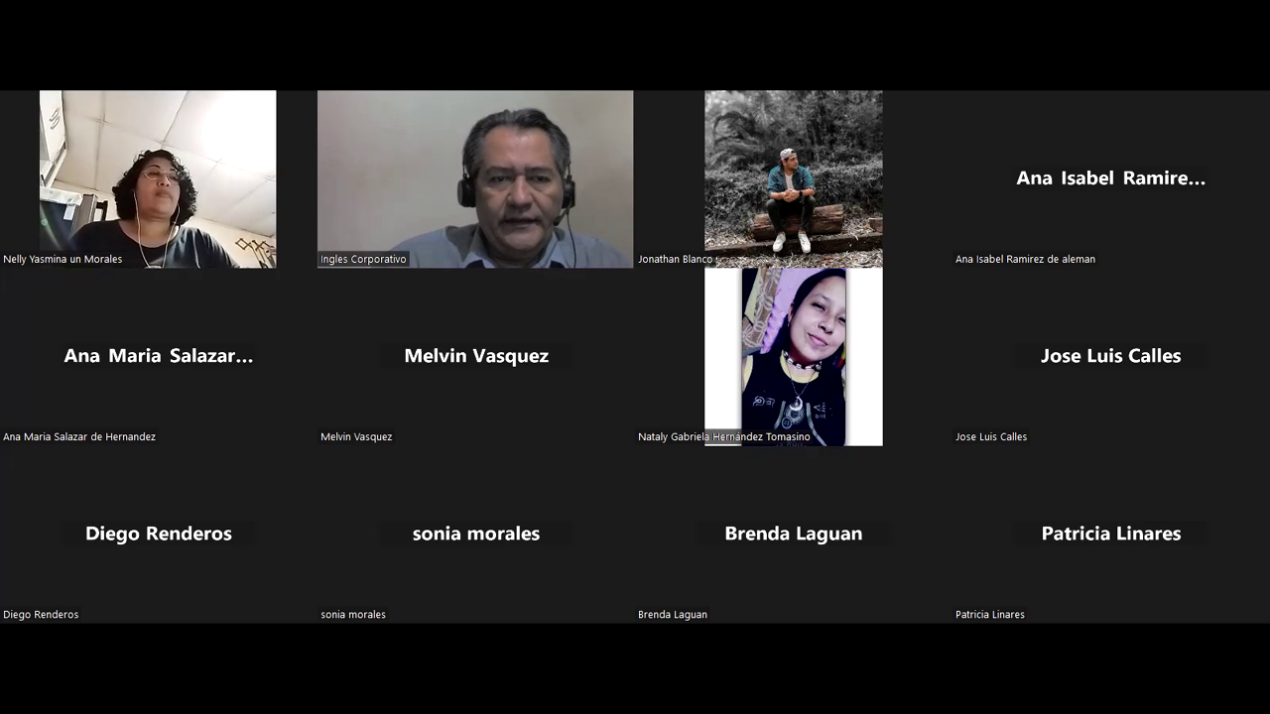
# - Share the Windows desktop with the Zoom meeting using the Alt+S shortcut
pyautogui.hotkey('alt', 's')
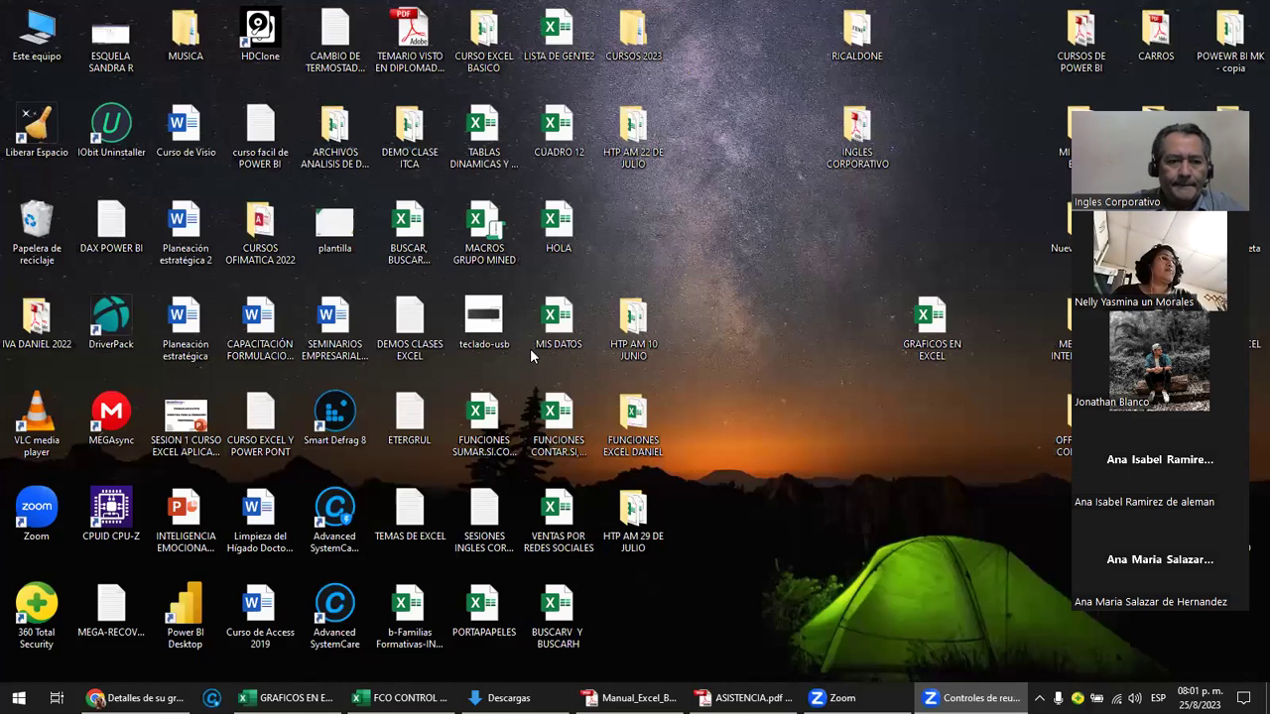
# - Restore the Gmail course message in Chrome, then go to the '4.7 Objetivo de la lección' lesson tab
pyautogui.click(129, 698)
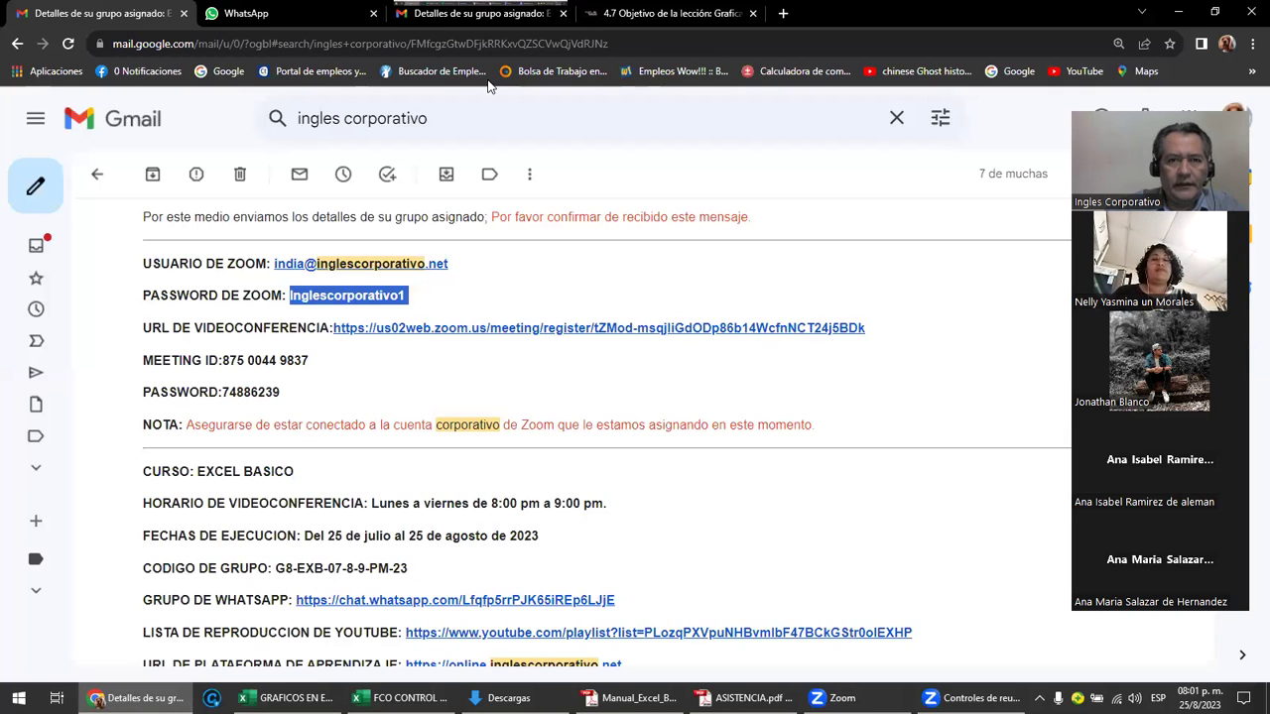
pyautogui.click(669, 13)
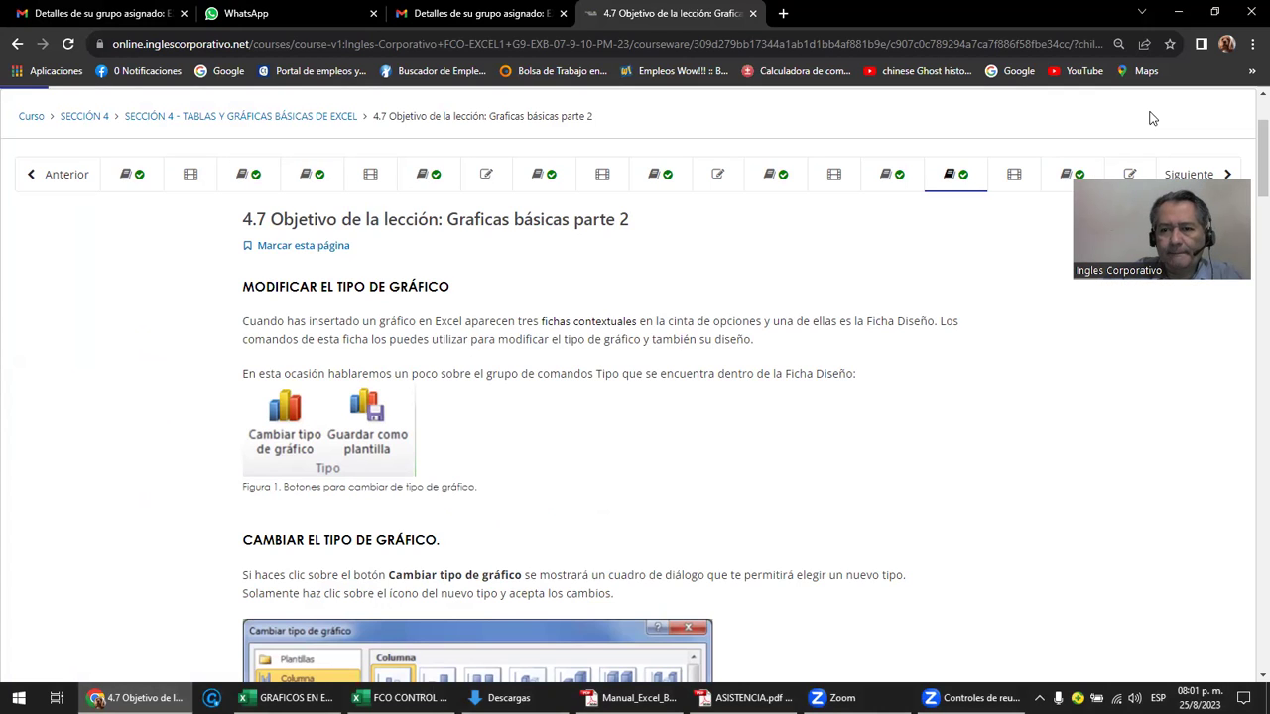
# - Move the speaker video to the bottom-right, read the lesson's chart-type section, then switch to Manual_Excel_Basico.pdf
pyautogui.moveTo(1195, 174); pyautogui.dragTo(1180, 568)
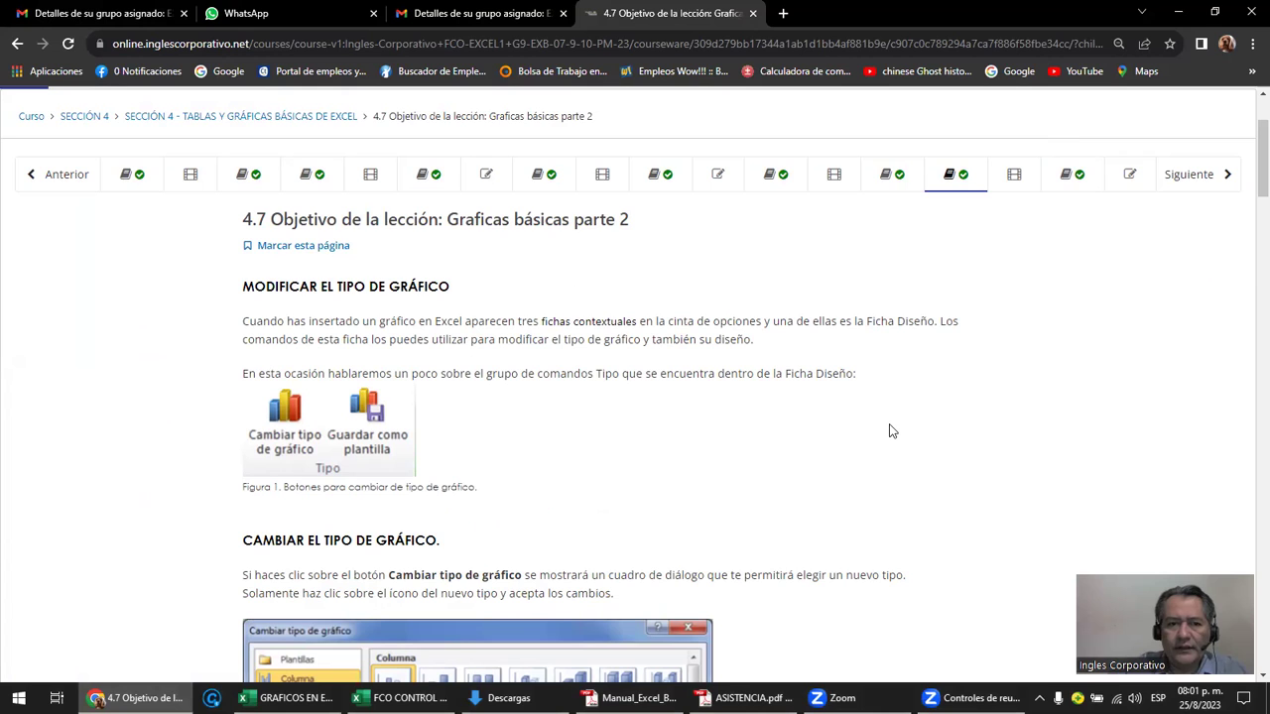
pyautogui.scroll(-1, 862, 442)
pyautogui.scroll(-2, 862, 444)
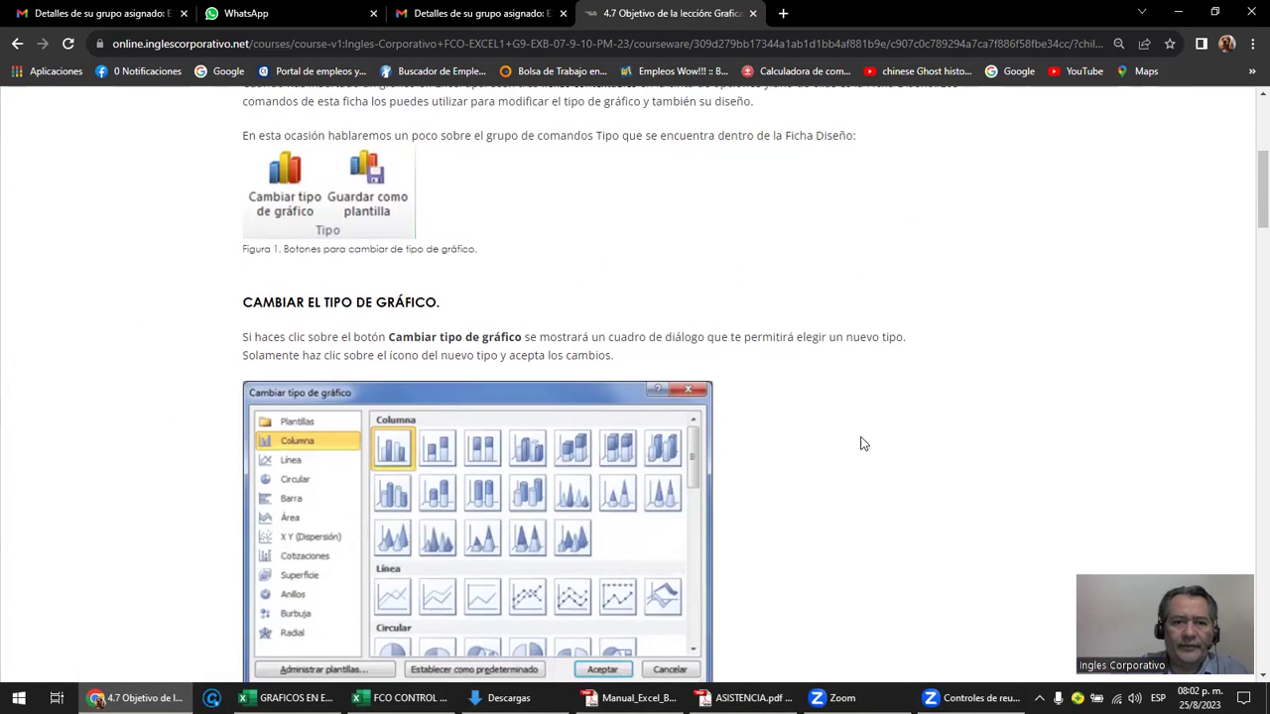
pyautogui.scroll(2, 872, 443)
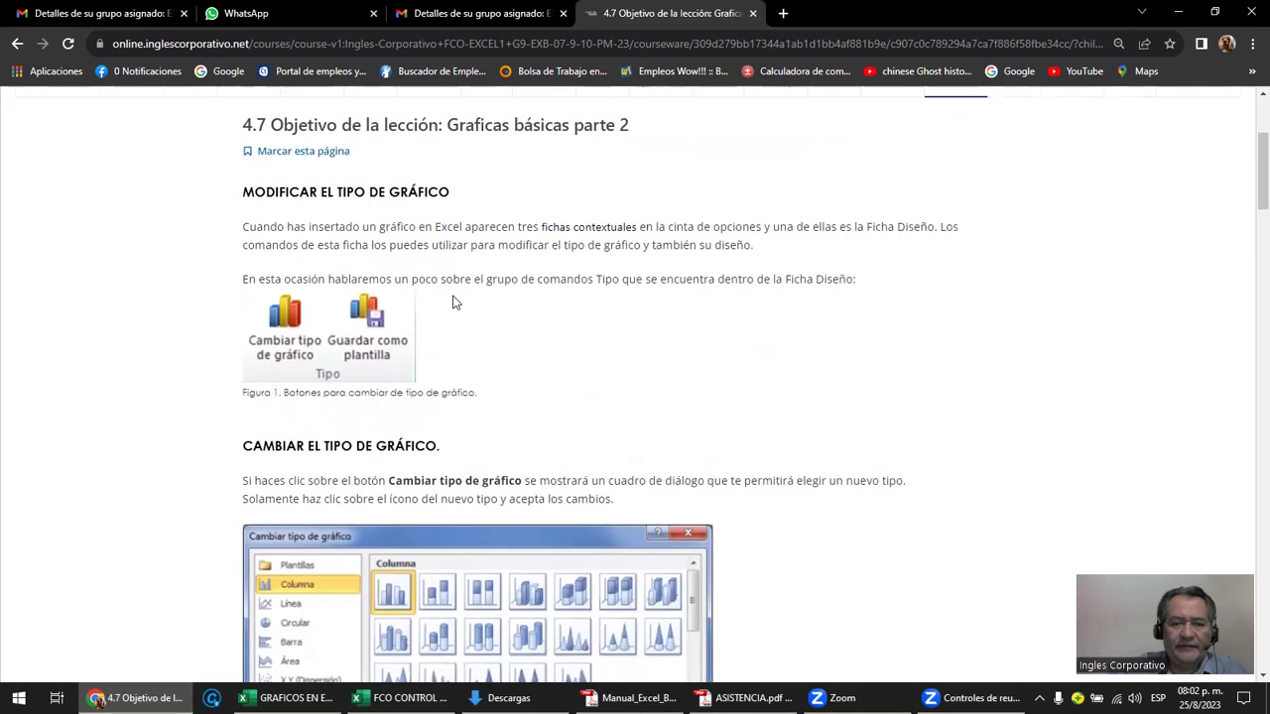
pyautogui.scroll(-5, 453, 302)
pyautogui.scroll(-2, 453, 303)
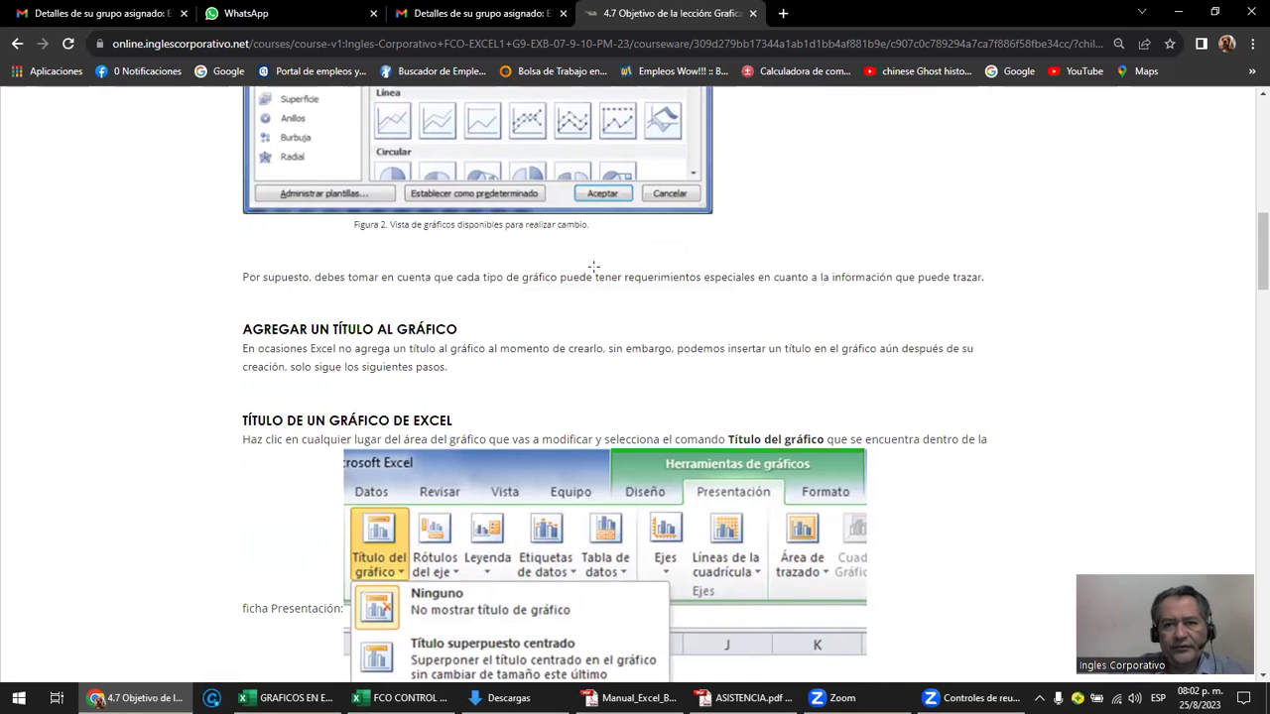
pyautogui.hotkey('alt', 'Tab')
pyautogui.scroll(-4, 596, 274)
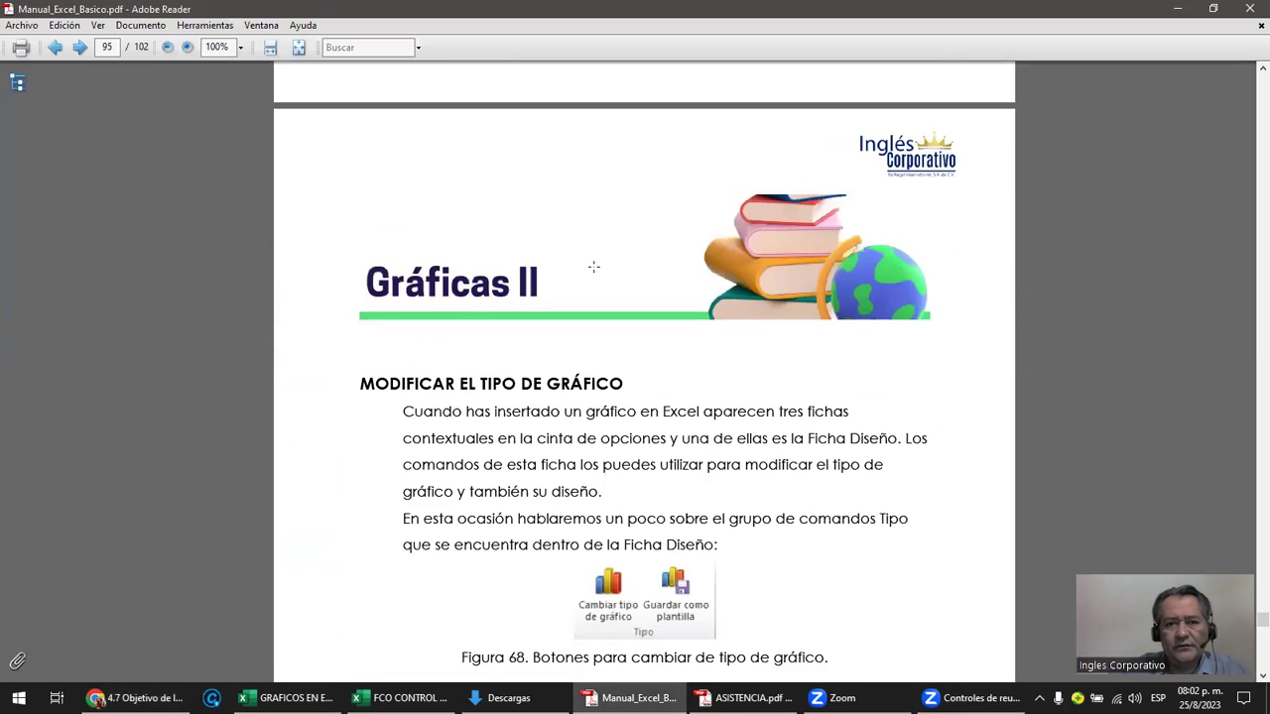
# - Scroll the manual down to page 98 and box the legend of the Figura 71 chart
pyautogui.scroll(-2, 592, 266)
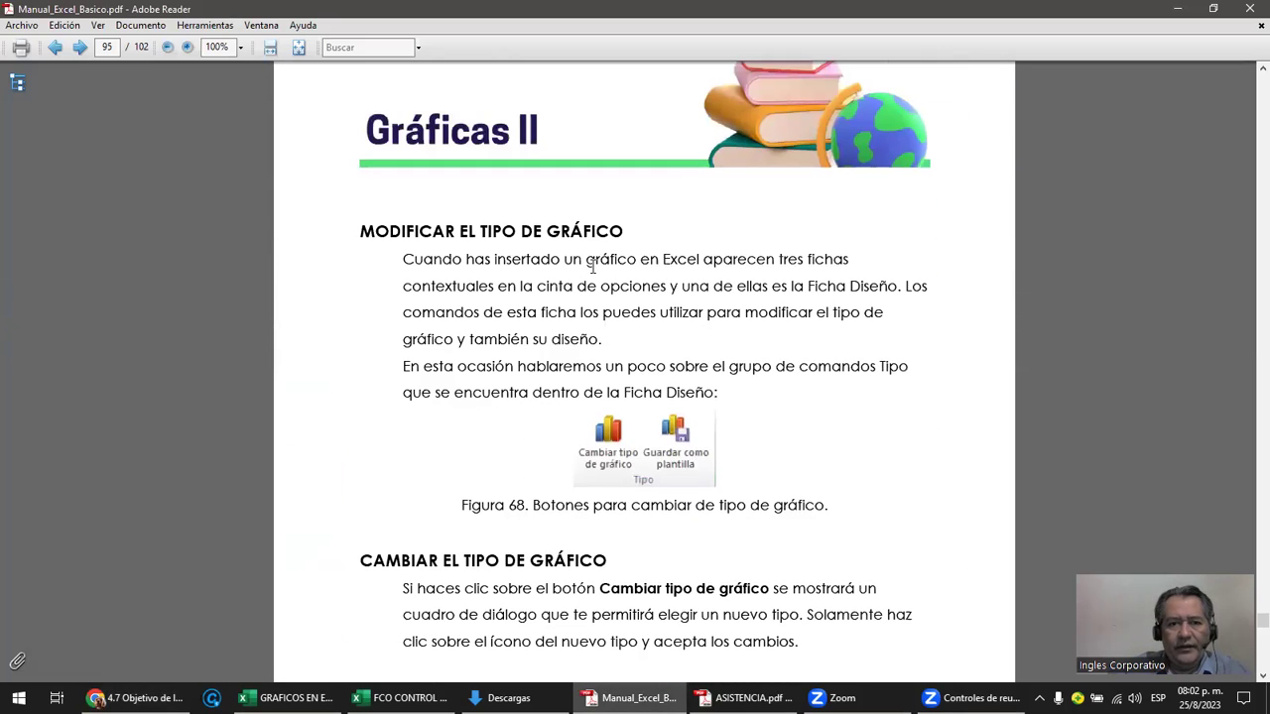
pyautogui.scroll(-2, 593, 266)
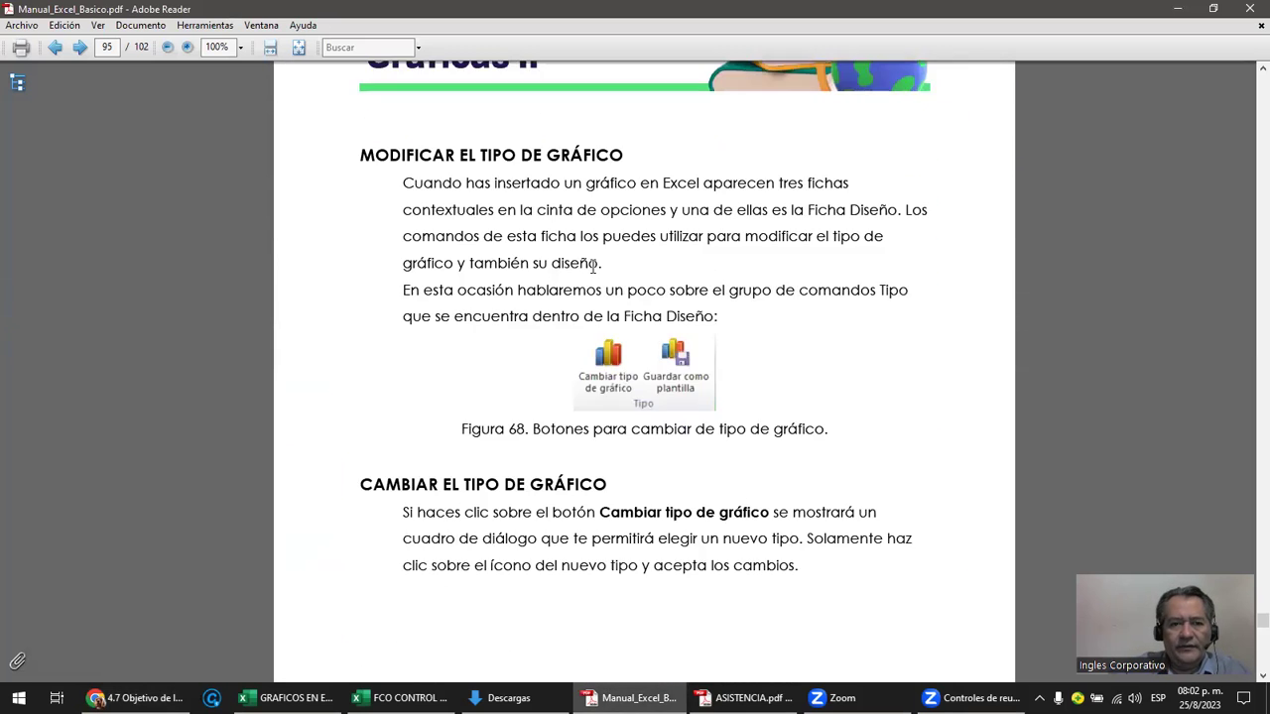
pyautogui.scroll(-3, 593, 268)
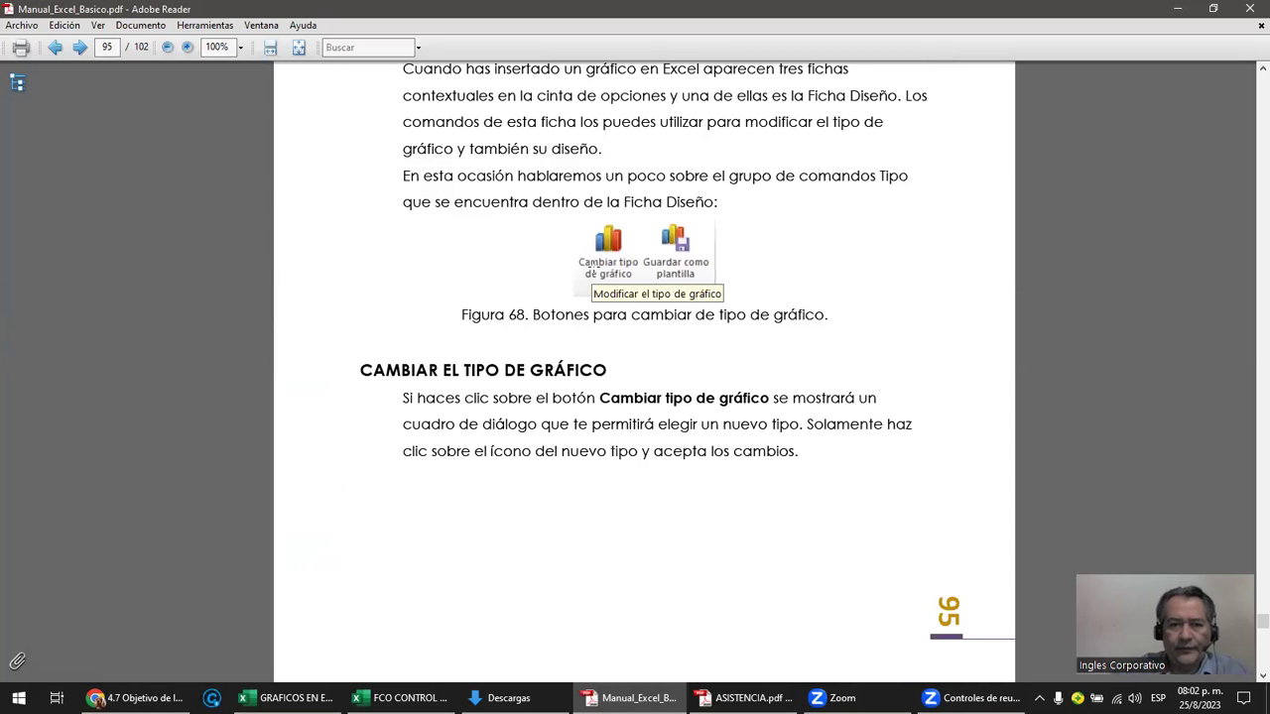
pyautogui.scroll(-1, 596, 287)
pyautogui.scroll(-4, 603, 326)
pyautogui.scroll(-4, 616, 335)
pyautogui.scroll(-4, 616, 334)
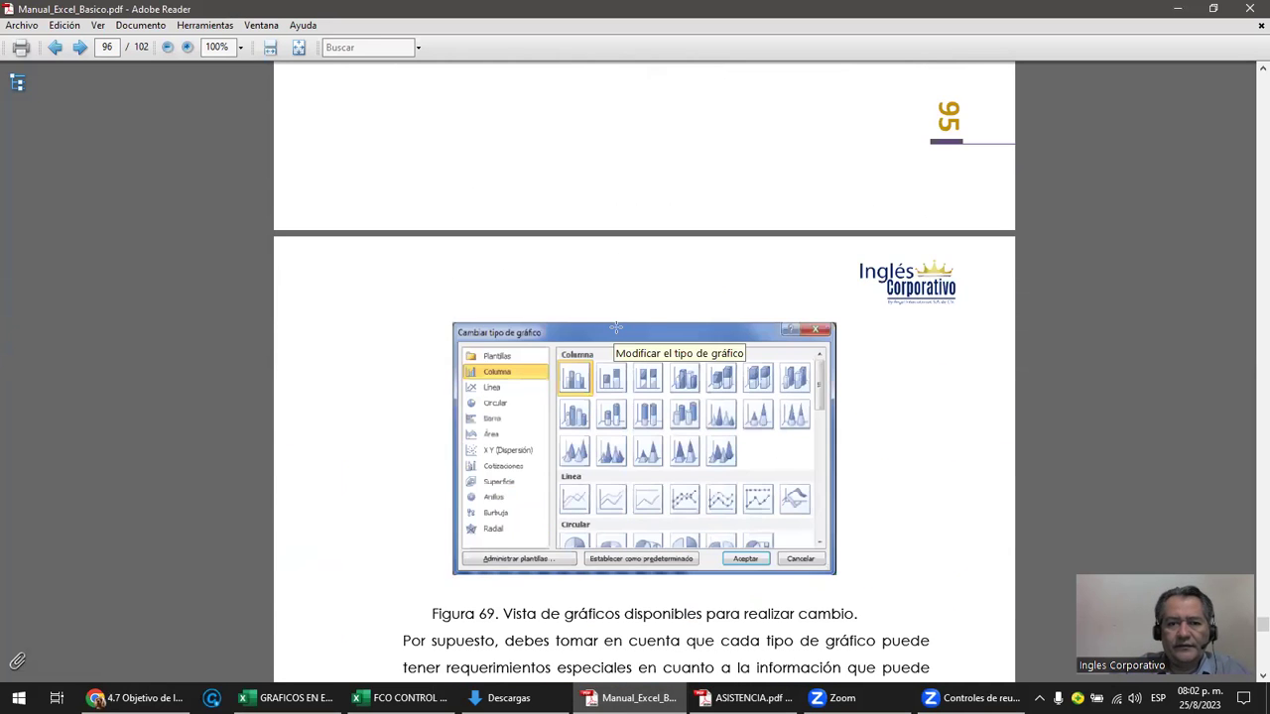
pyautogui.scroll(-2, 616, 328)
pyautogui.scroll(-2, 616, 328)
pyautogui.scroll(-2, 616, 327)
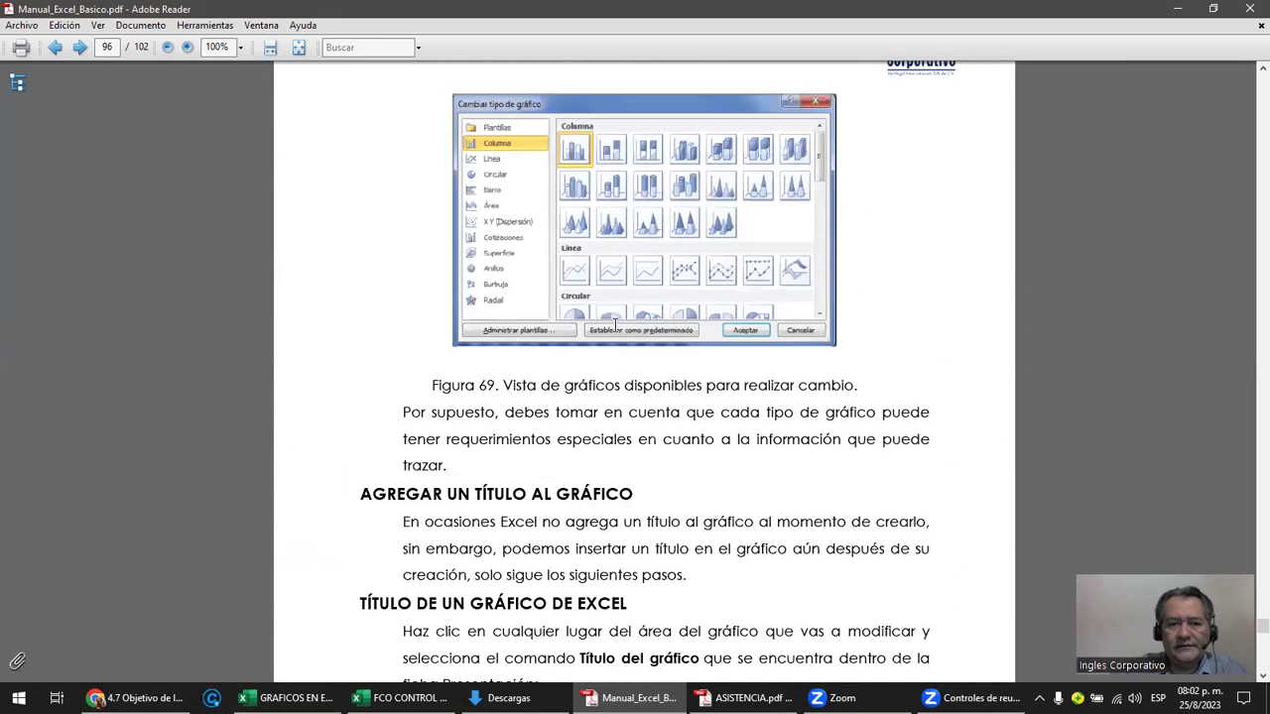
pyautogui.scroll(-3, 616, 326)
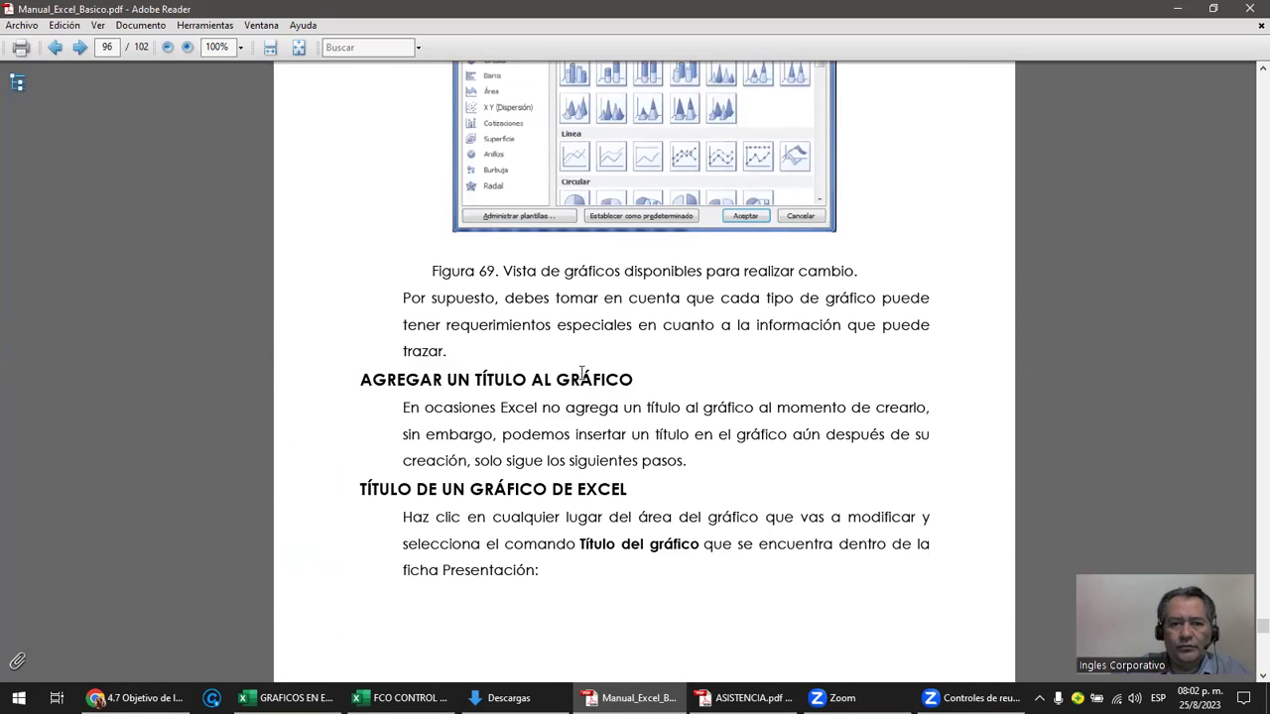
pyautogui.scroll(-3, 582, 373)
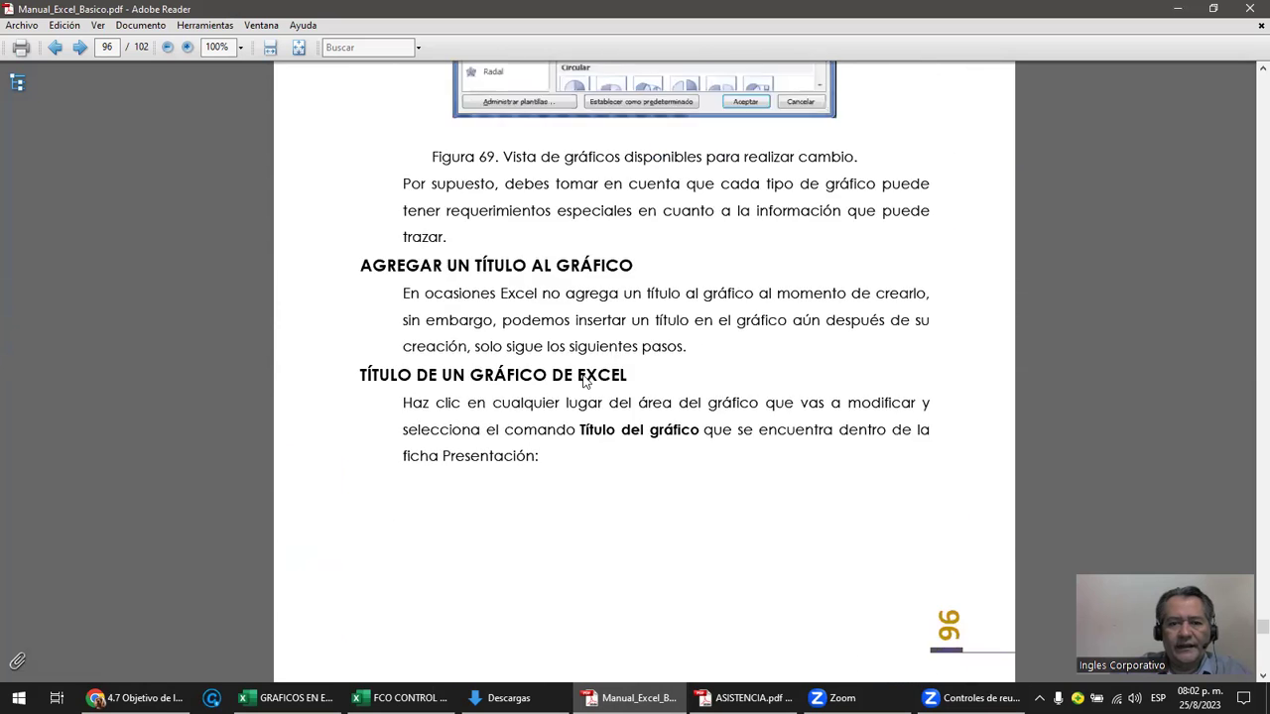
pyautogui.scroll(-5, 582, 373)
pyautogui.scroll(-5, 583, 373)
pyautogui.scroll(-2, 582, 374)
pyautogui.scroll(-2, 583, 373)
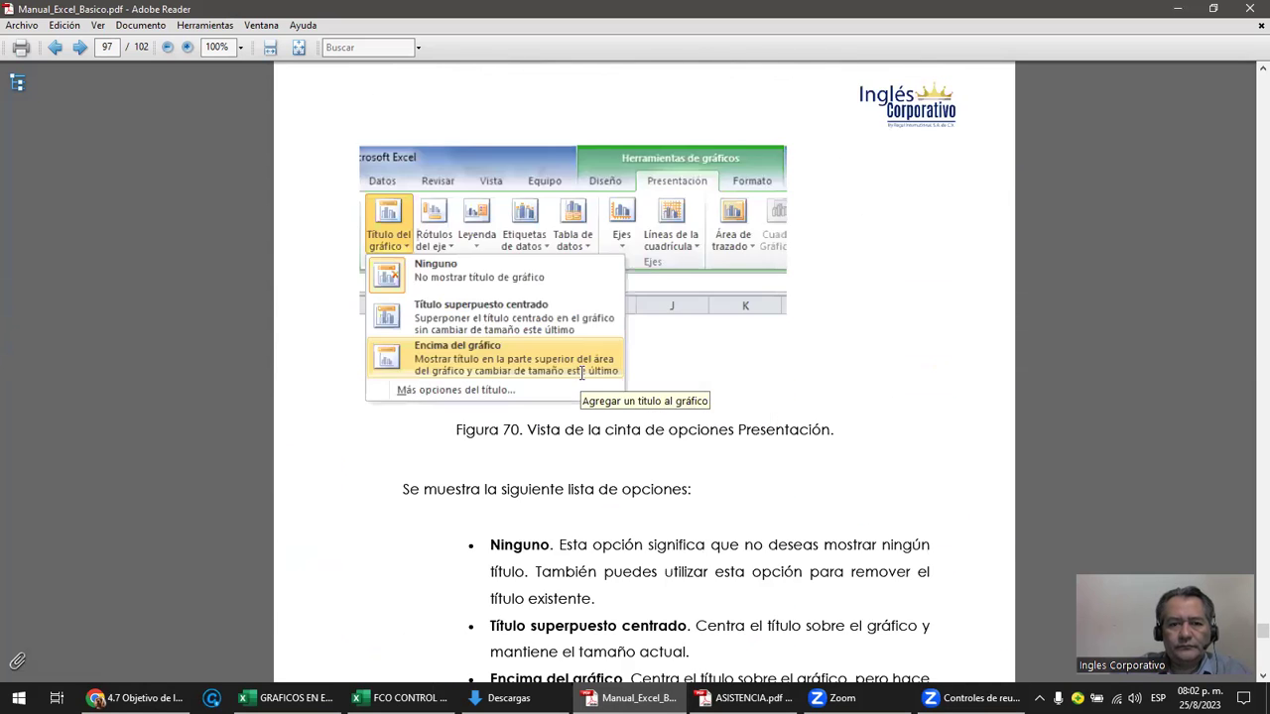
pyautogui.scroll(-4, 583, 373)
pyautogui.scroll(-3, 582, 373)
pyautogui.scroll(-2, 582, 373)
pyautogui.scroll(-1, 583, 373)
pyautogui.scroll(-6, 582, 373)
pyautogui.scroll(-3, 583, 373)
pyautogui.scroll(-4, 582, 373)
pyautogui.scroll(-2, 583, 373)
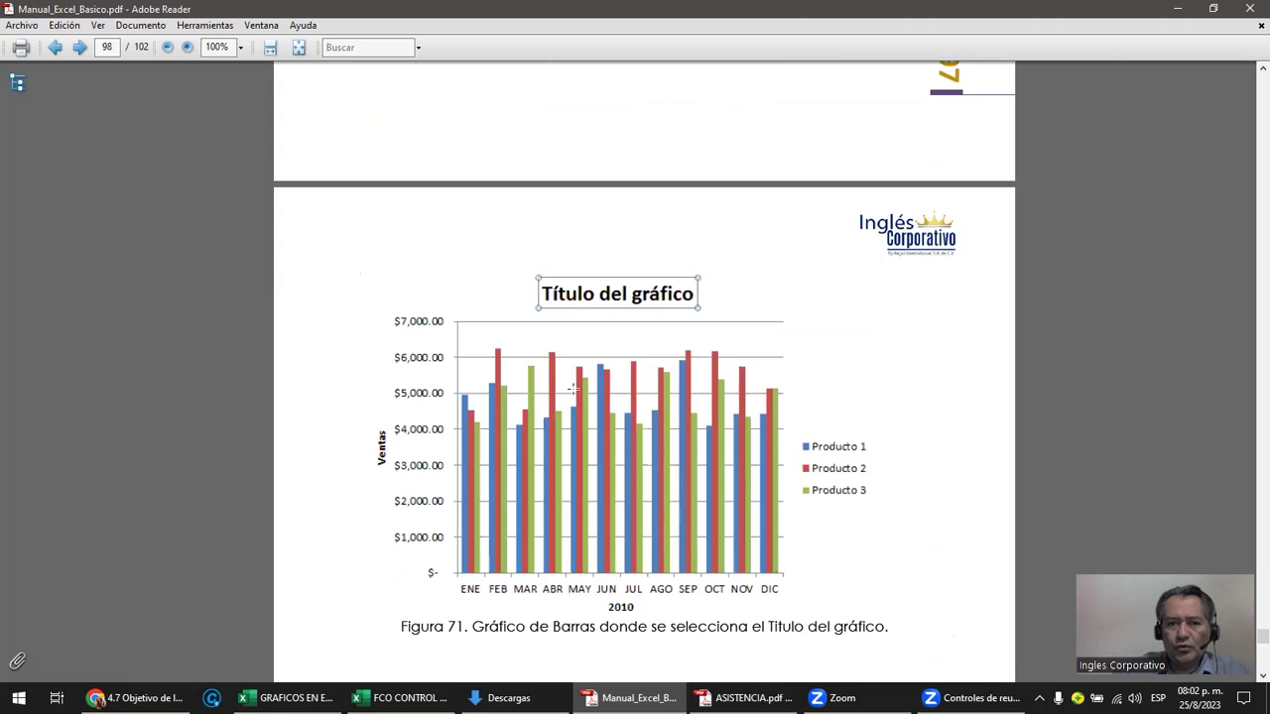
pyautogui.scroll(-3, 625, 433)
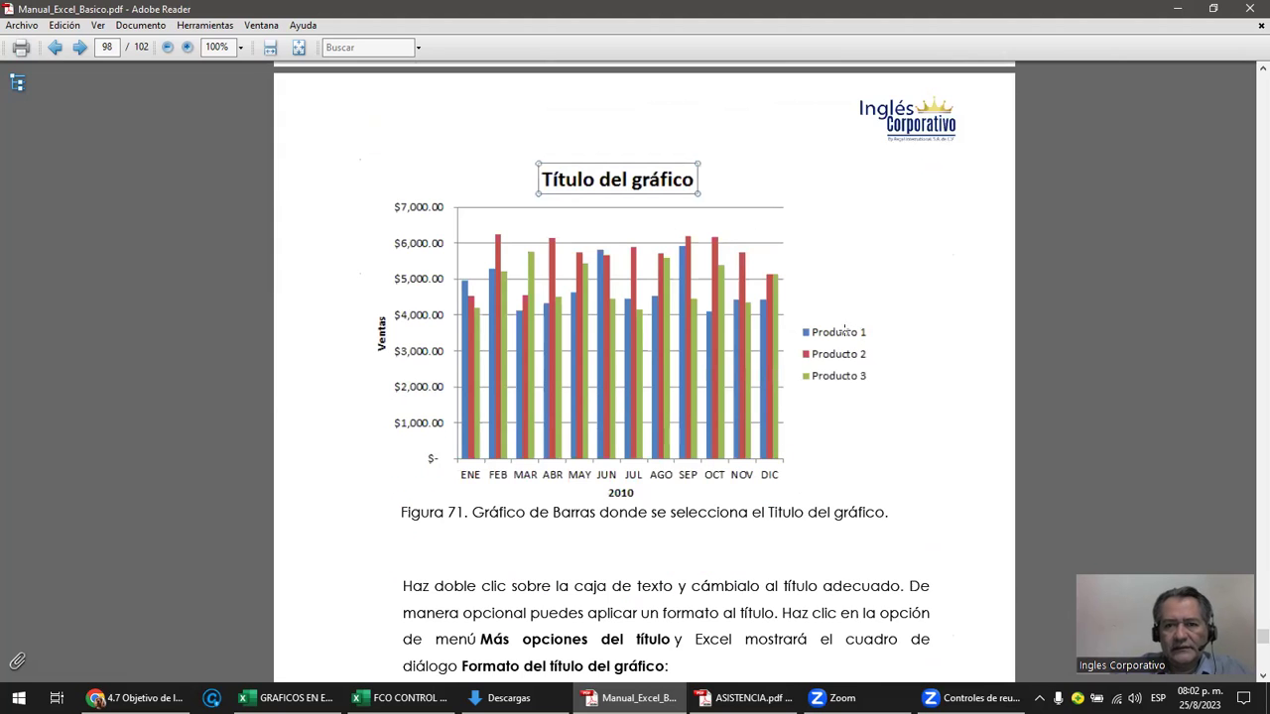
pyautogui.moveTo(812, 321); pyautogui.dragTo(881, 409)
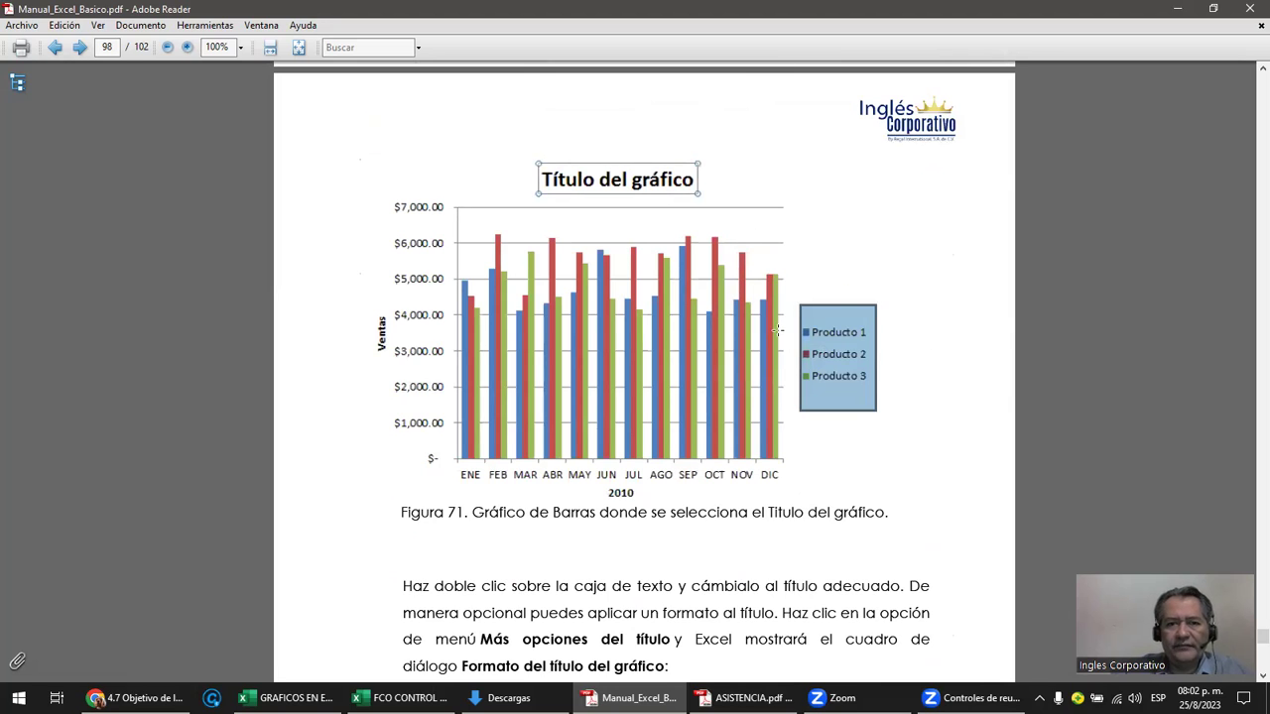
# - Scroll further through the manual, then switch to the GRAFICOS EN EXCEL workbook on EJERCICIO 2
pyautogui.scroll(-5, 780, 334)
pyautogui.scroll(-2, 779, 338)
pyautogui.scroll(-5, 780, 339)
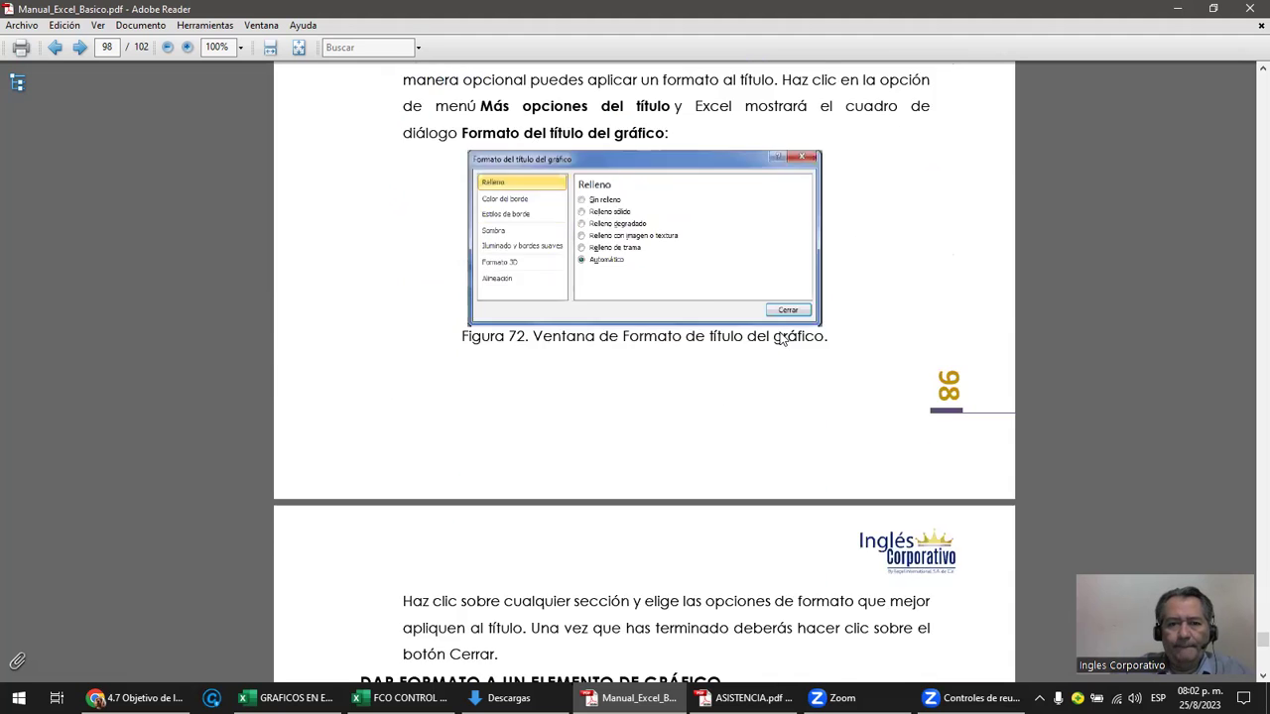
pyautogui.scroll(-5, 780, 338)
pyautogui.scroll(-3, 780, 338)
pyautogui.scroll(-1, 779, 335)
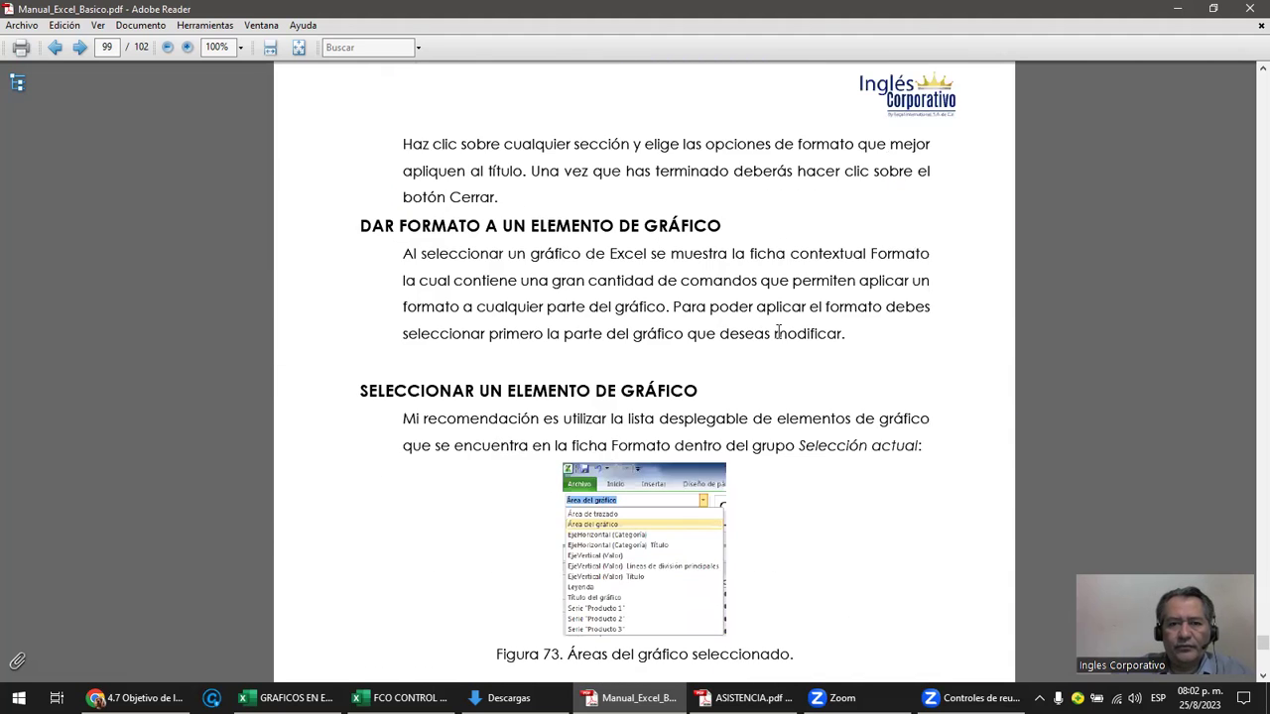
pyautogui.scroll(-1, 781, 338)
pyautogui.scroll(-3, 781, 340)
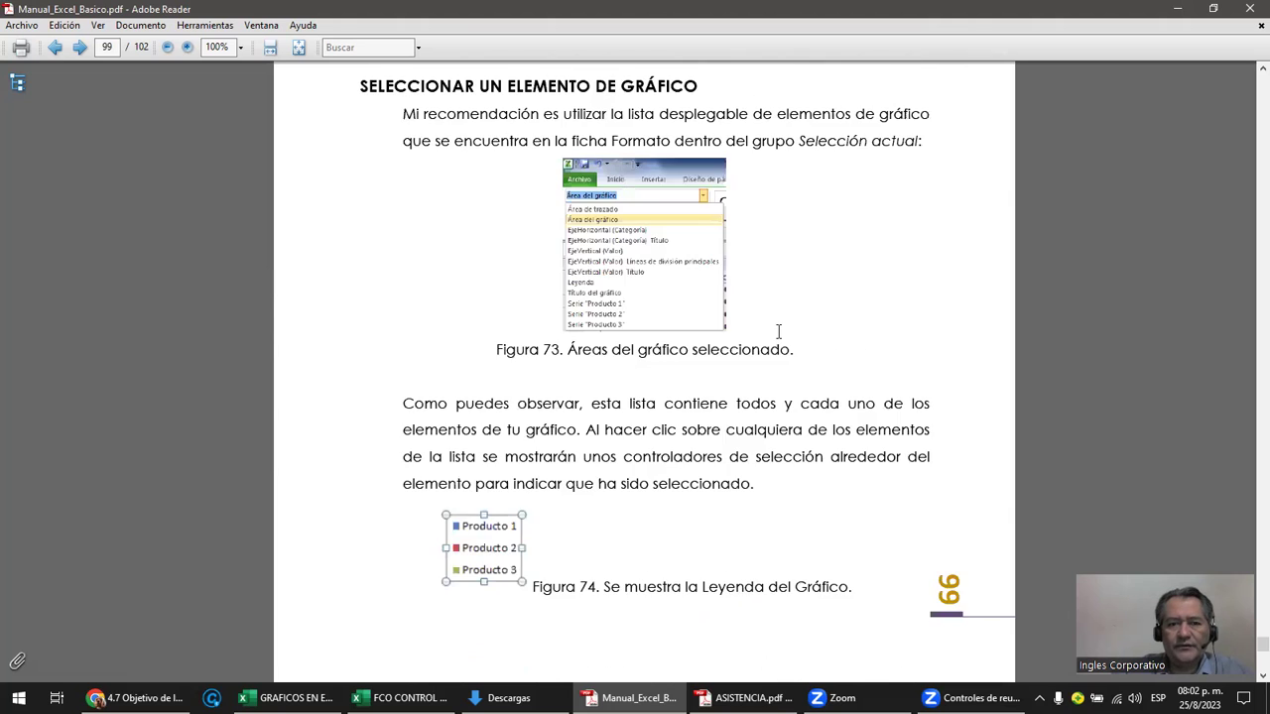
pyautogui.scroll(-5, 780, 335)
pyautogui.scroll(-2, 779, 339)
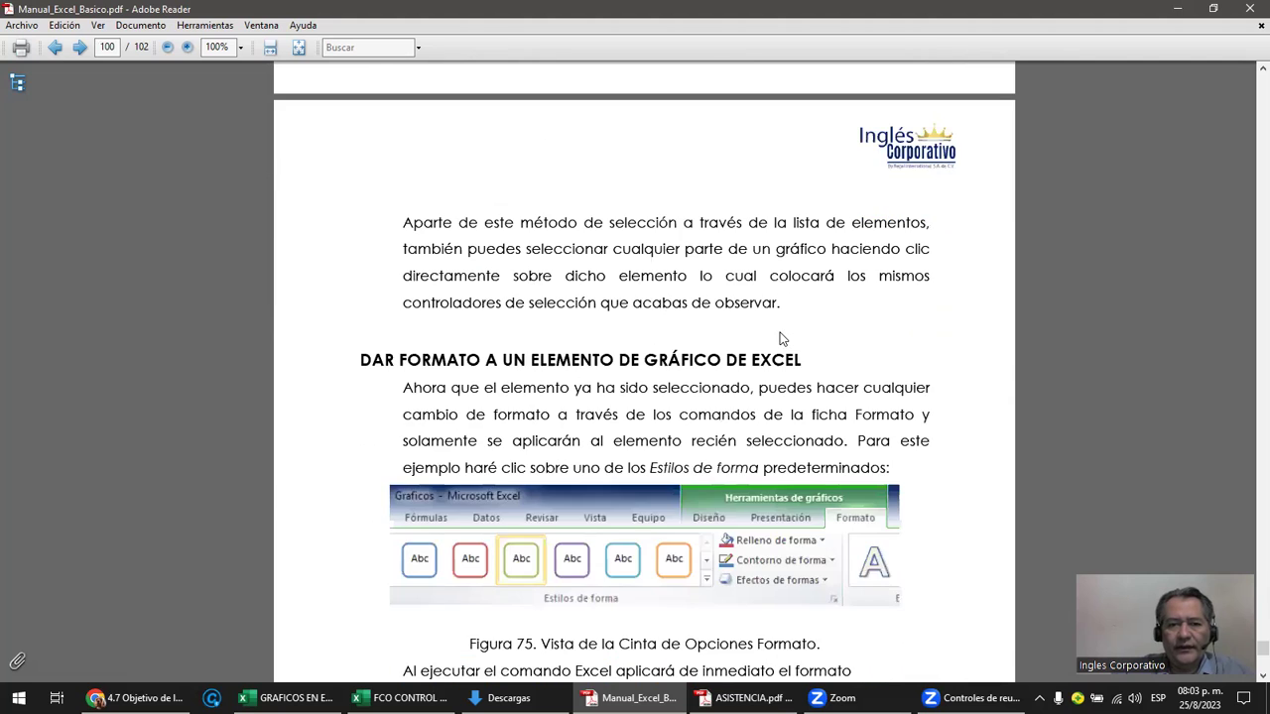
pyautogui.scroll(-1, 779, 338)
pyautogui.scroll(-4, 780, 333)
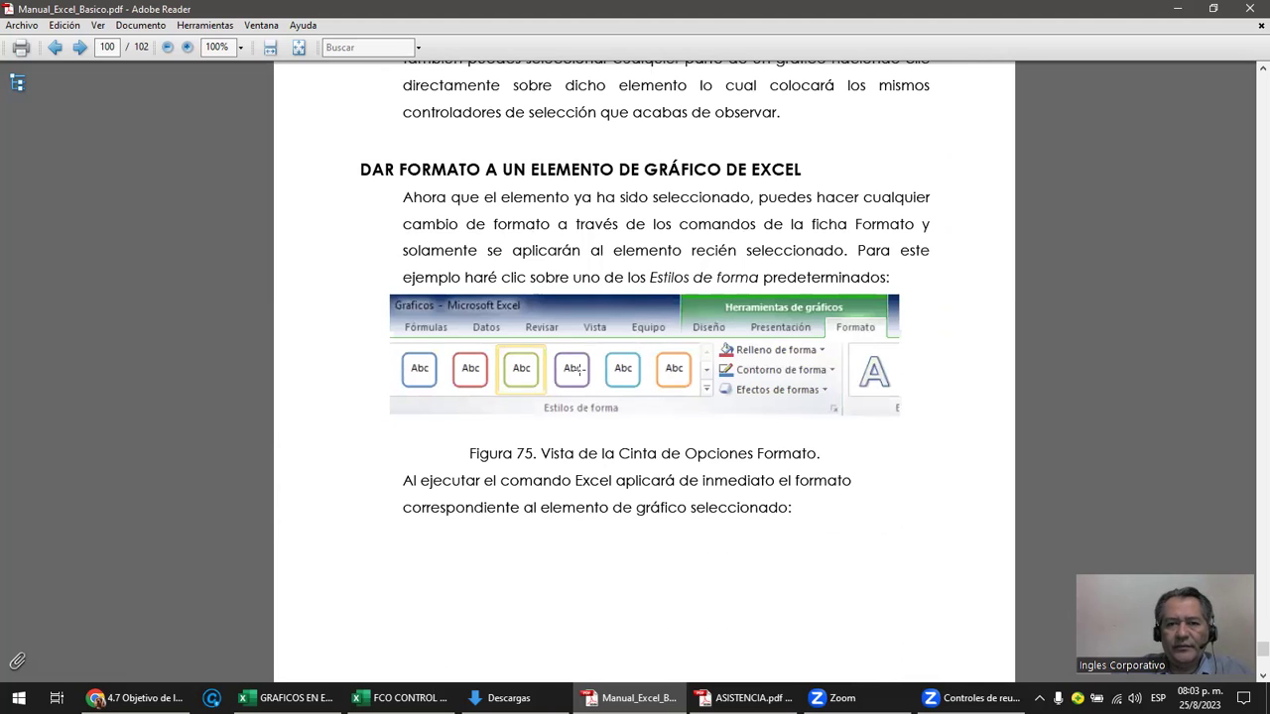
pyautogui.scroll(-1, 643, 365)
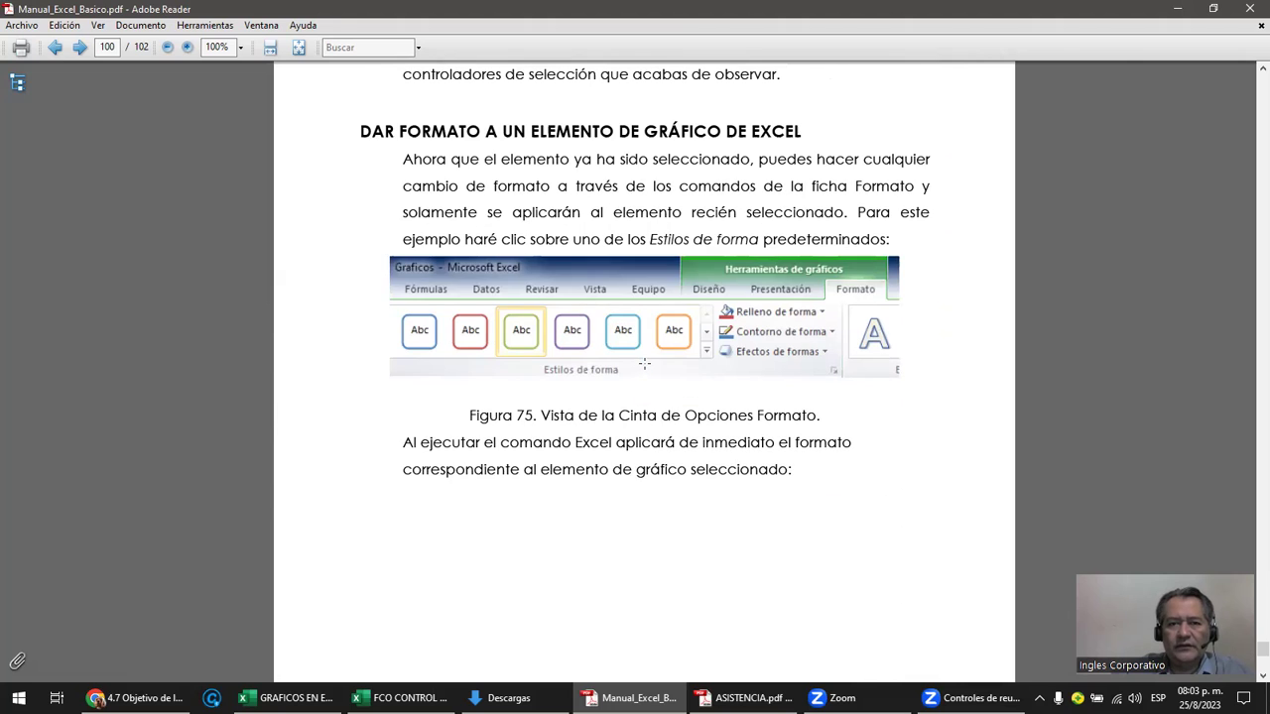
pyautogui.scroll(-3, 642, 365)
pyautogui.scroll(-4, 645, 367)
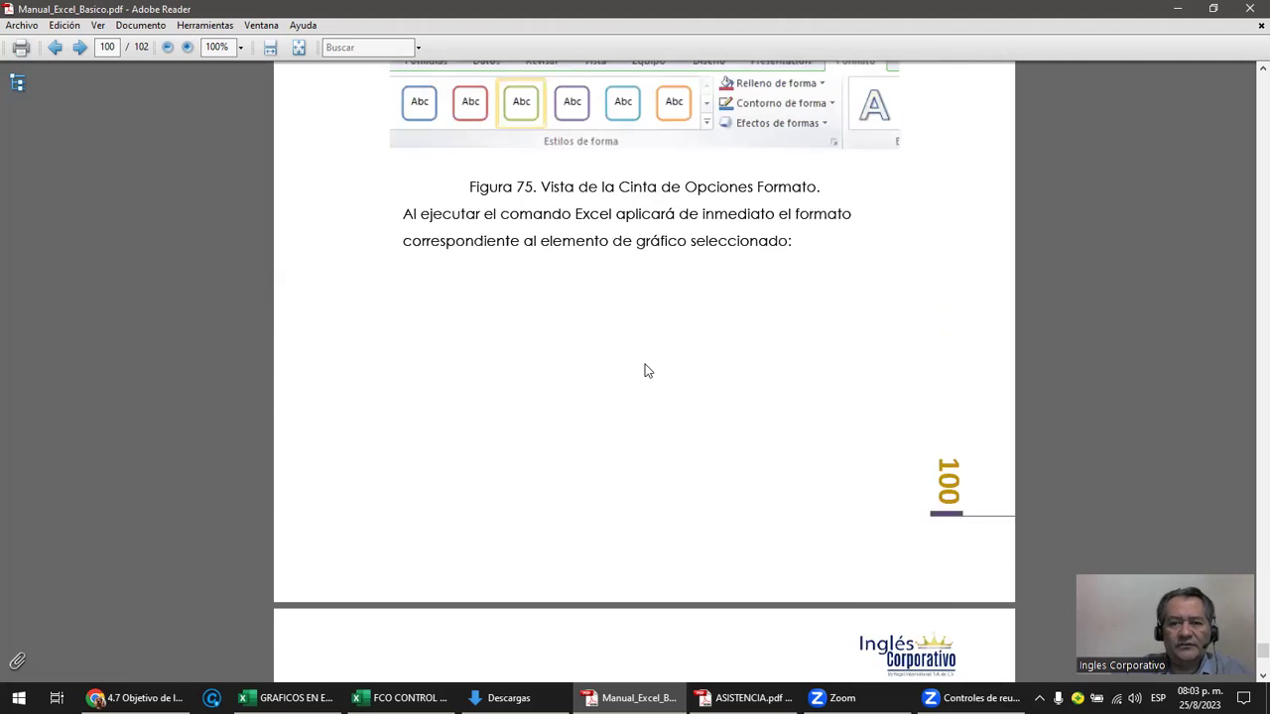
pyautogui.scroll(-3, 646, 371)
pyautogui.scroll(-10, 645, 371)
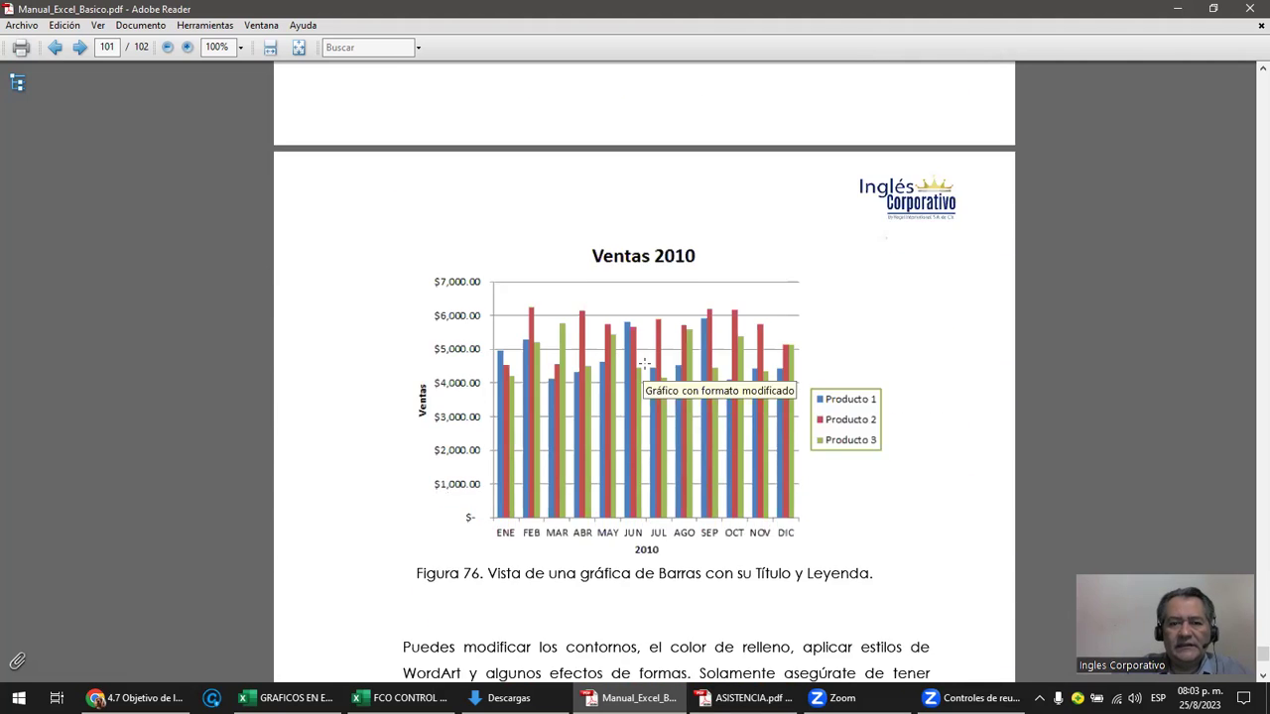
pyautogui.scroll(-6, 645, 367)
pyautogui.scroll(-3, 645, 365)
pyautogui.scroll(-5, 645, 368)
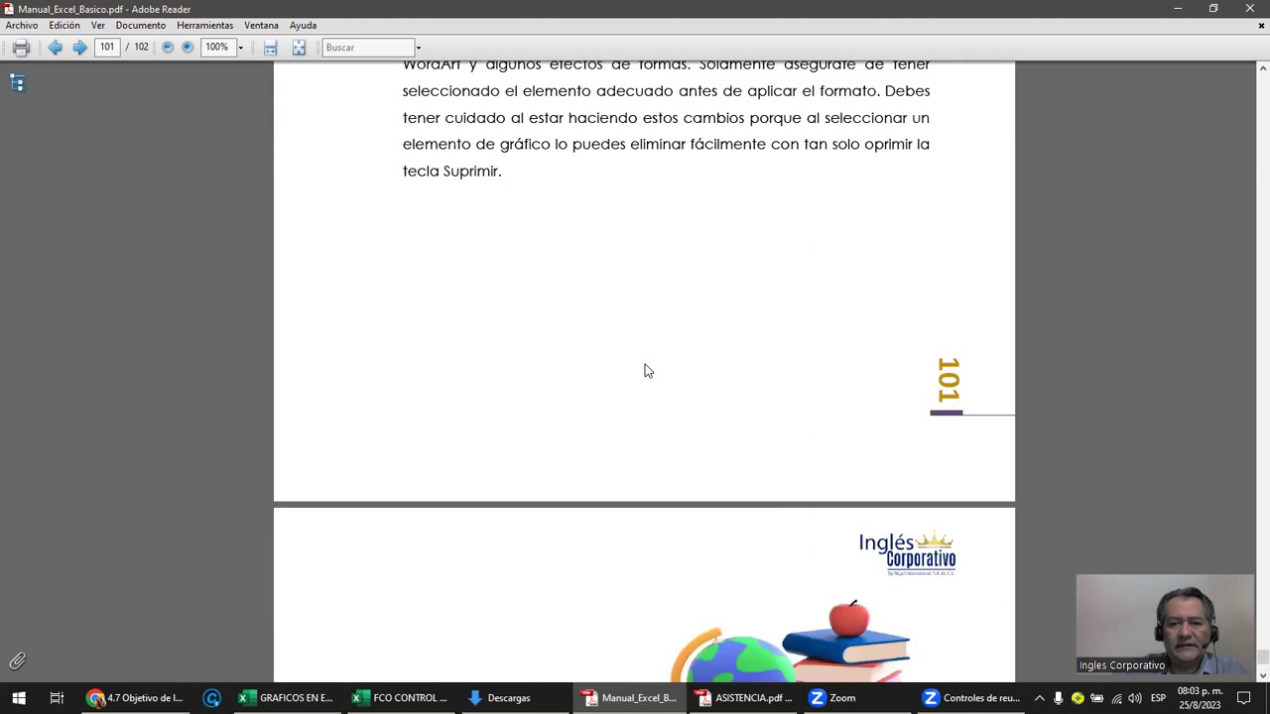
pyautogui.scroll(-4, 644, 368)
pyautogui.scroll(1, 645, 370)
pyautogui.scroll(2, 645, 371)
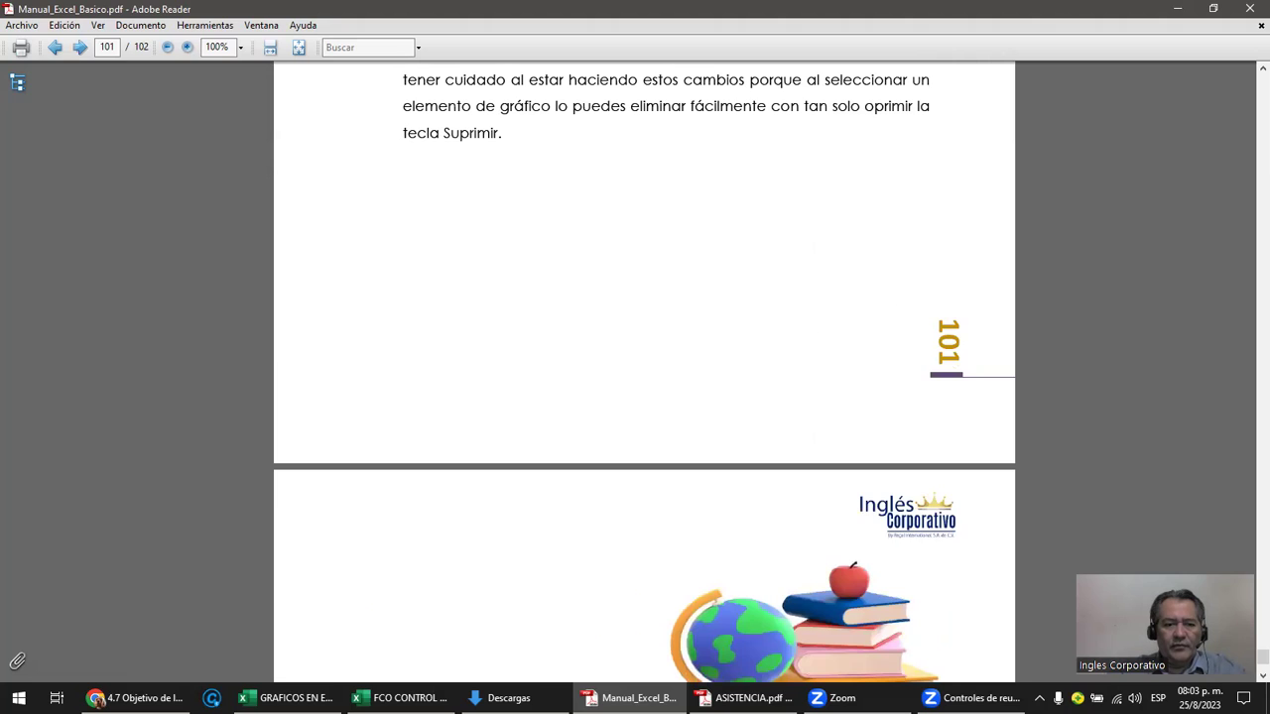
pyautogui.hotkey('alt', 'Tab')
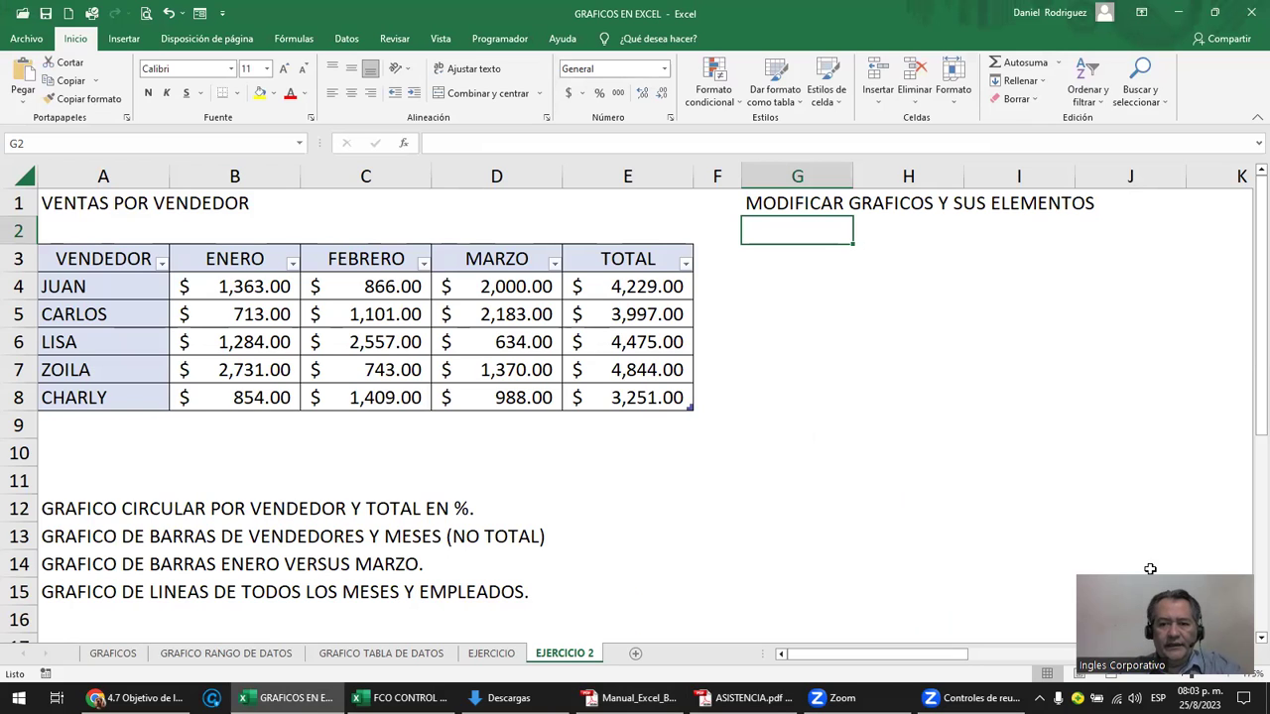
# - Look over the EJERCICIO 2 sales table and its Diseño de tabla options, then open the GRAFICOS sheet
pyautogui.click(838, 427)
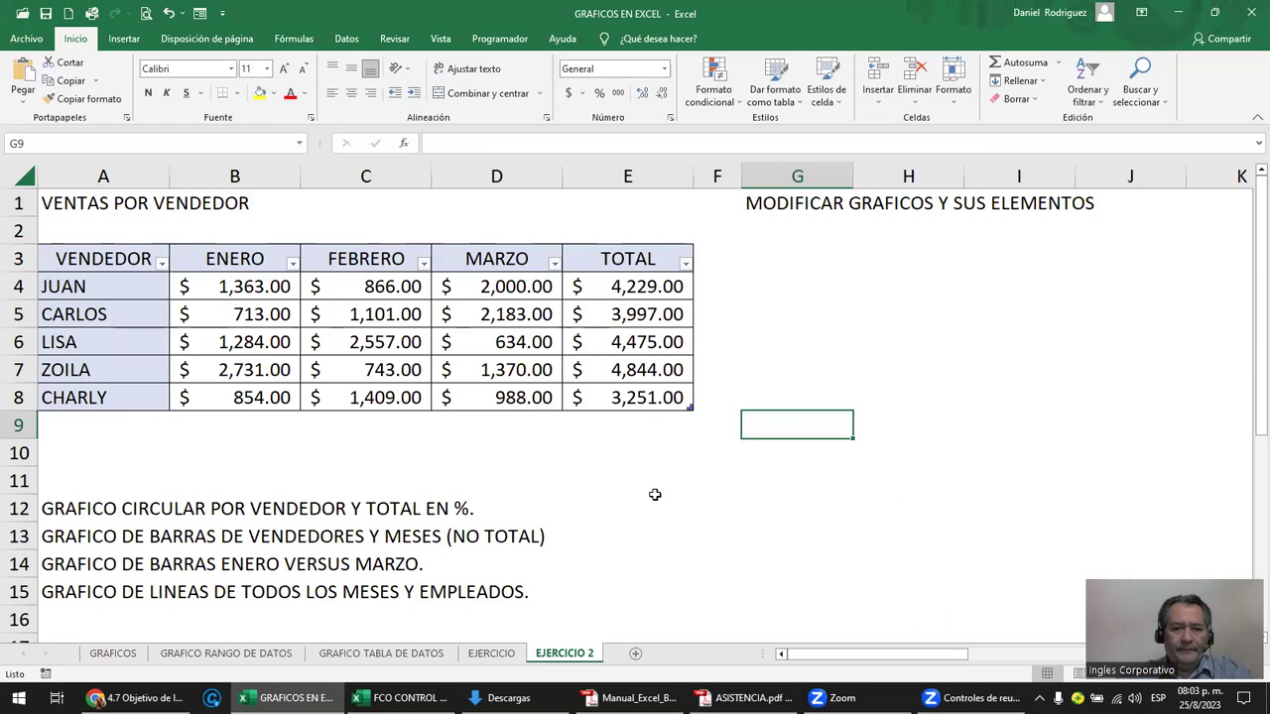
pyautogui.scroll(-2, 655, 495)
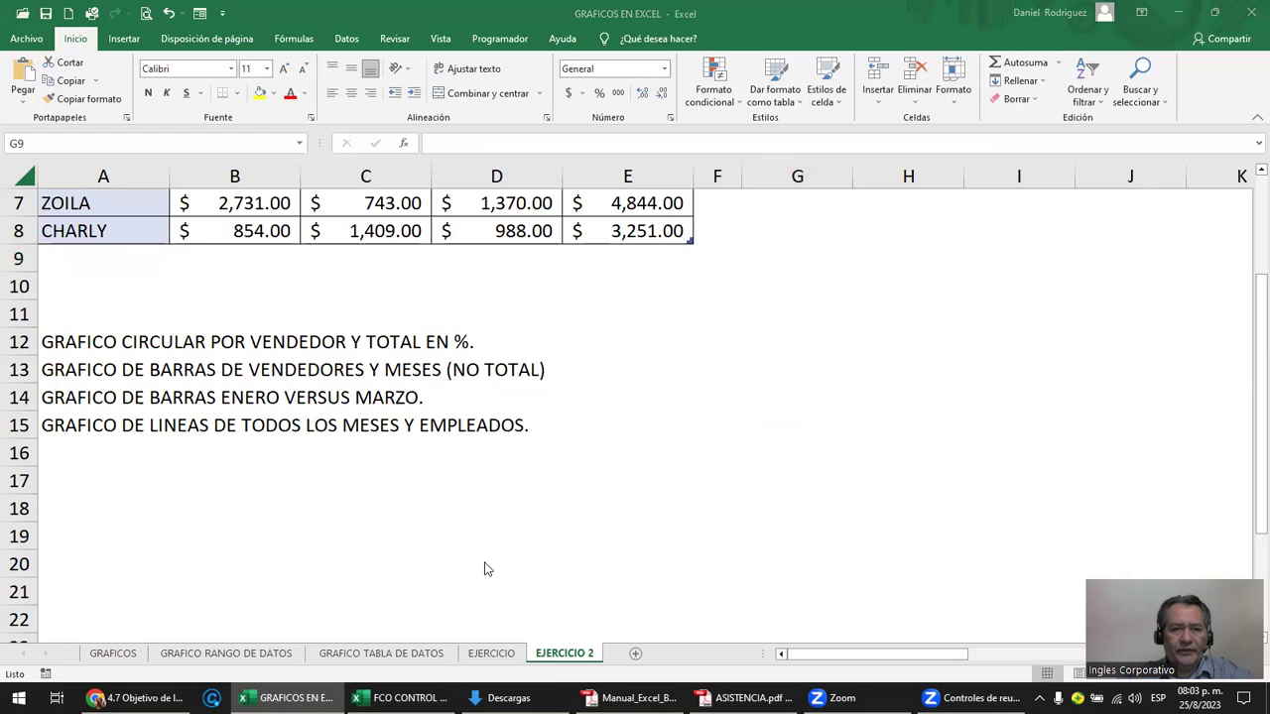
pyautogui.scroll(2, 389, 418)
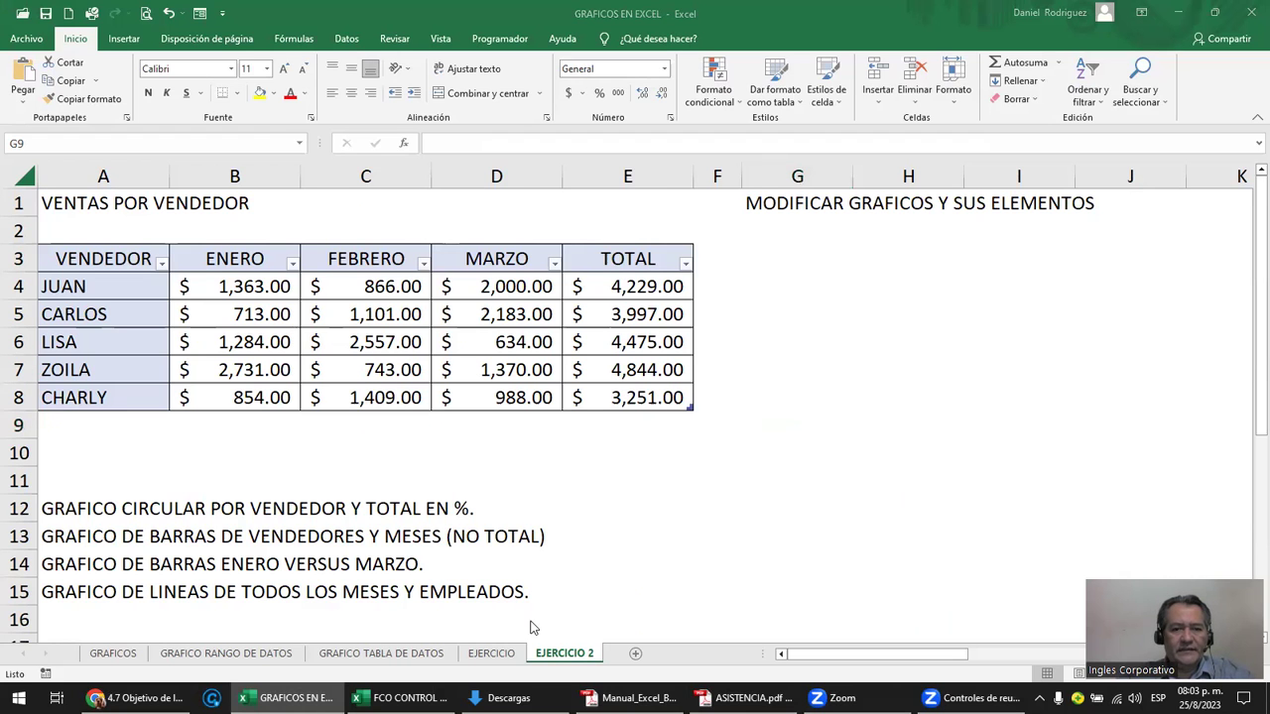
pyautogui.click(92, 260)
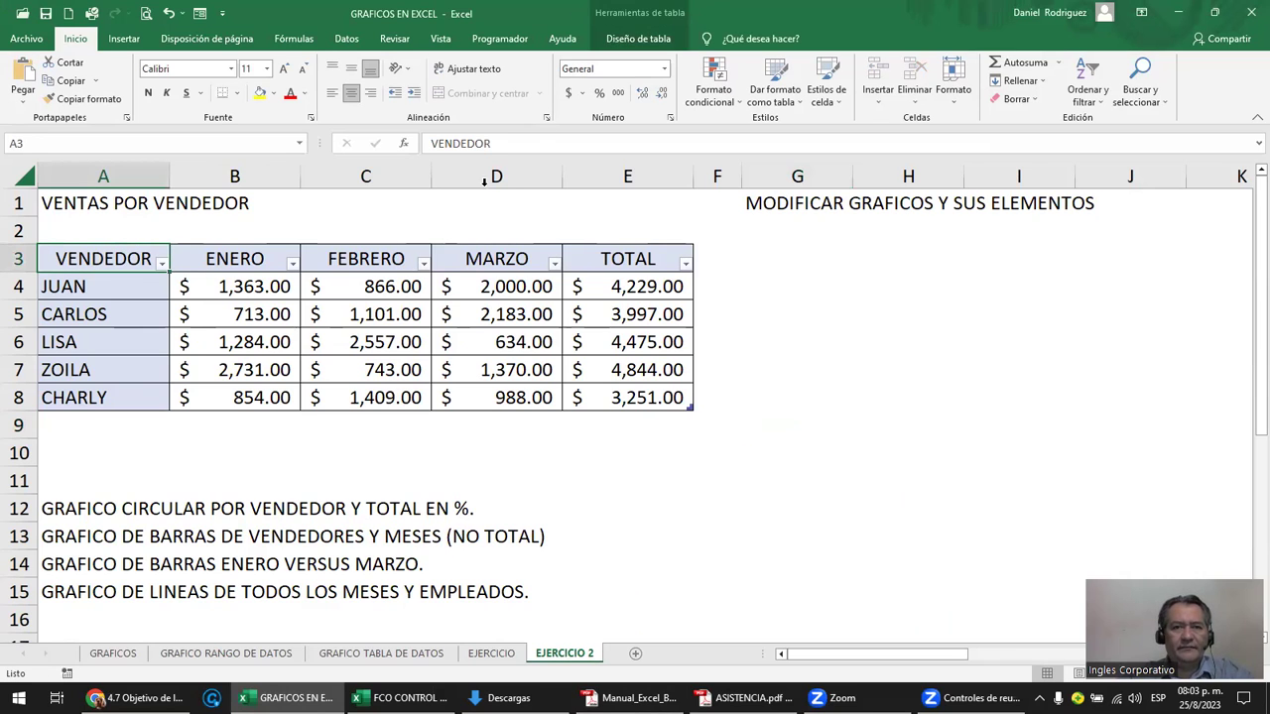
pyautogui.click(660, 48)
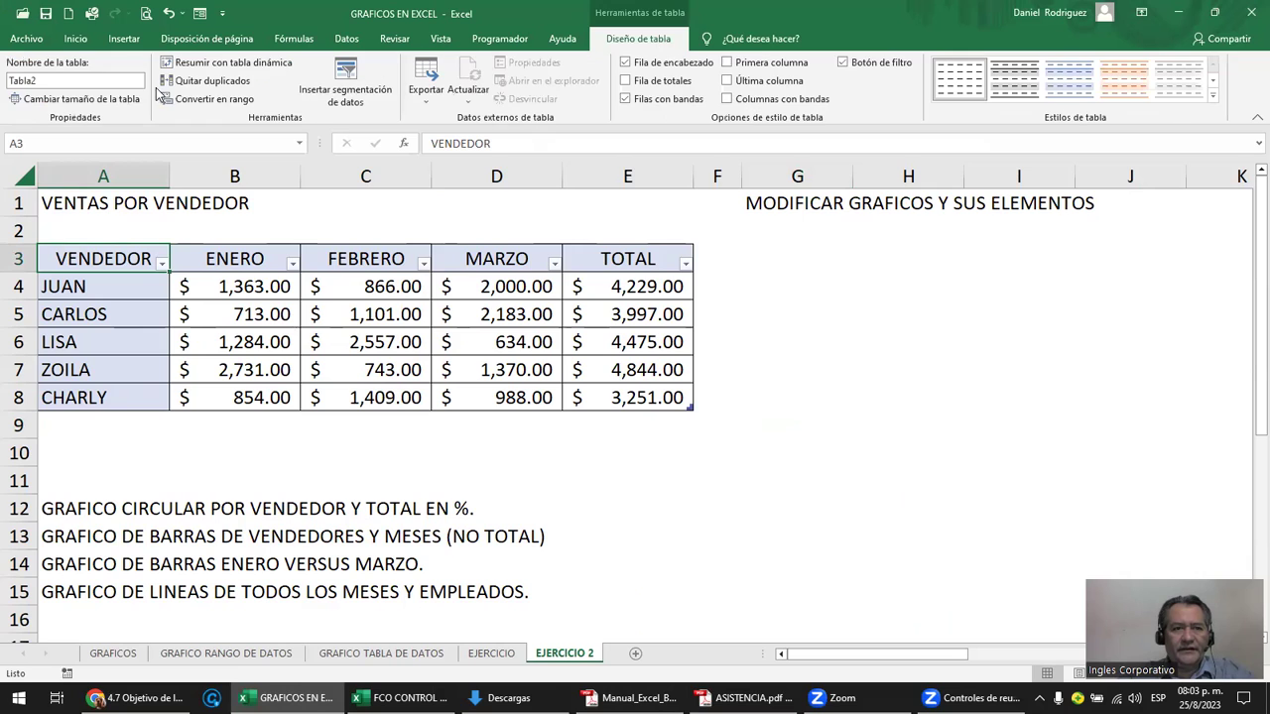
pyautogui.click(460, 428)
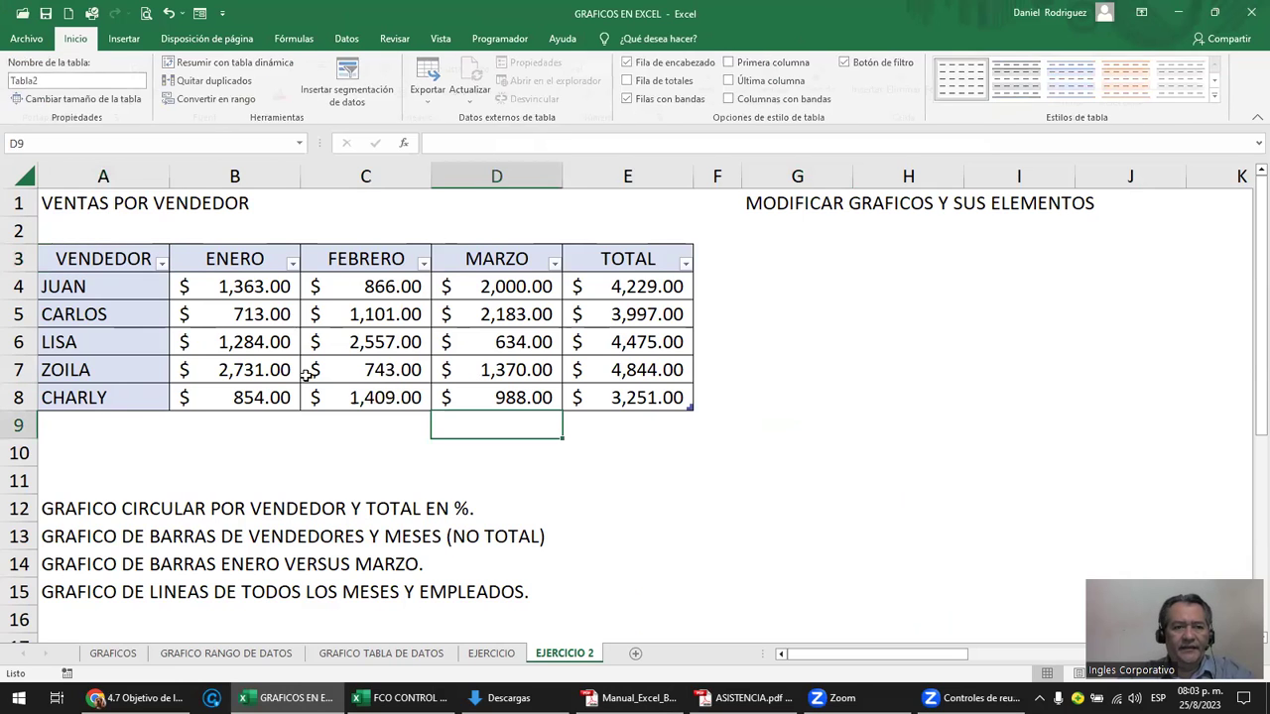
pyautogui.click(97, 417)
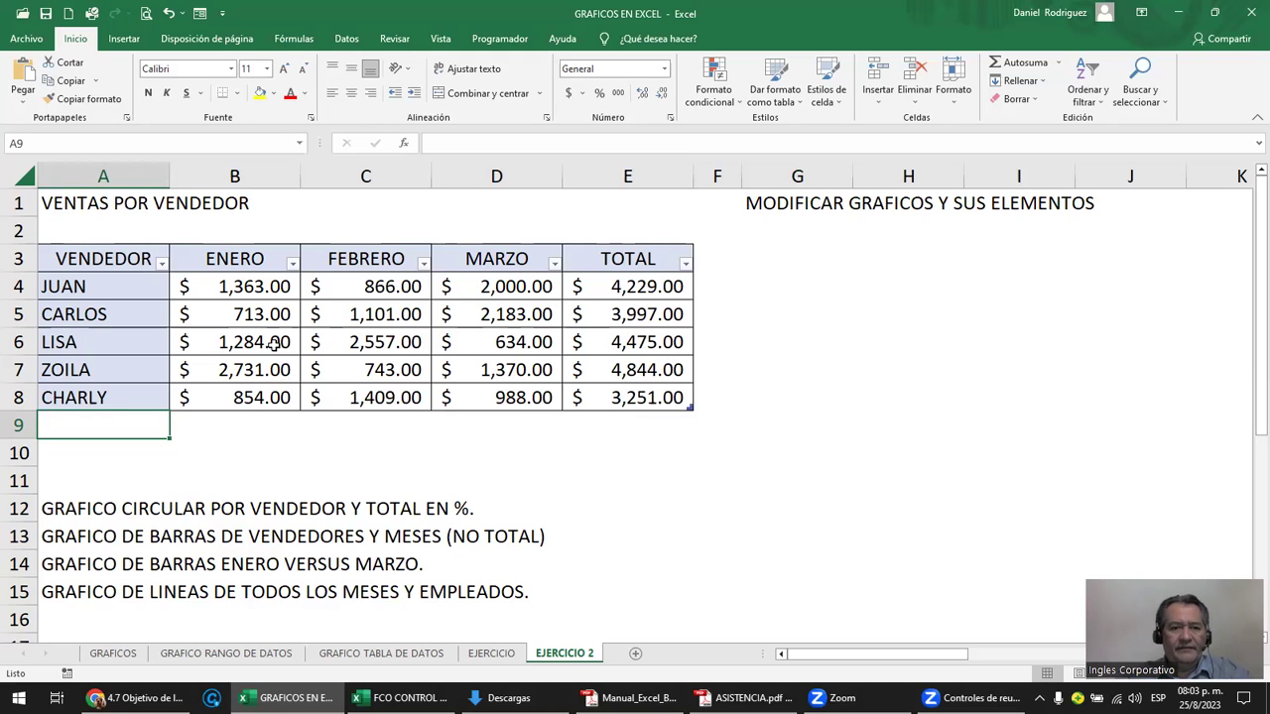
pyautogui.click(119, 655)
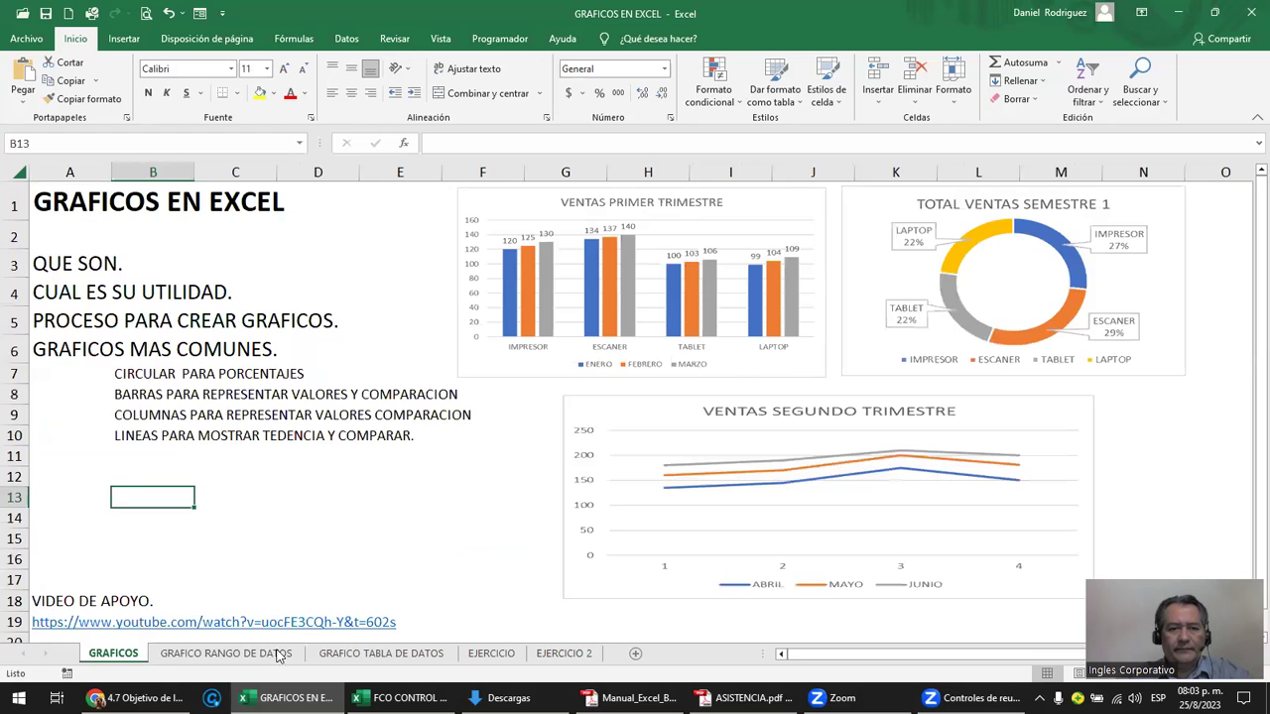
# - Copy the green CREAR GRAFICO ALT + F1 note from GRAFICO TABLA DE DATOS and paste it into EJERCICIO 2
pyautogui.click(279, 656)
pyautogui.click(377, 655)
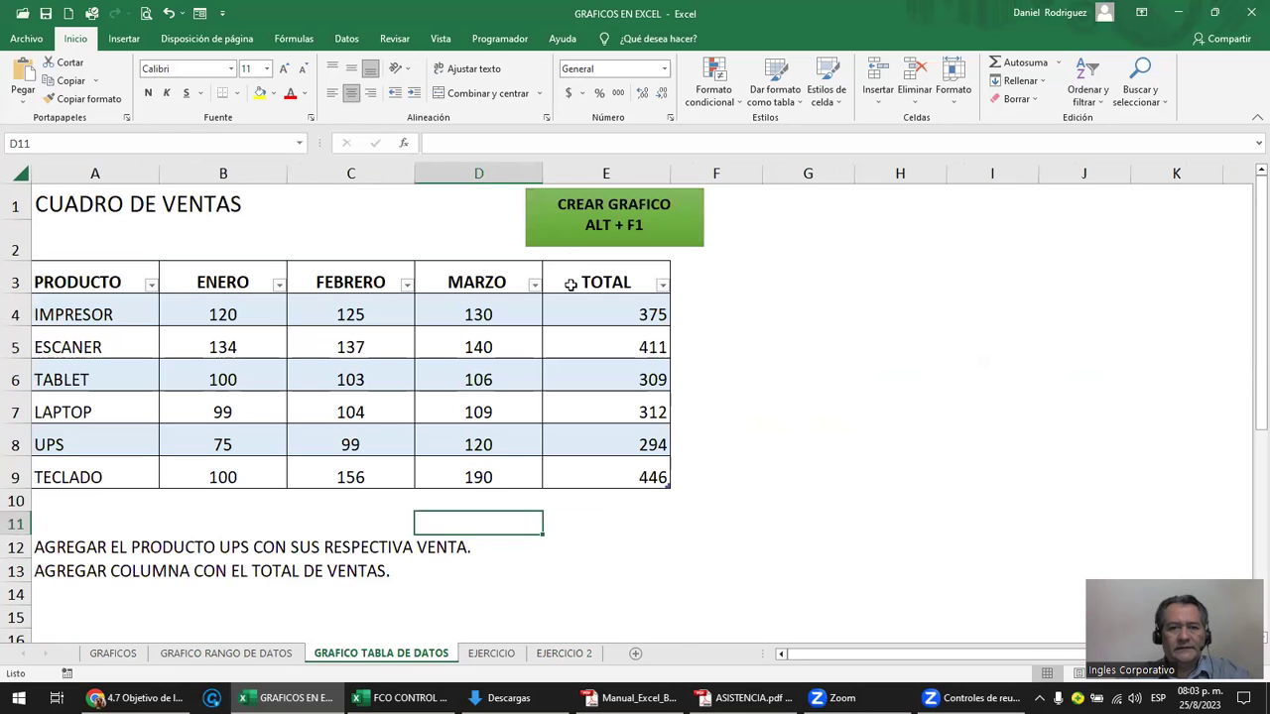
pyautogui.click(526, 212)
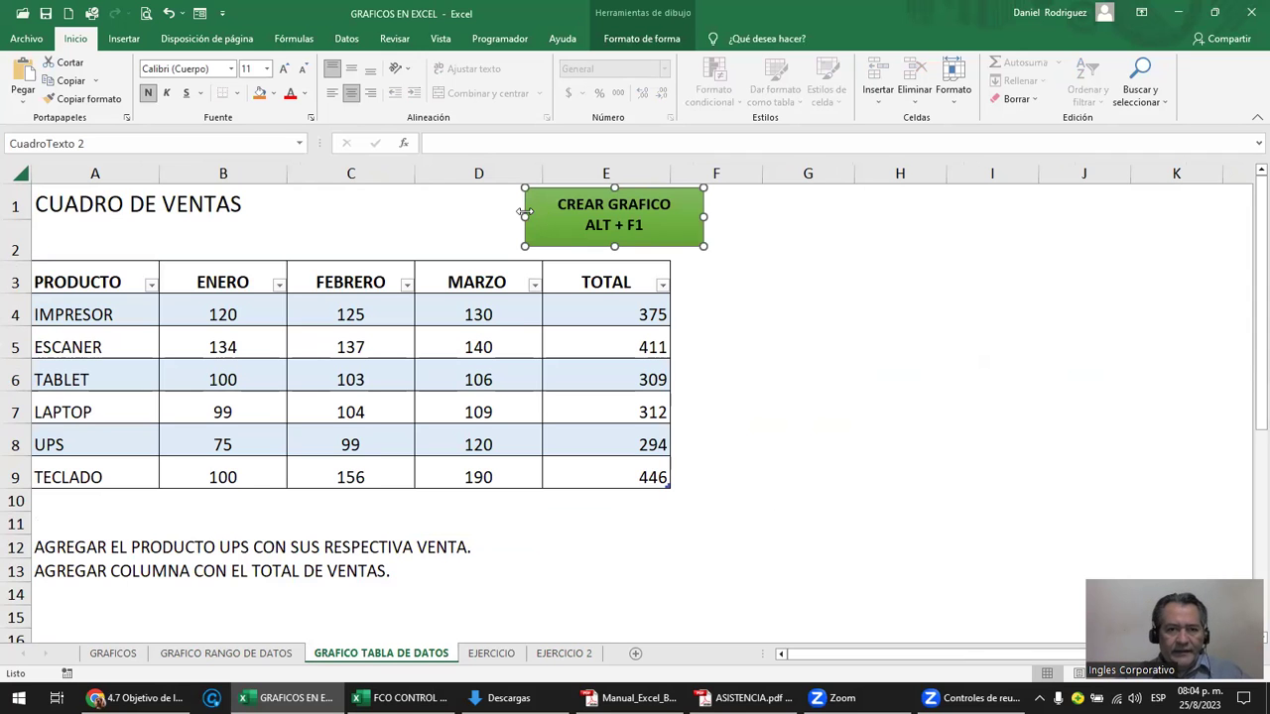
pyautogui.click(563, 653)
pyautogui.click(383, 654)
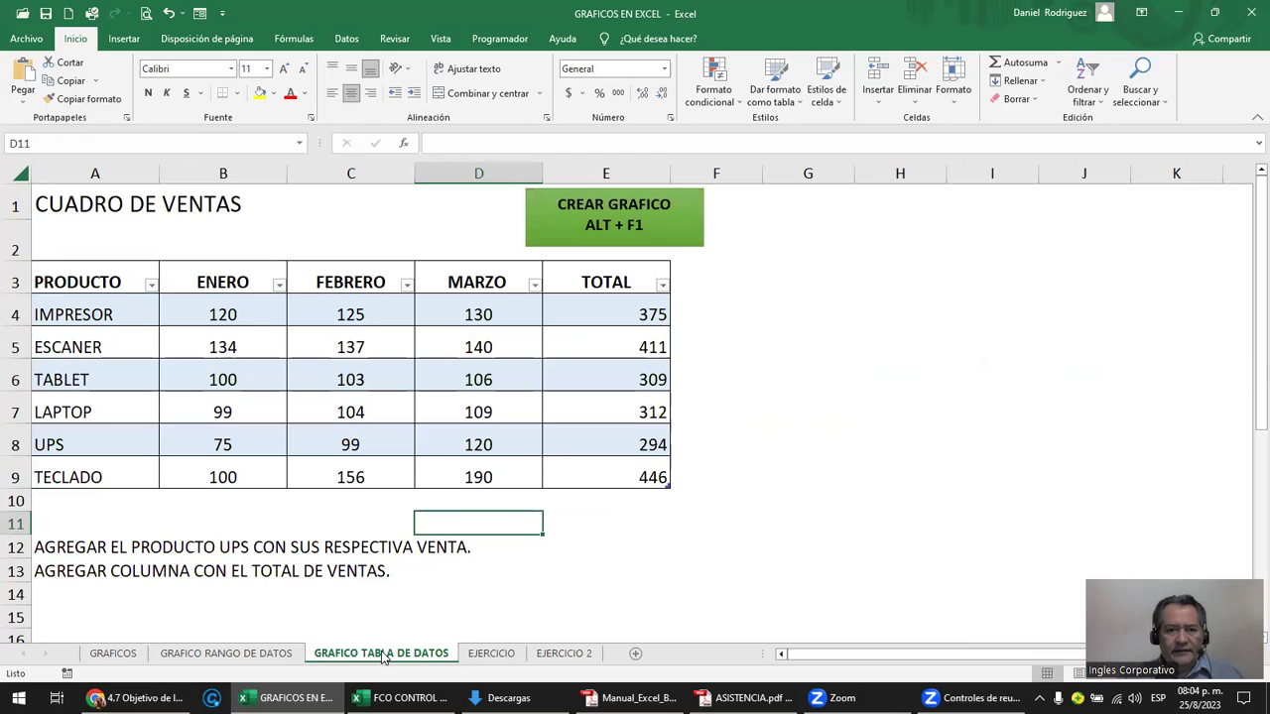
pyautogui.click(563, 653)
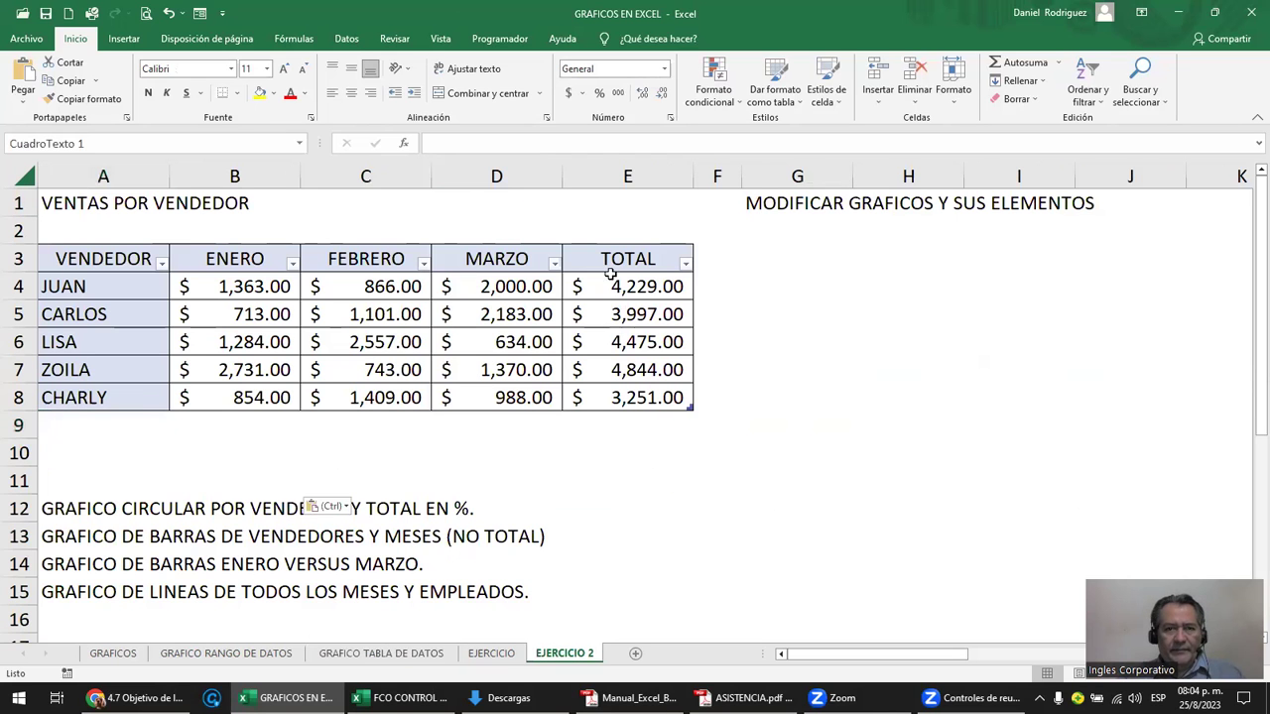
pyautogui.hotkey('ctrl', 'shift', 'Left')
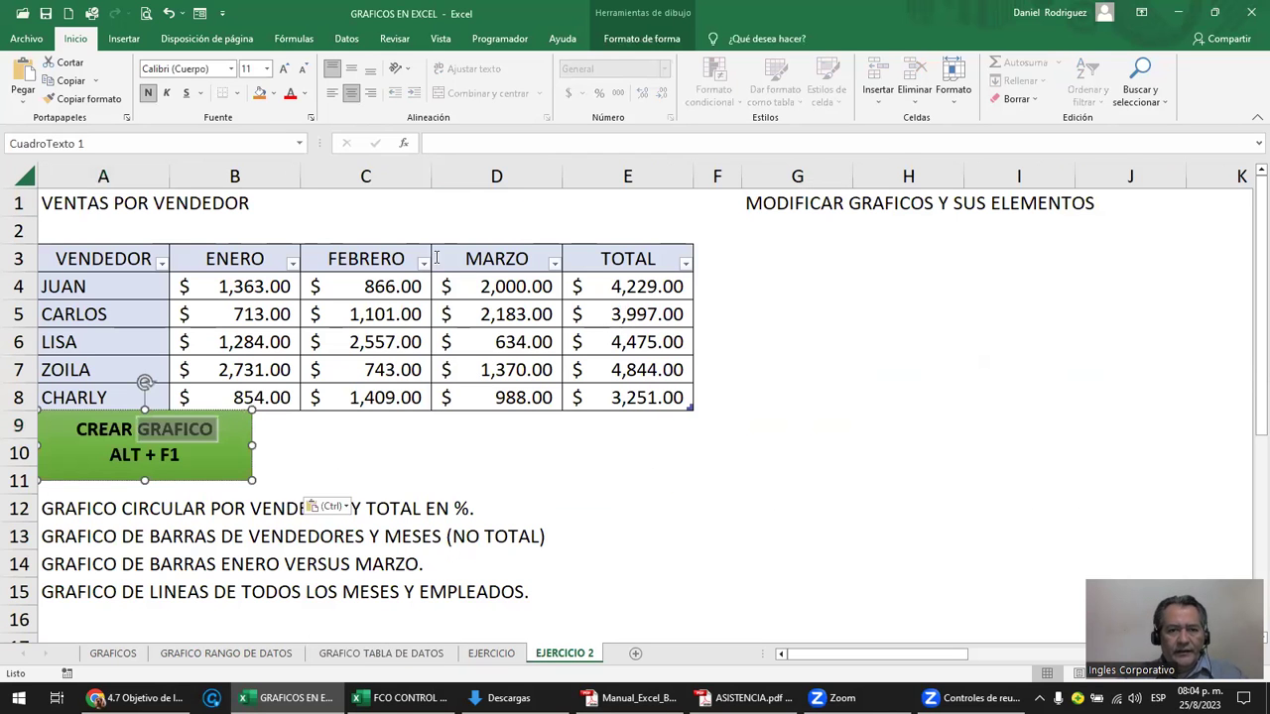
# - Insert a row at row 2, fit the note over D1:E3 above the table, and heighten row 3
pyautogui.click(20, 230)
pyautogui.rightClick(28, 233)
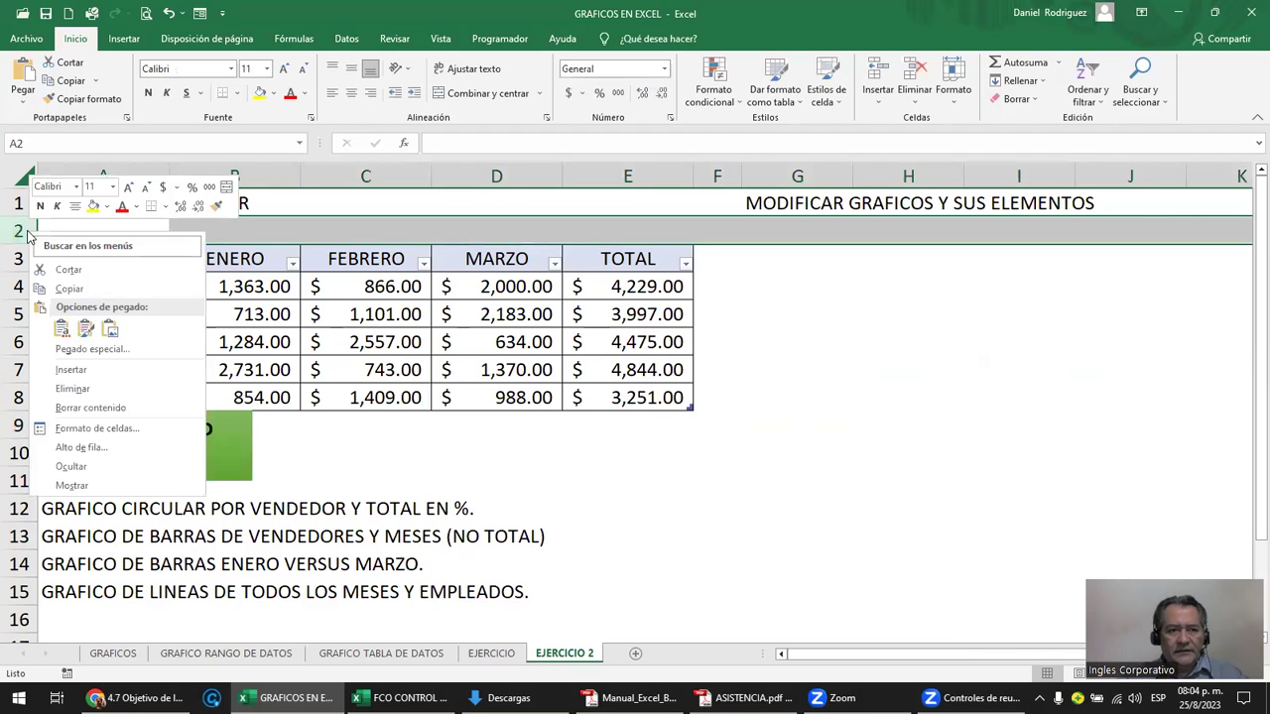
pyautogui.click(119, 369)
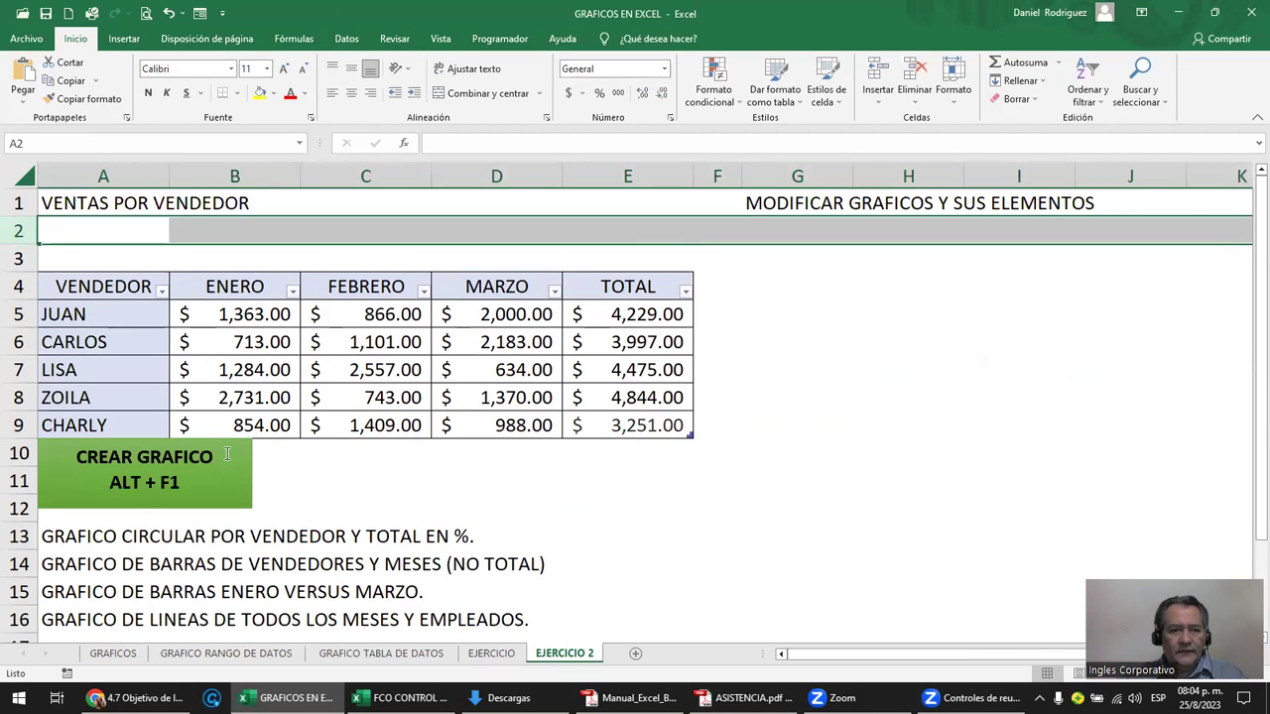
pyautogui.click(227, 457)
pyautogui.moveTo(250, 468); pyautogui.dragTo(248, 468)
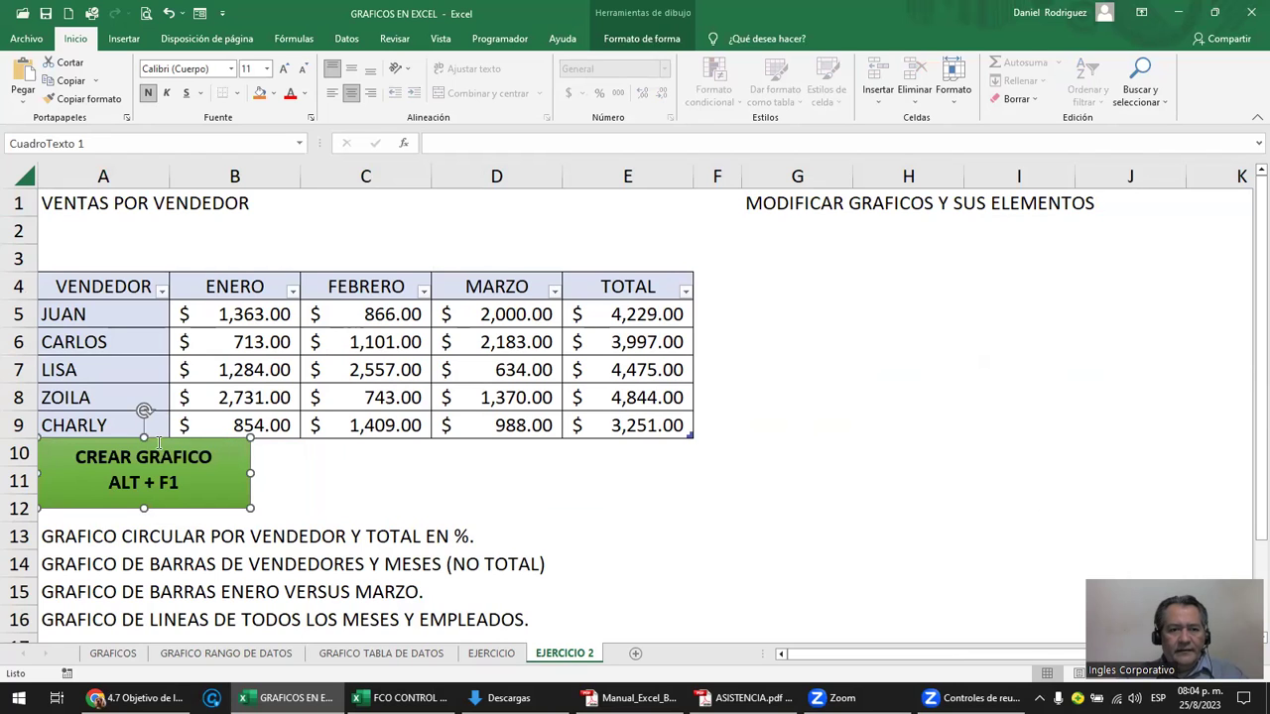
pyautogui.moveTo(151, 438); pyautogui.dragTo(571, 193)
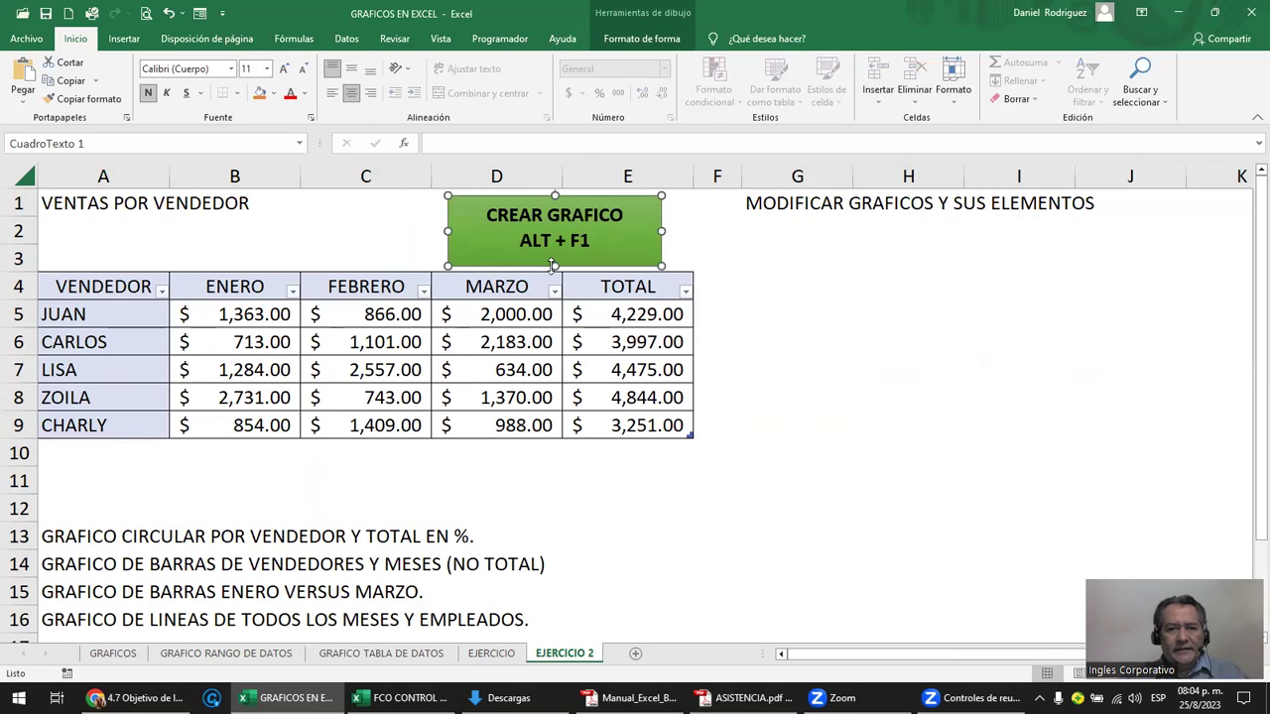
pyautogui.moveTo(554, 265); pyautogui.dragTo(555, 259)
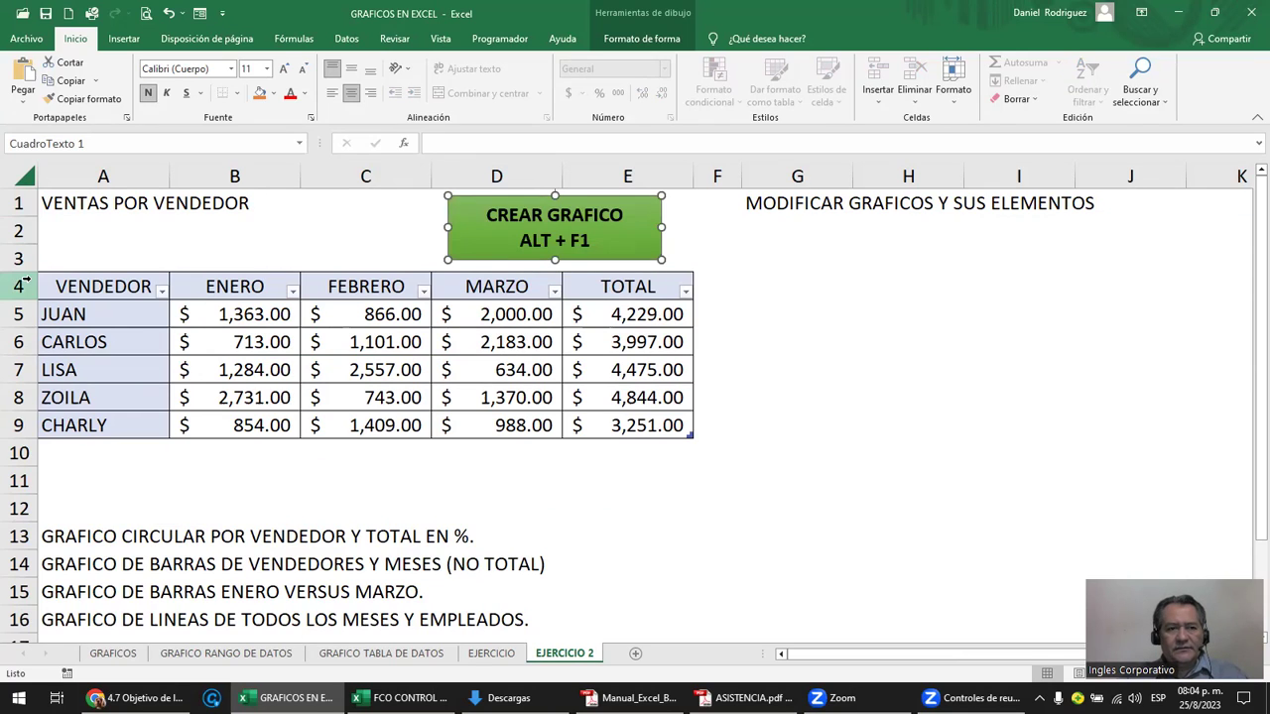
pyautogui.moveTo(29, 274)
pyautogui.mouseDown()
pyautogui.moveTo(29, 288)
pyautogui.moveTo(486, 439)
pyautogui.mouseUp()
pyautogui.click(80, 306)
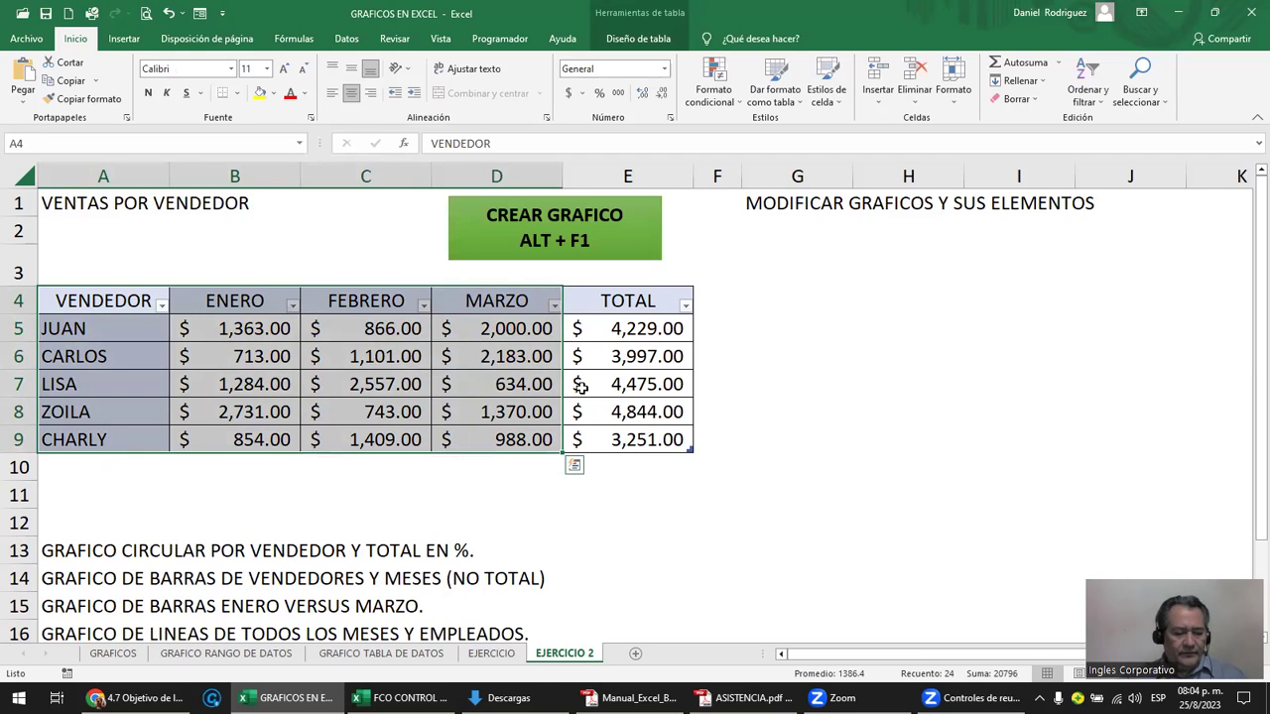
pyautogui.press('alt')
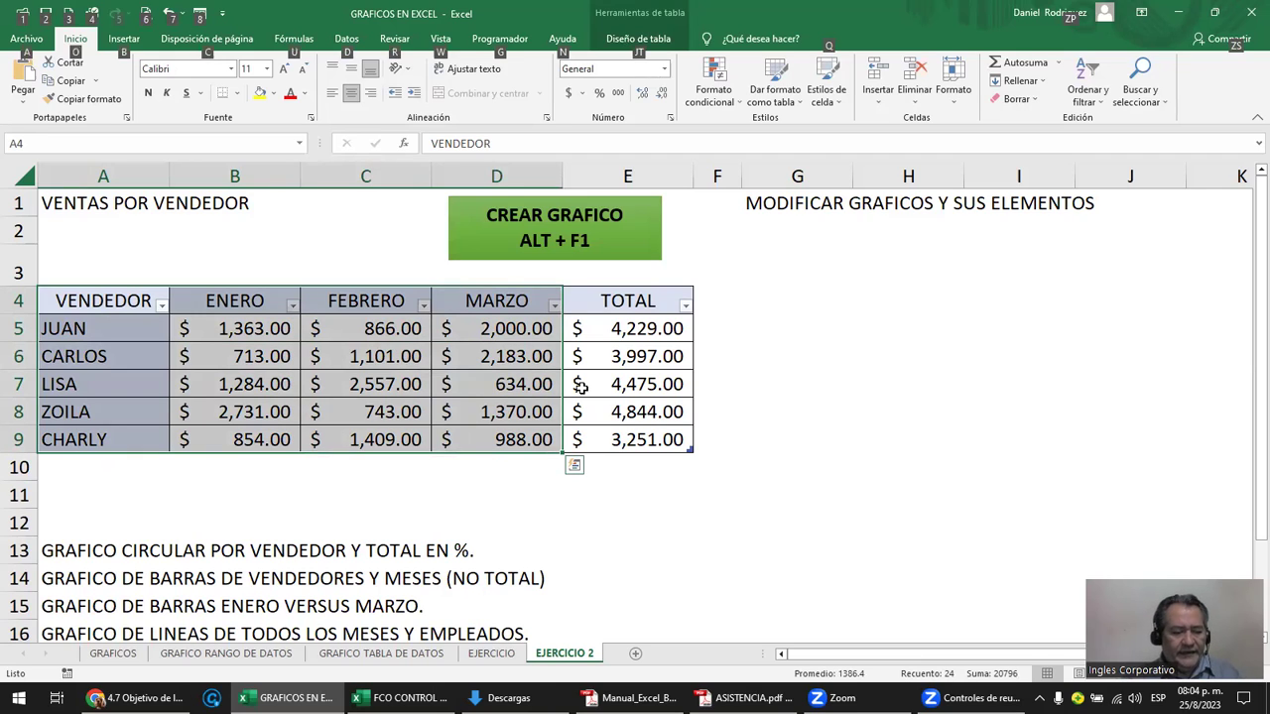
pyautogui.hotkey('alt', 'F1')
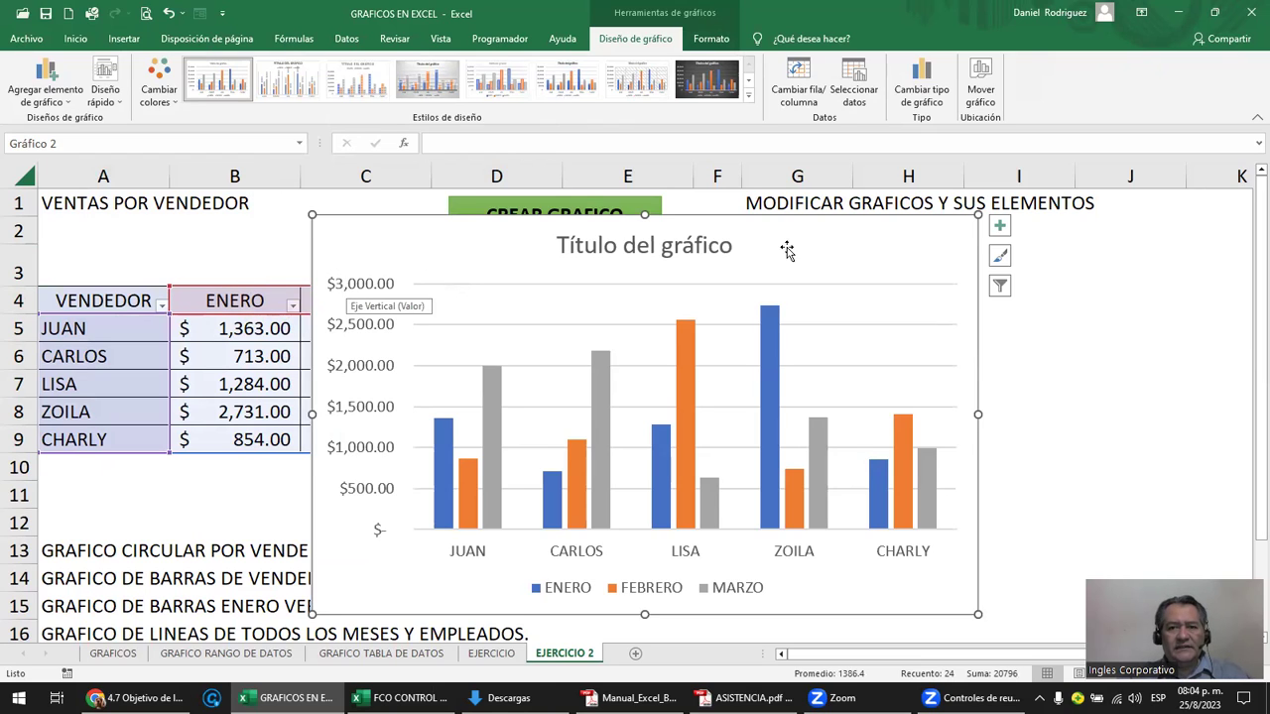
pyautogui.moveTo(975, 217); pyautogui.dragTo(824, 291)
pyautogui.press('Delete')
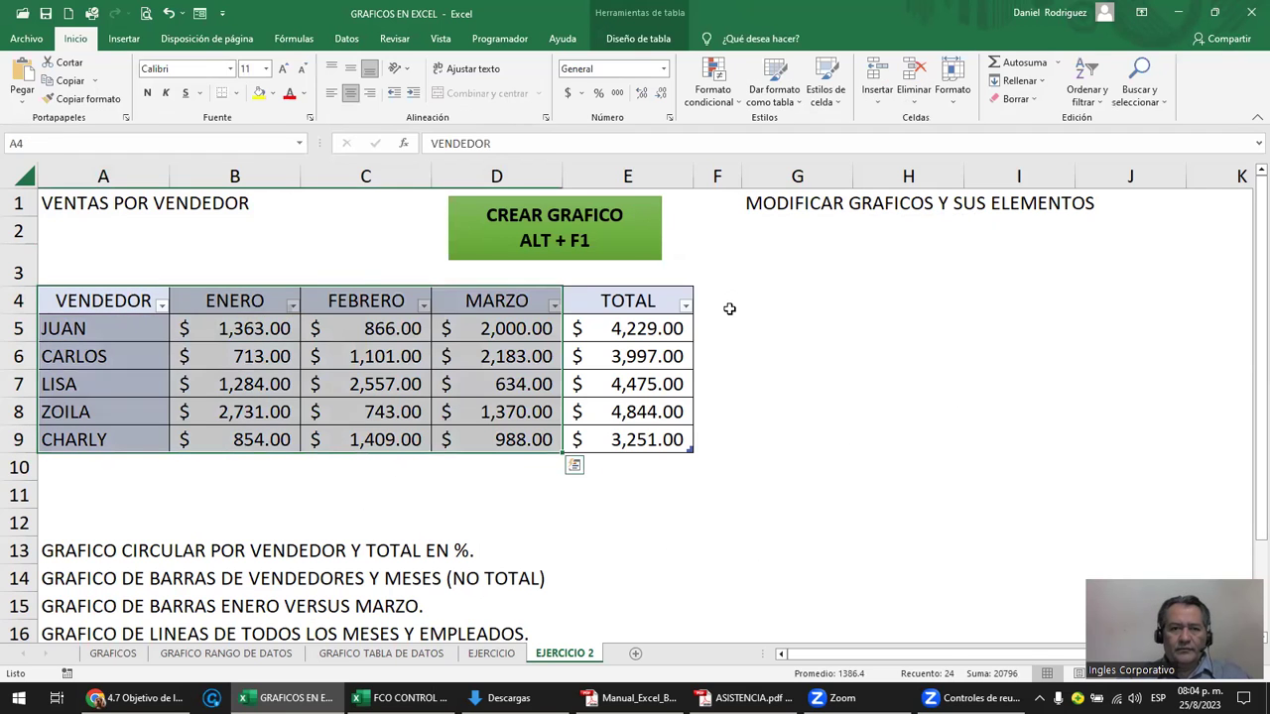
pyautogui.click(762, 279)
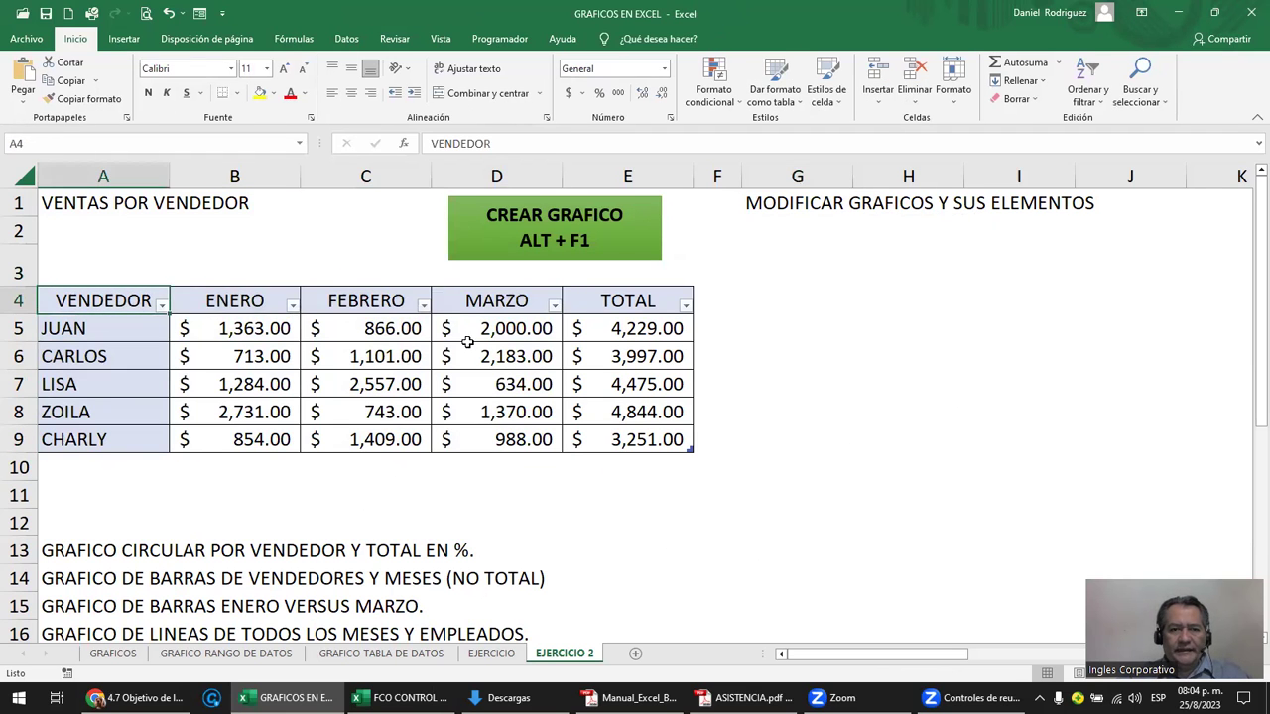
pyautogui.moveTo(110, 300); pyautogui.dragTo(214, 309)
pyautogui.click(214, 308)
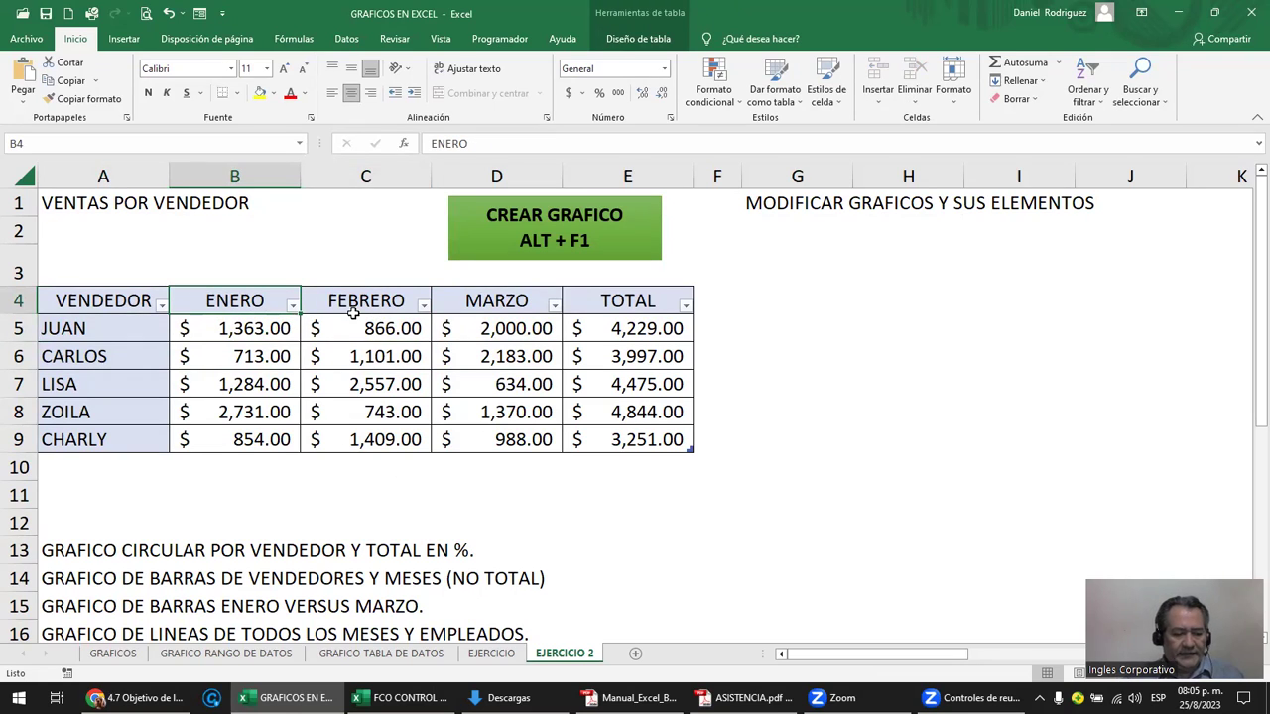
pyautogui.hotkey('ctrl', 'a')
pyautogui.hotkey('alt', 'F1')
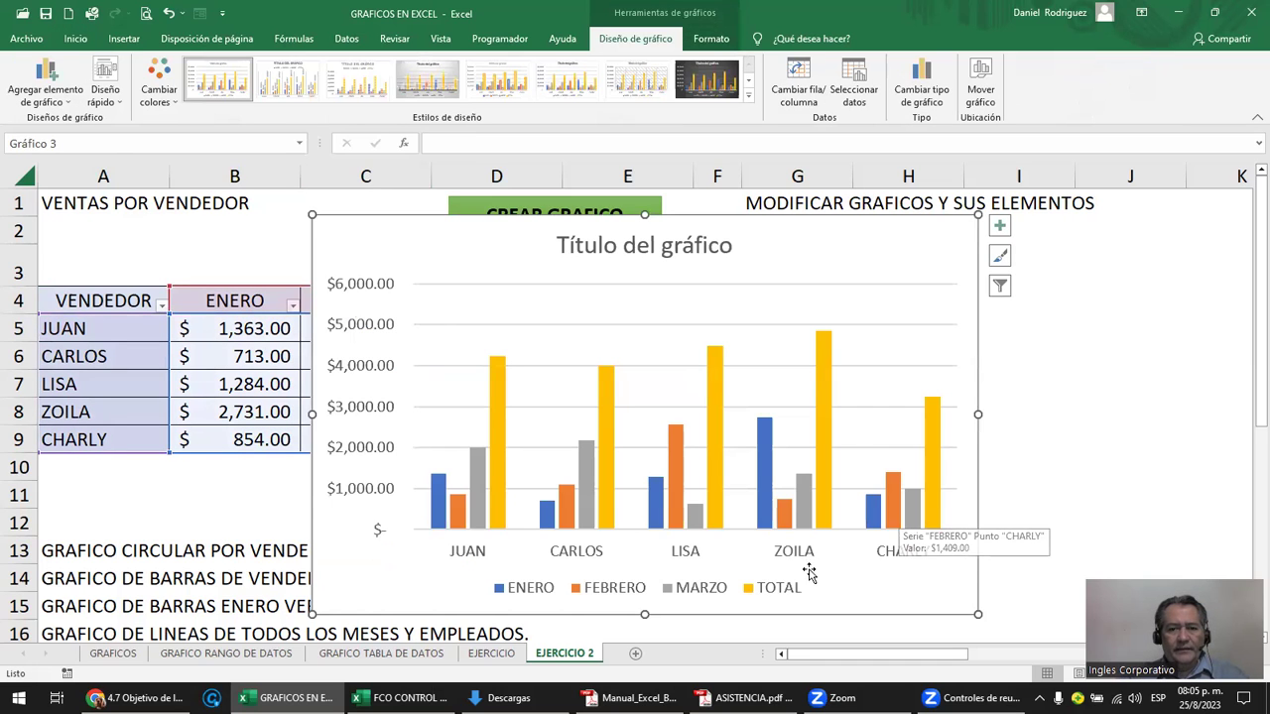
pyautogui.click(501, 471)
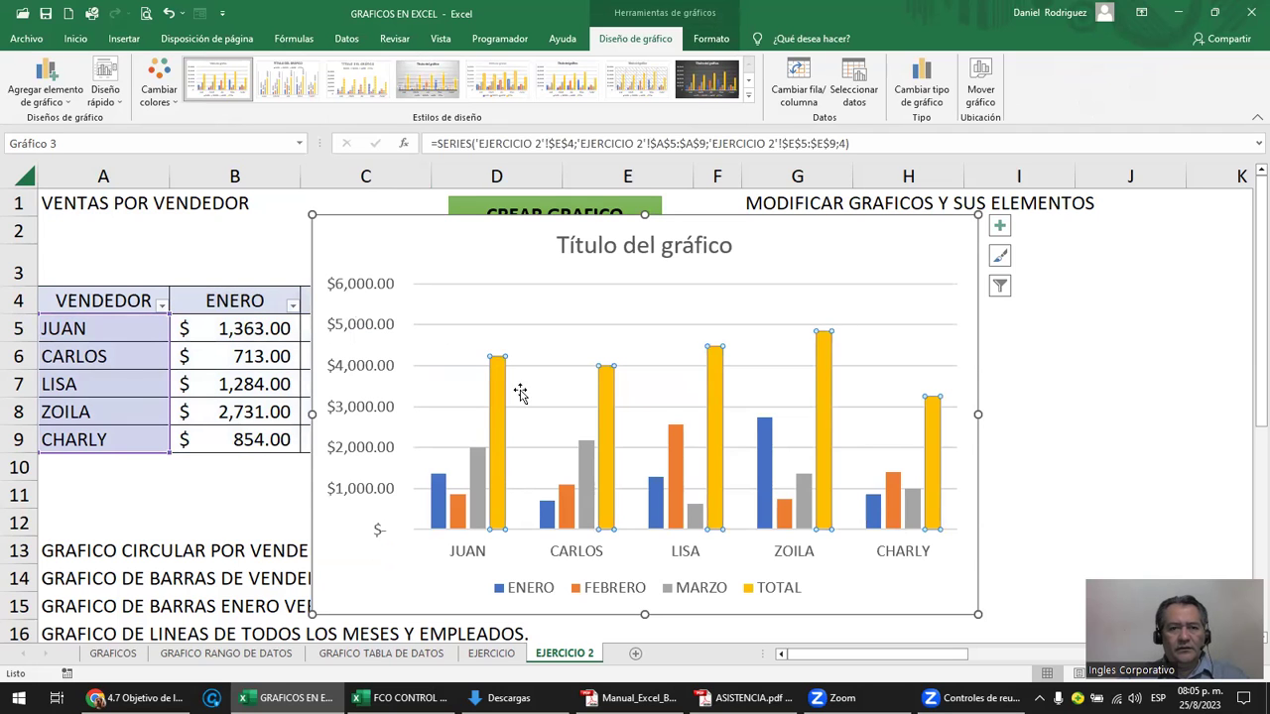
pyautogui.moveTo(441, 241); pyautogui.dragTo(900, 272)
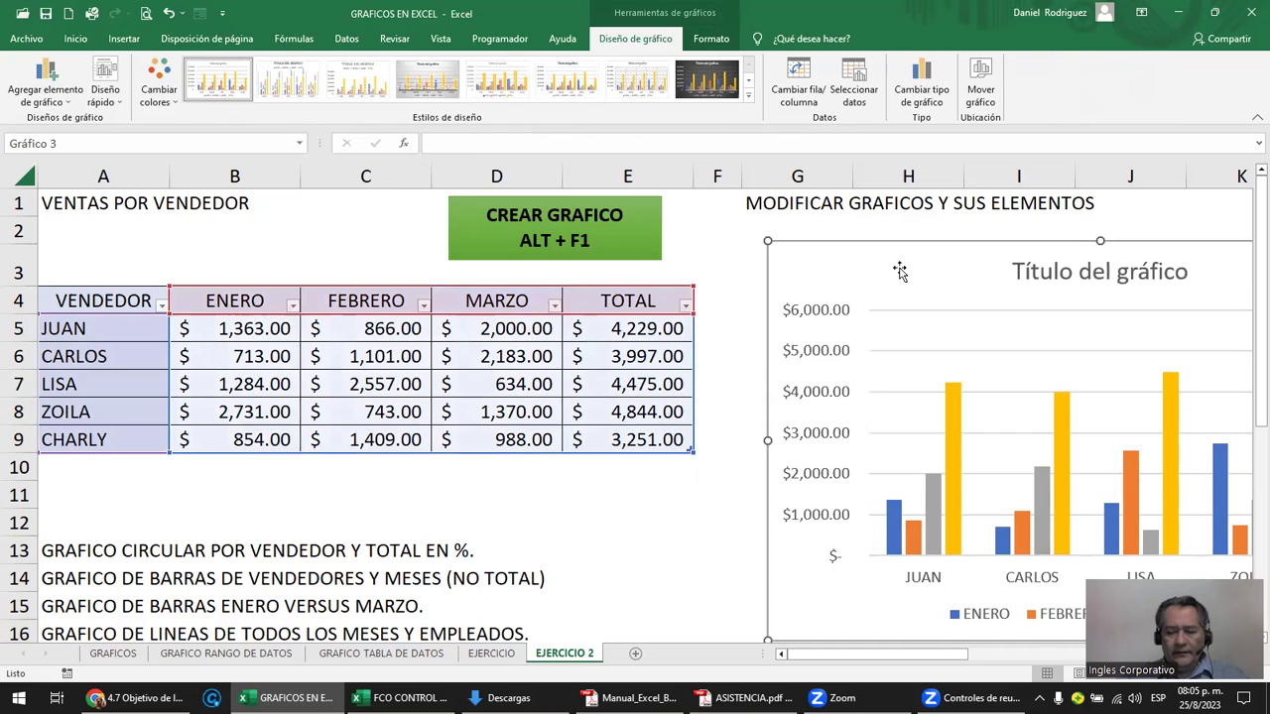
pyautogui.press('Delete')
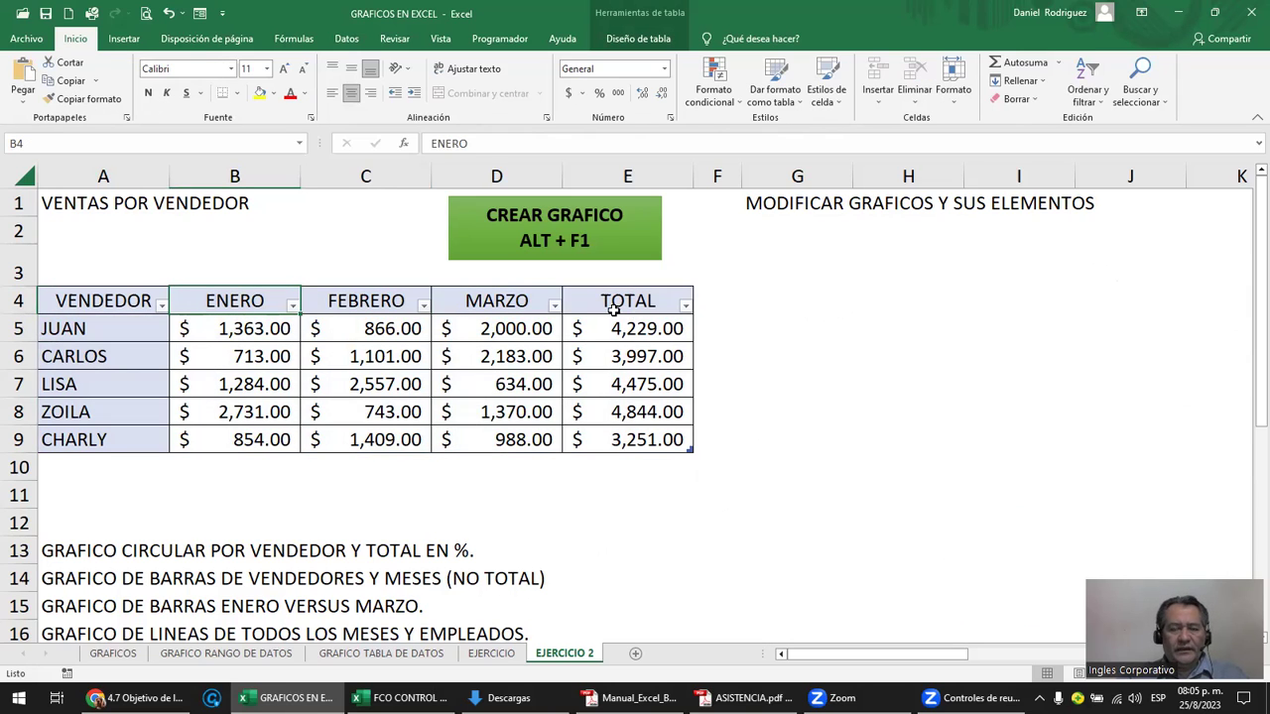
# - Select A4:D9 and insert a column chart of the ENERO, FEBRERO and MARZO sales with Alt+F1
pyautogui.click(154, 305)
pyautogui.moveTo(153, 305); pyautogui.dragTo(467, 440)
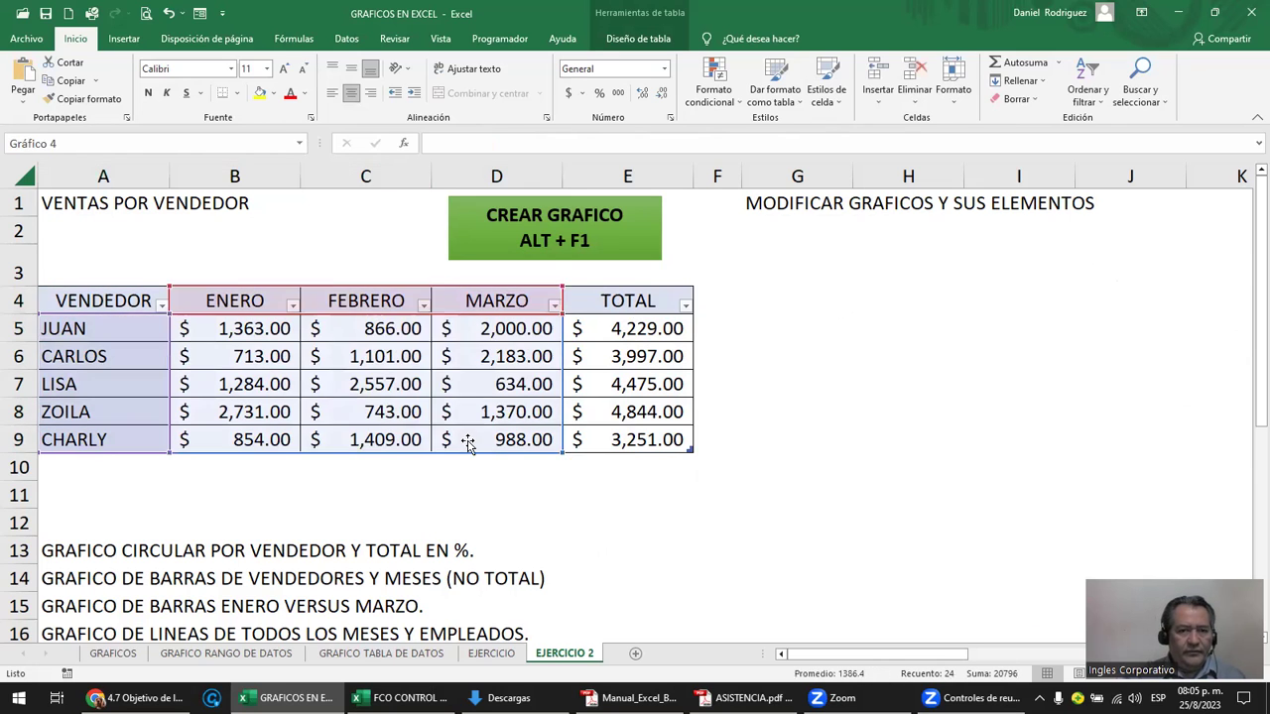
pyautogui.hotkey('alt', 'F1')
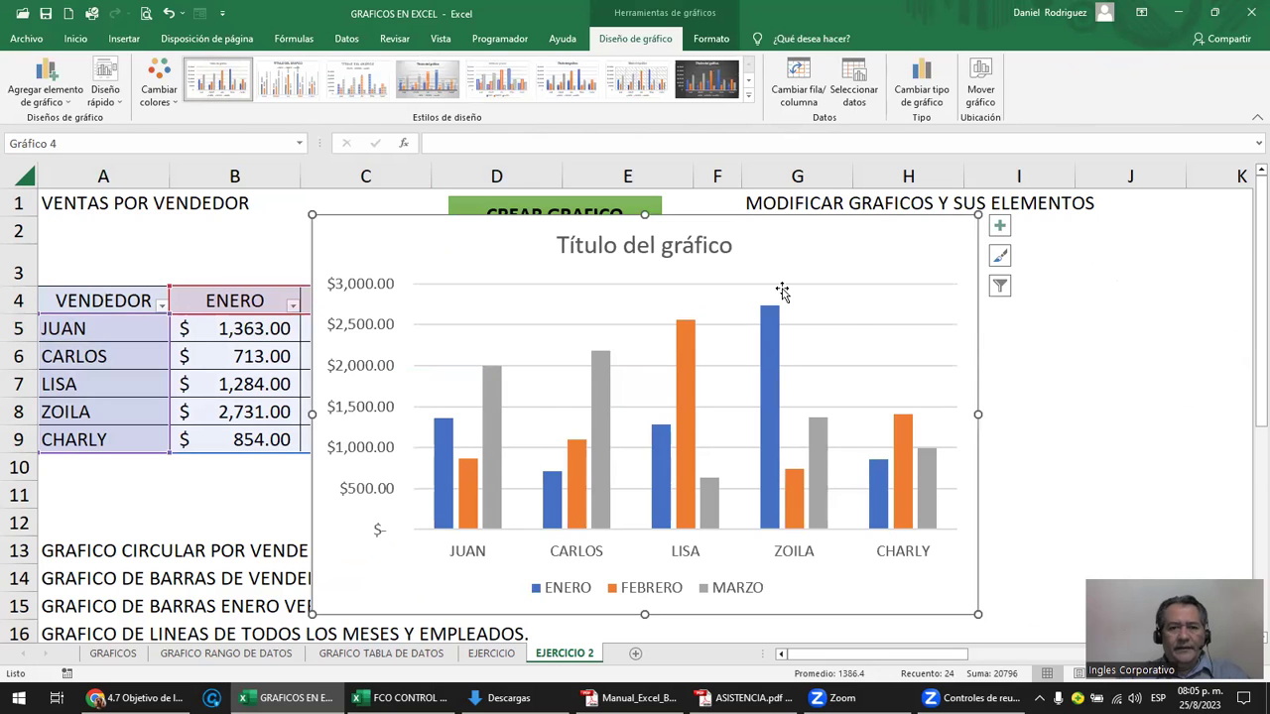
# - Position the chart to the right of the sales table and collapse the ribbon
pyautogui.moveTo(872, 261); pyautogui.dragTo(1152, 301)
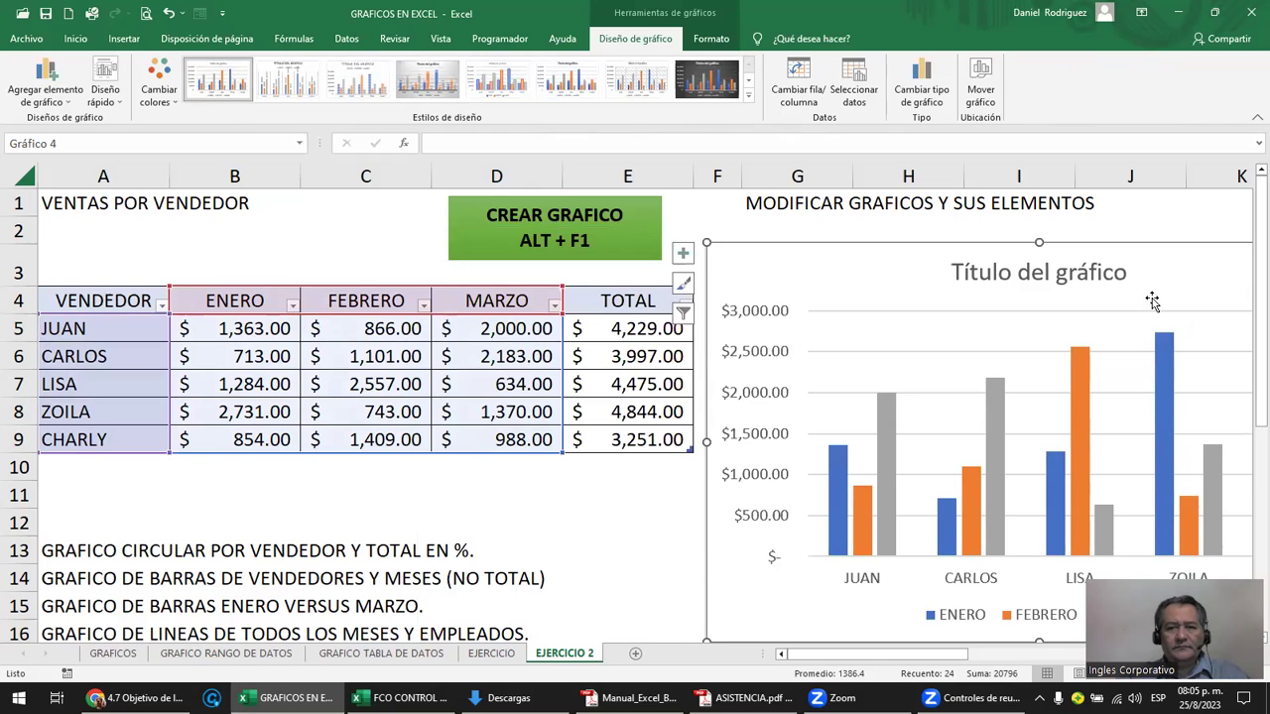
pyautogui.moveTo(878, 654); pyautogui.dragTo(937, 667)
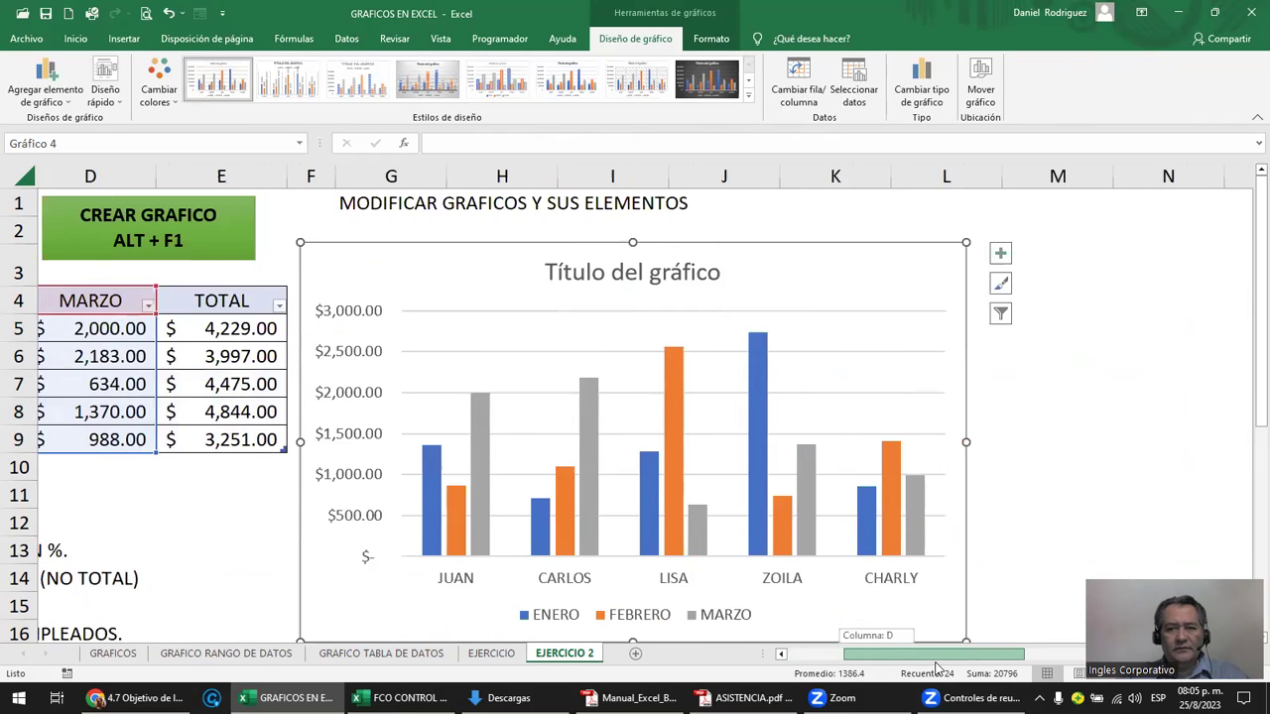
pyautogui.click(1035, 417)
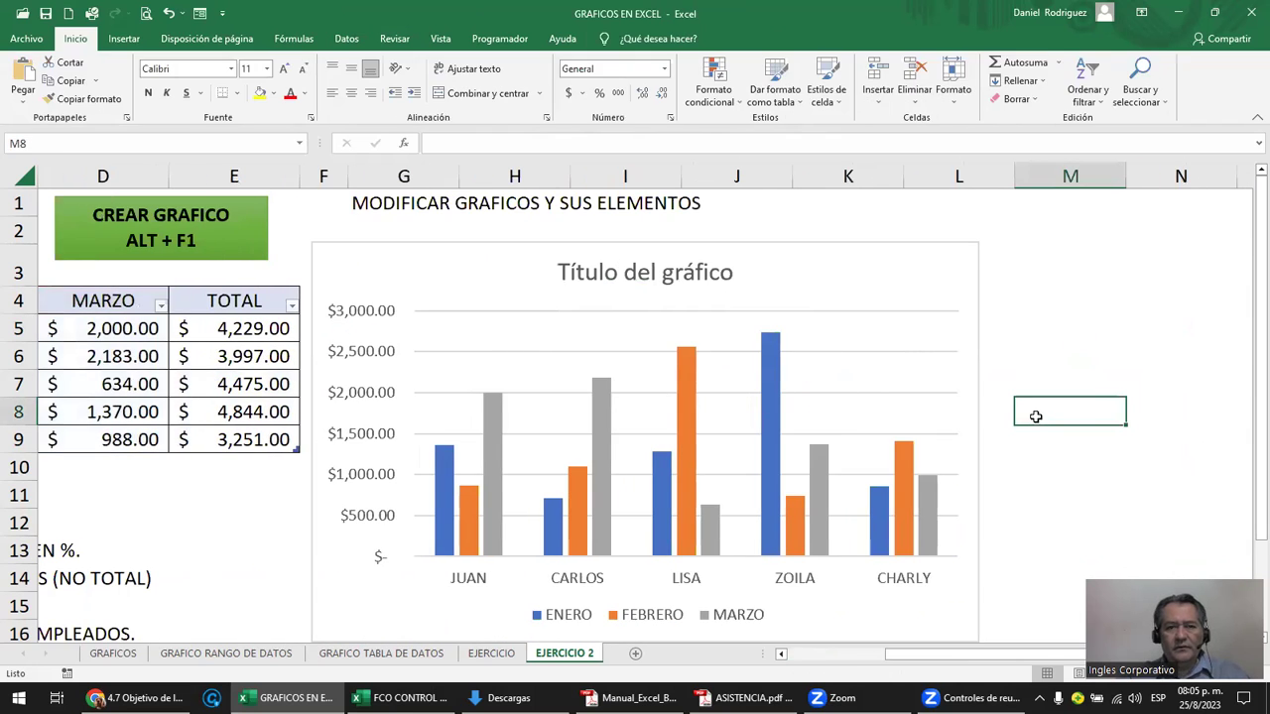
pyautogui.moveTo(871, 262); pyautogui.dragTo(894, 250)
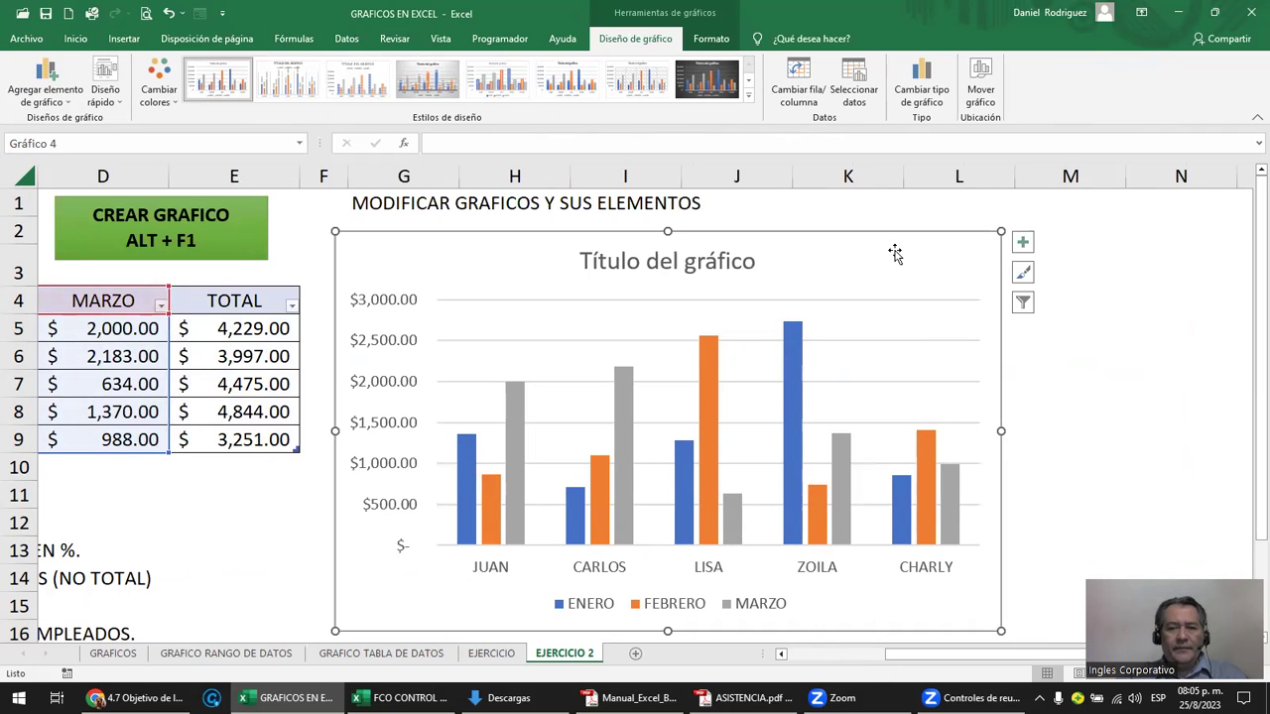
pyautogui.doubleClick(632, 46)
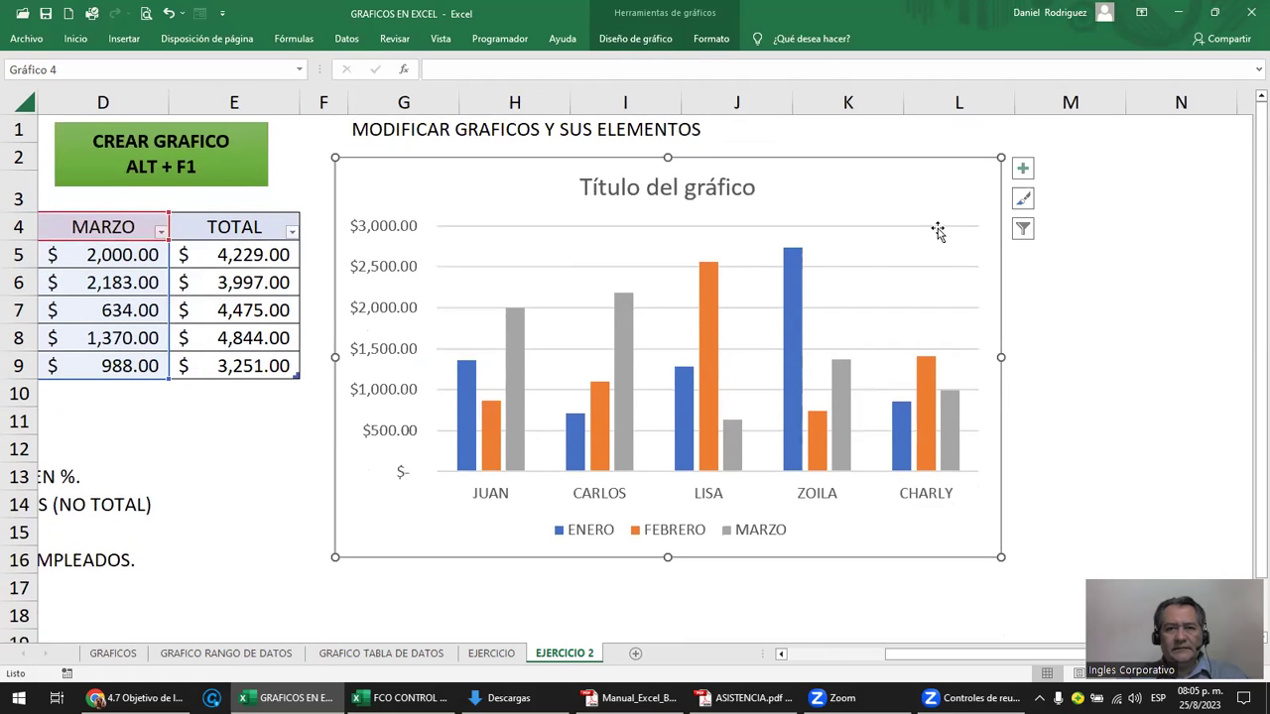
pyautogui.click(650, 45)
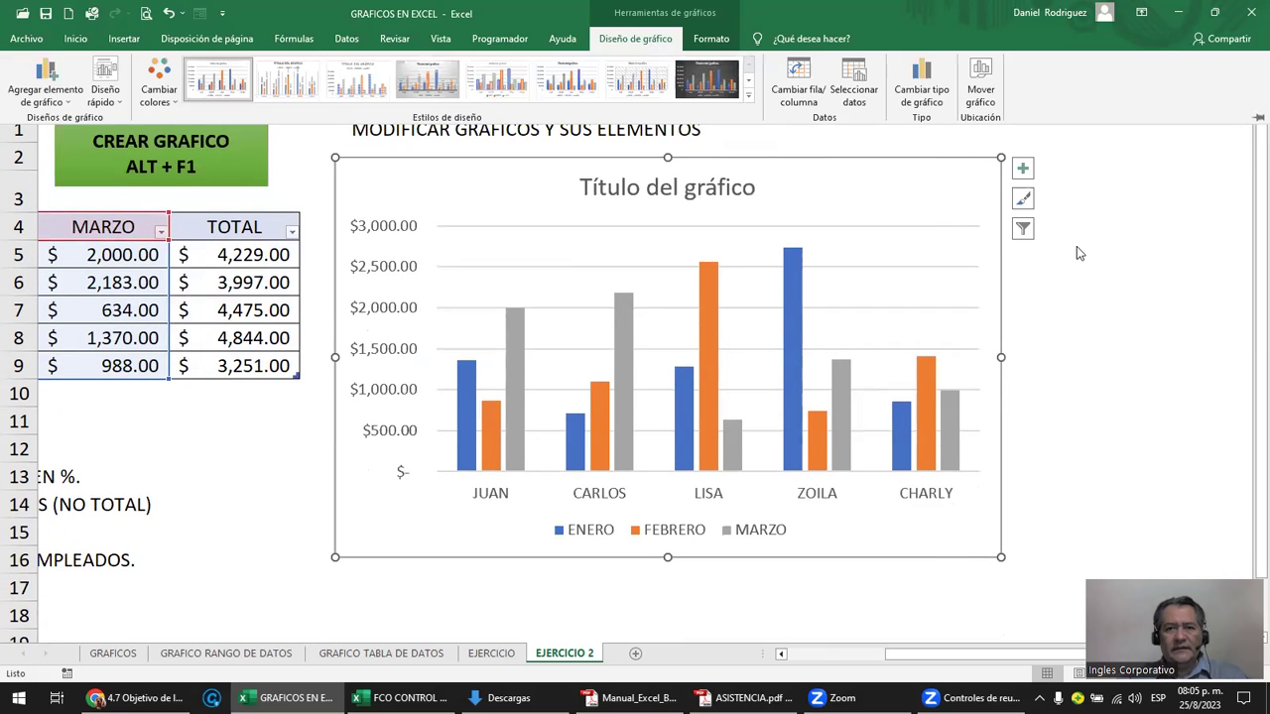
pyautogui.press('Escape')
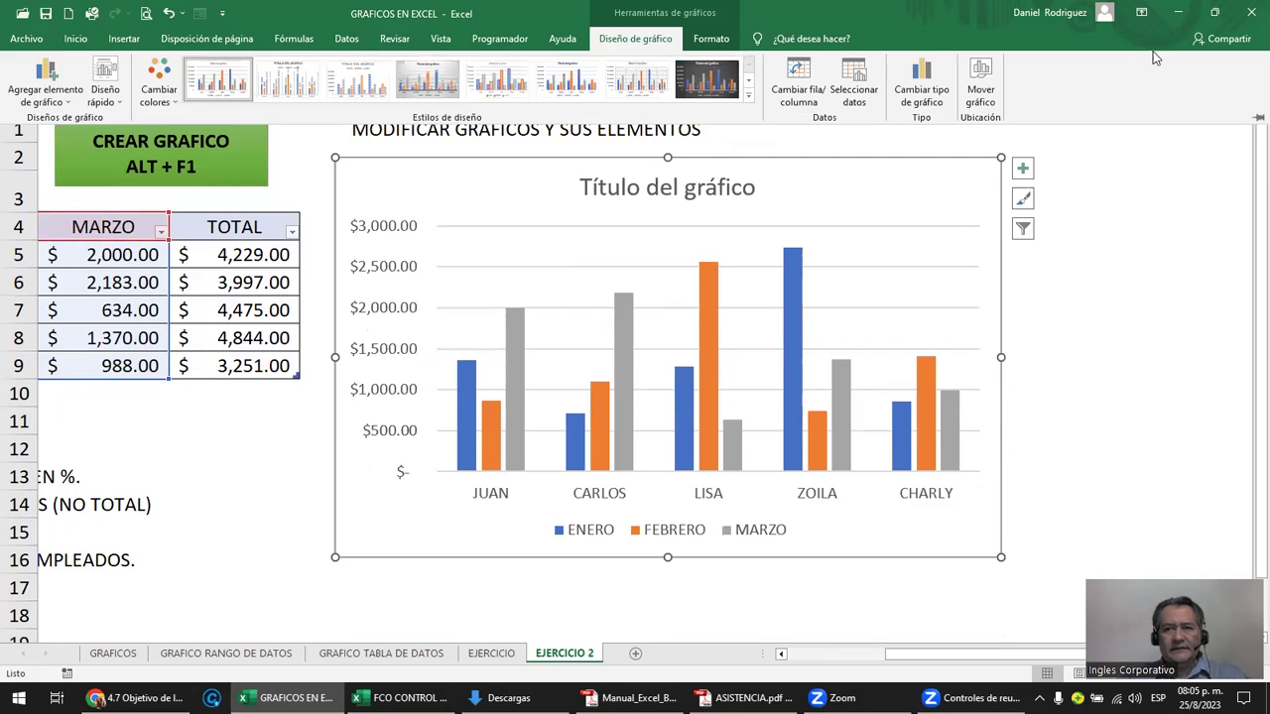
pyautogui.click(1256, 118)
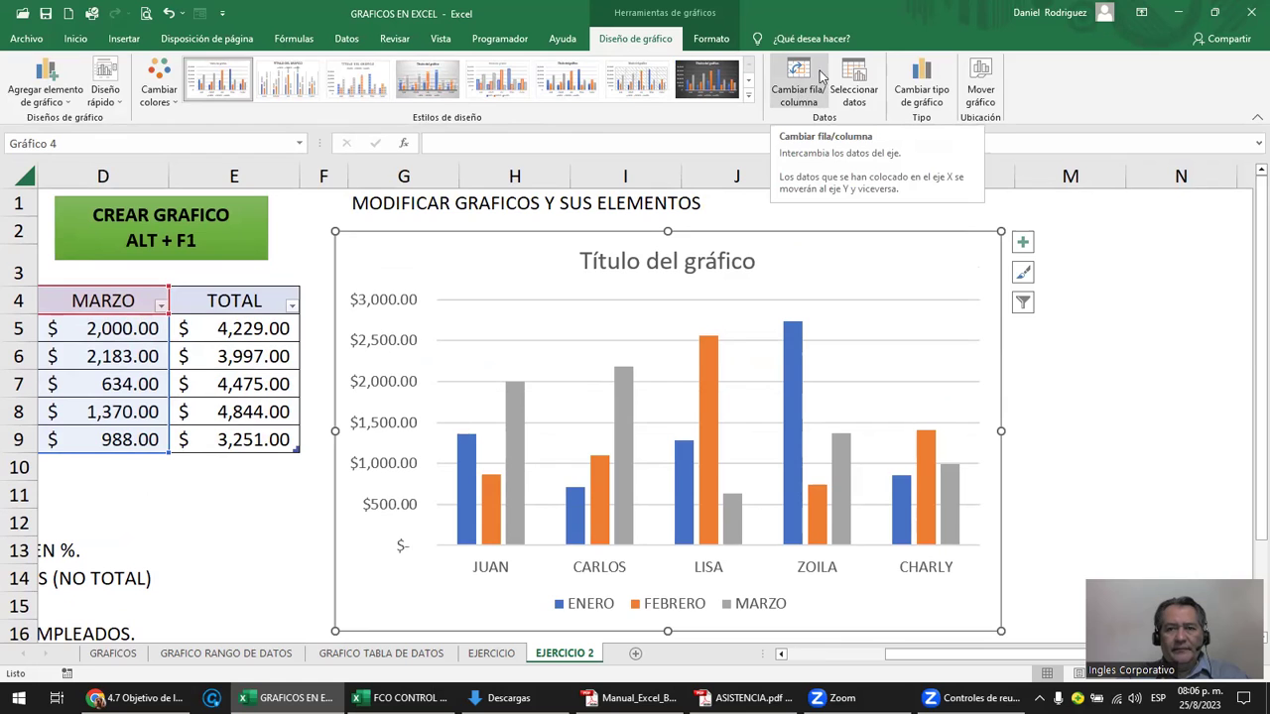
pyautogui.click(915, 91)
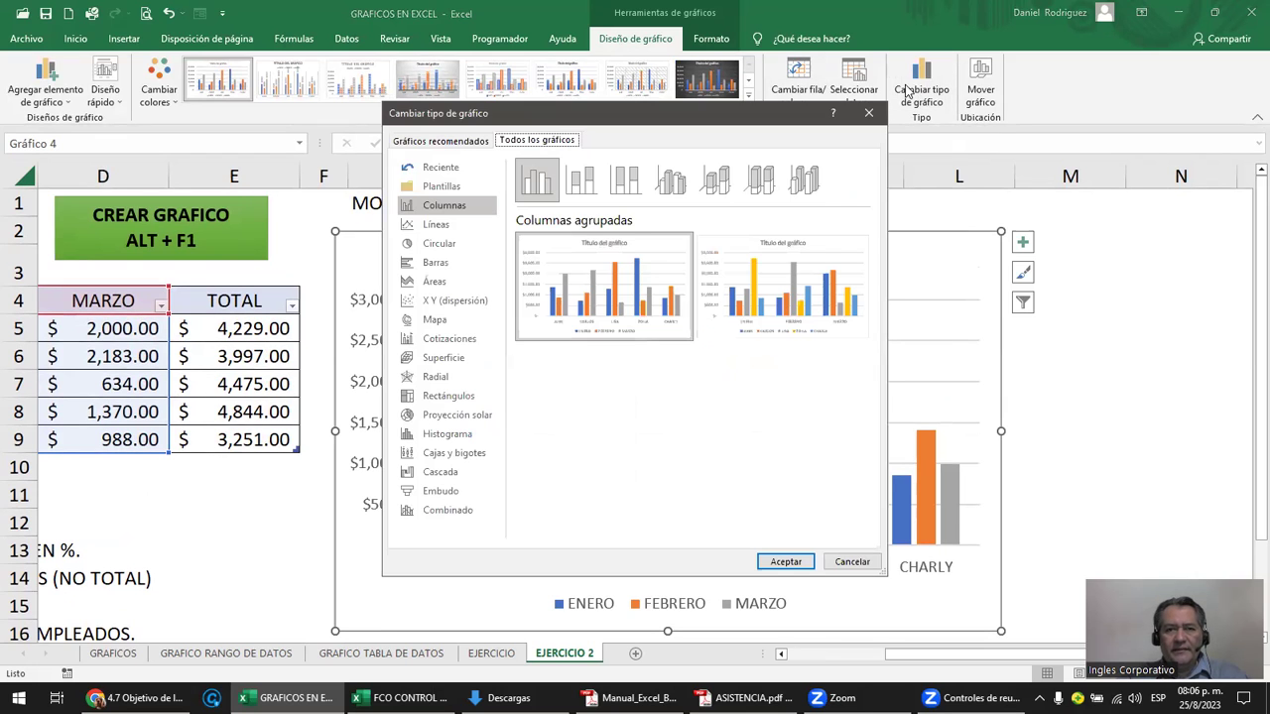
pyautogui.click(775, 261)
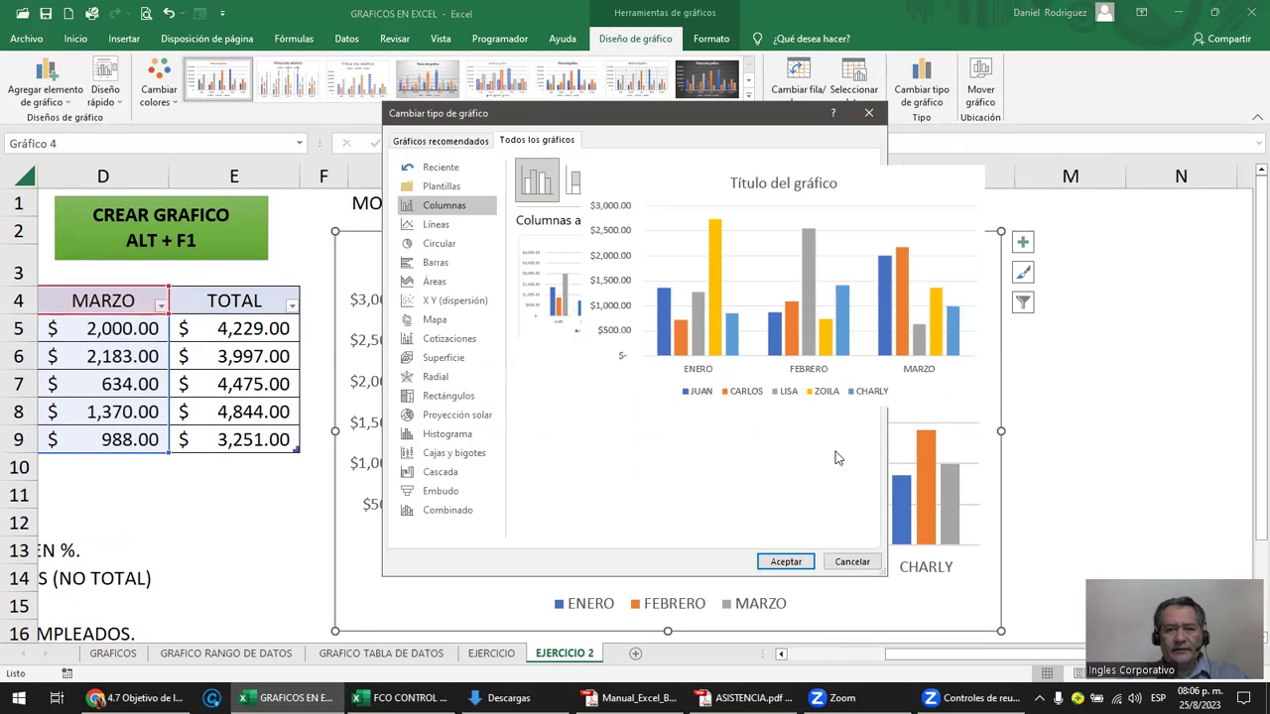
pyautogui.click(811, 562)
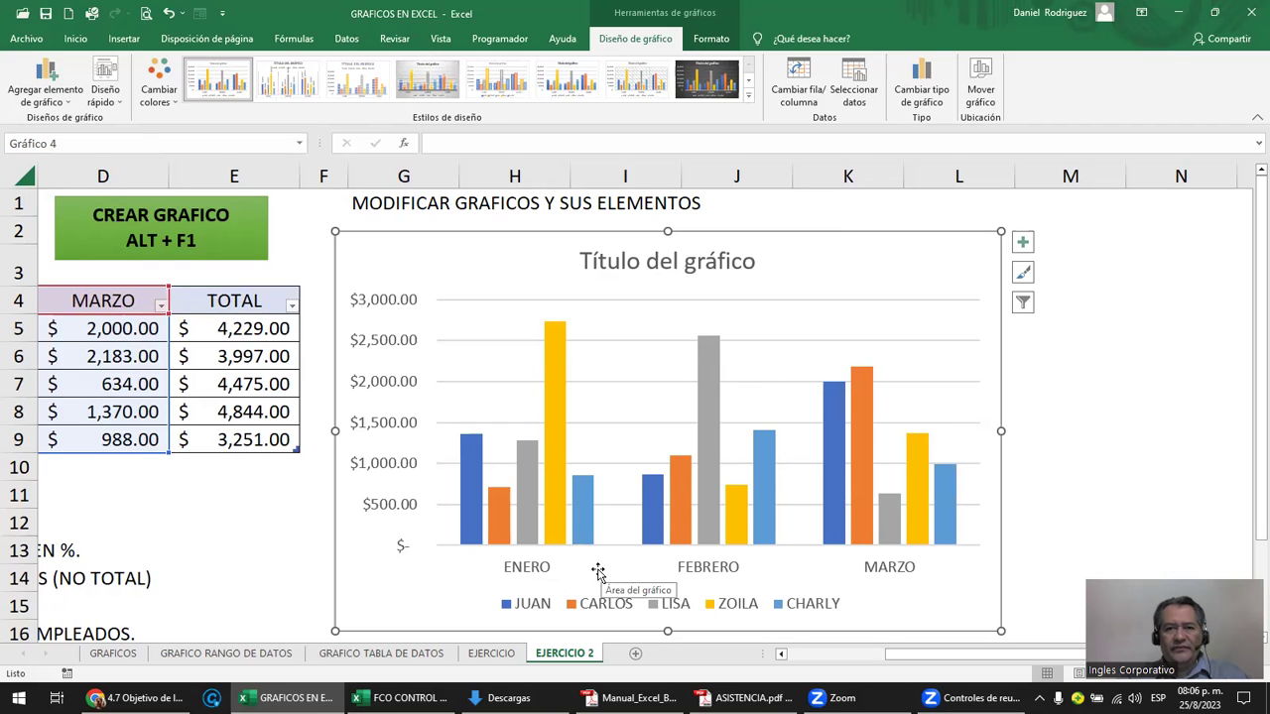
pyautogui.click(788, 99)
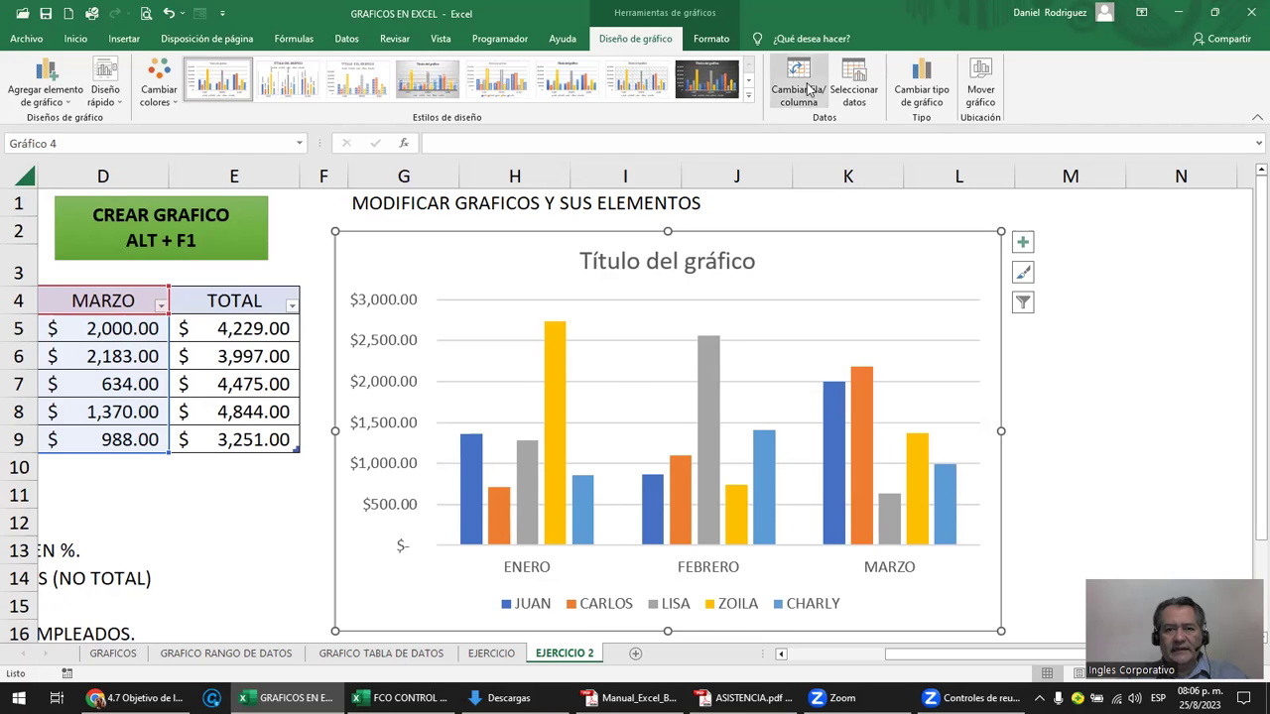
pyautogui.click(810, 90)
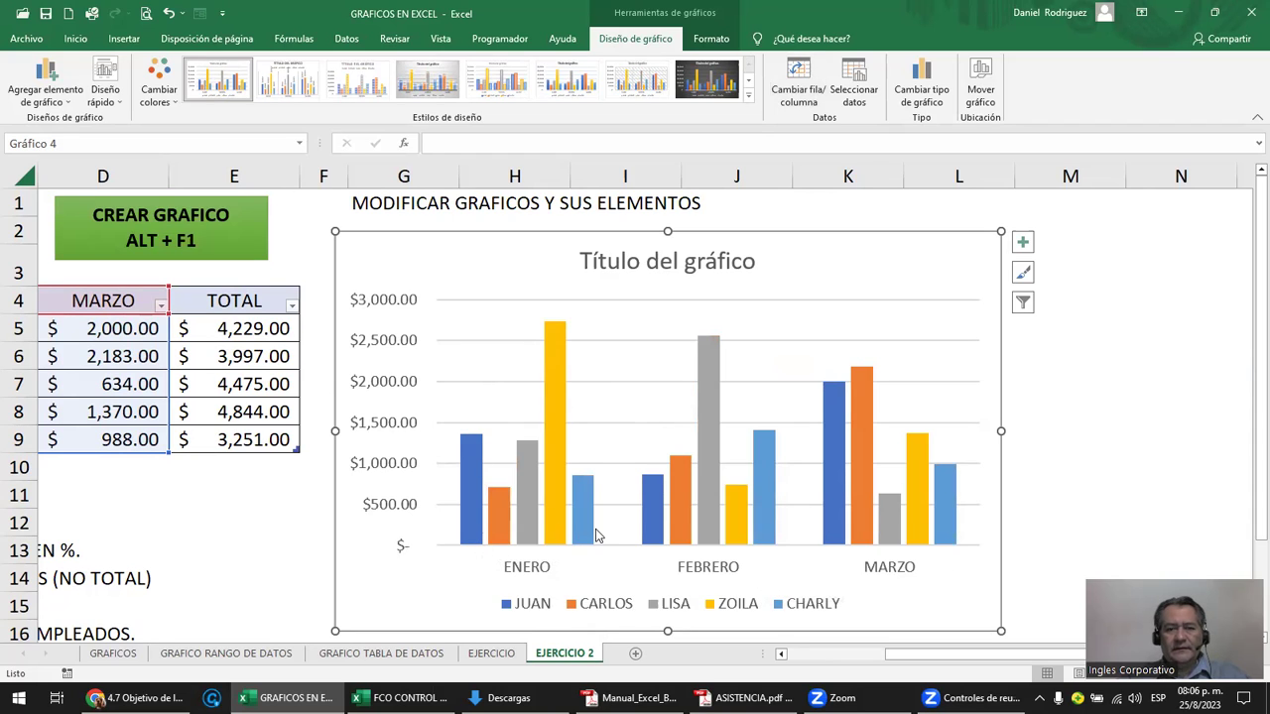
pyautogui.click(803, 77)
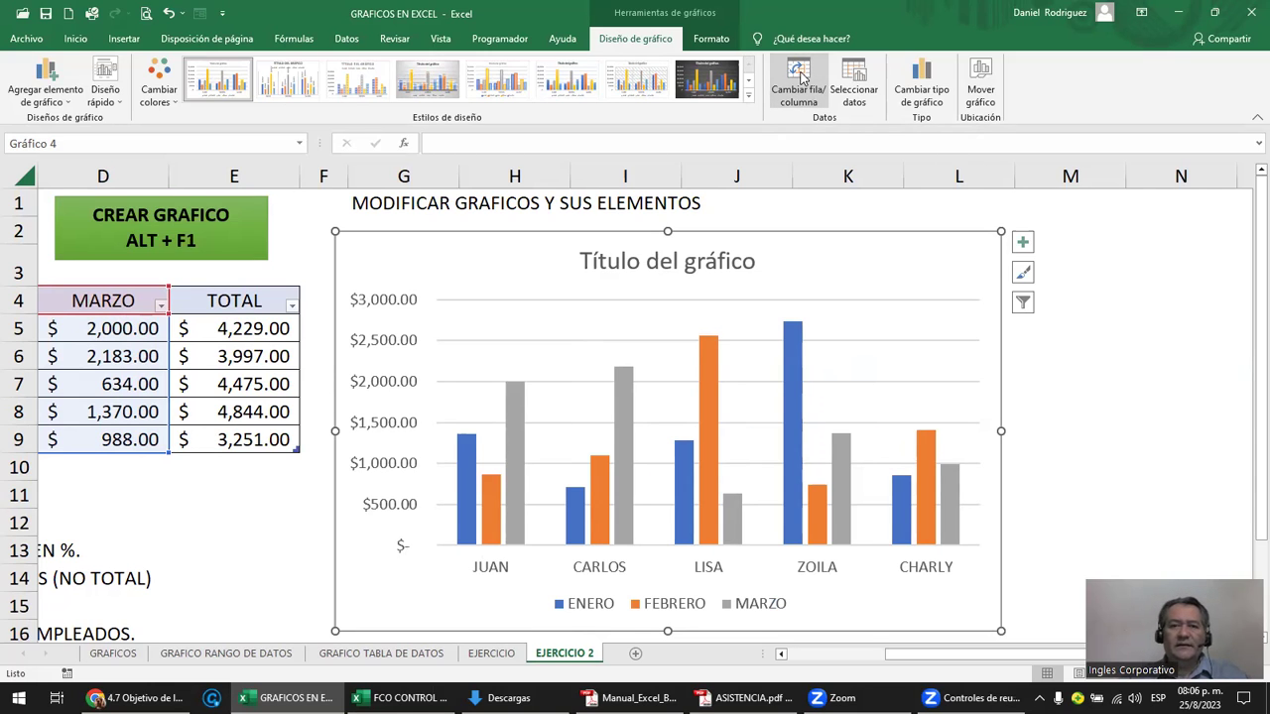
pyautogui.click(800, 83)
pyautogui.click(799, 87)
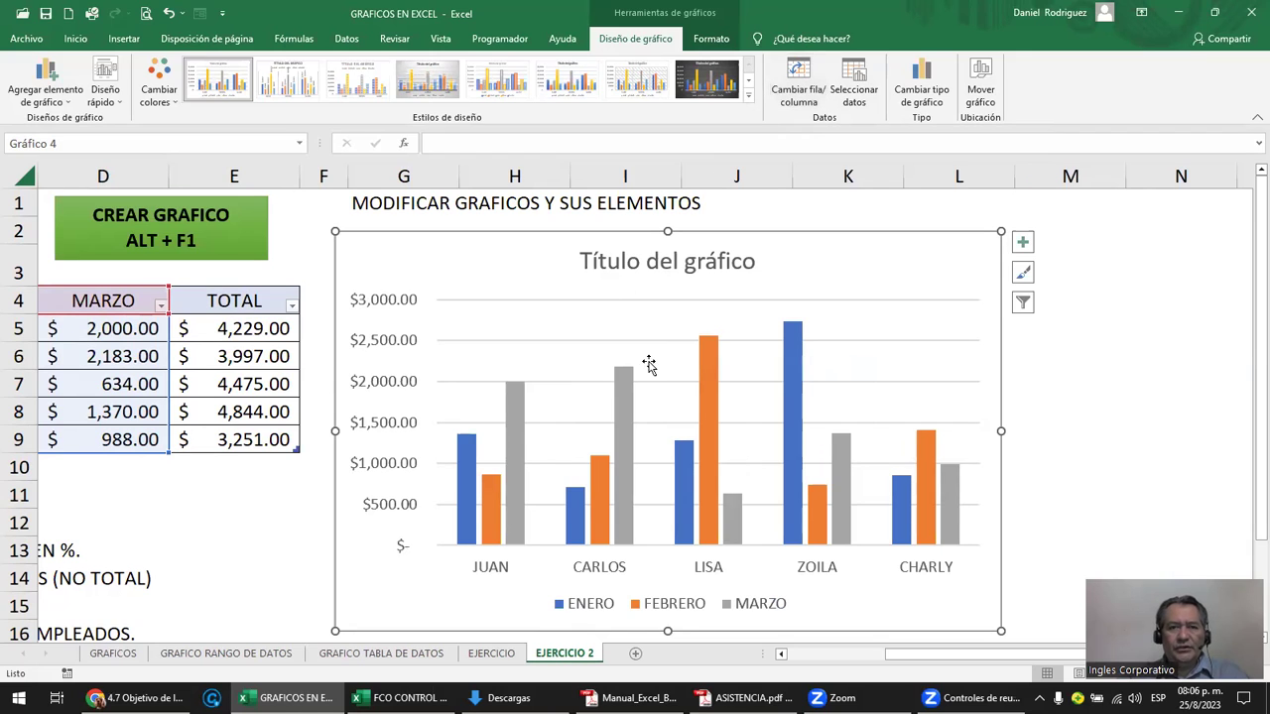
# - Apply the dark style from the chart styles gallery
pyautogui.click(713, 79)
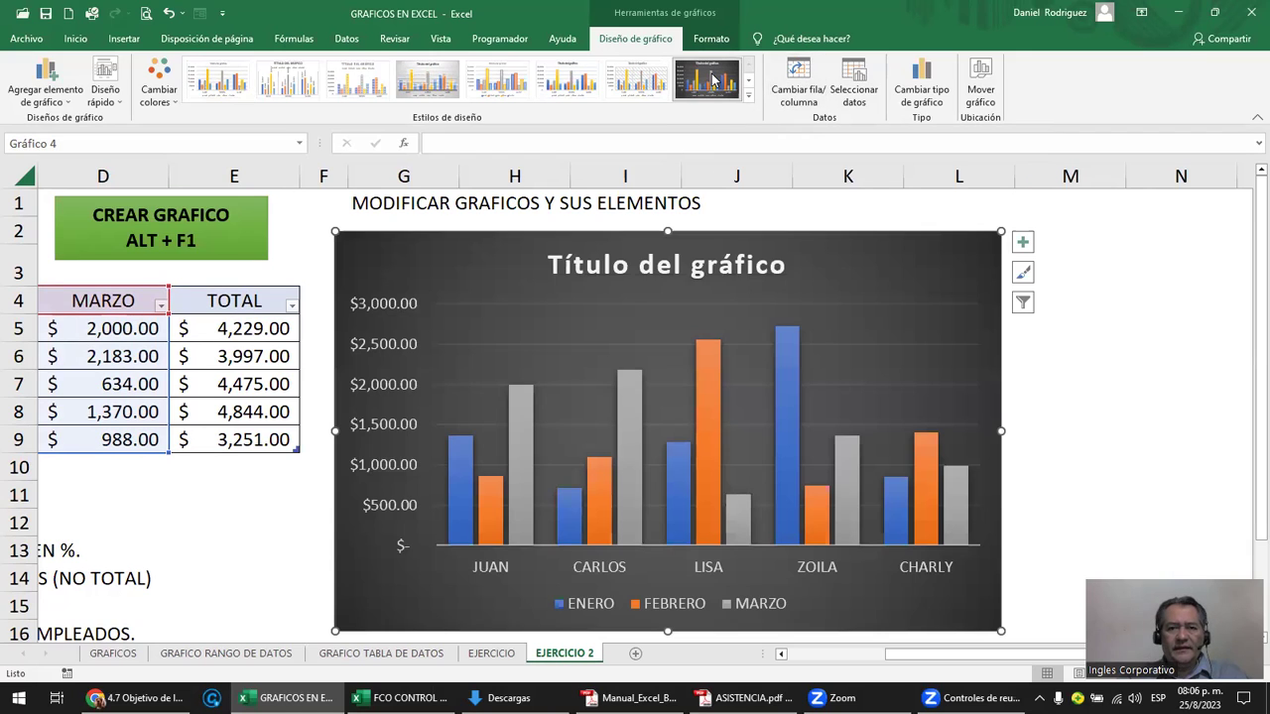
pyautogui.click(749, 96)
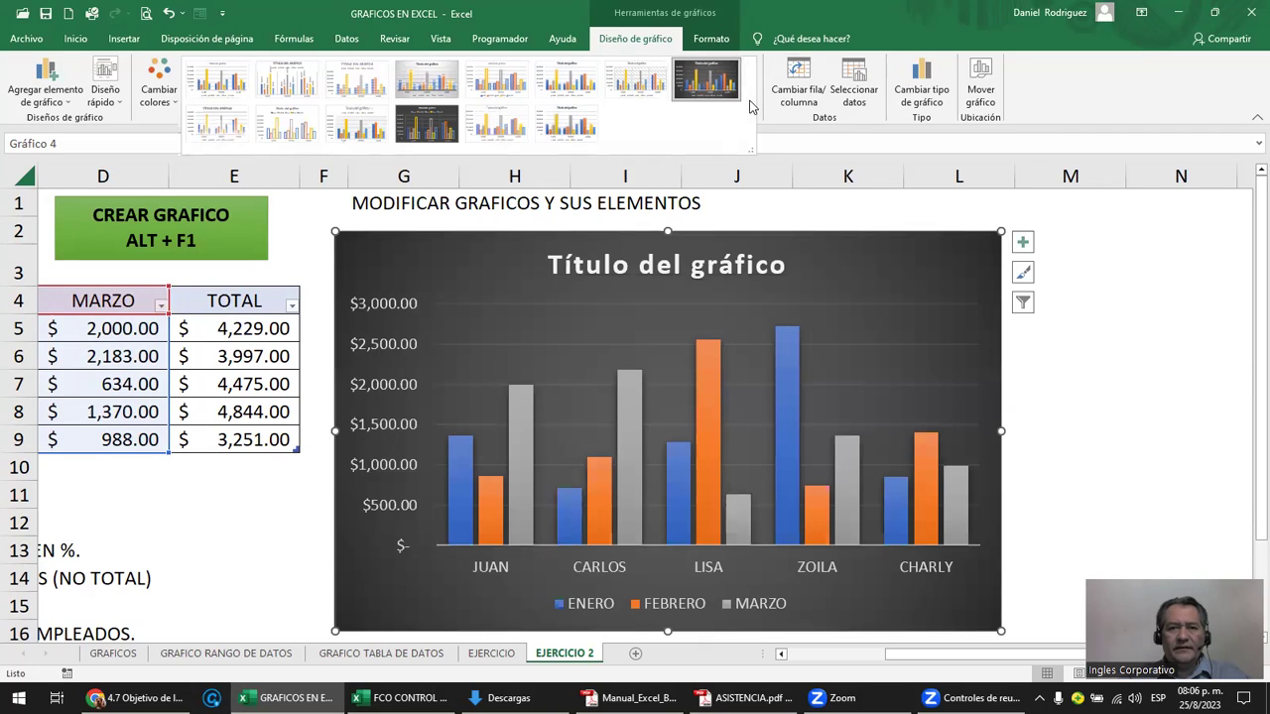
pyautogui.click(835, 214)
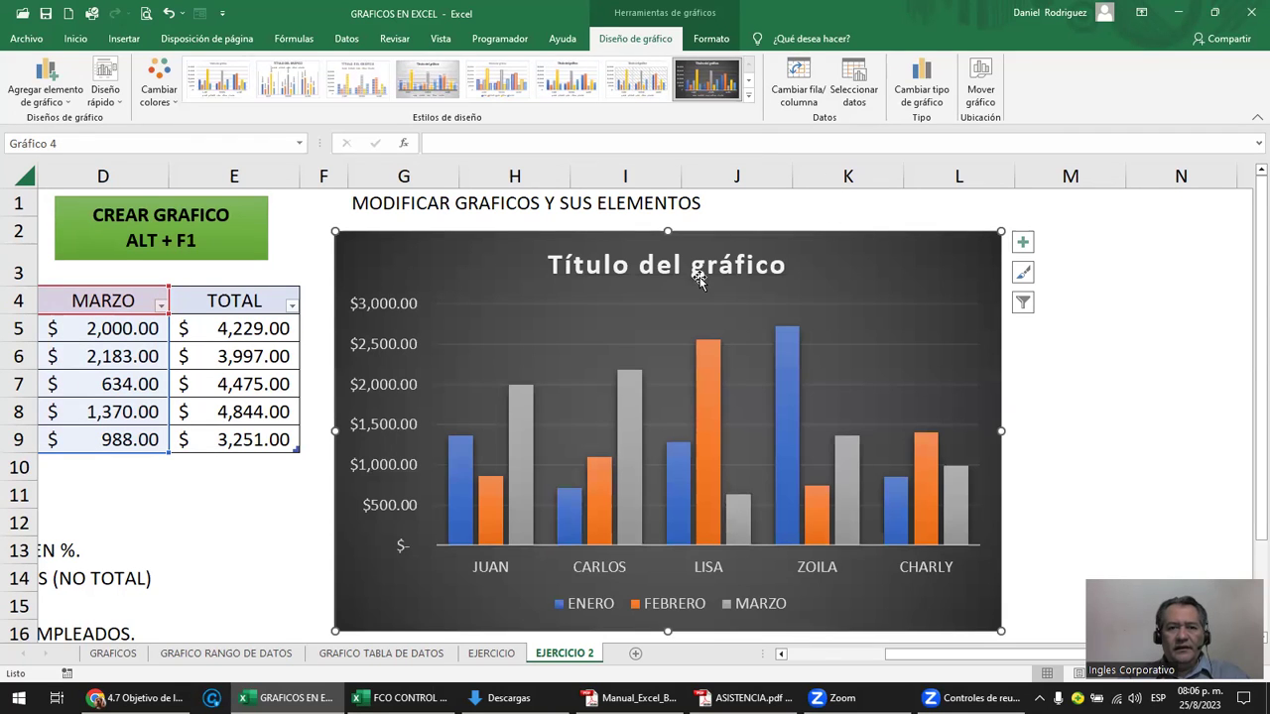
# - Replace the placeholder chart title with 'VENTAS 2023'
pyautogui.click(555, 266)
pyautogui.moveTo(552, 266); pyautogui.dragTo(778, 266)
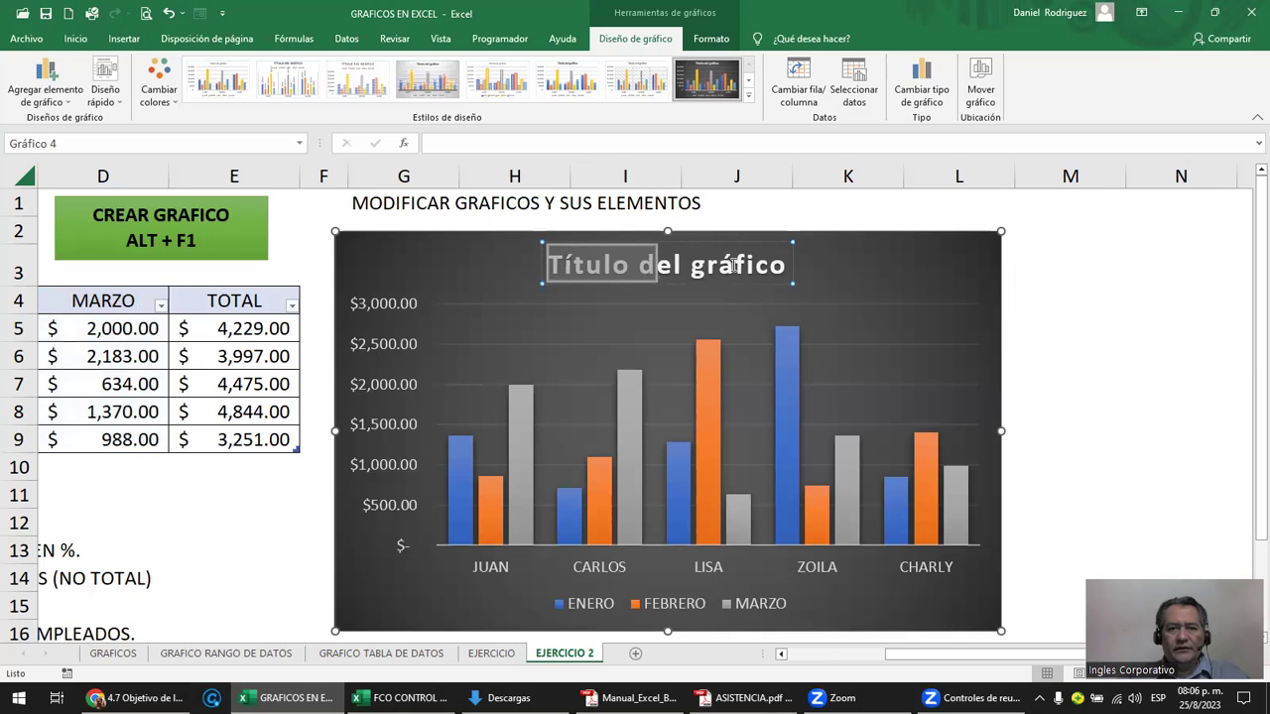
pyautogui.write('VEN')
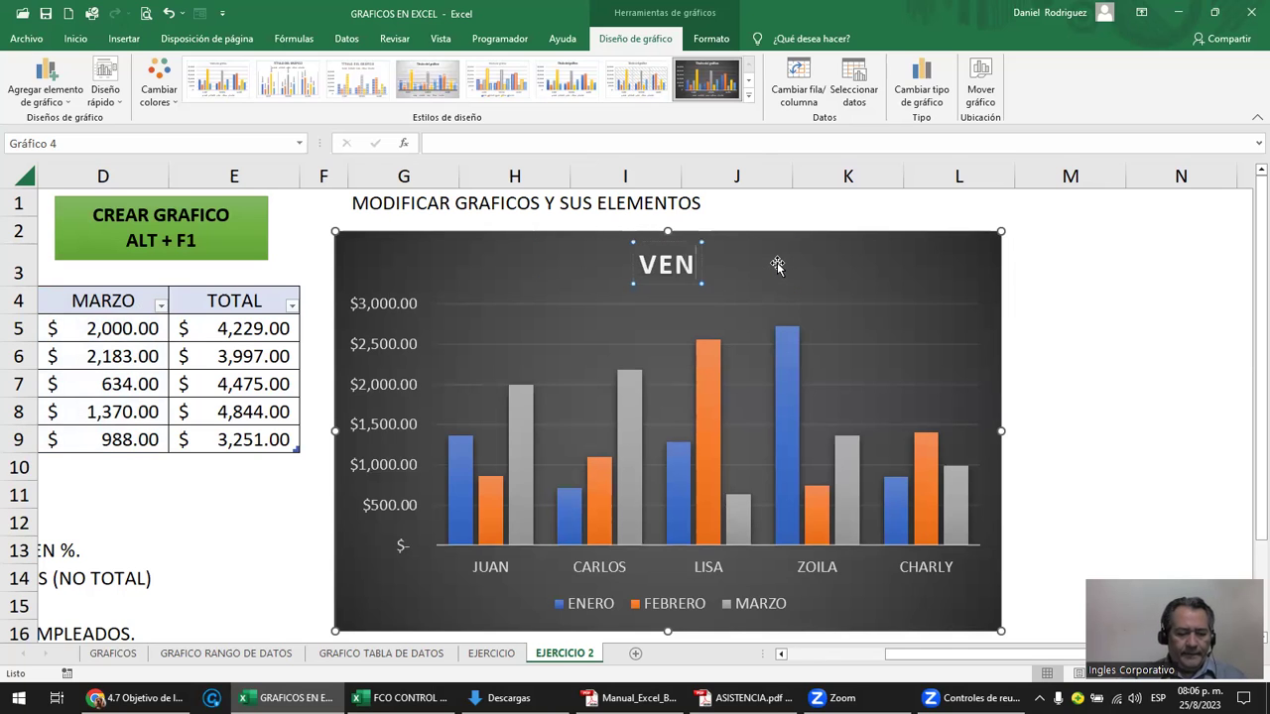
pyautogui.write('TAS 2023')
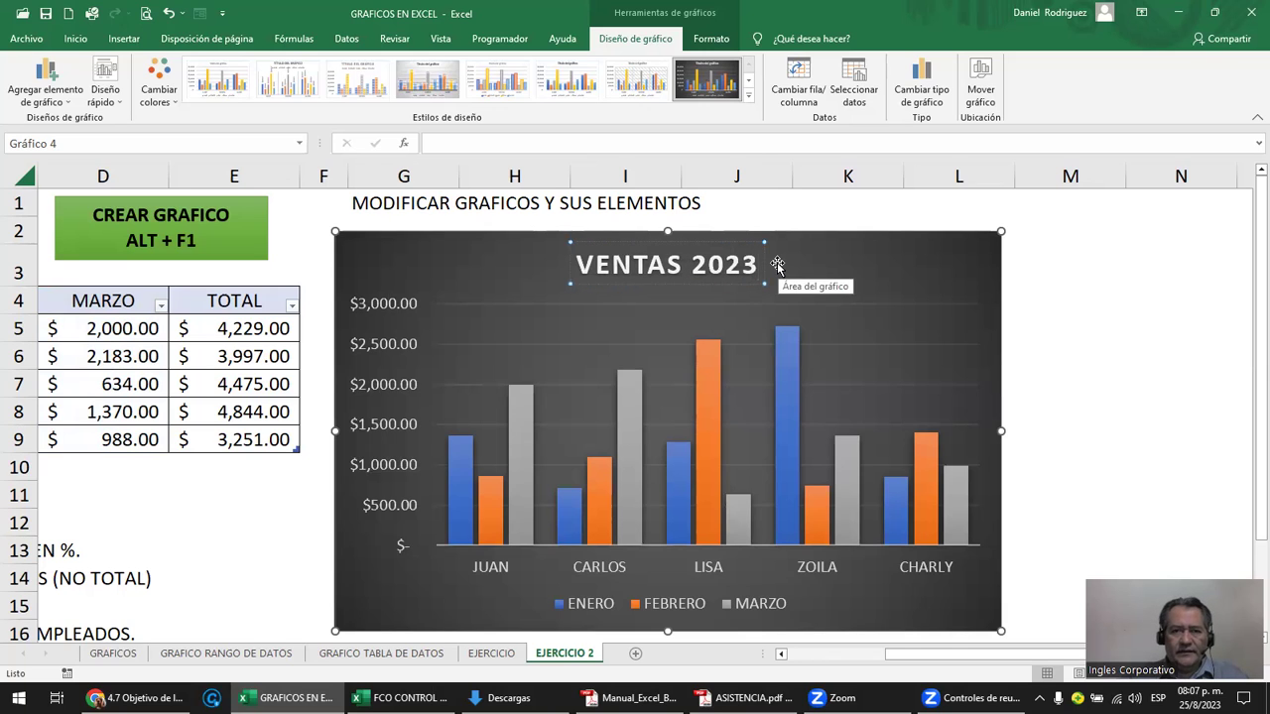
pyautogui.click(729, 242)
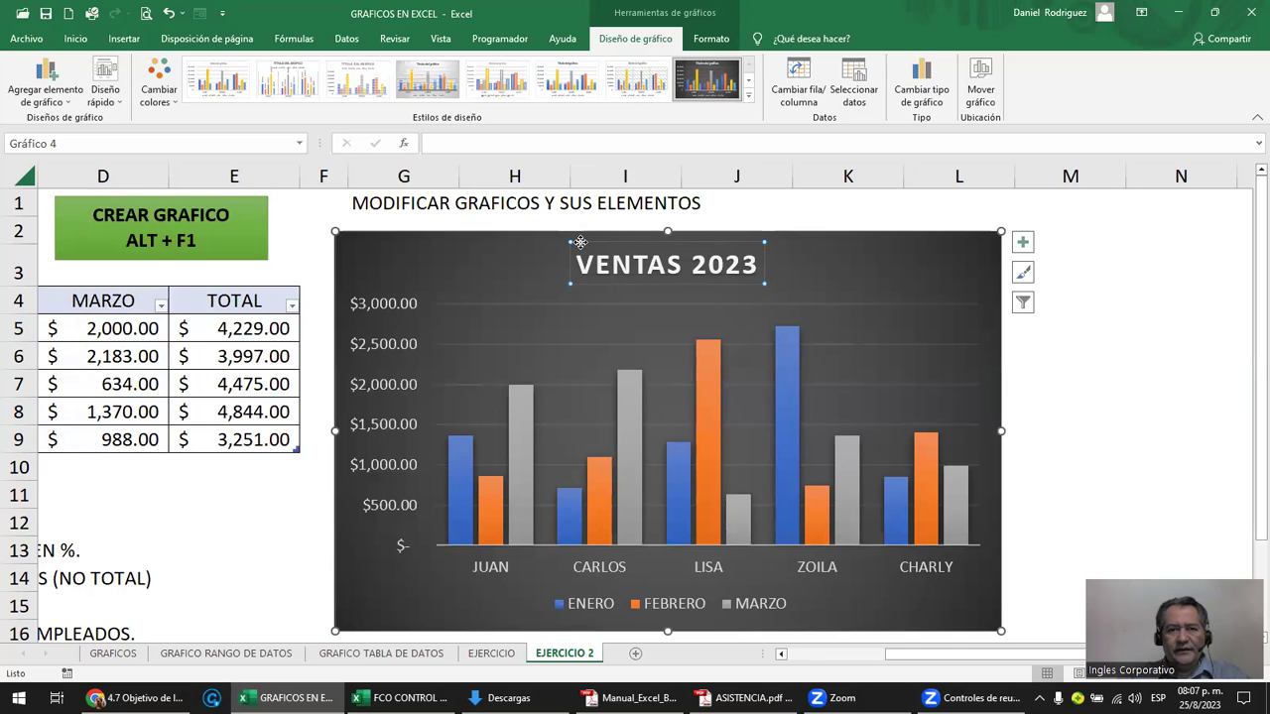
# - Try italics on the VENTAS 2023 title, then remove them and check the chart style options
pyautogui.click(76, 39)
pyautogui.click(166, 92)
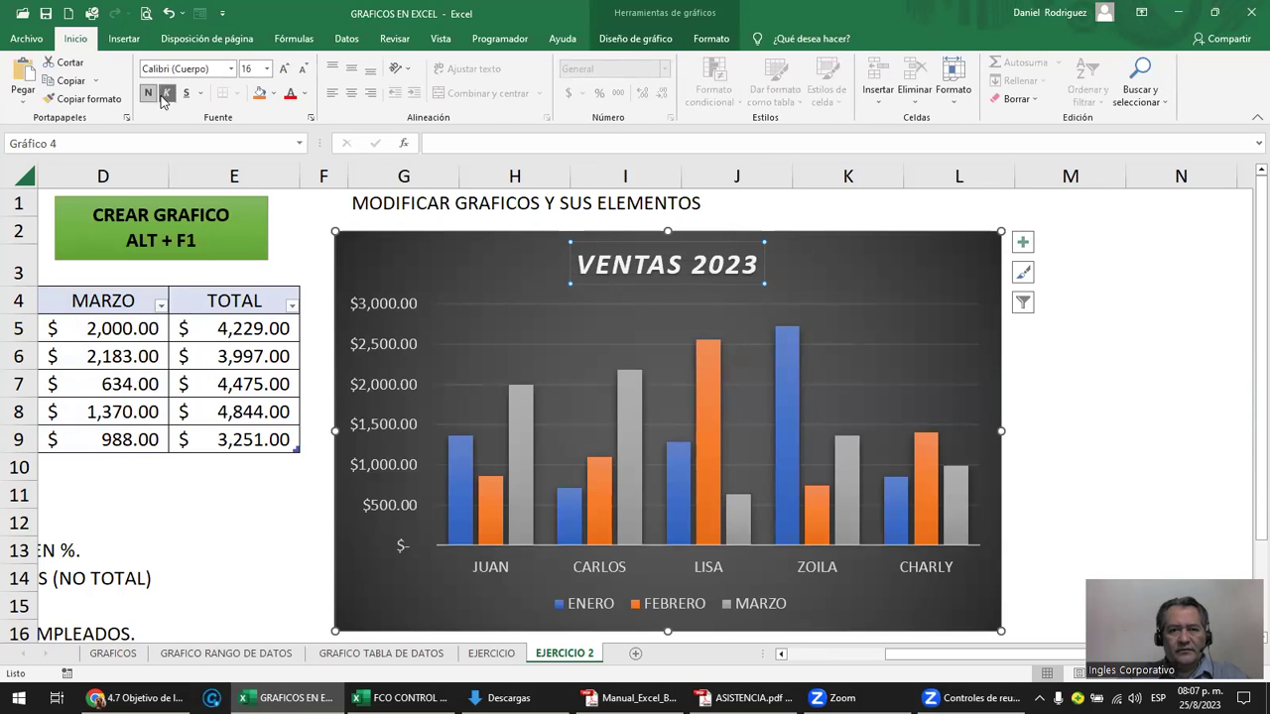
pyautogui.click(186, 96)
pyautogui.click(186, 95)
pyautogui.click(165, 92)
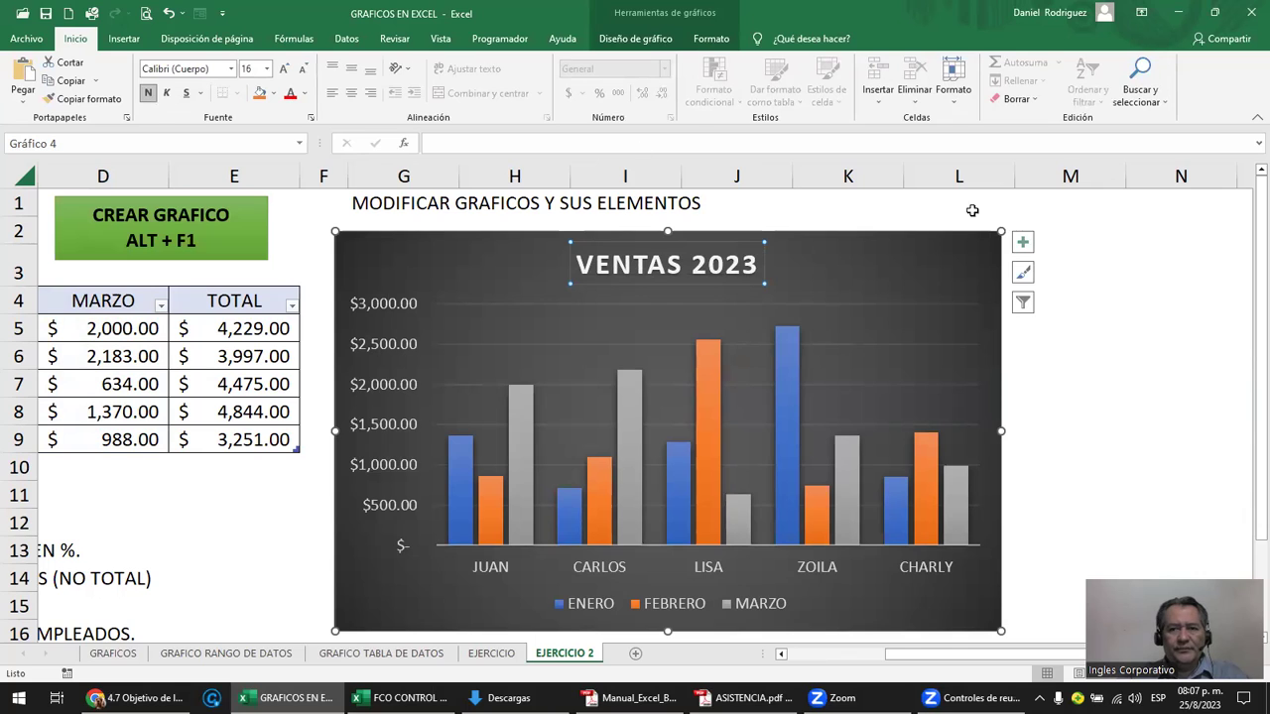
pyautogui.click(1023, 274)
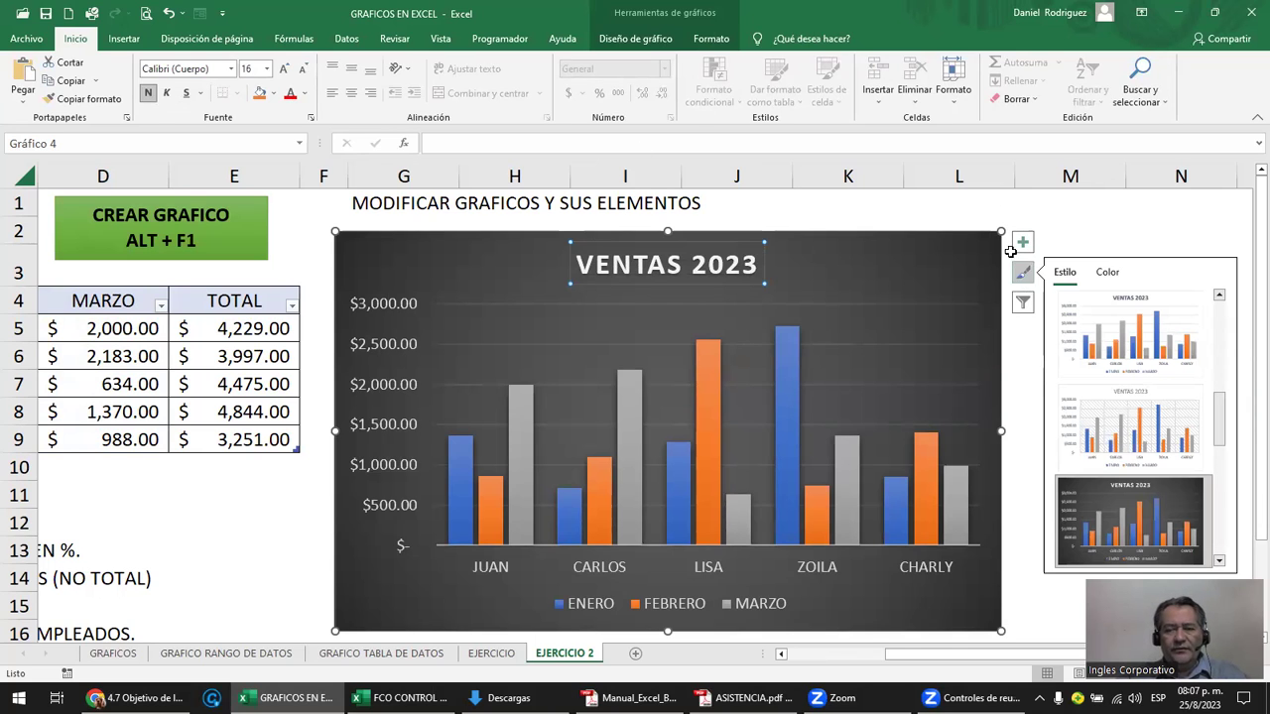
pyautogui.click(1073, 223)
pyautogui.click(729, 266)
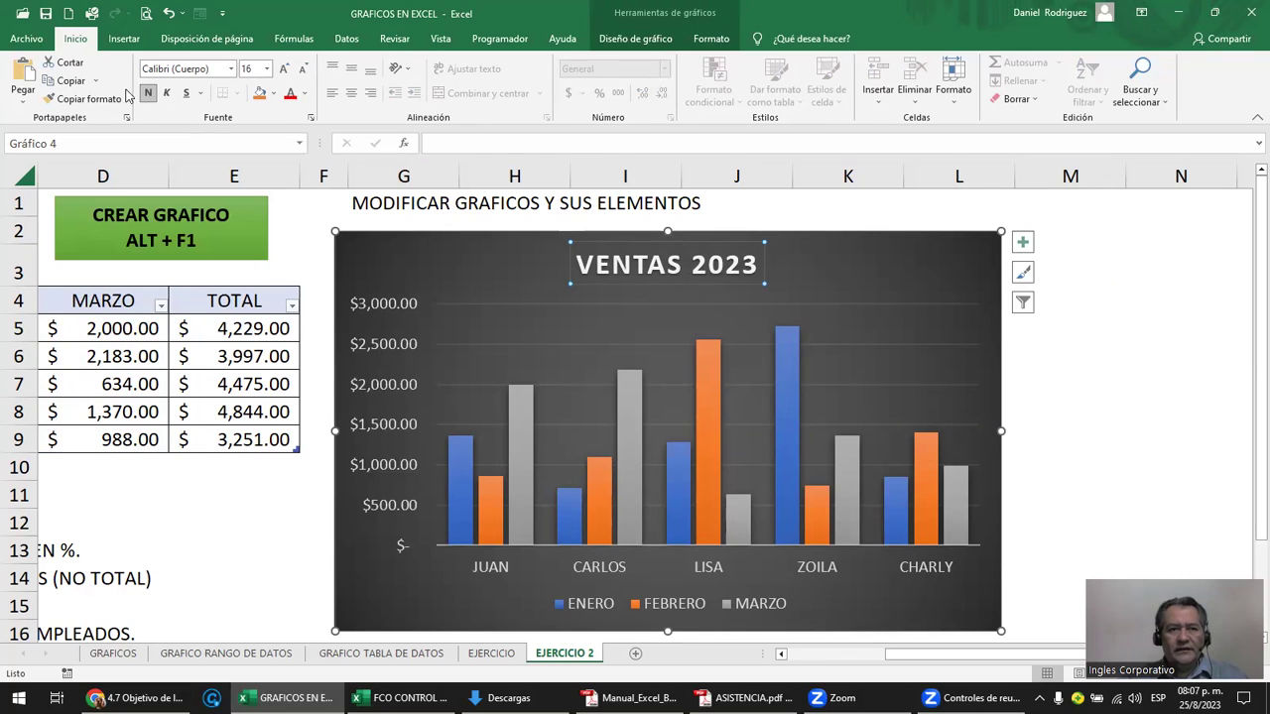
# - Set the VENTAS 2023 title font to size 18
pyautogui.click(283, 72)
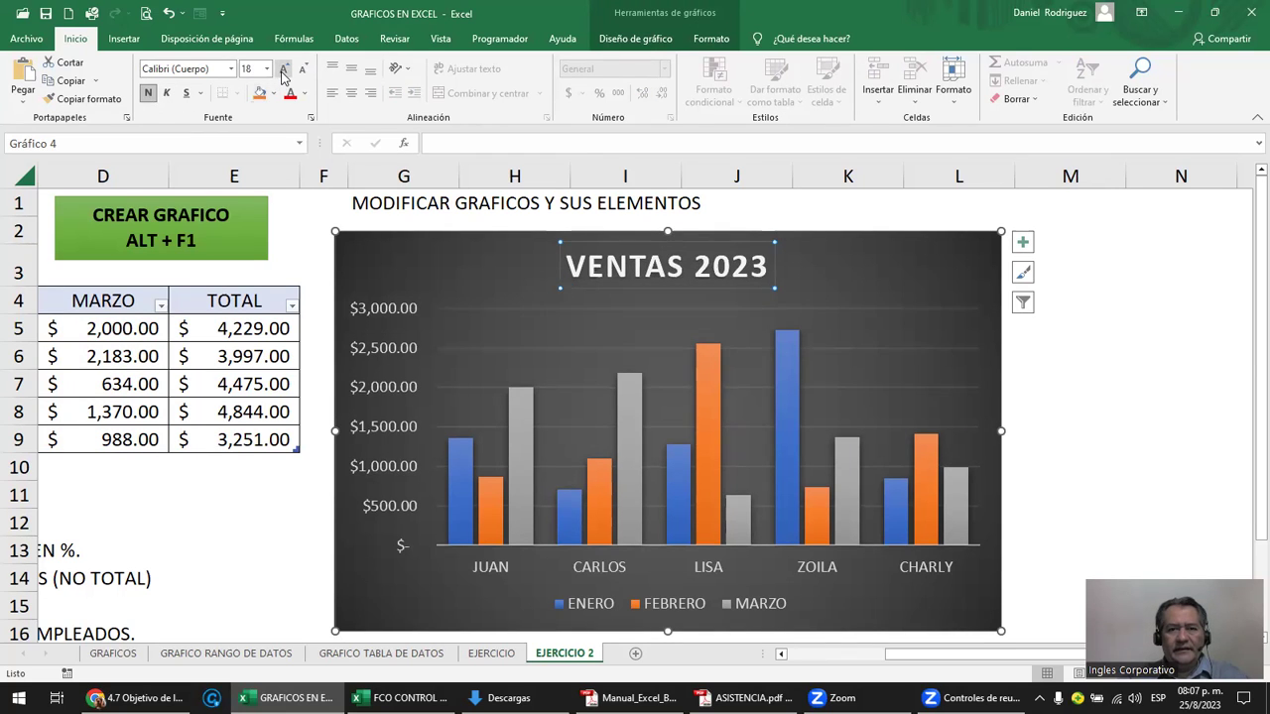
pyautogui.click(283, 71)
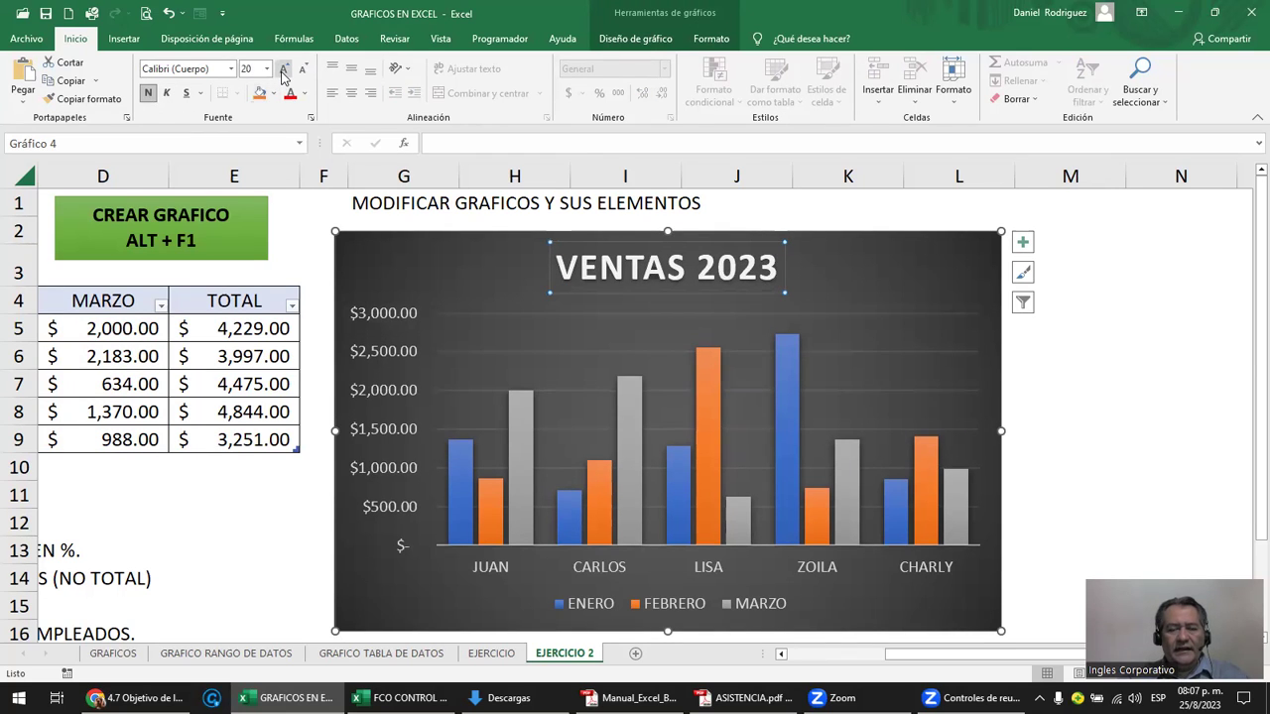
pyautogui.click(300, 72)
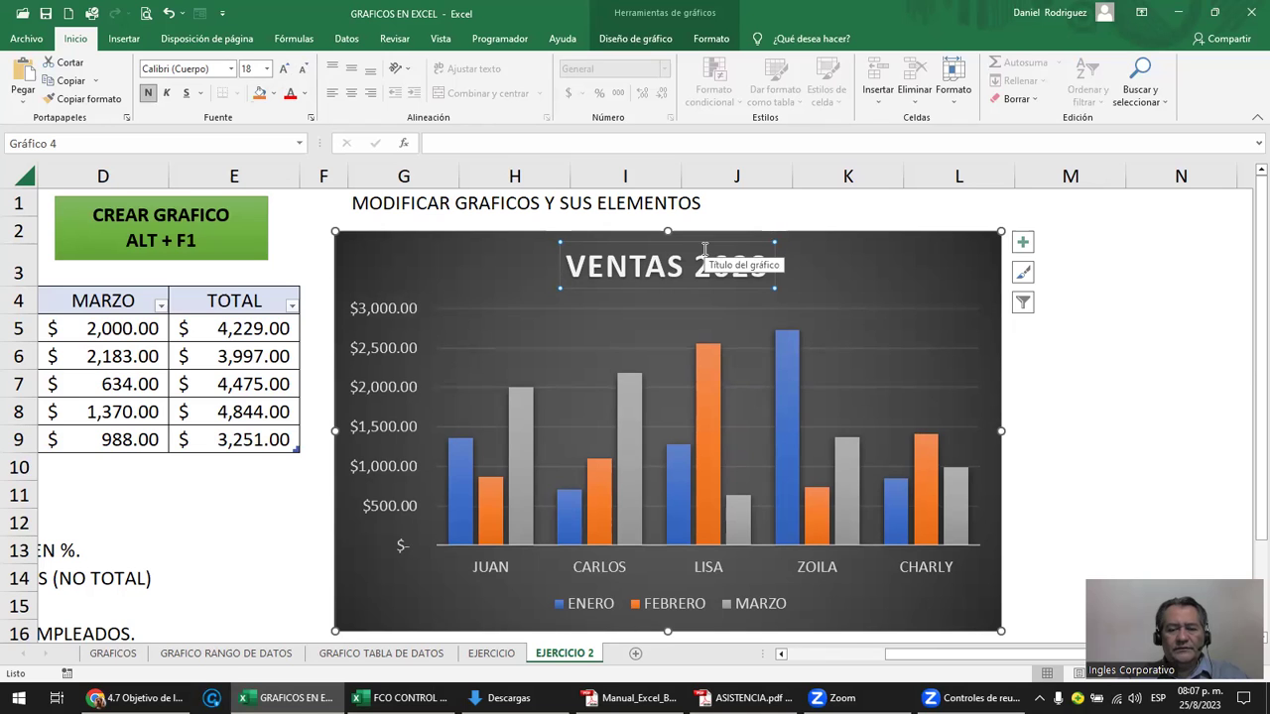
# - Bring up the Etiquetas de datos choices under Agregar elemento de gráfico
pyautogui.click(1136, 283)
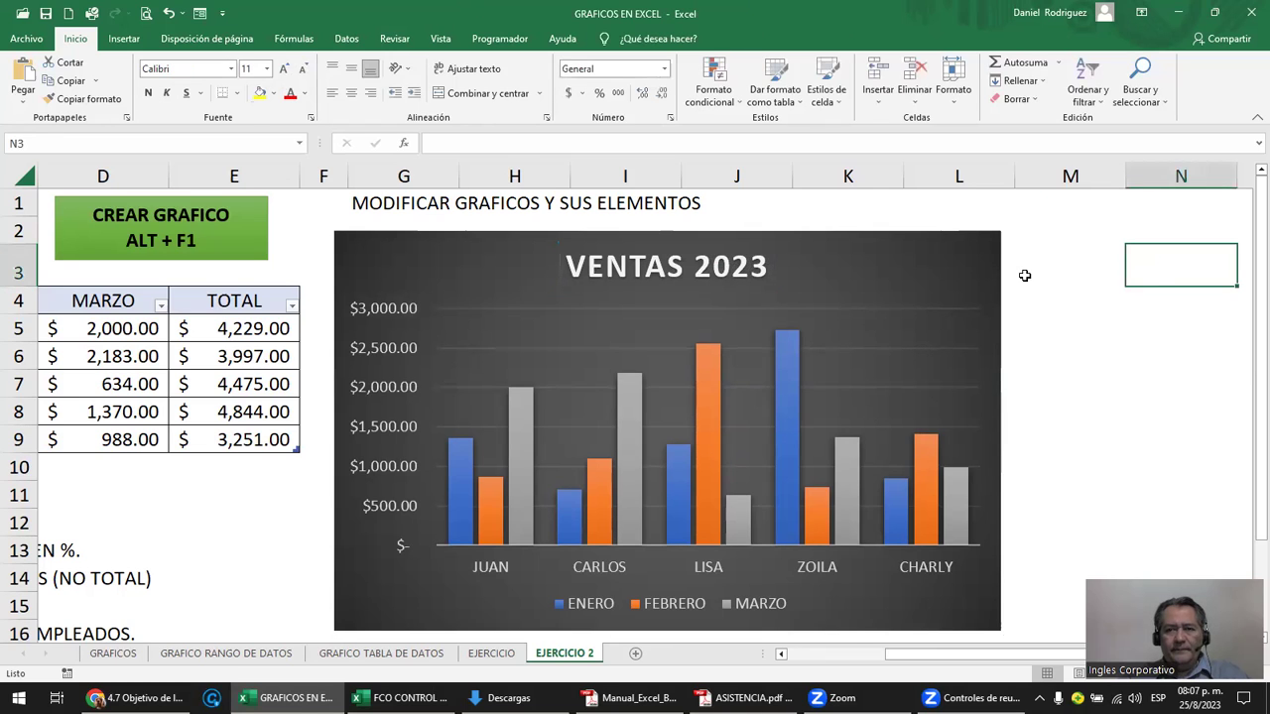
pyautogui.click(964, 246)
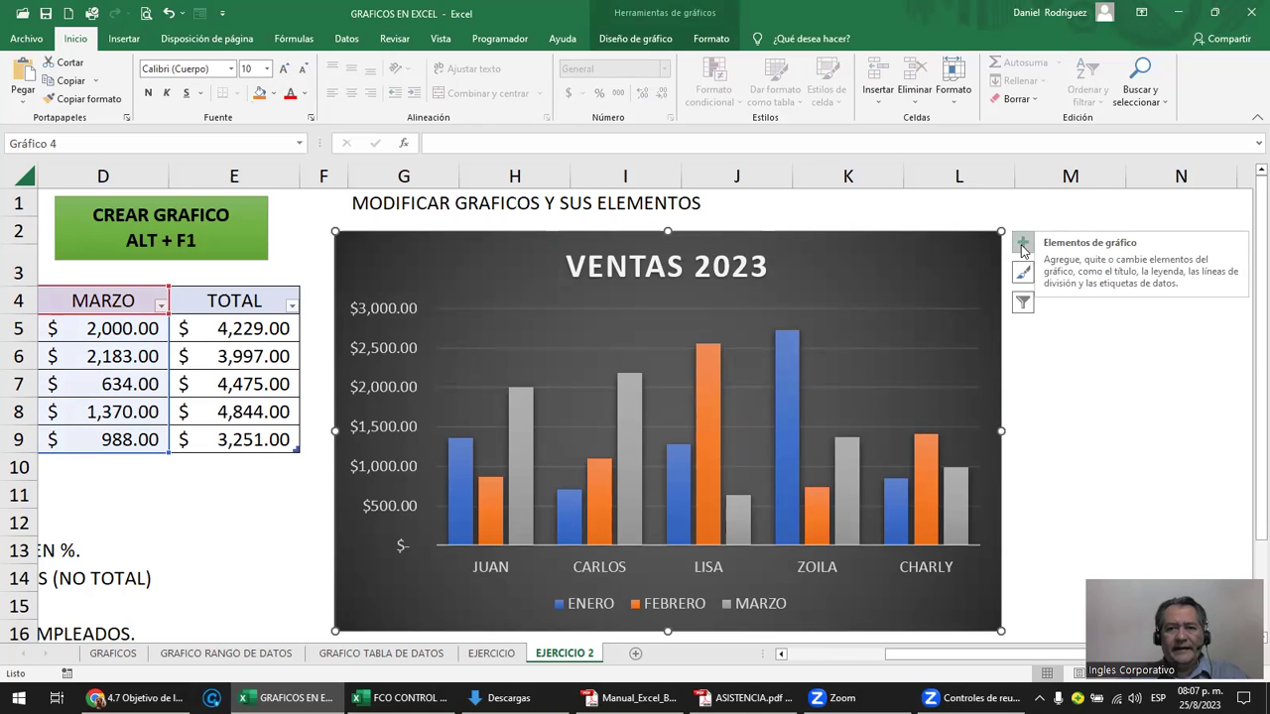
pyautogui.click(1023, 244)
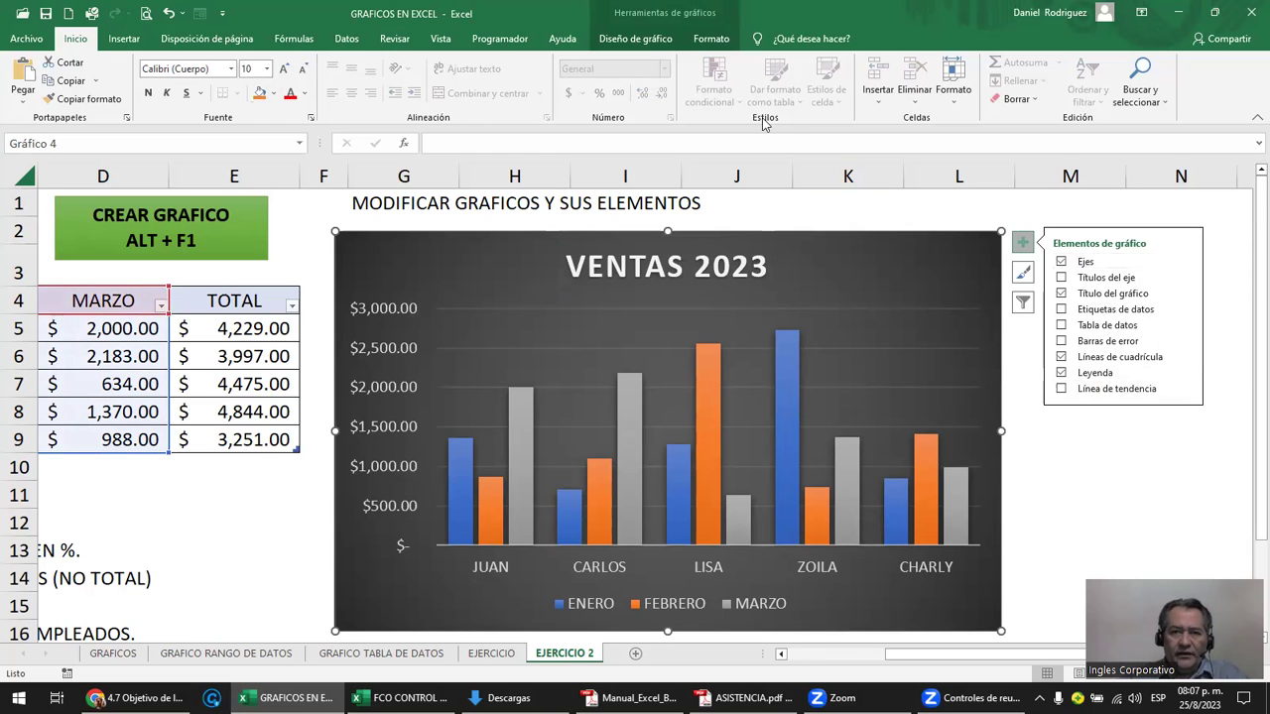
pyautogui.click(638, 40)
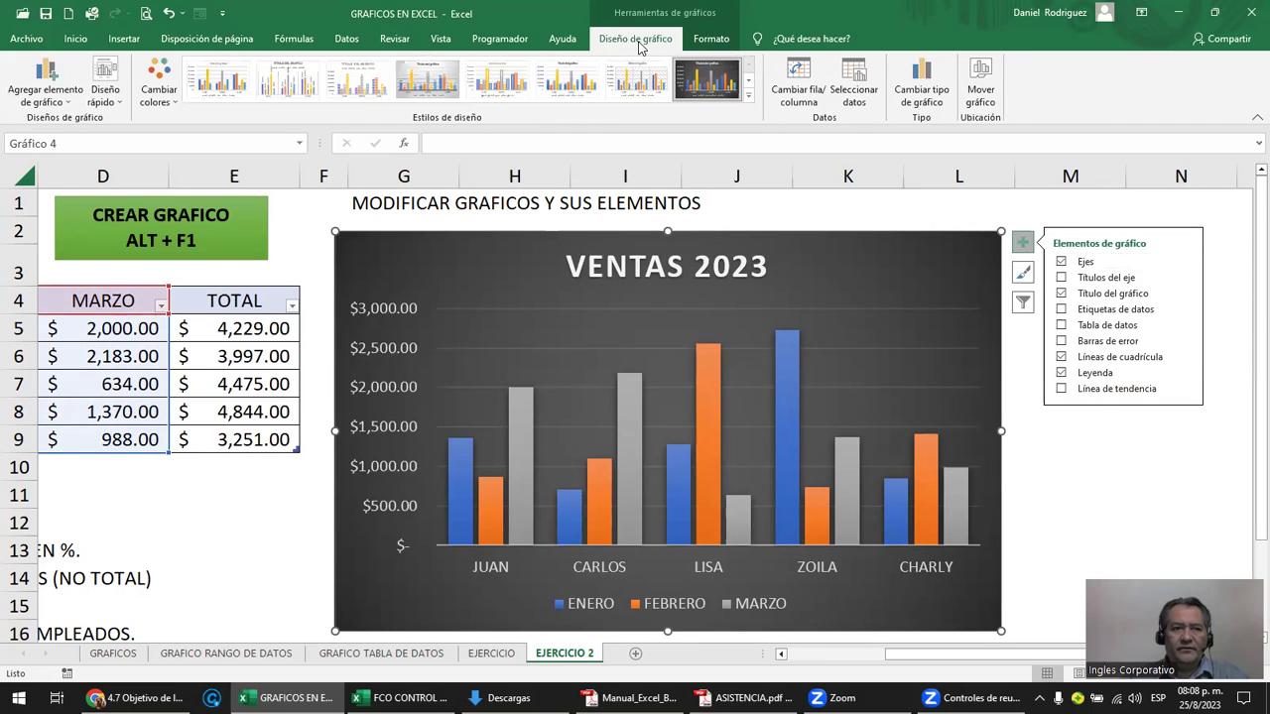
pyautogui.click(58, 99)
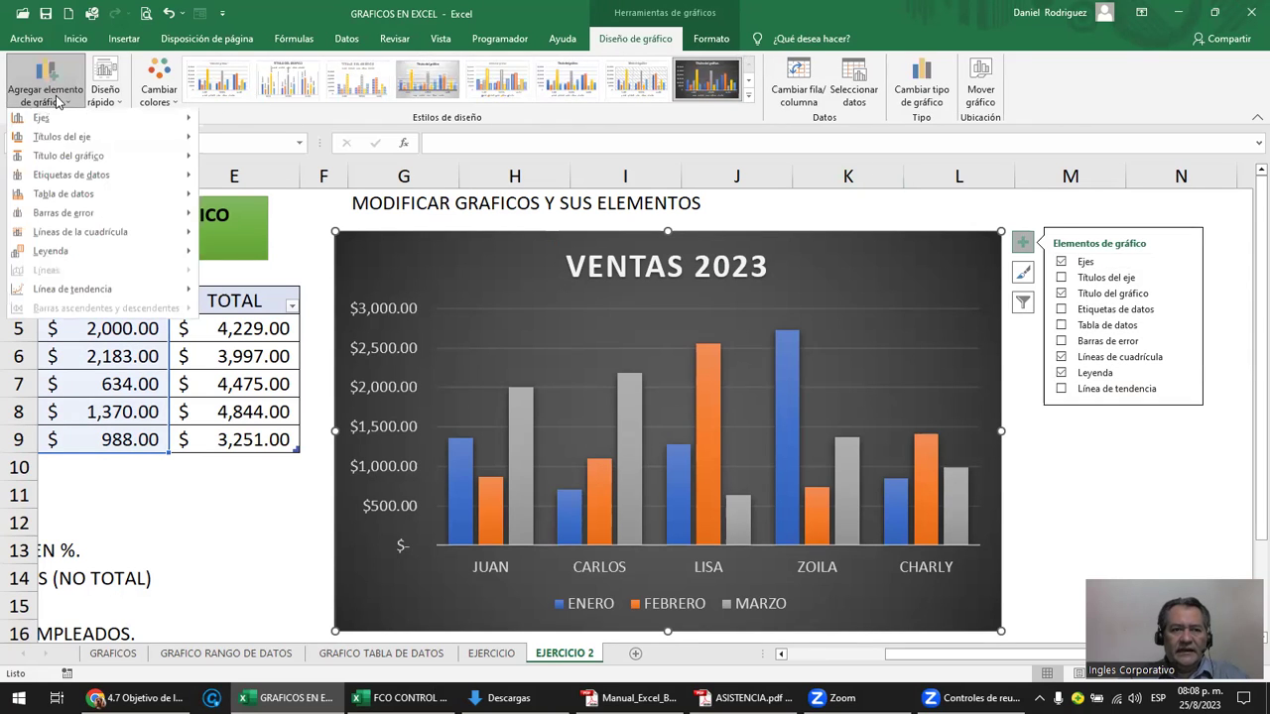
pyautogui.moveTo(64, 119)
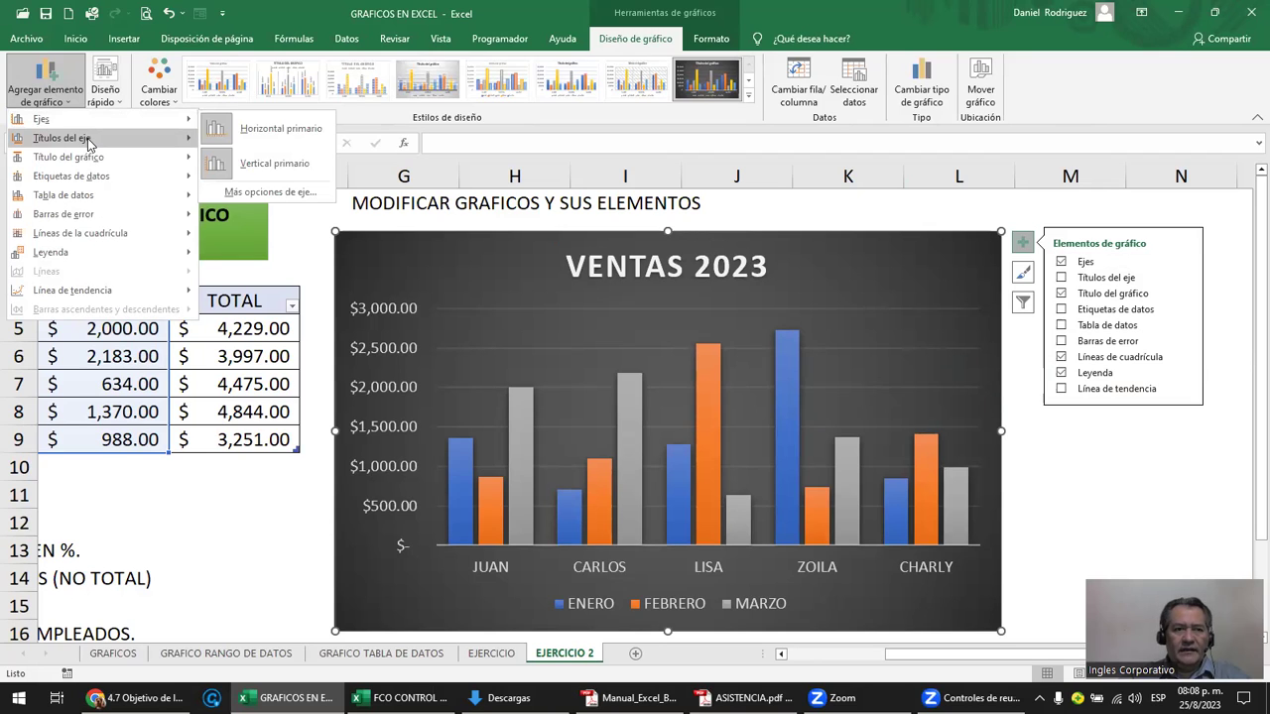
pyautogui.moveTo(87, 138)
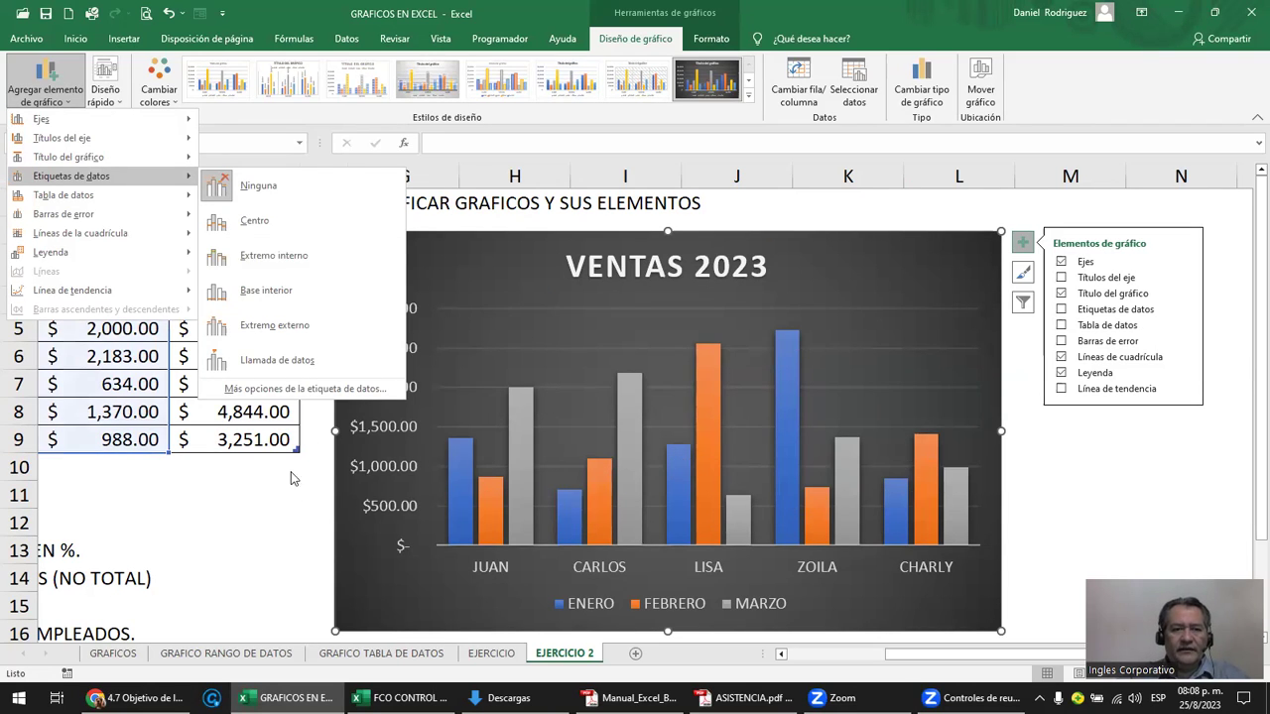
# - Cut two decimal places from sales values B5:E9 so the axis reads $500 to $3,000
pyautogui.press('Escape')
pyautogui.click(135, 343)
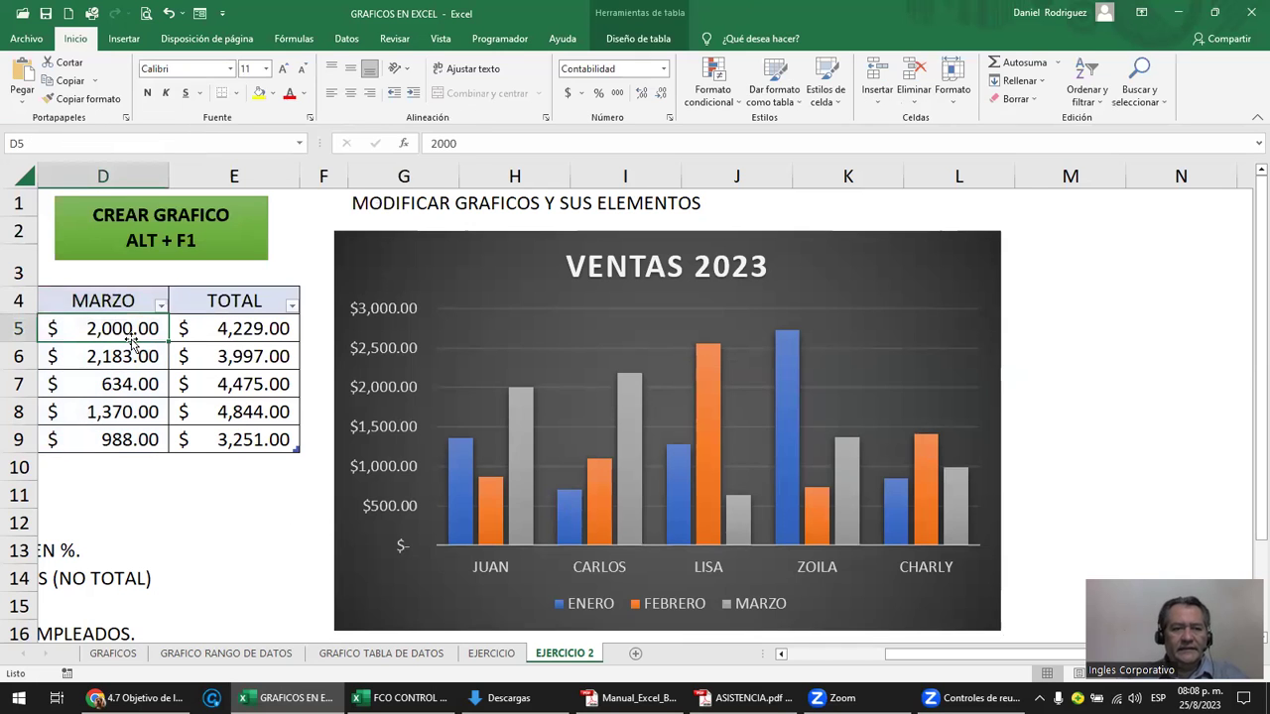
pyautogui.press('Left')
pyautogui.press('Left')
pyautogui.press('Left')
pyautogui.press('Right')
pyautogui.hotkey('shift', 'Right')
pyautogui.hotkey('shift', 'Right')
pyautogui.hotkey('shift', 'Right')
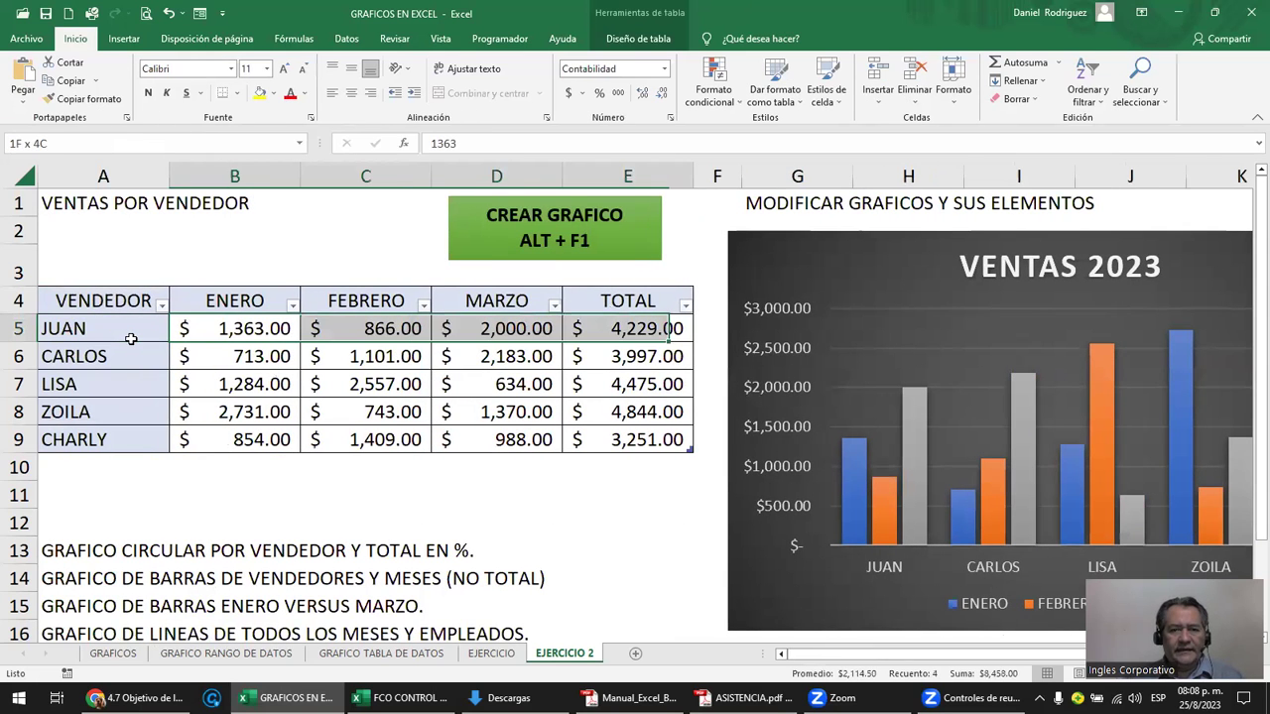
pyautogui.hotkey('shift', 'Down')
pyautogui.hotkey('shift', 'Down')
pyautogui.hotkey('shift', 'Down')
pyautogui.hotkey('shift', 'Down')
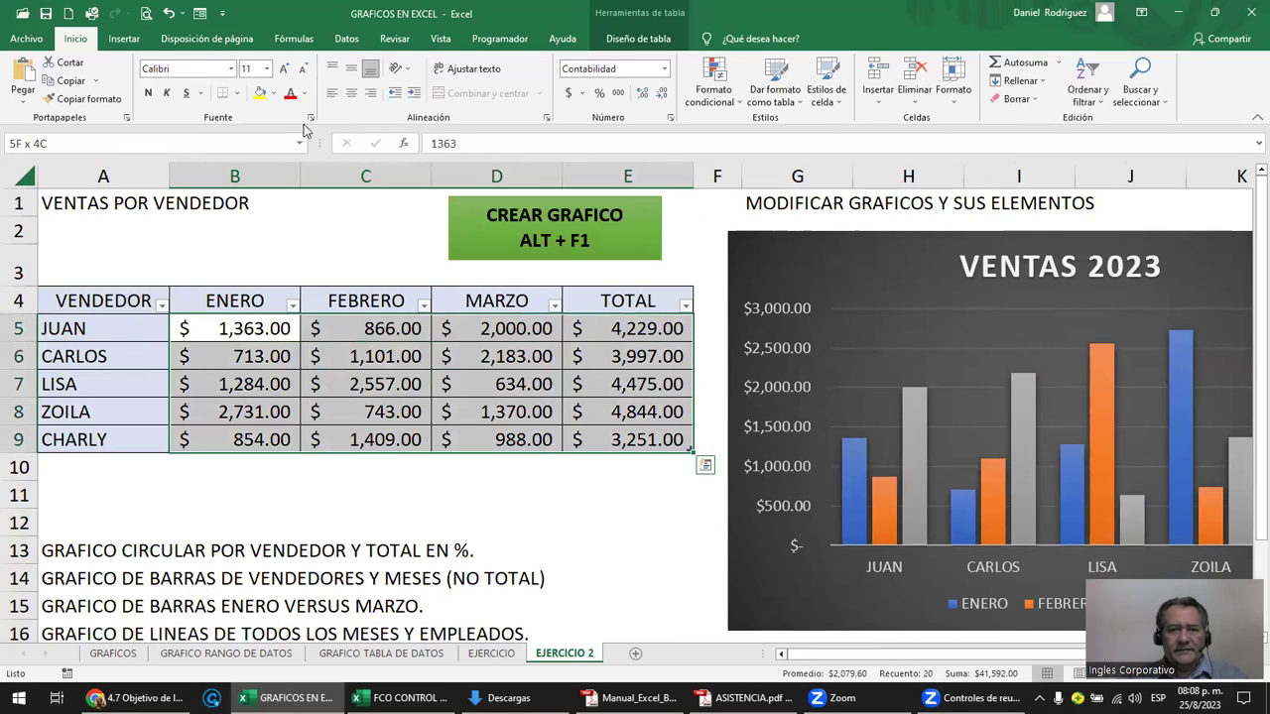
pyautogui.click(659, 94)
pyautogui.click(659, 94)
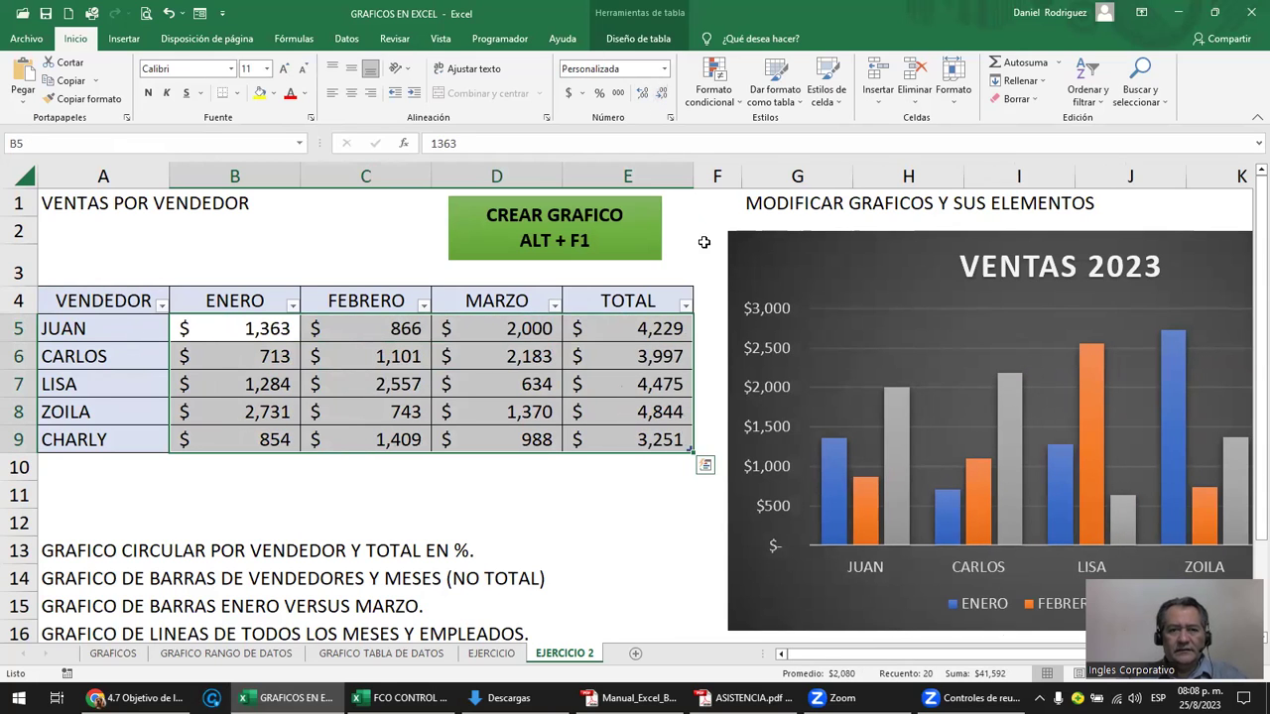
pyautogui.click(703, 242)
pyautogui.press('Right')
pyautogui.press('Right')
pyautogui.press('Right')
pyautogui.press('Right')
pyautogui.press('Right')
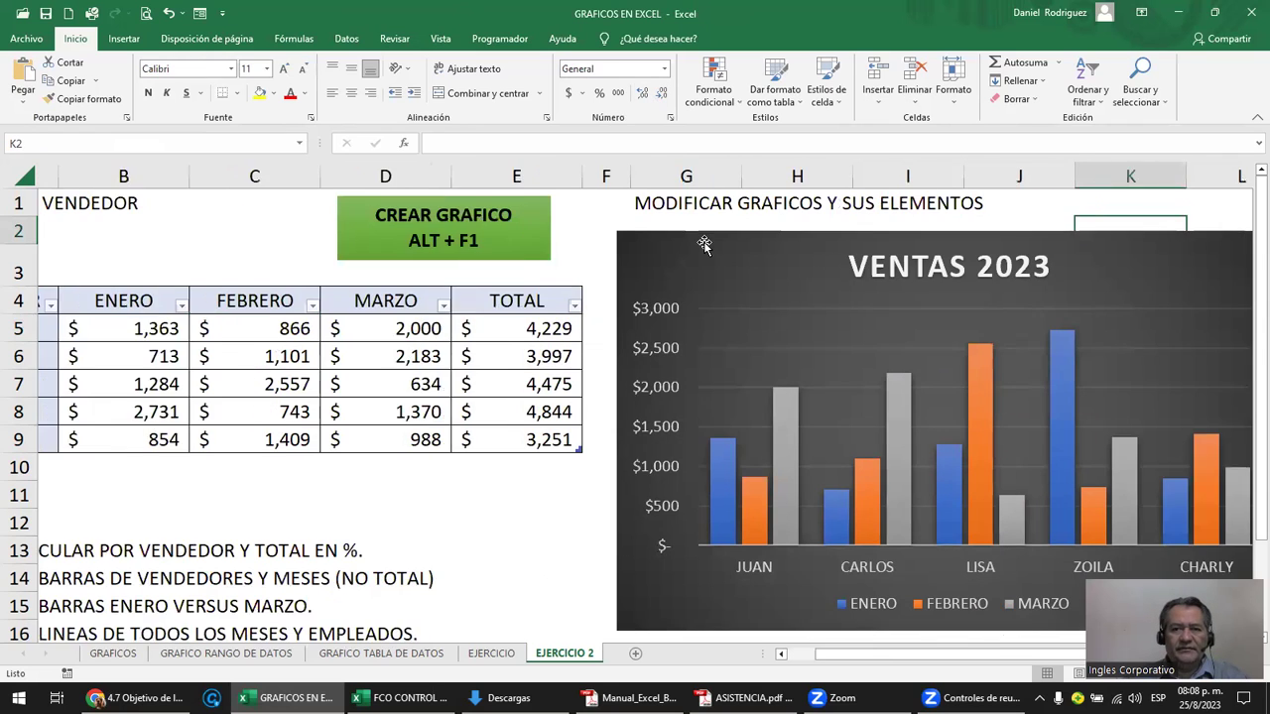
pyautogui.click(704, 244)
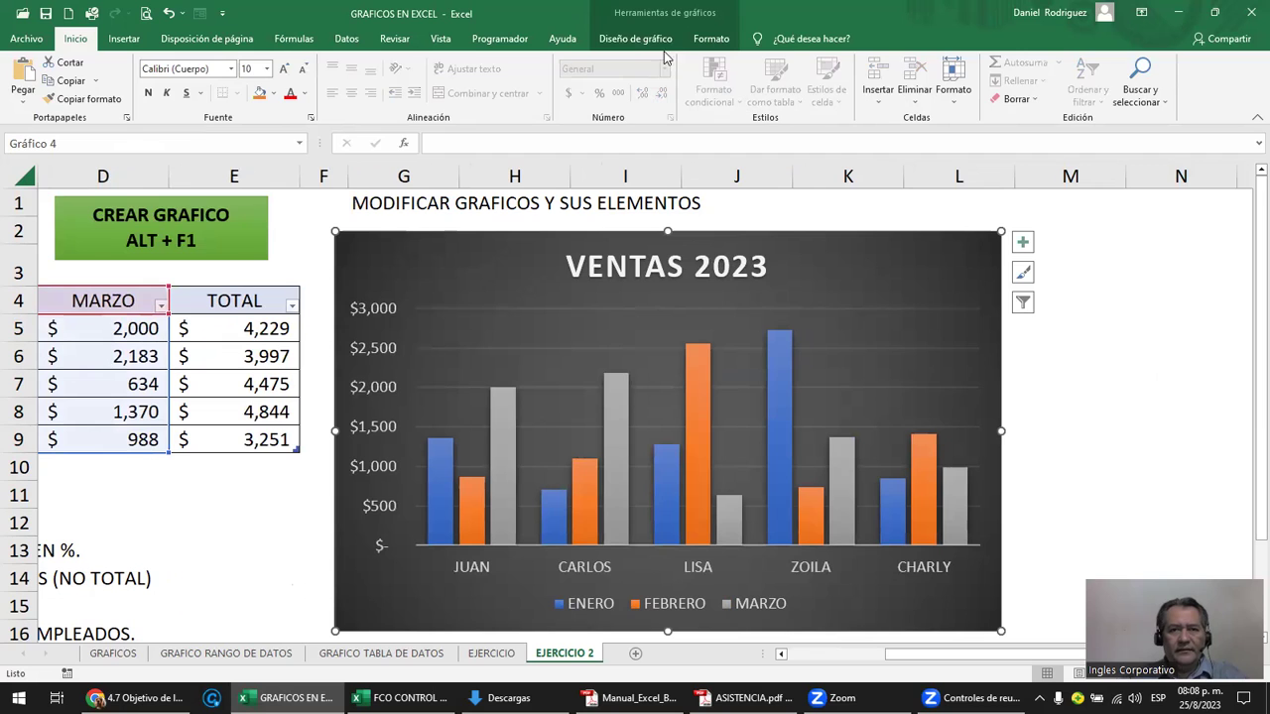
# - Add Extremo externo data labels above every column of the VENTAS 2023 chart
pyautogui.click(635, 38)
pyautogui.click(48, 99)
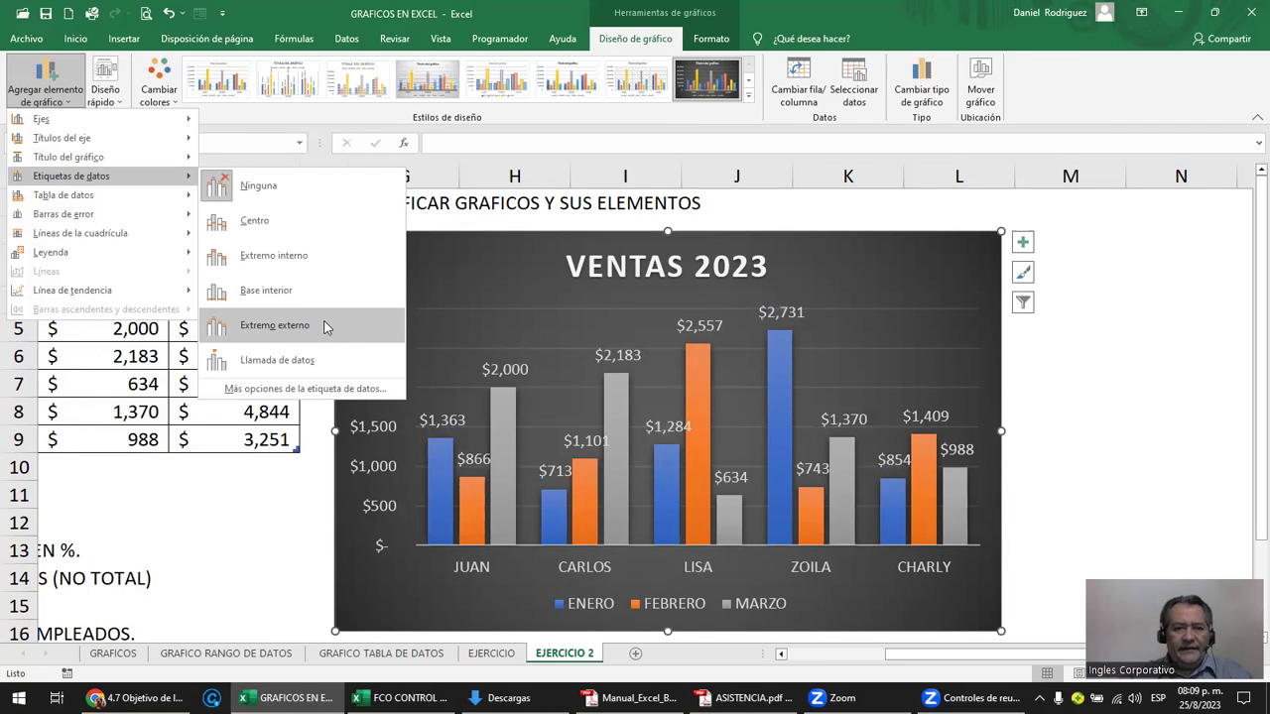
pyautogui.click(308, 326)
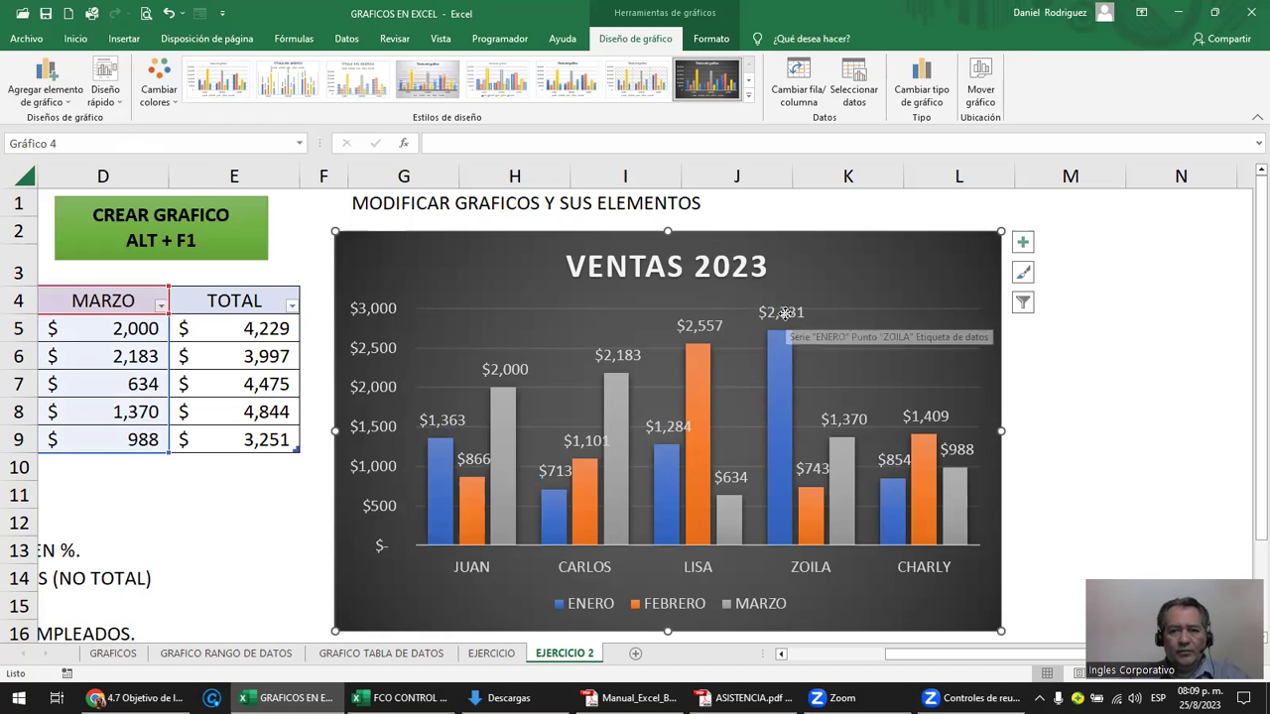
pyautogui.click(784, 313)
pyautogui.click(1061, 406)
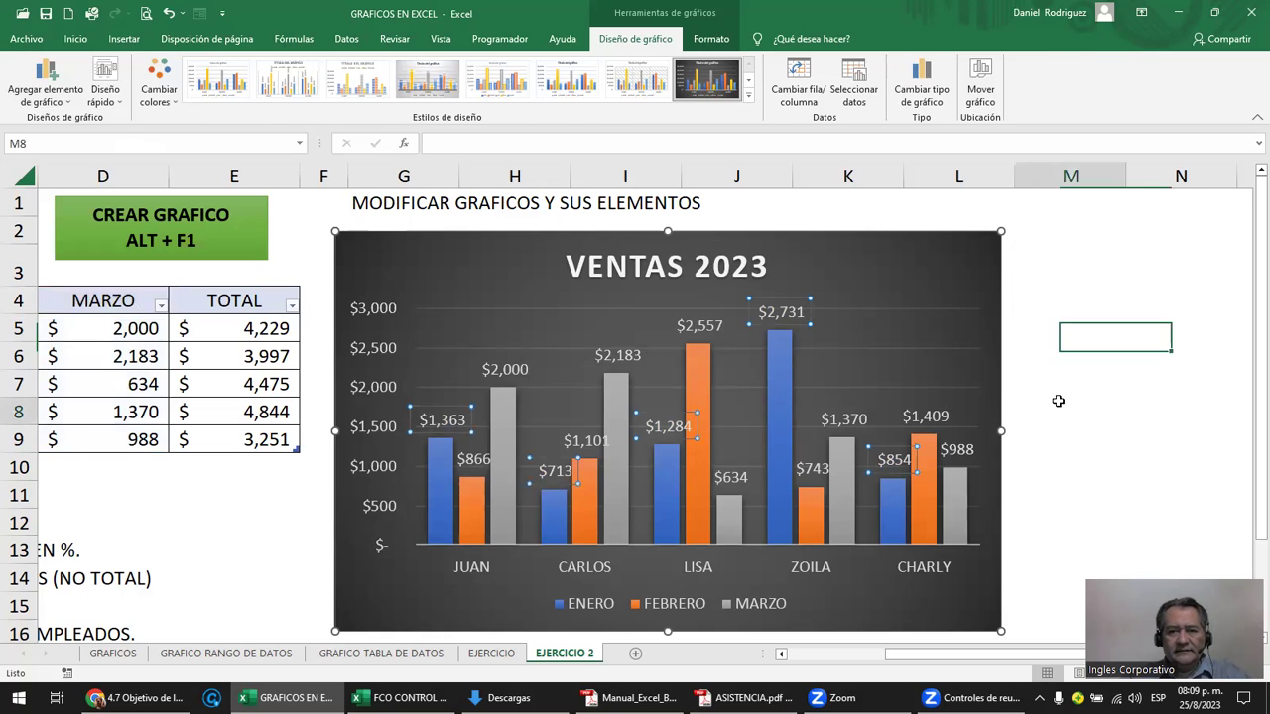
pyautogui.click(936, 414)
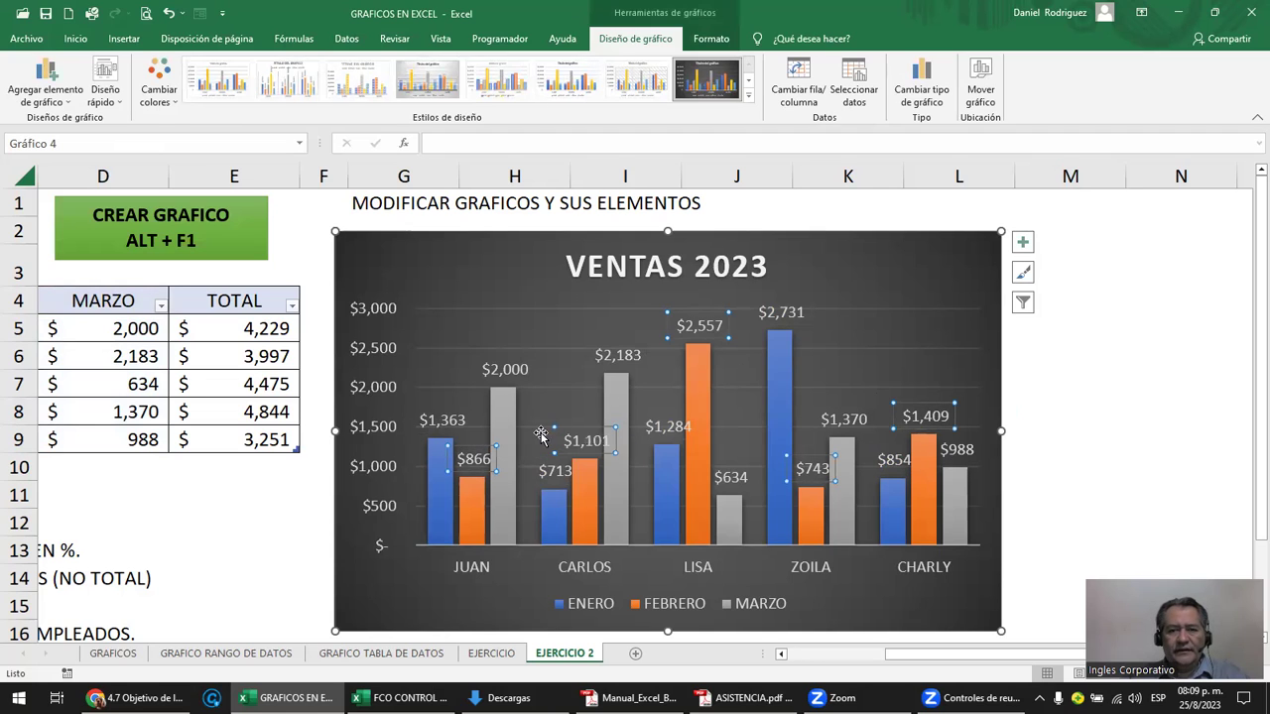
pyautogui.click(430, 421)
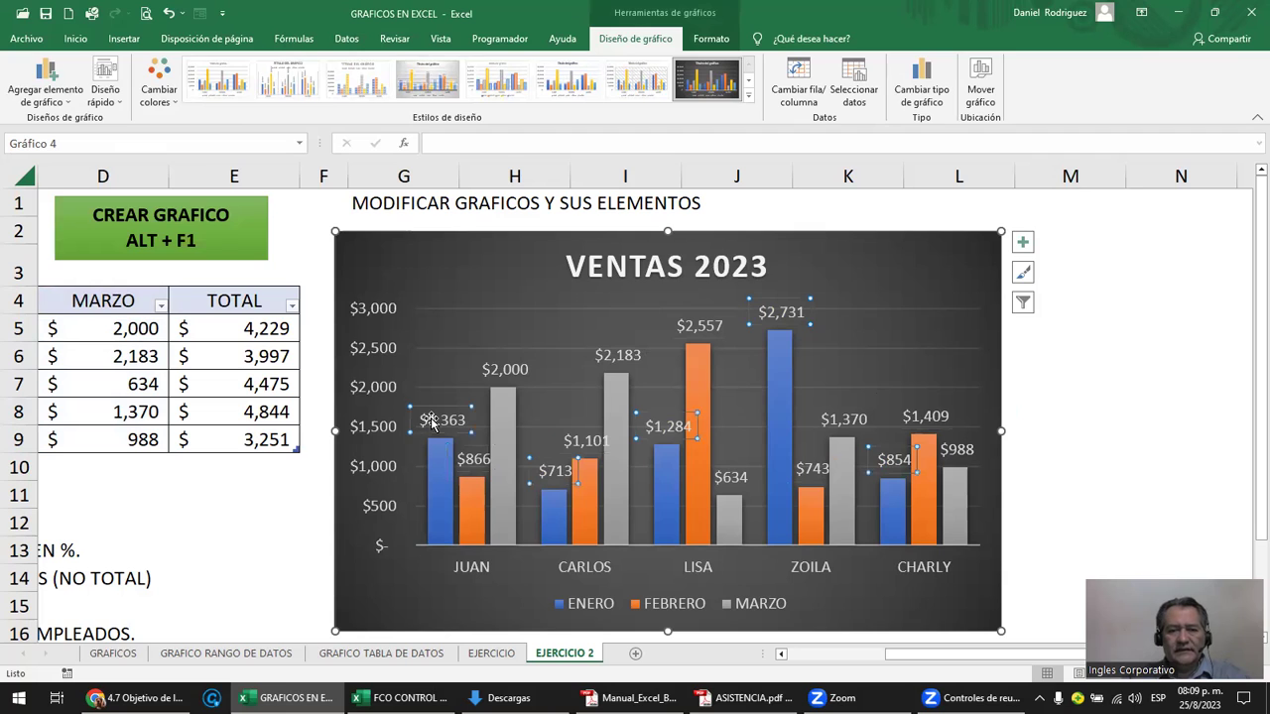
# - Shrink the ENERO, FEBRERO and MARZO data label fonts to about size 7
pyautogui.click(81, 40)
pyautogui.click(300, 72)
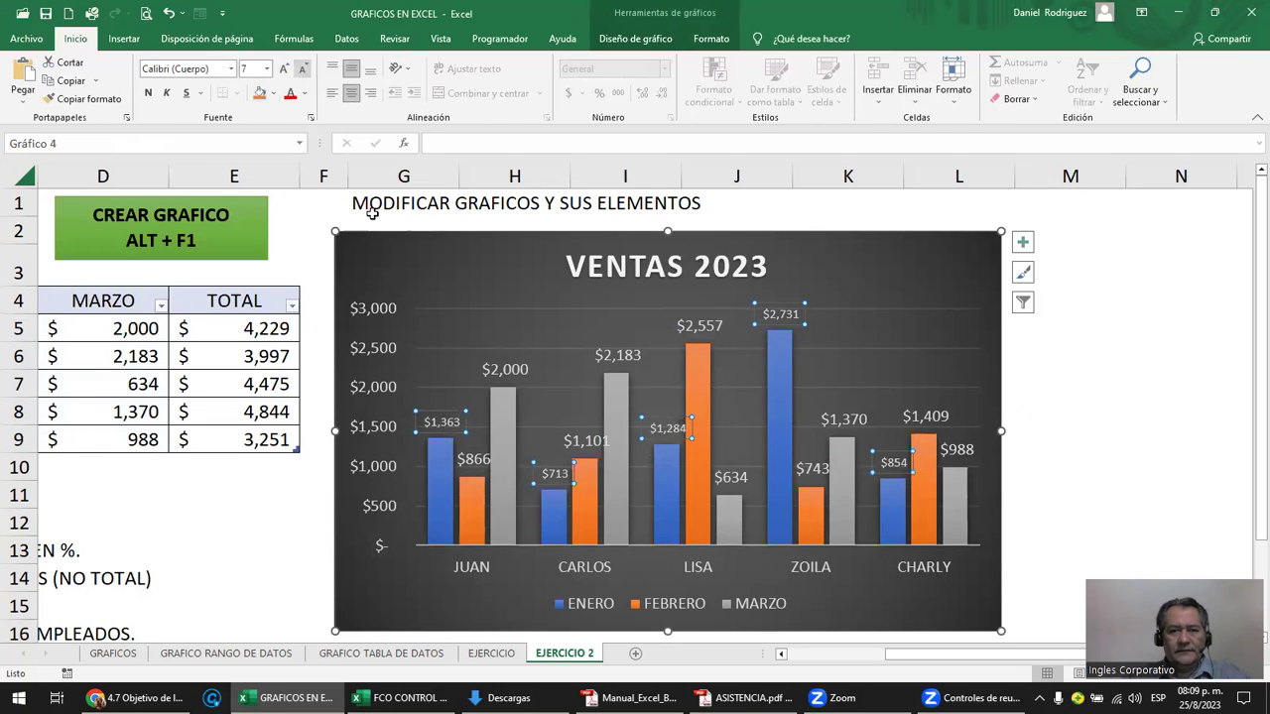
pyautogui.click(470, 464)
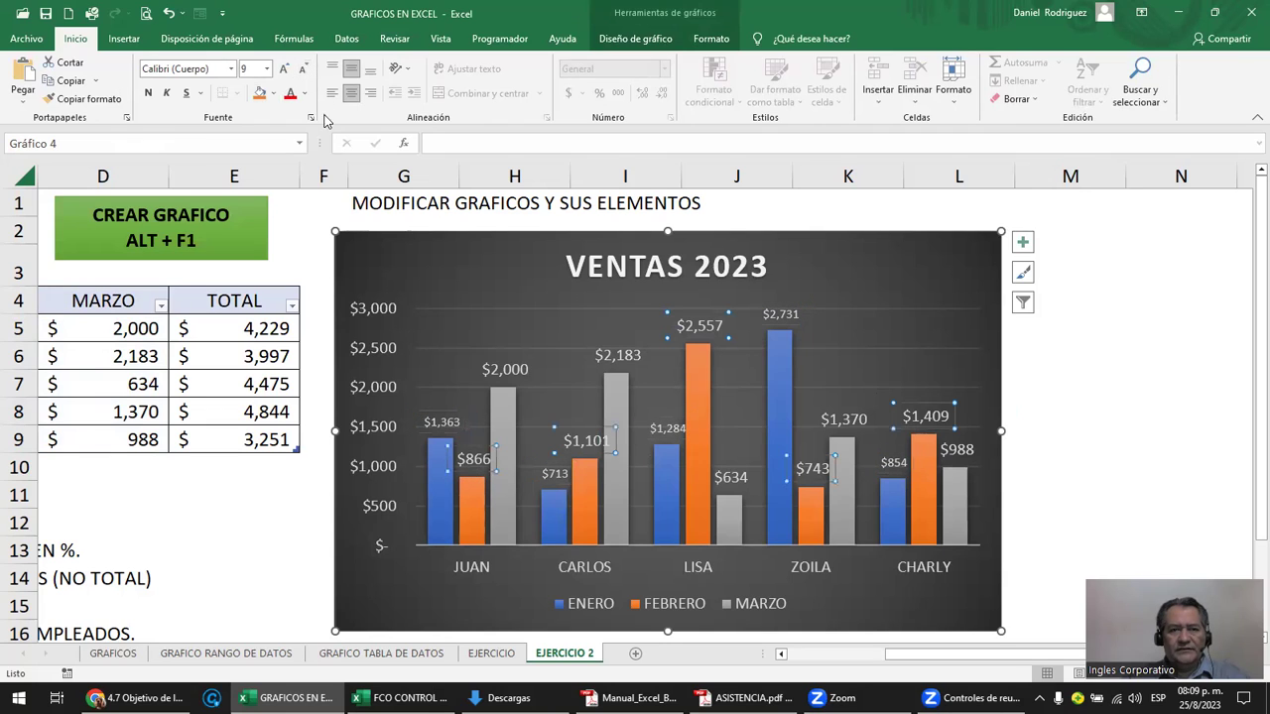
pyautogui.click(301, 72)
pyautogui.click(301, 71)
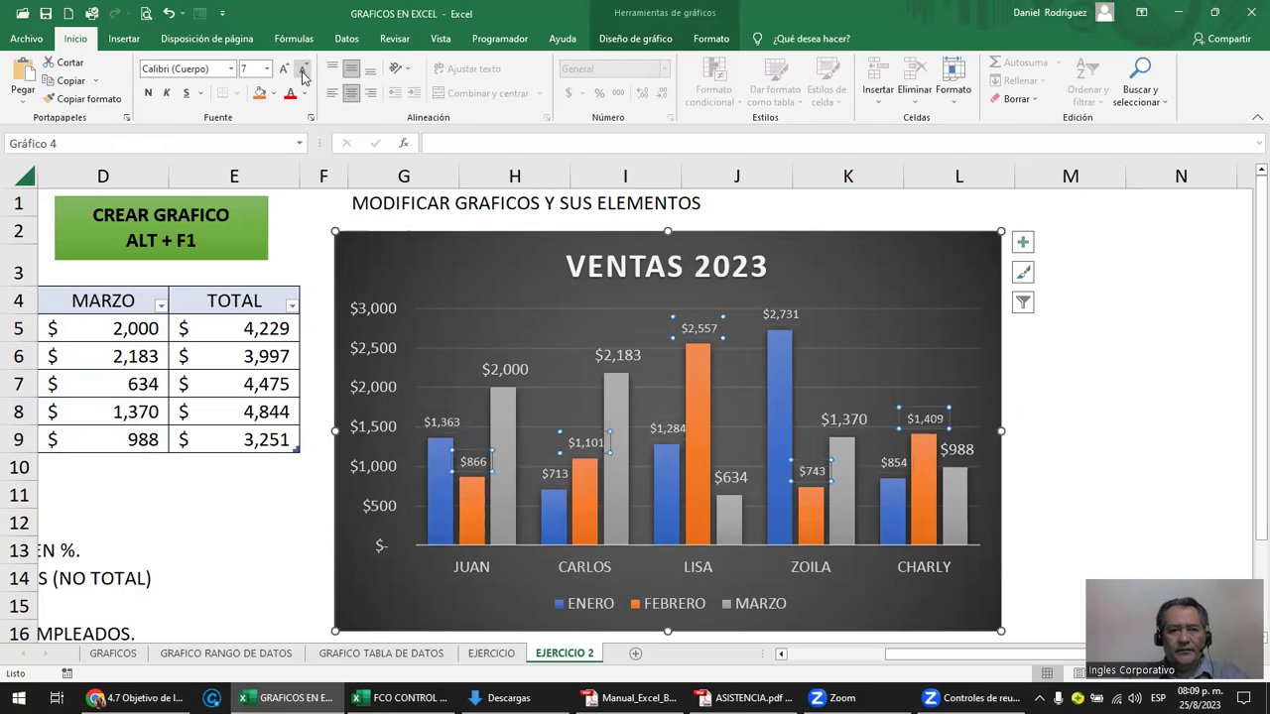
pyautogui.click(514, 370)
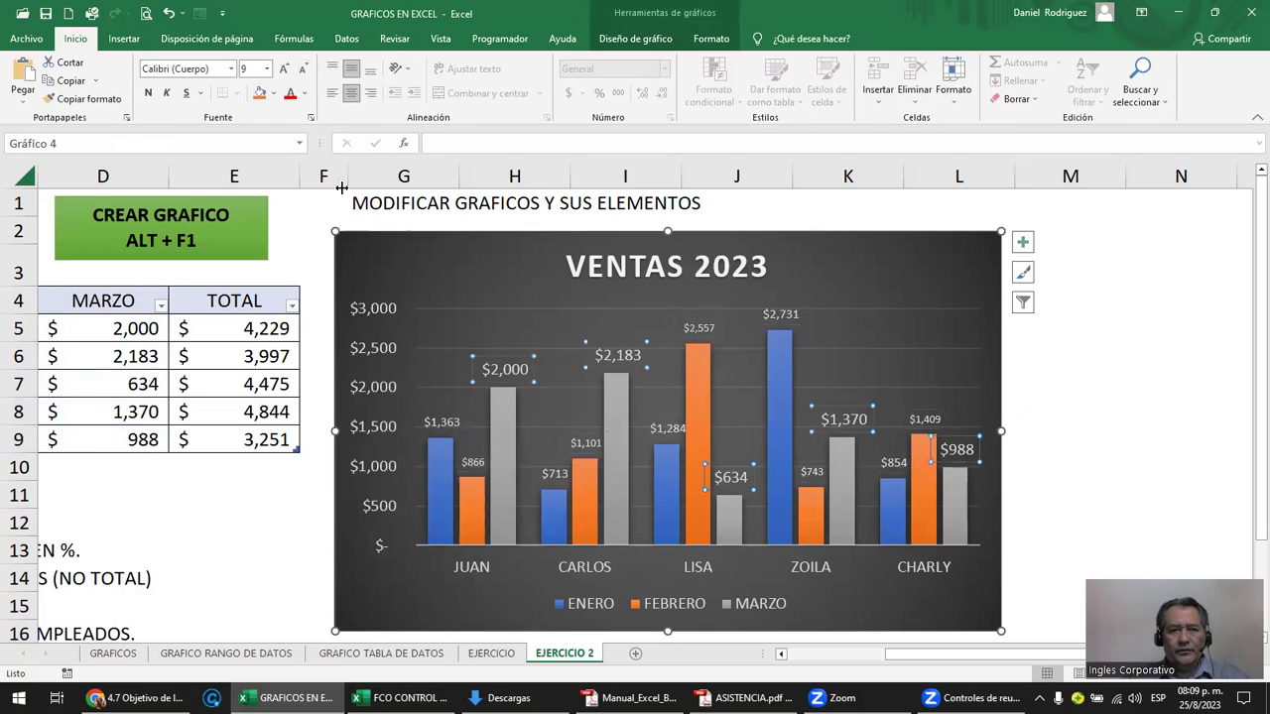
pyautogui.click(306, 74)
pyautogui.click(305, 73)
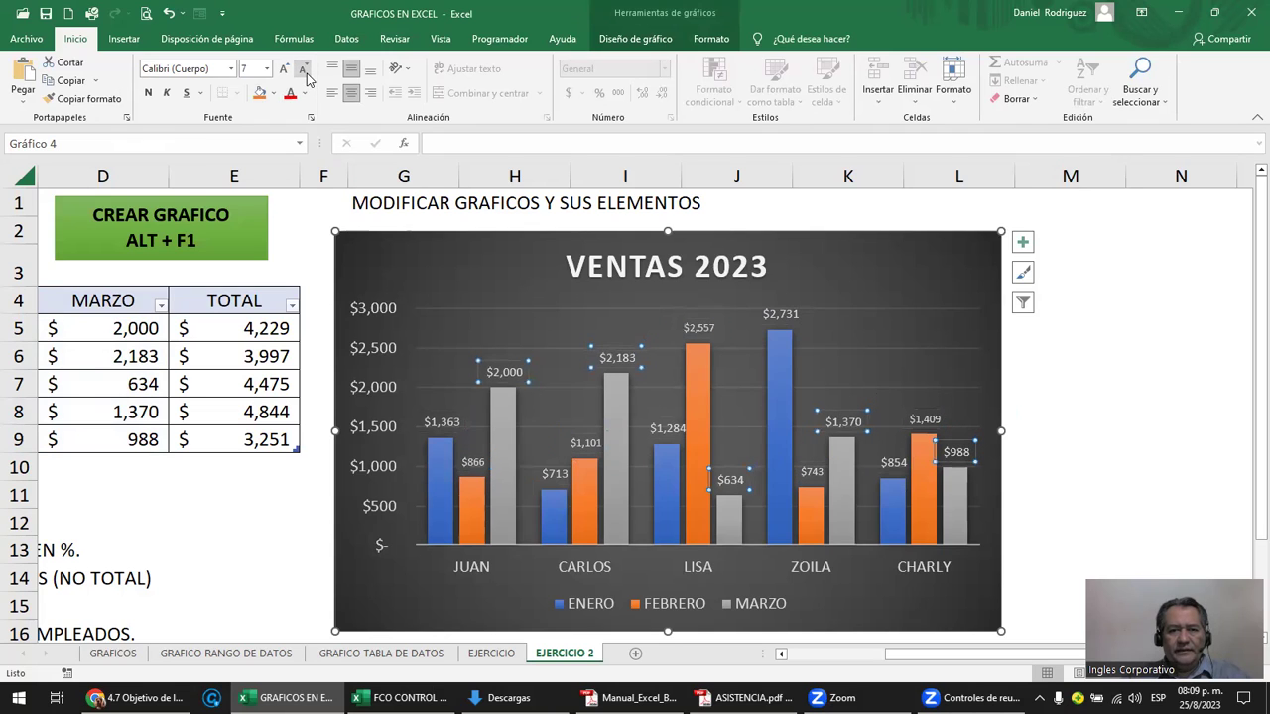
pyautogui.click(555, 481)
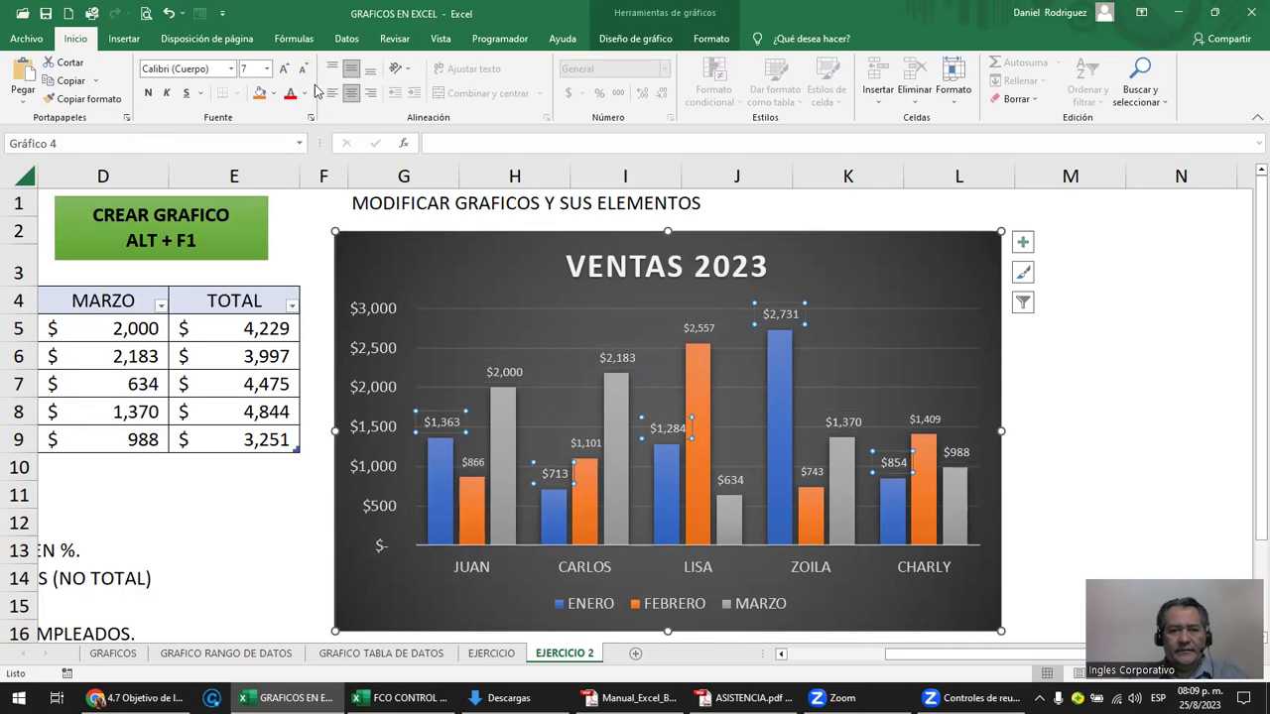
pyautogui.click(511, 375)
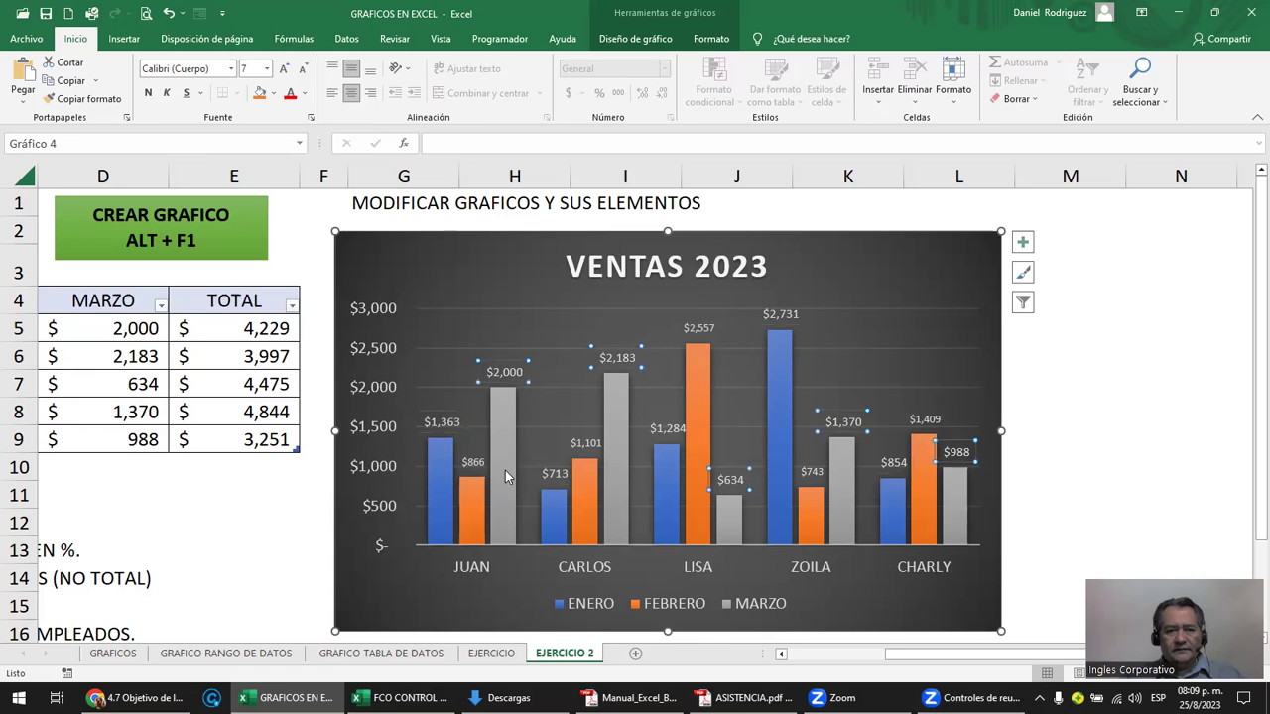
pyautogui.click(442, 423)
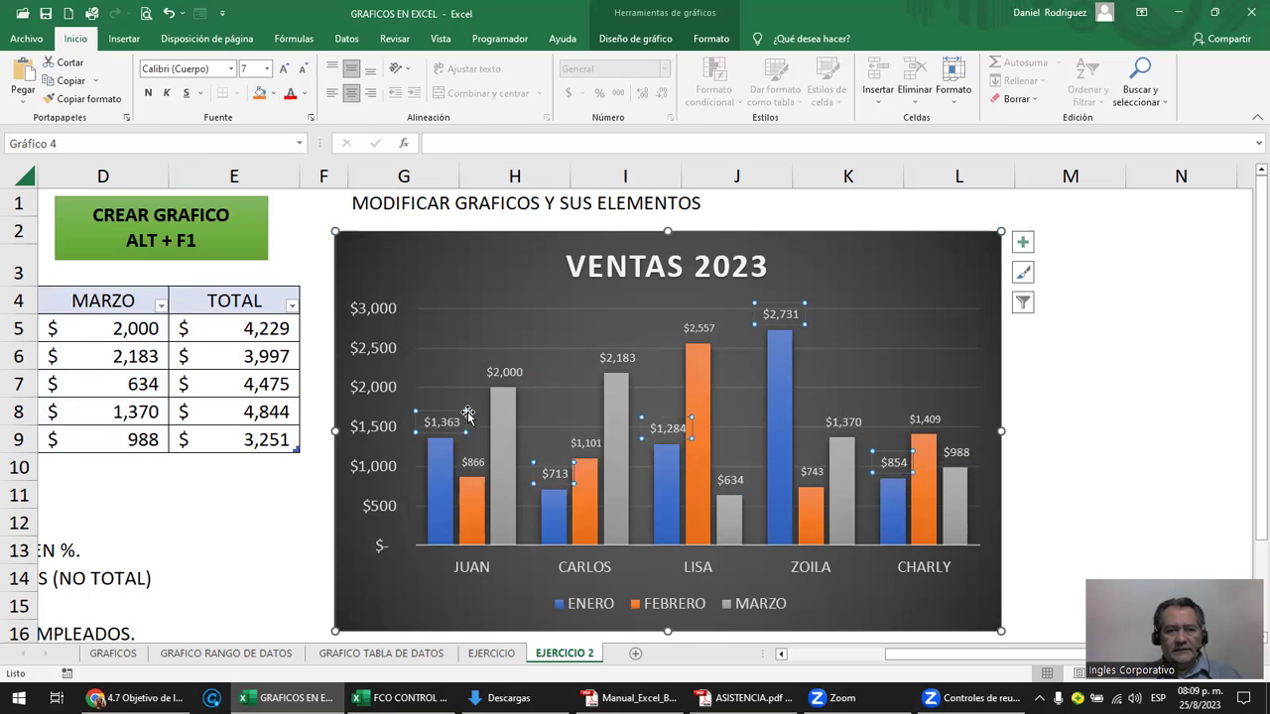
# - Reduce all three series' data labels further to 6 pt and close the Format pane
pyautogui.hotkey('ctrl', '1')
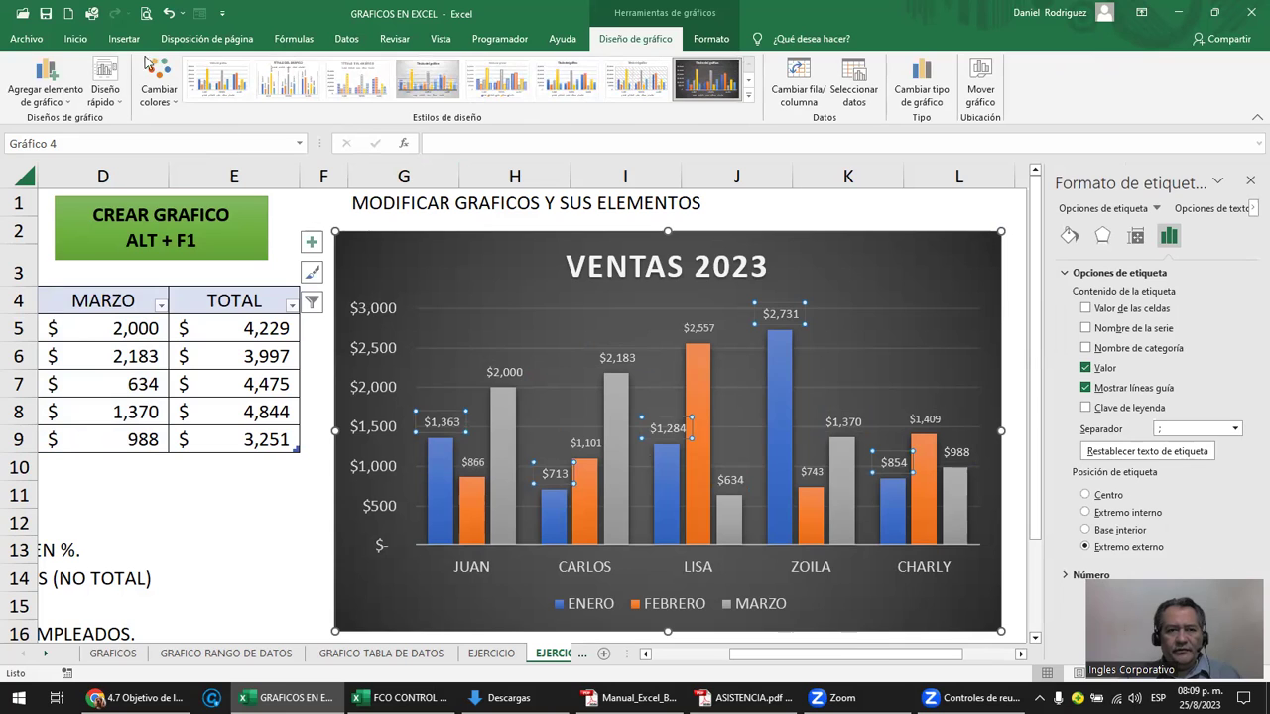
pyautogui.click(76, 38)
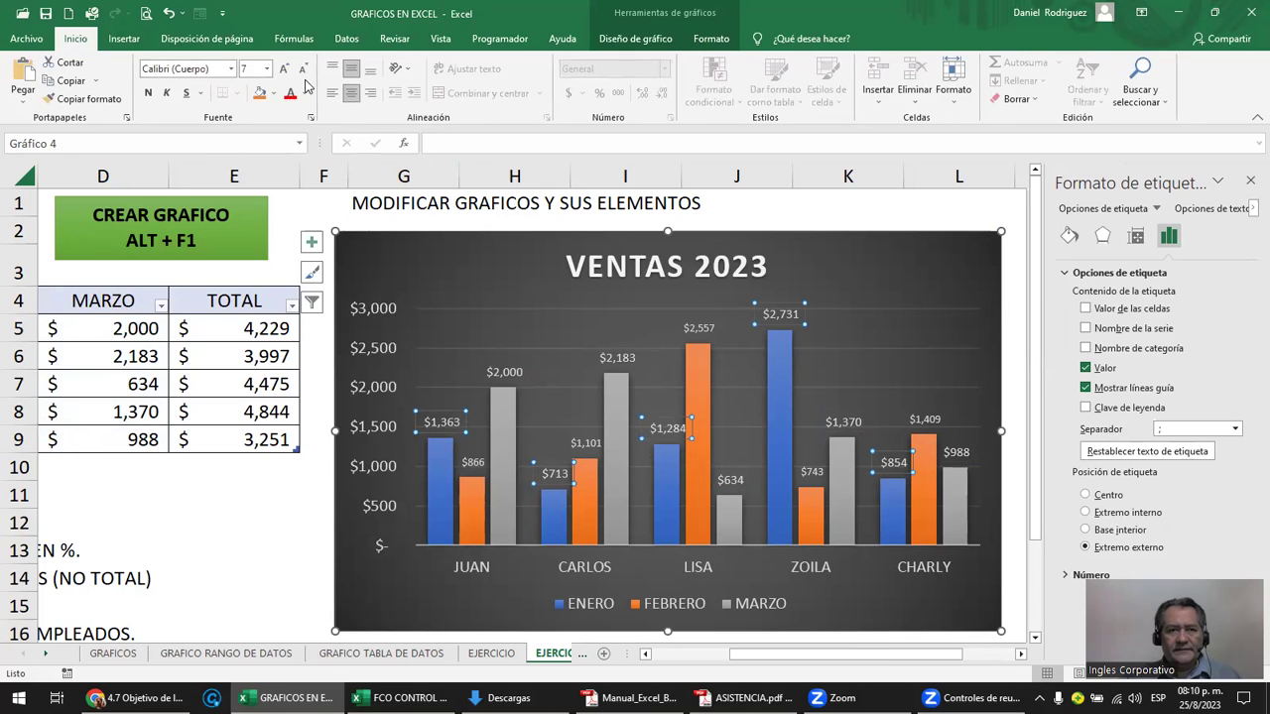
pyautogui.click(303, 69)
pyautogui.click(303, 68)
pyautogui.click(474, 463)
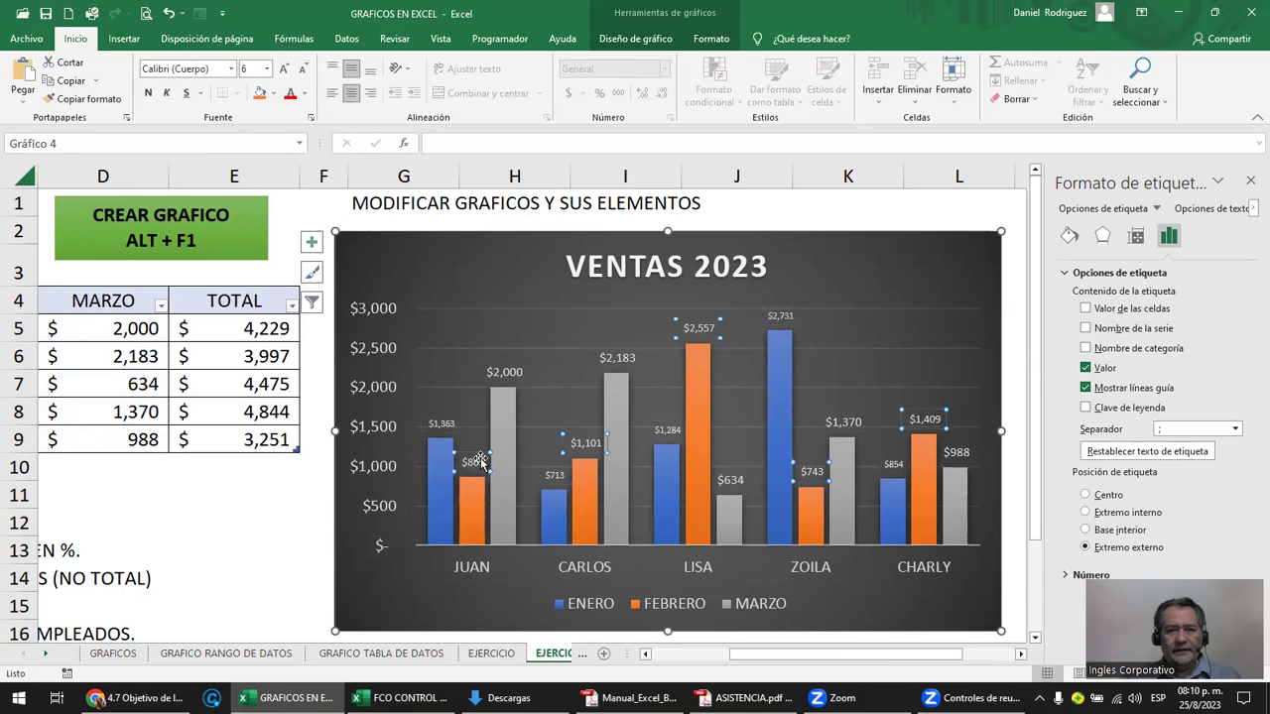
pyautogui.click(285, 69)
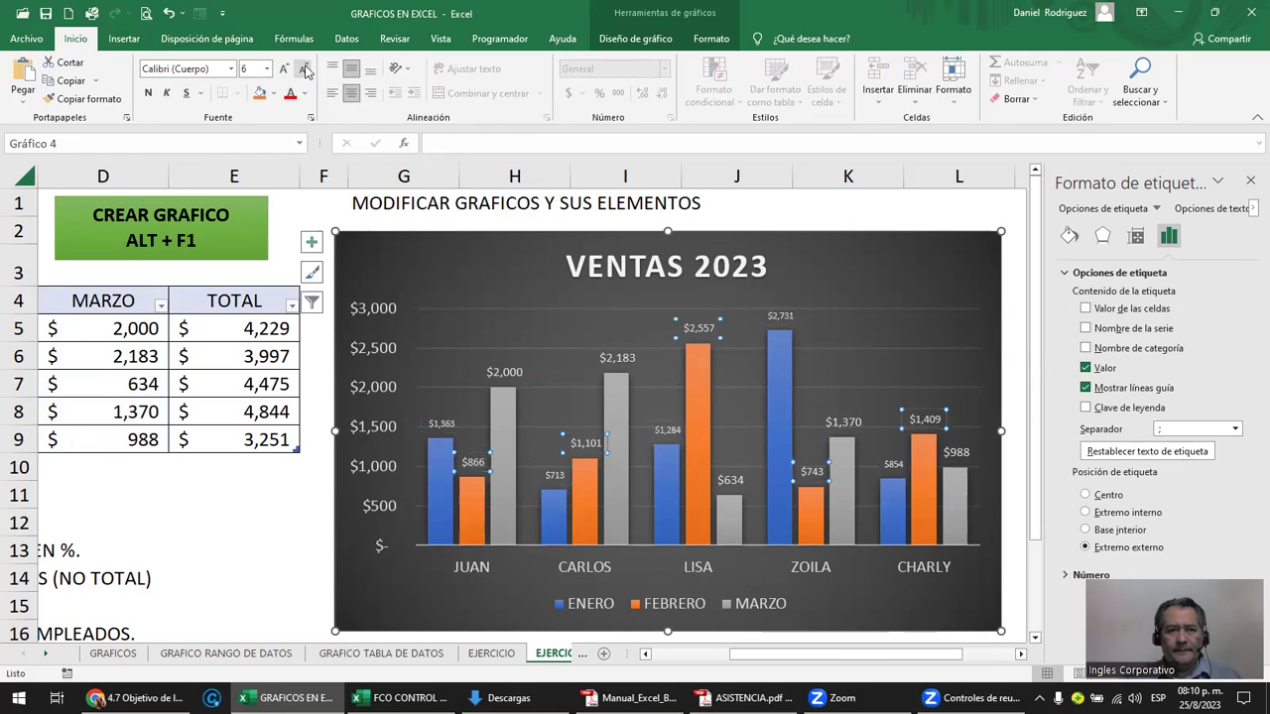
pyautogui.click(521, 373)
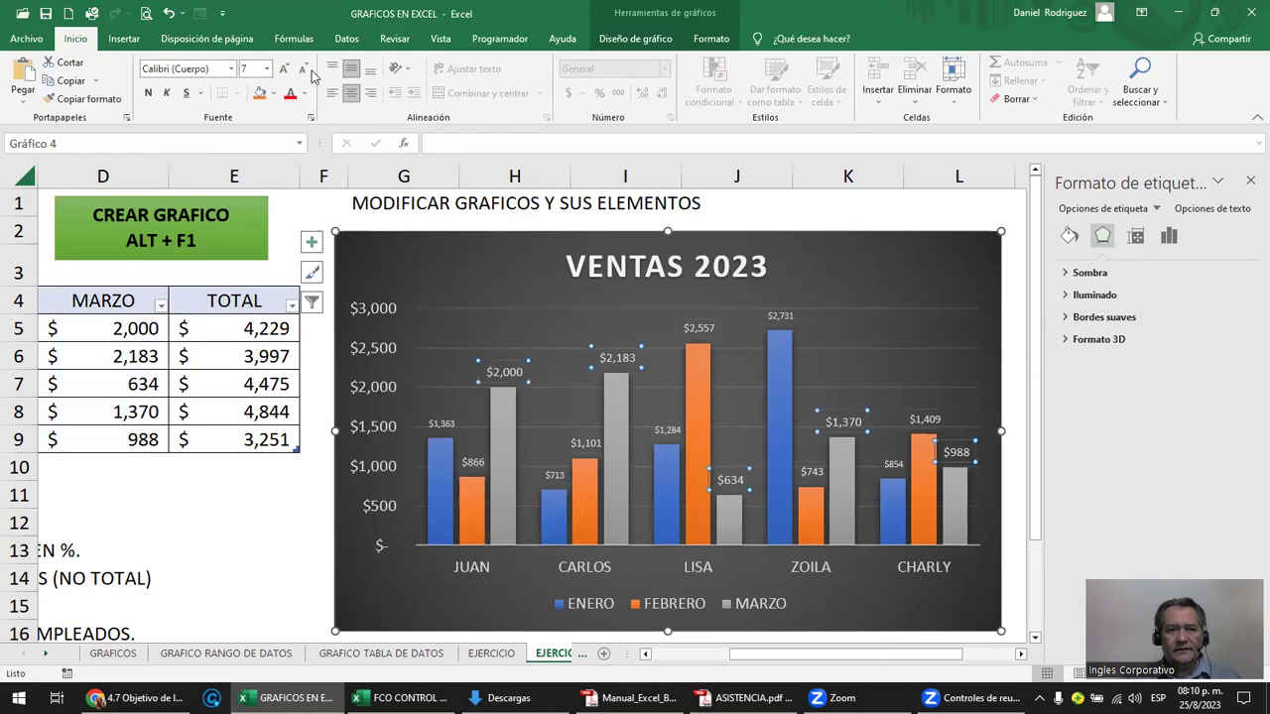
pyautogui.click(303, 69)
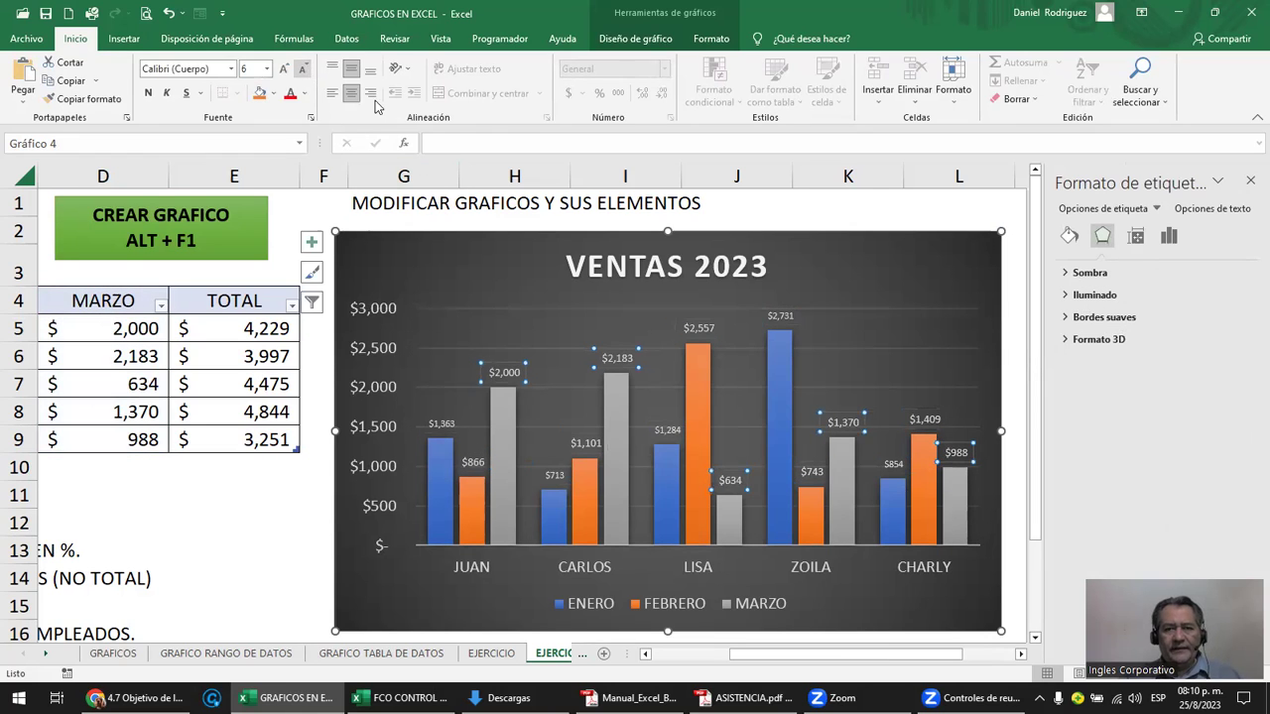
pyautogui.click(931, 211)
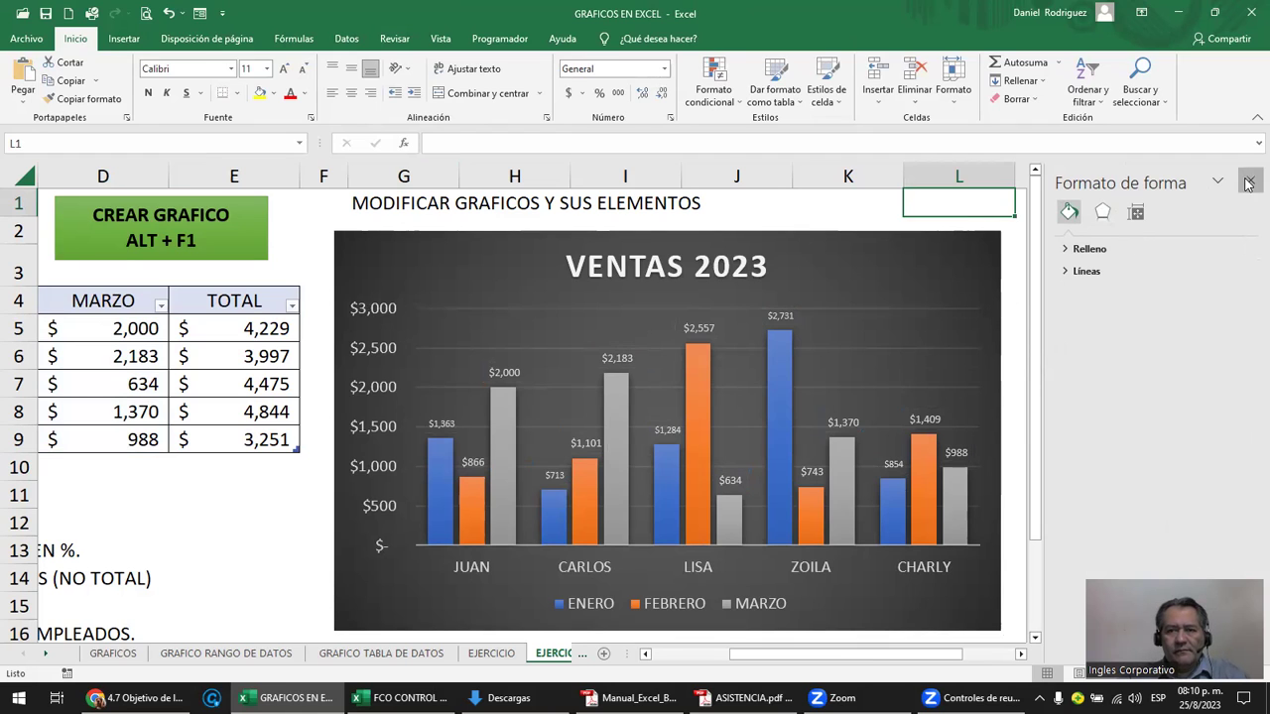
pyautogui.click(1248, 185)
pyautogui.click(963, 260)
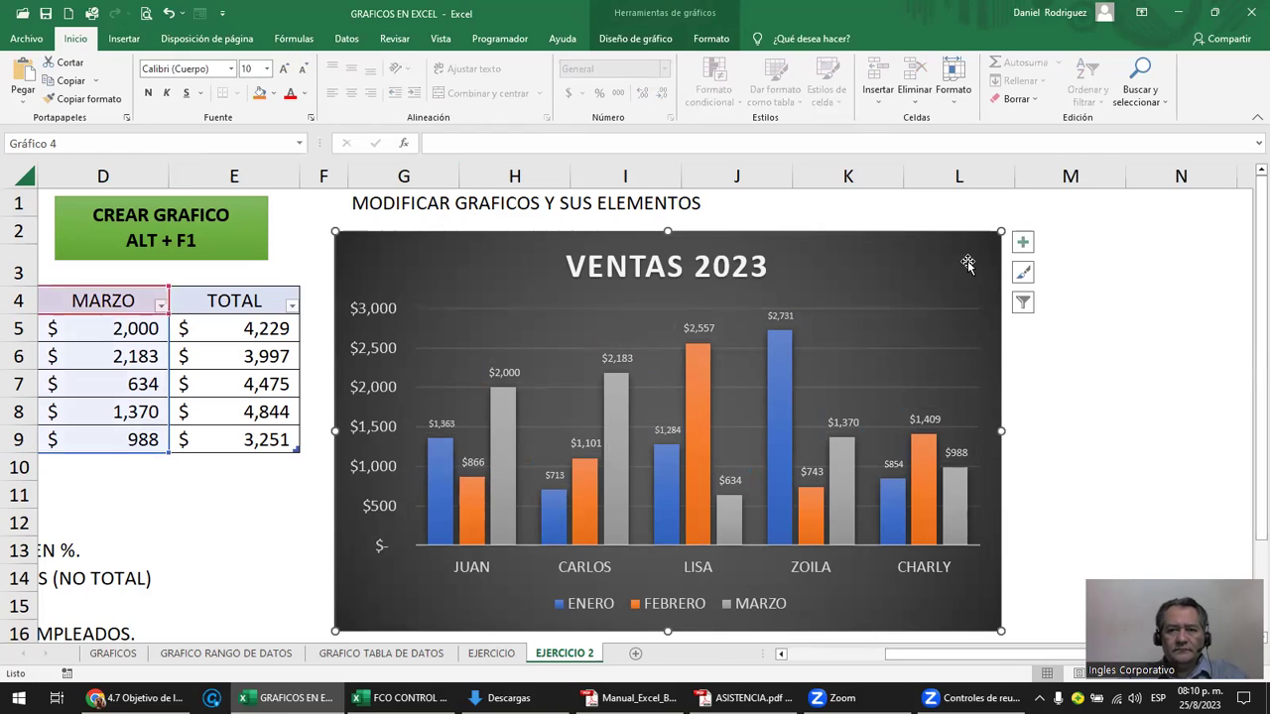
# - Reset the data labels to default size and open their full formatting options
pyautogui.click(1025, 246)
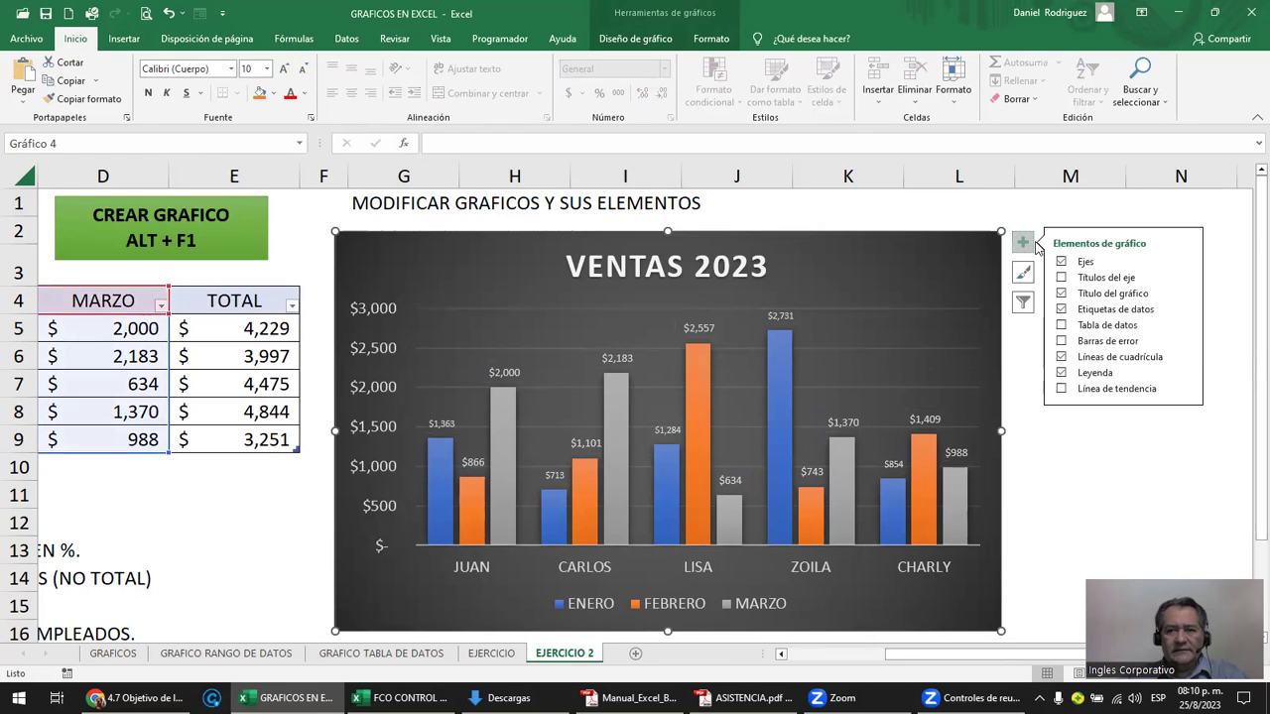
pyautogui.click(1136, 311)
pyautogui.click(1156, 311)
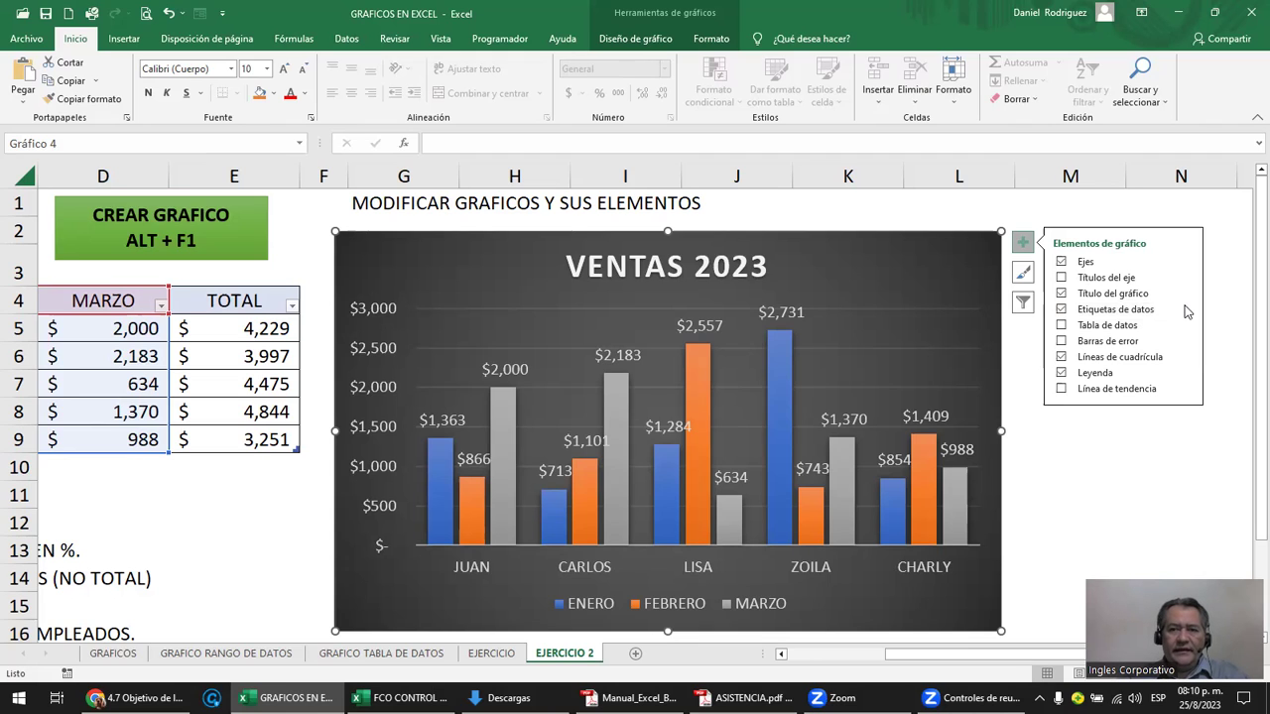
pyautogui.click(1186, 310)
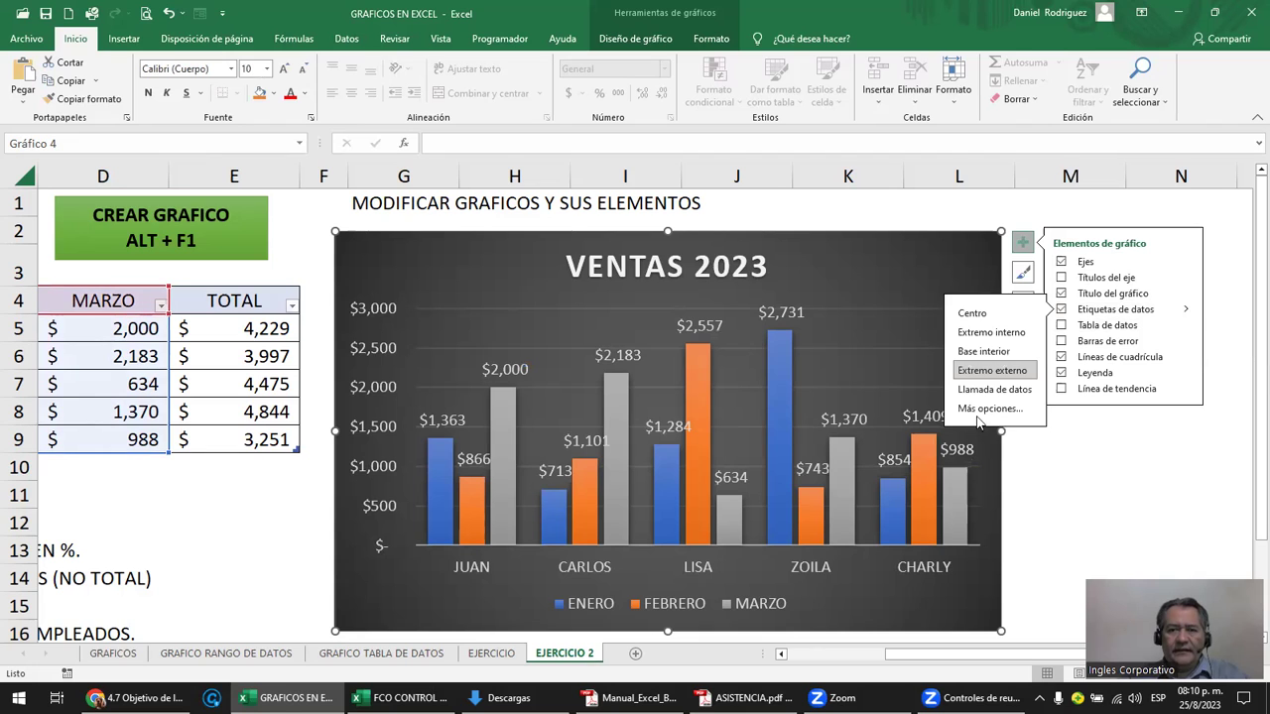
pyautogui.click(976, 410)
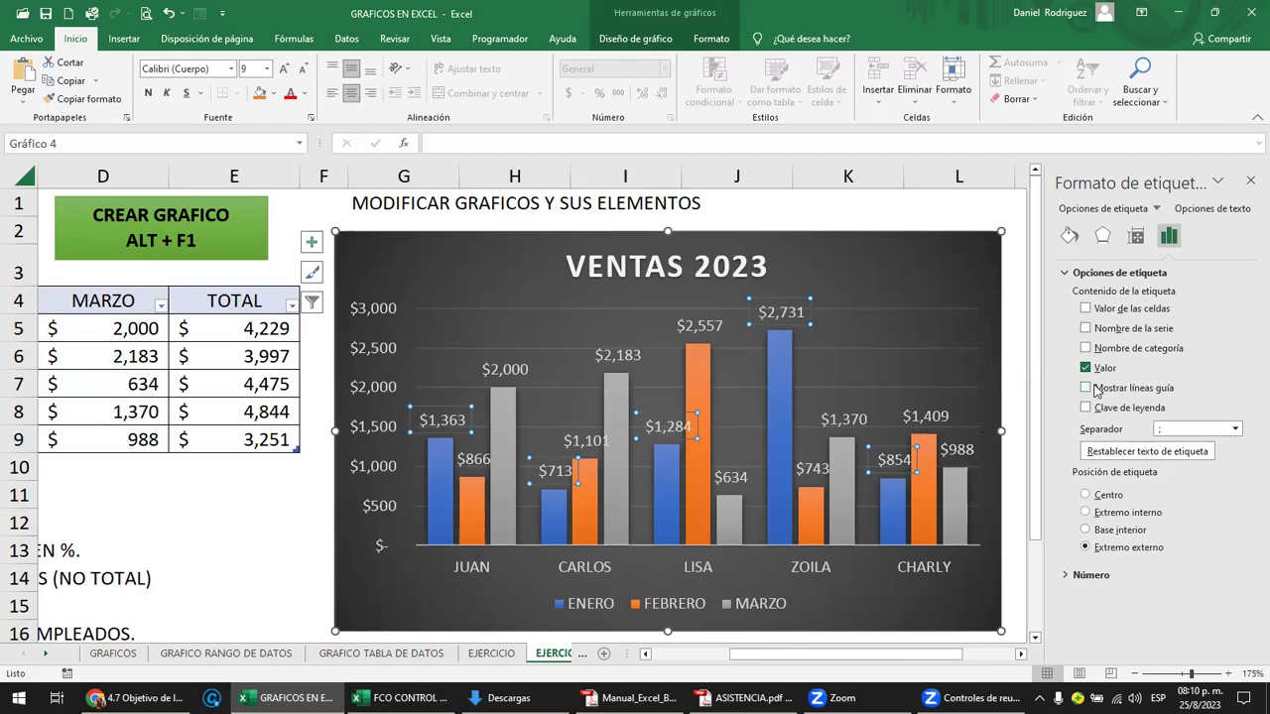
# - Drag the $1,409, $1,101 and $1,284 labels upward, away from their bars
pyautogui.click(932, 419)
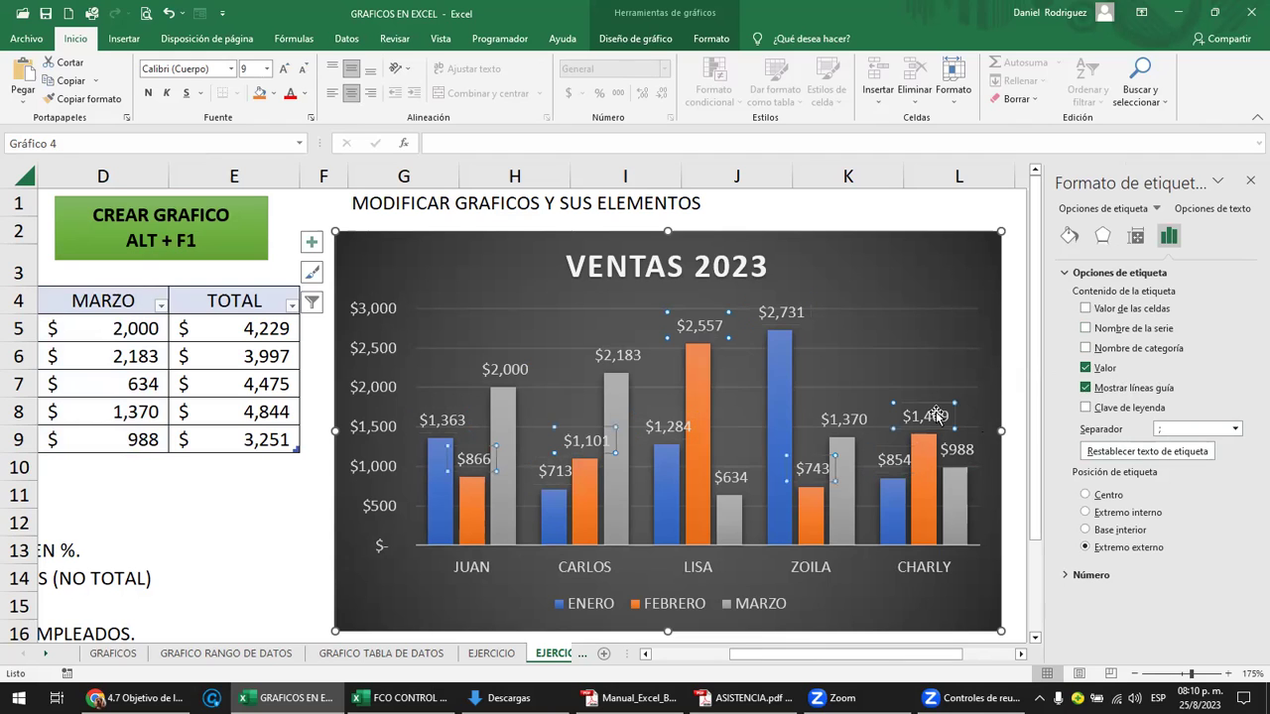
pyautogui.moveTo(931, 407); pyautogui.dragTo(936, 360)
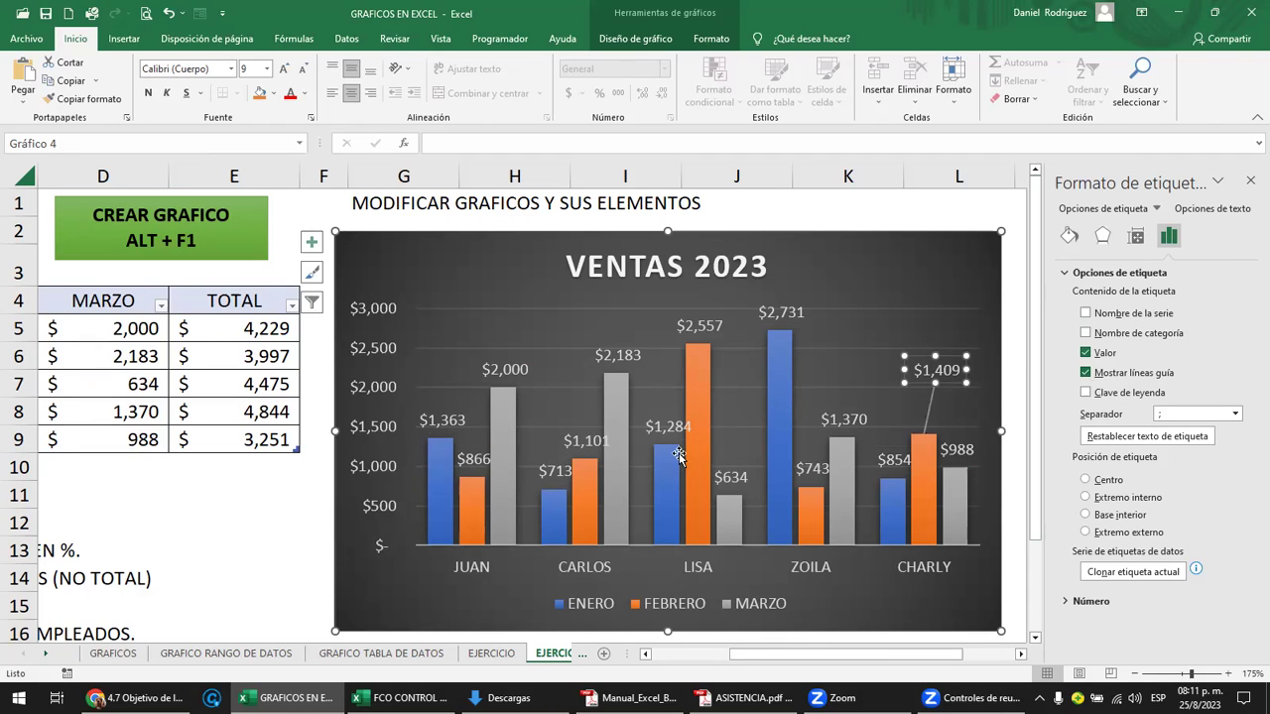
pyautogui.click(592, 437)
pyautogui.moveTo(598, 431); pyautogui.dragTo(579, 407)
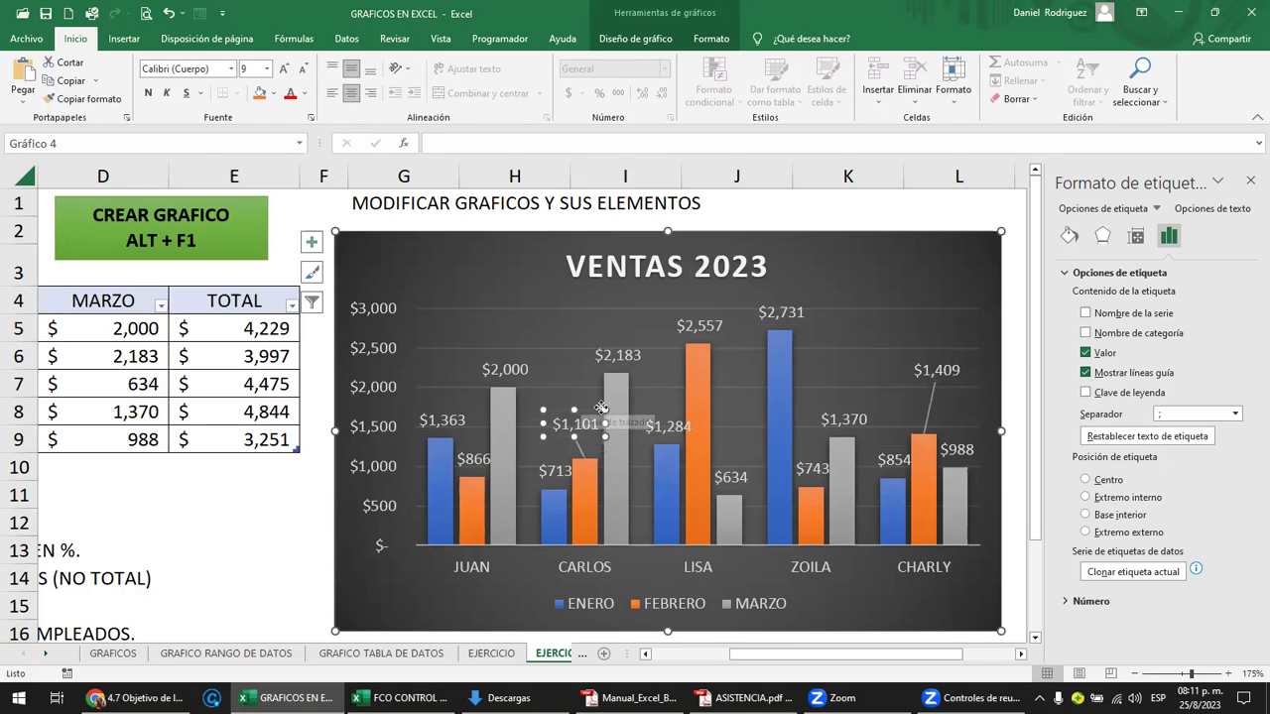
pyautogui.click(674, 416)
pyautogui.moveTo(673, 417); pyautogui.dragTo(665, 405)
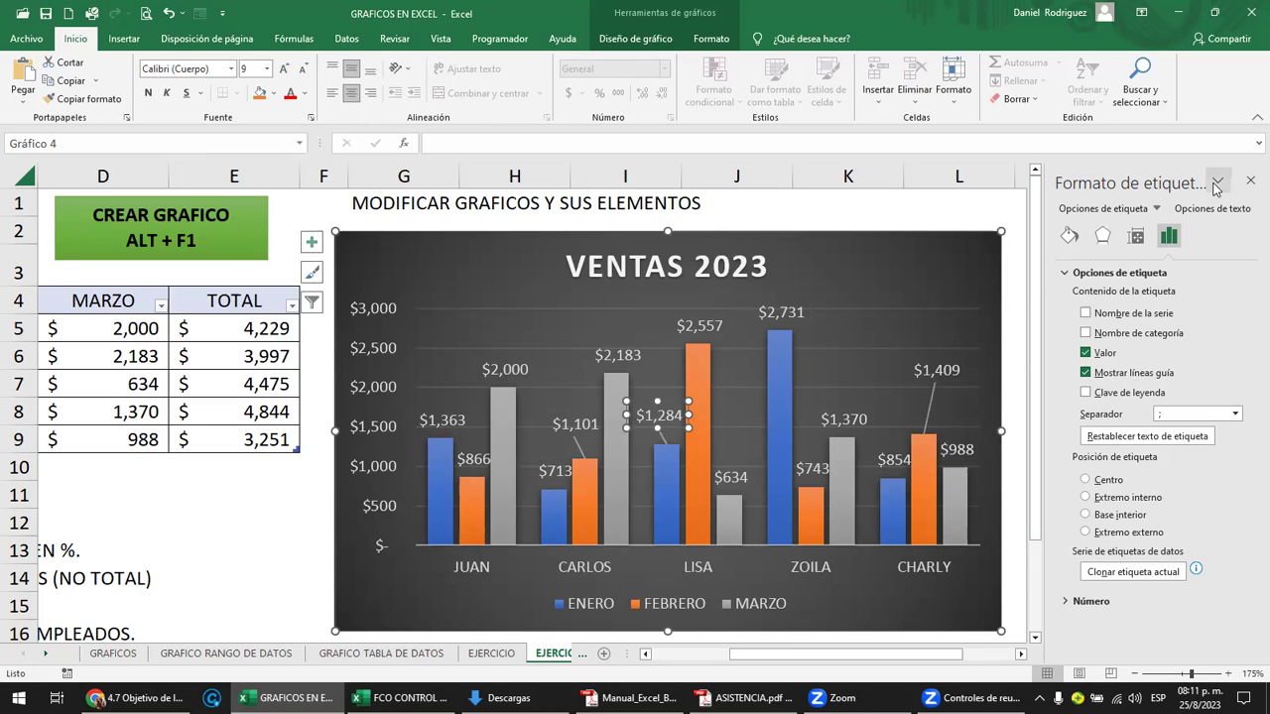
pyautogui.click(989, 210)
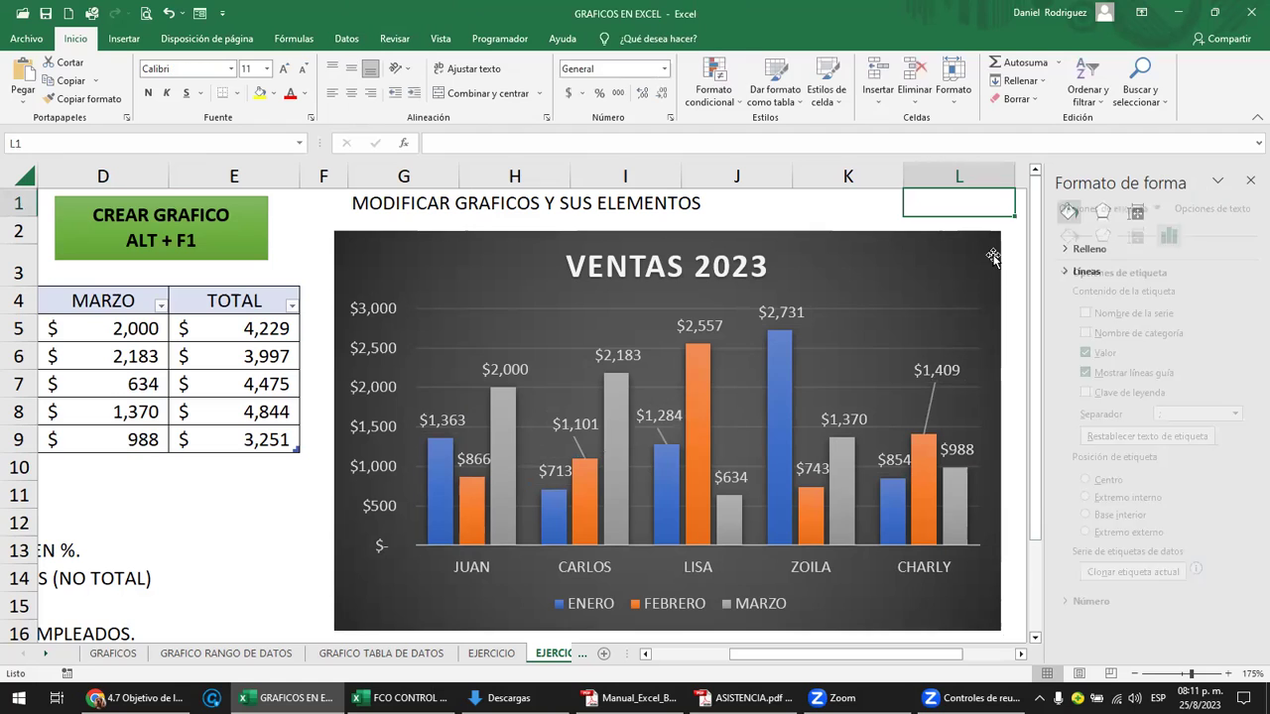
pyautogui.click(1250, 180)
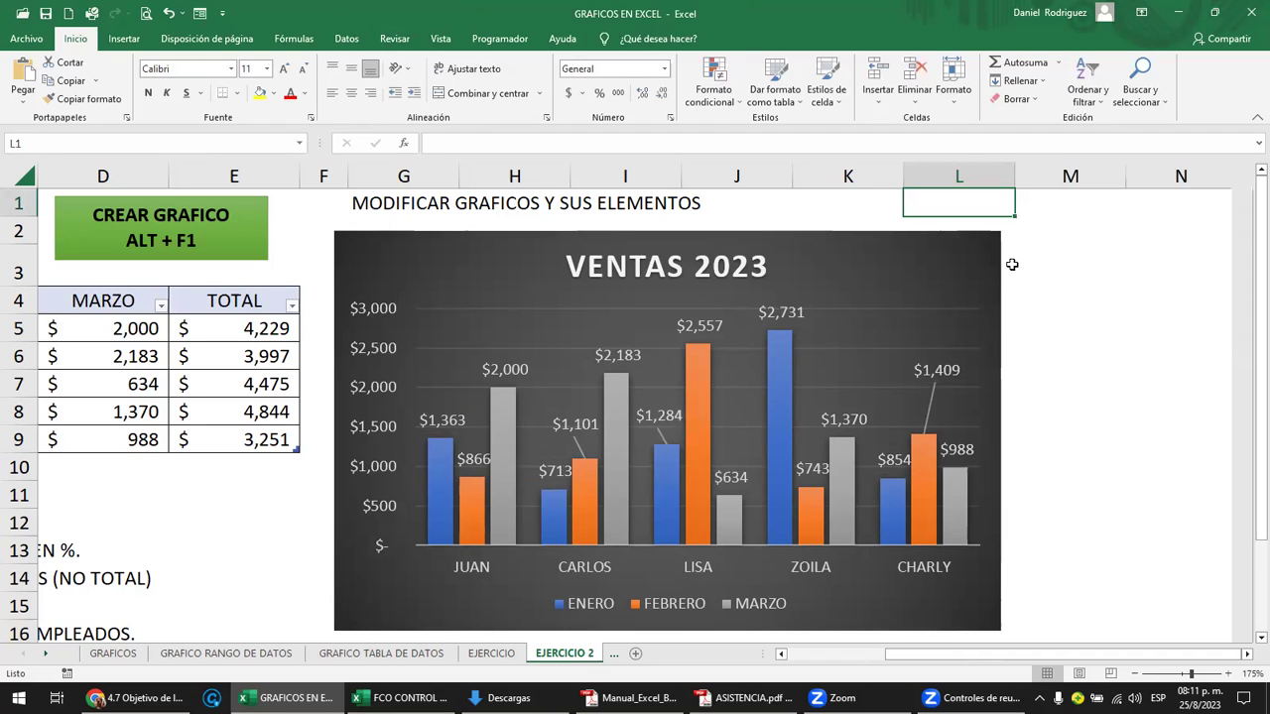
pyautogui.click(975, 261)
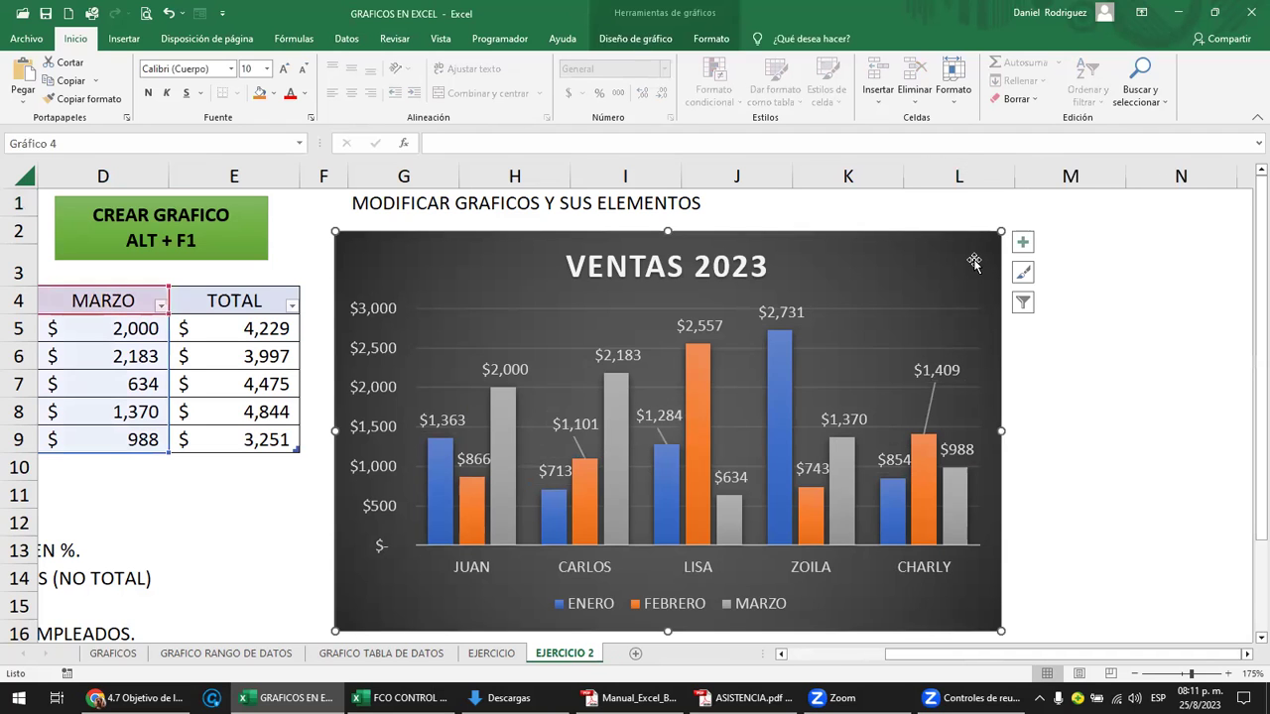
pyautogui.click(1023, 242)
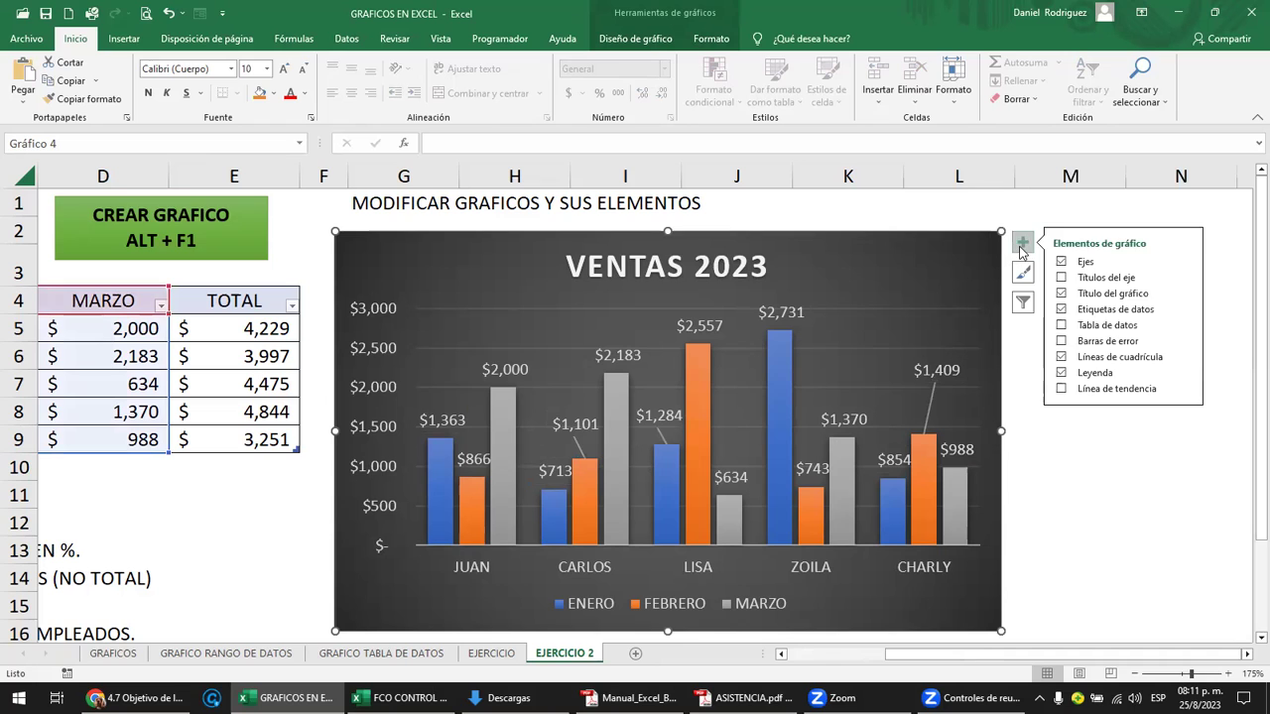
pyautogui.click(1125, 326)
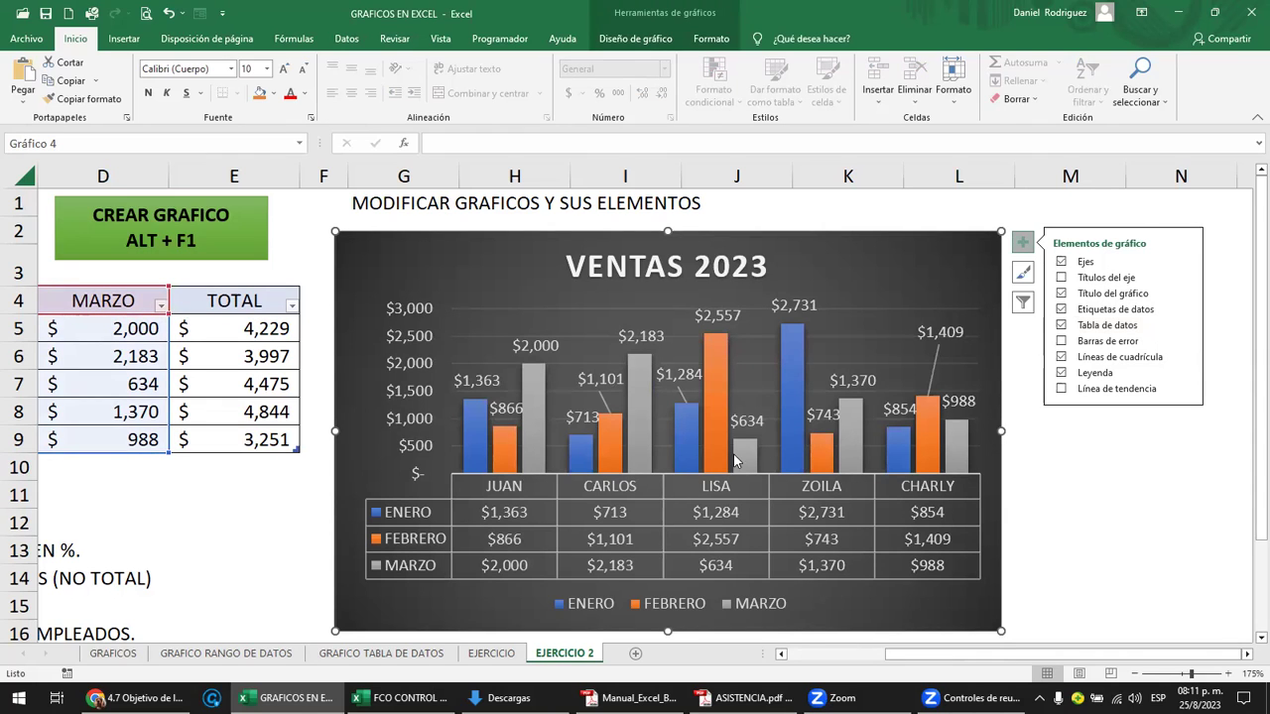
pyautogui.click(1186, 325)
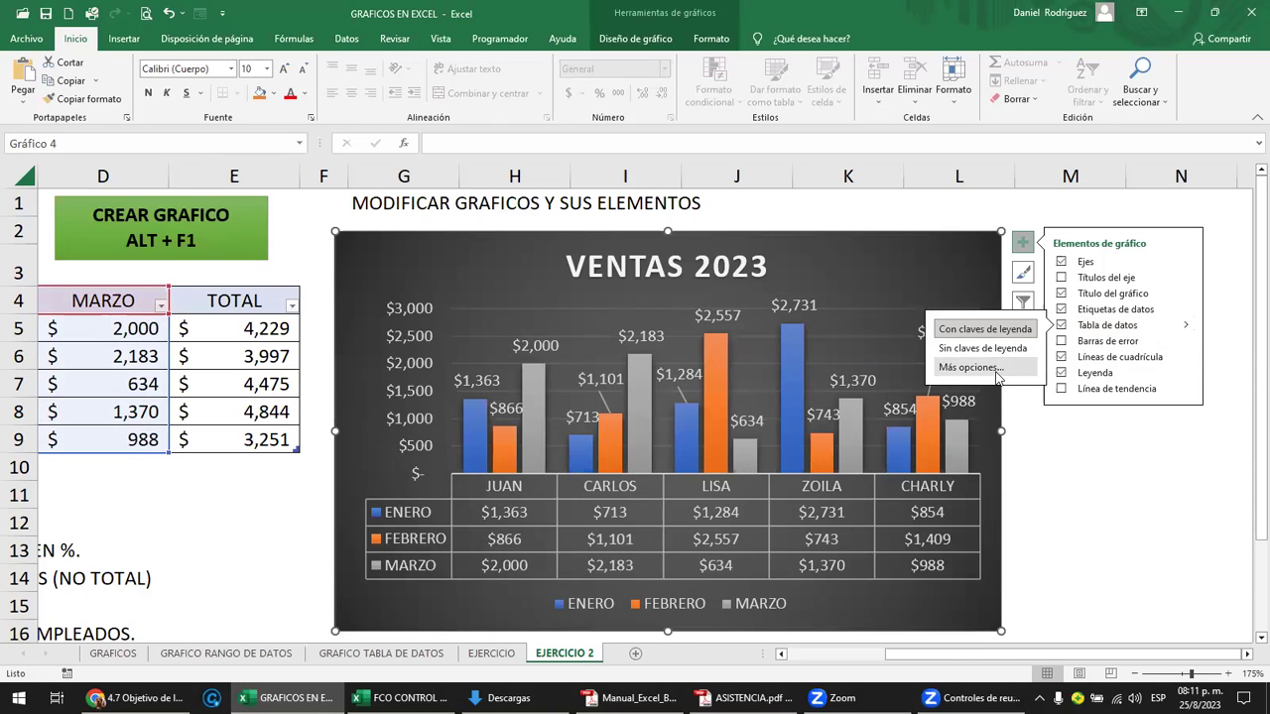
pyautogui.click(1061, 327)
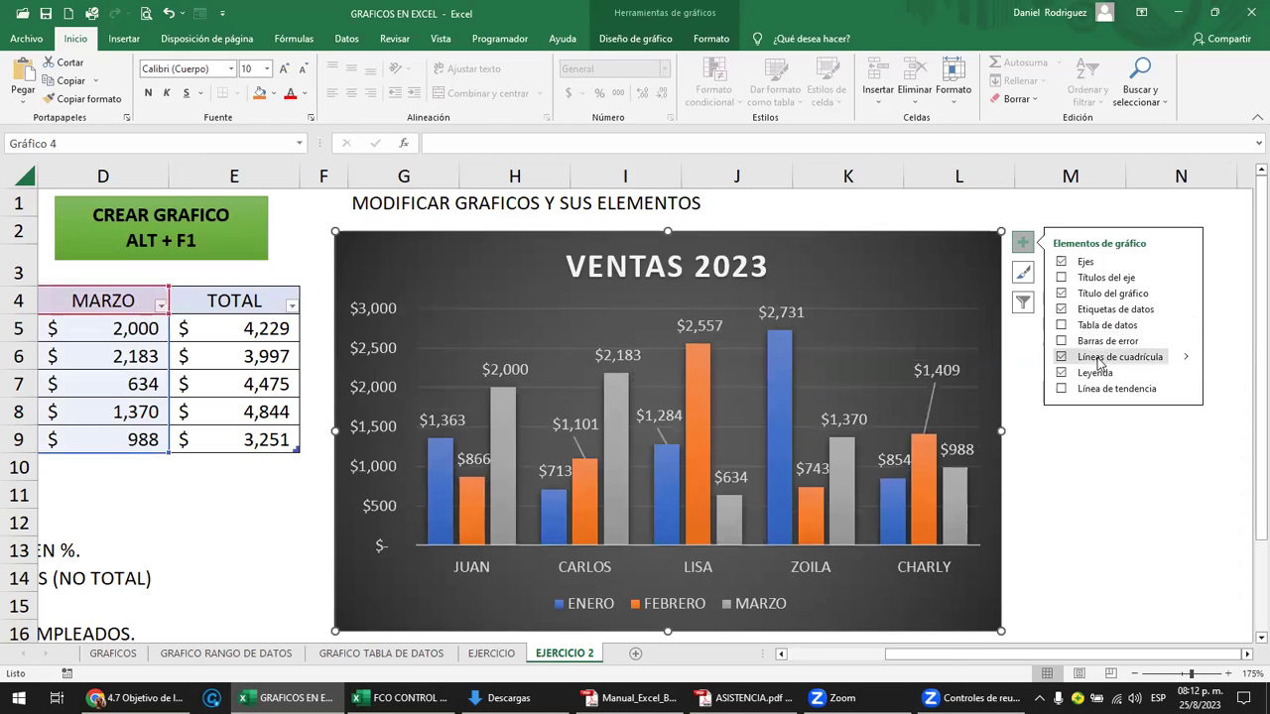
pyautogui.click(1098, 361)
pyautogui.click(1066, 359)
# - Try vertical and minor gridlines on the chart, then remove the vertical ones again
pyautogui.click(1063, 357)
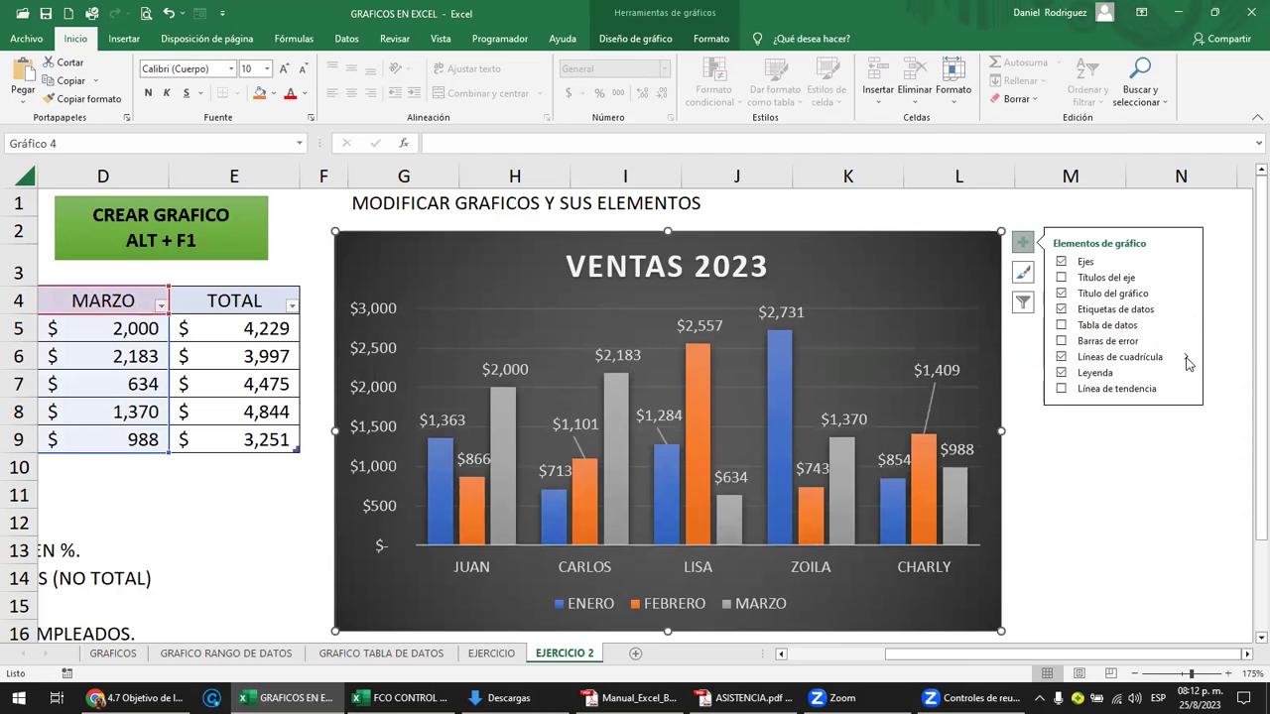
pyautogui.moveTo(1187, 361)
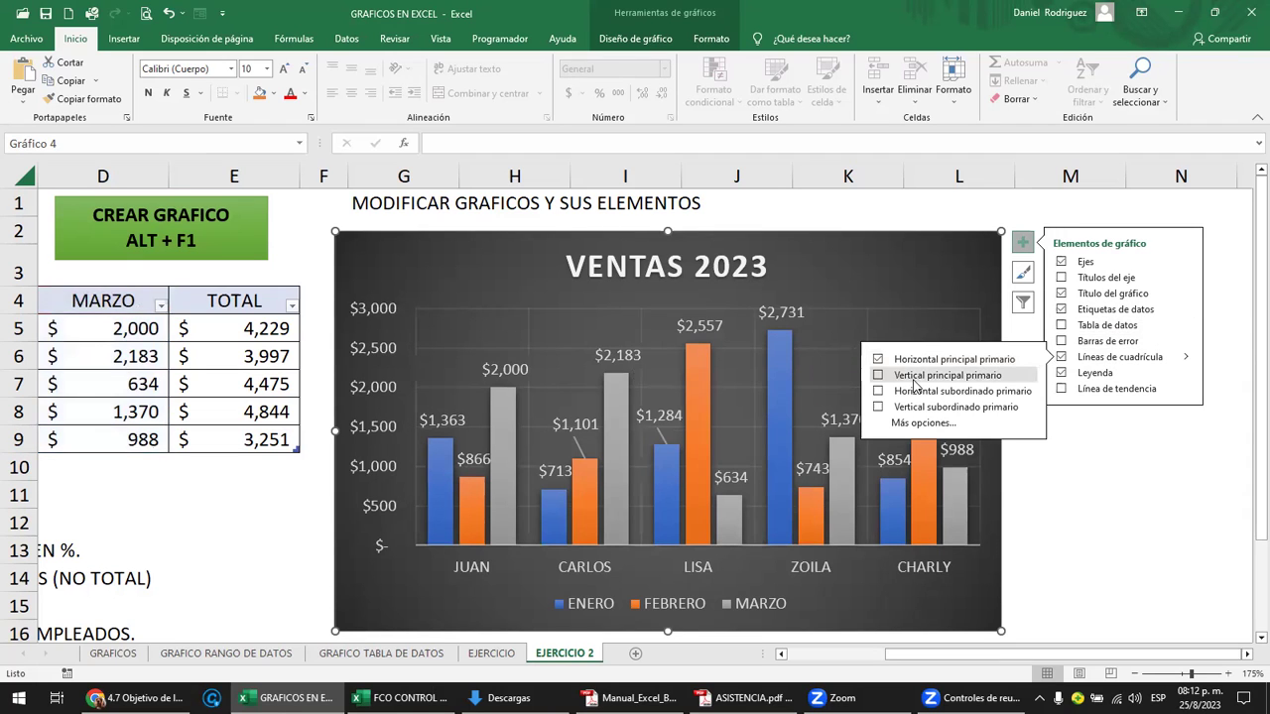
pyautogui.click(914, 378)
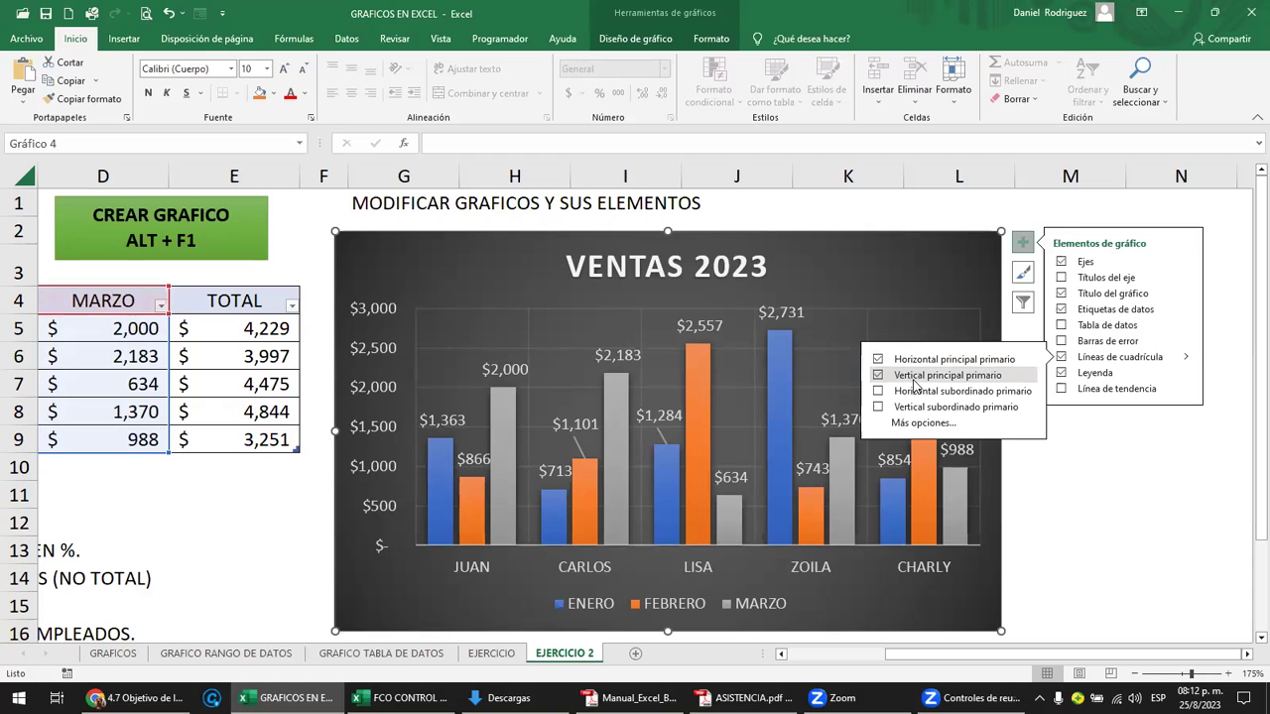
pyautogui.click(917, 391)
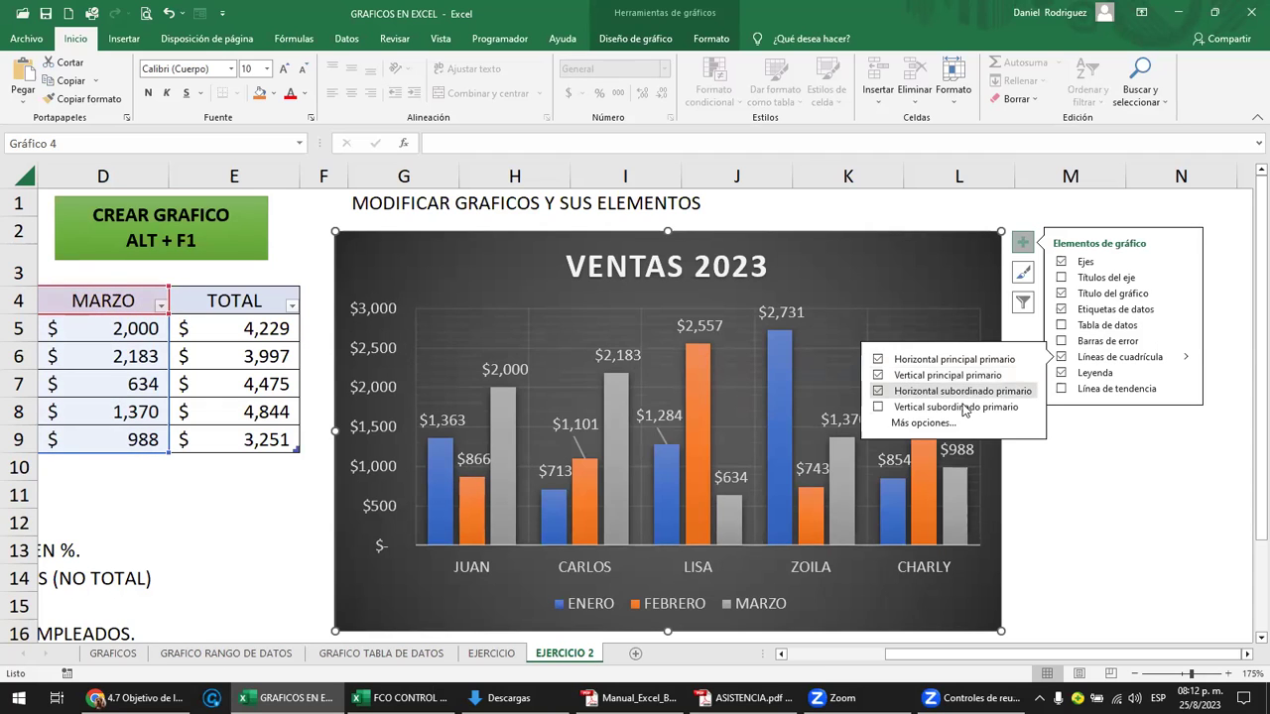
pyautogui.click(958, 407)
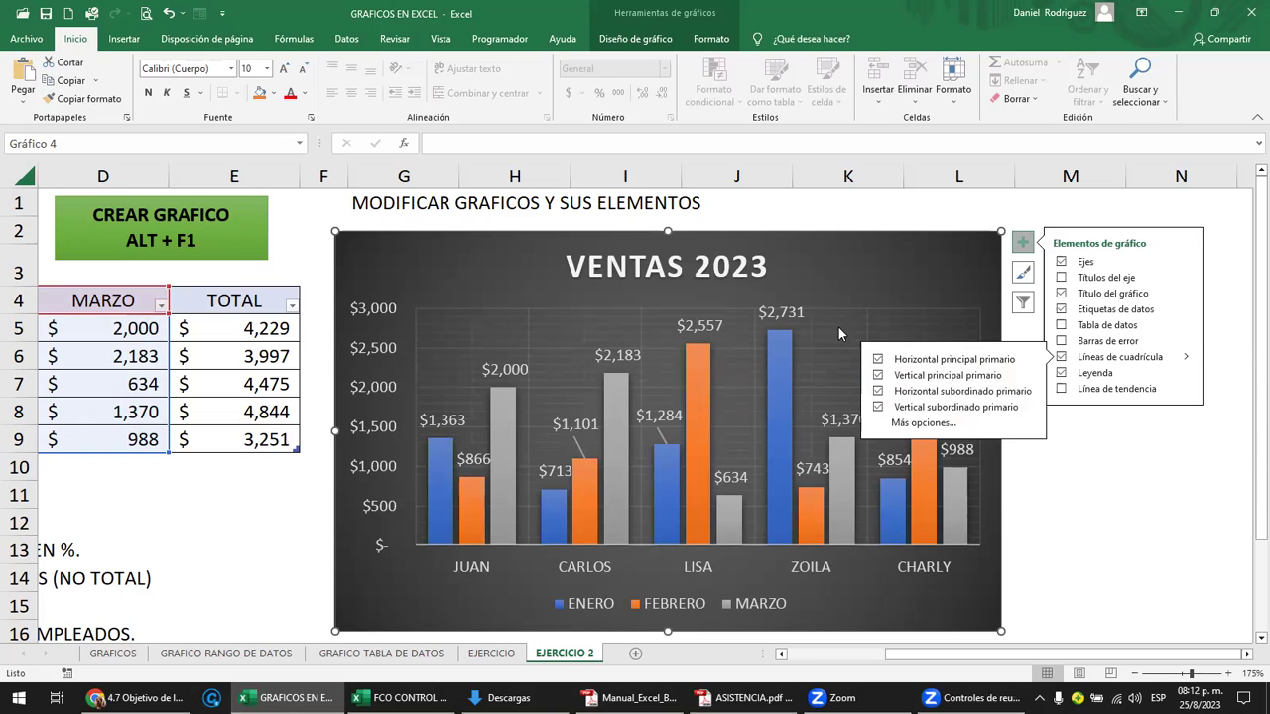
pyautogui.click(878, 407)
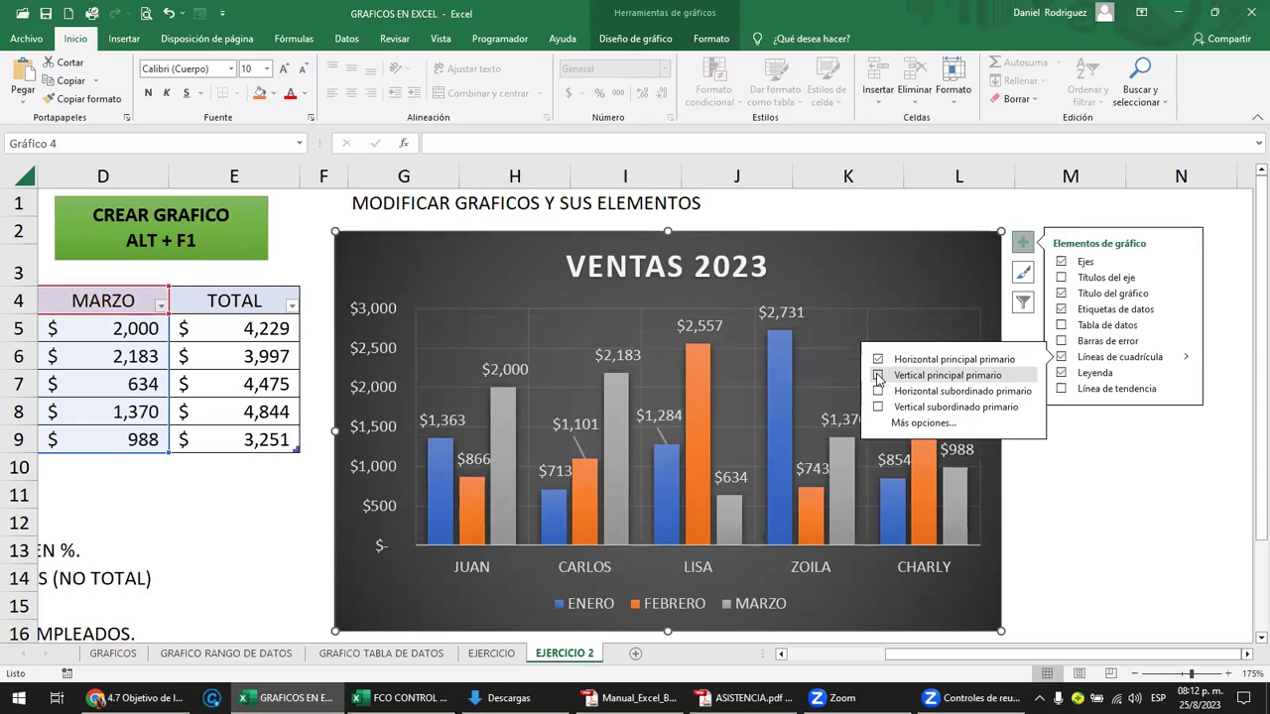
pyautogui.click(878, 376)
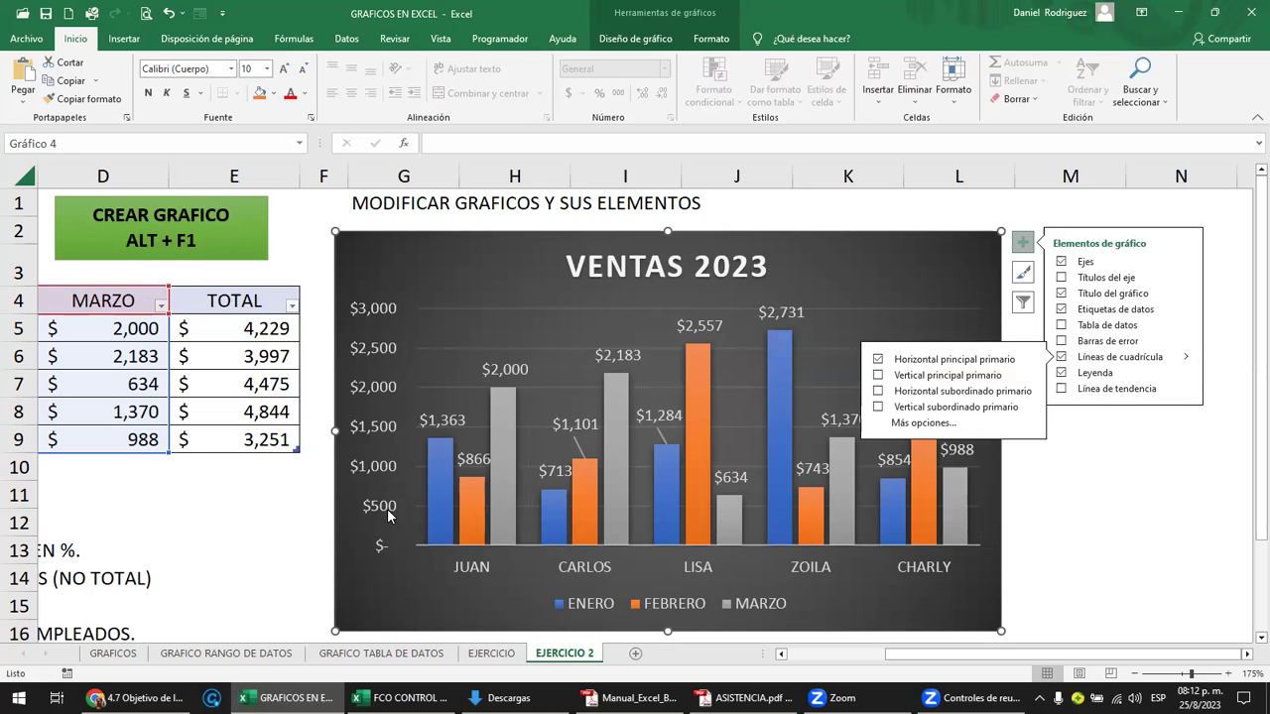
# - Turn off the horizontal major gridlines, leaving the plot area gridline-free
pyautogui.click(361, 310)
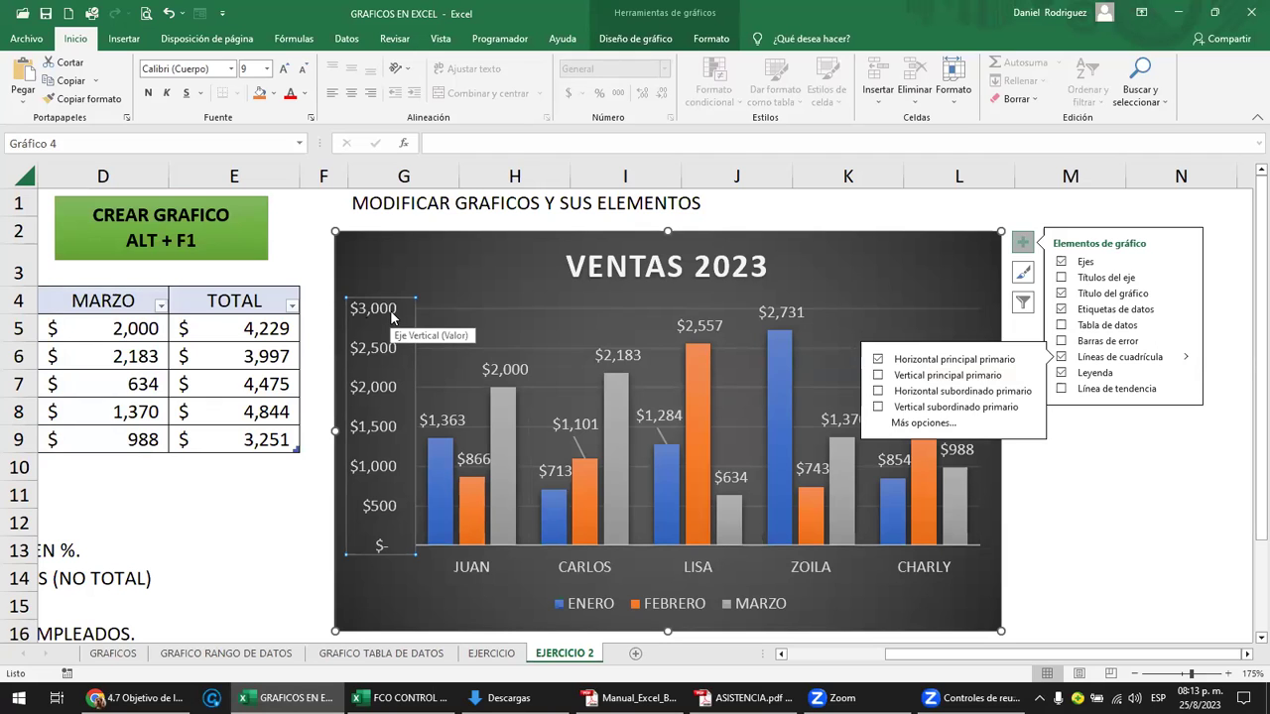
pyautogui.click(943, 282)
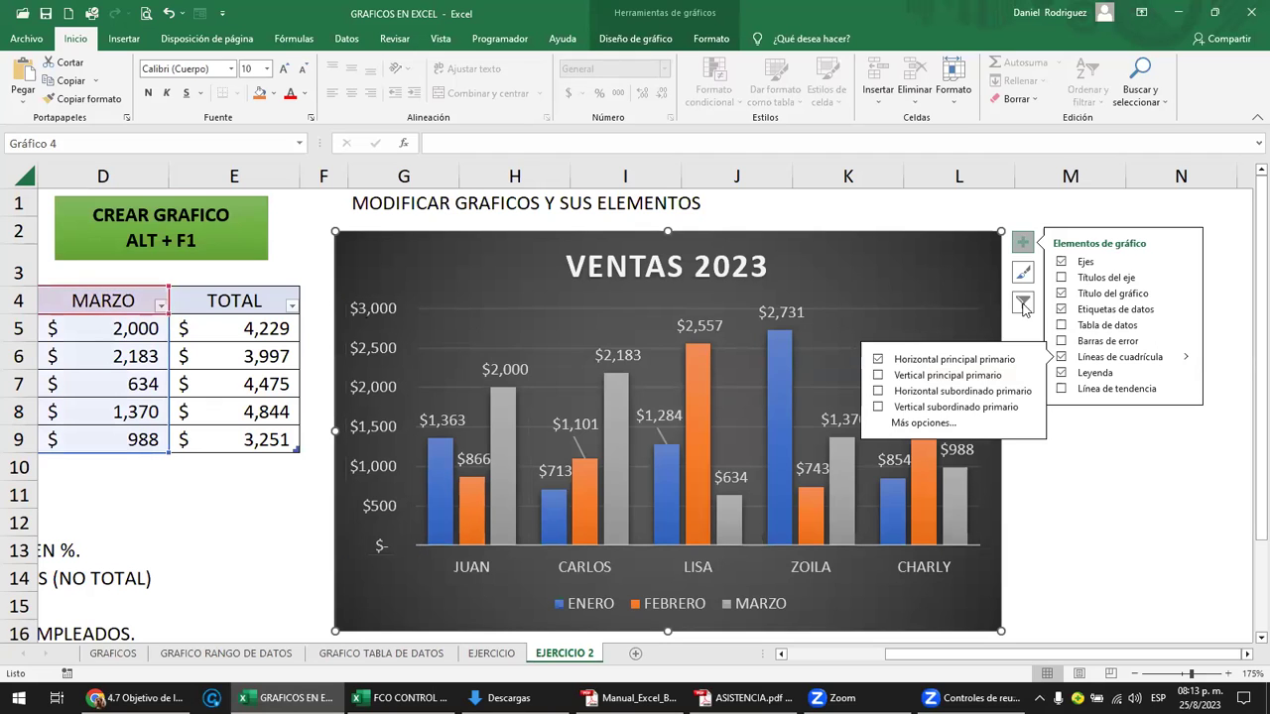
pyautogui.click(878, 360)
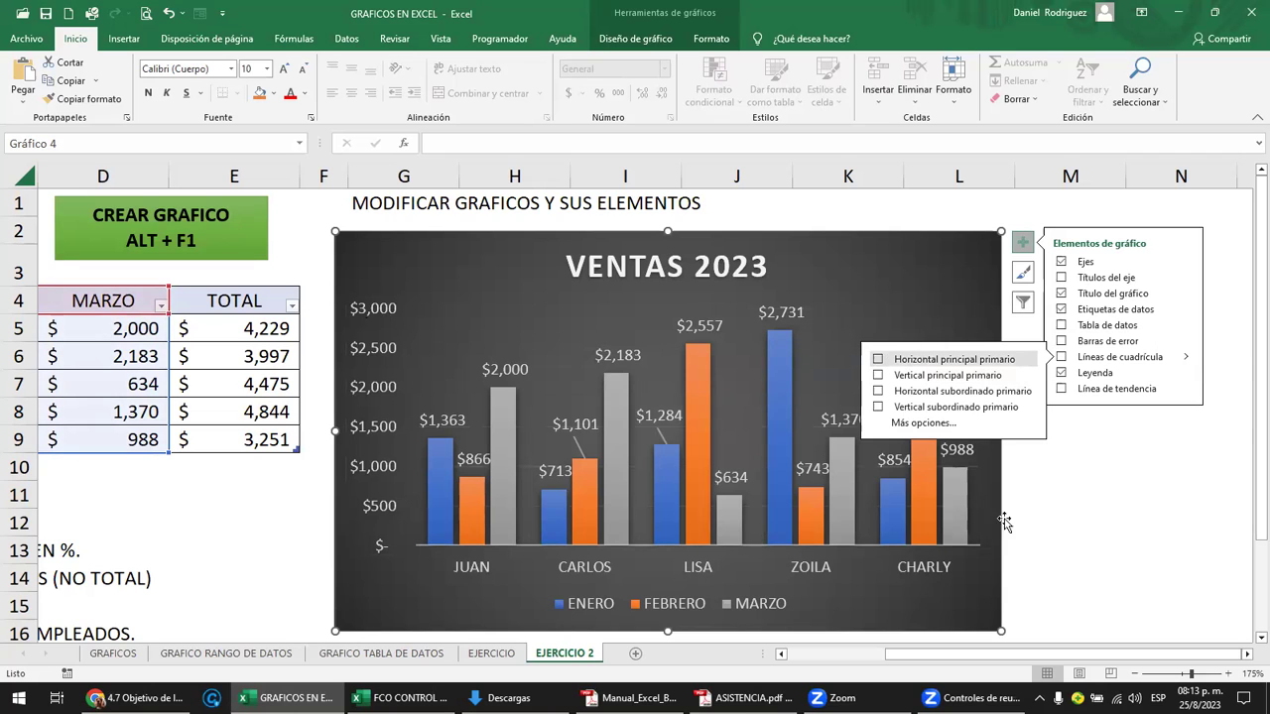
pyautogui.click(1079, 519)
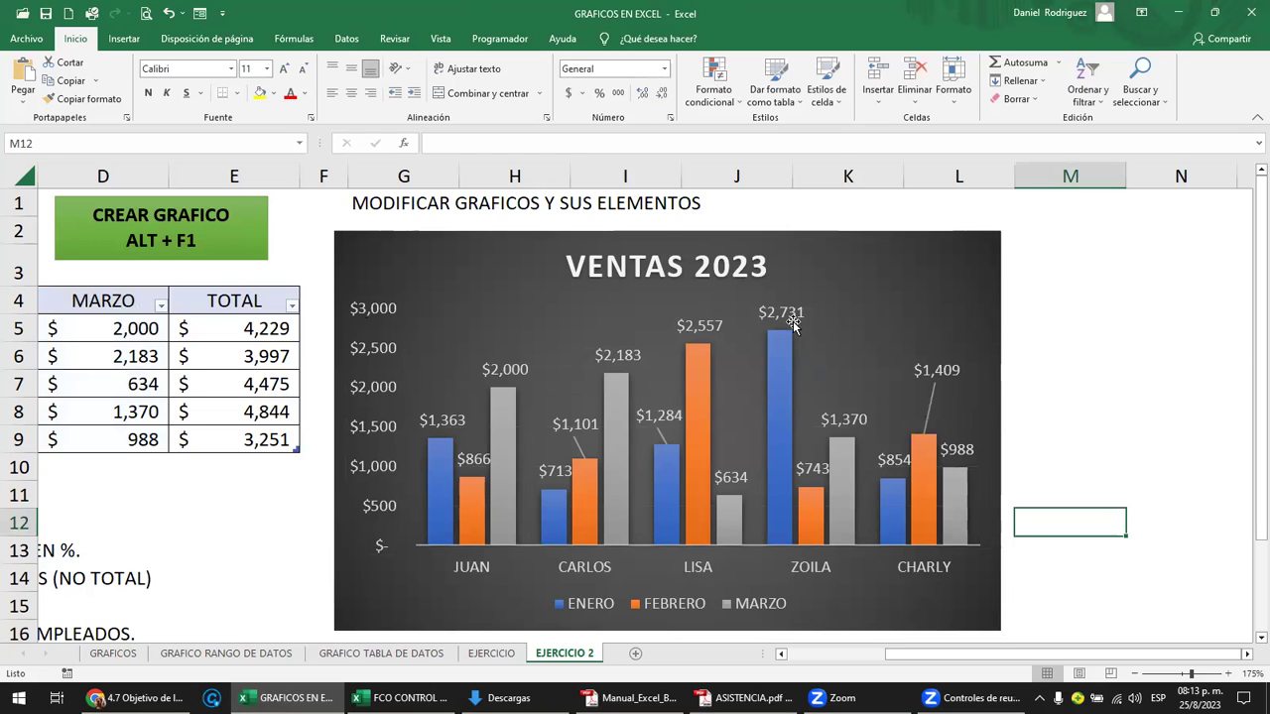
# - Delete the ENERO labels, then toggle Etiquetas de datos off and on for every bar
pyautogui.click(782, 316)
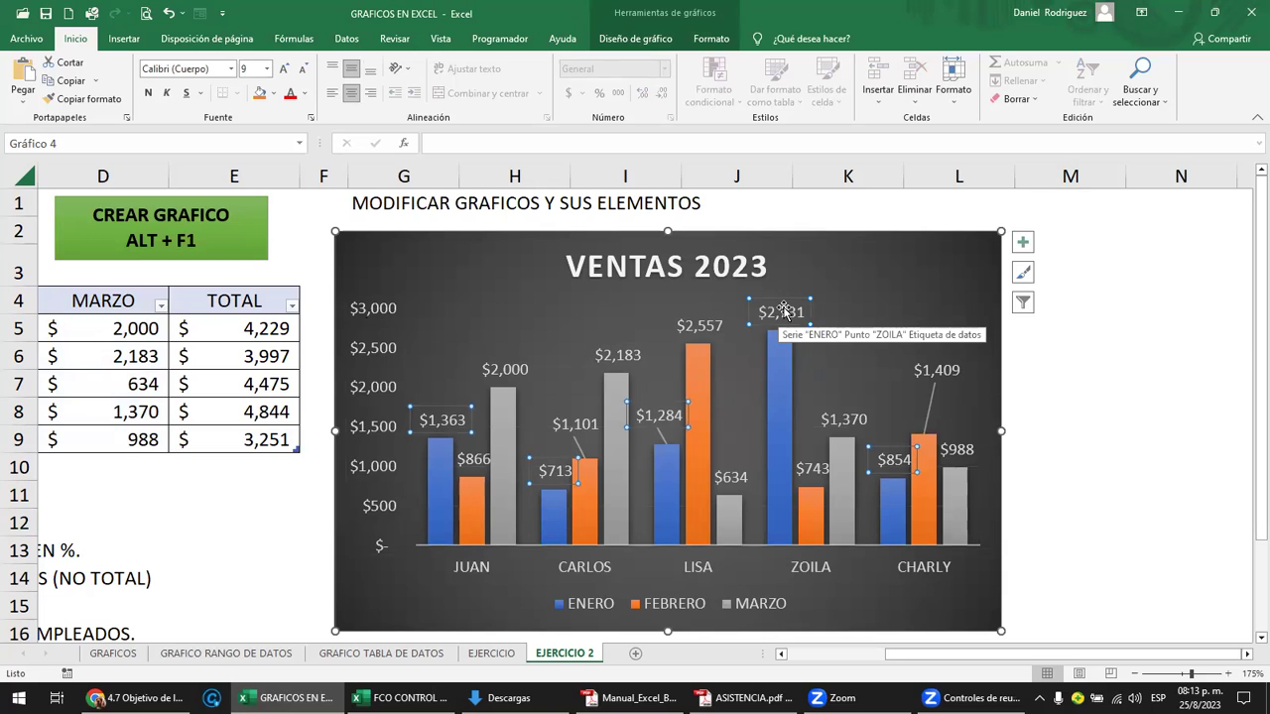
pyautogui.click(1022, 242)
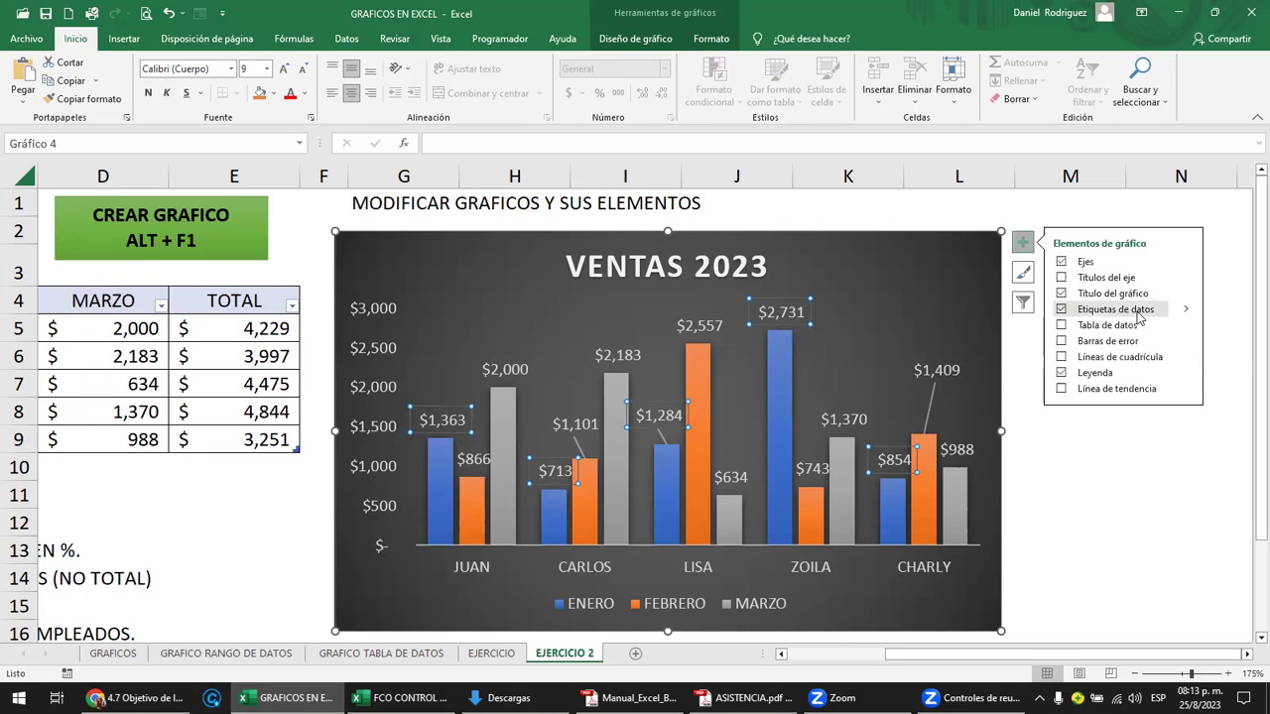
pyautogui.press('Delete')
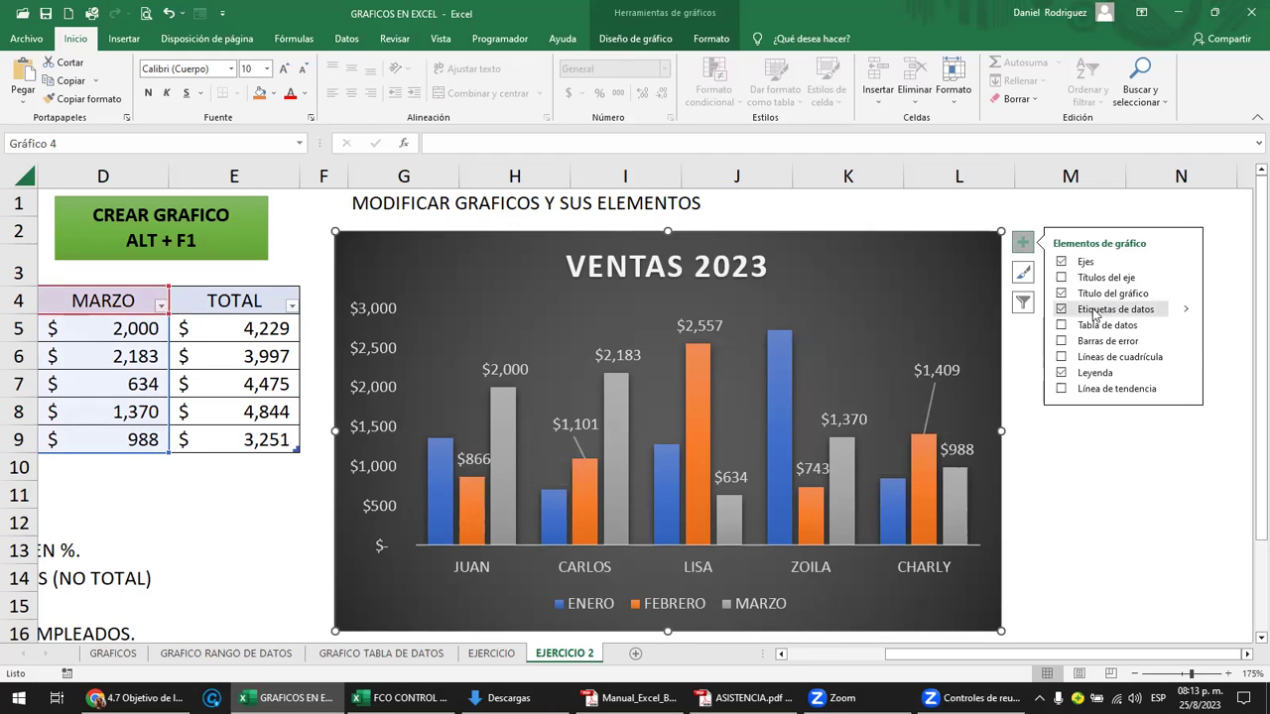
pyautogui.click(1060, 310)
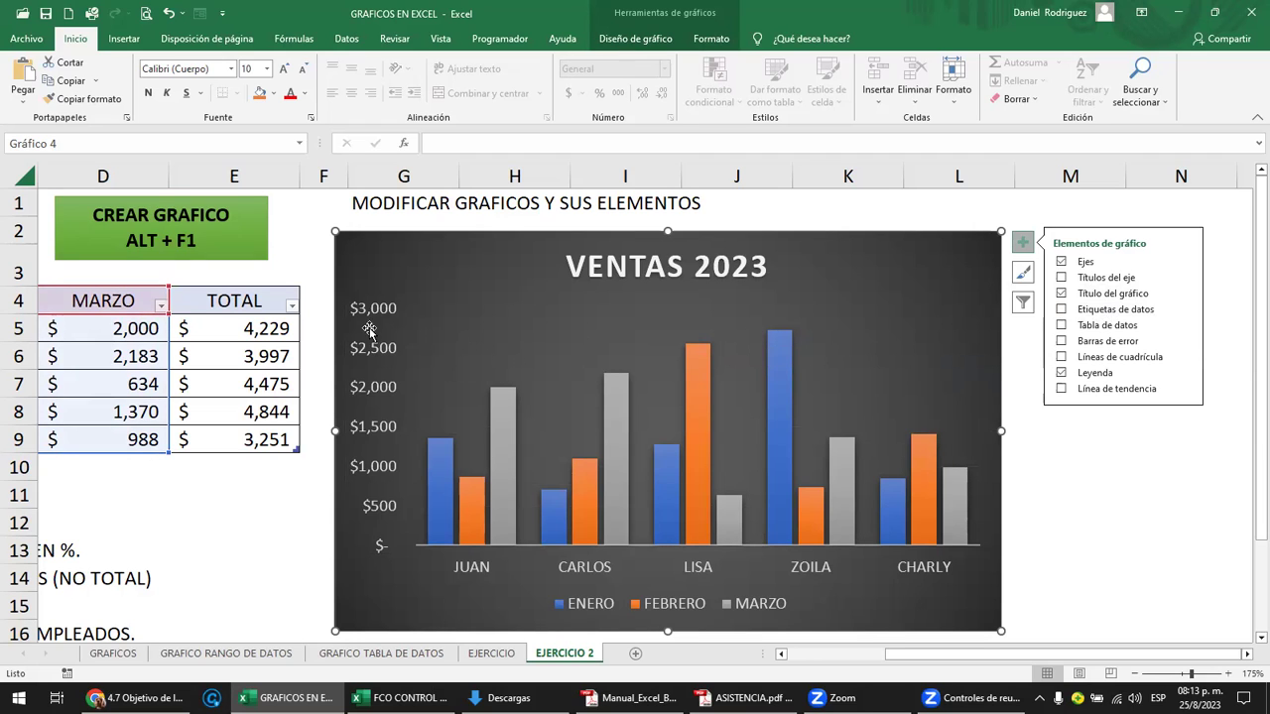
pyautogui.click(1116, 309)
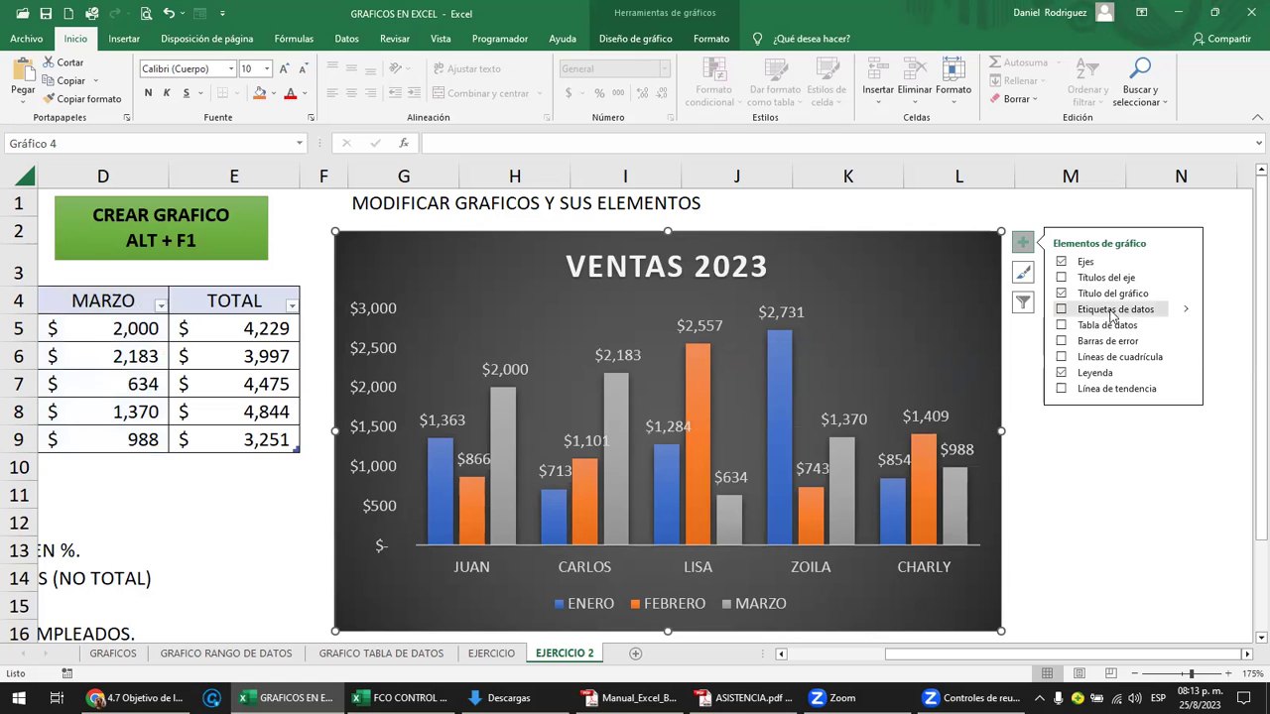
pyautogui.click(1162, 459)
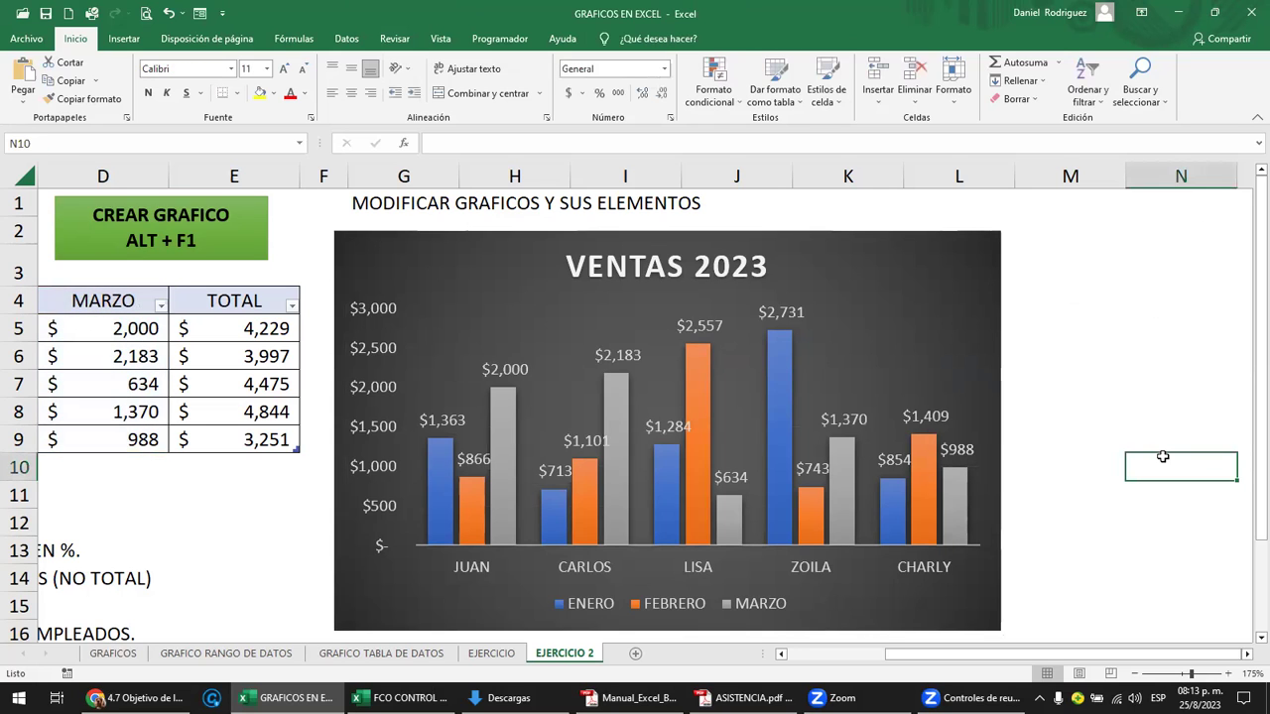
pyautogui.click(969, 262)
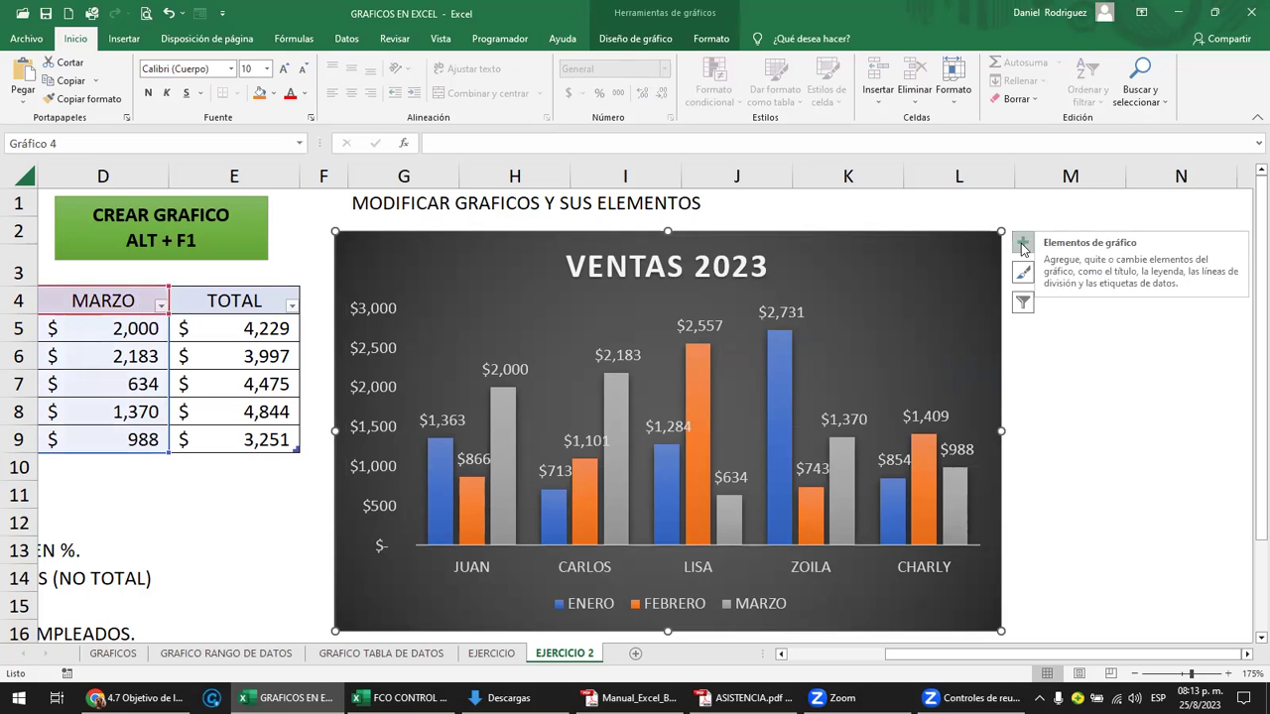
pyautogui.click(1022, 244)
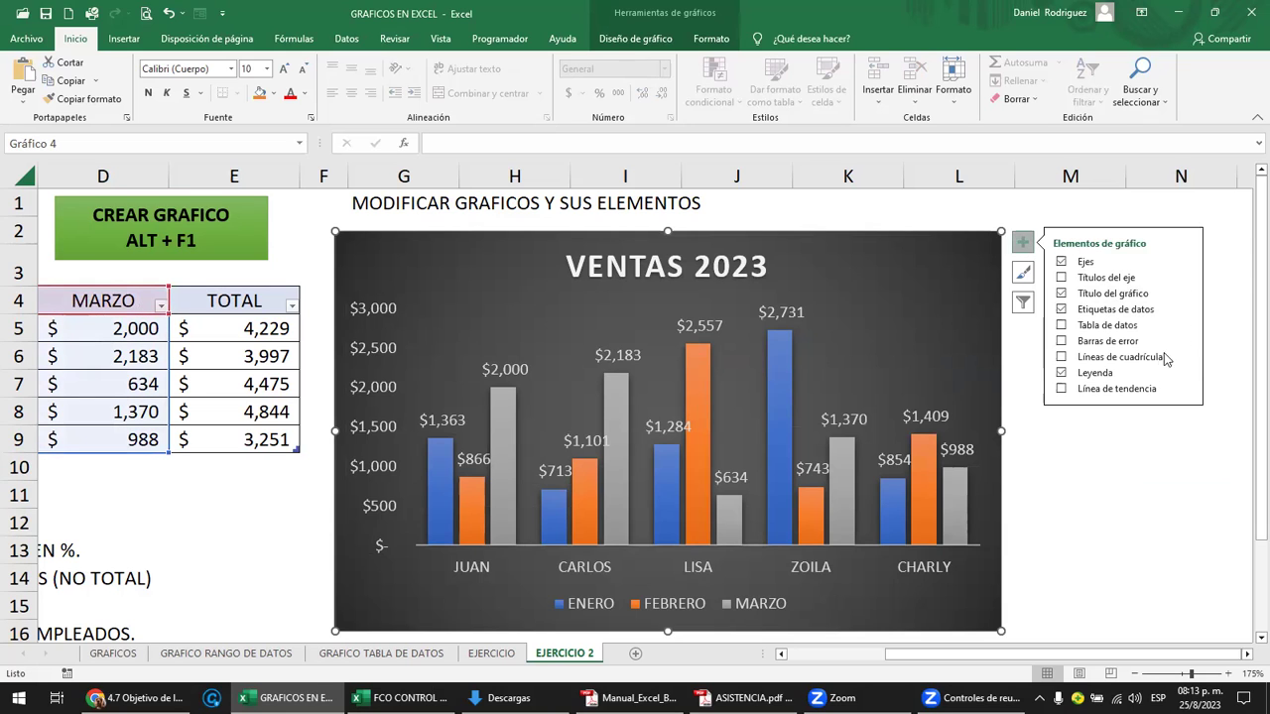
pyautogui.click(1103, 391)
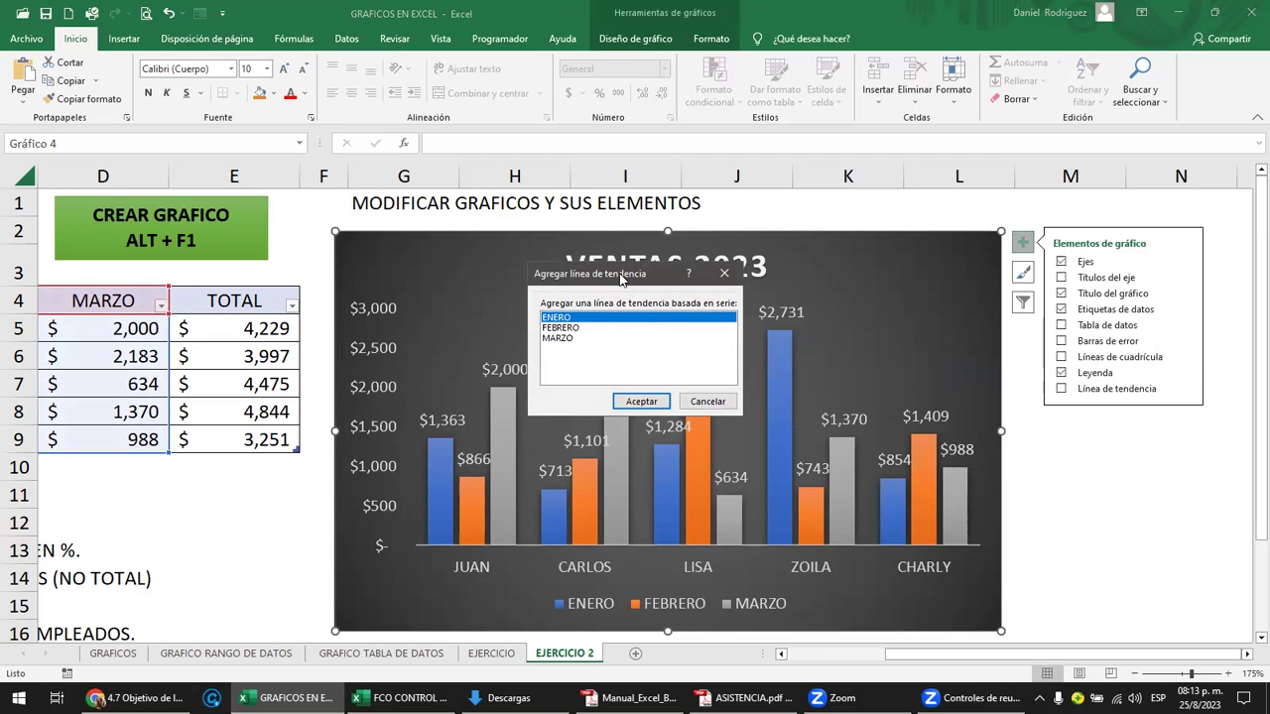
pyautogui.moveTo(621, 279); pyautogui.dragTo(844, 291)
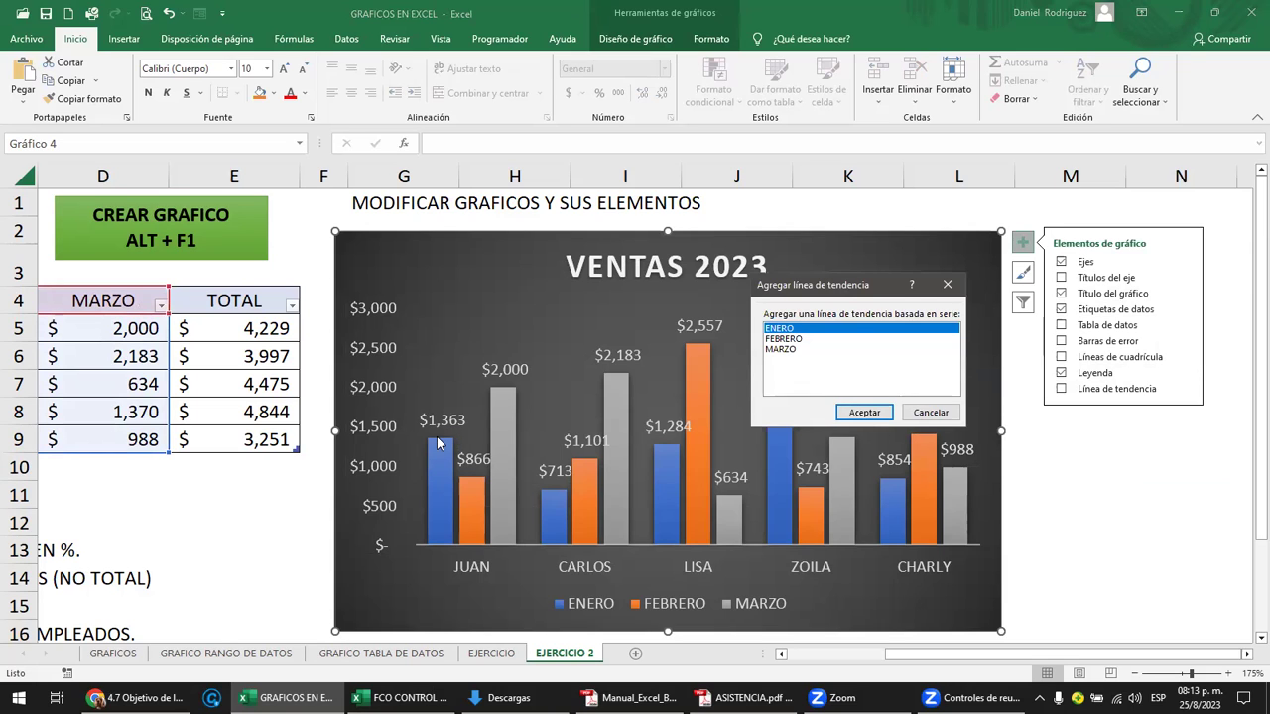
pyautogui.click(860, 412)
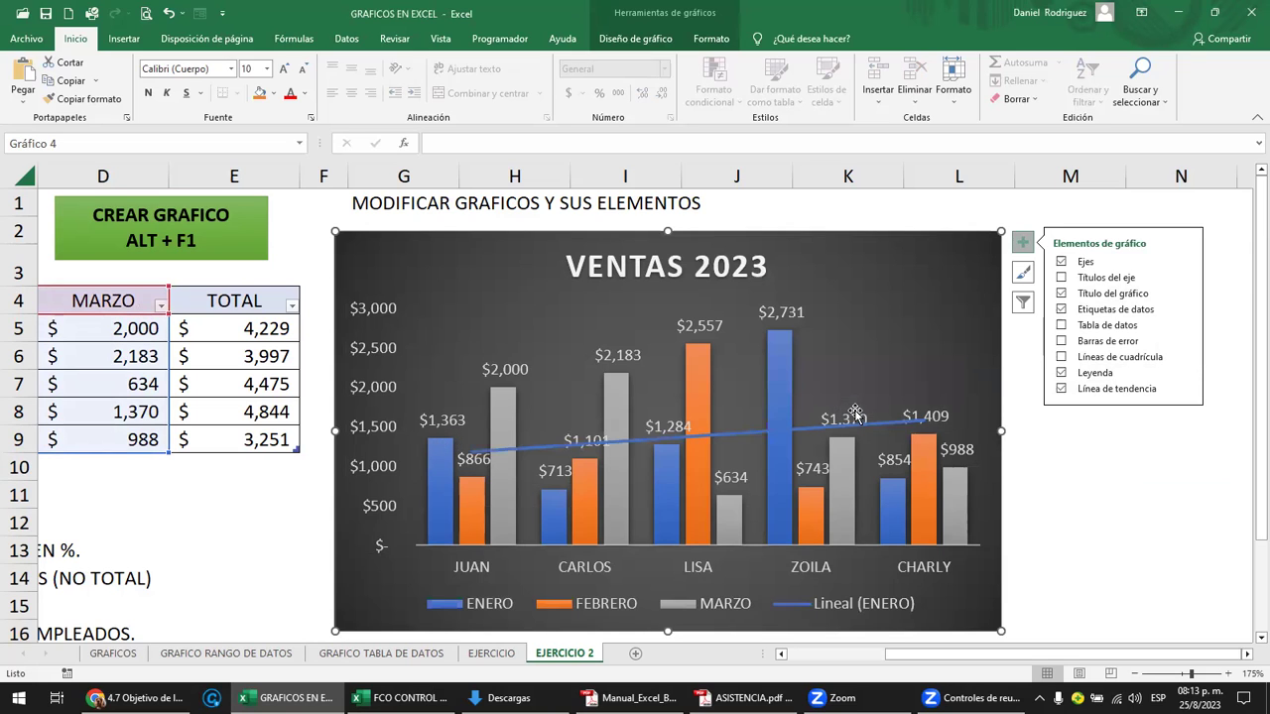
pyautogui.moveTo(474, 456)
pyautogui.click(1061, 390)
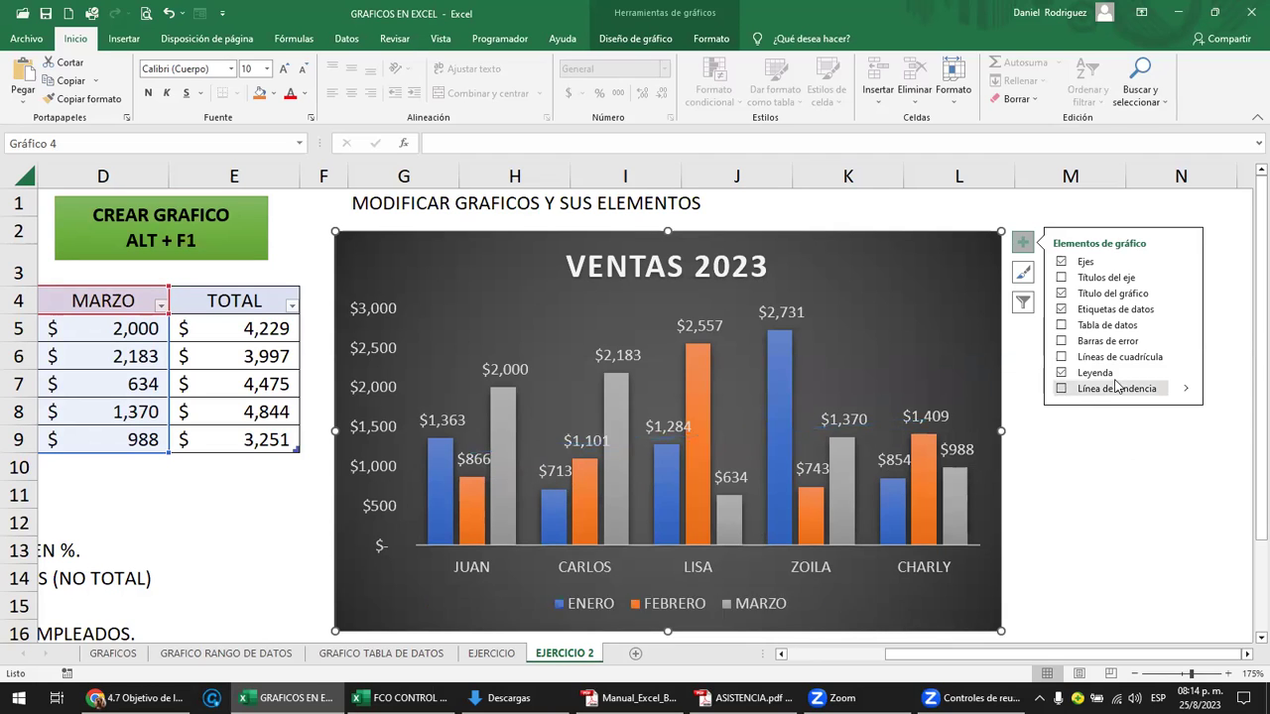
pyautogui.click(1186, 389)
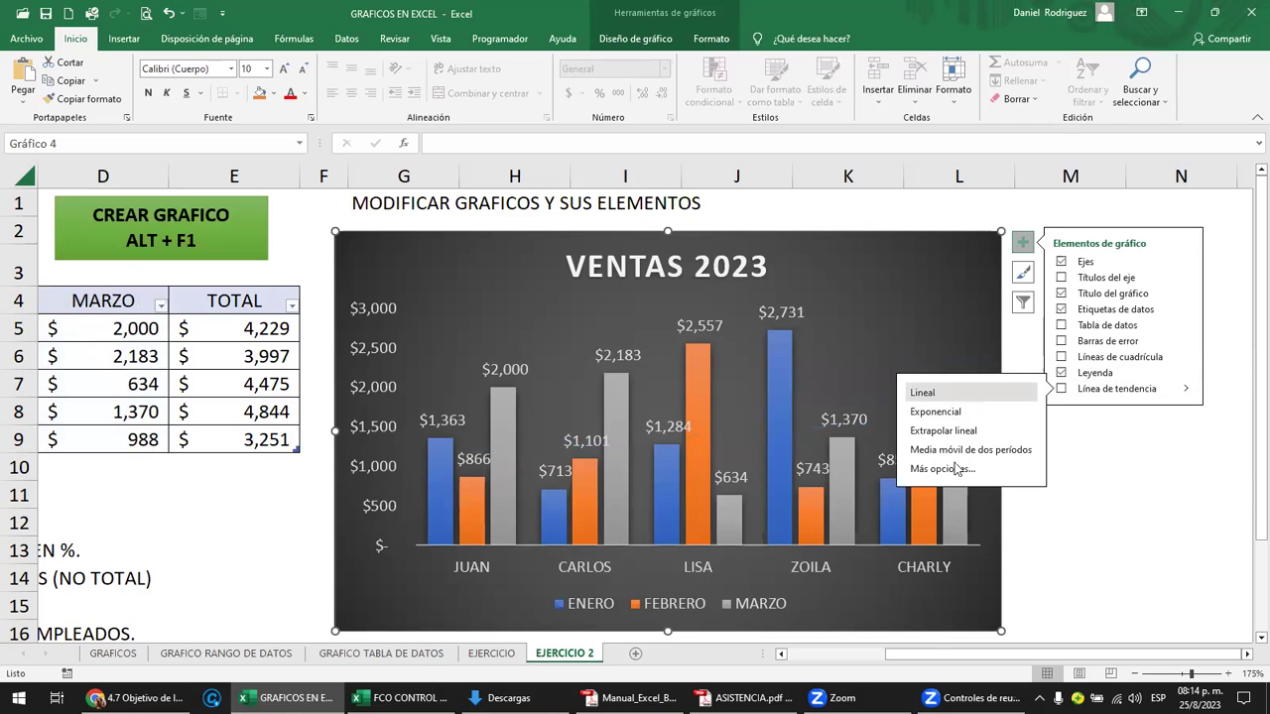
pyautogui.click(928, 397)
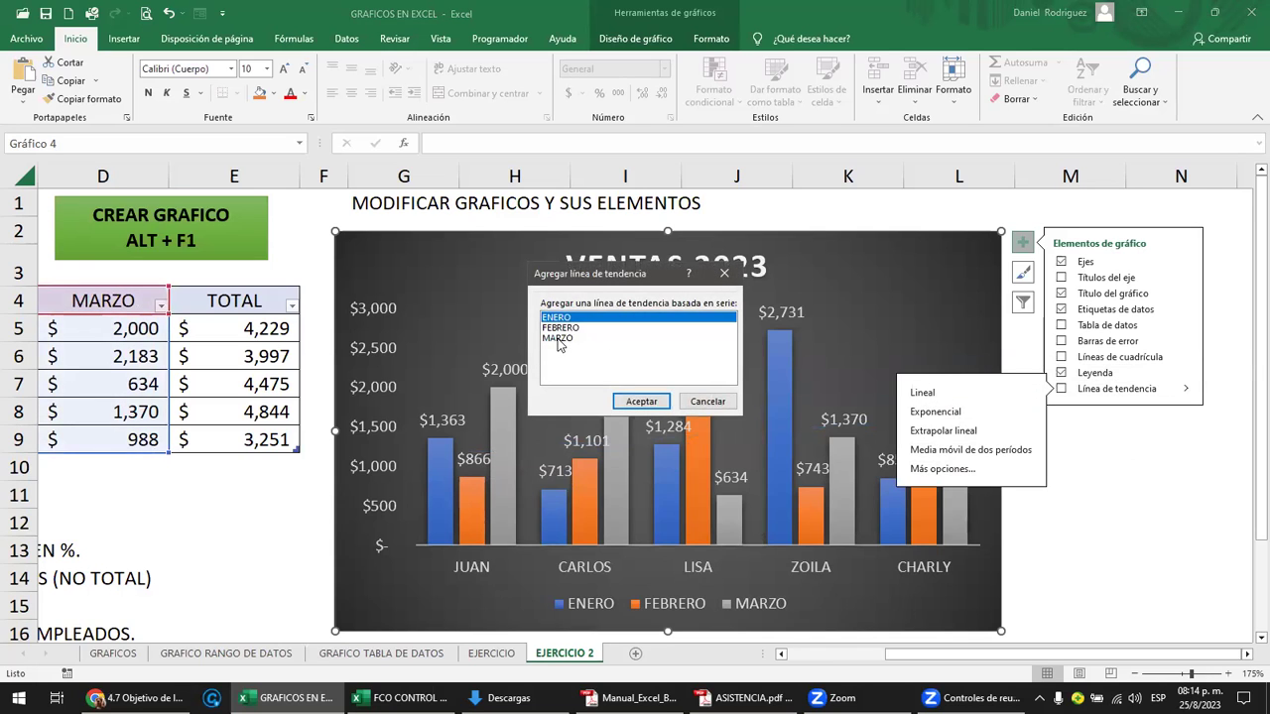
pyautogui.click(558, 339)
pyautogui.click(631, 401)
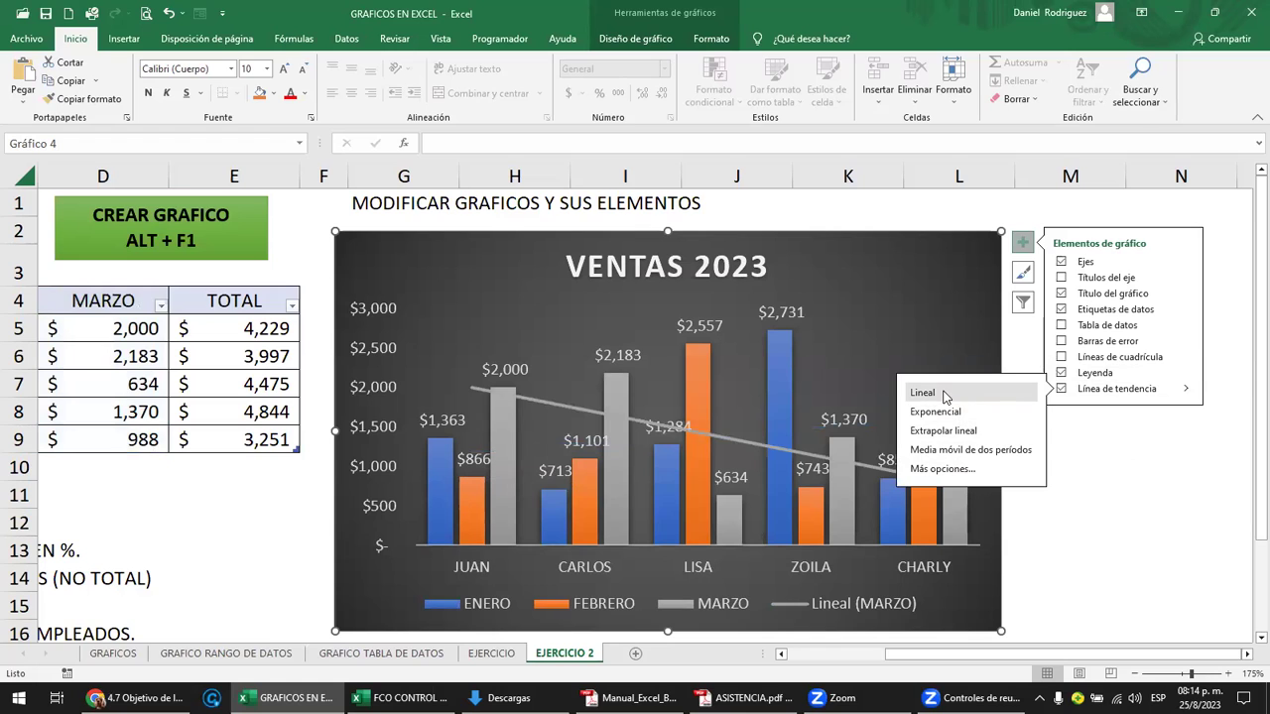
pyautogui.click(1062, 389)
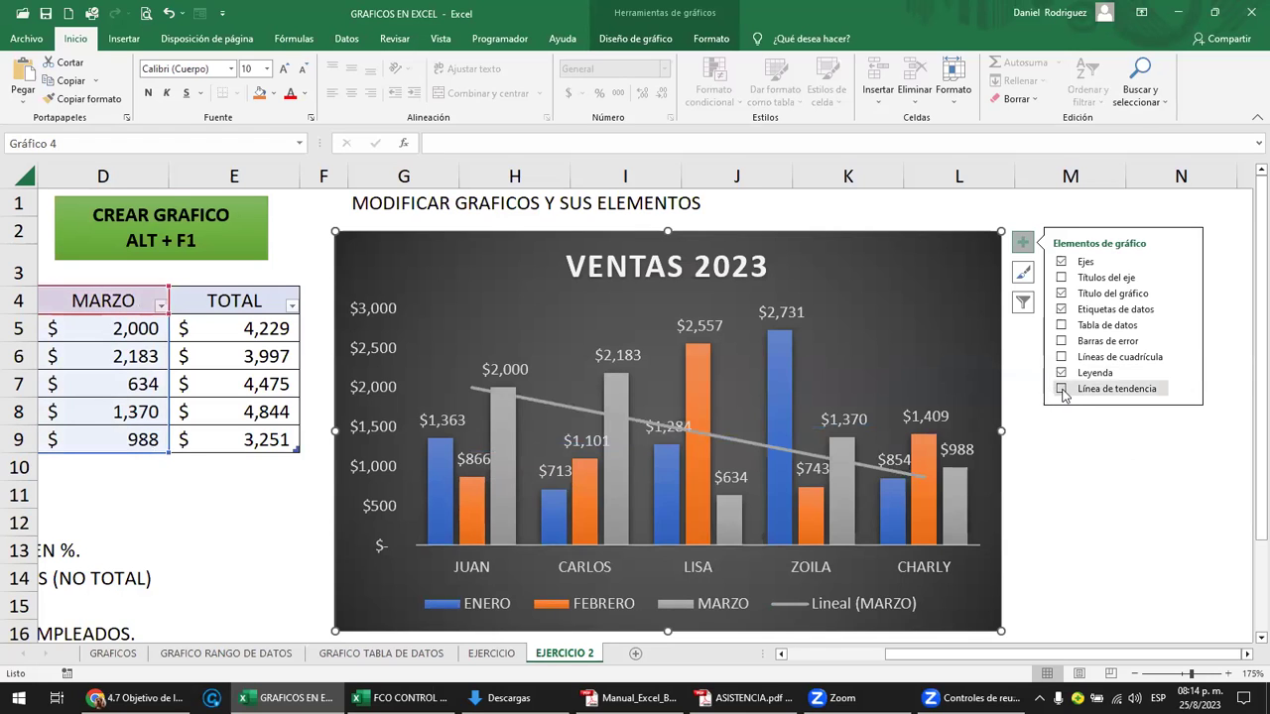
pyautogui.click(1048, 450)
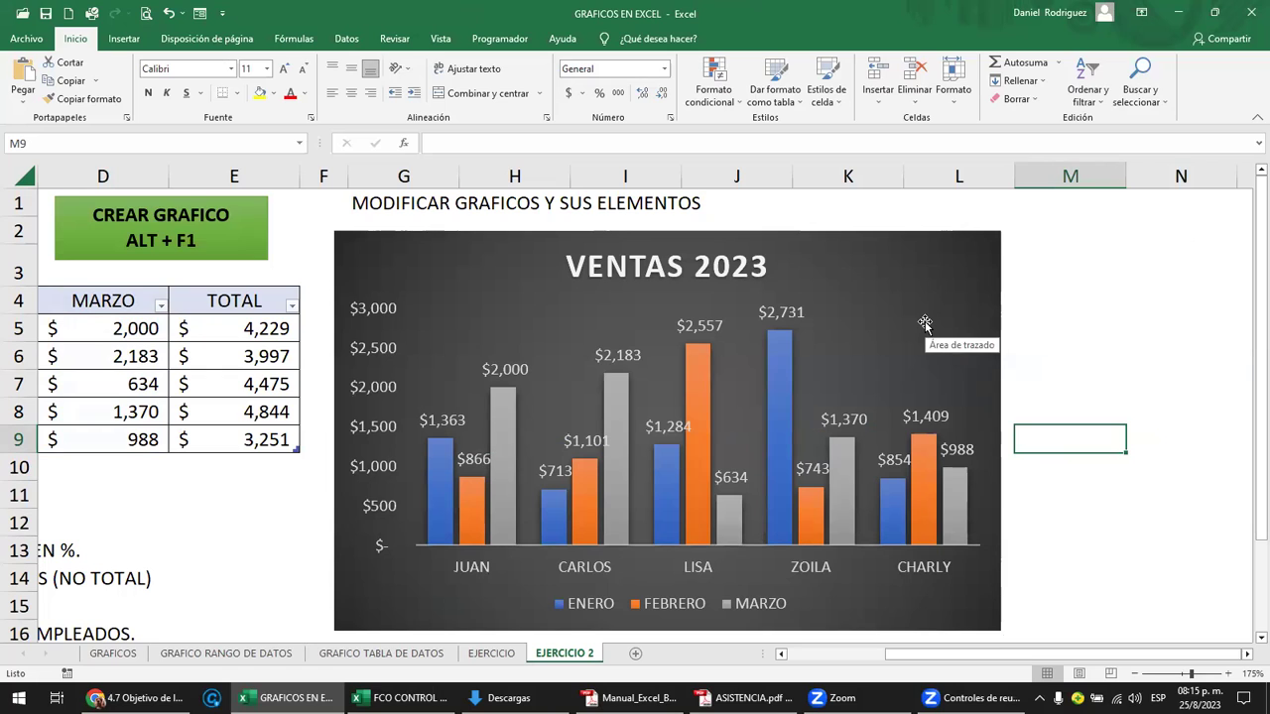
# - Turn Ejes off, then re-enable the Vertical primario and Horizontal primario axes
pyautogui.click(959, 258)
pyautogui.click(1023, 245)
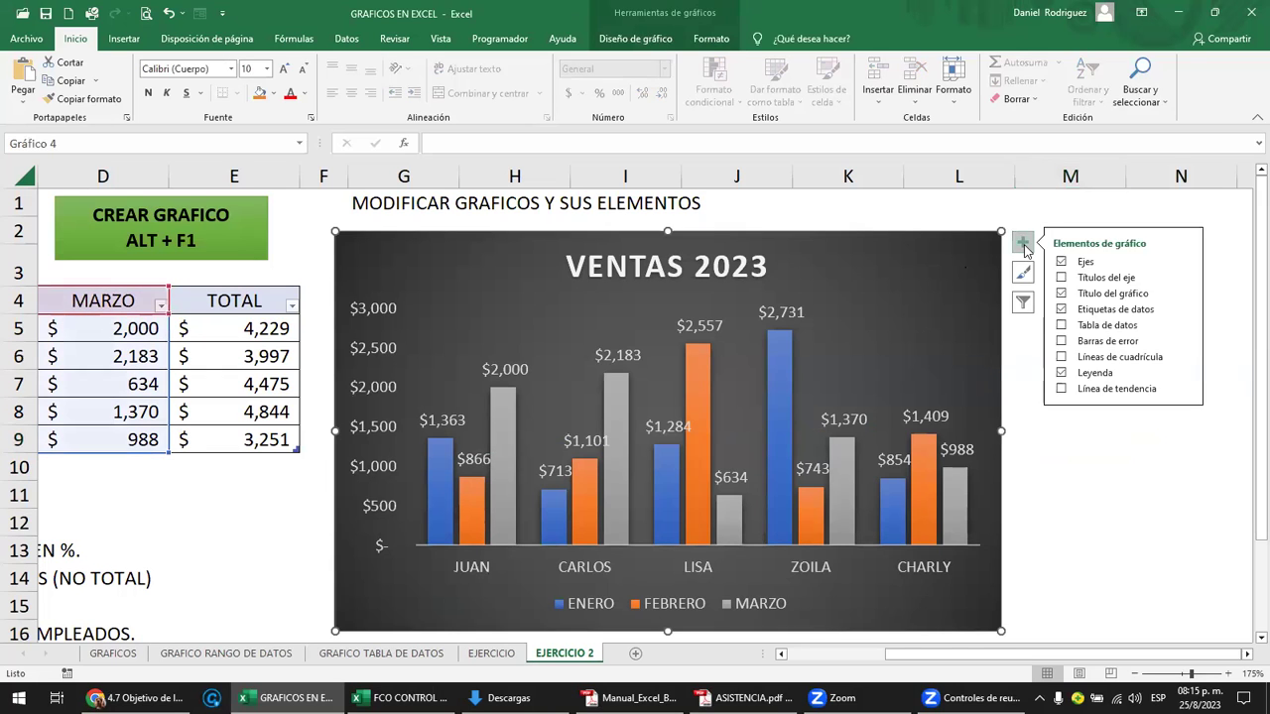
pyautogui.click(1061, 262)
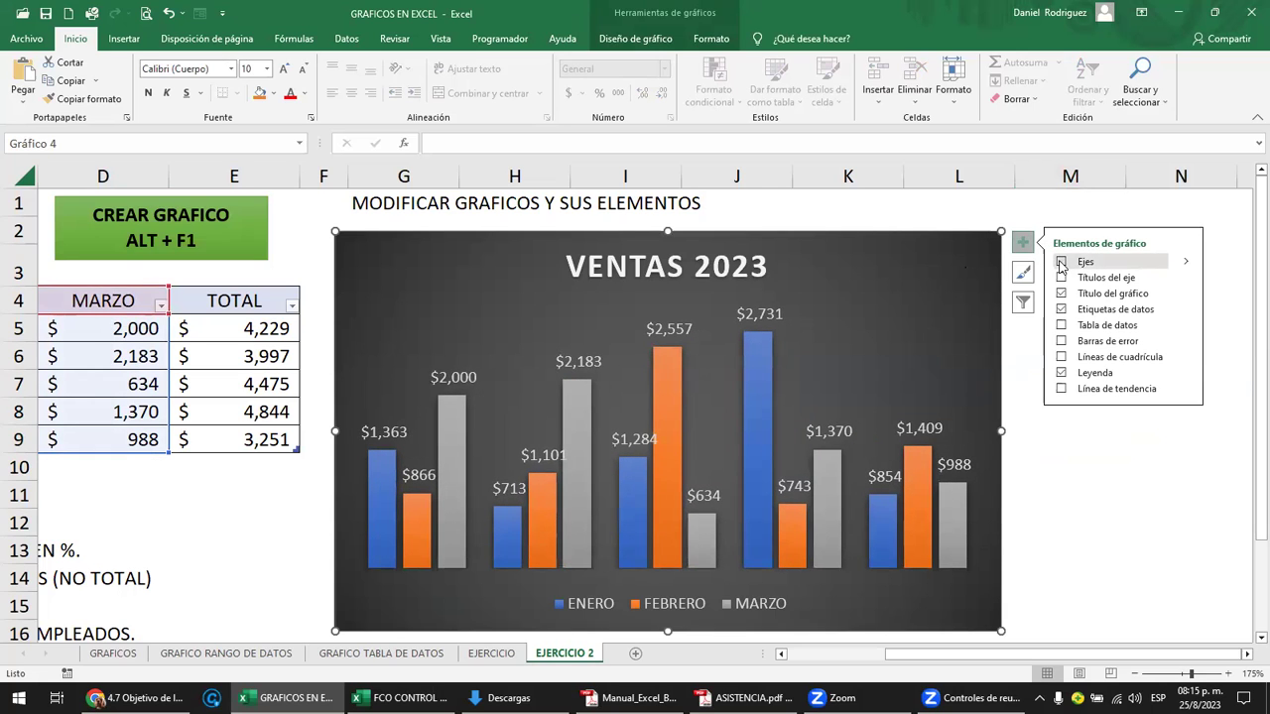
pyautogui.click(1185, 262)
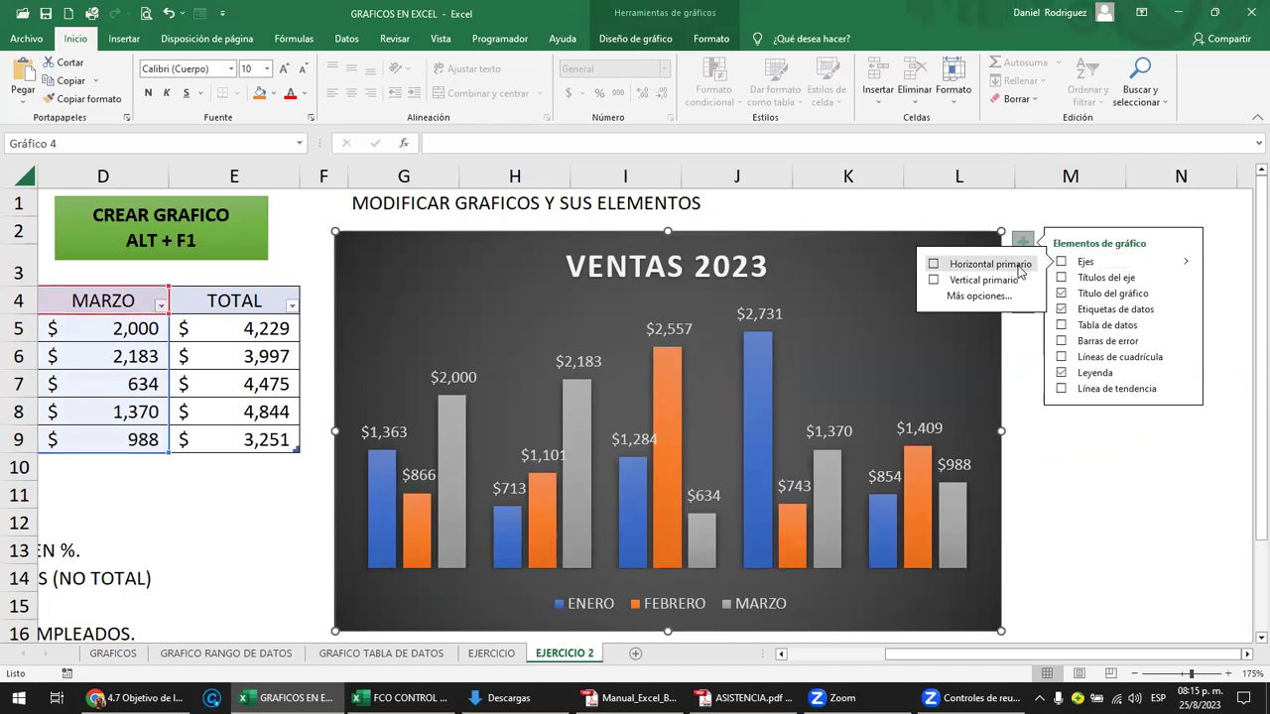
pyautogui.click(1019, 266)
pyautogui.click(1019, 276)
pyautogui.click(986, 282)
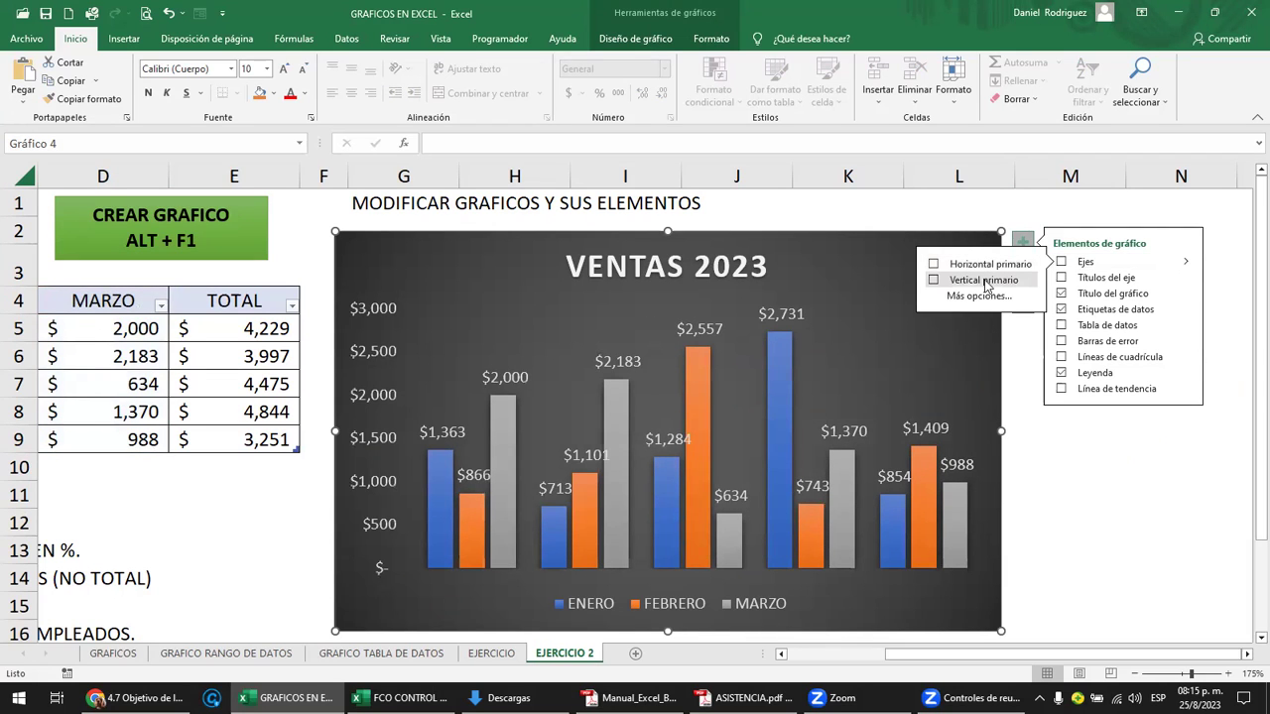
pyautogui.click(933, 264)
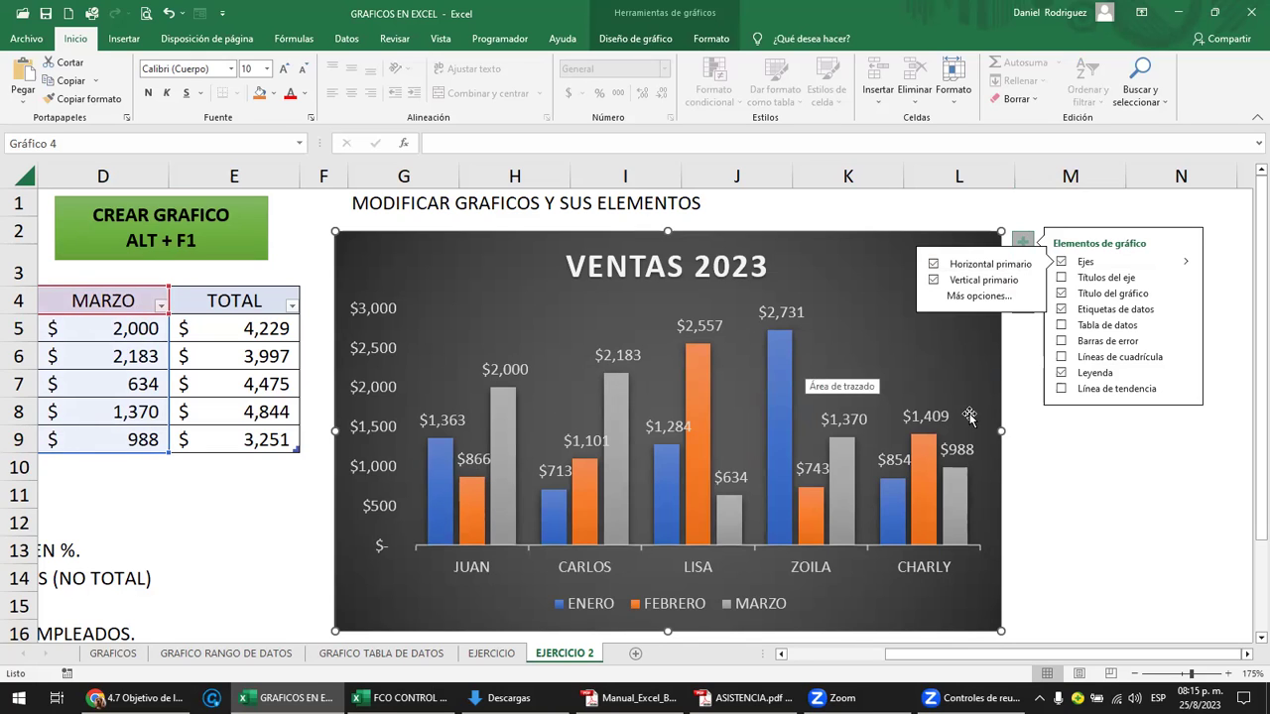
# - Add axis titles and name the horizontal axis title VENDEDORES
pyautogui.click(1073, 281)
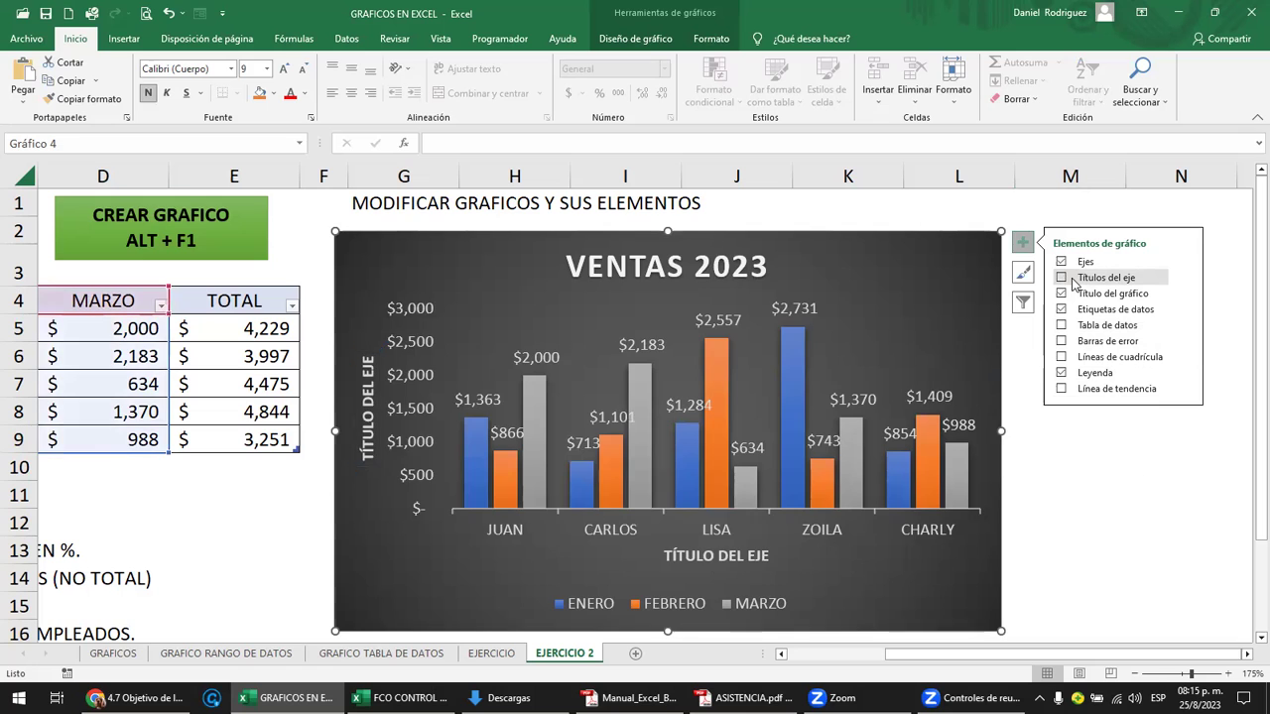
pyautogui.click(1061, 280)
pyautogui.click(1061, 279)
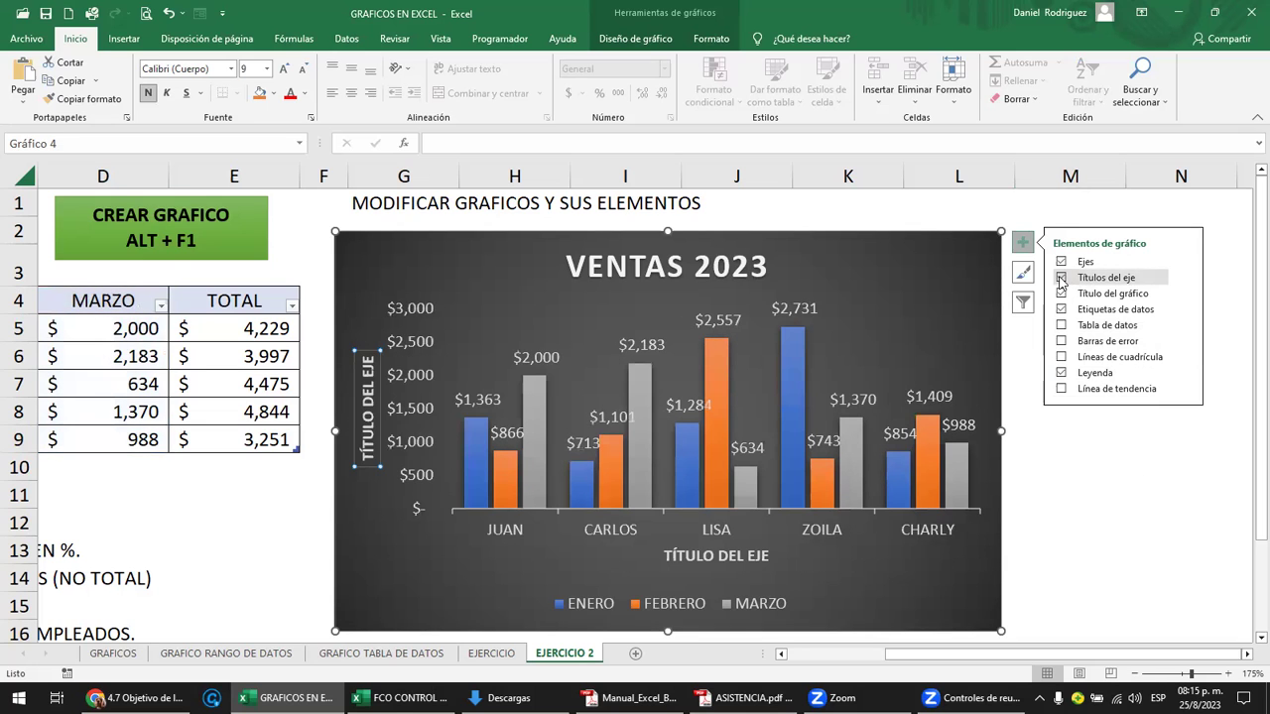
pyautogui.click(1060, 280)
pyautogui.click(1061, 280)
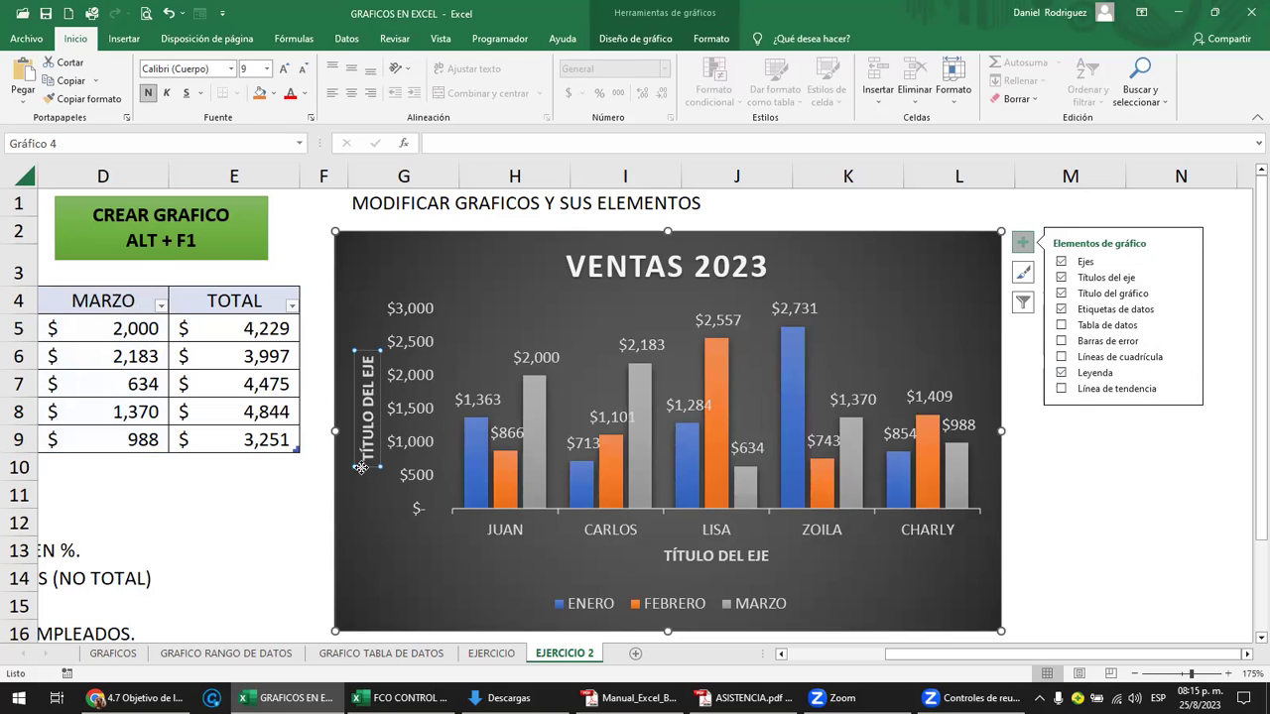
pyautogui.click(740, 561)
pyautogui.click(670, 553)
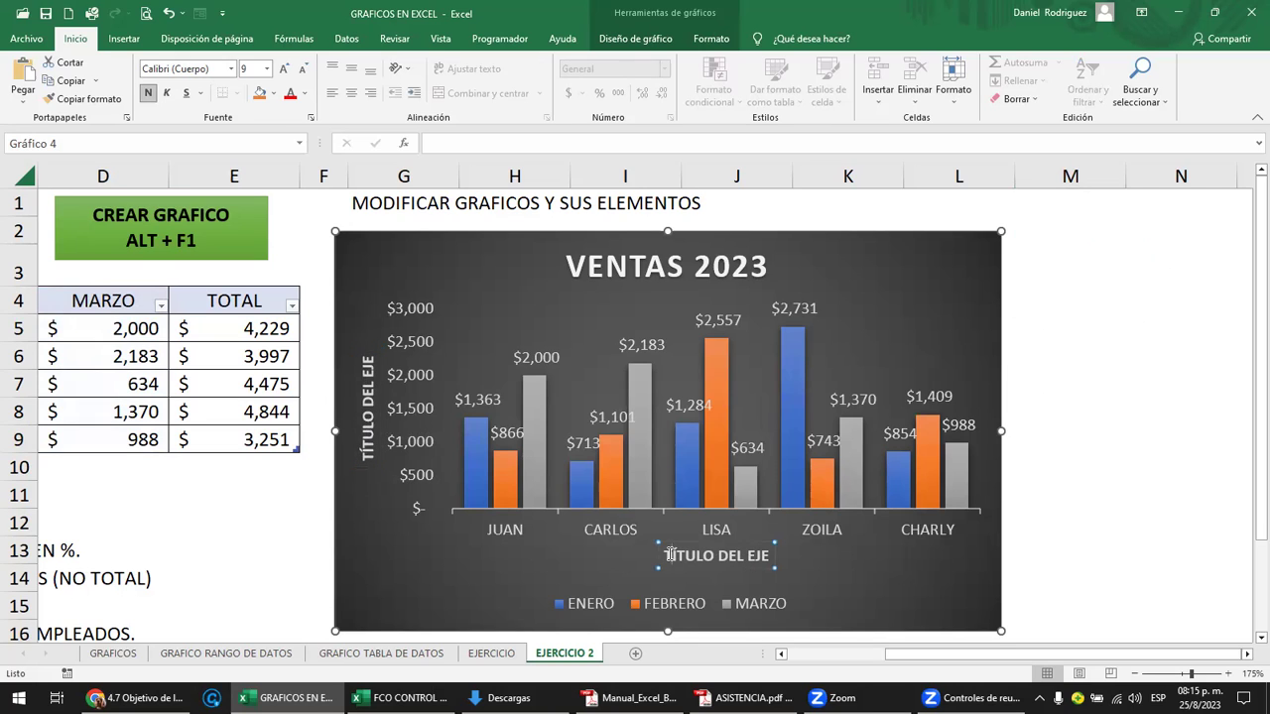
pyautogui.write('VENDEDORES')
pyautogui.press('Delete')
pyautogui.press('Delete')
pyautogui.press('Delete')
pyautogui.press('Delete')
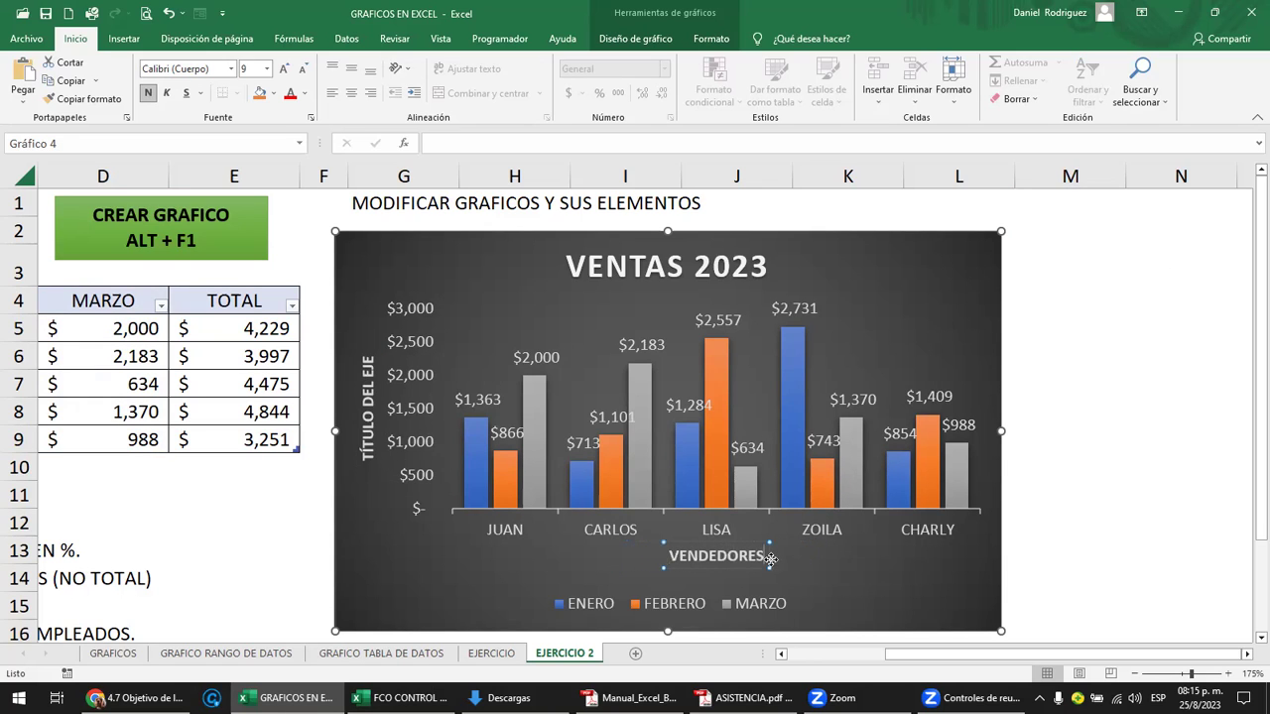
# - Switch Títulos del eje off so both axis titles disappear
pyautogui.click(365, 402)
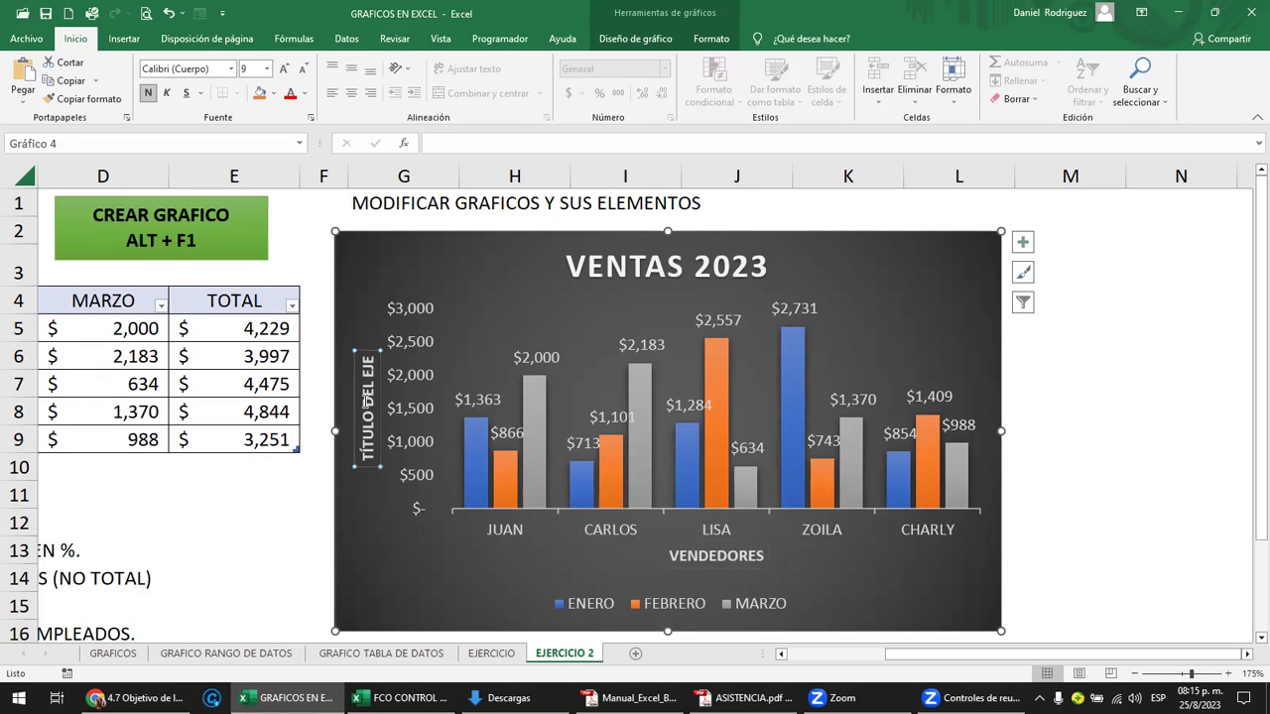
pyautogui.click(682, 559)
pyautogui.click(1022, 242)
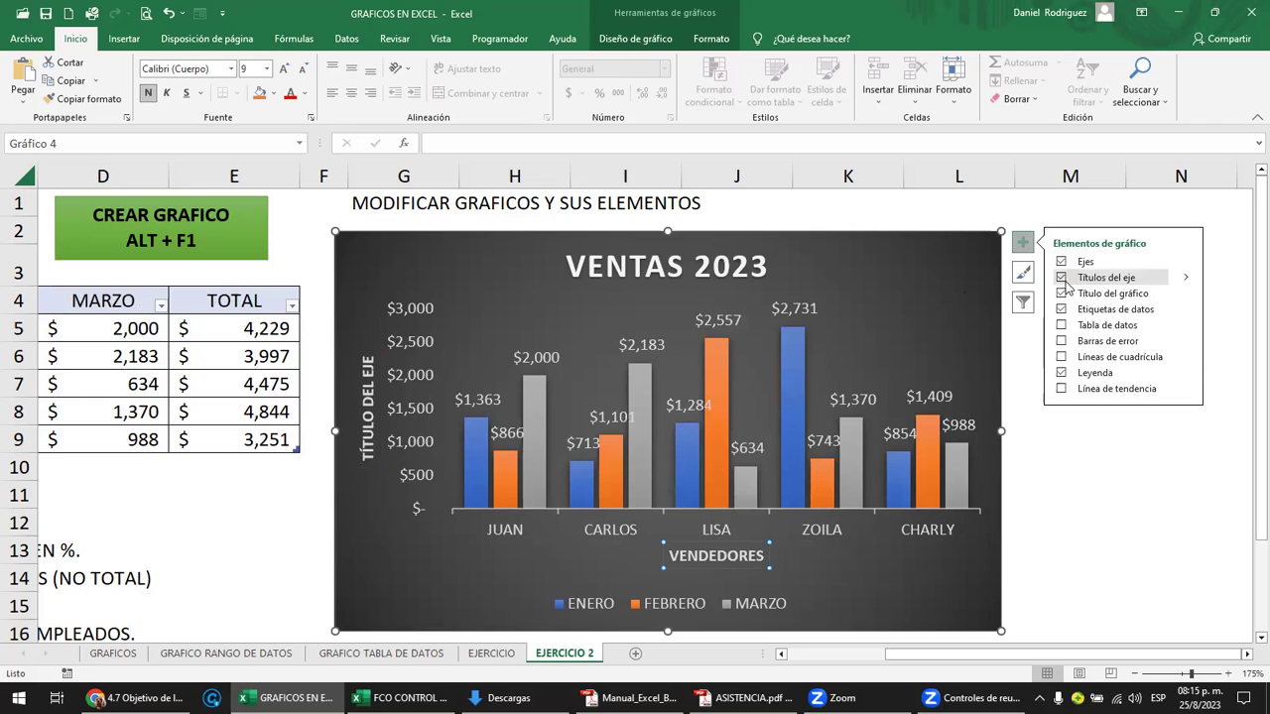
pyautogui.click(1064, 280)
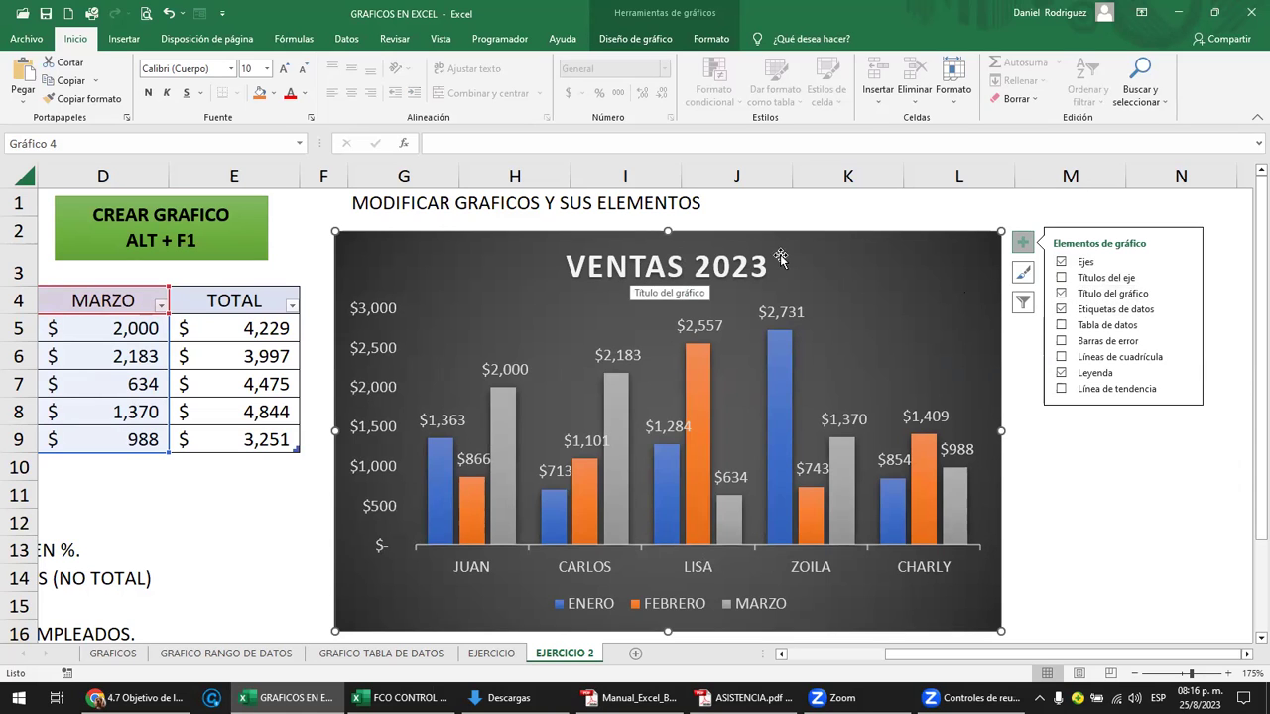
pyautogui.click(1118, 331)
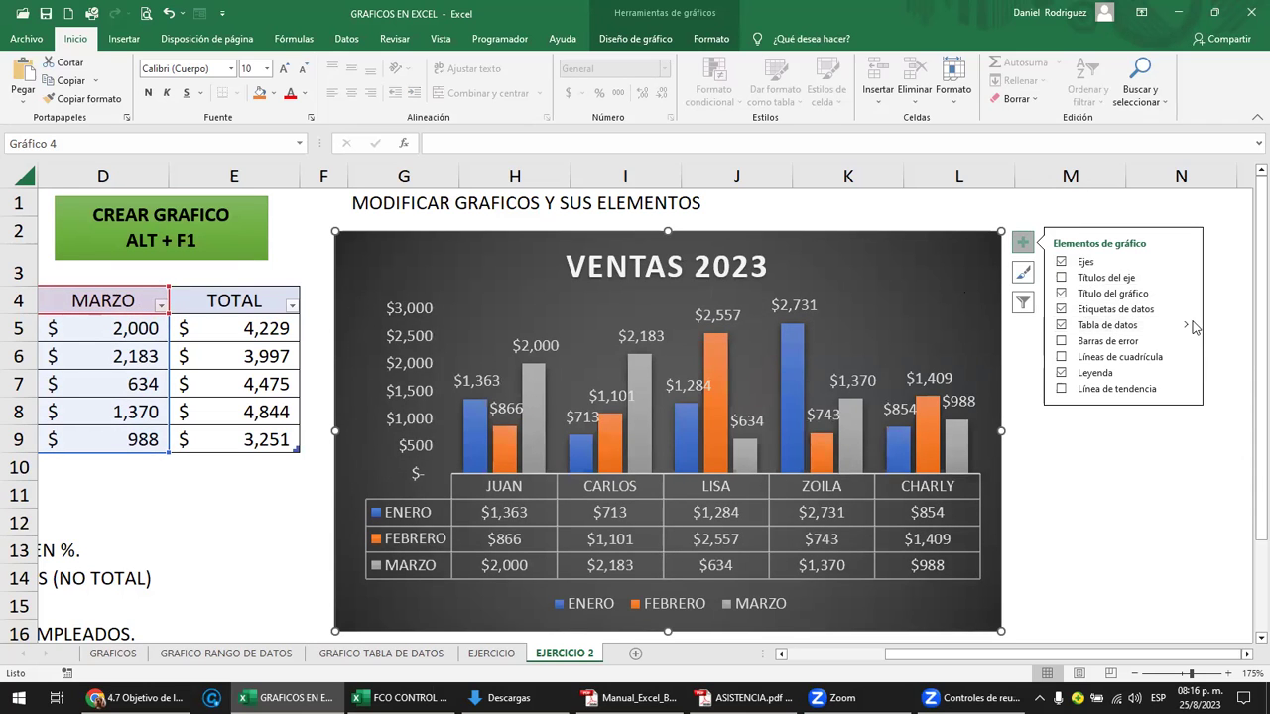
pyautogui.moveTo(1187, 327)
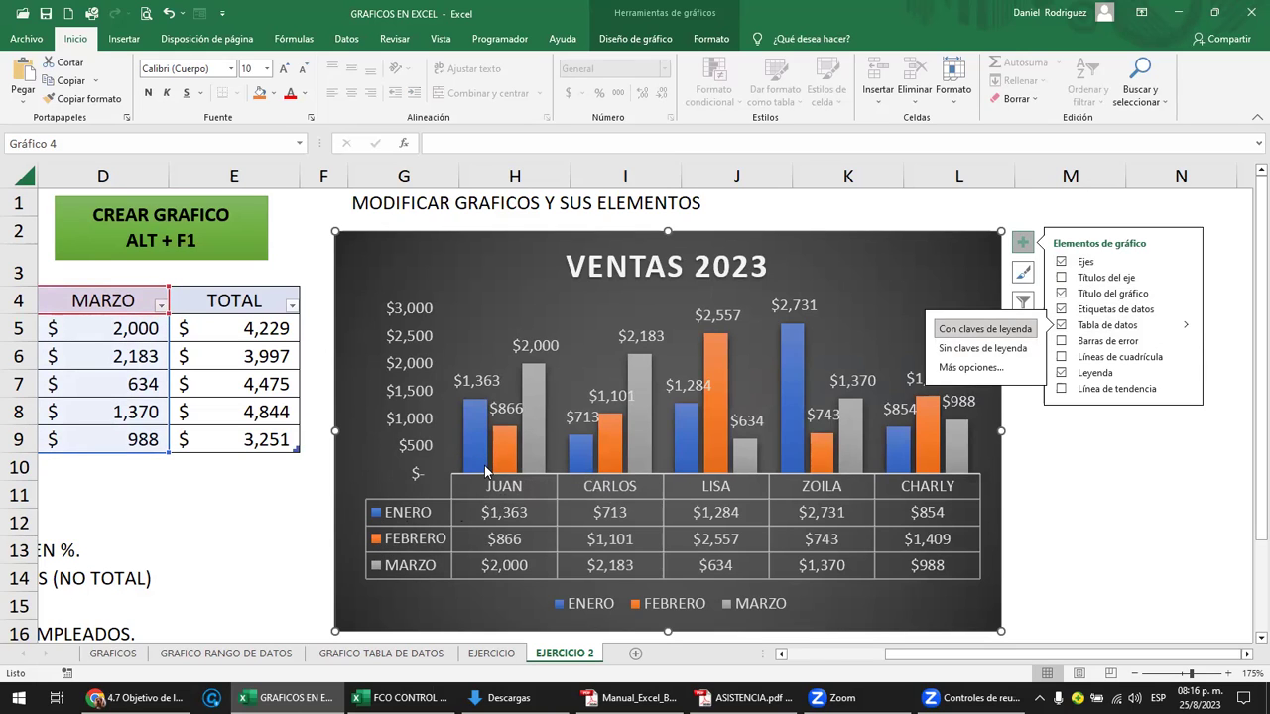
pyautogui.click(982, 348)
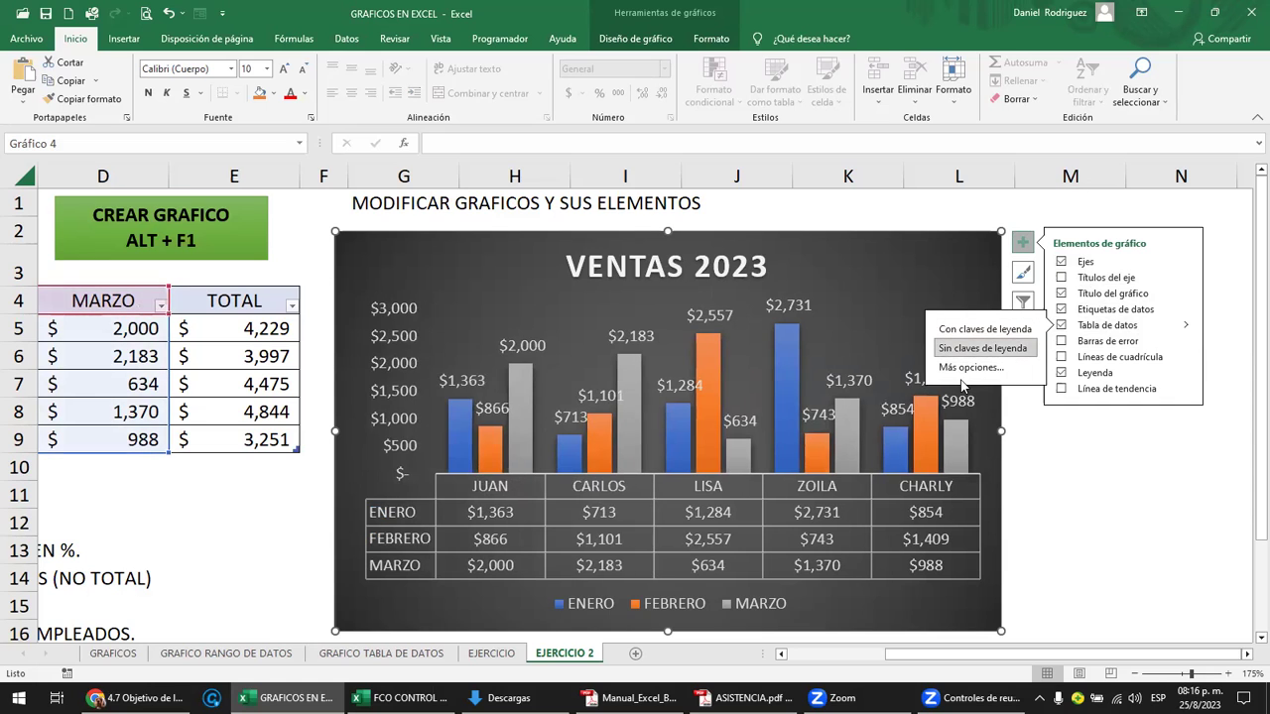
pyautogui.click(1061, 325)
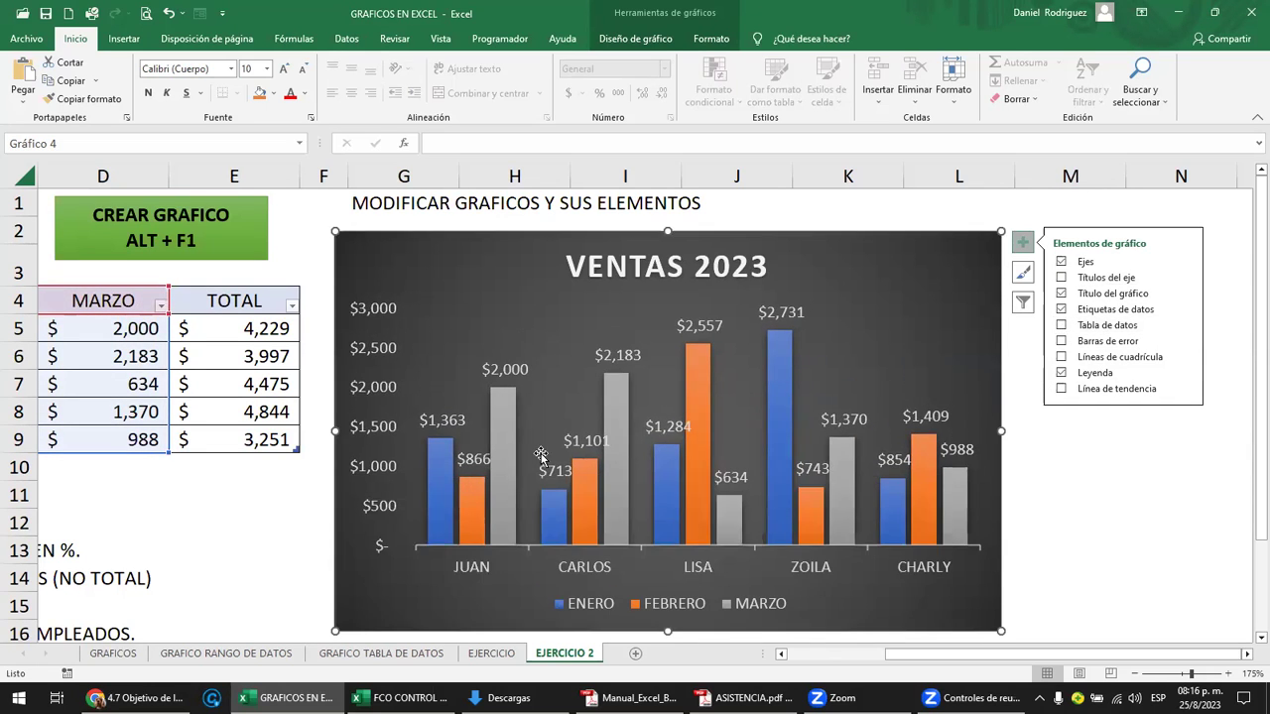
# - Add a legend on the chart's right side (Leyenda > Derecha)
pyautogui.moveTo(946, 493)
pyautogui.click(635, 39)
pyautogui.click(49, 87)
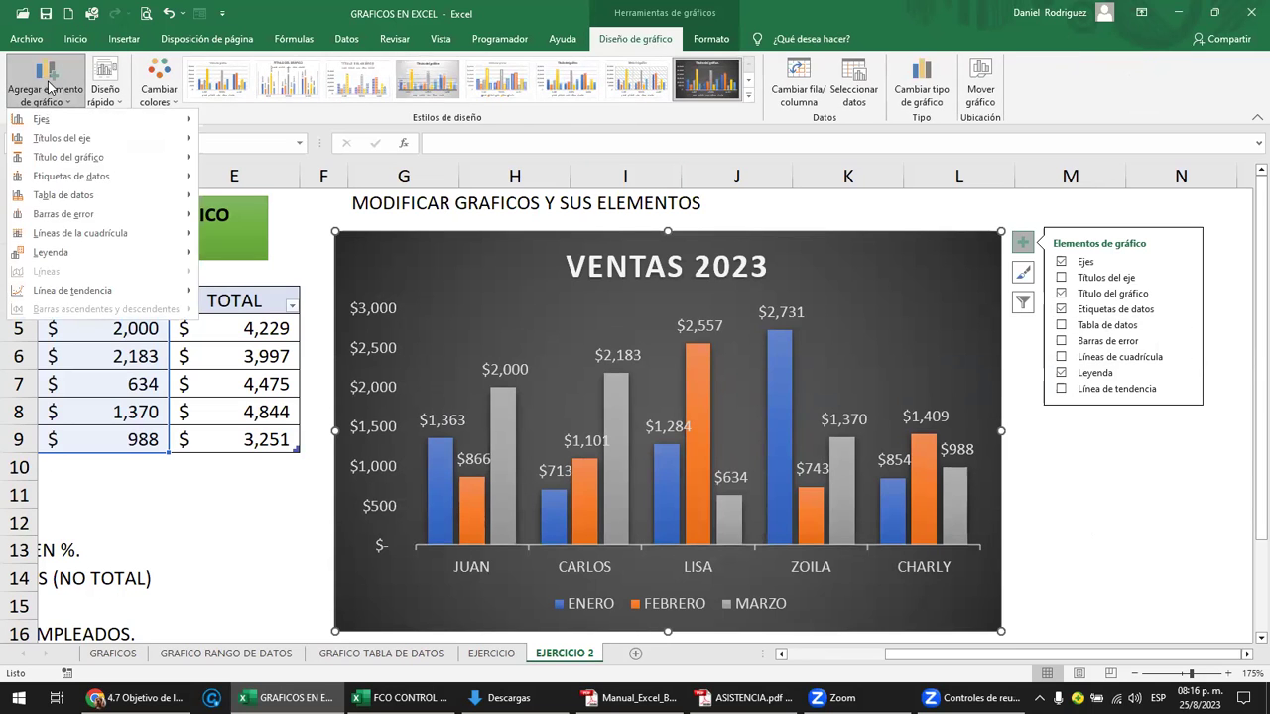
pyautogui.moveTo(92, 256)
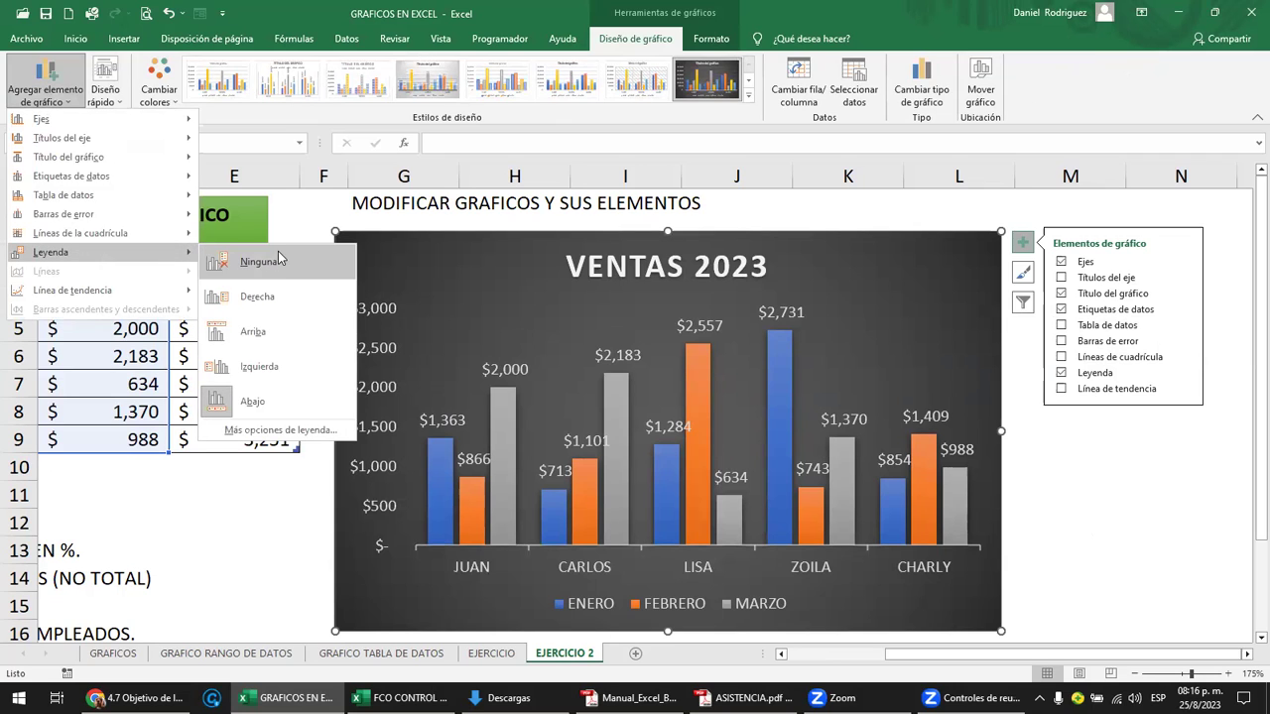
pyautogui.click(279, 303)
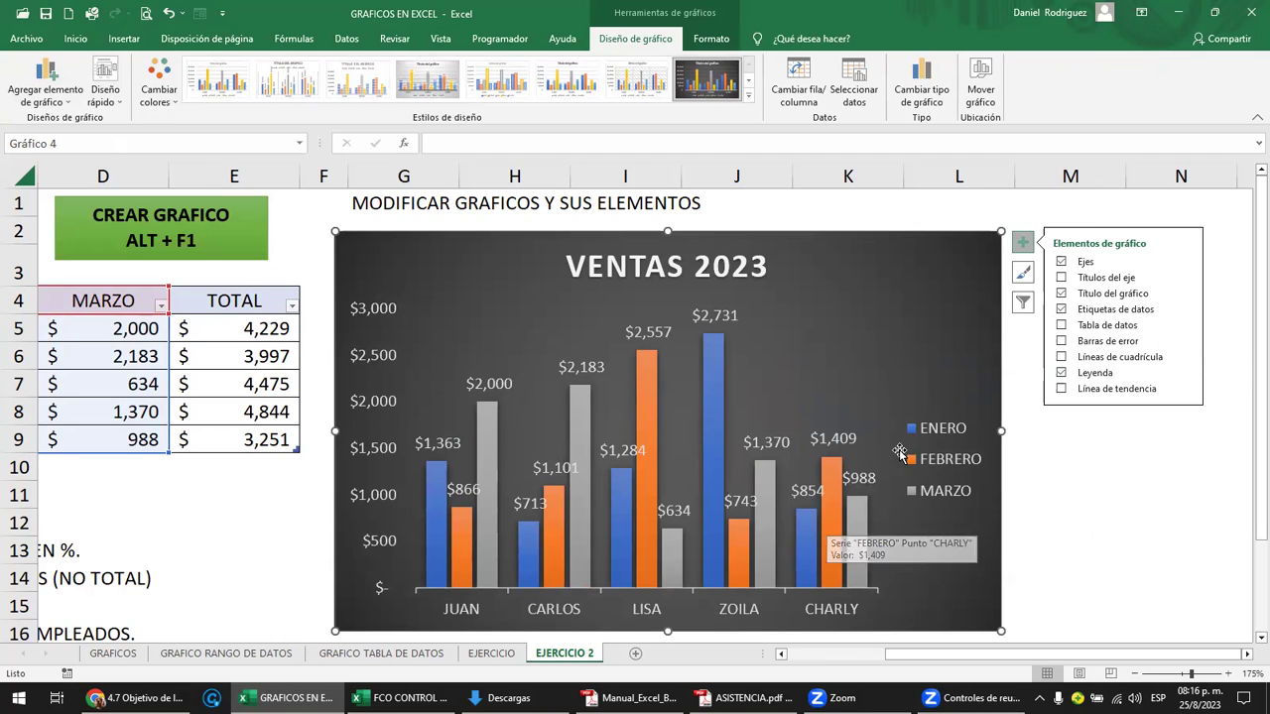
# - Drag the legend to the top-right, stretch it taller, then delete it
pyautogui.click(925, 414)
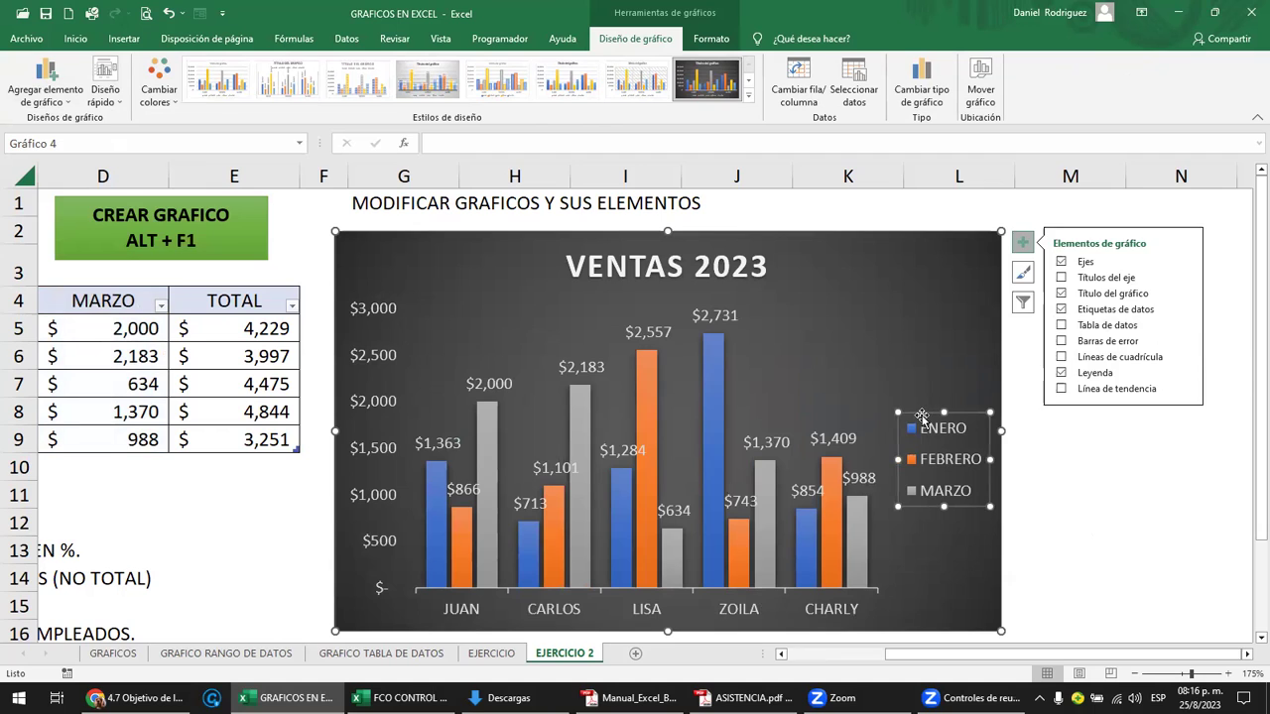
pyautogui.moveTo(930, 414); pyautogui.dragTo(915, 287)
pyautogui.moveTo(939, 373); pyautogui.dragTo(942, 476)
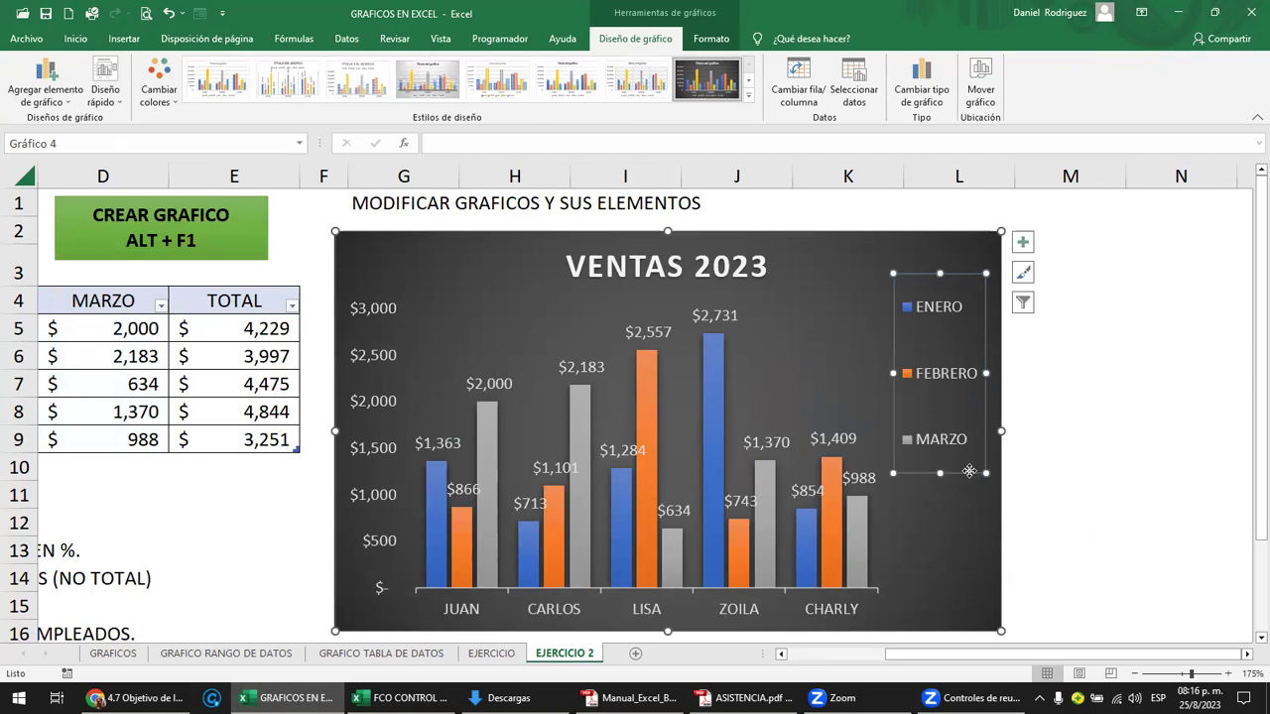
pyautogui.press('Delete')
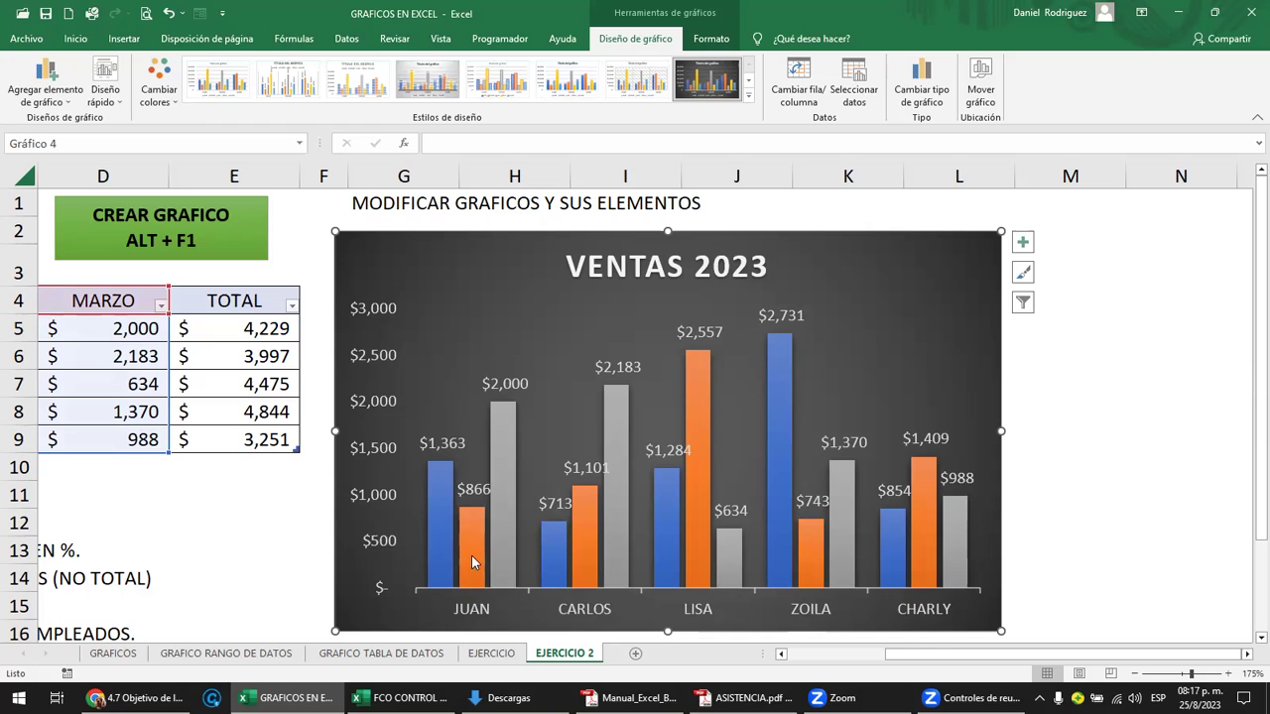
pyautogui.moveTo(443, 539)
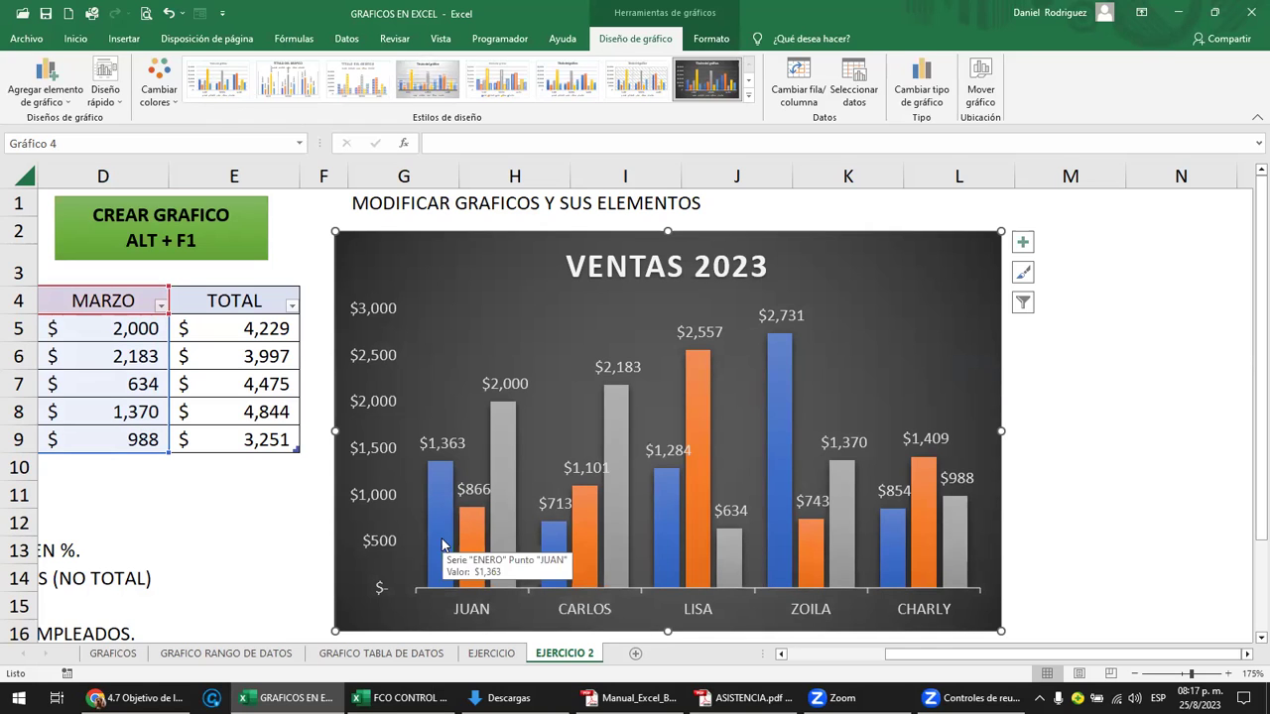
# - Restore the ENERO, FEBRERO, MARZO legend in the Inferior (bottom) position
pyautogui.click(1022, 244)
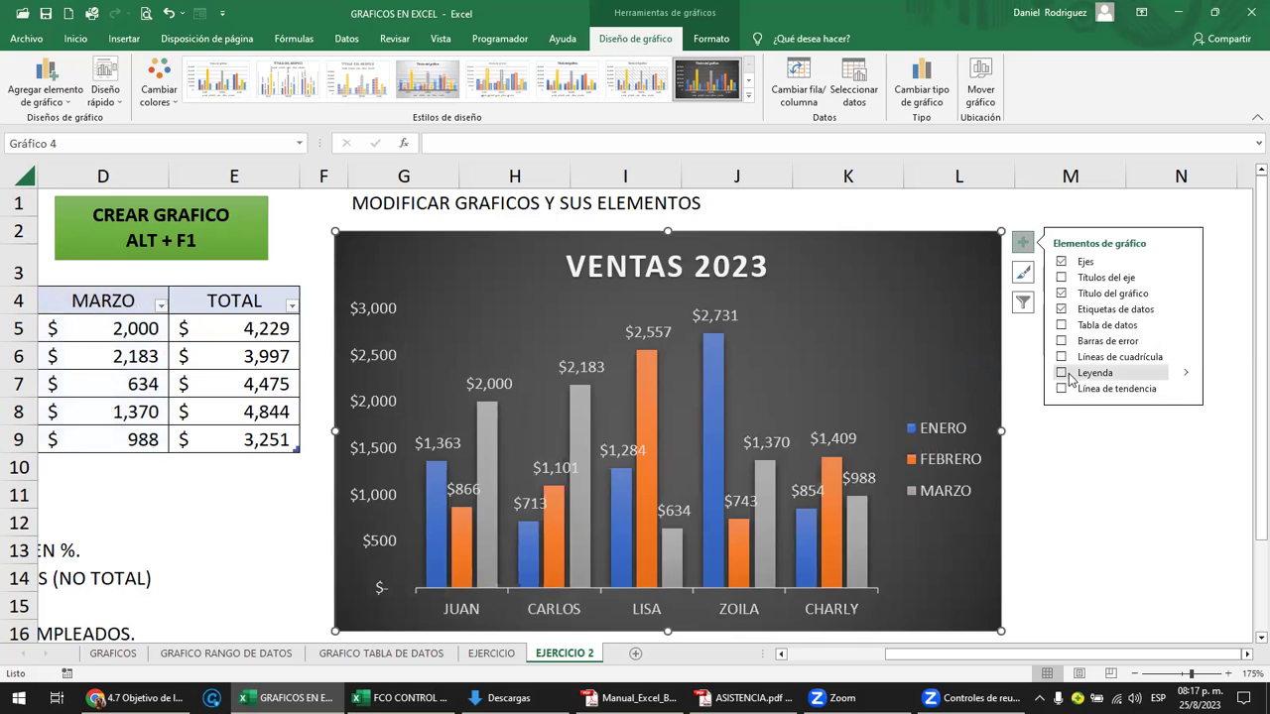
pyautogui.click(1184, 373)
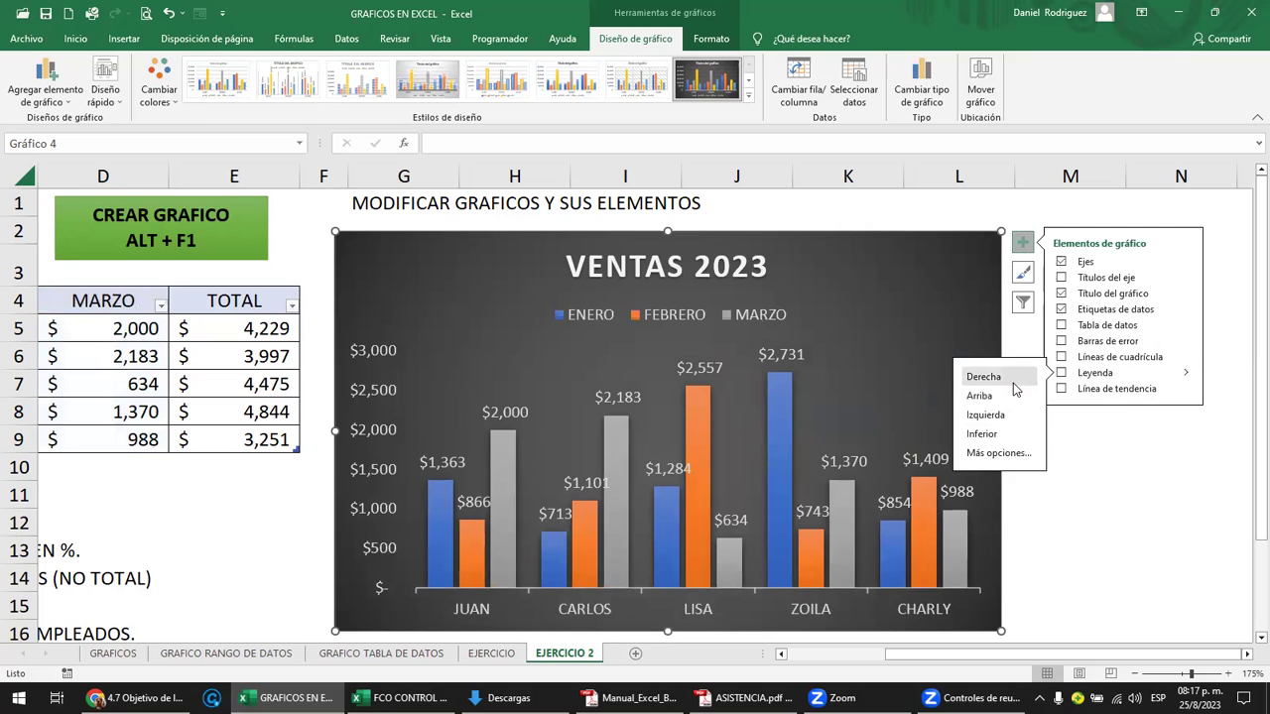
pyautogui.click(1006, 436)
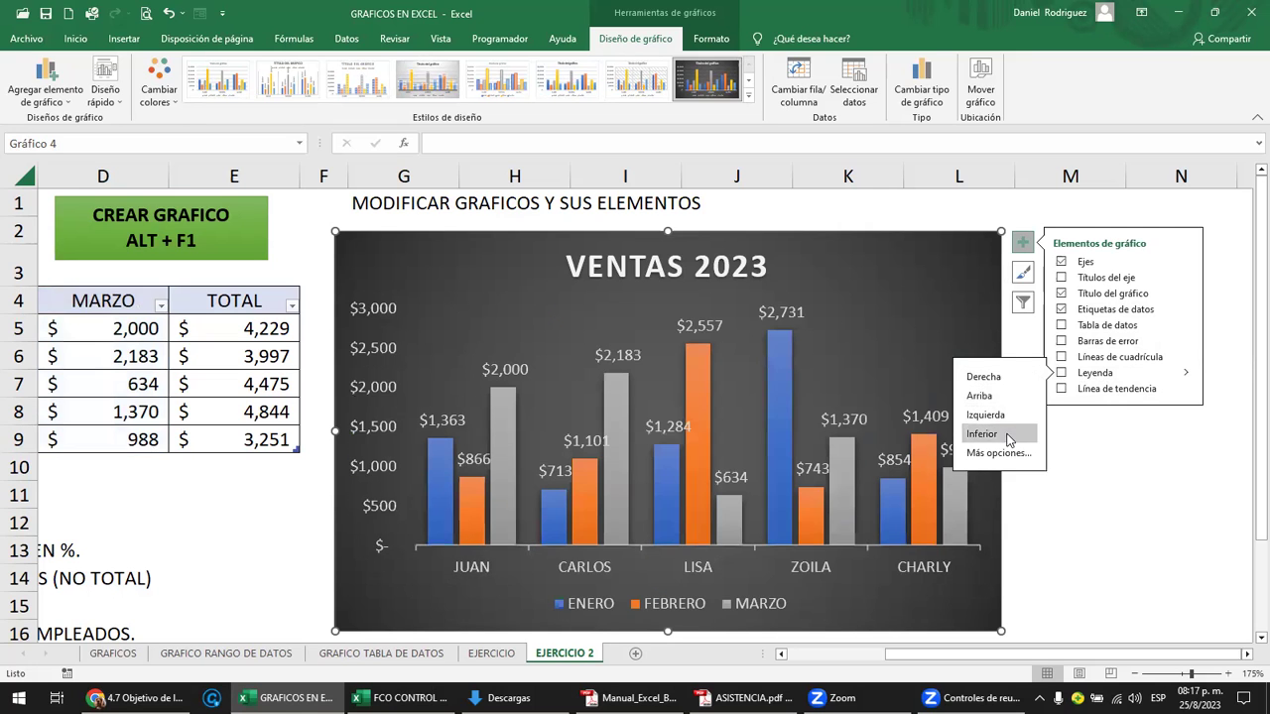
pyautogui.click(1133, 541)
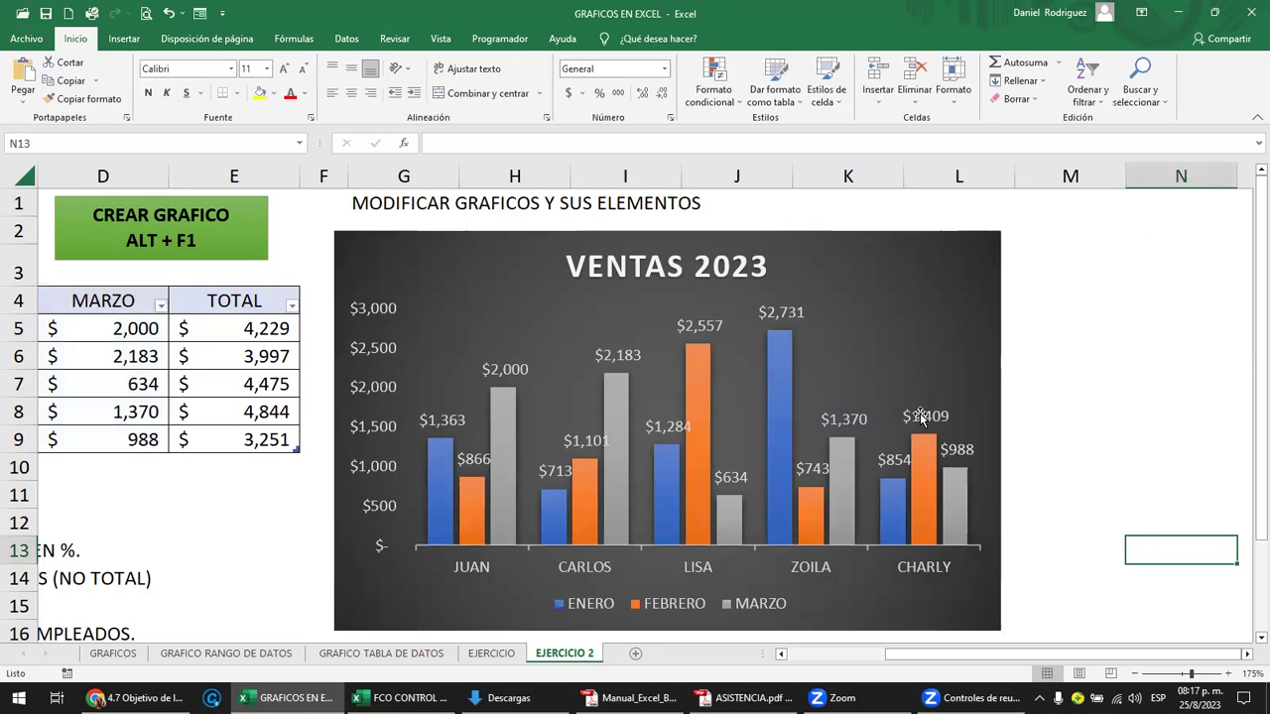
# - Stretch the chart's plot area up to the top-right corner and out to both sides
pyautogui.click(874, 364)
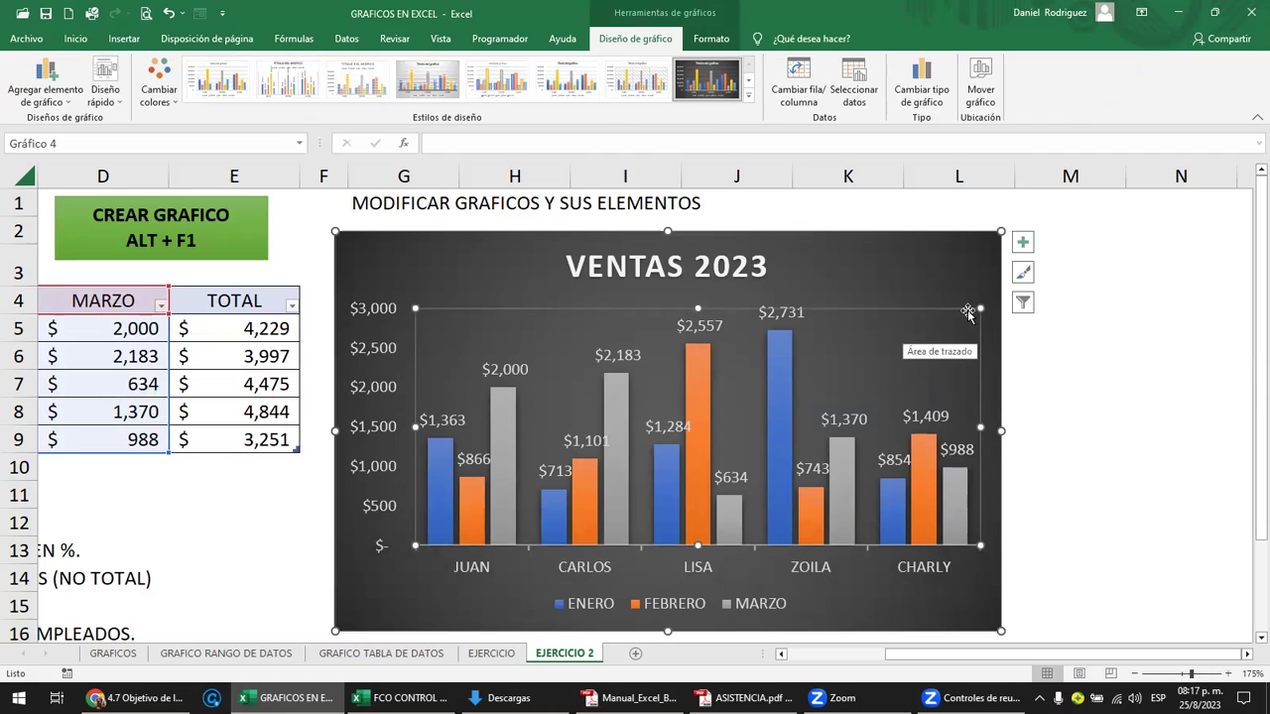
pyautogui.moveTo(980, 310)
pyautogui.mouseDown()
pyautogui.moveTo(891, 359)
pyautogui.moveTo(971, 295)
pyautogui.mouseUp()
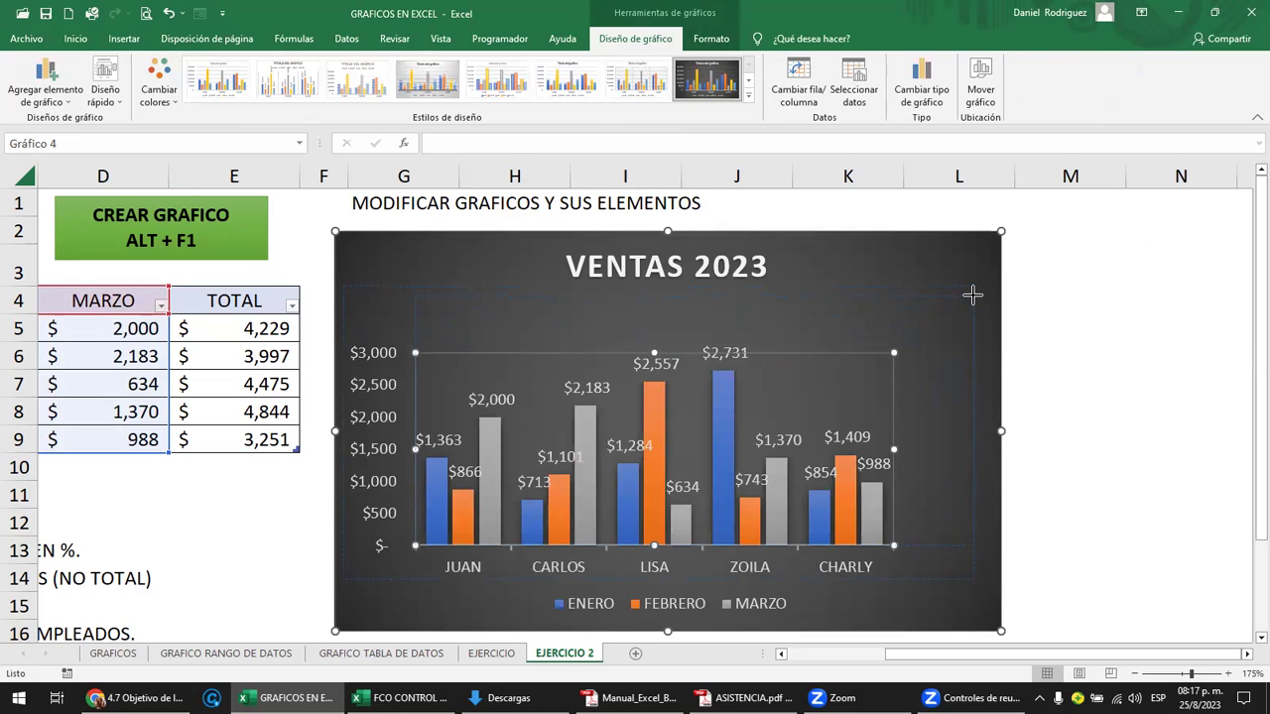
pyautogui.moveTo(971, 295); pyautogui.dragTo(972, 294)
pyautogui.moveTo(973, 420); pyautogui.dragTo(984, 421)
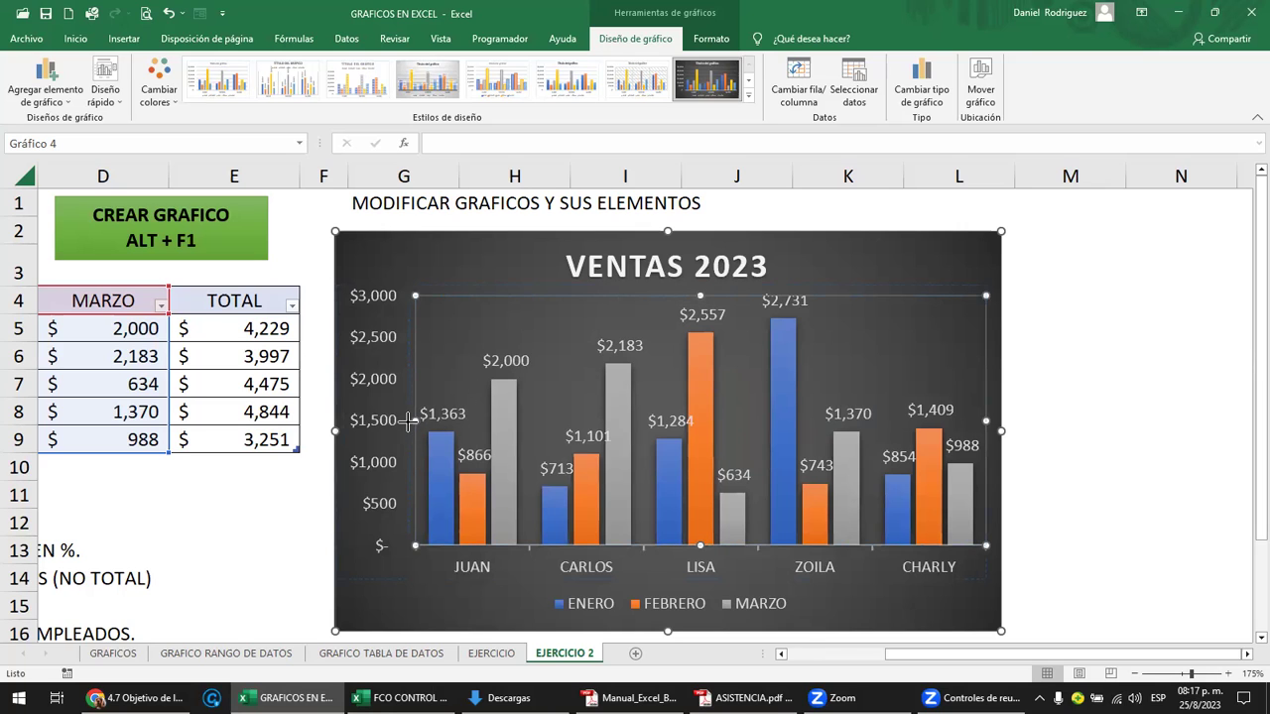
pyautogui.moveTo(409, 422); pyautogui.dragTo(401, 422)
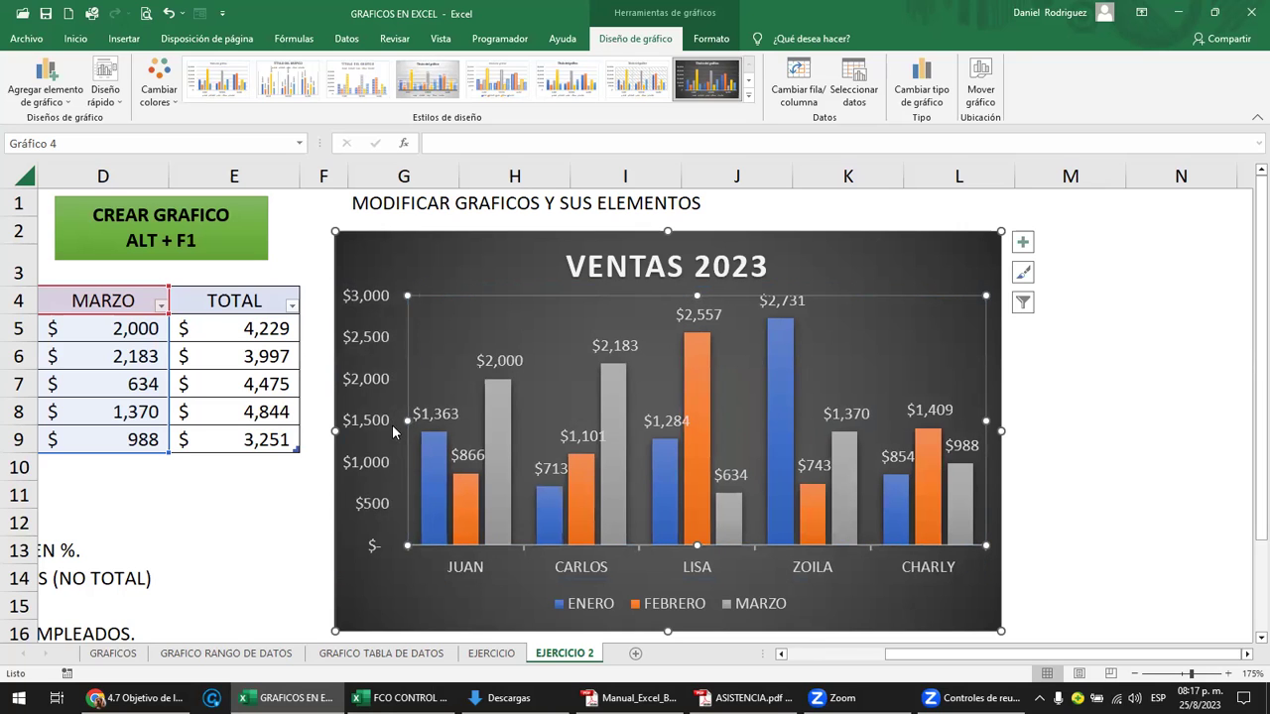
pyautogui.click(366, 300)
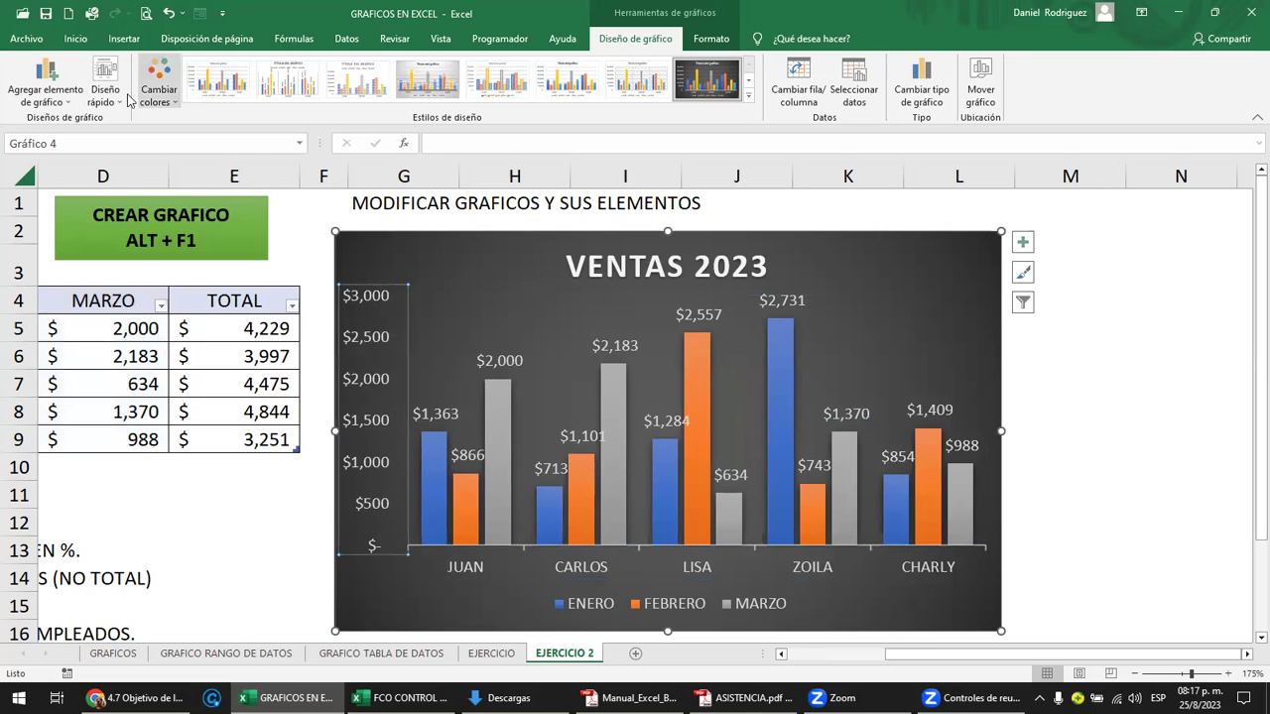
# - Make the vertical axis labels bold at font size 7, keeping their original colour
pyautogui.click(75, 38)
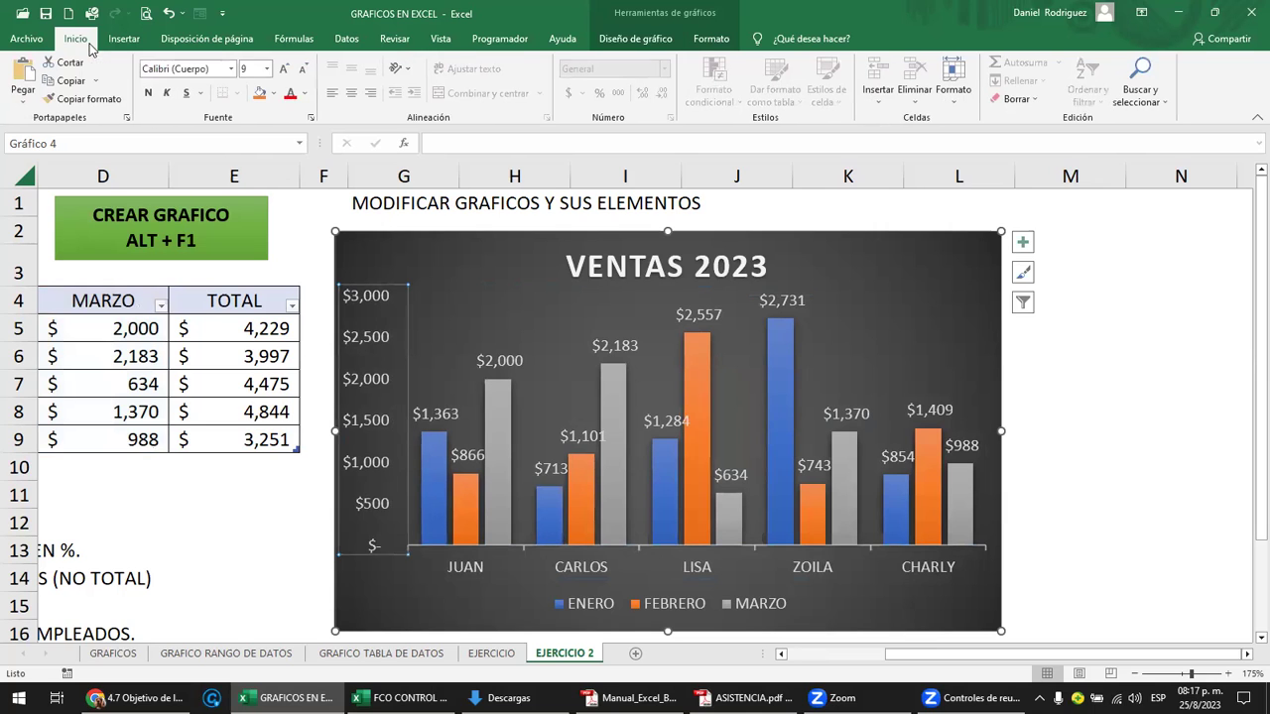
pyautogui.click(303, 72)
pyautogui.click(303, 72)
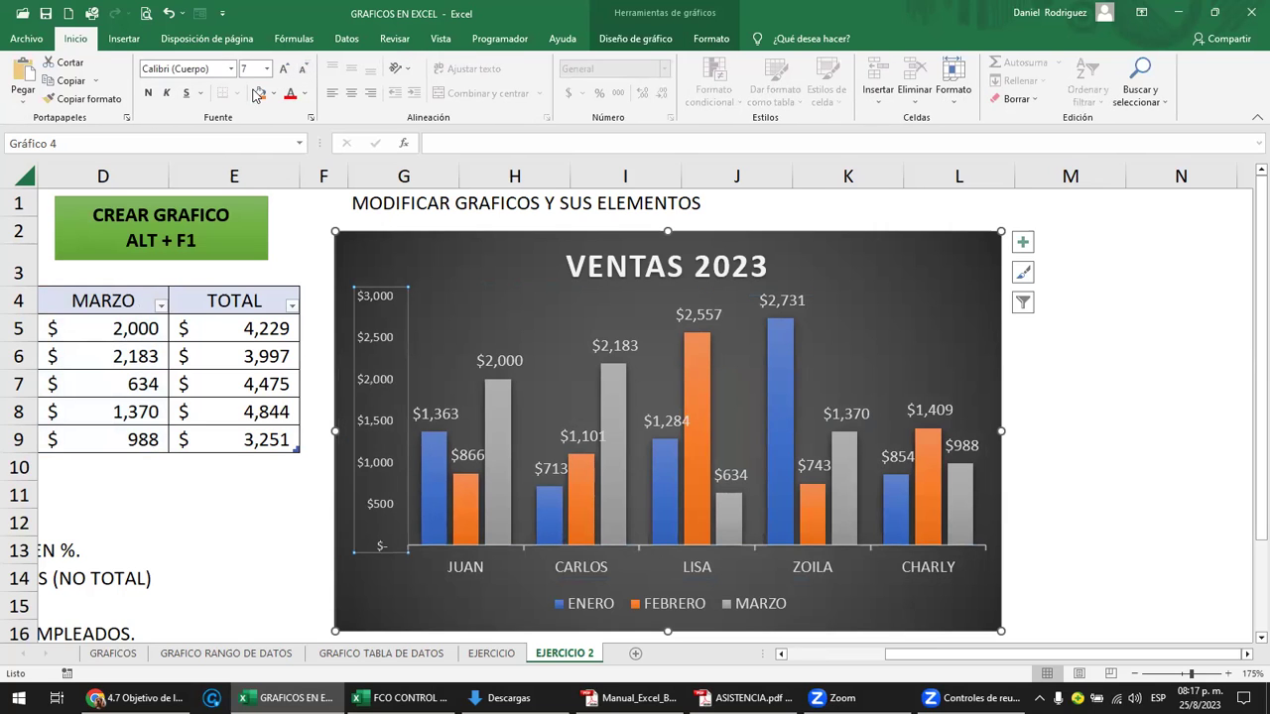
pyautogui.click(149, 93)
pyautogui.click(150, 93)
pyautogui.click(150, 93)
pyautogui.click(290, 93)
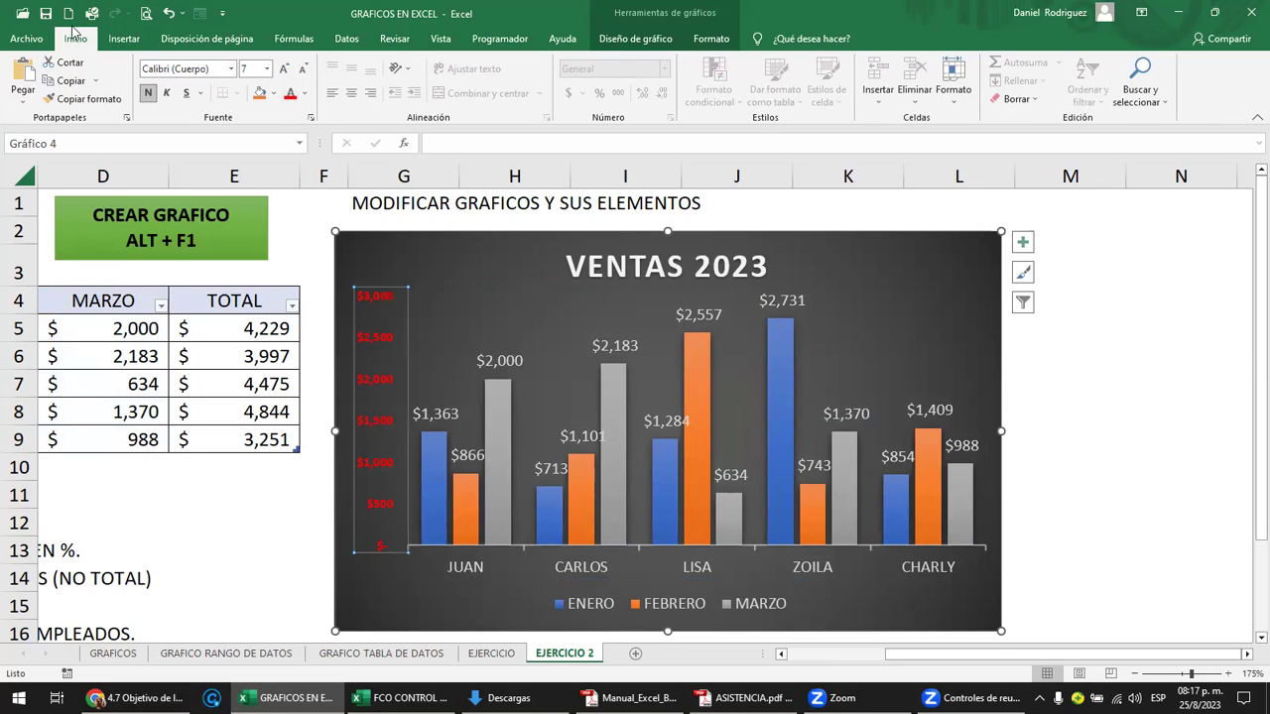
pyautogui.hotkey('ctrl', 'z')
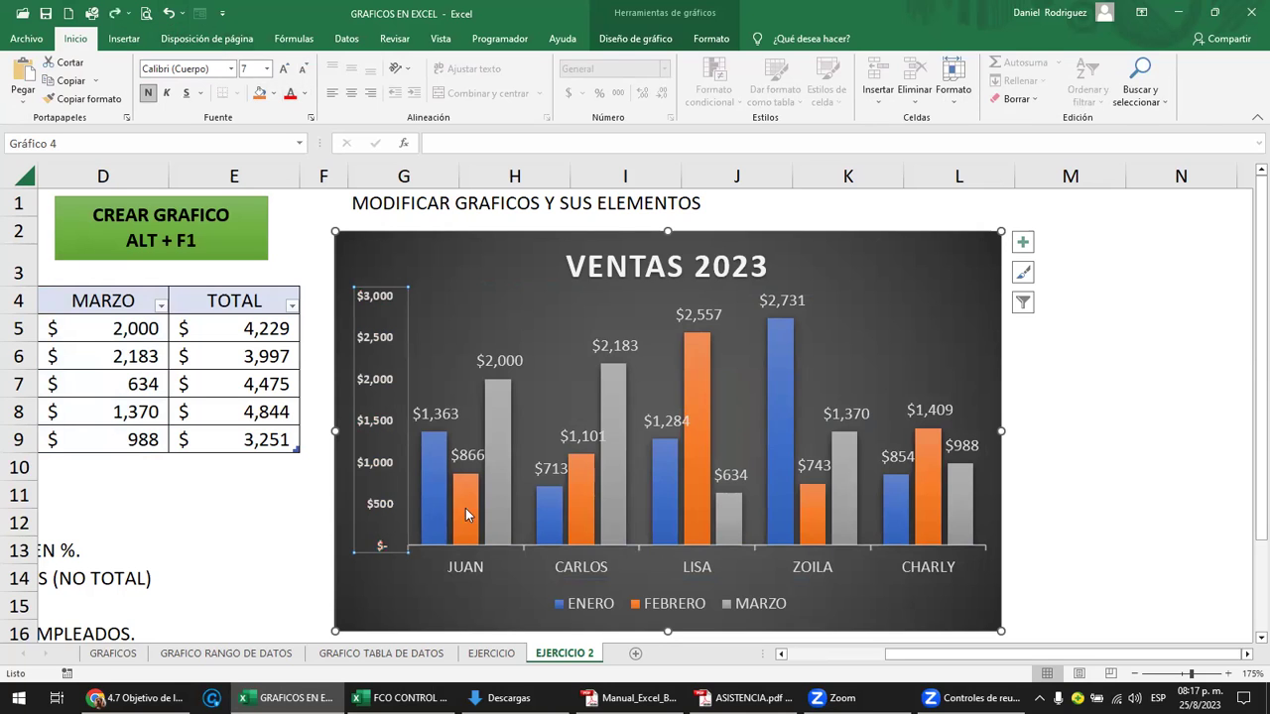
# - Make the vendor-name category labels bold at font size 7
pyautogui.click(462, 563)
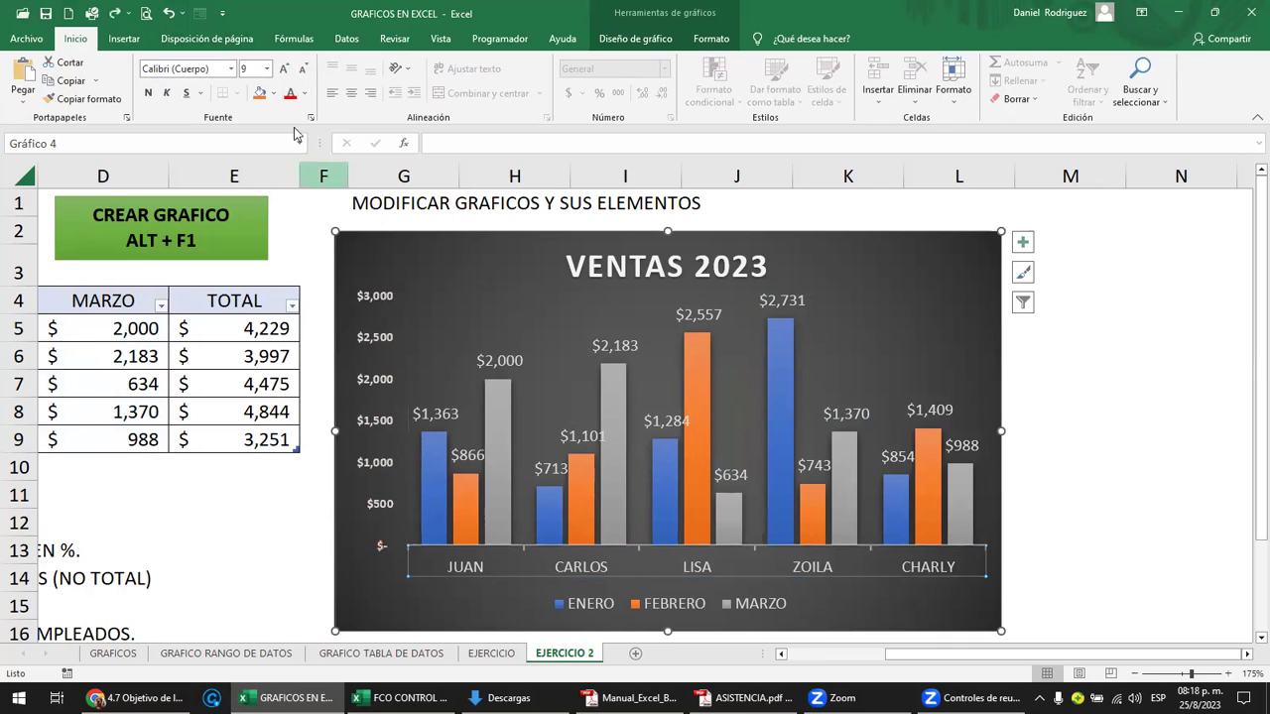
pyautogui.click(305, 73)
pyautogui.click(303, 72)
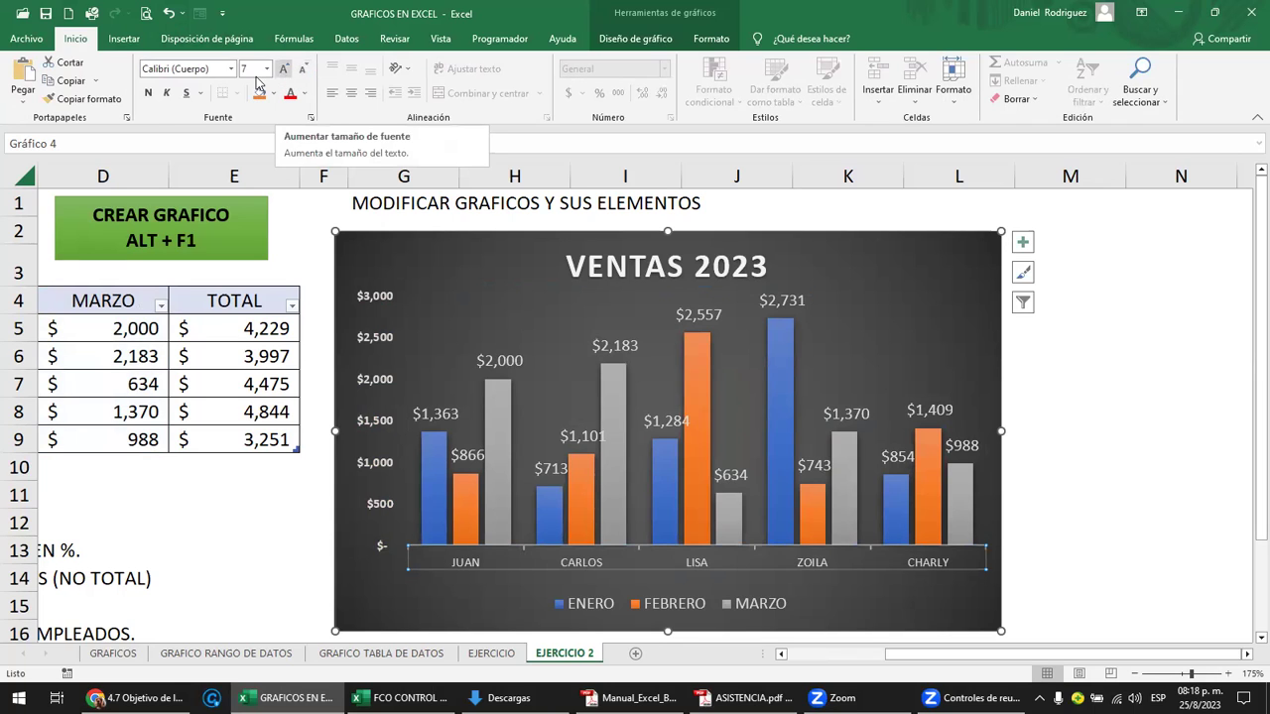
pyautogui.click(151, 93)
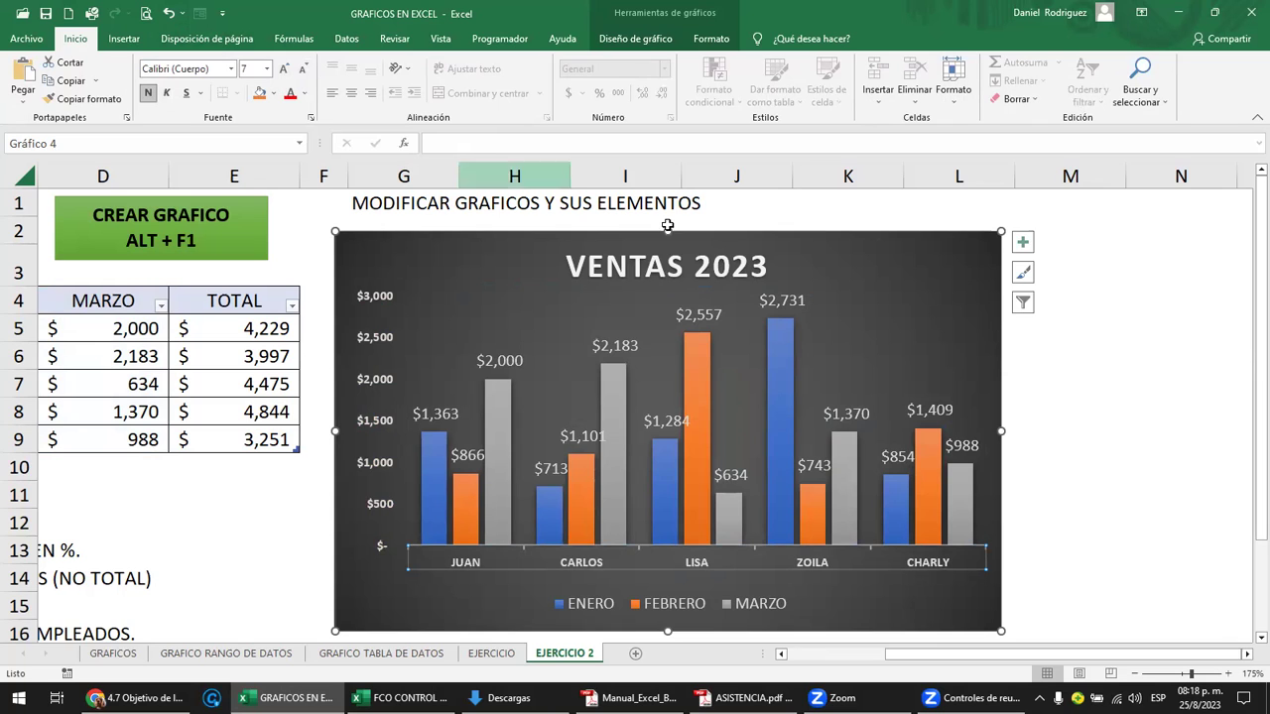
# - Stretch the plot area downward toward the legend so the bars grow taller
pyautogui.click(924, 315)
pyautogui.click(724, 497)
pyautogui.moveTo(697, 546); pyautogui.dragTo(690, 567)
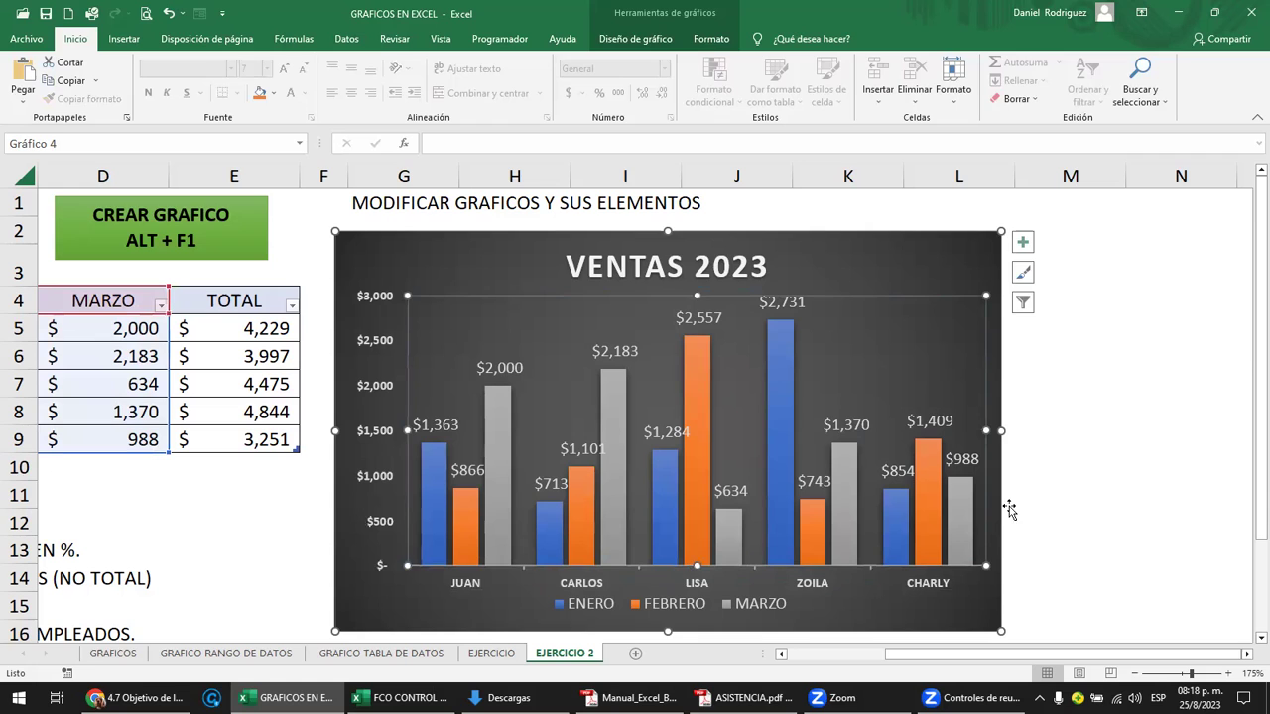
# - Give only JUAN's MARZO bar a solid light green fill in Format Data Point
pyautogui.click(1092, 462)
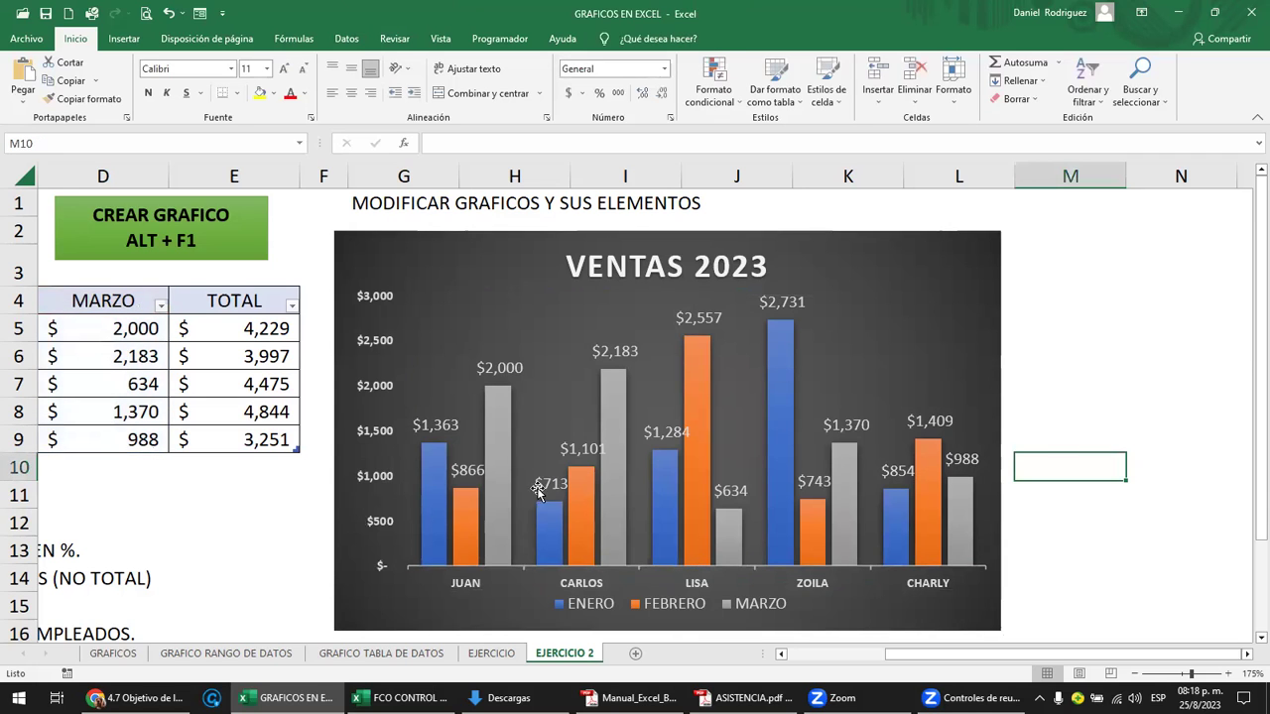
pyautogui.click(492, 420)
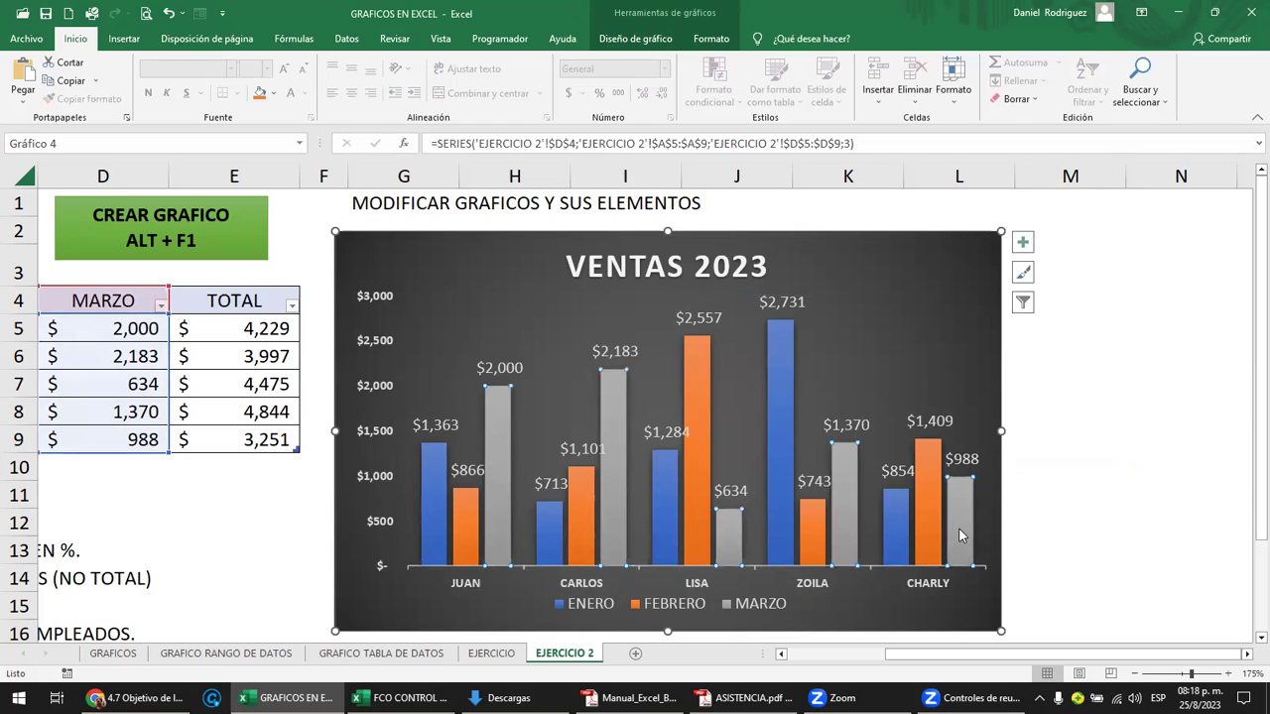
pyautogui.click(466, 515)
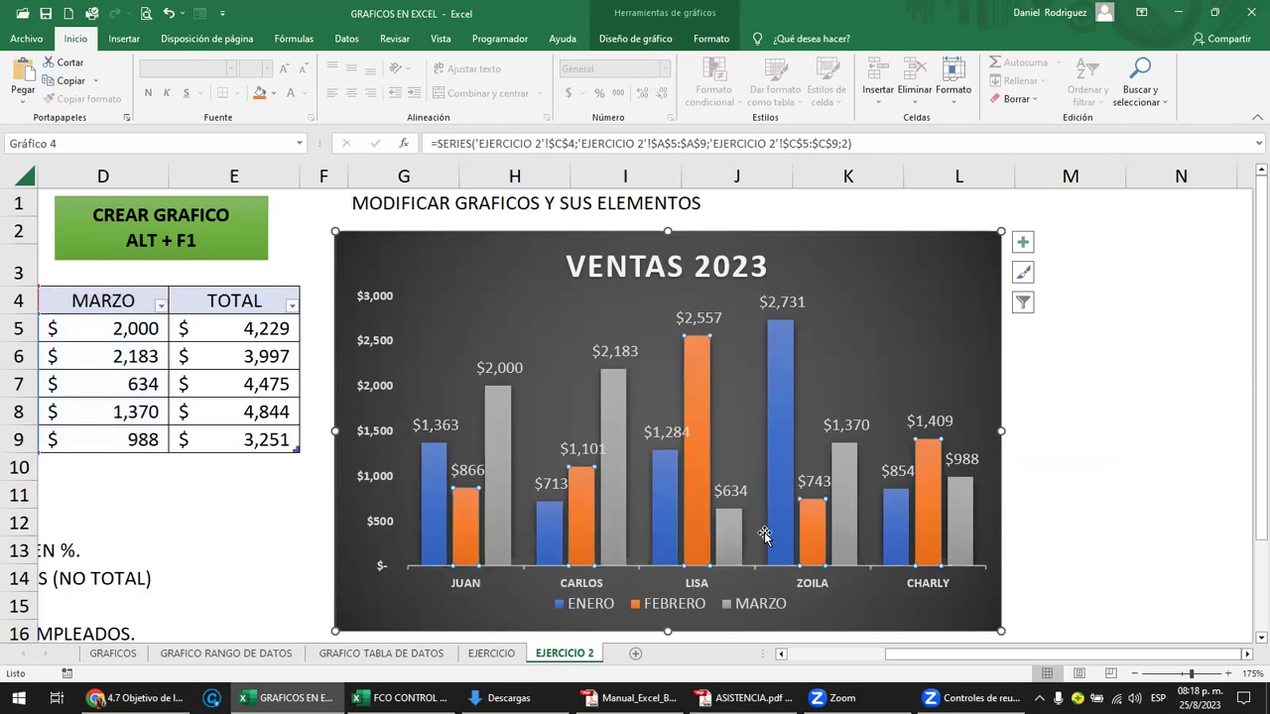
pyautogui.moveTo(890, 531)
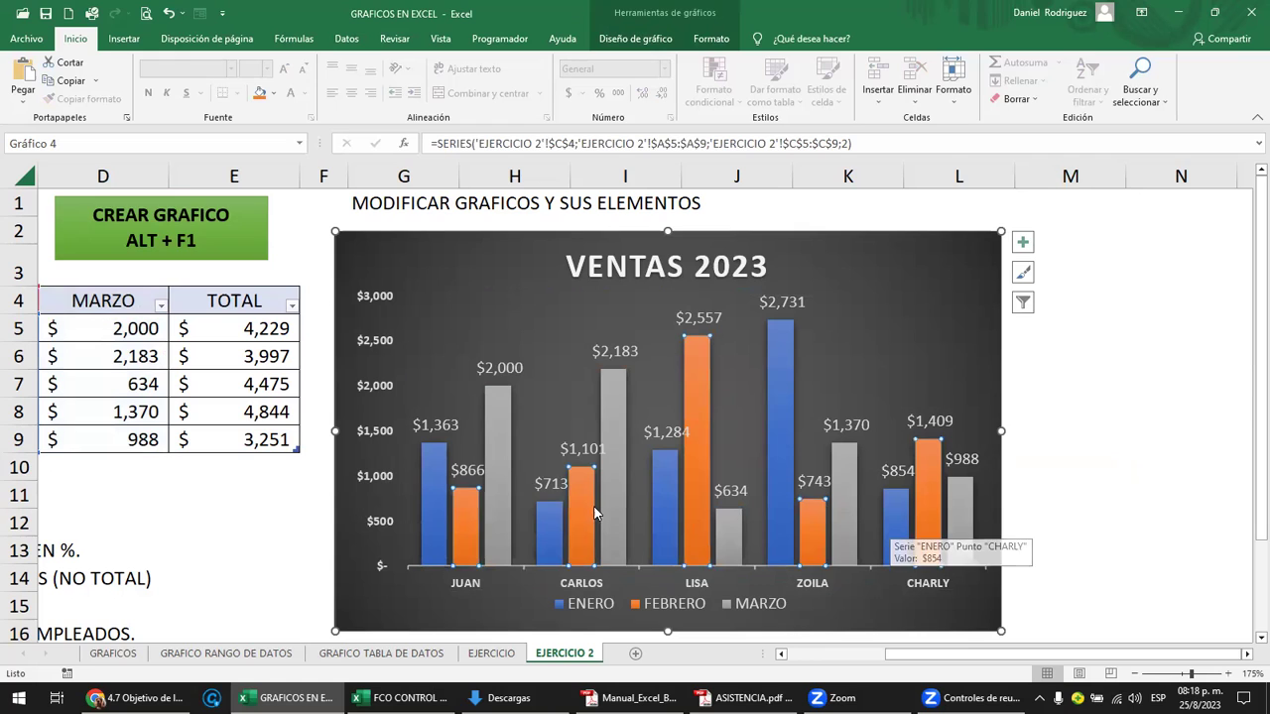
pyautogui.click(502, 404)
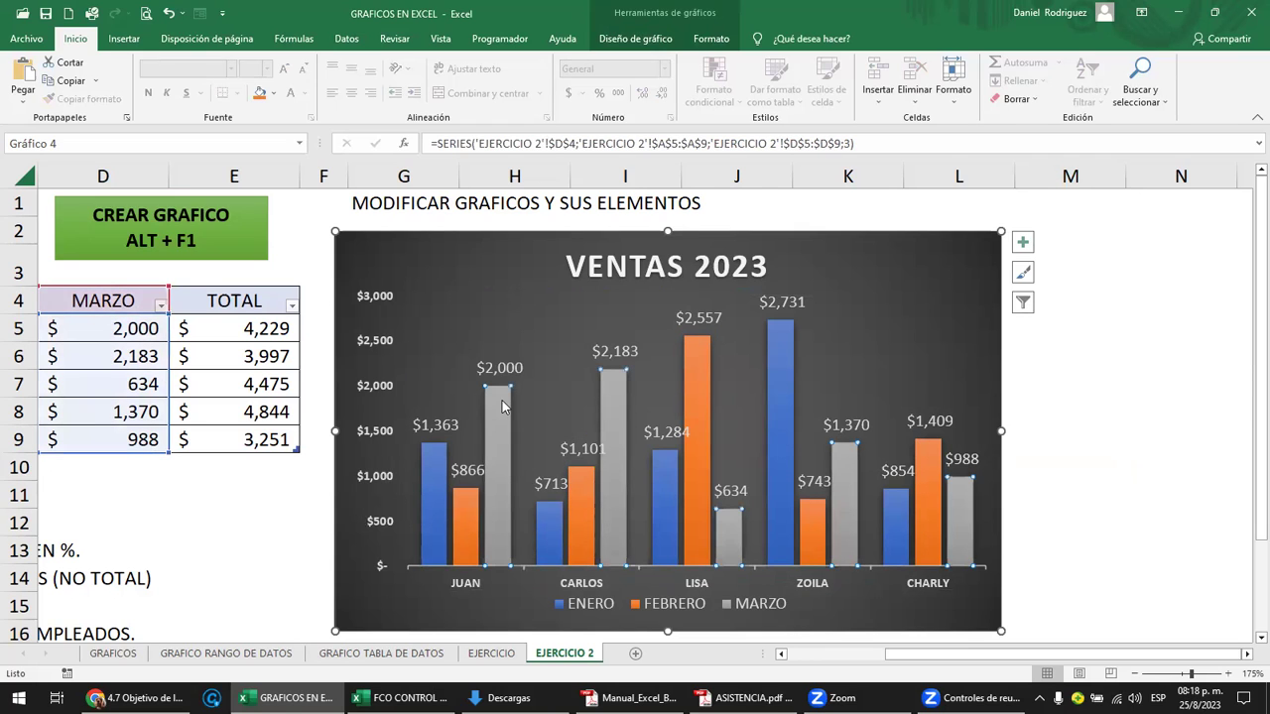
pyautogui.doubleClick(502, 404)
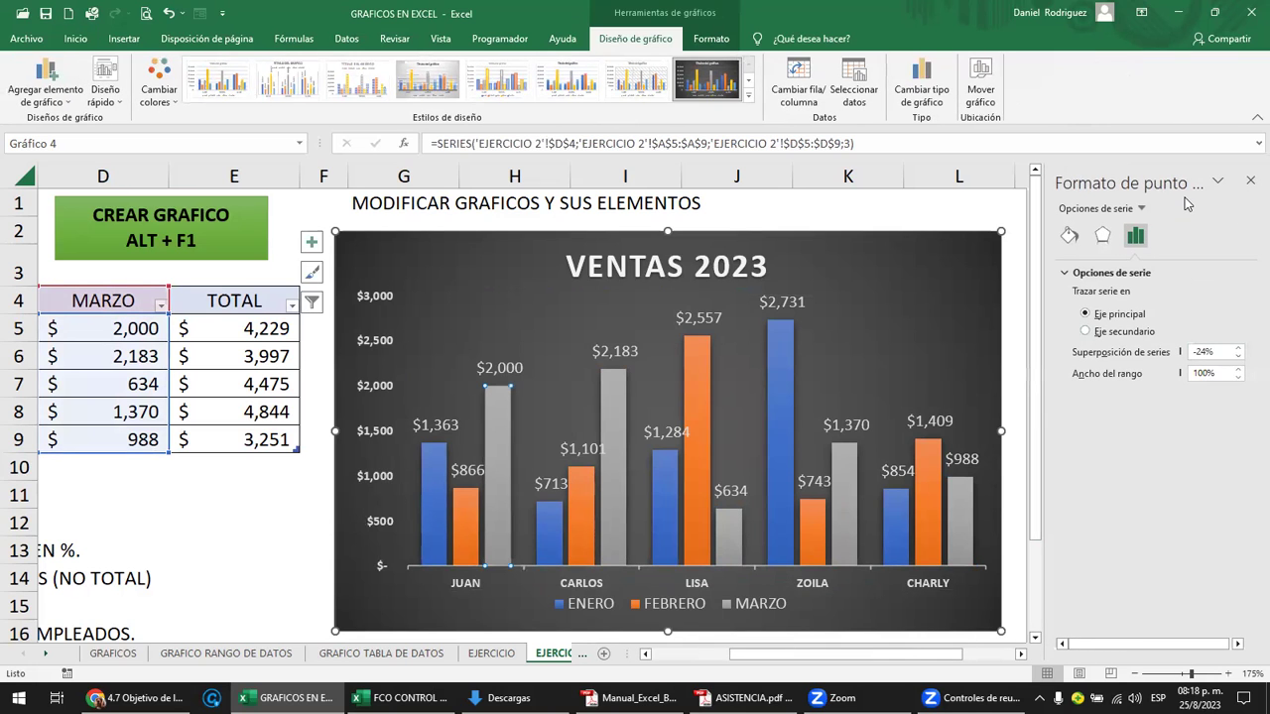
pyautogui.click(1069, 236)
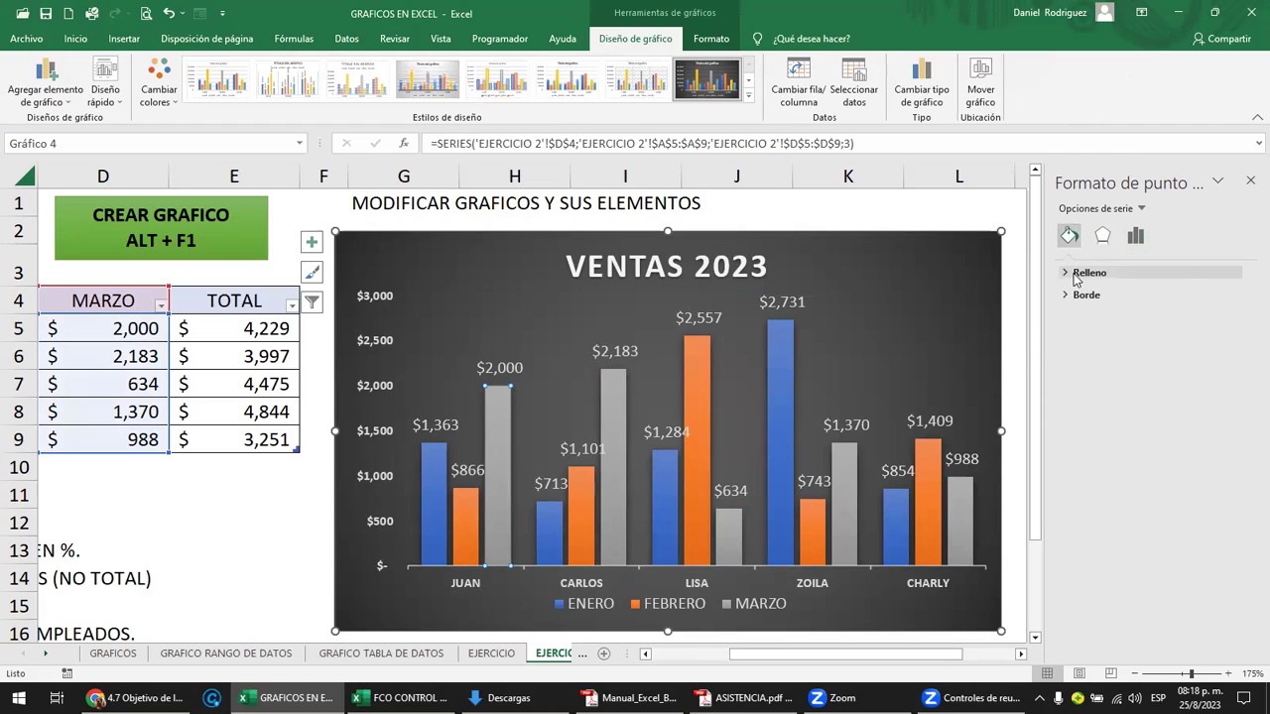
pyautogui.click(1076, 274)
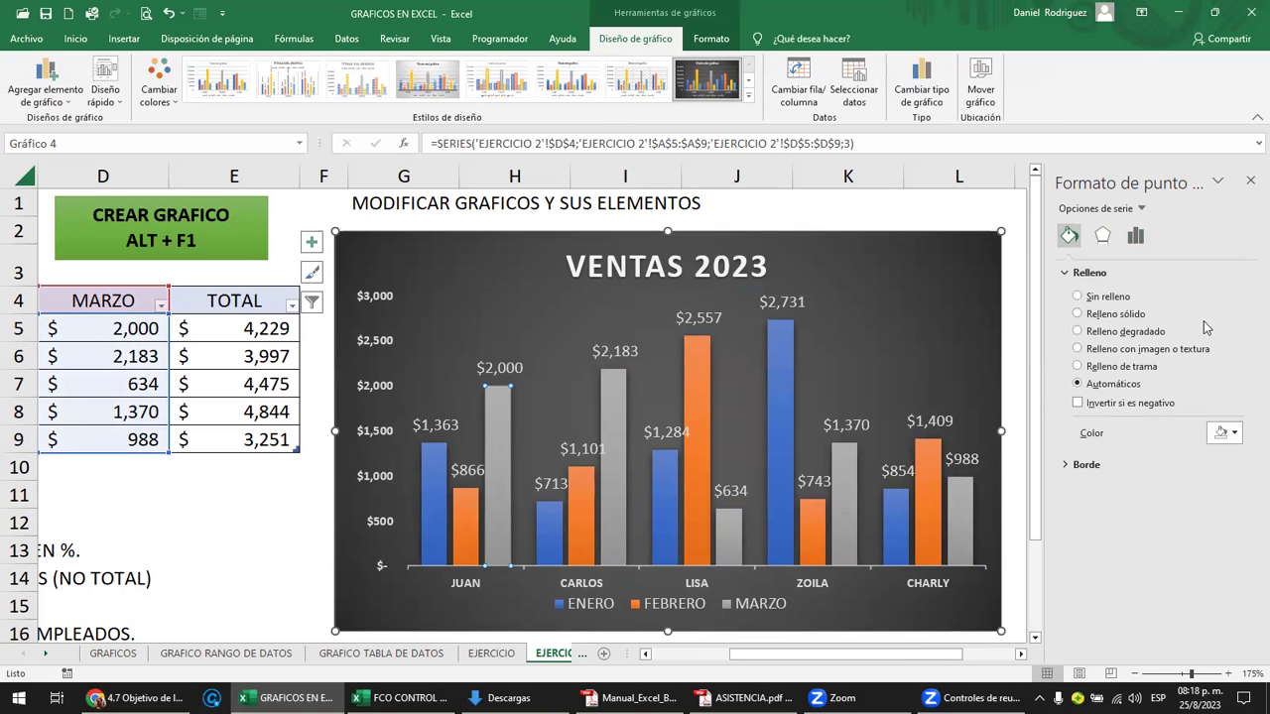
pyautogui.click(1233, 437)
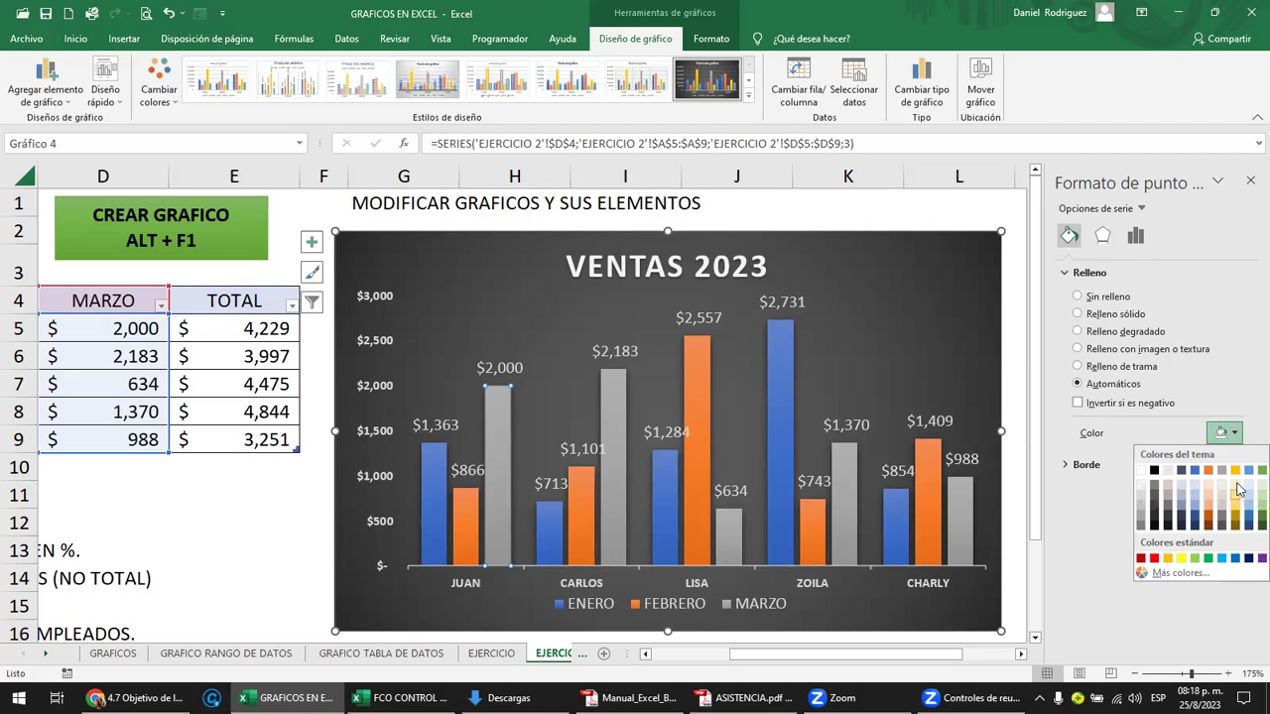
pyautogui.click(1261, 502)
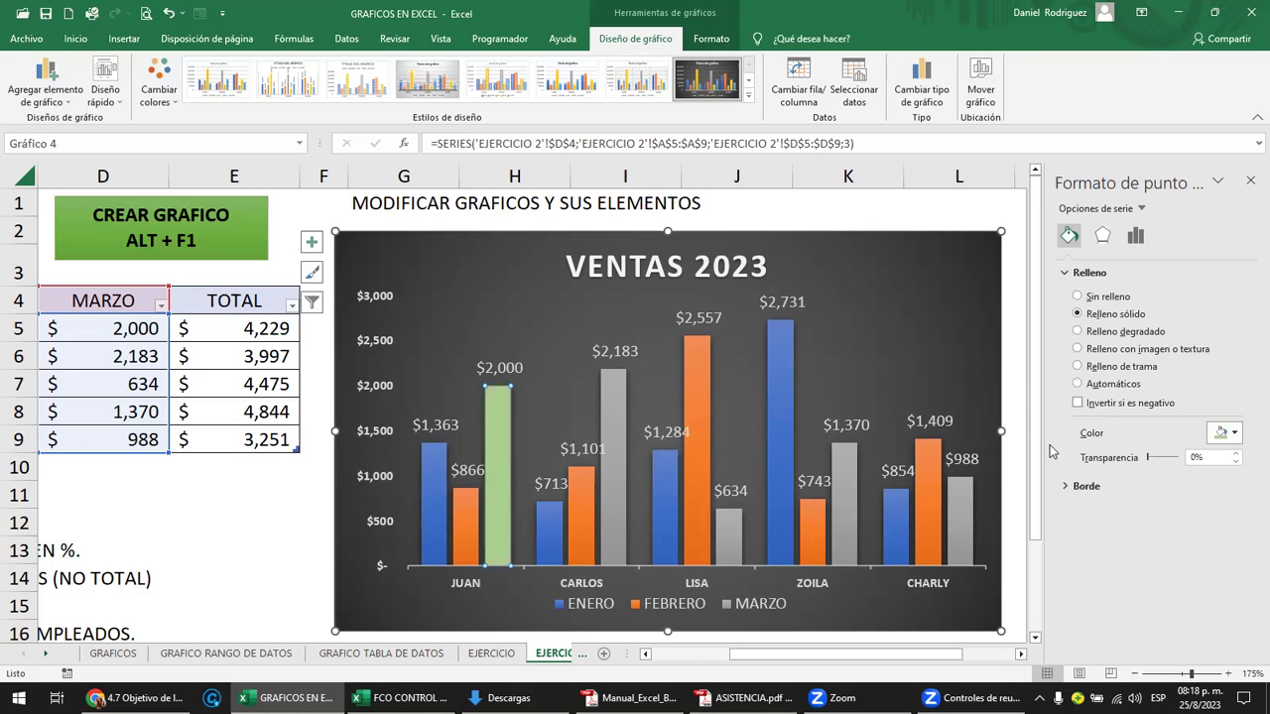
pyautogui.click(934, 204)
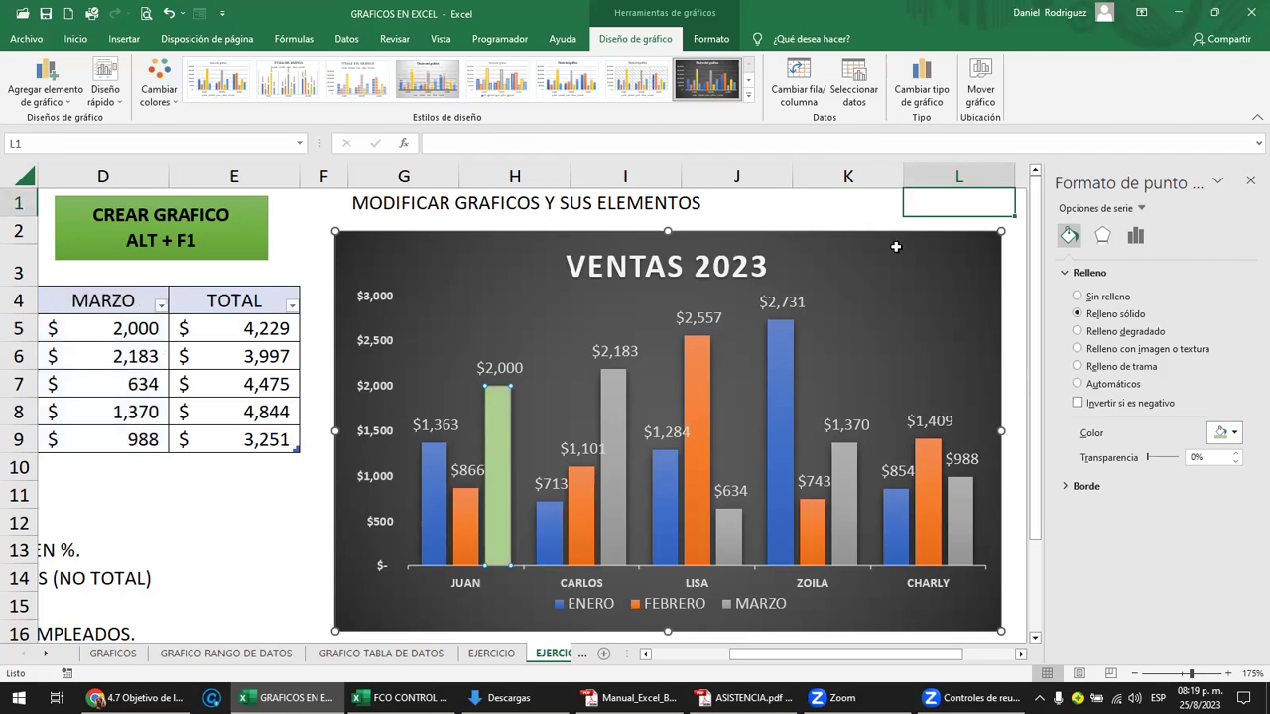
# - Apply the light green fill to the whole MARZO series across all five vendors
pyautogui.click(486, 402)
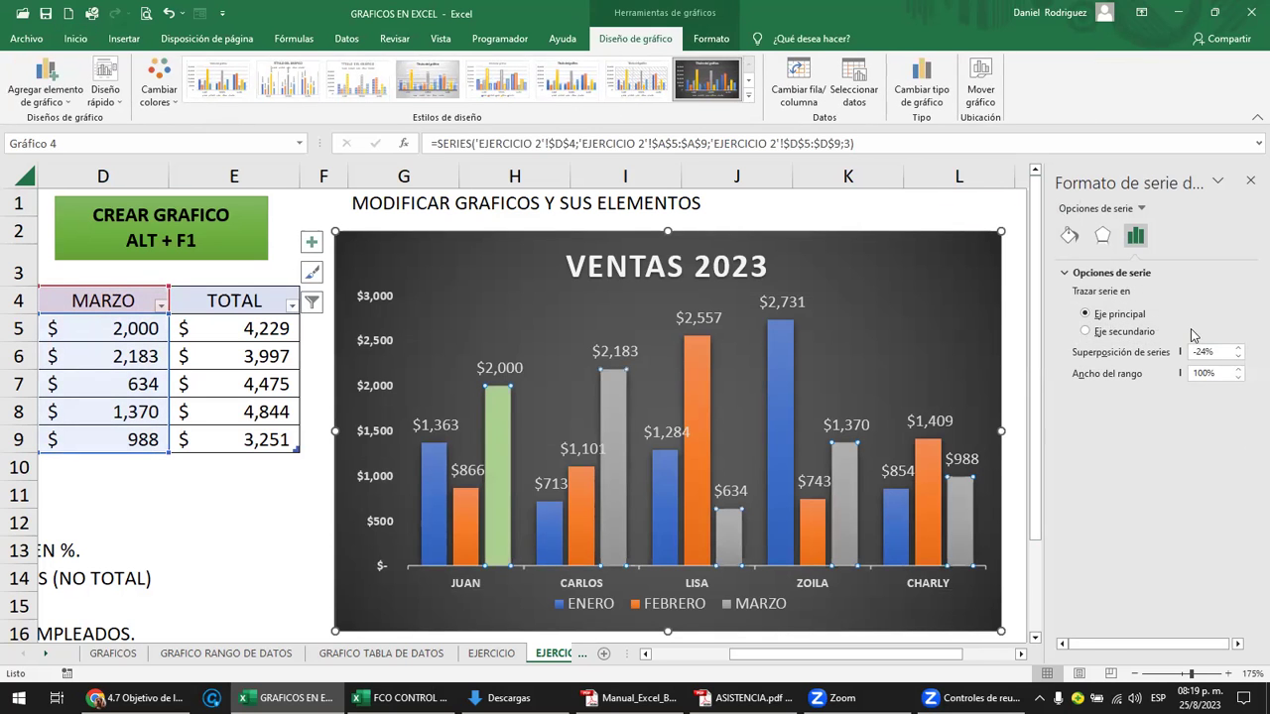
pyautogui.click(1070, 235)
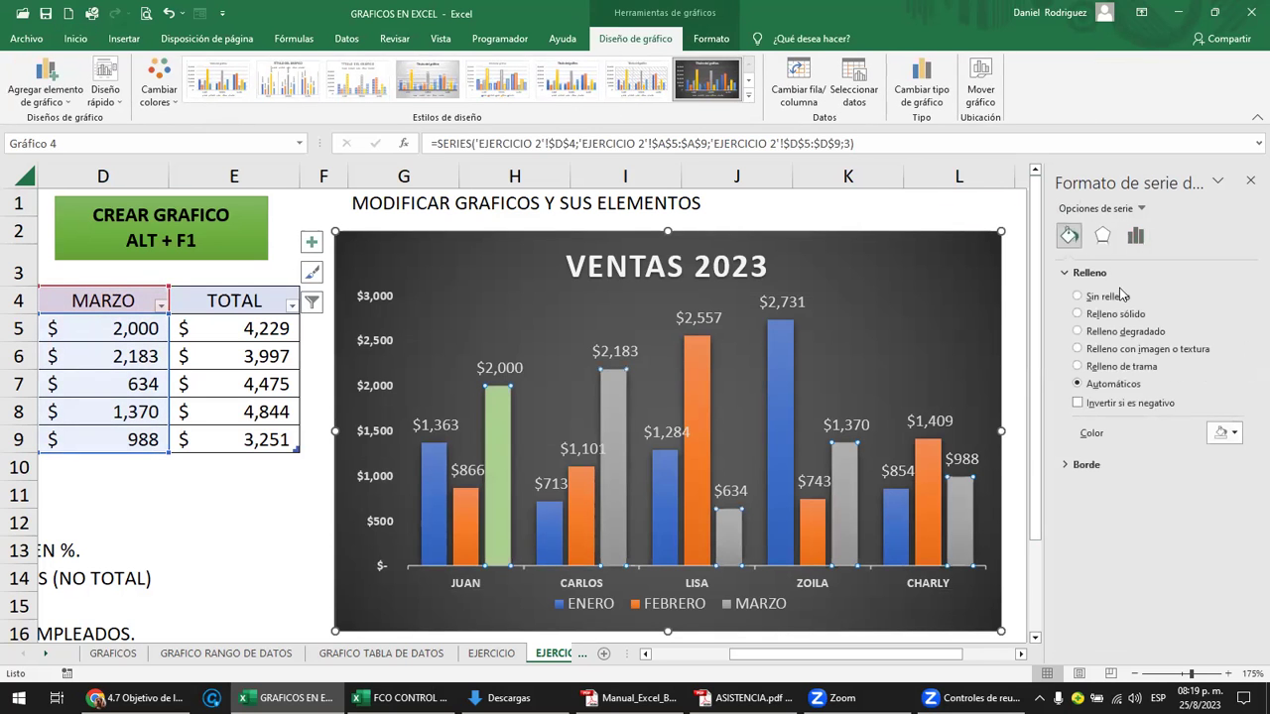
pyautogui.click(1227, 433)
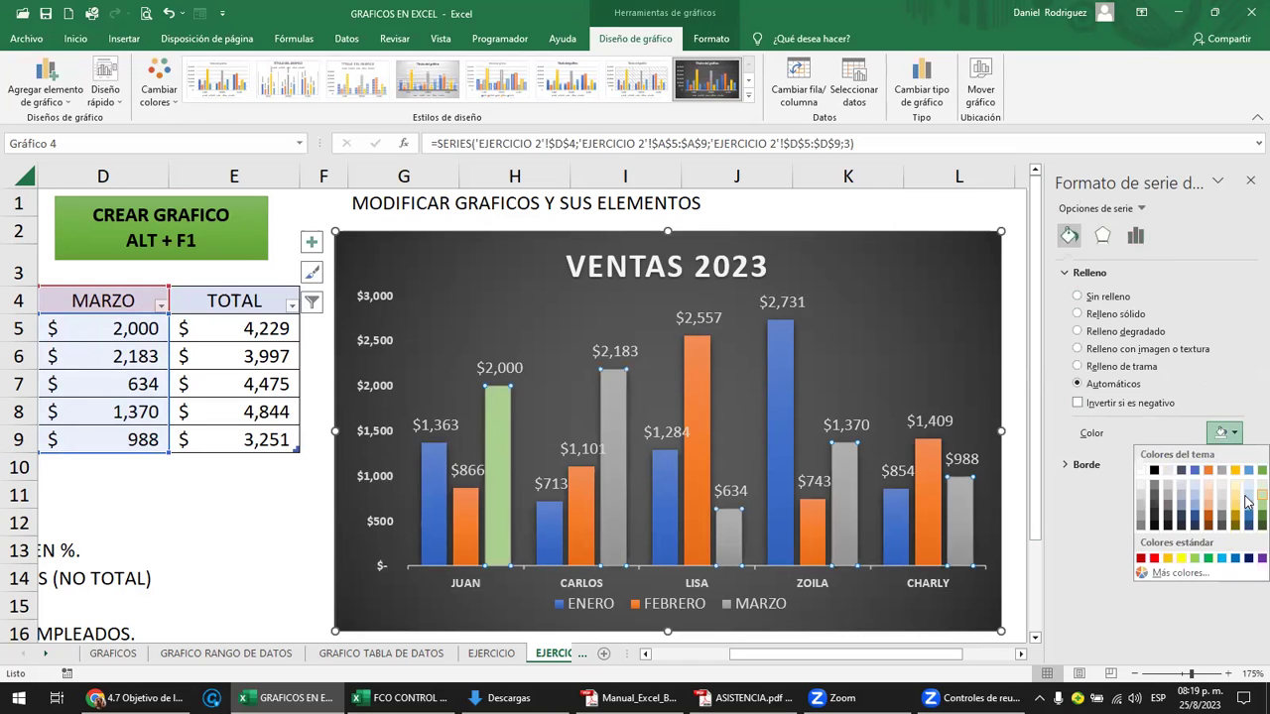
pyautogui.click(1247, 502)
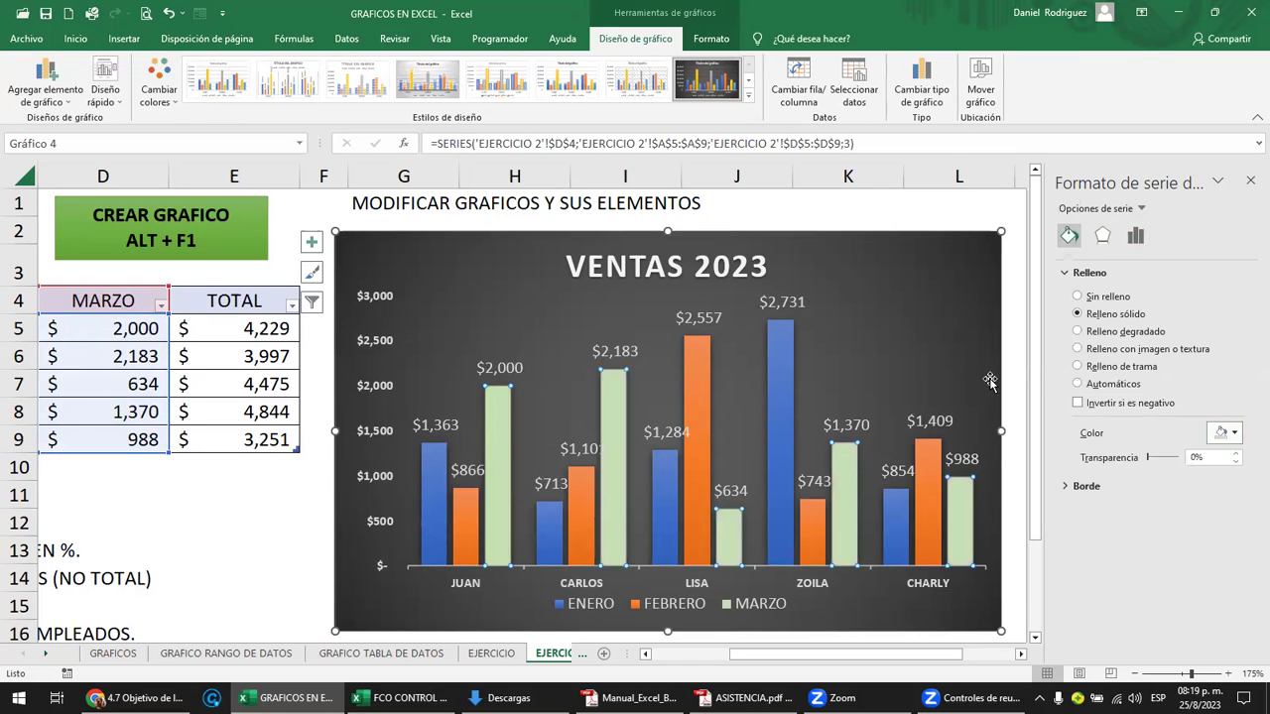
pyautogui.click(930, 219)
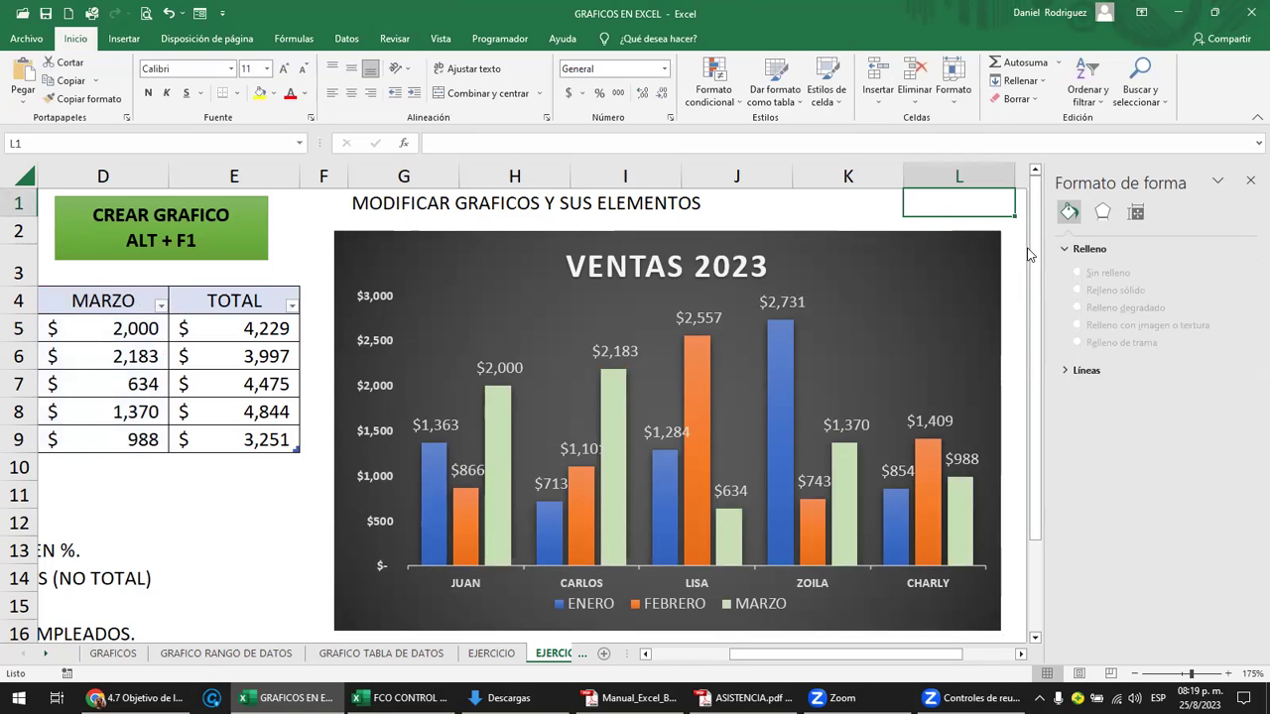
pyautogui.click(924, 456)
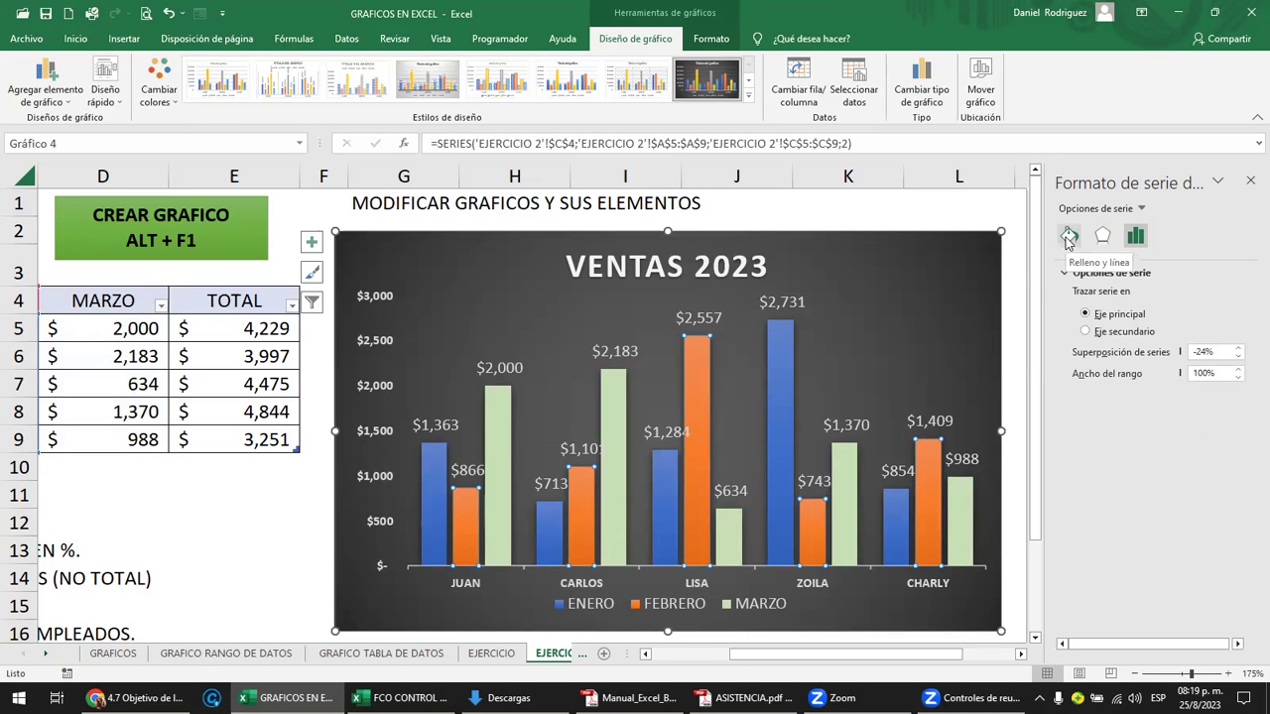
# - Reselect the VENTAS 2023 chart and open its Change Colors preset schemes
pyautogui.click(930, 208)
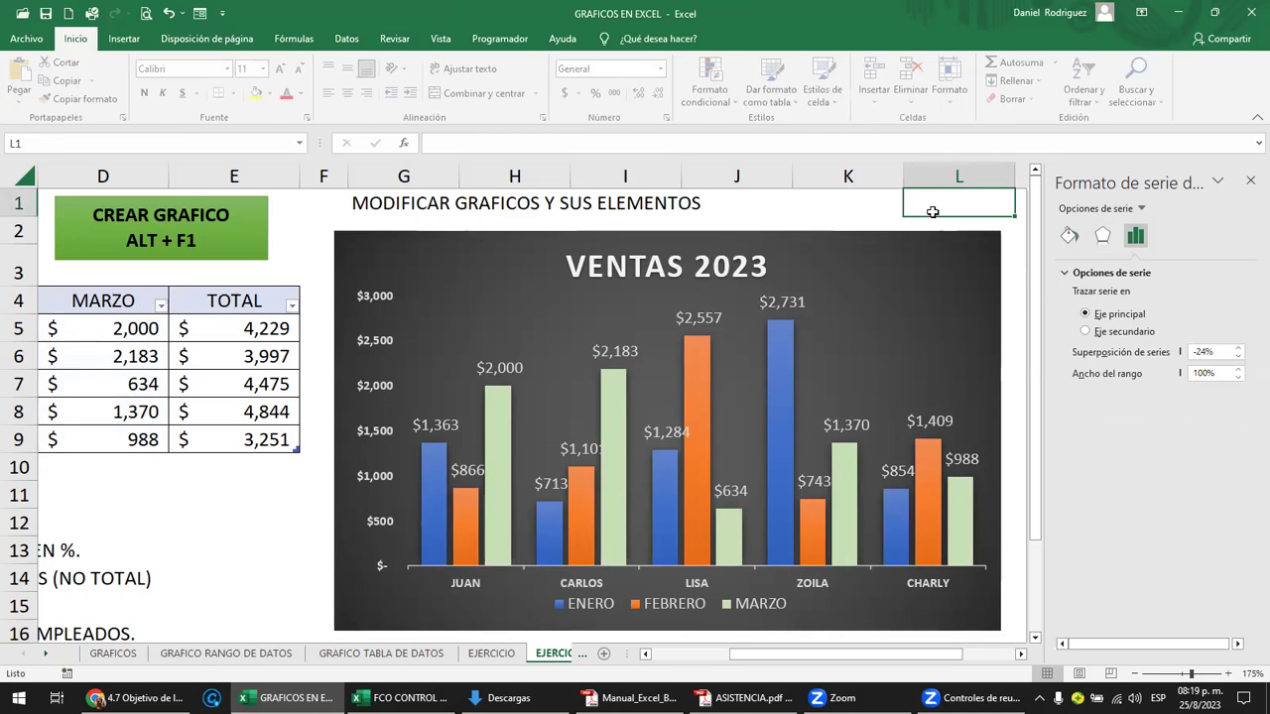
pyautogui.click(890, 265)
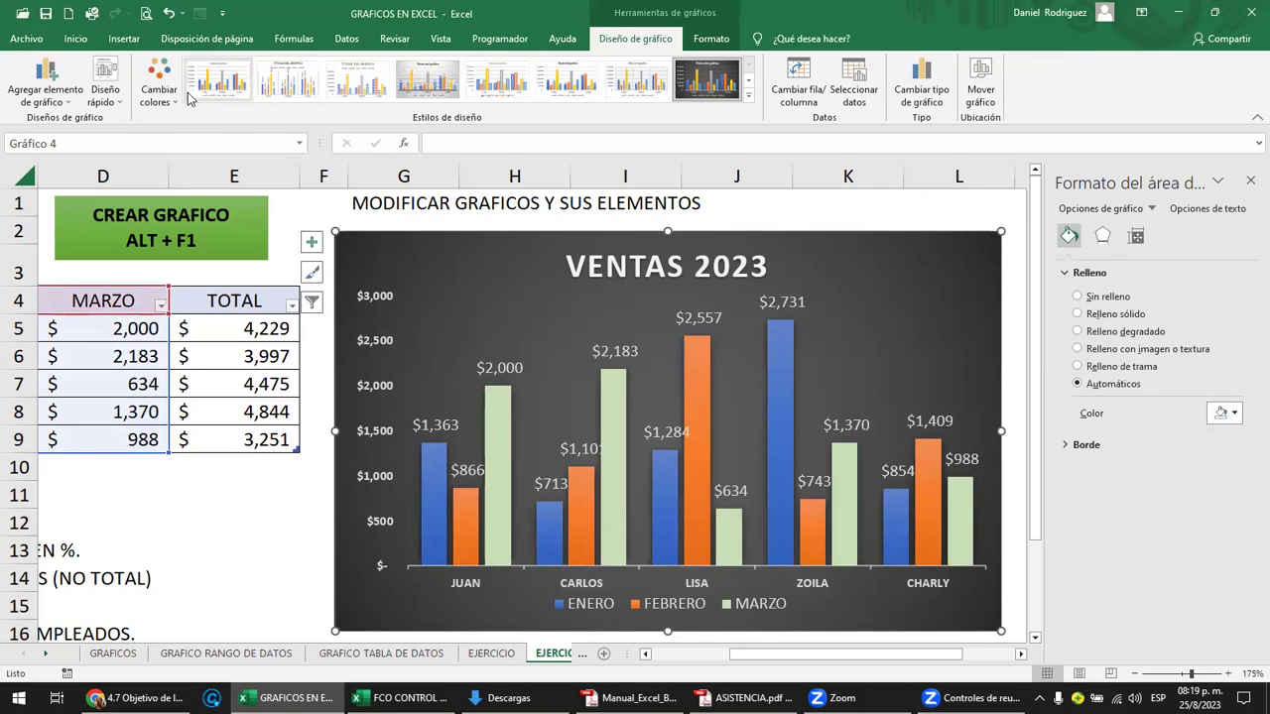
pyautogui.click(171, 104)
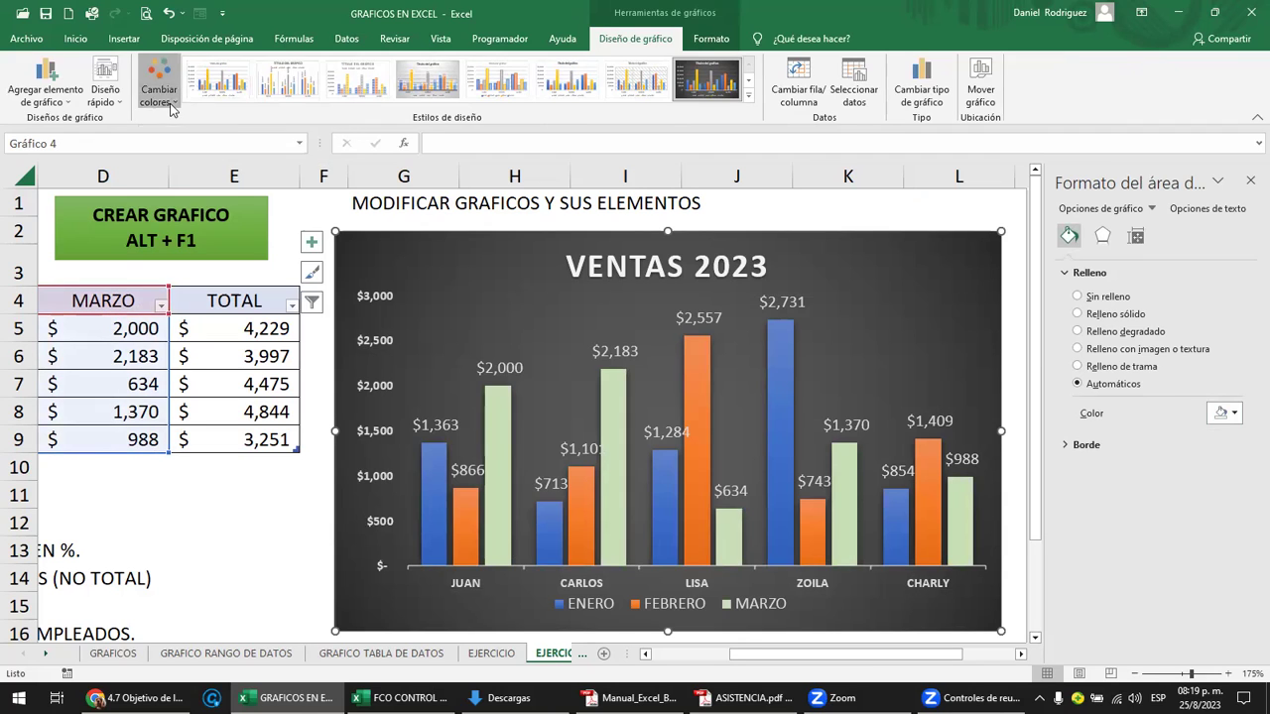
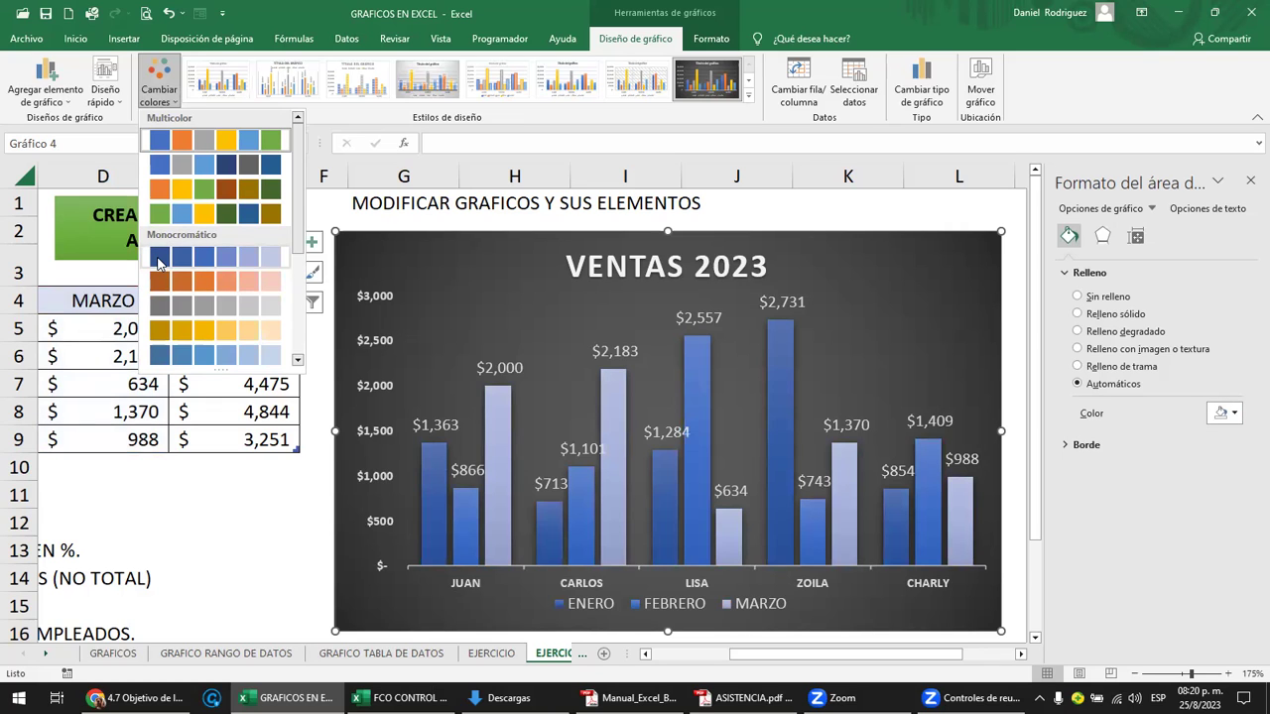
# - Give the FEBRERO series a light peach solid fill under Relleno y línea, replacing orange
pyautogui.click(162, 144)
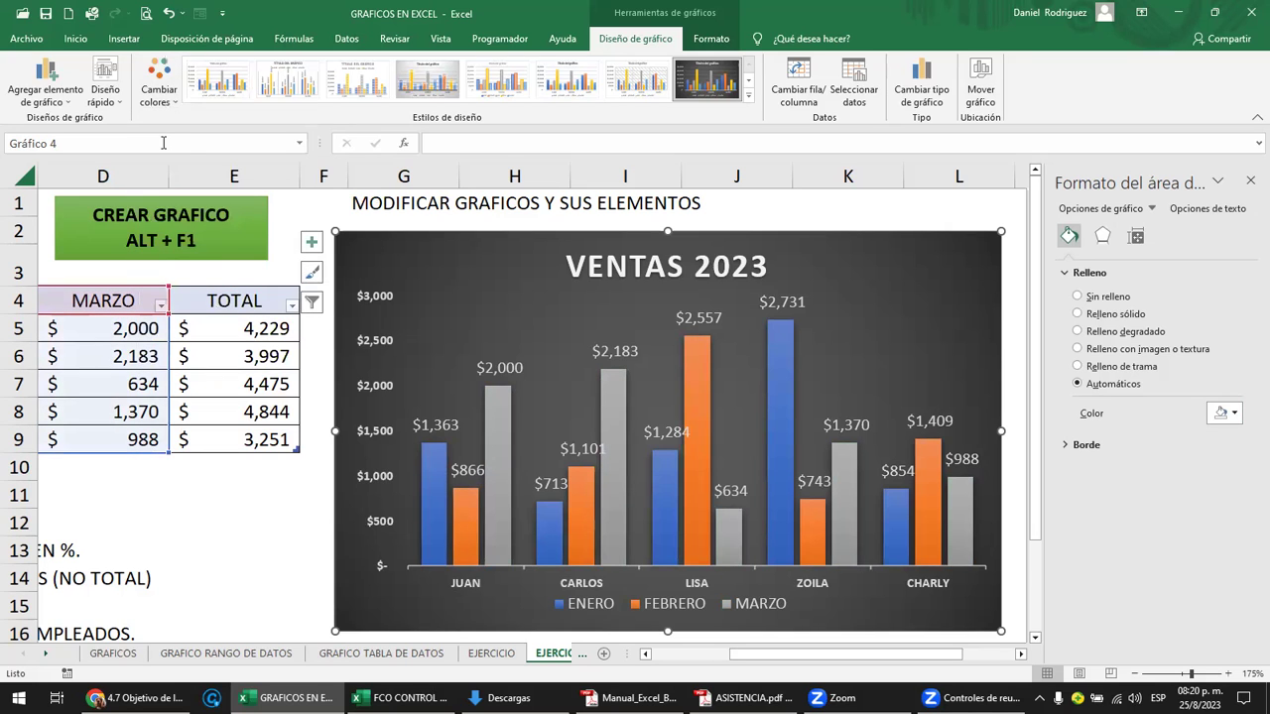
pyautogui.click(994, 219)
pyautogui.click(923, 456)
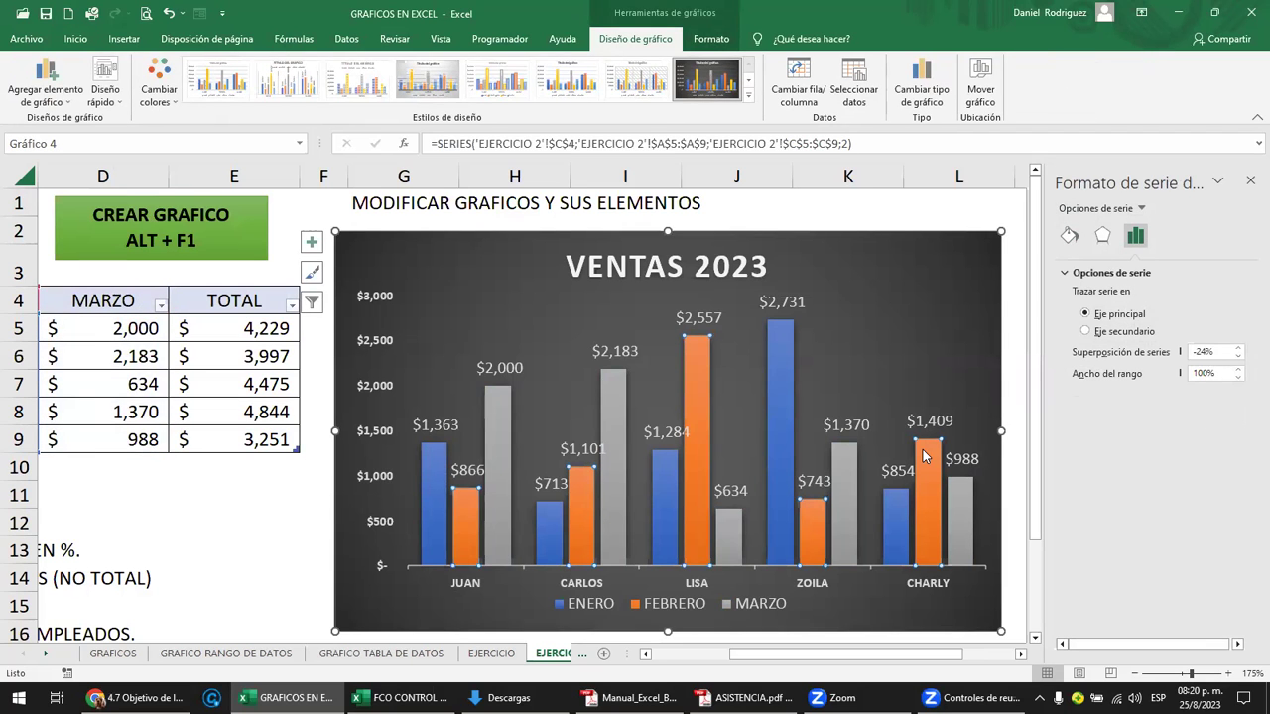
pyautogui.click(1069, 235)
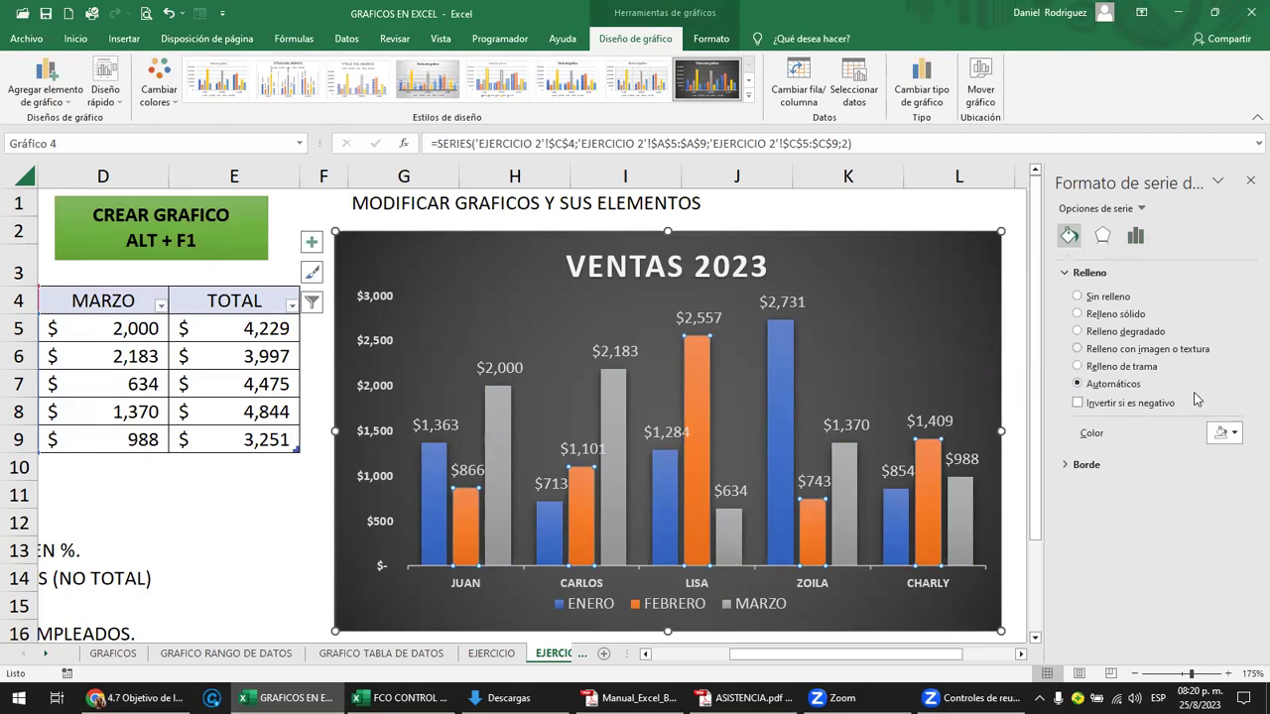
pyautogui.click(1233, 433)
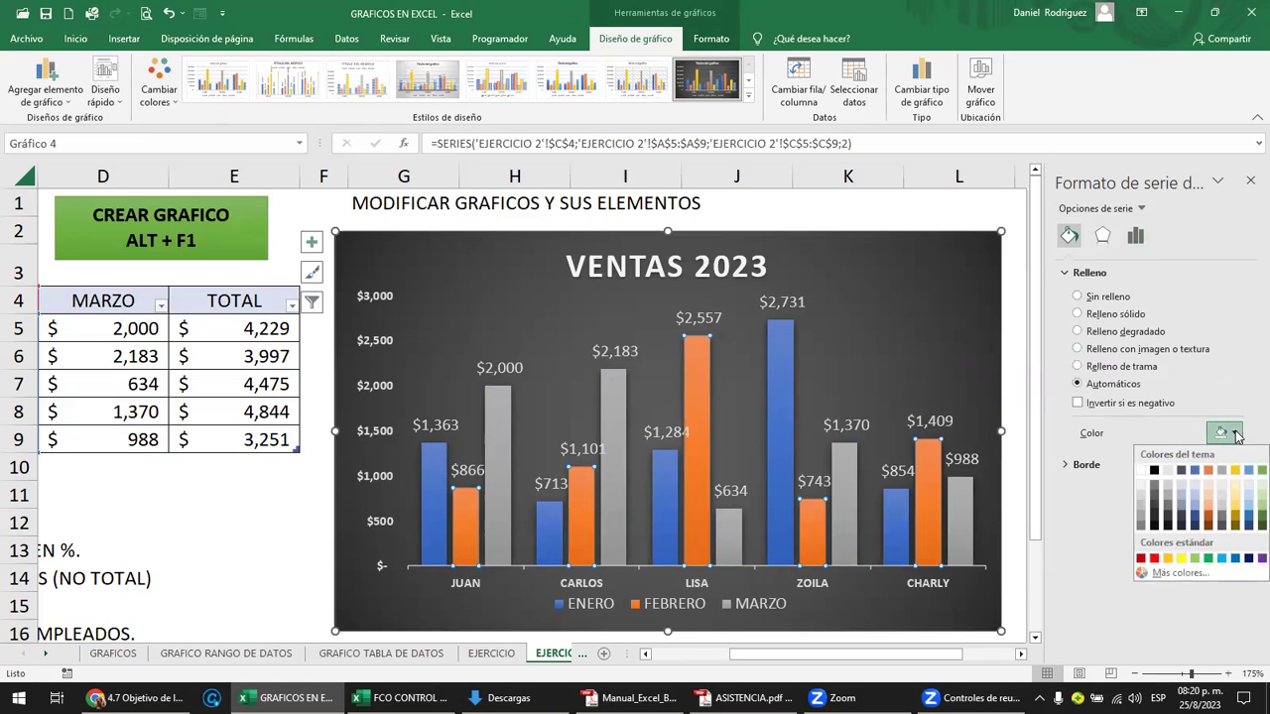
pyautogui.click(1210, 490)
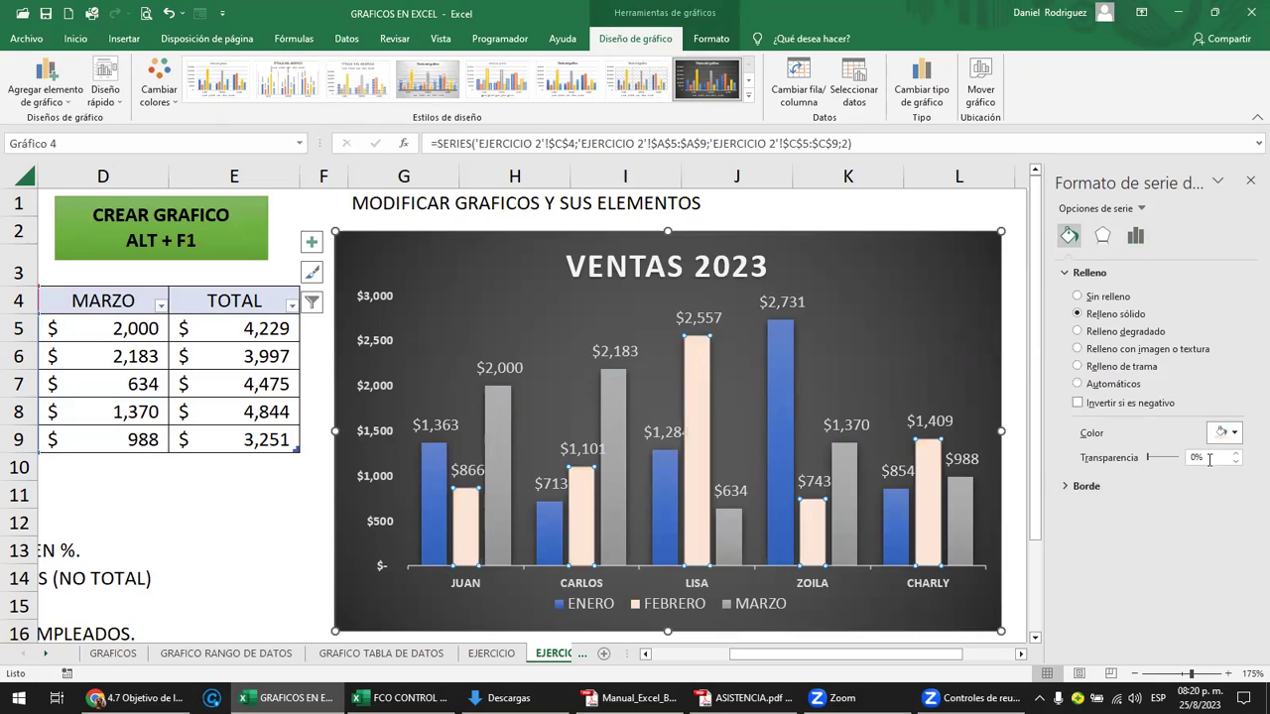
pyautogui.click(1233, 433)
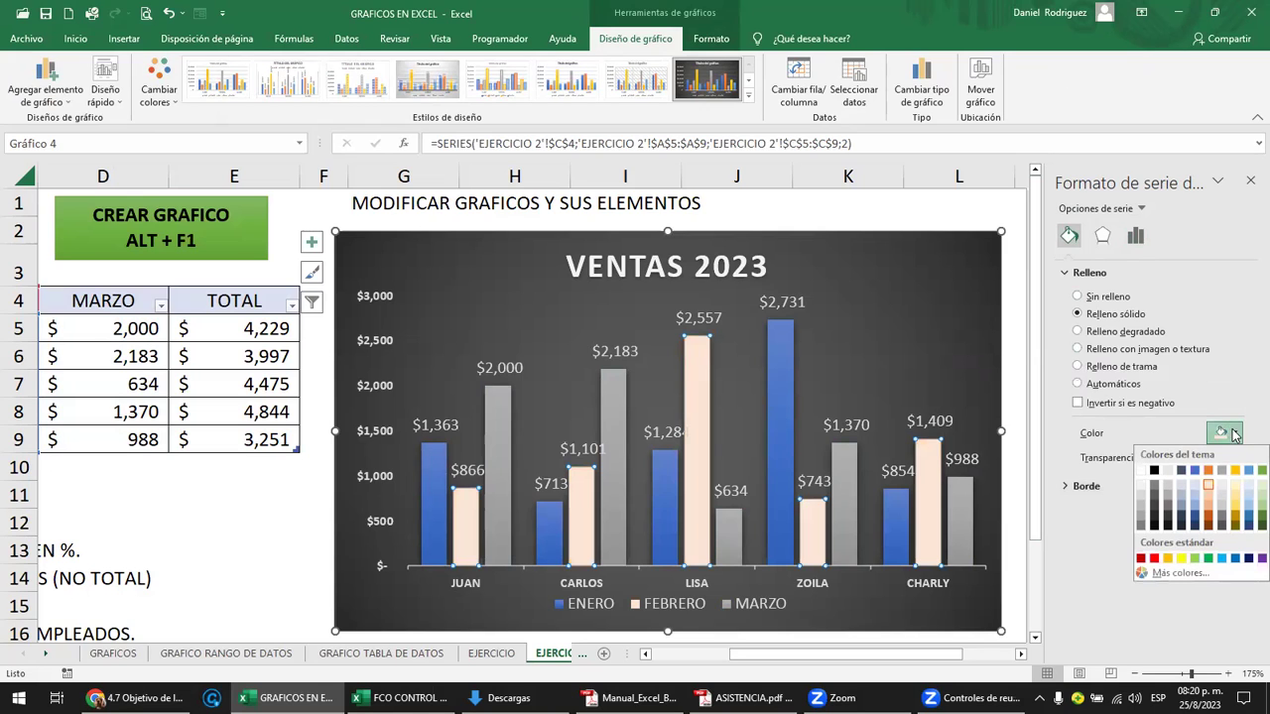
pyautogui.click(1211, 496)
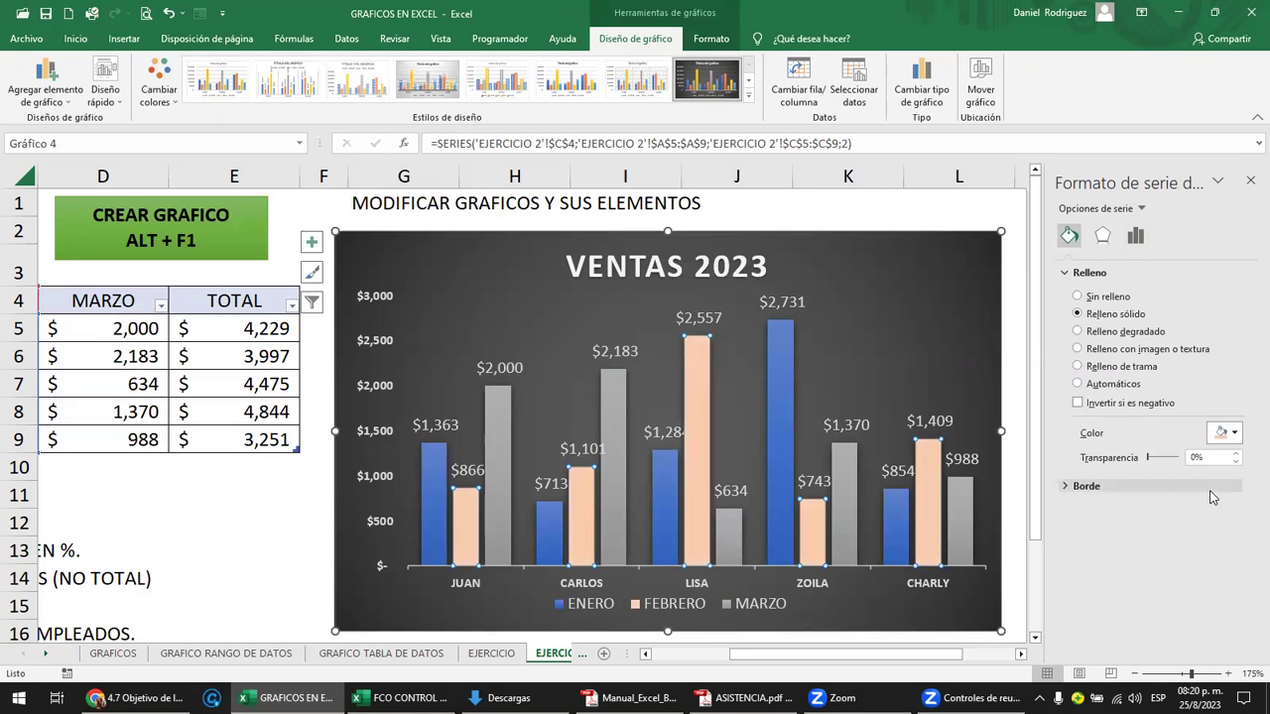
pyautogui.click(933, 217)
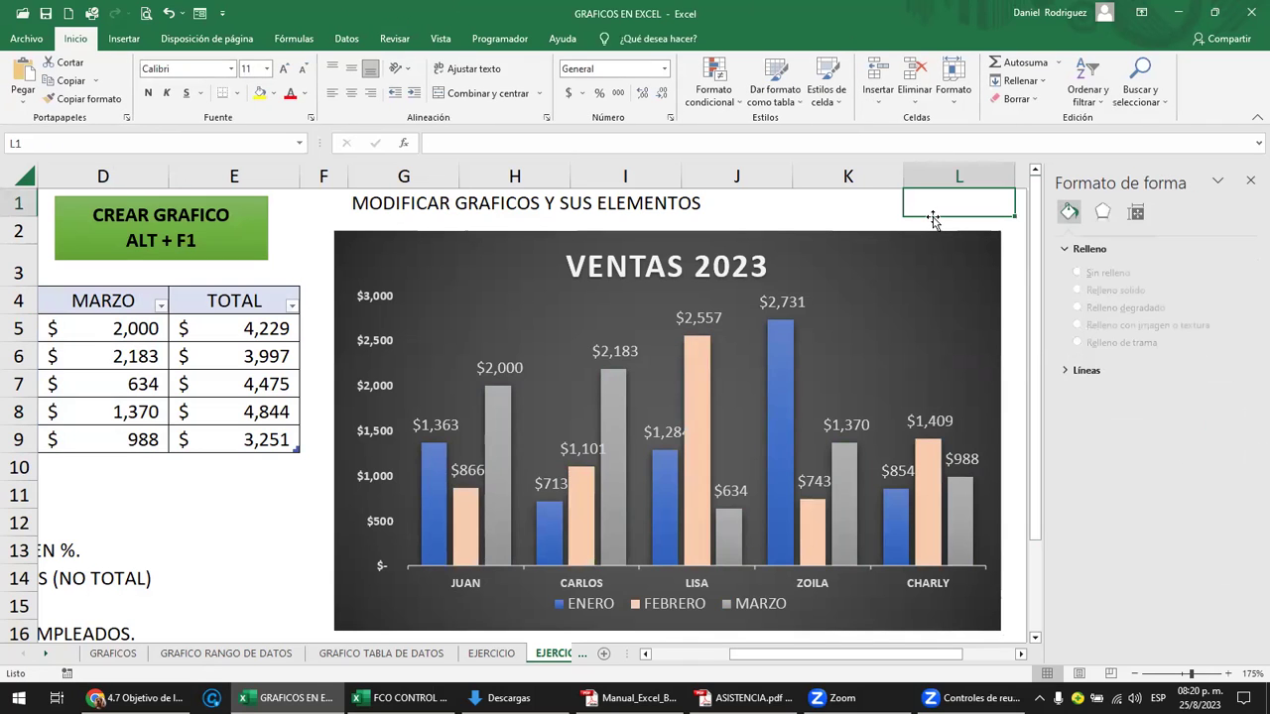
# - Apply colour palette 2 (blue and grey) to the chart without applying any quick layout
pyautogui.click(885, 248)
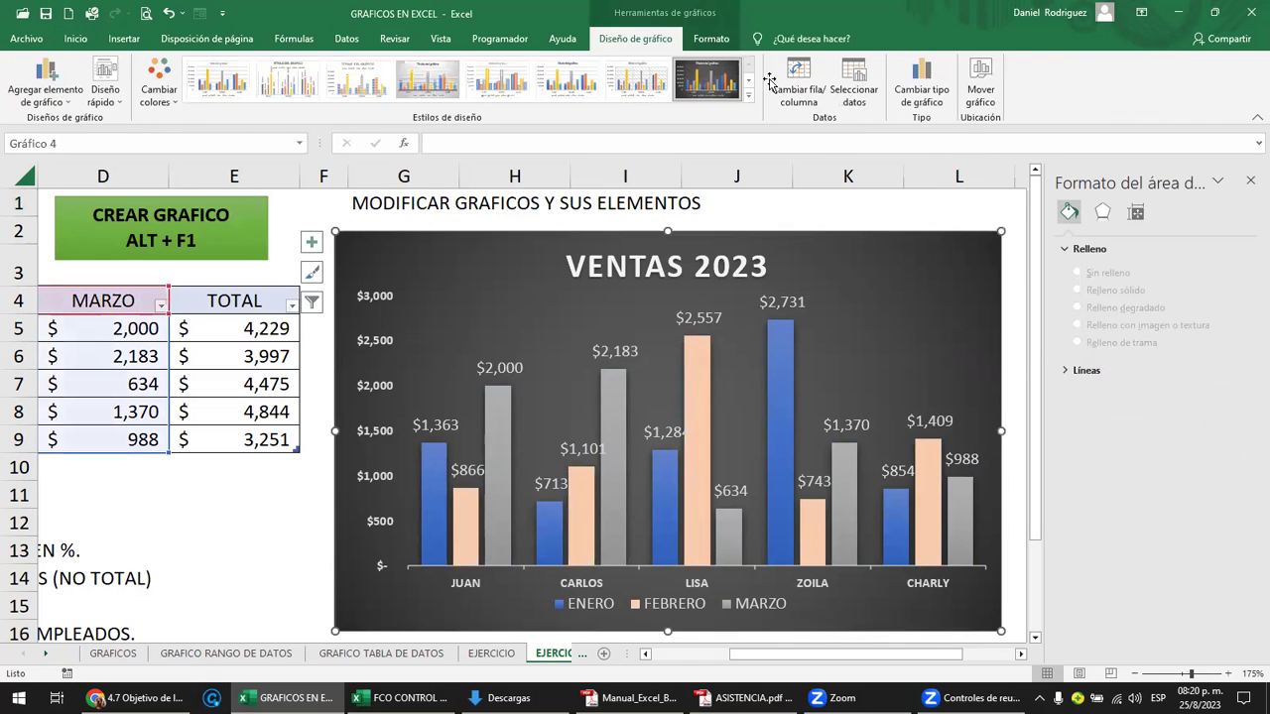
pyautogui.click(158, 88)
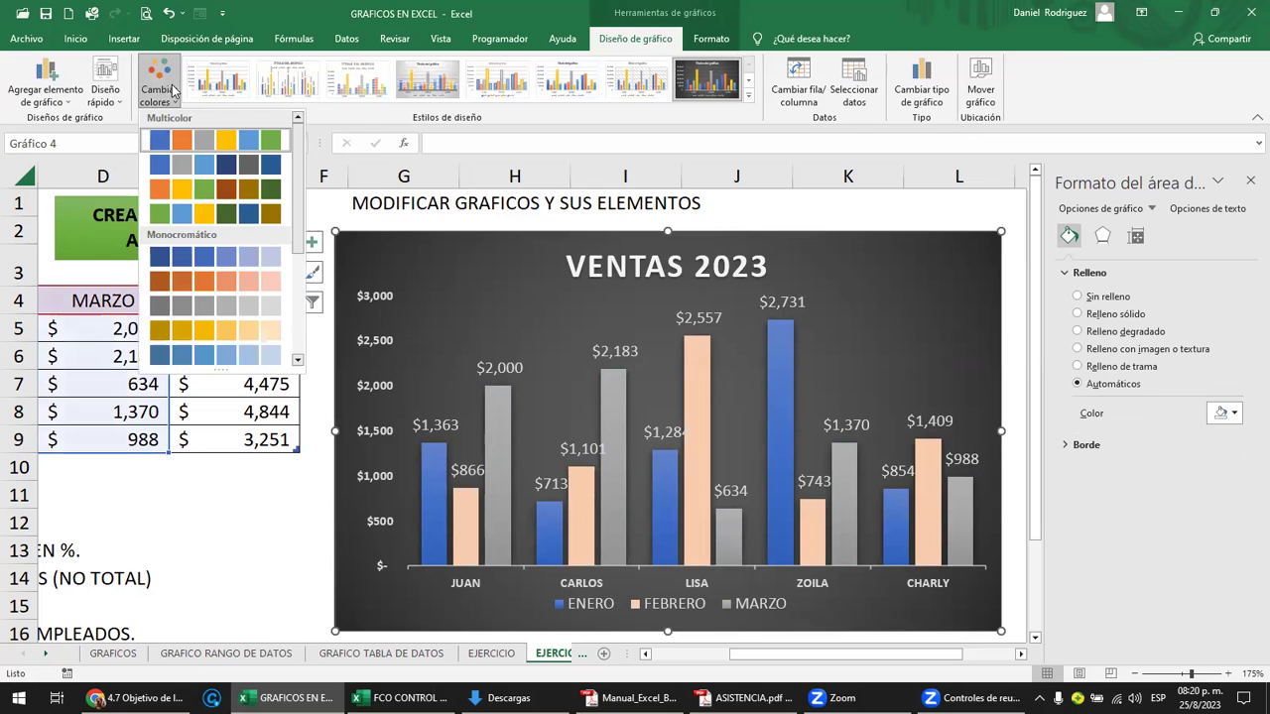
pyautogui.click(164, 161)
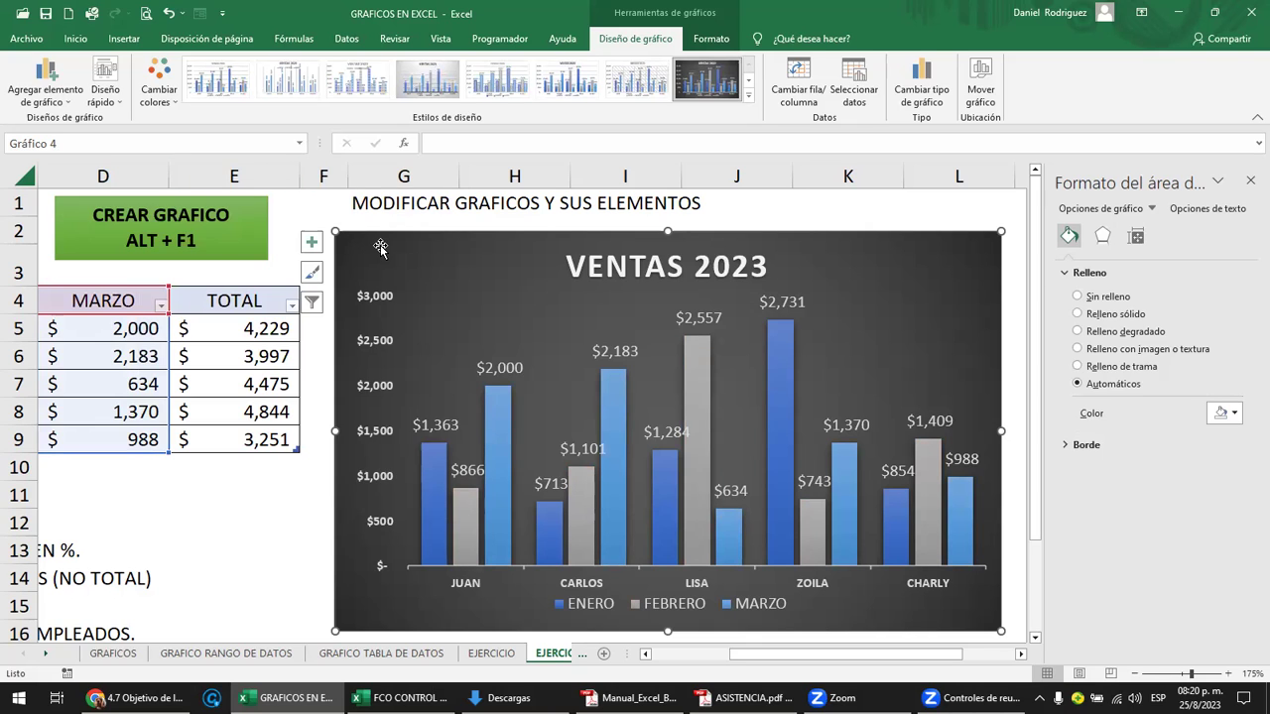
pyautogui.click(112, 103)
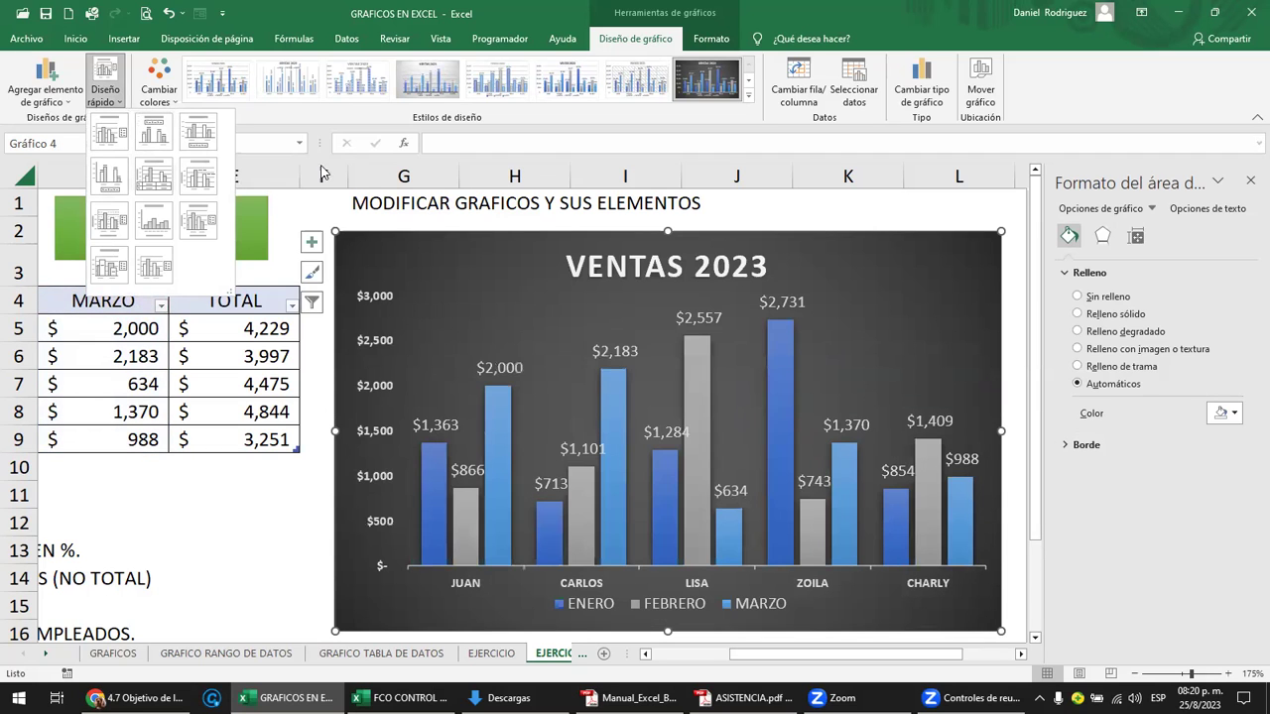
pyautogui.click(308, 215)
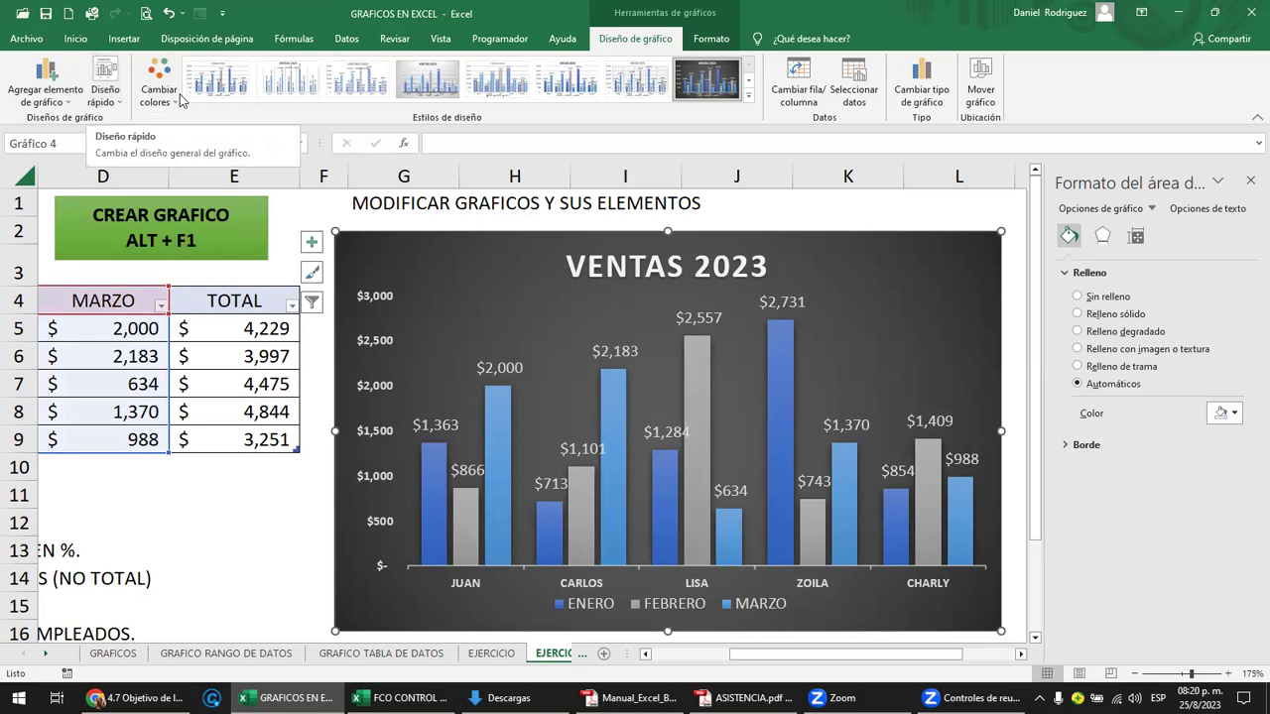
# - Browse the chart style gallery and colour schemes without changing the chart
pyautogui.click(313, 275)
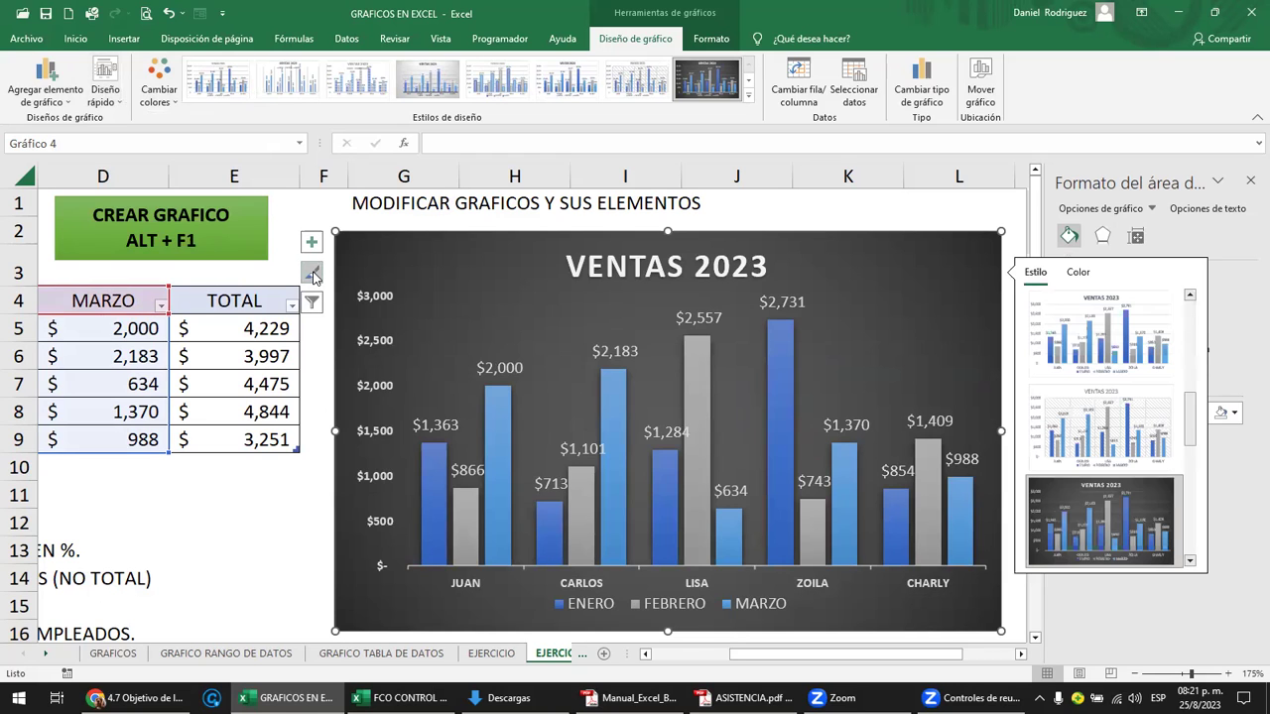
pyautogui.click(751, 100)
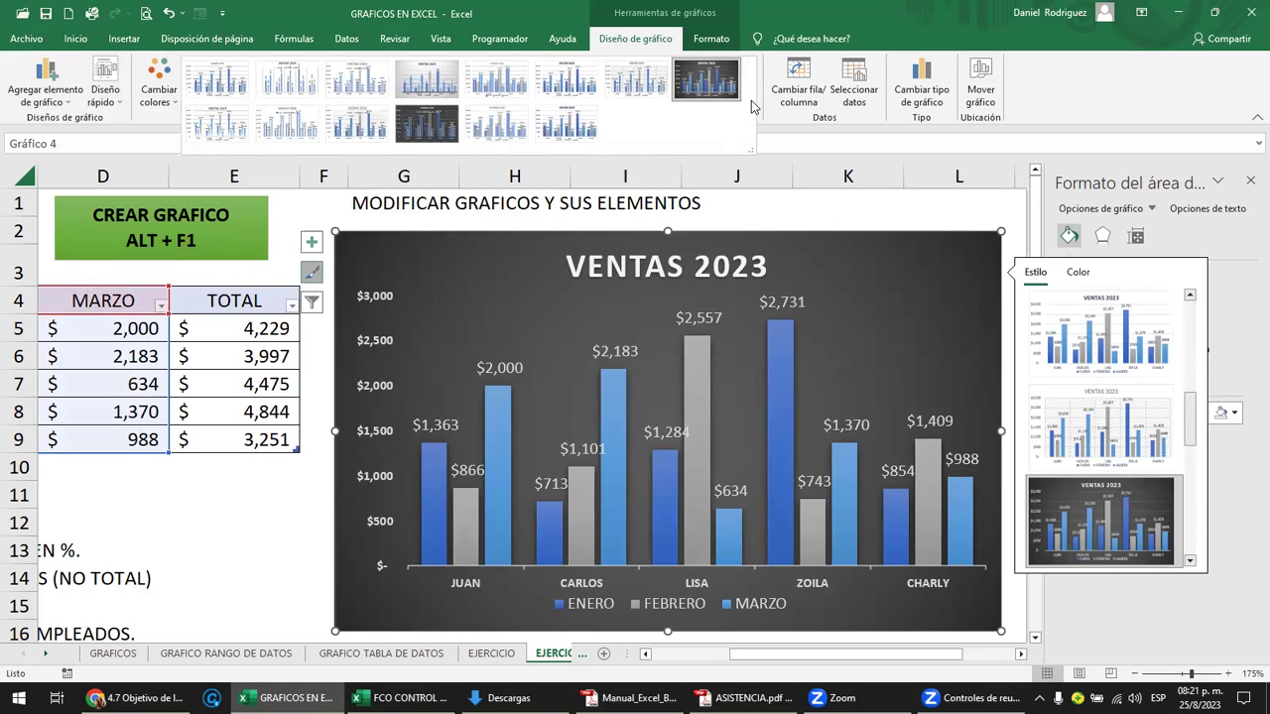
pyautogui.click(1044, 278)
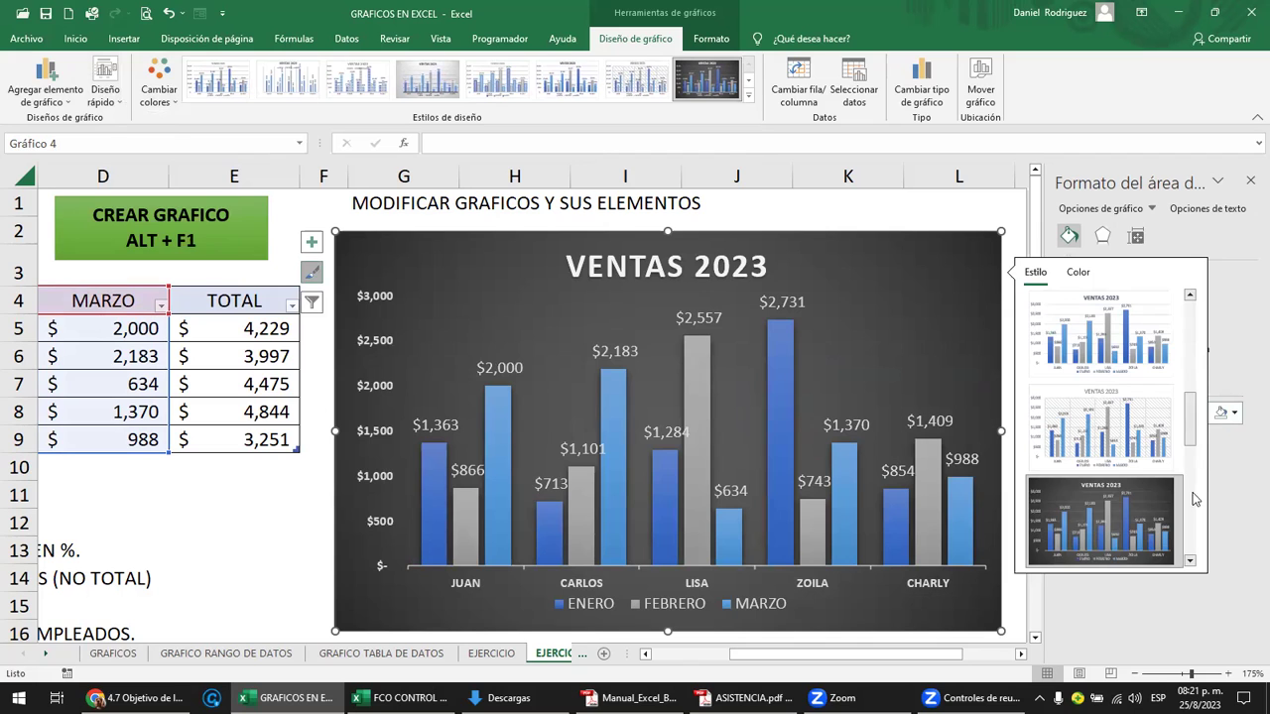
pyautogui.scroll(-2, 1193, 461)
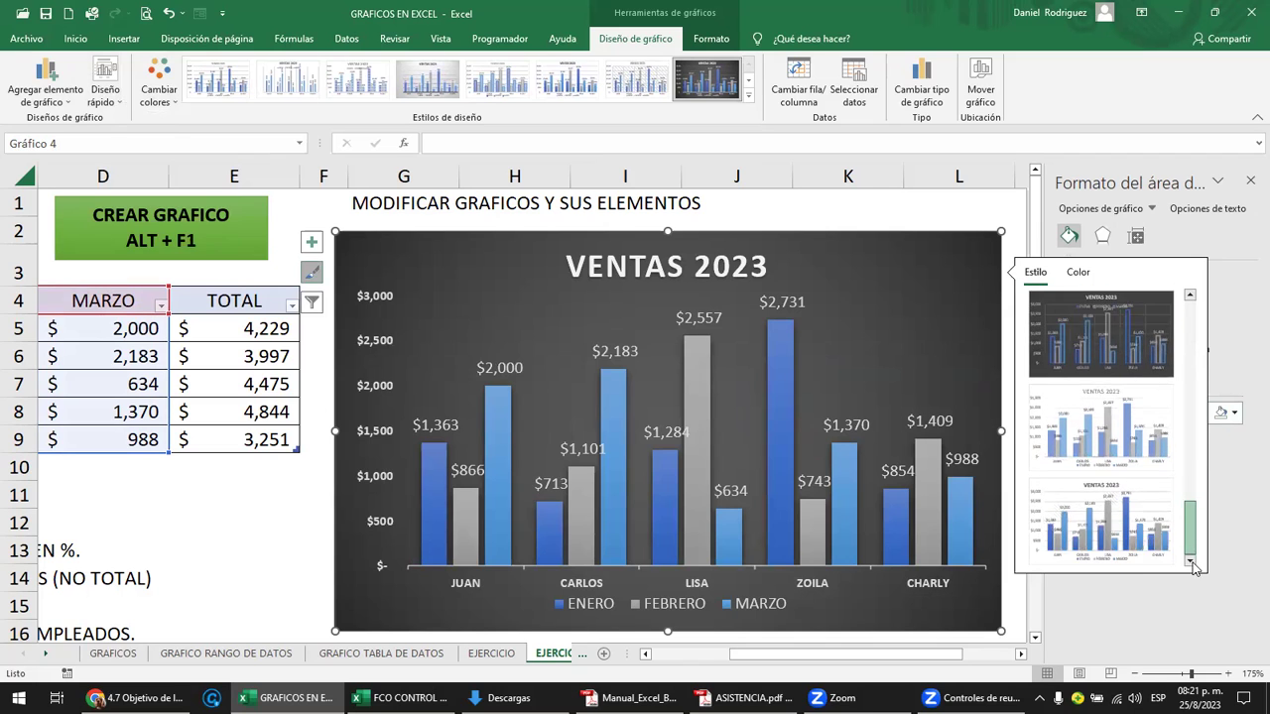
pyautogui.scroll(5, 1206, 410)
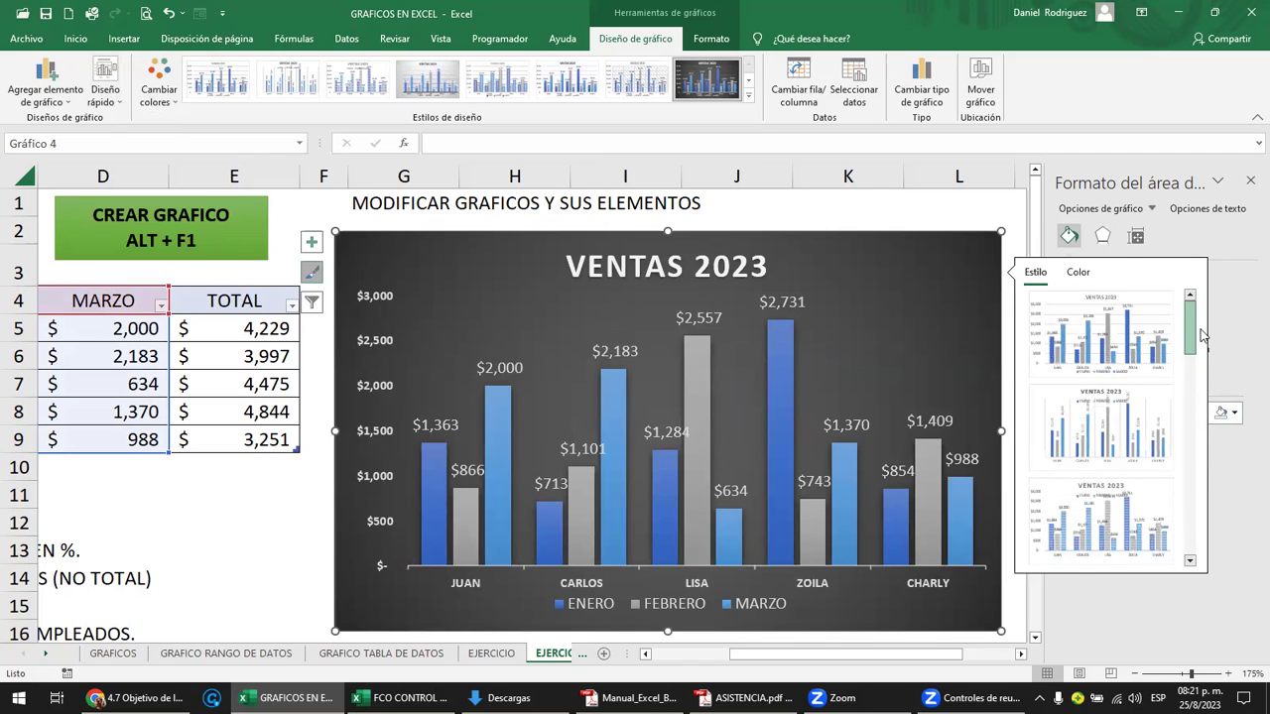
pyautogui.click(1079, 273)
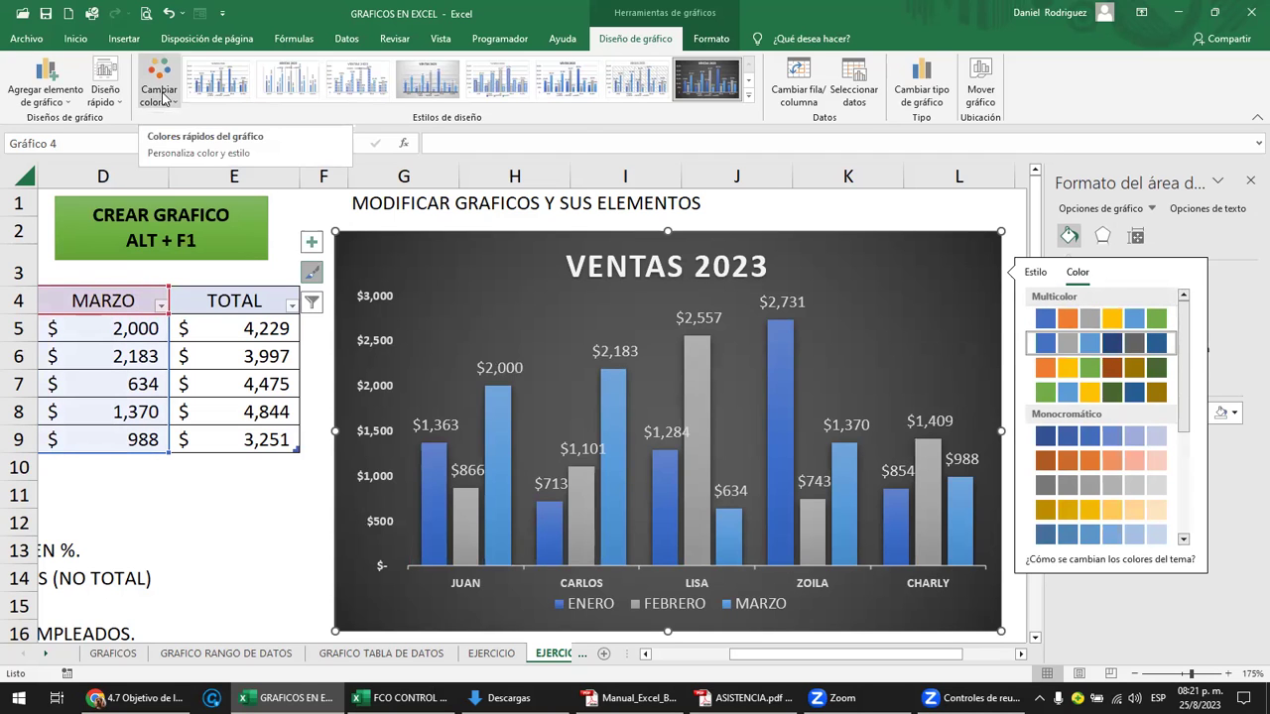
pyautogui.click(942, 208)
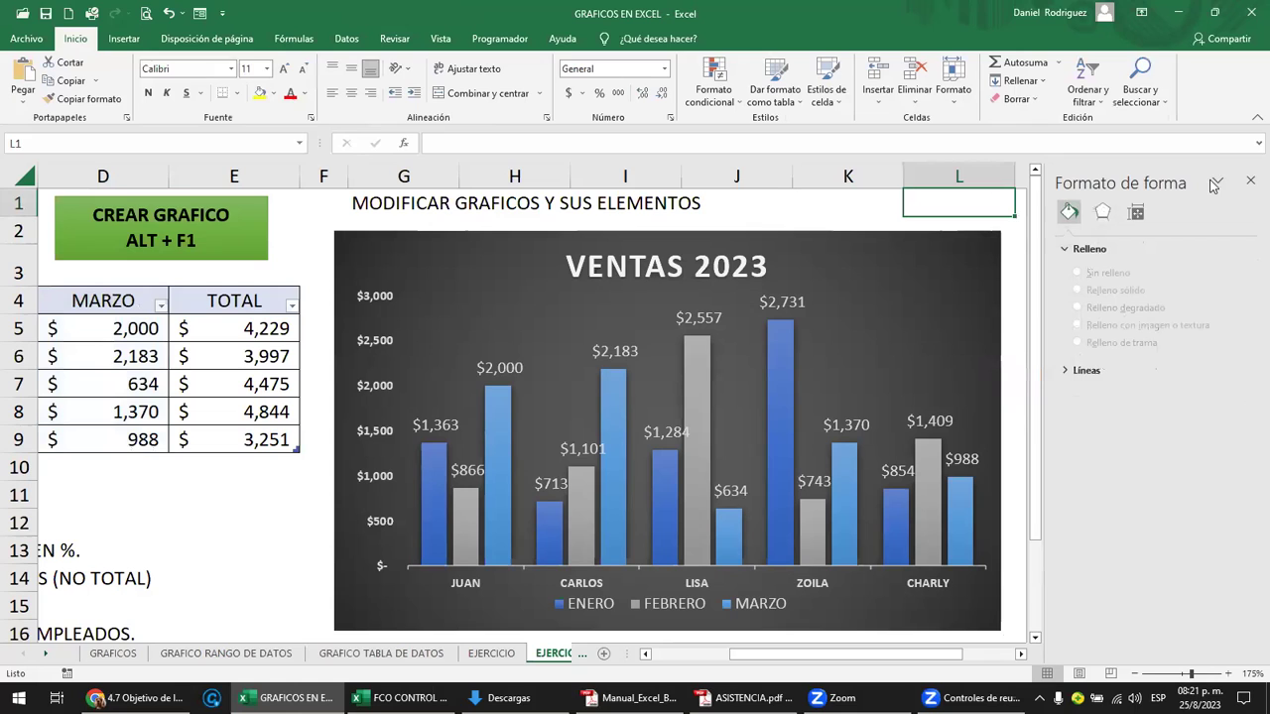
# - Close the Formato de forma pane and reselect the chart
pyautogui.click(1250, 181)
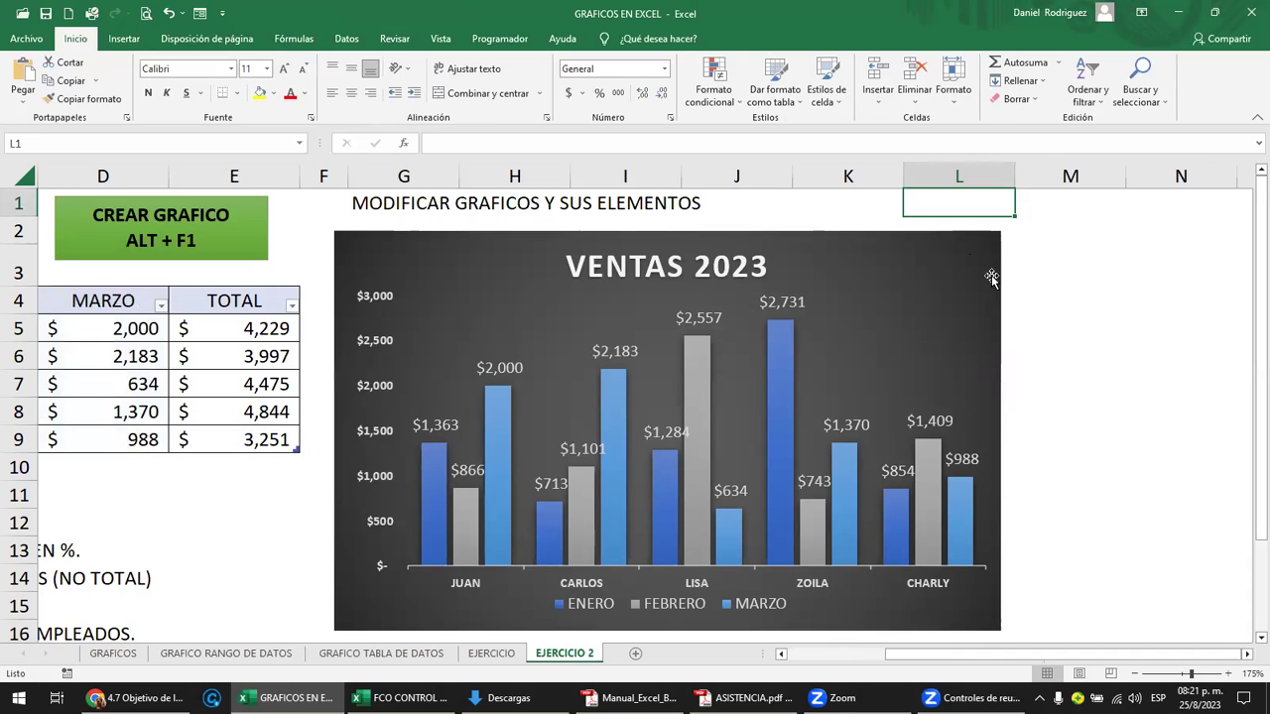
pyautogui.click(960, 258)
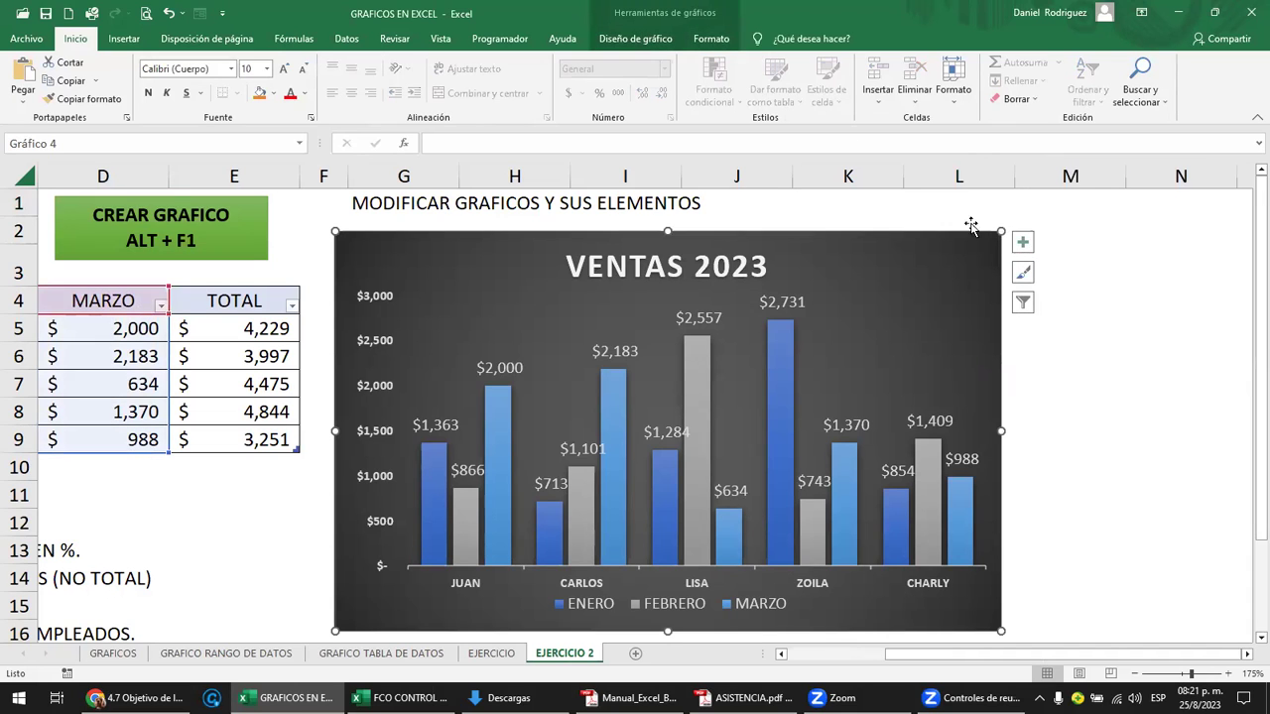
pyautogui.click(662, 44)
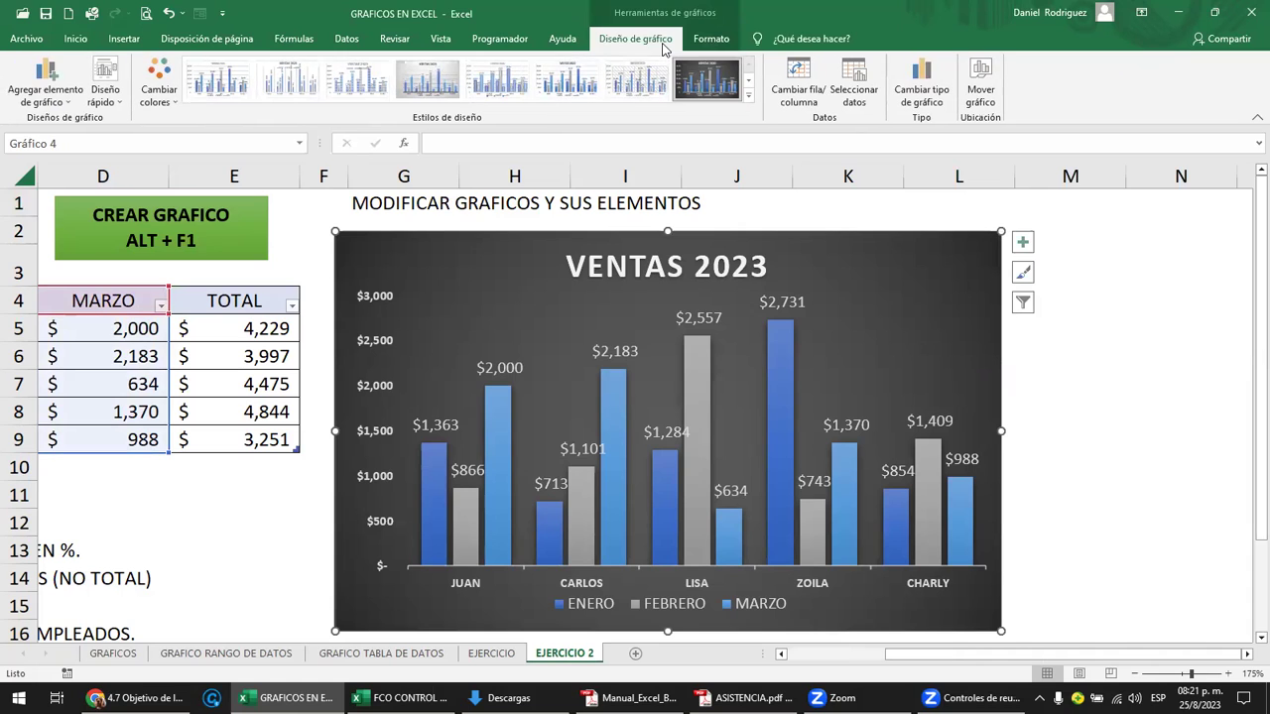
pyautogui.click(1024, 278)
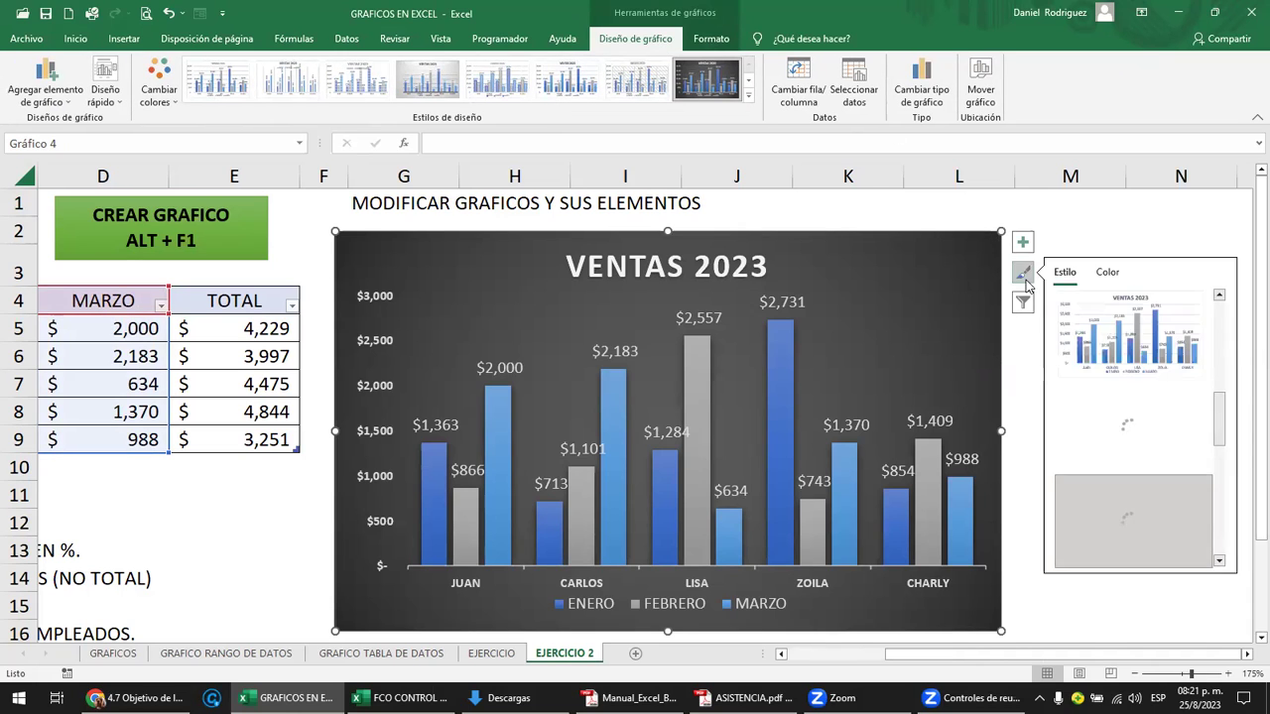
pyautogui.click(1025, 277)
pyautogui.click(1054, 238)
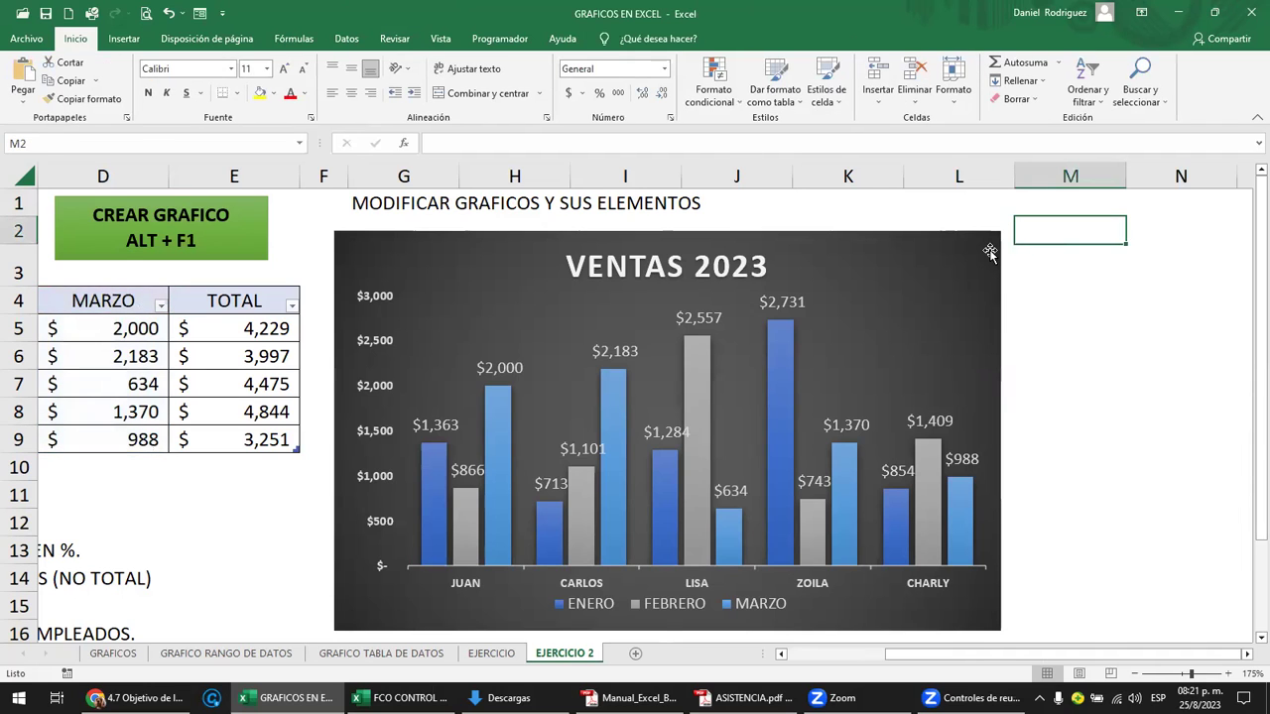
pyautogui.click(998, 250)
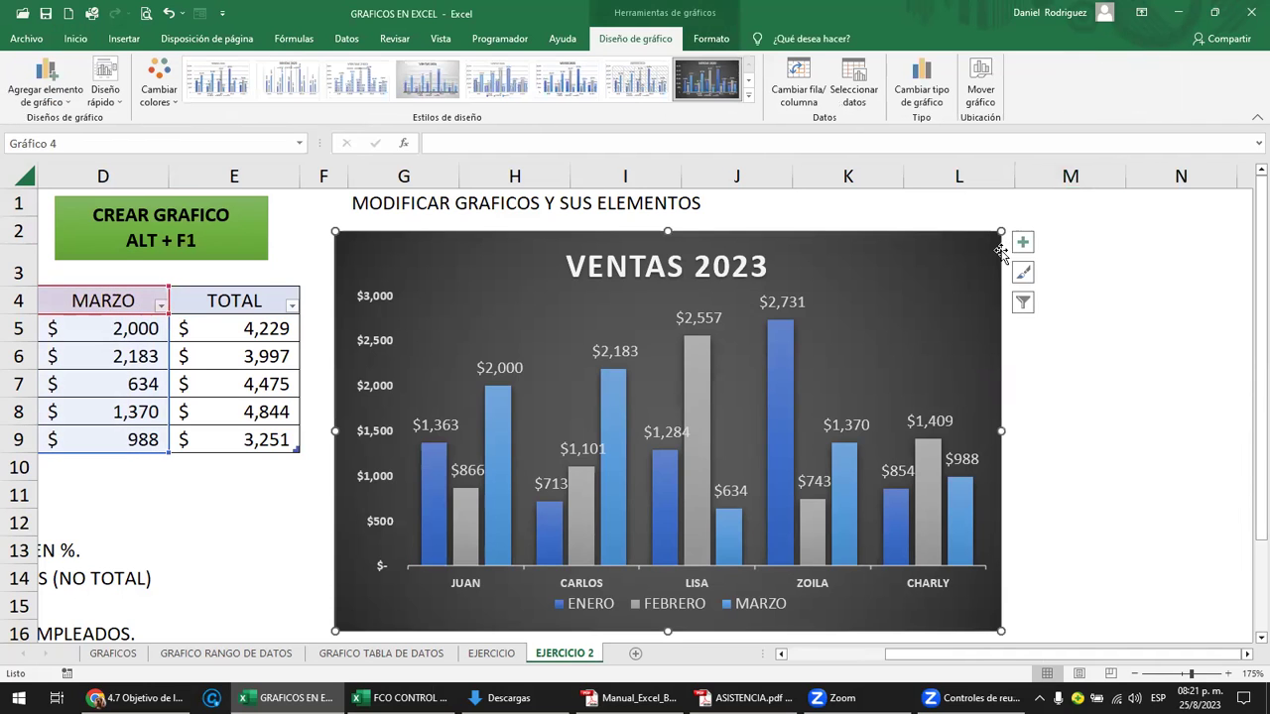
# - In the chart filter, uncheck every series except ENERO and apply
pyautogui.click(1022, 307)
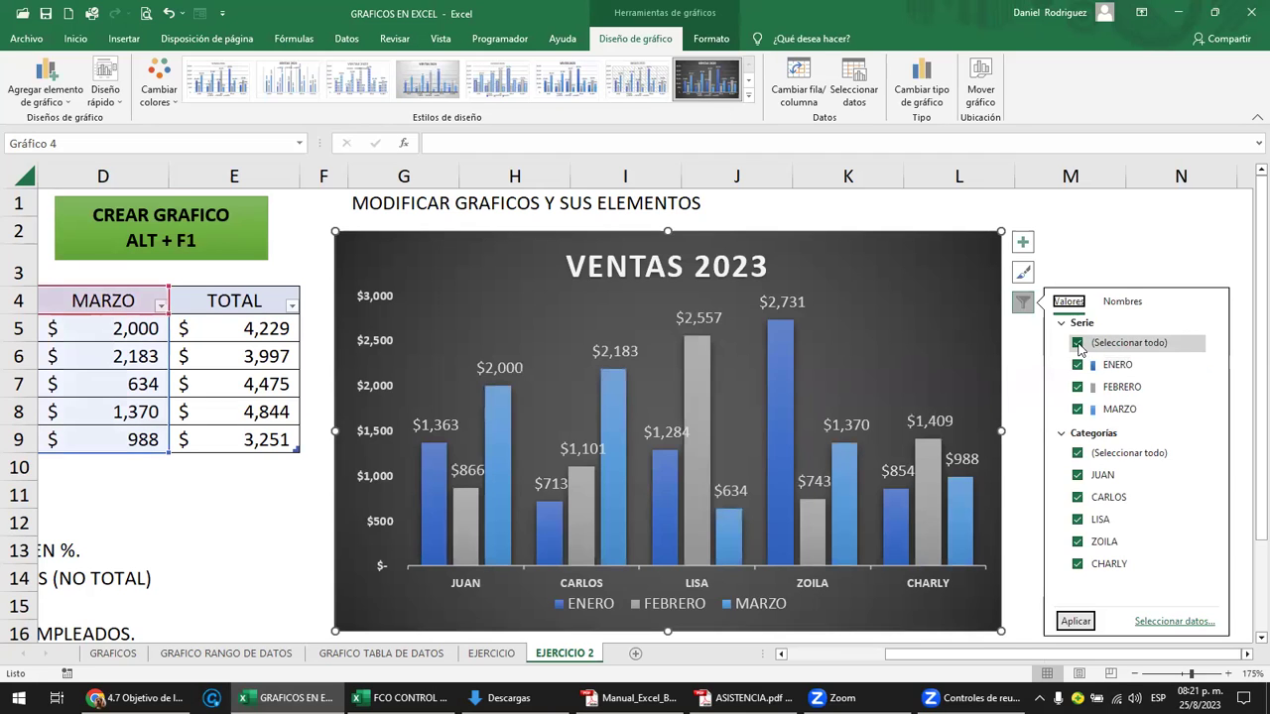
pyautogui.click(1077, 344)
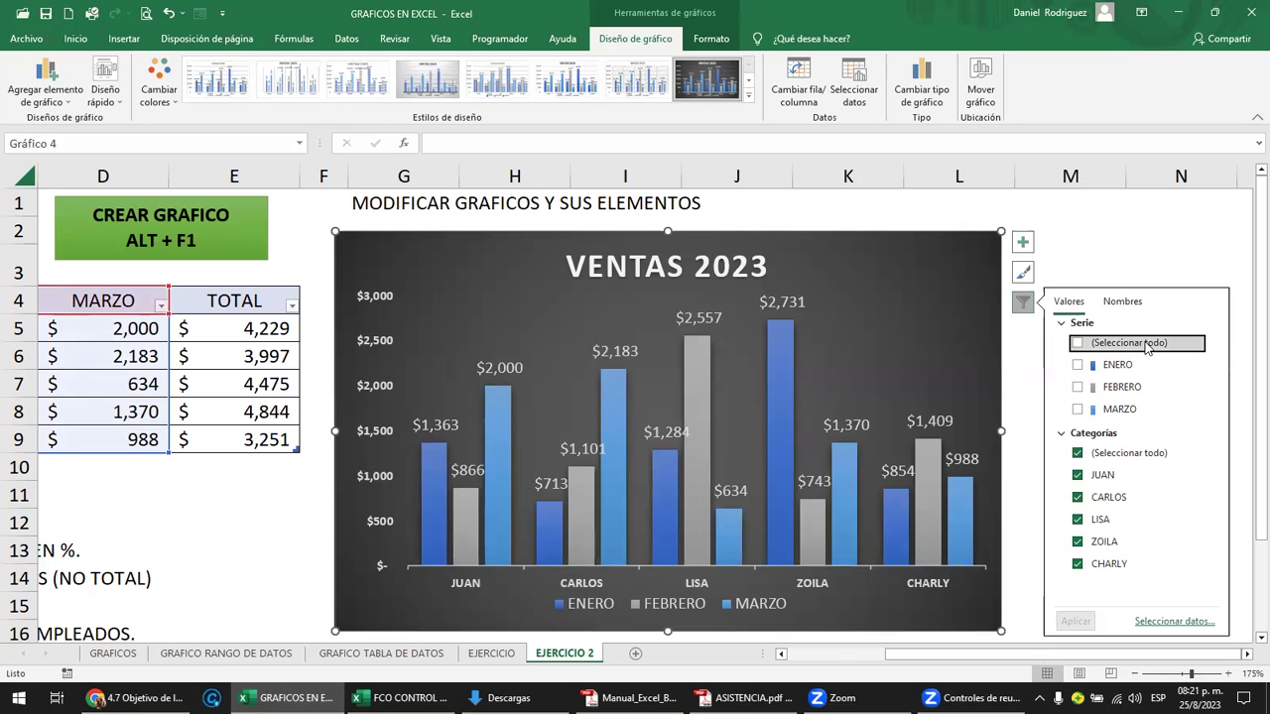
pyautogui.click(1076, 366)
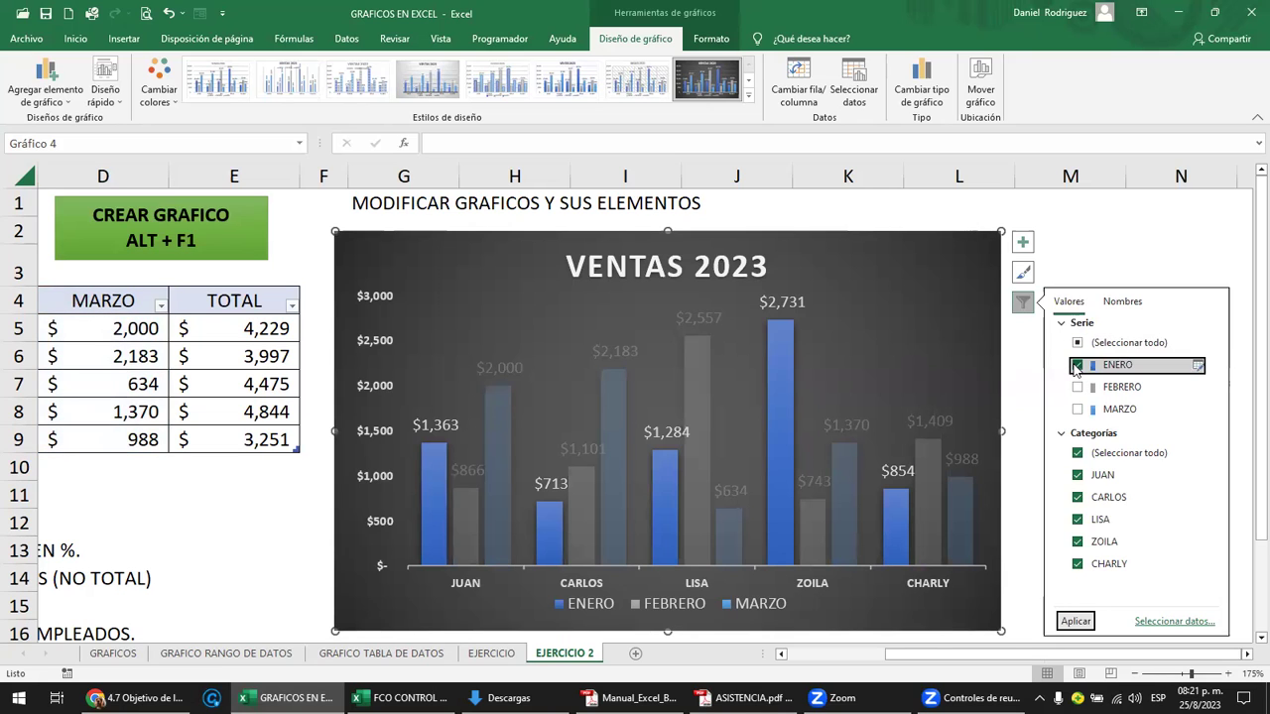
pyautogui.click(1079, 624)
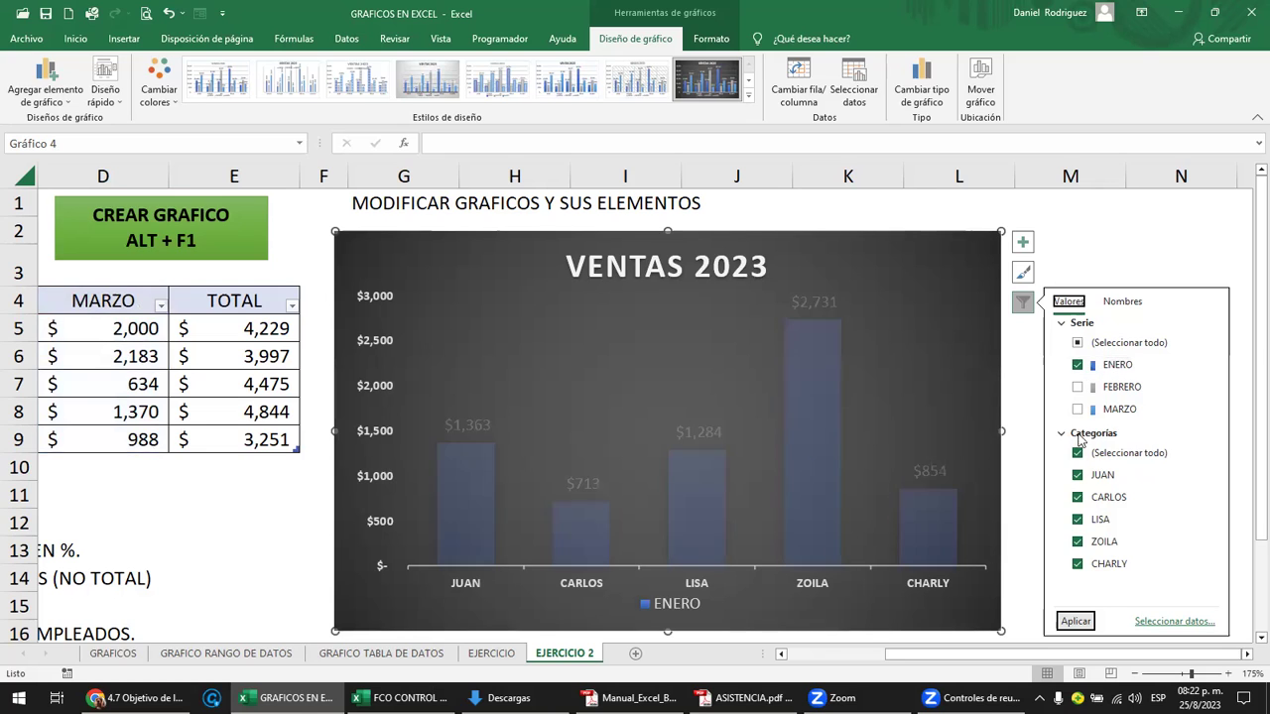
# - Filter the chart's sellers to LISA and CHARLY, then recheck the month series
pyautogui.click(1151, 455)
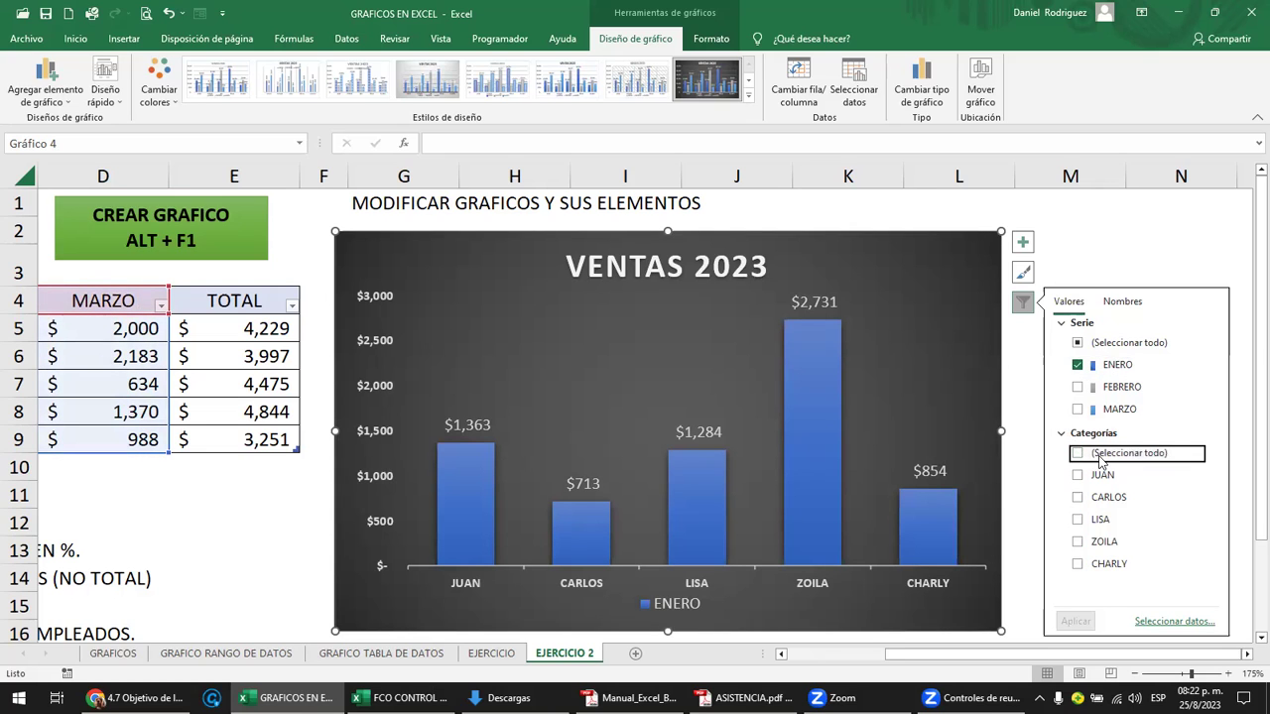
pyautogui.click(1092, 459)
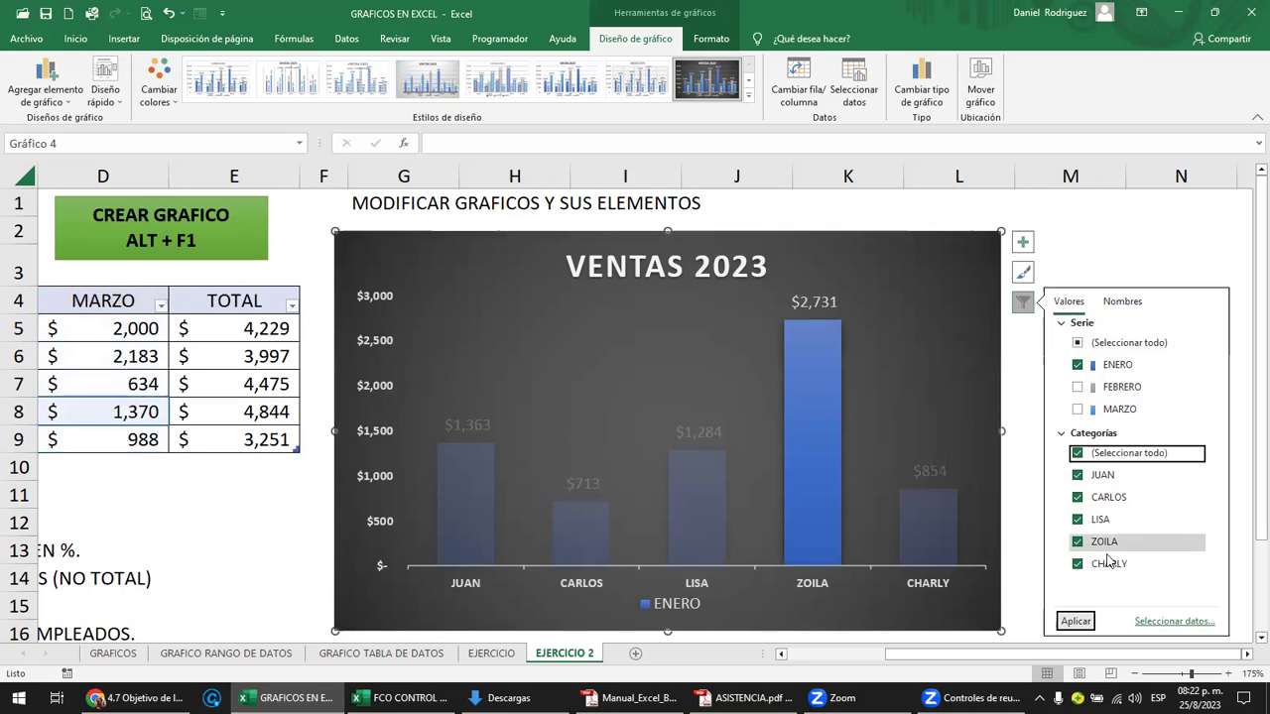
pyautogui.click(1092, 454)
pyautogui.click(1080, 565)
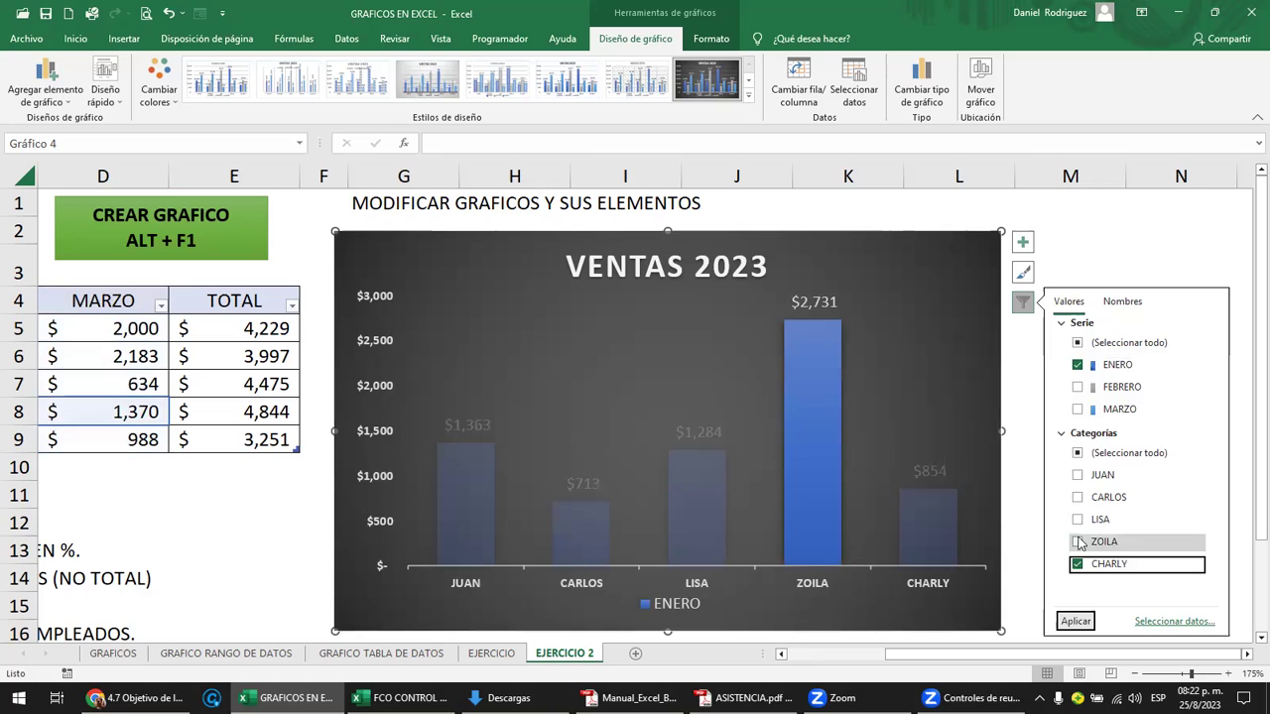
pyautogui.click(1075, 621)
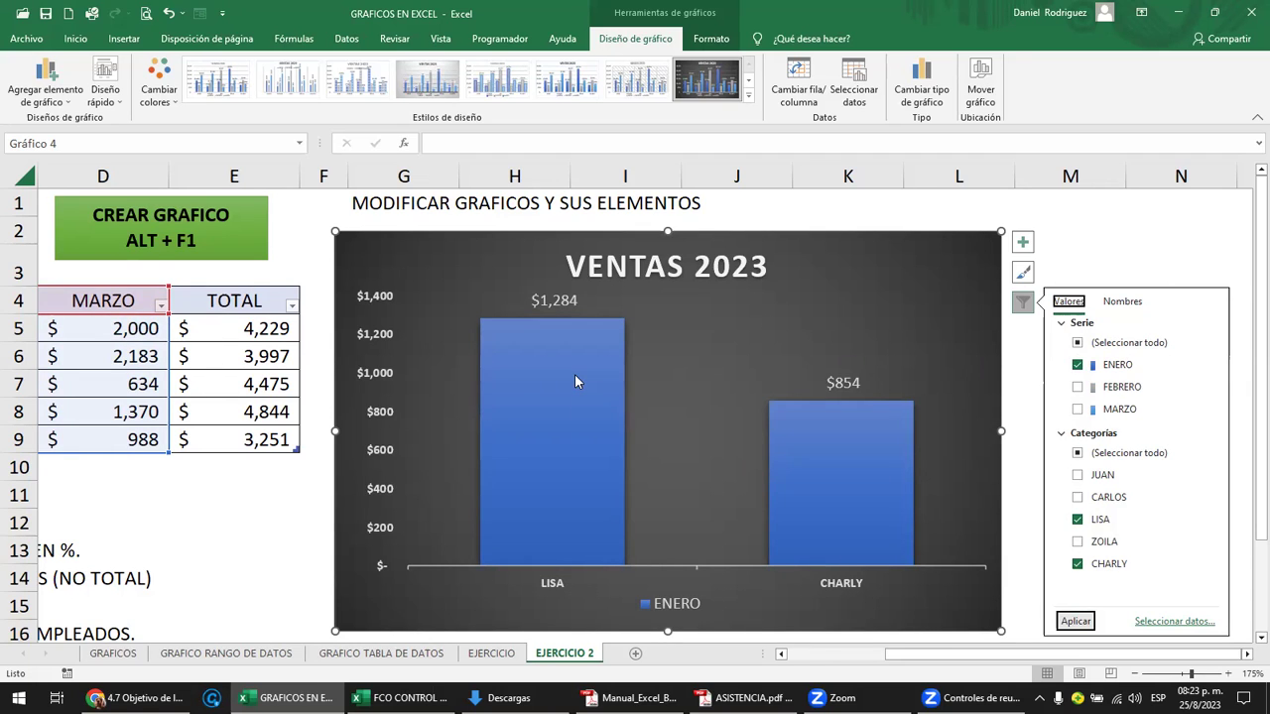
pyautogui.click(1078, 343)
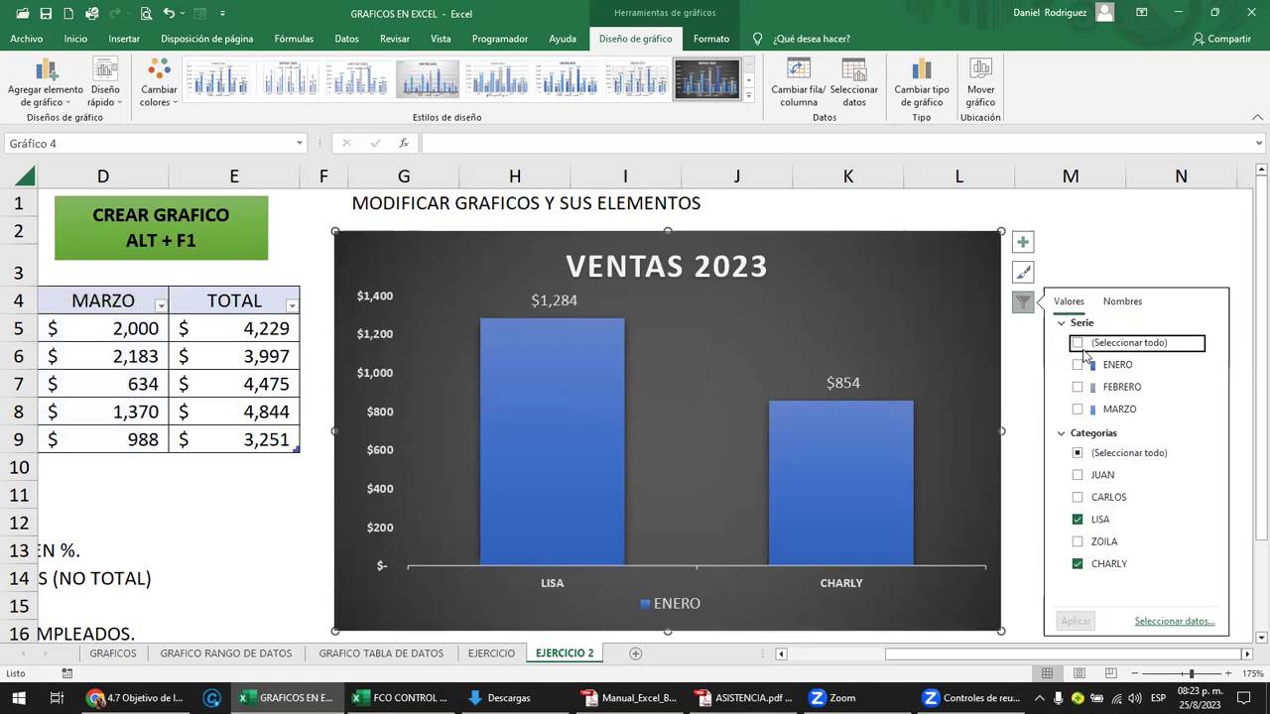
pyautogui.click(1083, 350)
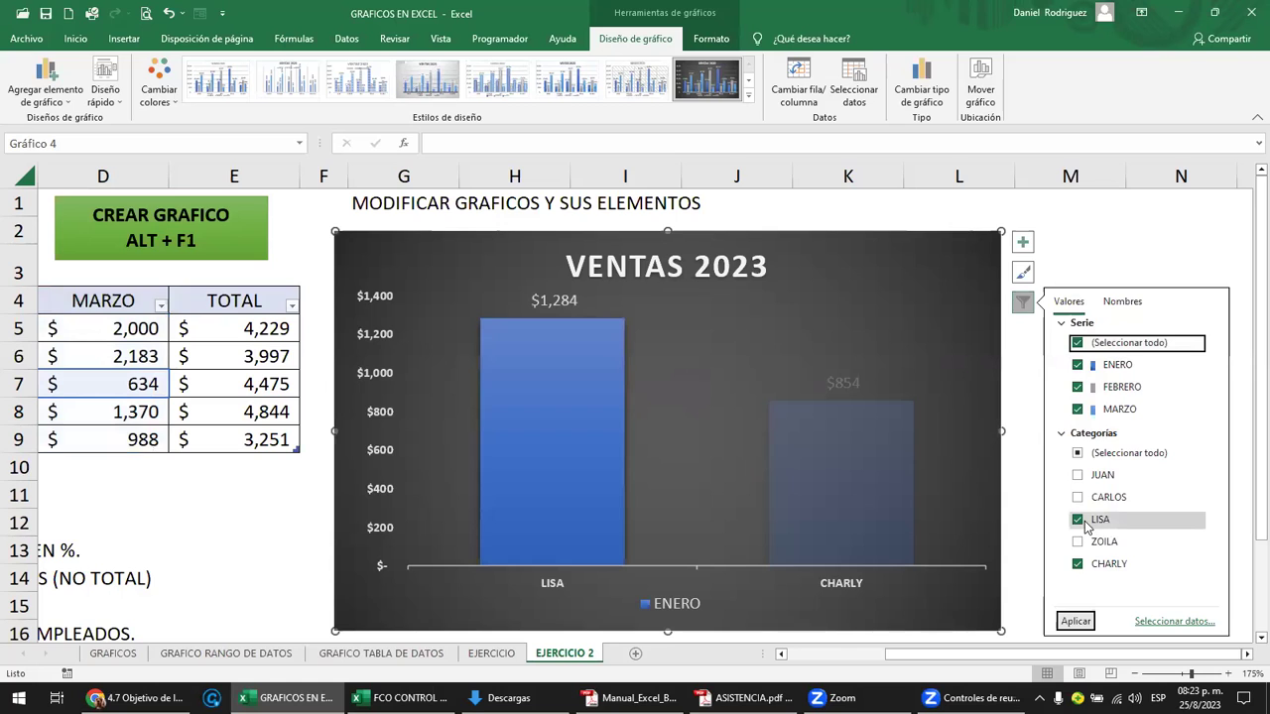
# - Apply the ENERO, FEBRERO and MARZO series filter, then open formatting for LISA's MARZO column
pyautogui.click(1077, 621)
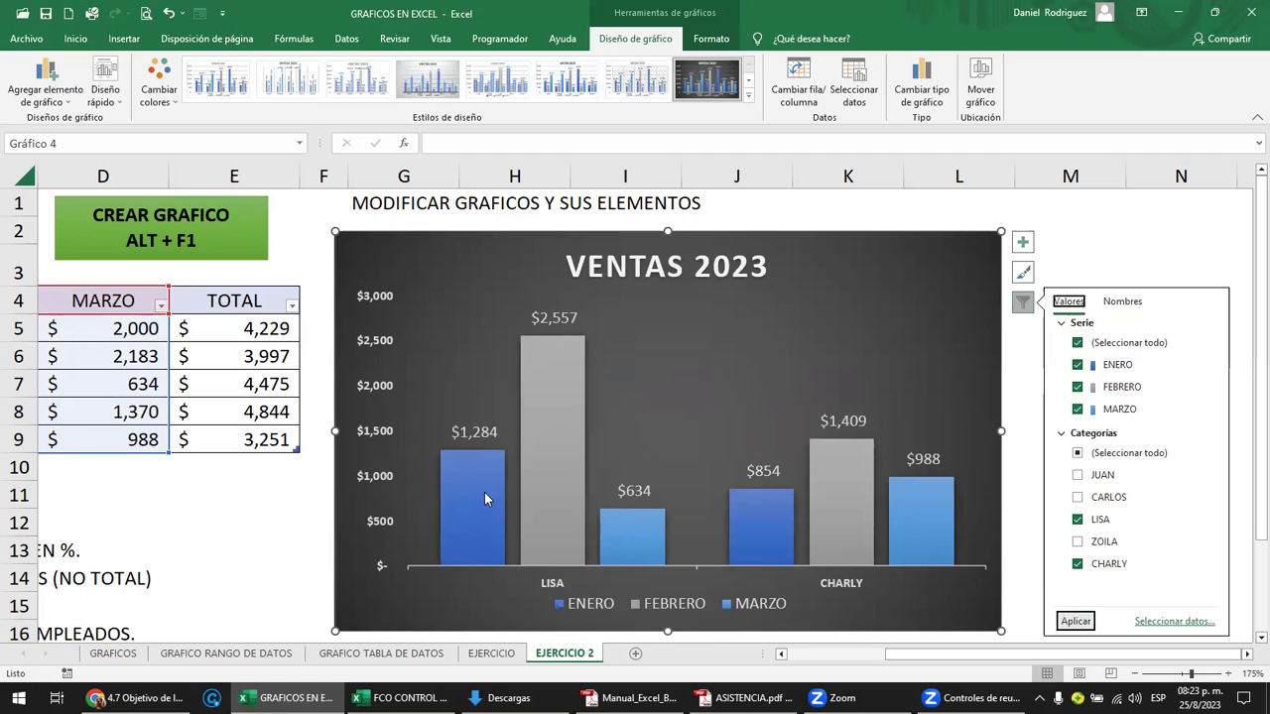
pyautogui.moveTo(458, 512)
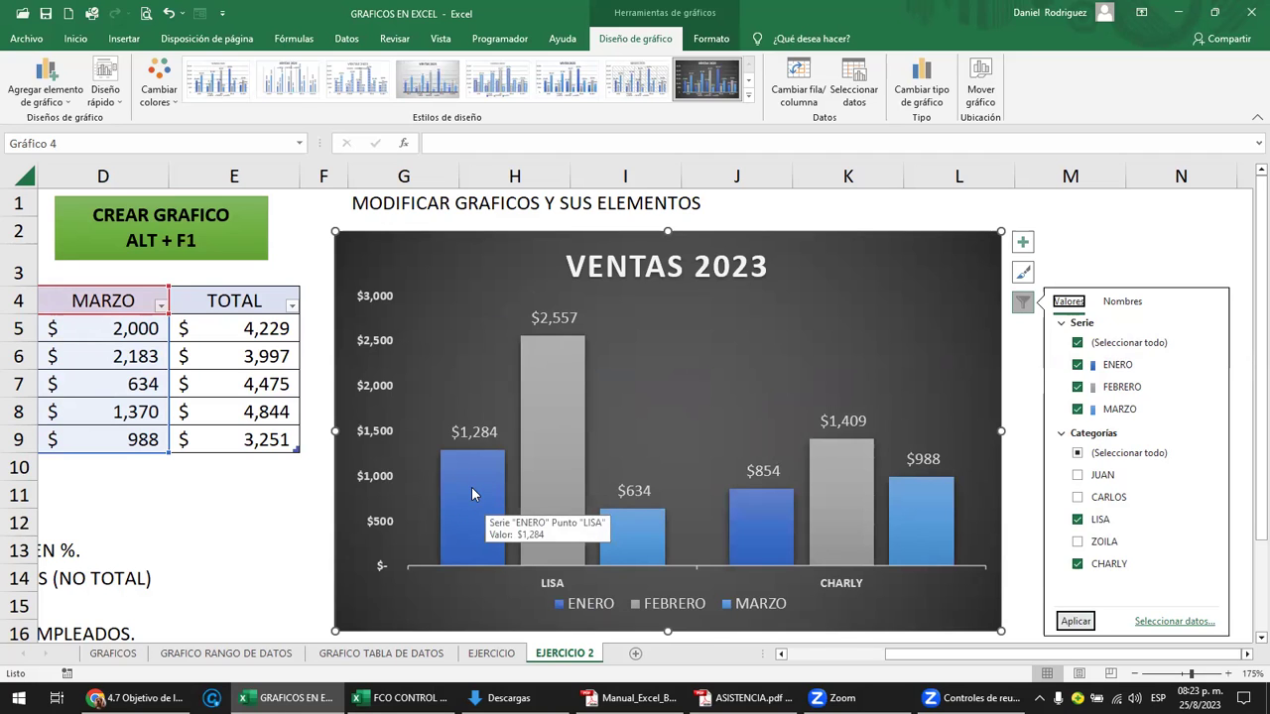
pyautogui.moveTo(630, 531)
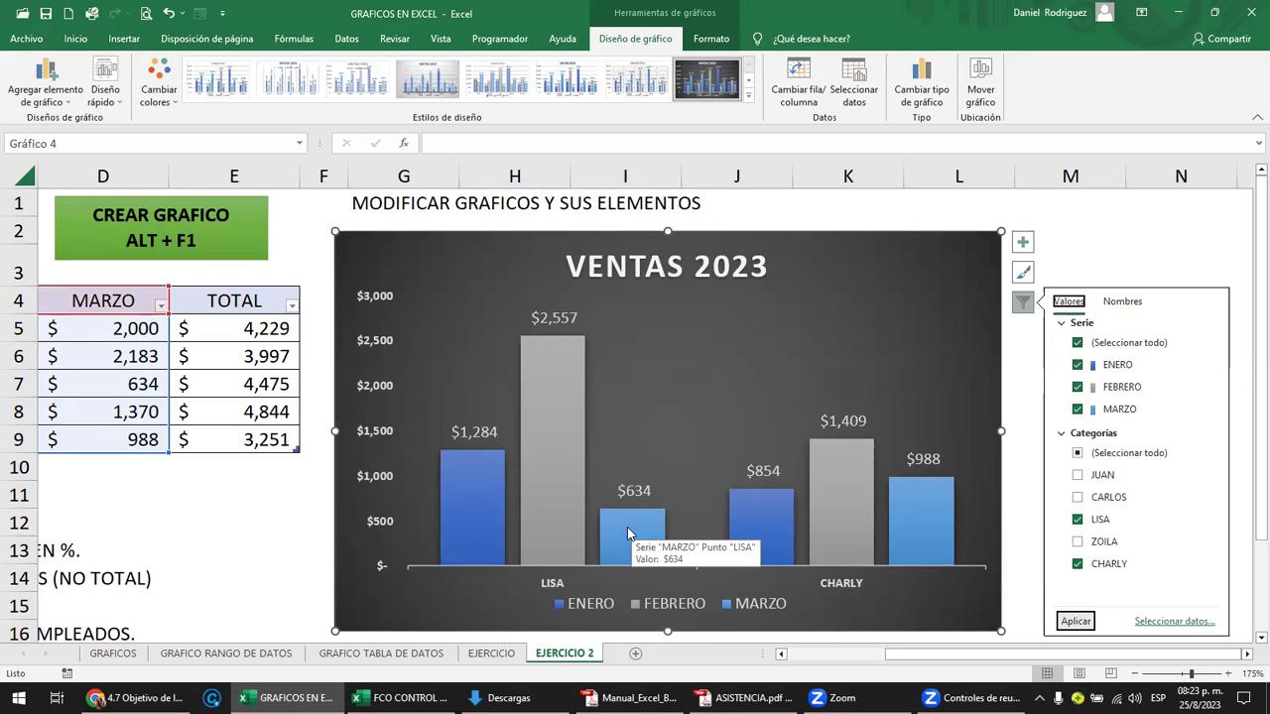
pyautogui.click(628, 534)
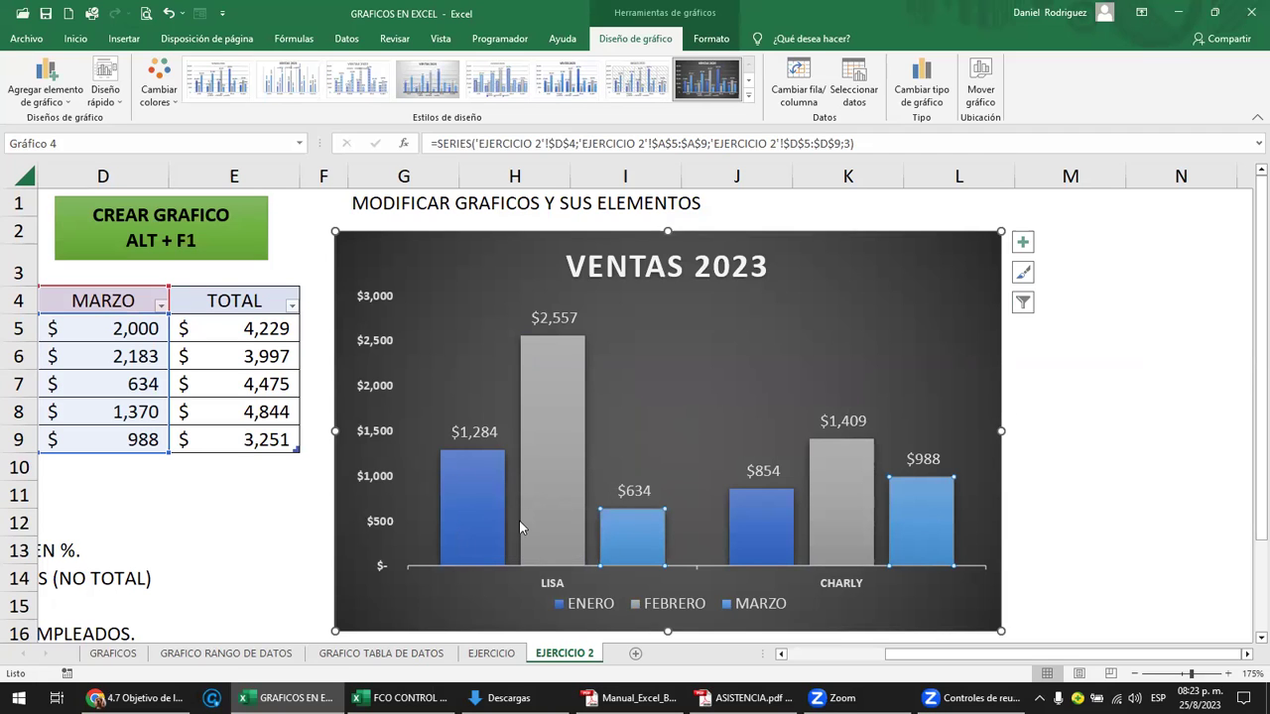
pyautogui.moveTo(523, 525)
pyautogui.click(632, 542)
pyautogui.doubleClick(632, 542)
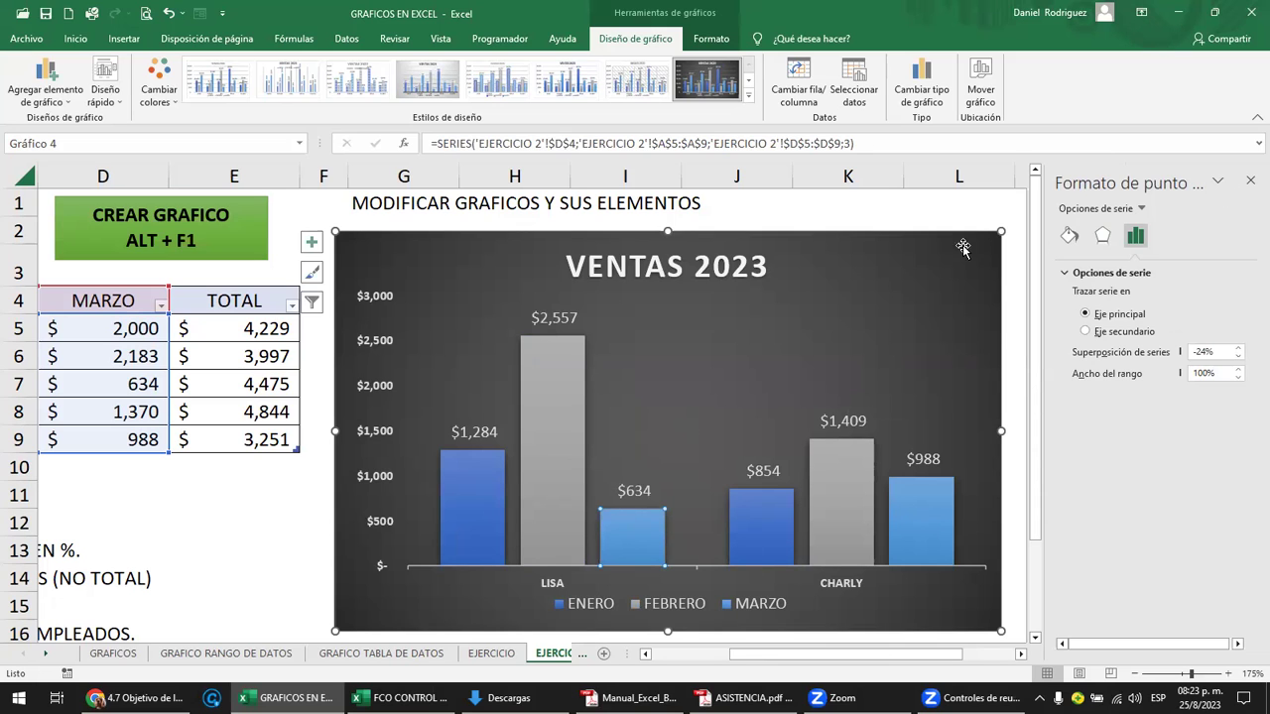
# - Select the whole MARZO series and fill it light peach instead of light blue
pyautogui.click(930, 210)
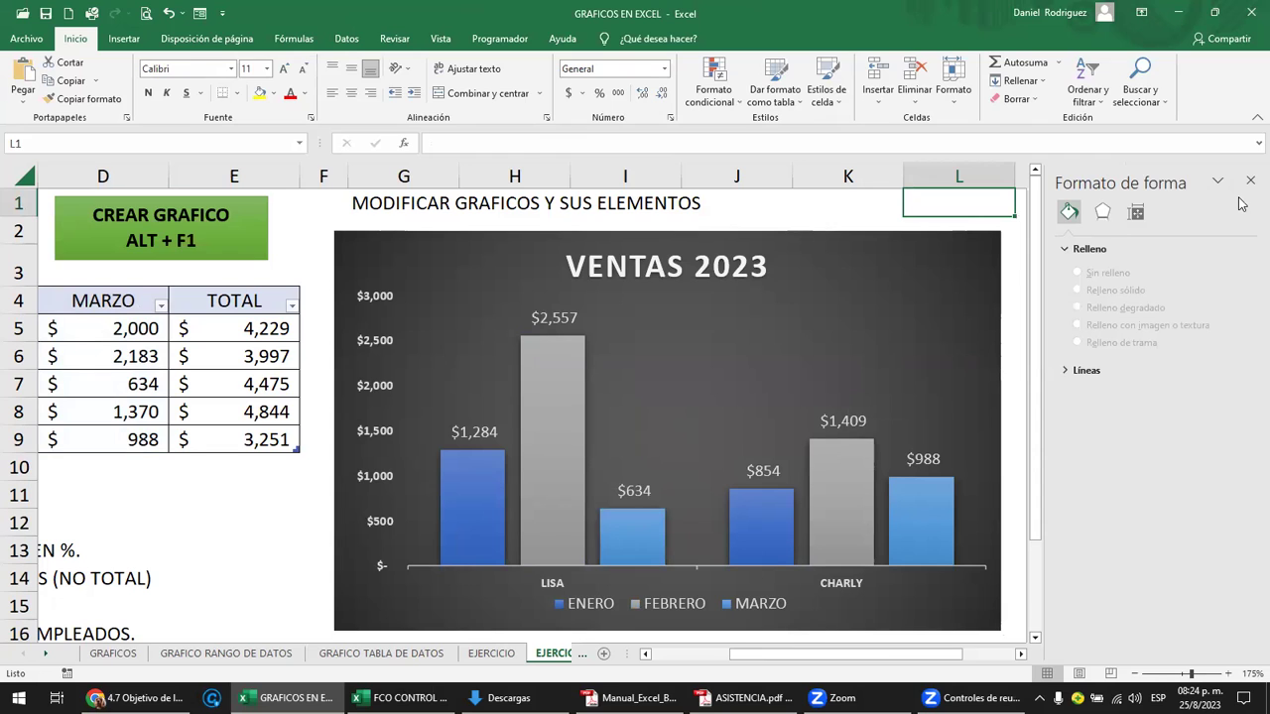
pyautogui.click(643, 529)
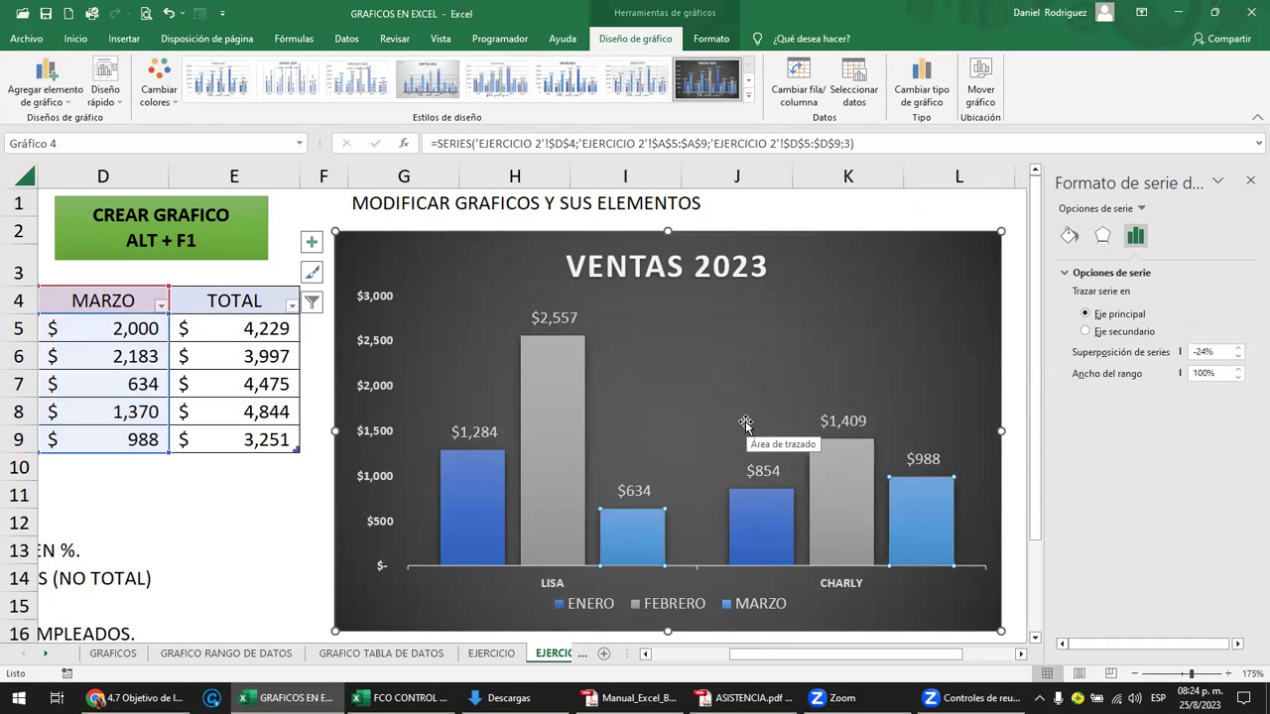
pyautogui.click(1069, 235)
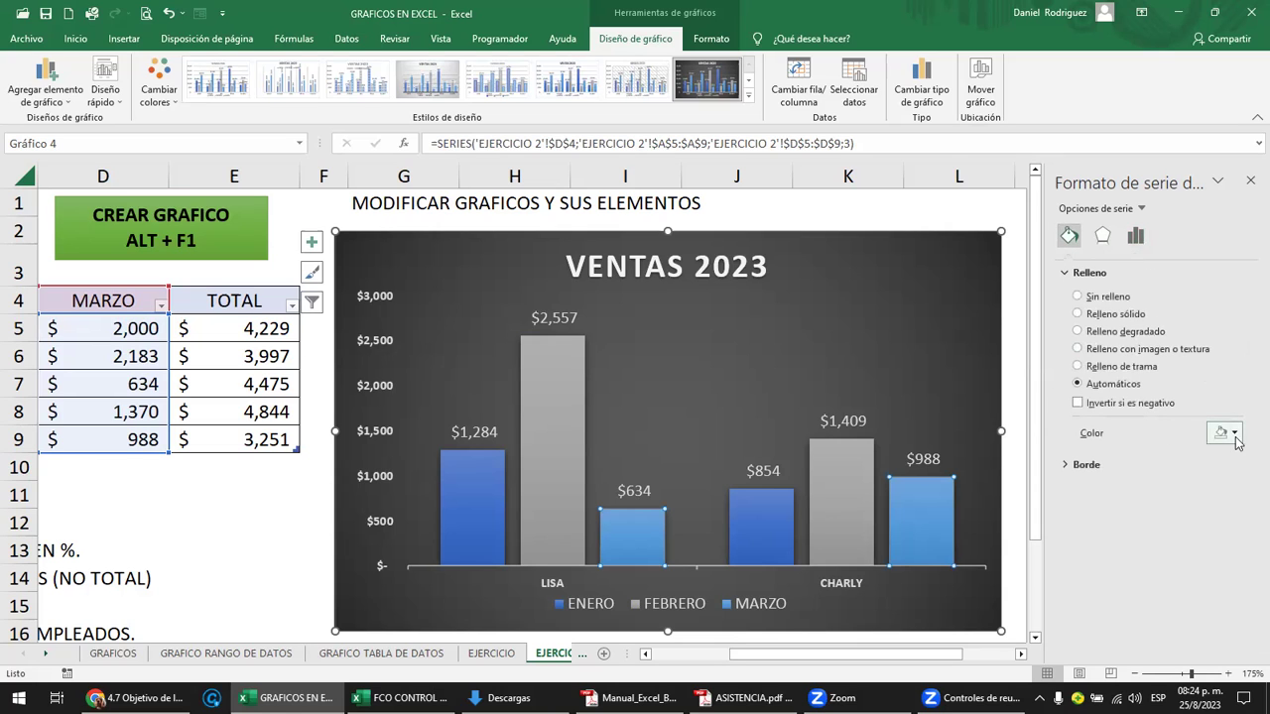
pyautogui.click(1233, 434)
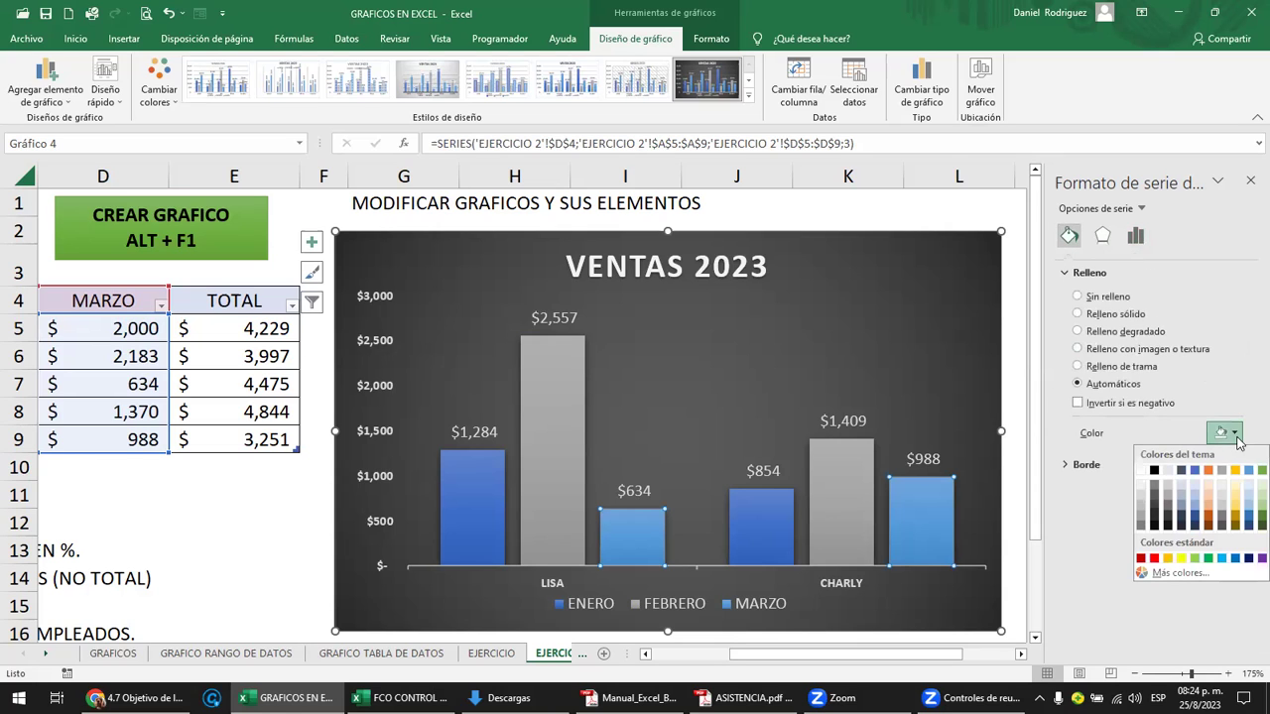
pyautogui.click(1208, 486)
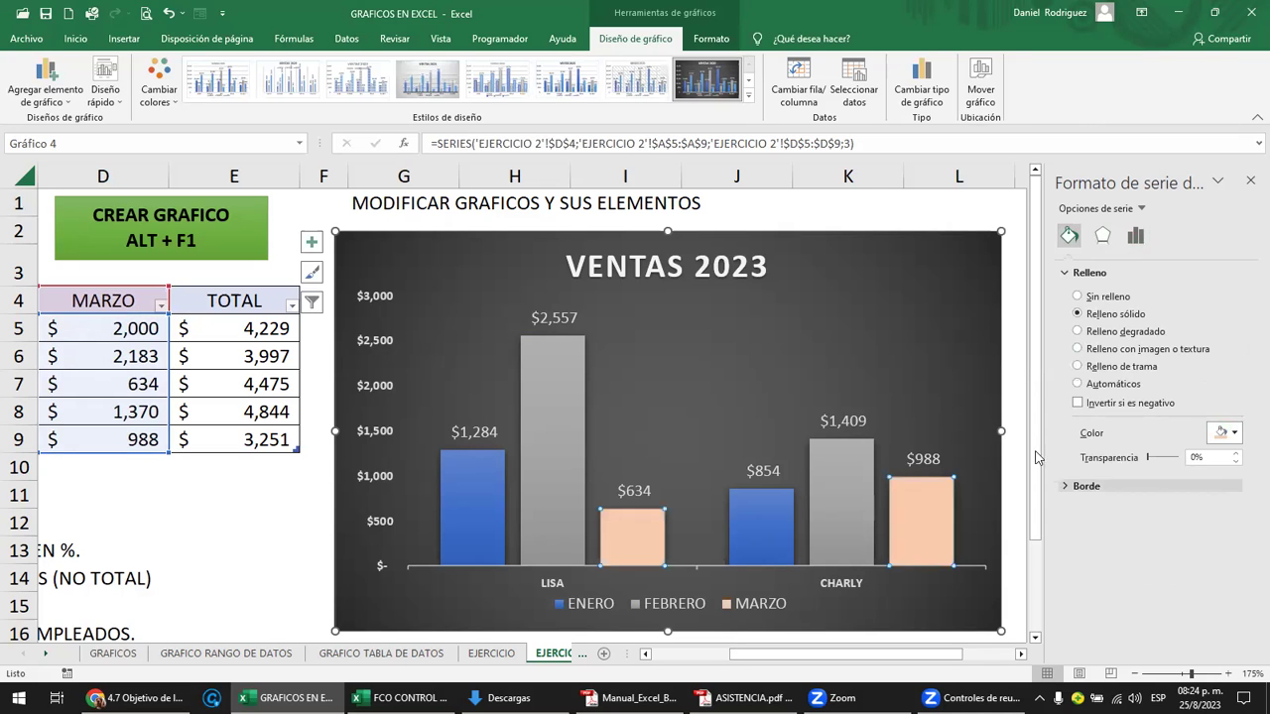
pyautogui.click(885, 208)
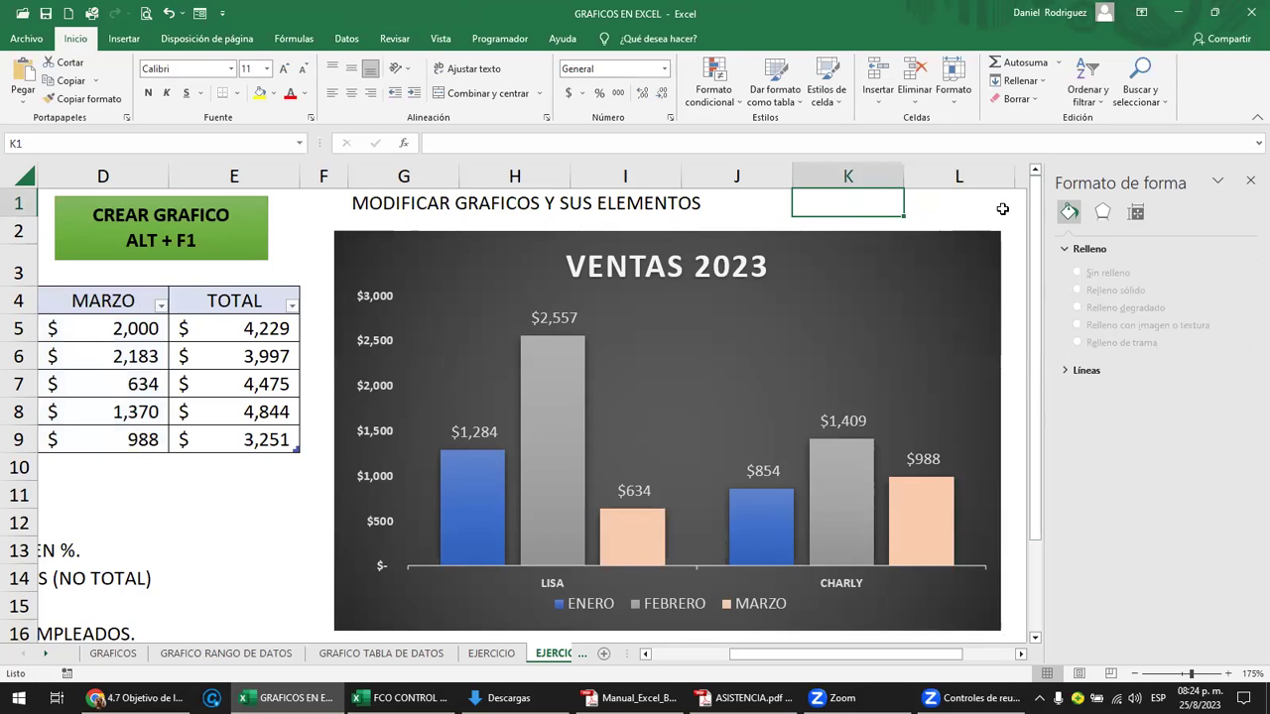
pyautogui.click(976, 259)
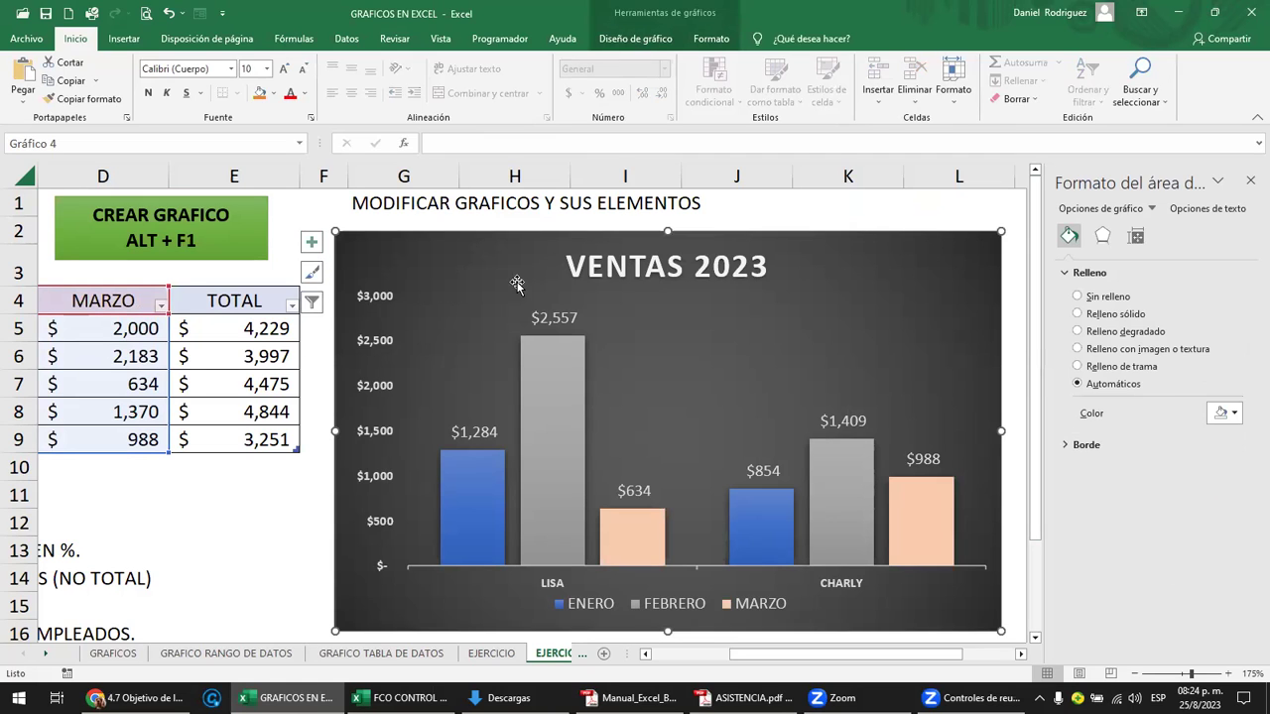
# - Check (Seleccionar todo) under Categorías in the chart filter and apply it
pyautogui.click(311, 302)
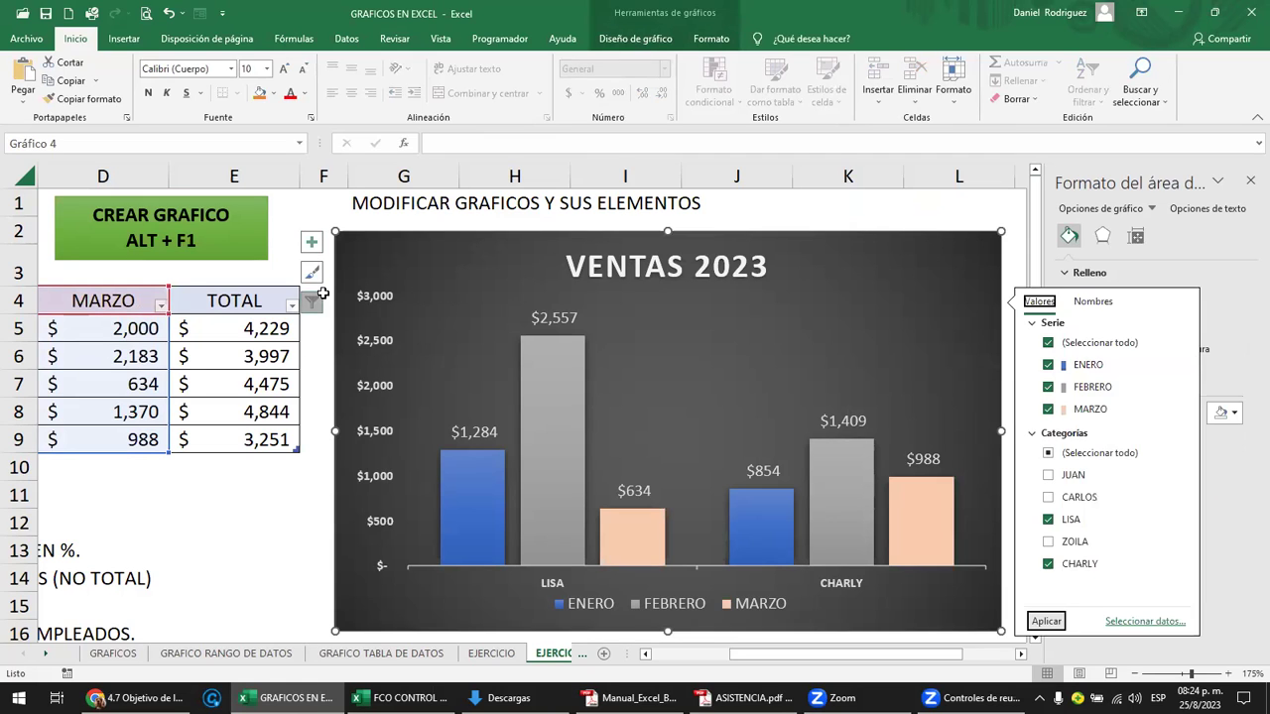
pyautogui.click(1052, 454)
pyautogui.click(1050, 455)
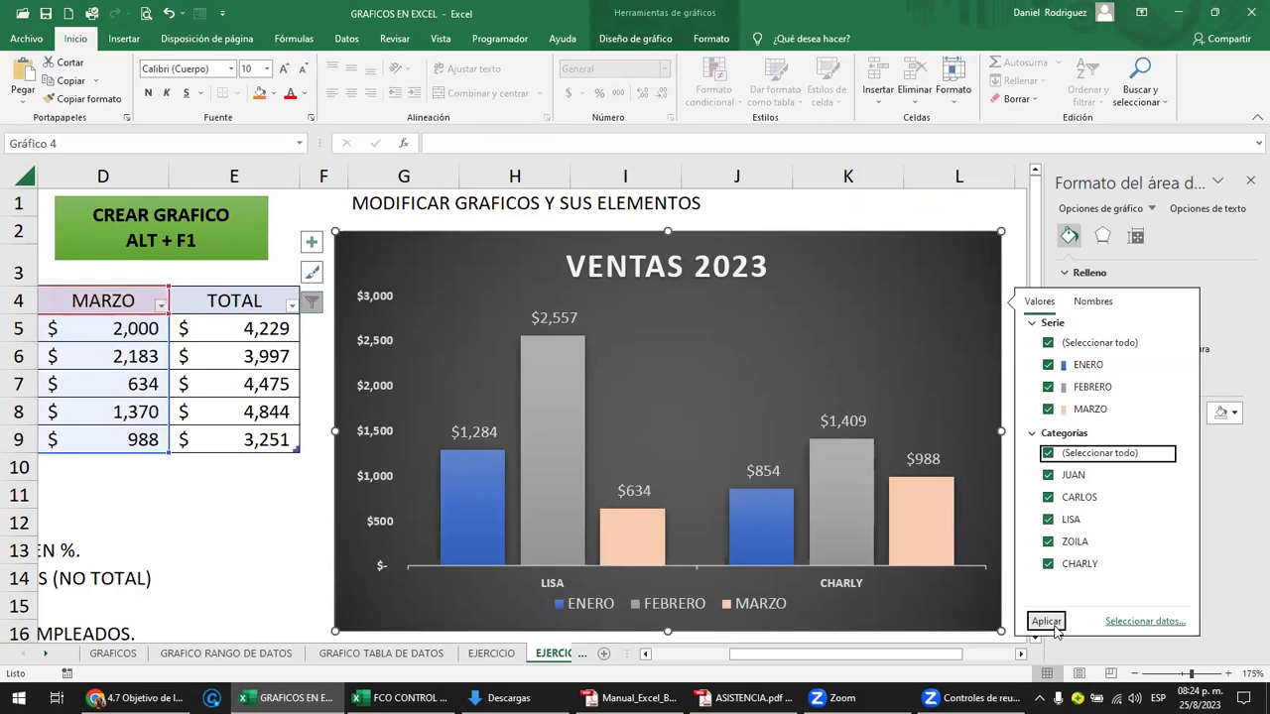
pyautogui.click(1044, 623)
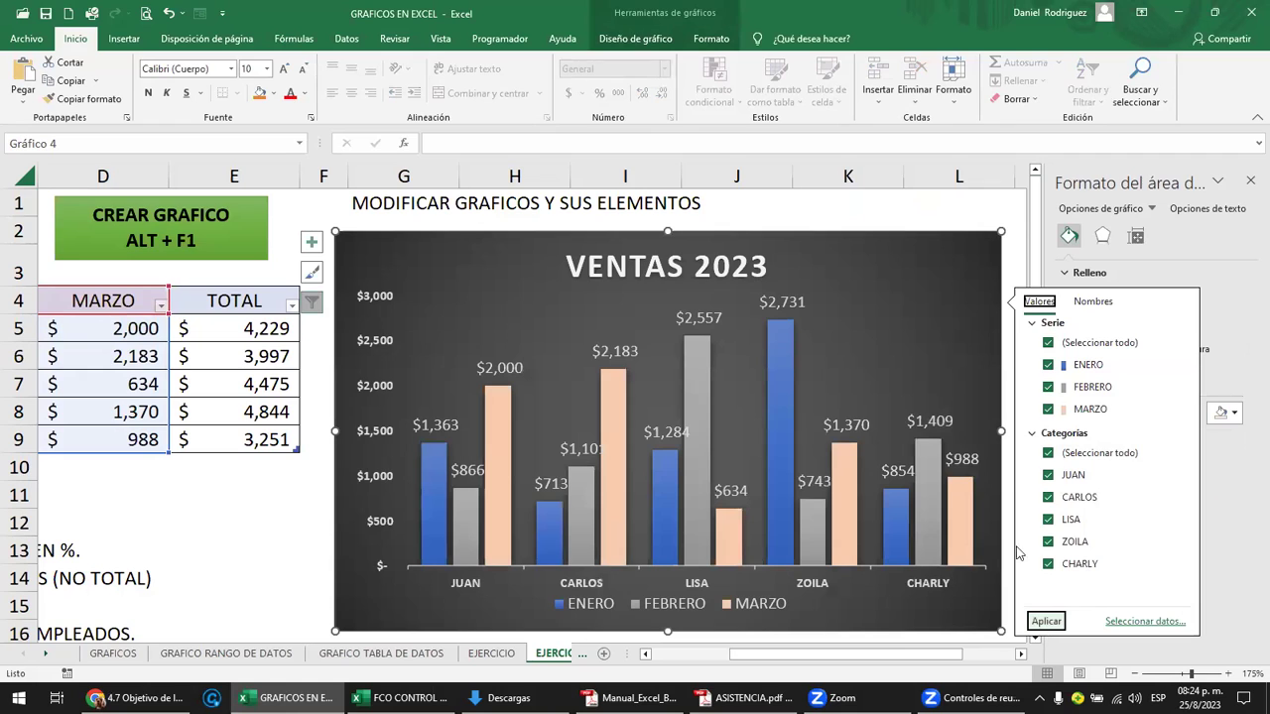
pyautogui.click(931, 206)
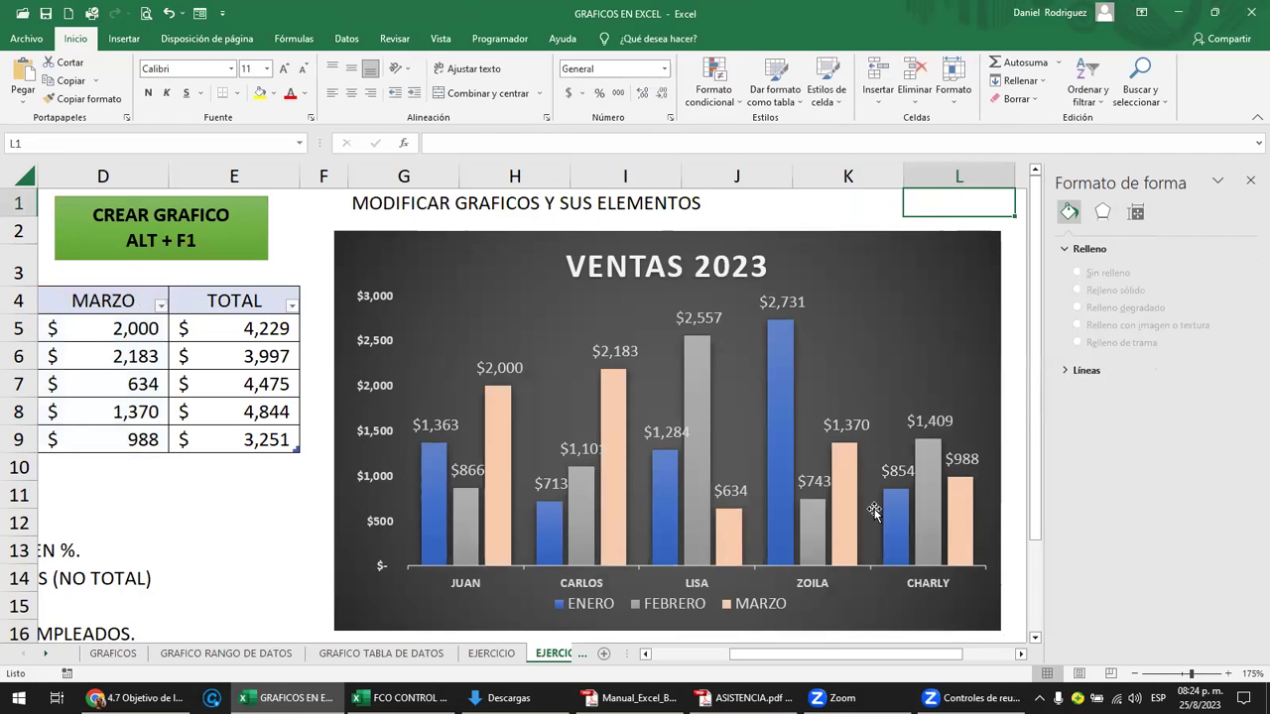
pyautogui.moveTo(706, 427)
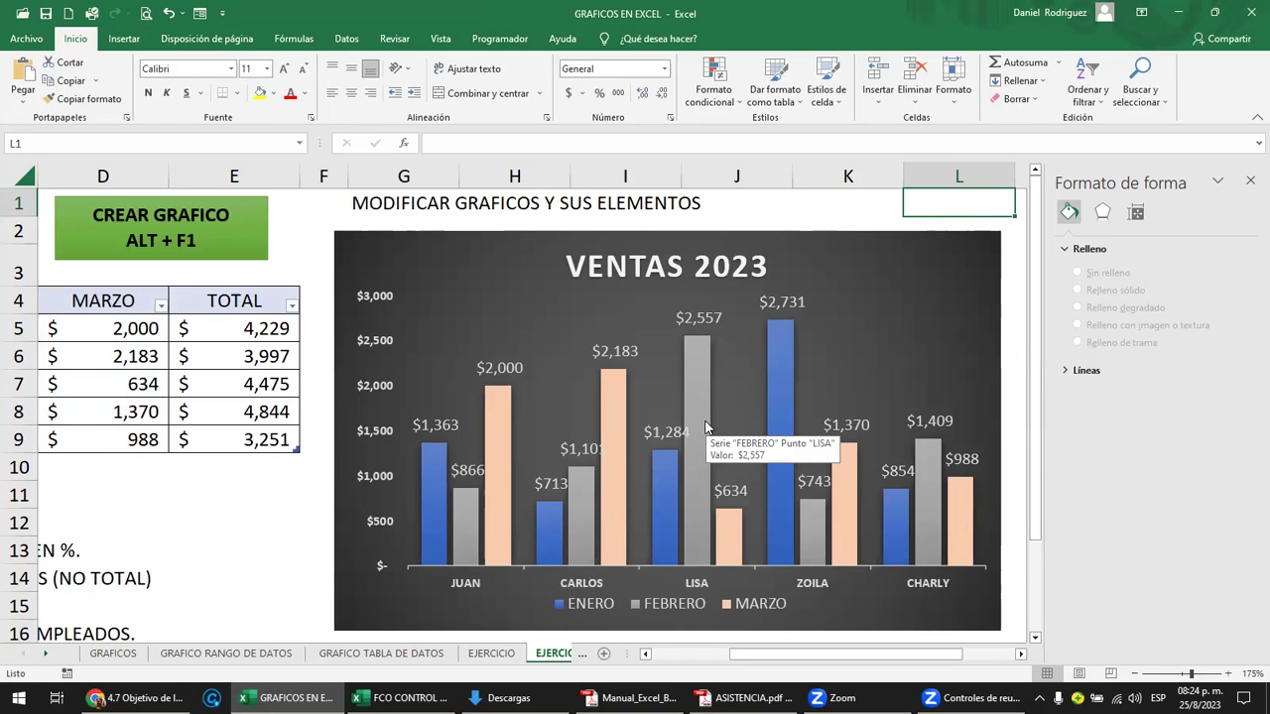
pyautogui.click(739, 243)
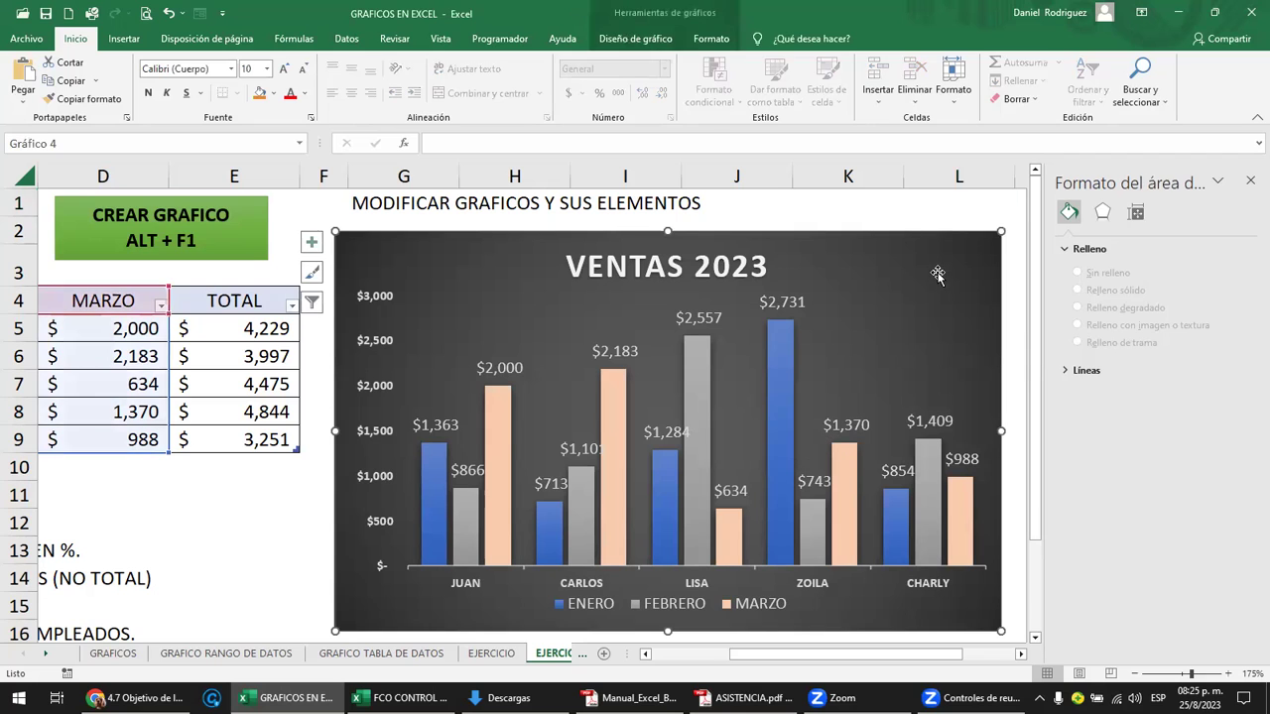
# - Apply the first Multicolor palette (blue, orange, grey) and close the Formato de forma pane
pyautogui.click(635, 38)
pyautogui.click(168, 75)
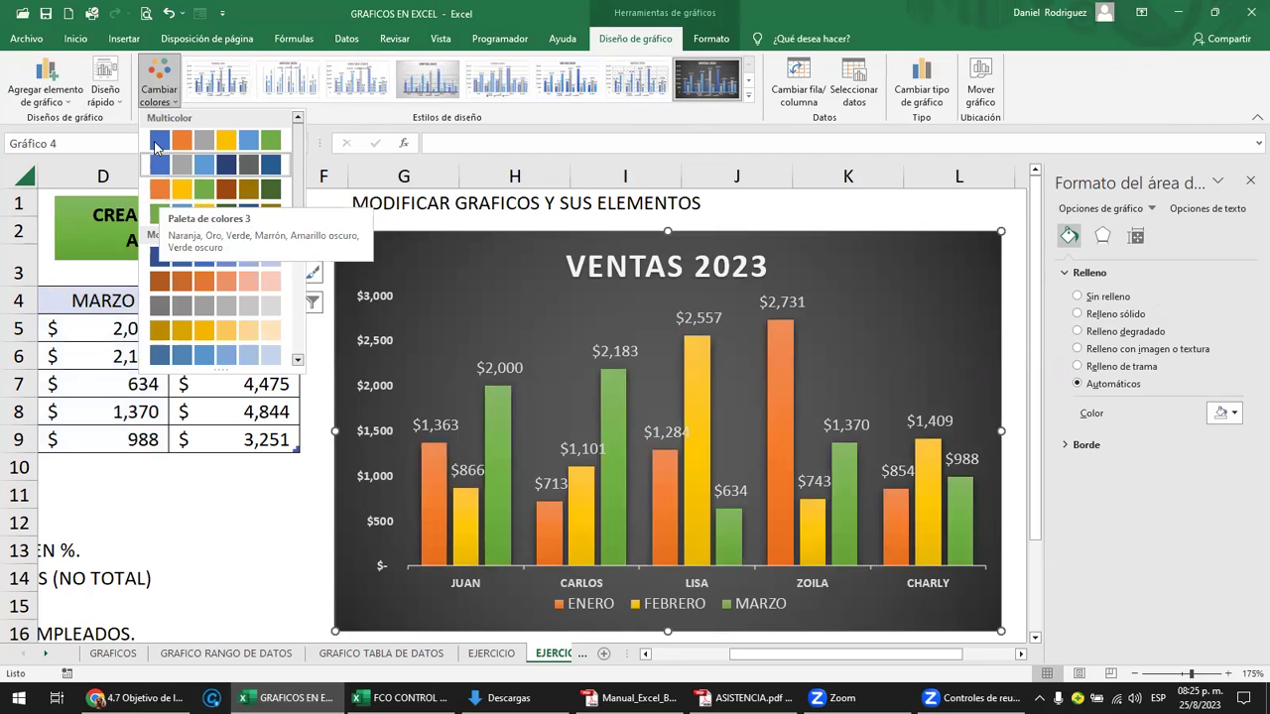
pyautogui.click(156, 140)
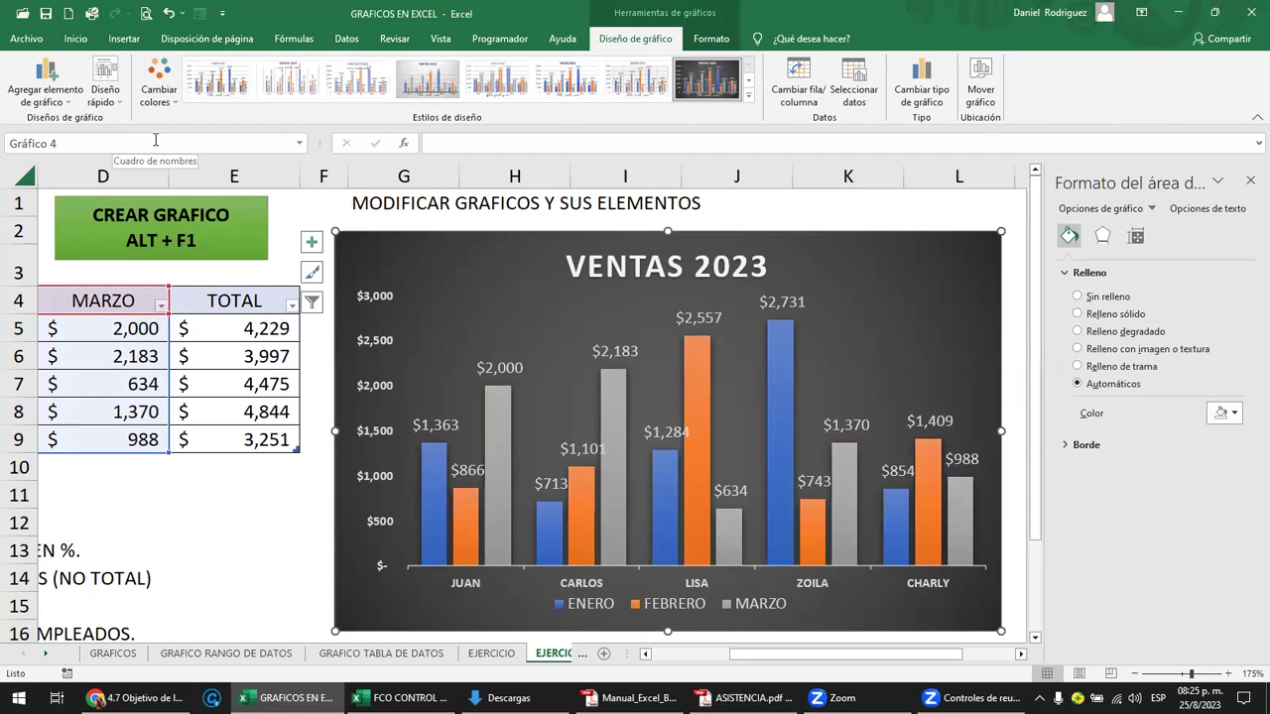
pyautogui.click(945, 210)
pyautogui.click(1248, 185)
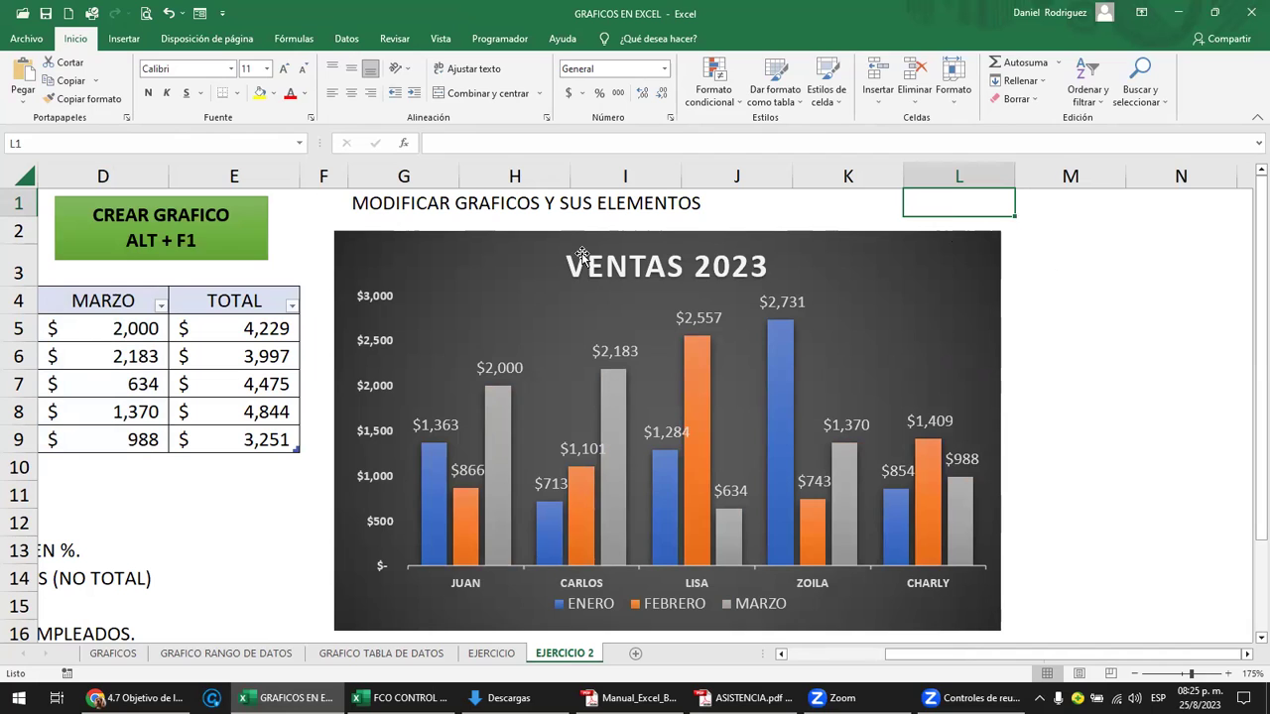
pyautogui.click(485, 252)
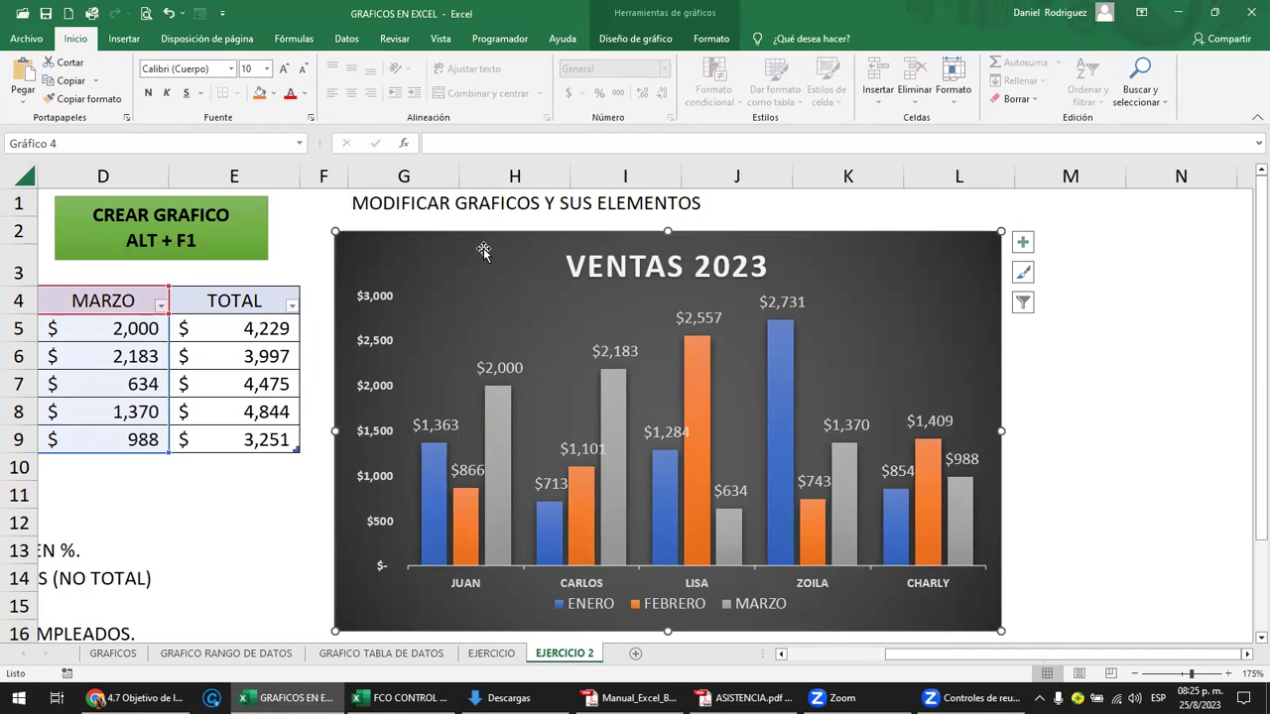
# - Delete the existing chart and select cell H4 beside the sales table
pyautogui.press('Delete')
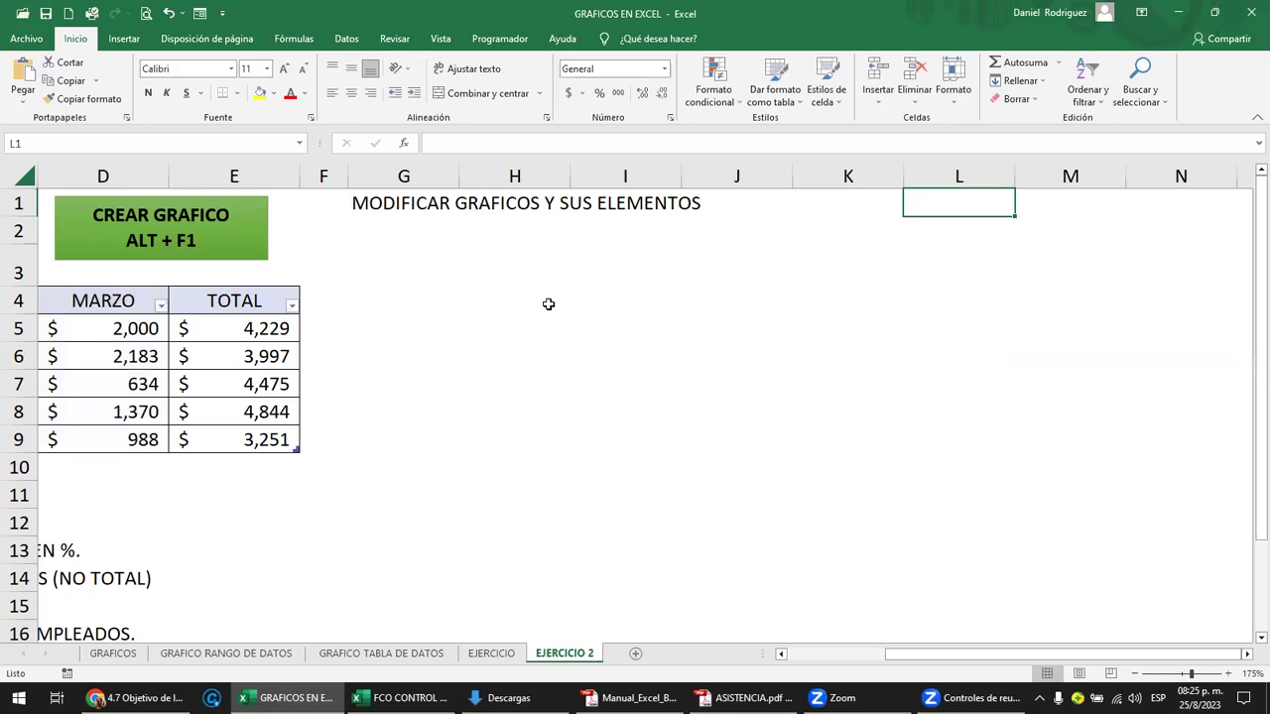
pyautogui.click(548, 303)
pyautogui.press('Left')
pyautogui.press('Home')
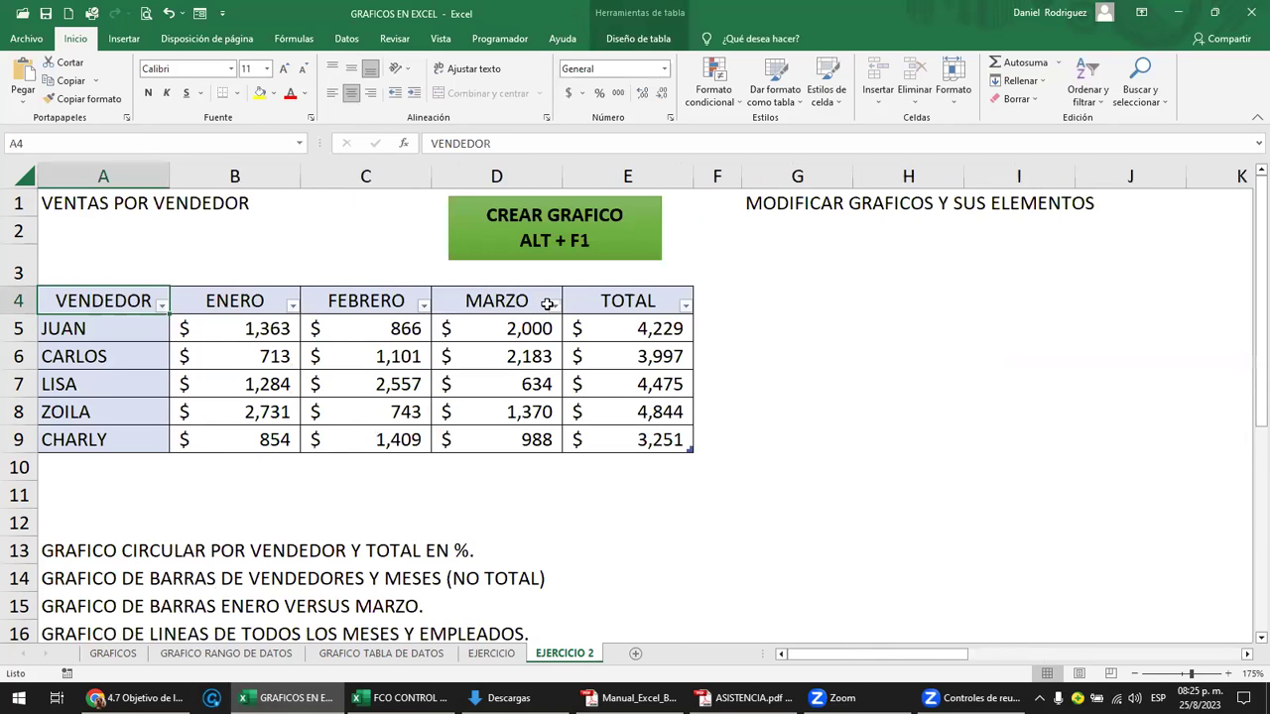
pyautogui.press('Right')
pyautogui.press('Right')
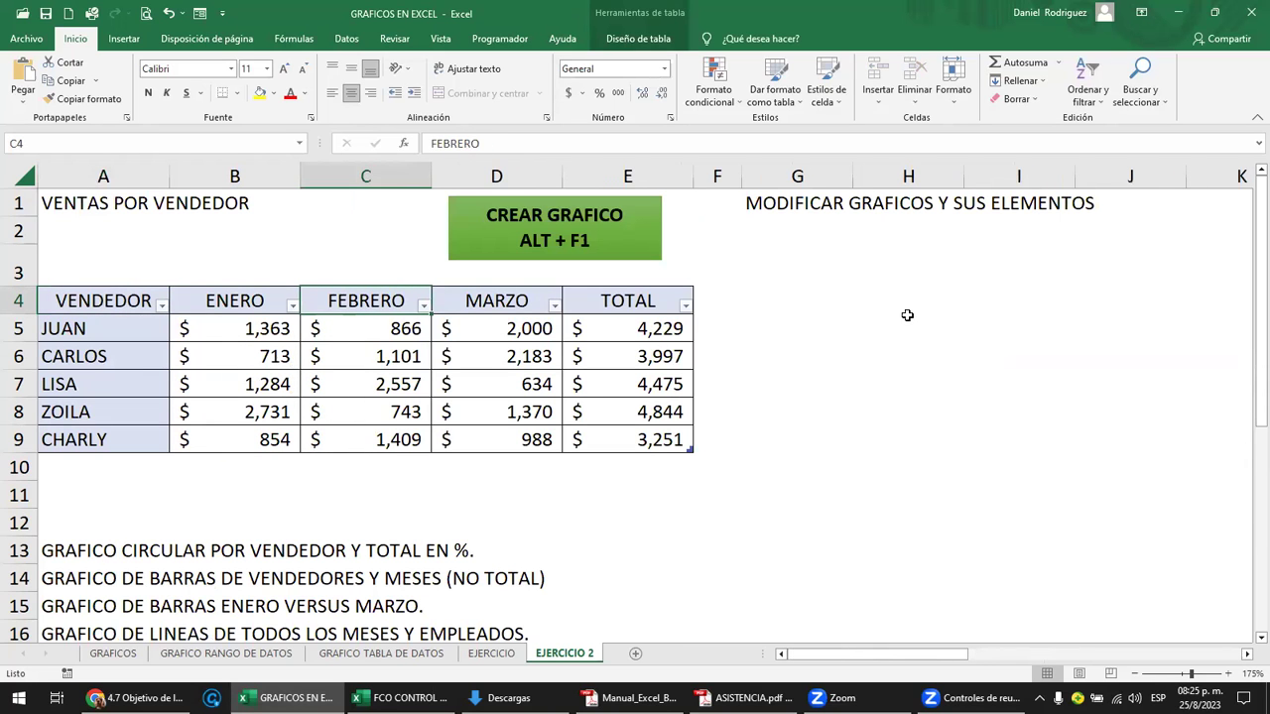
pyautogui.click(903, 315)
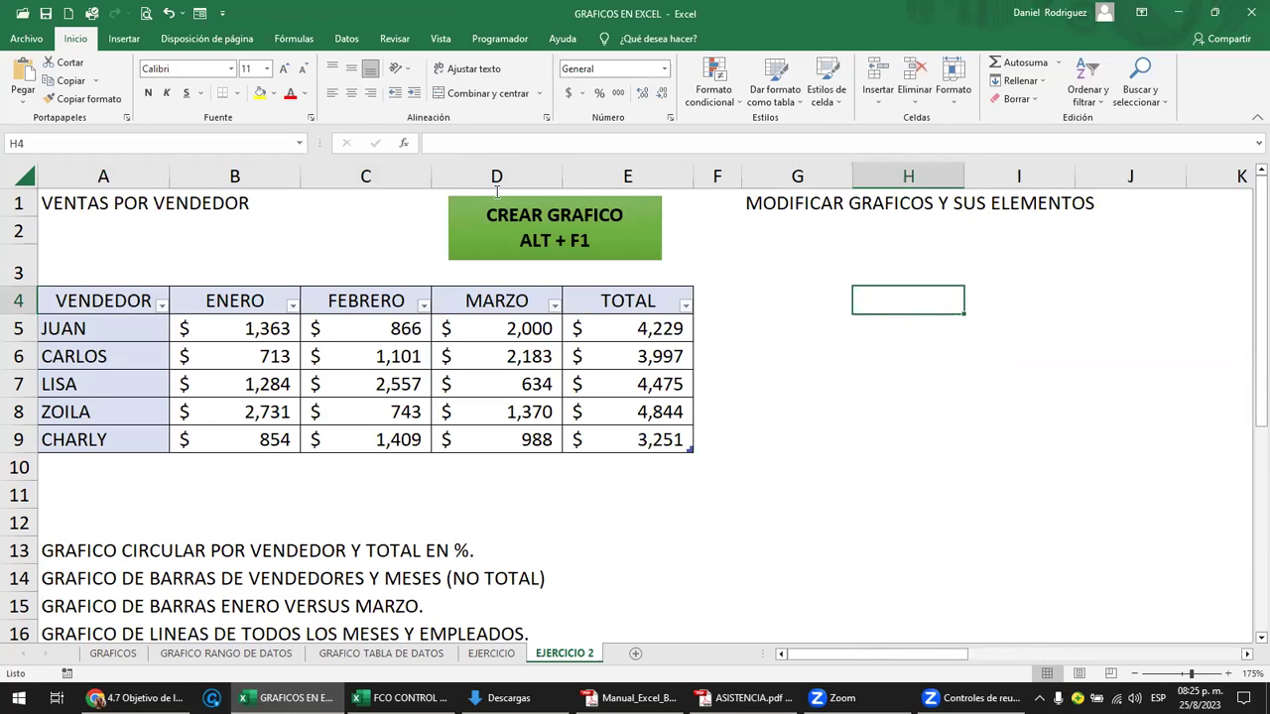
# - Insert an empty Columna agrupada chart and drag it to the right of the table
pyautogui.click(124, 40)
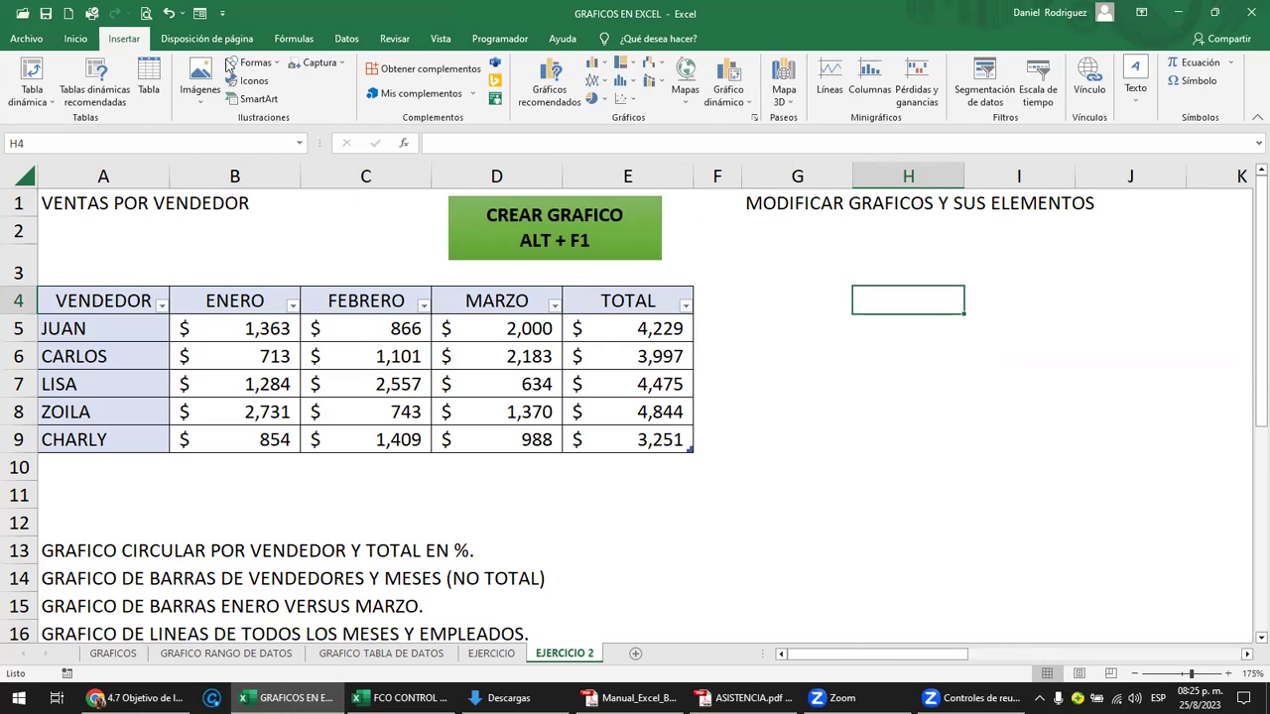
pyautogui.click(595, 62)
pyautogui.click(604, 109)
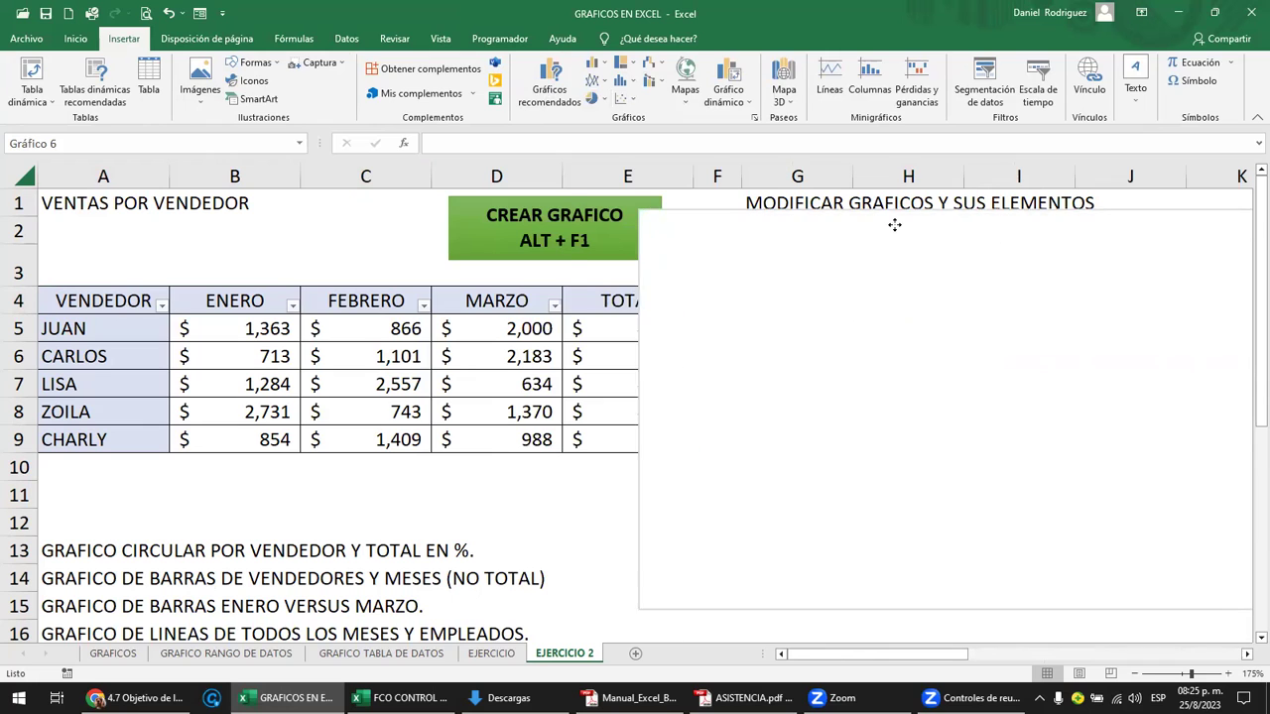
pyautogui.moveTo(642, 230); pyautogui.dragTo(937, 223)
pyautogui.hscroll(2, 813, 477)
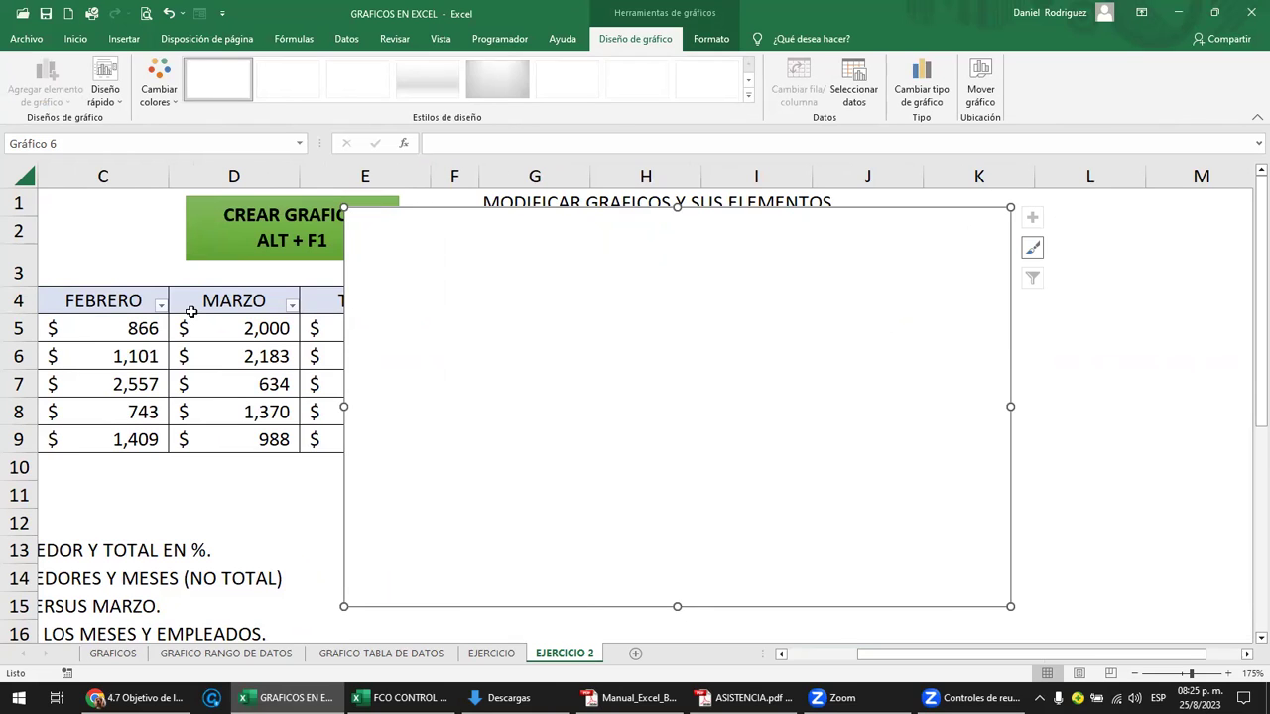
# - Set the chart's data range to the table A4:D9, VENDEDOR through MARZO
pyautogui.click(853, 99)
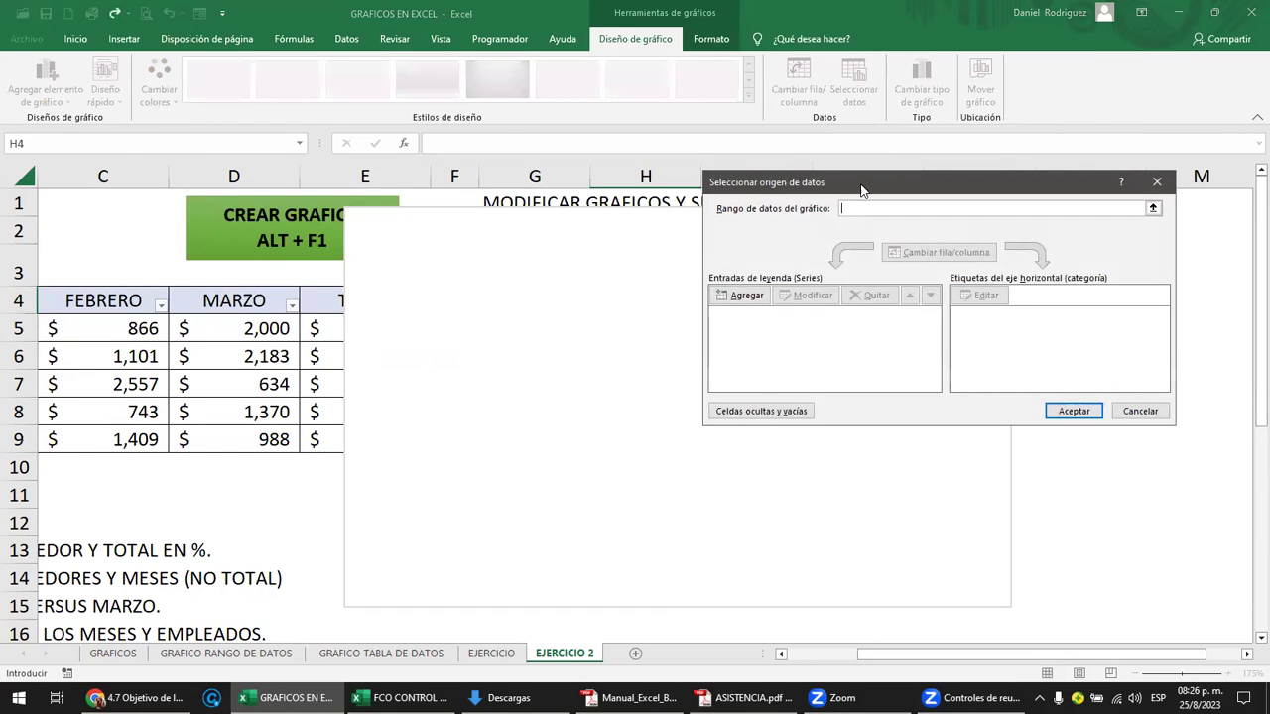
pyautogui.moveTo(861, 191); pyautogui.dragTo(846, 194)
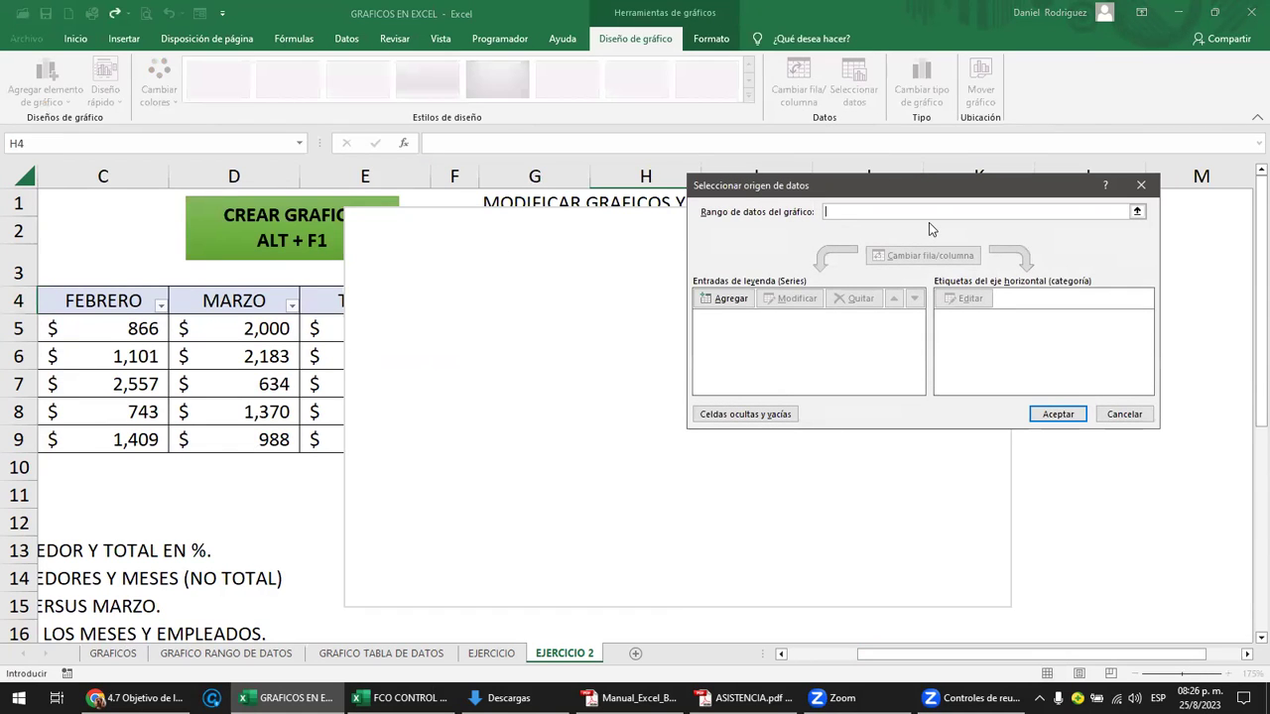
pyautogui.click(1137, 212)
pyautogui.moveTo(238, 298); pyautogui.dragTo(13, 448)
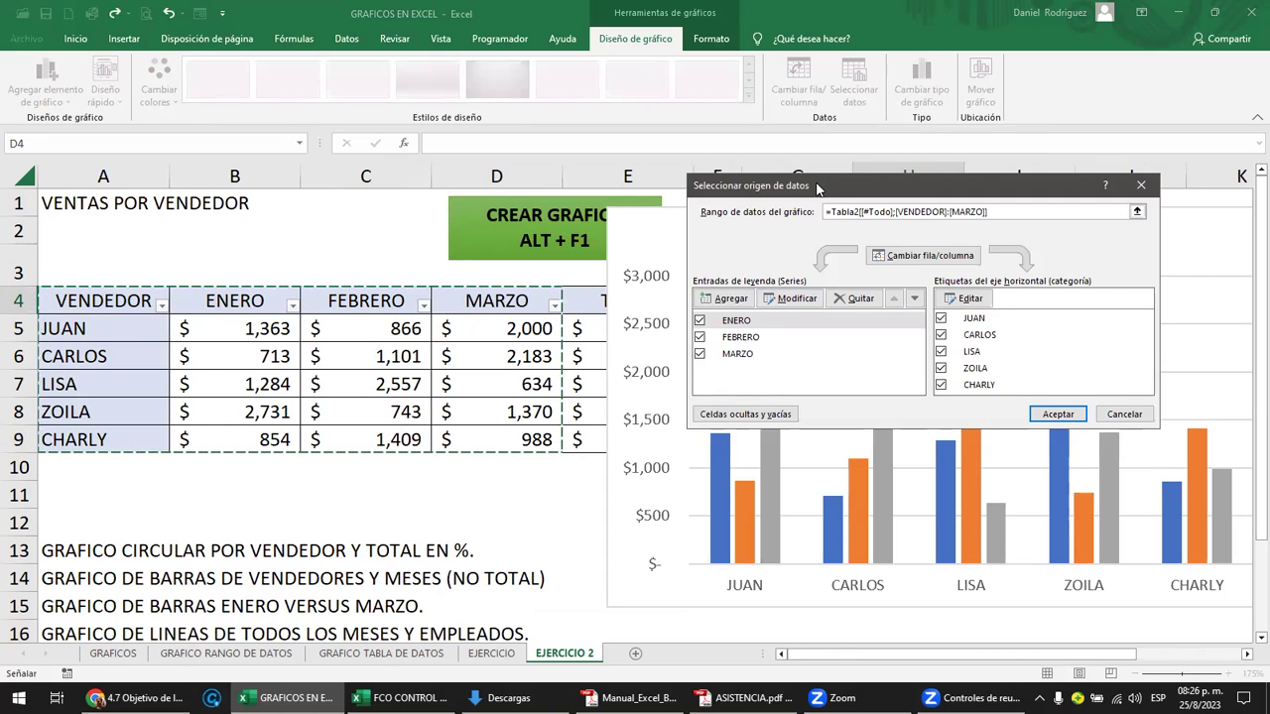
pyautogui.moveTo(816, 186); pyautogui.dragTo(239, 359)
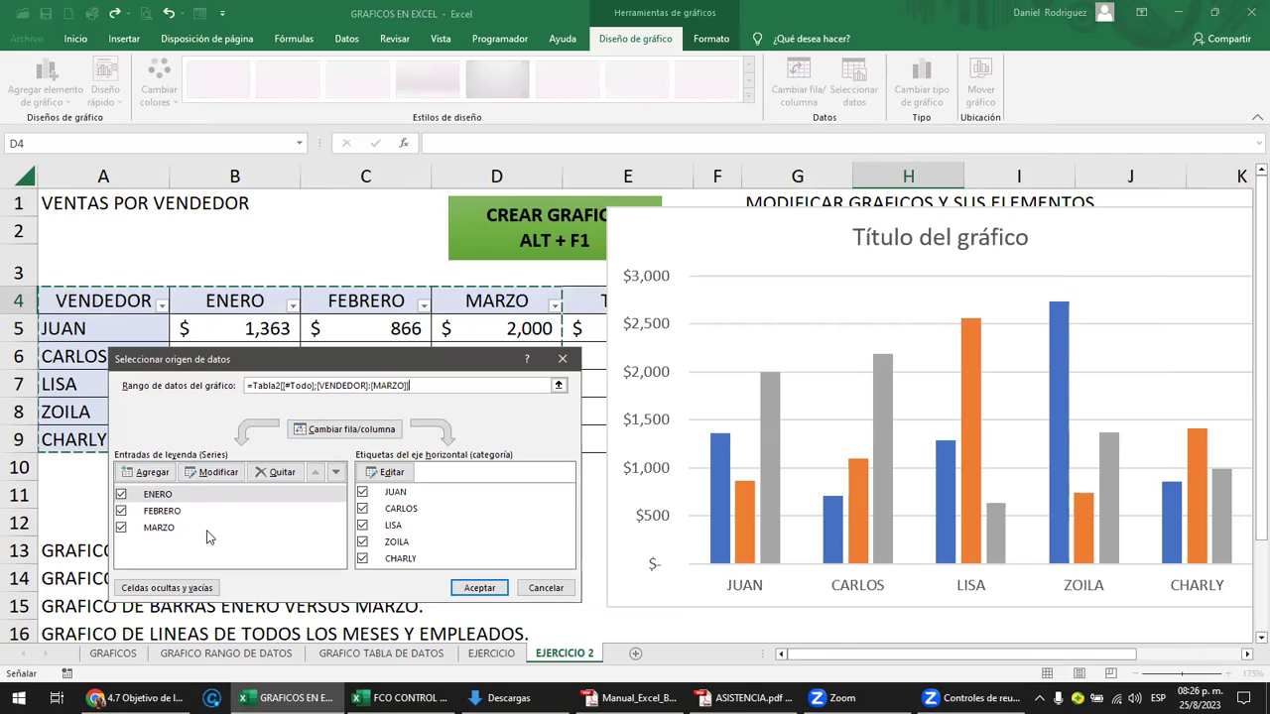
# - Swap rows and columns twice, then remove every series so the chart is empty
pyautogui.click(163, 495)
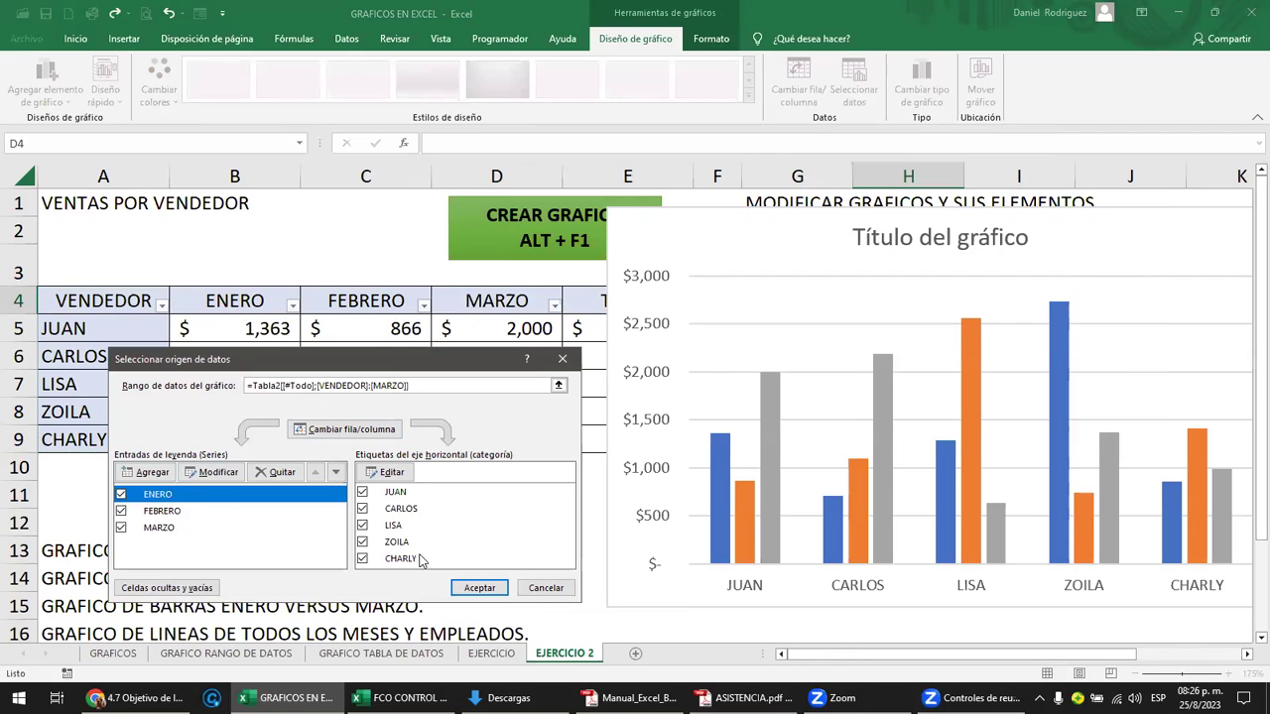
pyautogui.click(166, 514)
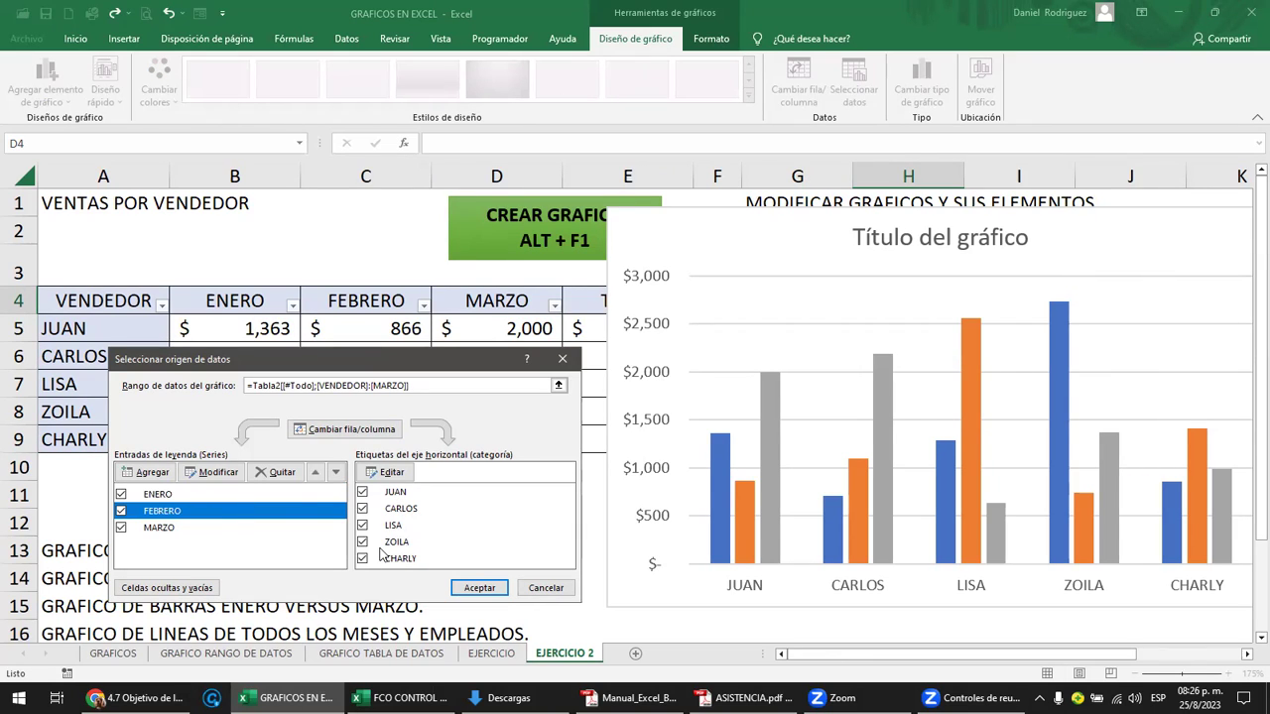
pyautogui.click(164, 531)
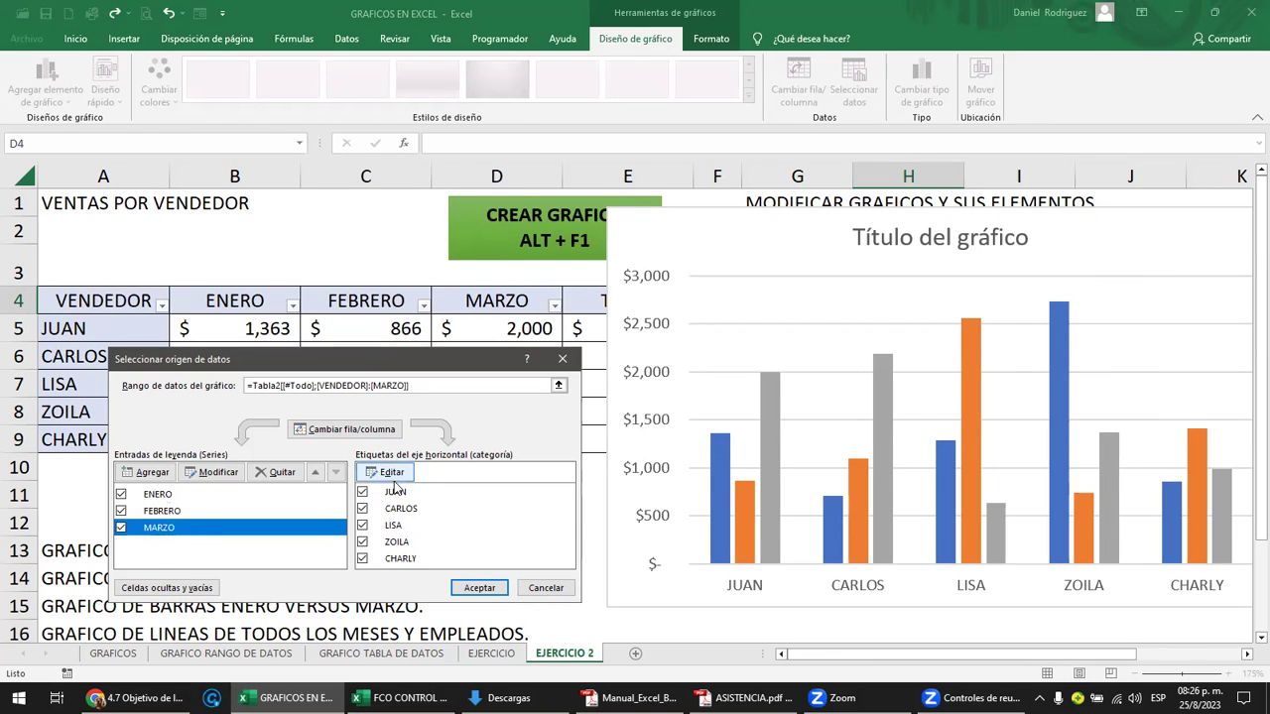
pyautogui.click(349, 434)
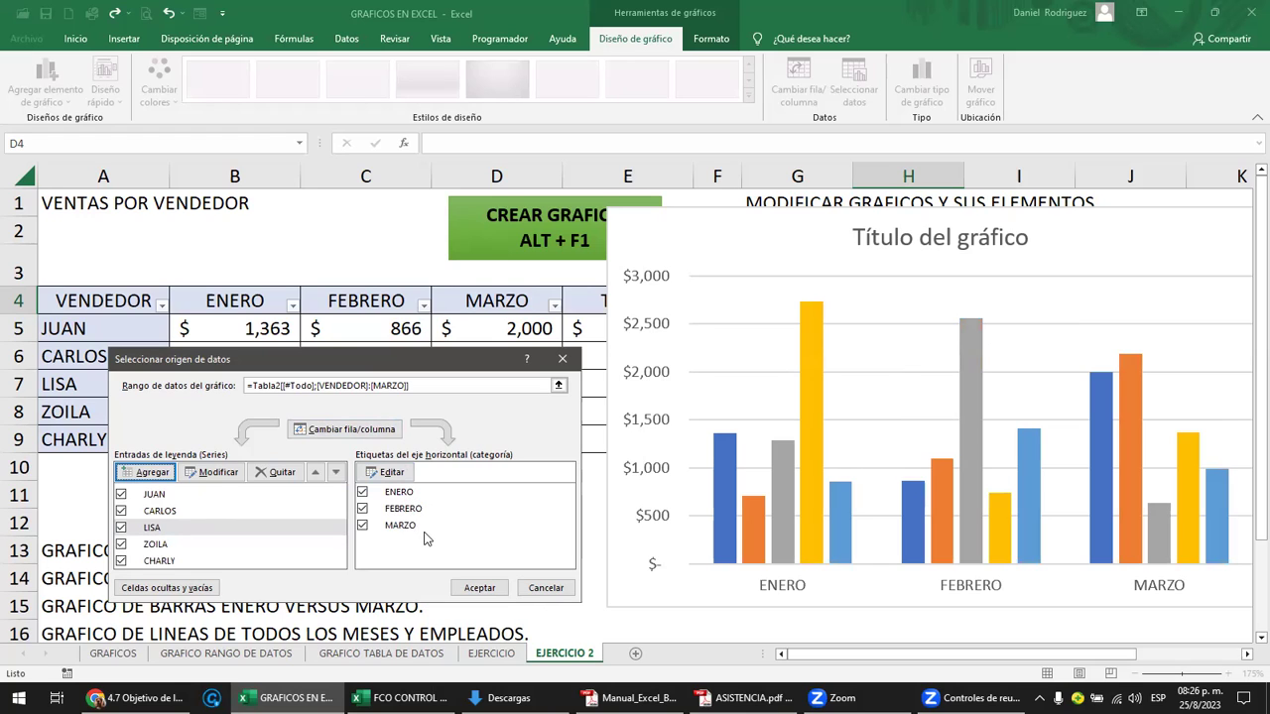
pyautogui.click(343, 429)
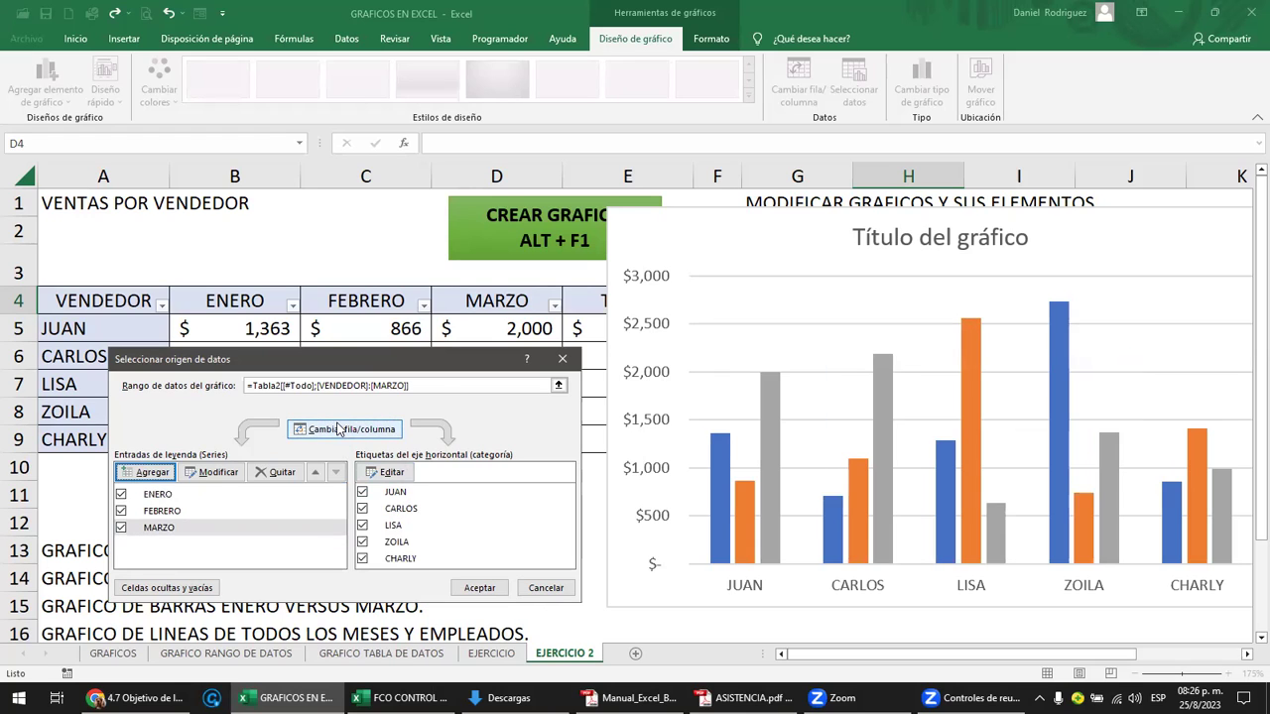
pyautogui.click(276, 474)
pyautogui.click(276, 474)
pyautogui.click(277, 473)
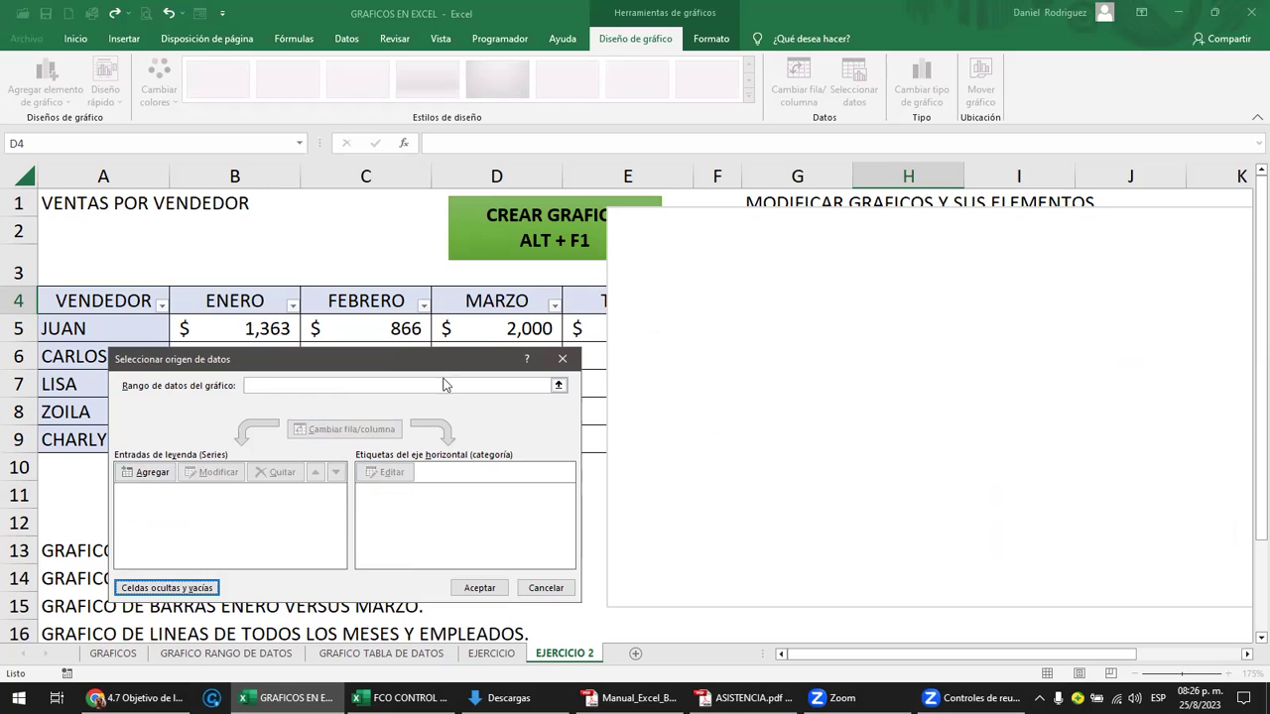
# - Add an ENERO series named from B4 with values B5:B9
pyautogui.moveTo(419, 364); pyautogui.dragTo(883, 341)
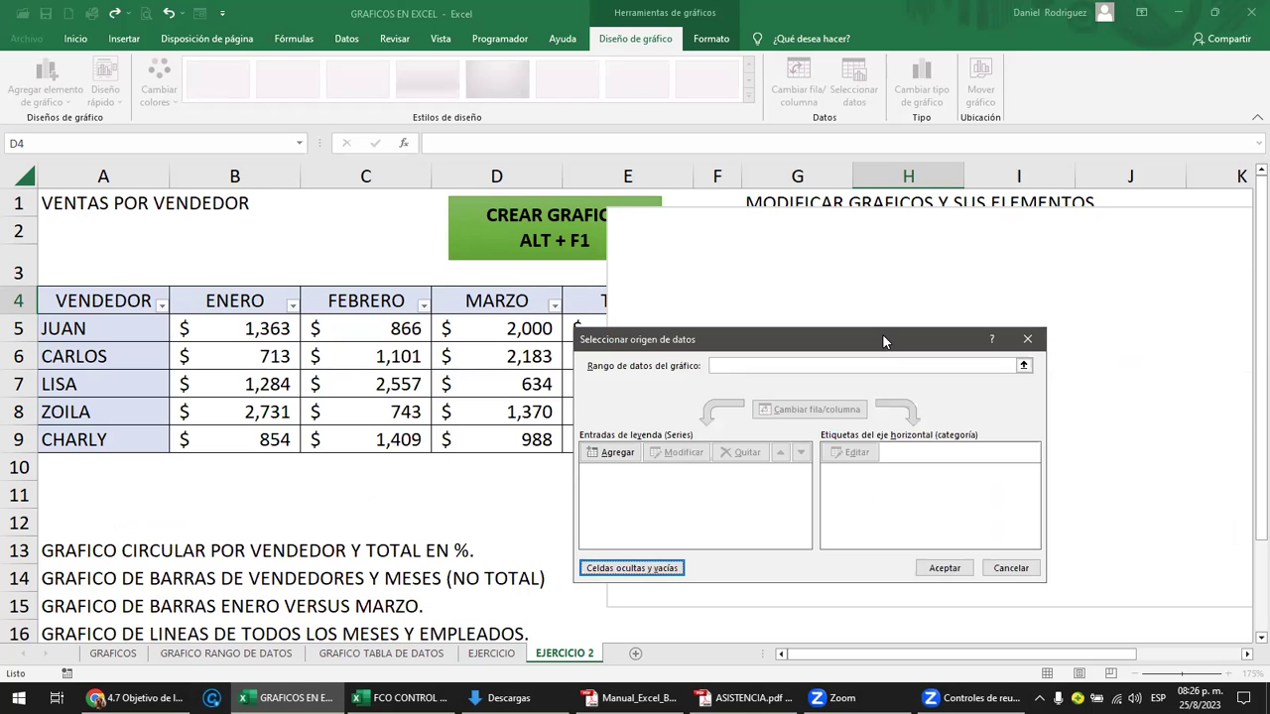
pyautogui.click(620, 455)
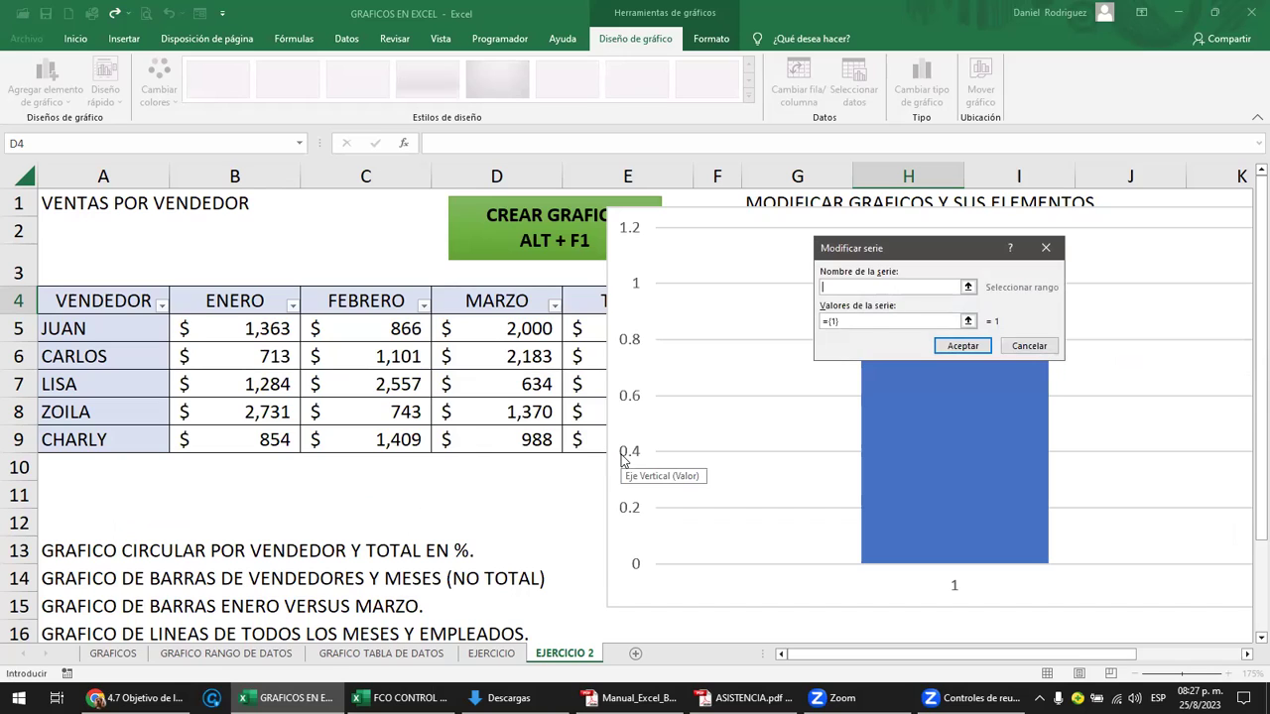
pyautogui.click(257, 303)
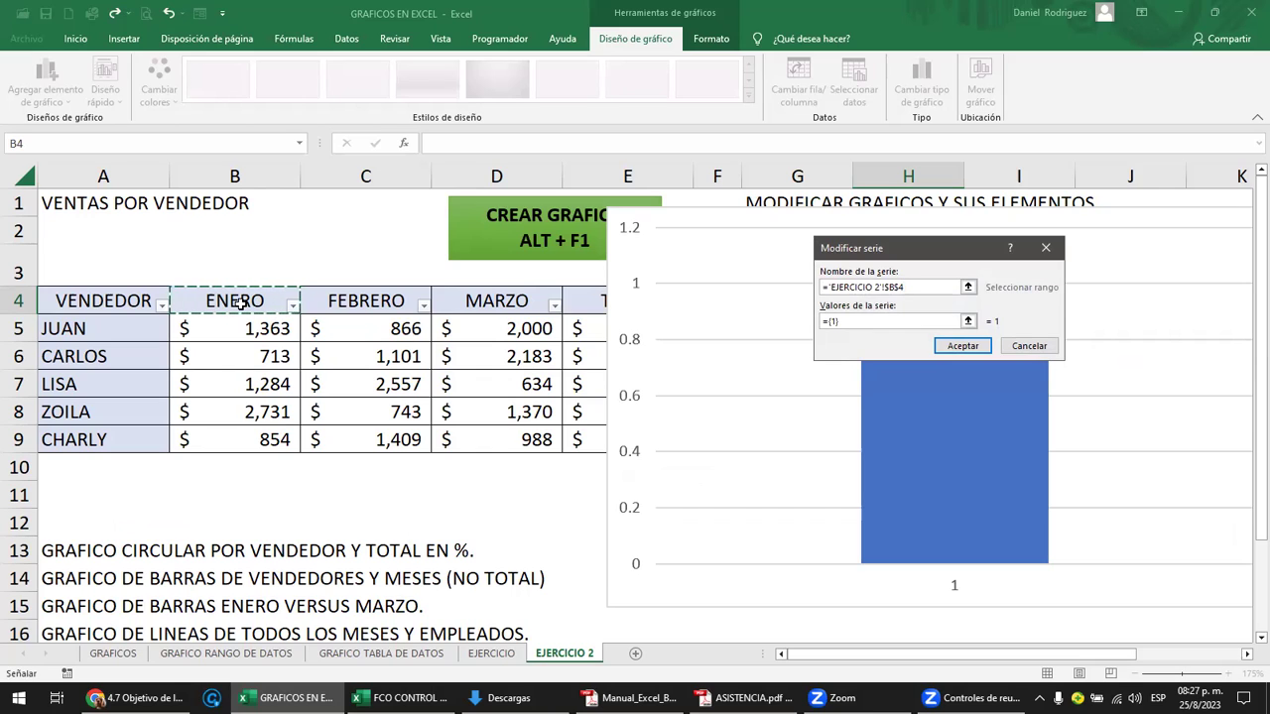
pyautogui.click(849, 320)
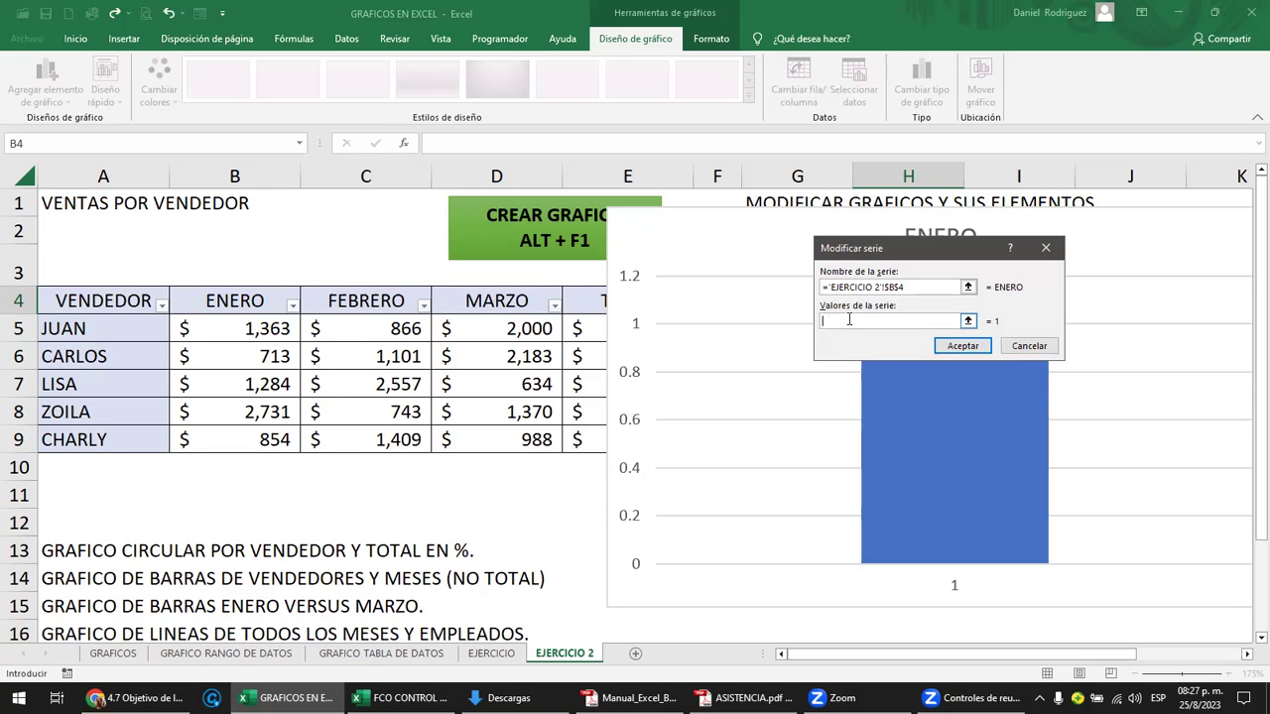
pyautogui.moveTo(263, 335); pyautogui.dragTo(258, 429)
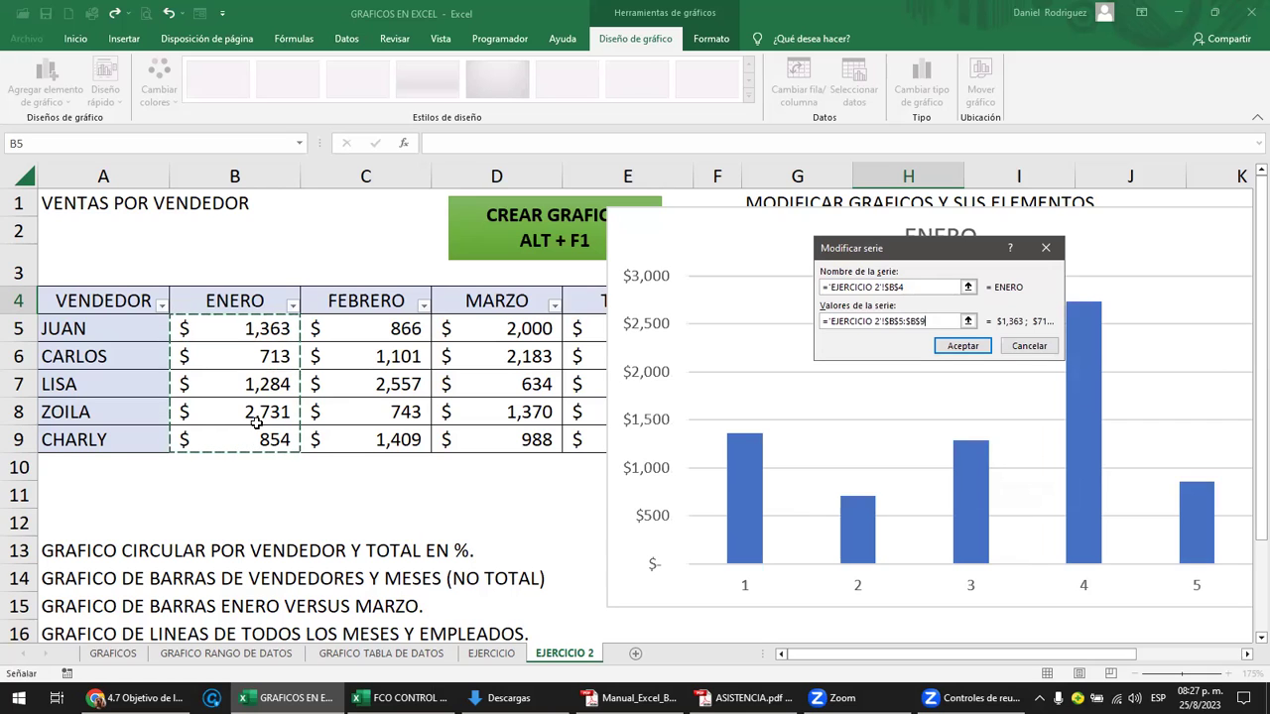
pyautogui.click(960, 346)
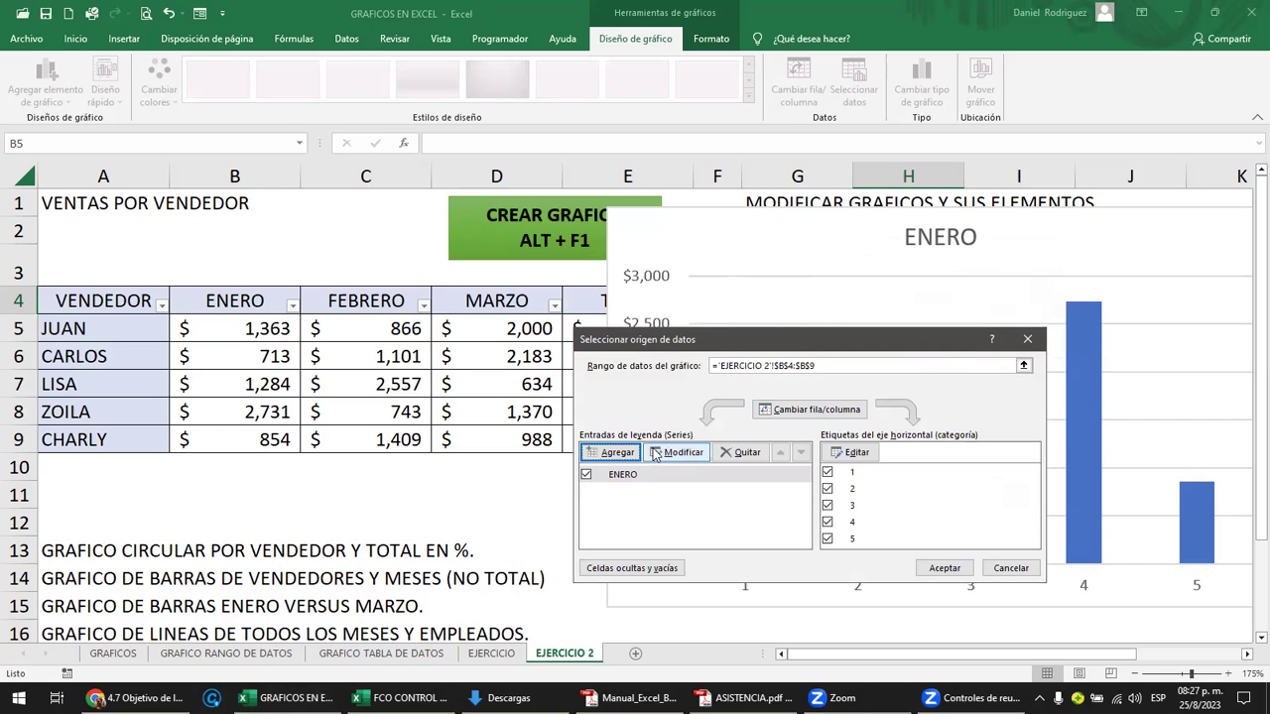
# - Add a FEBRERO series named from C4 with values C5:C9
pyautogui.click(617, 452)
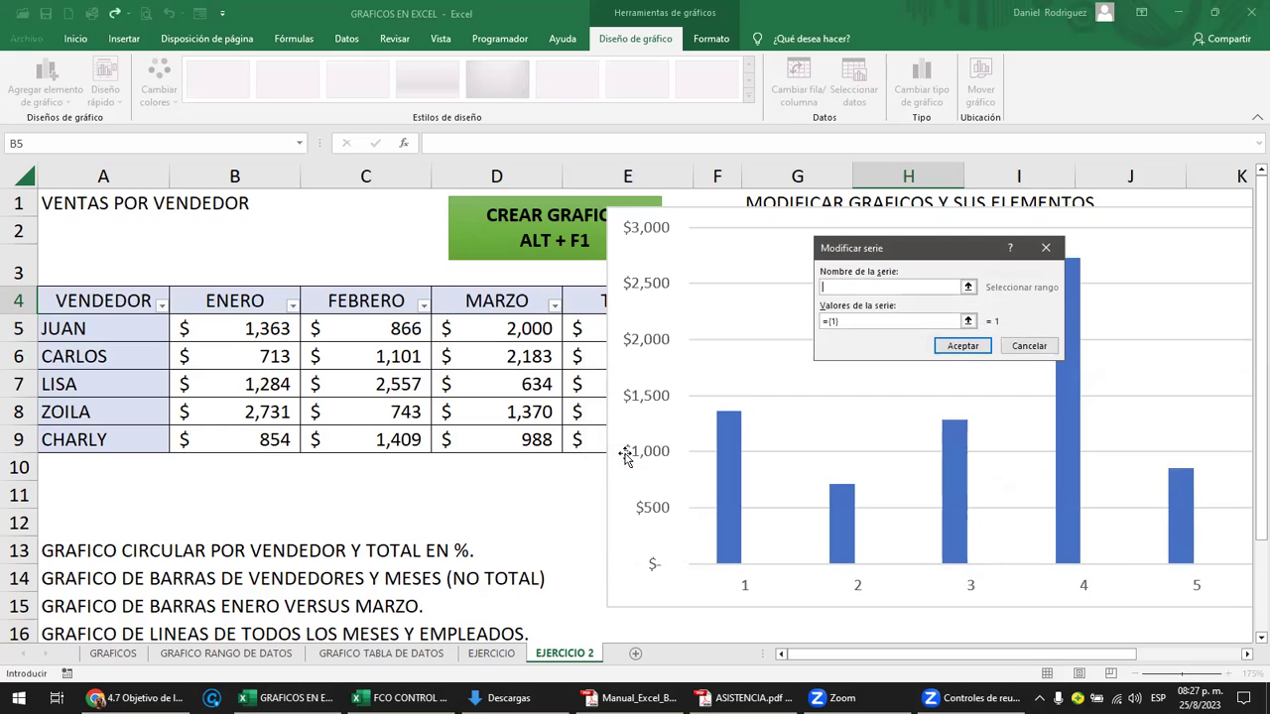
pyautogui.click(366, 306)
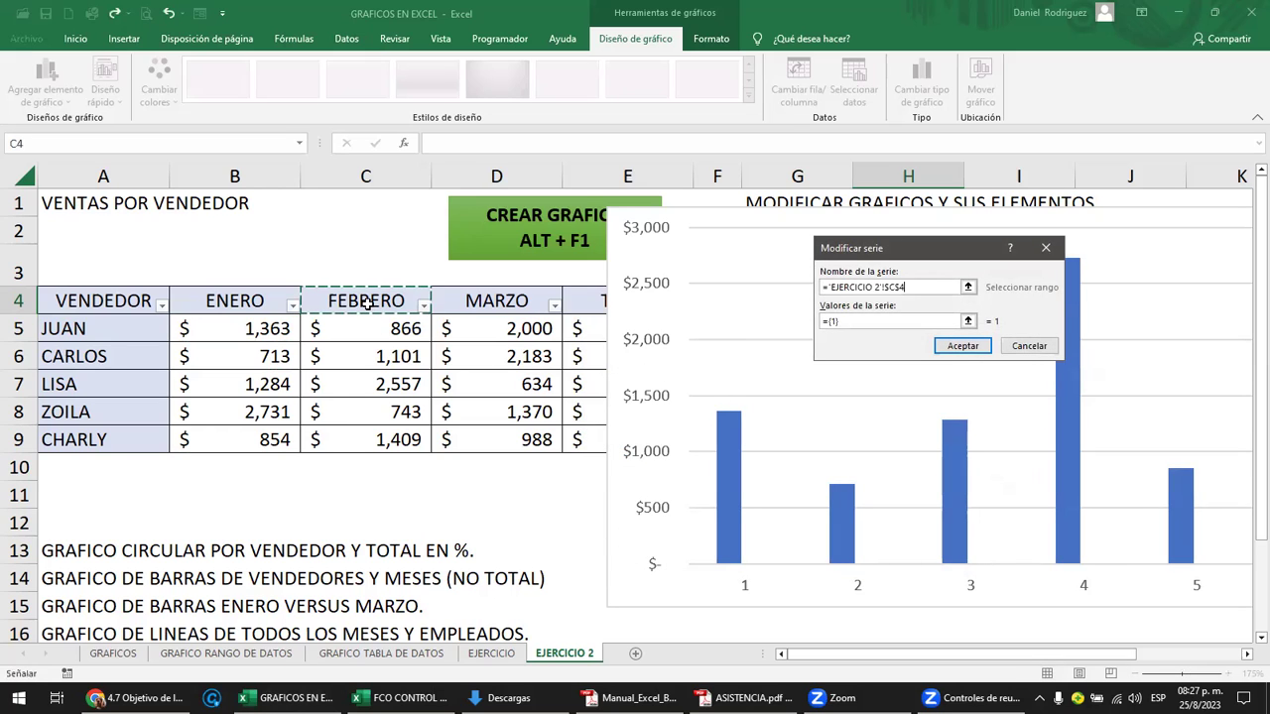
pyautogui.click(855, 321)
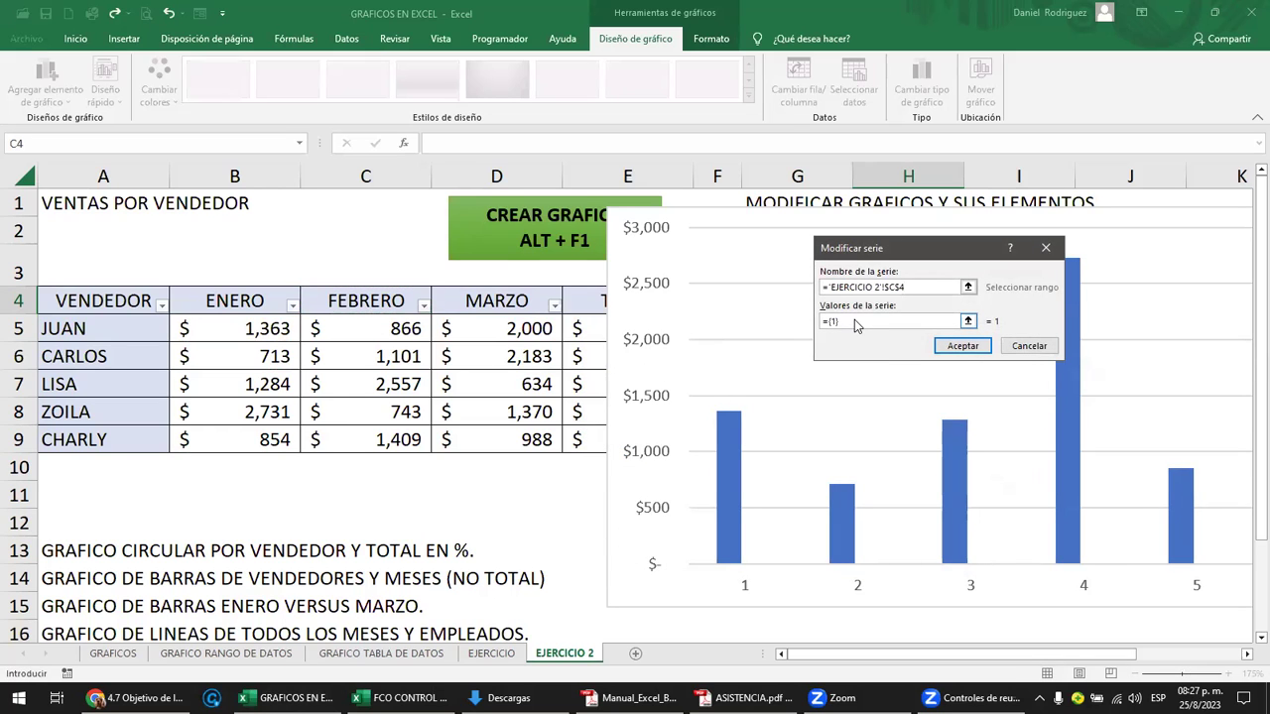
pyautogui.press('BackSpace')
pyautogui.press('BackSpace')
pyautogui.press('BackSpace')
pyautogui.moveTo(410, 335); pyautogui.dragTo(409, 429)
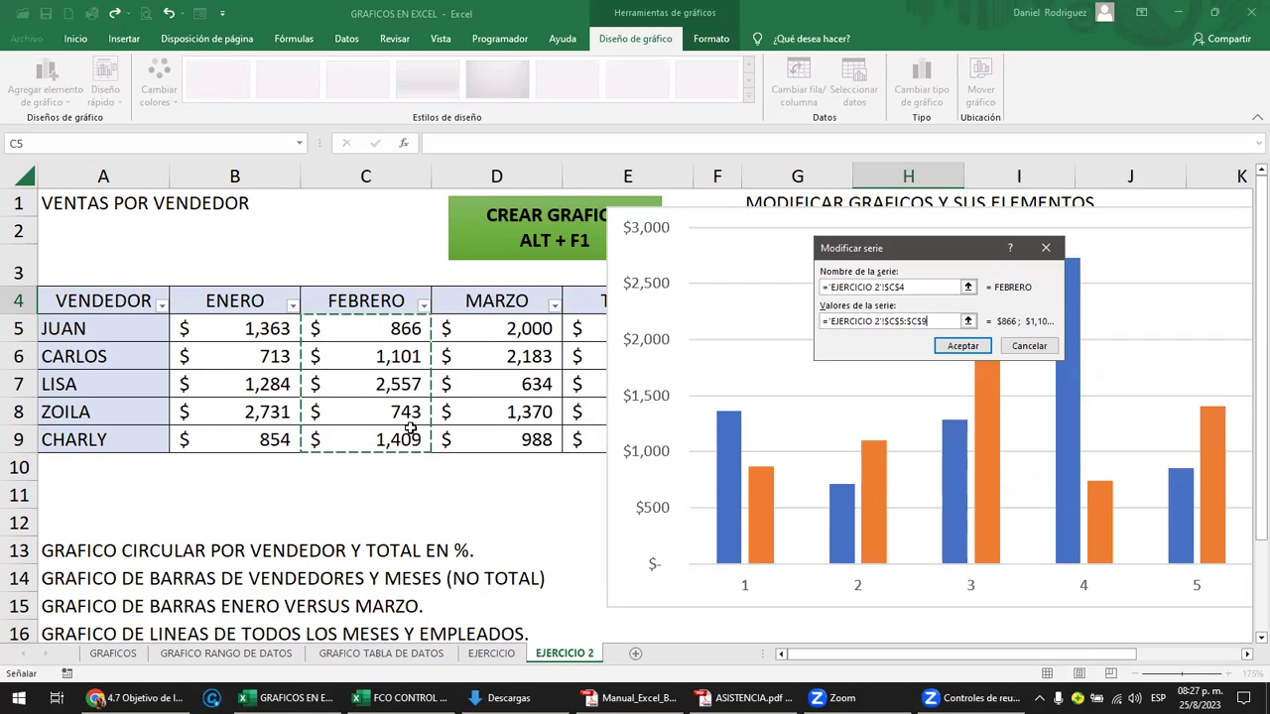
pyautogui.press('Return')
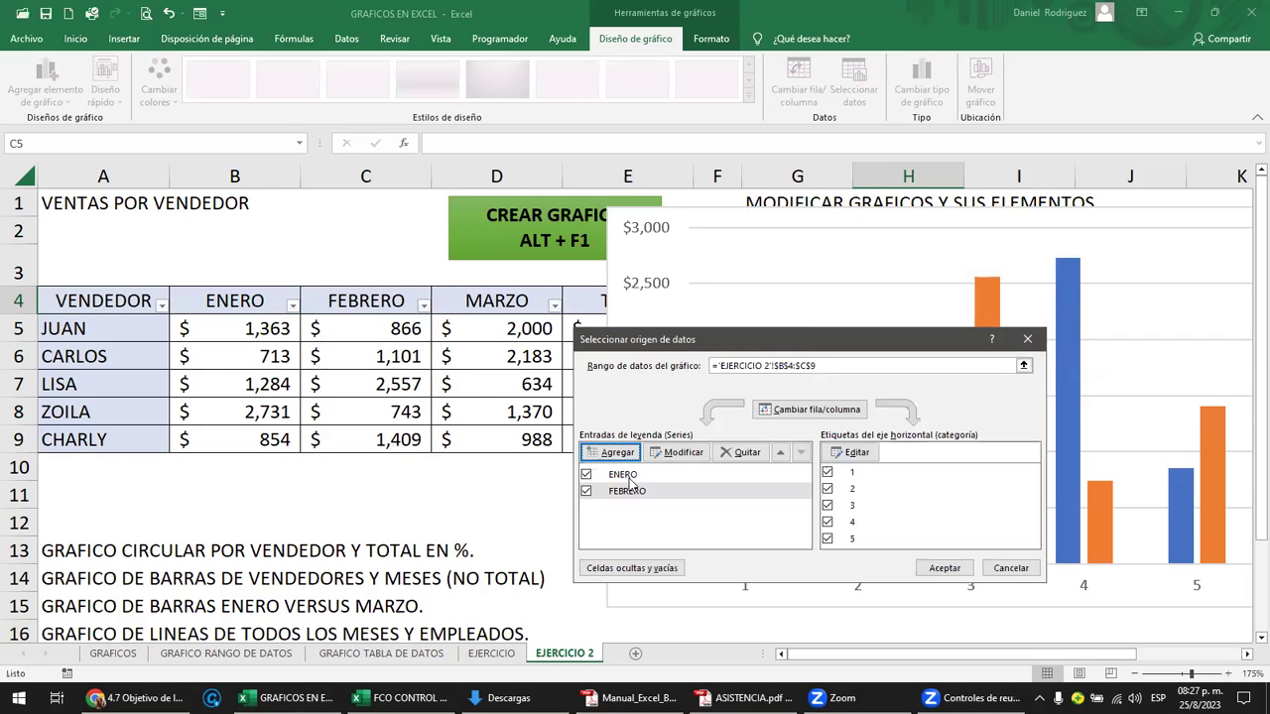
# - Add a MARZO series named from D4 with values D5:D9 and apply the data source
pyautogui.click(629, 477)
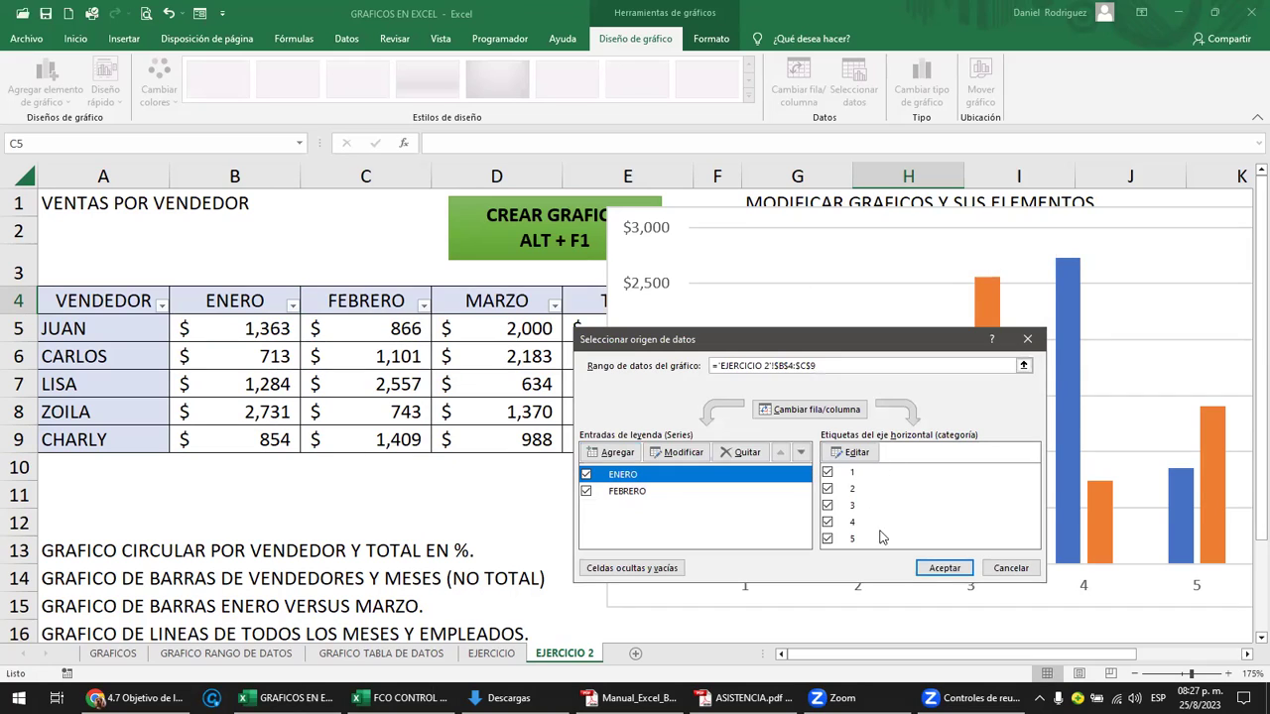
pyautogui.click(641, 493)
pyautogui.click(621, 477)
pyautogui.click(636, 494)
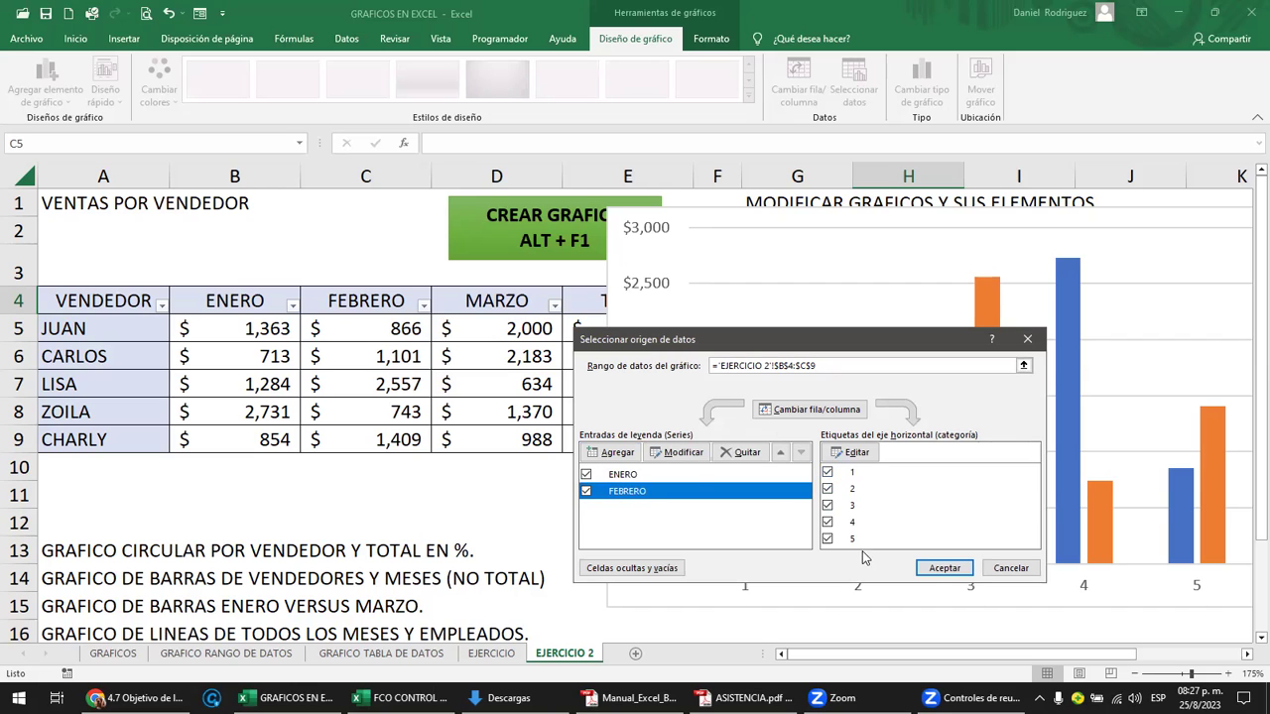
pyautogui.click(612, 452)
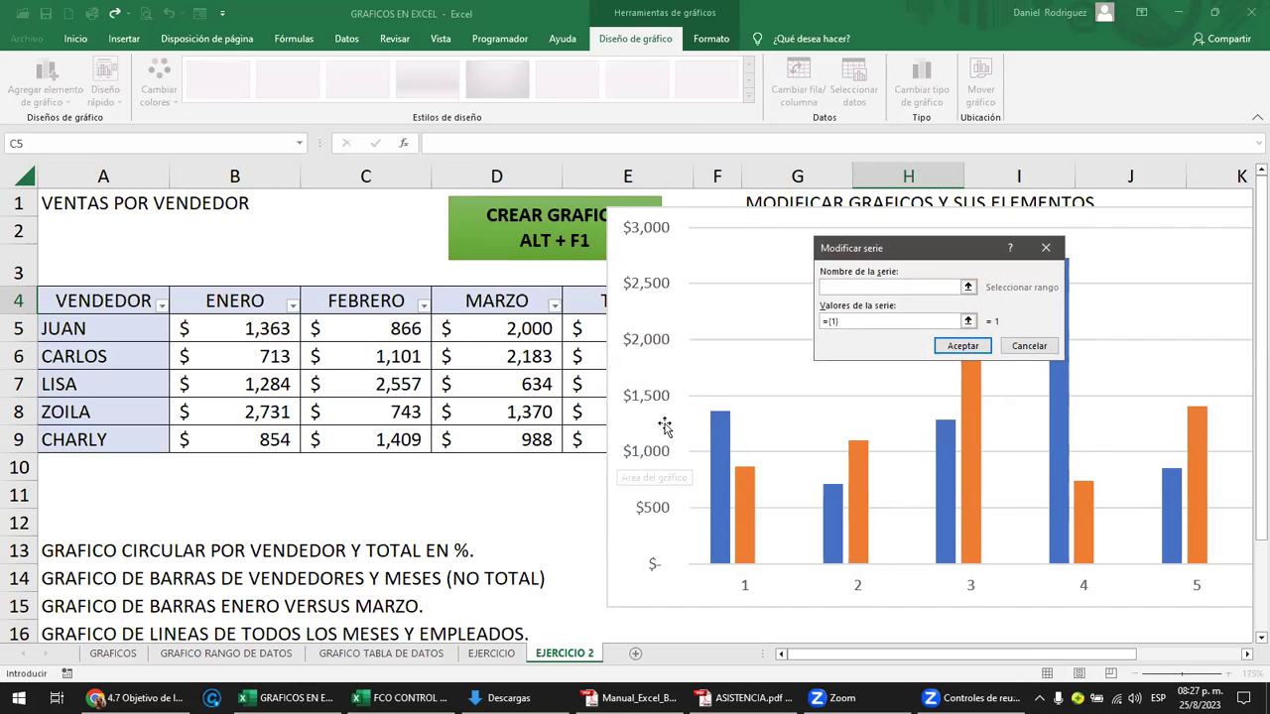
pyautogui.click(496, 303)
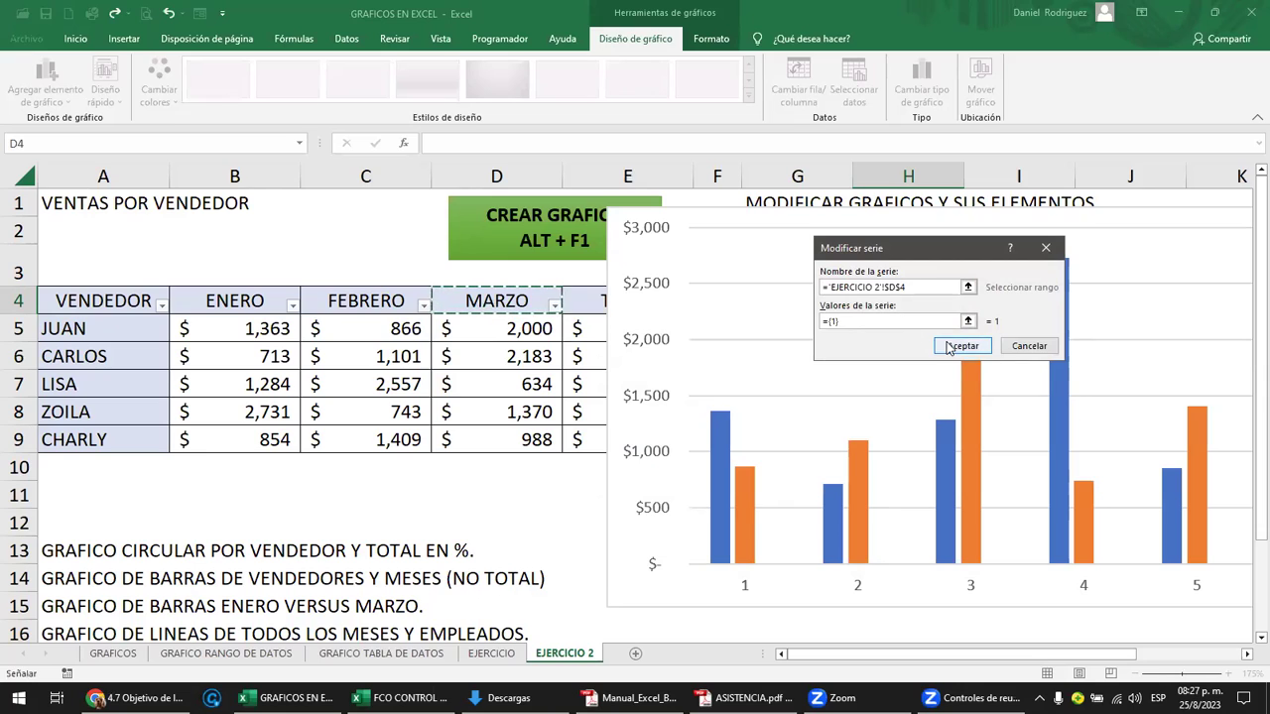
pyautogui.click(859, 322)
pyautogui.press('BackSpace')
pyautogui.press('BackSpace')
pyautogui.press('BackSpace')
pyautogui.moveTo(530, 331); pyautogui.dragTo(534, 440)
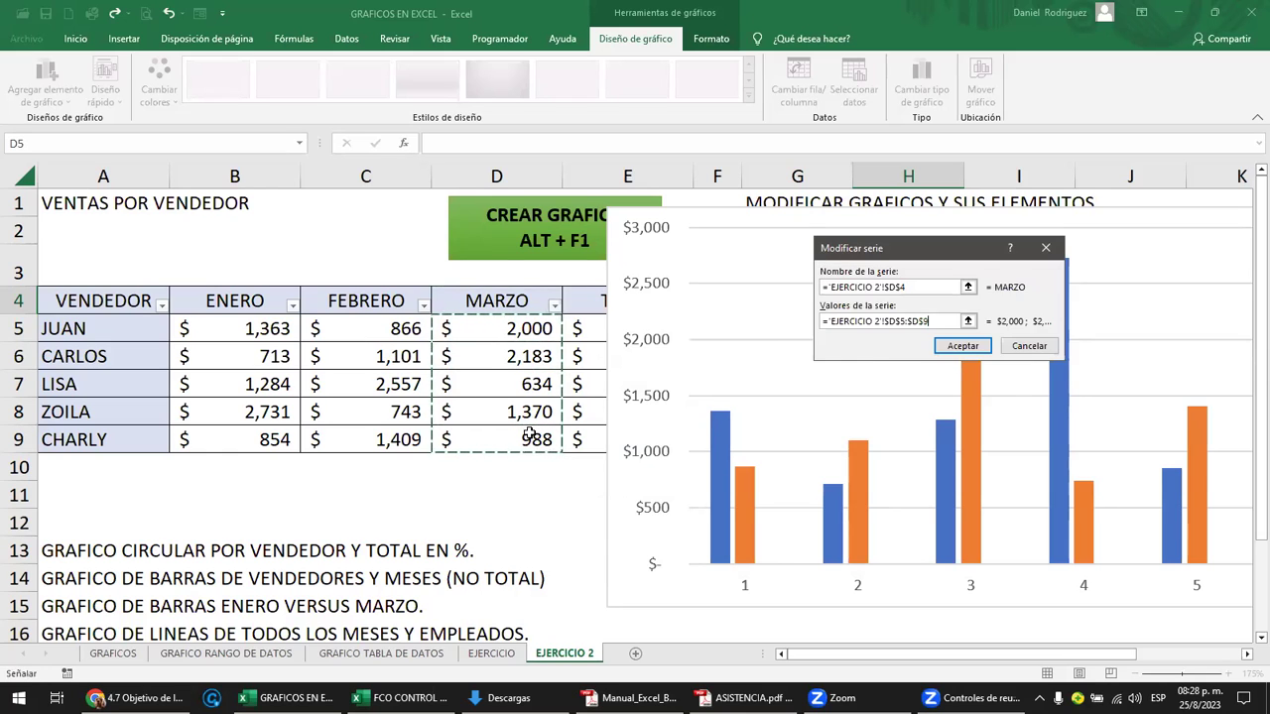
pyautogui.press('Return')
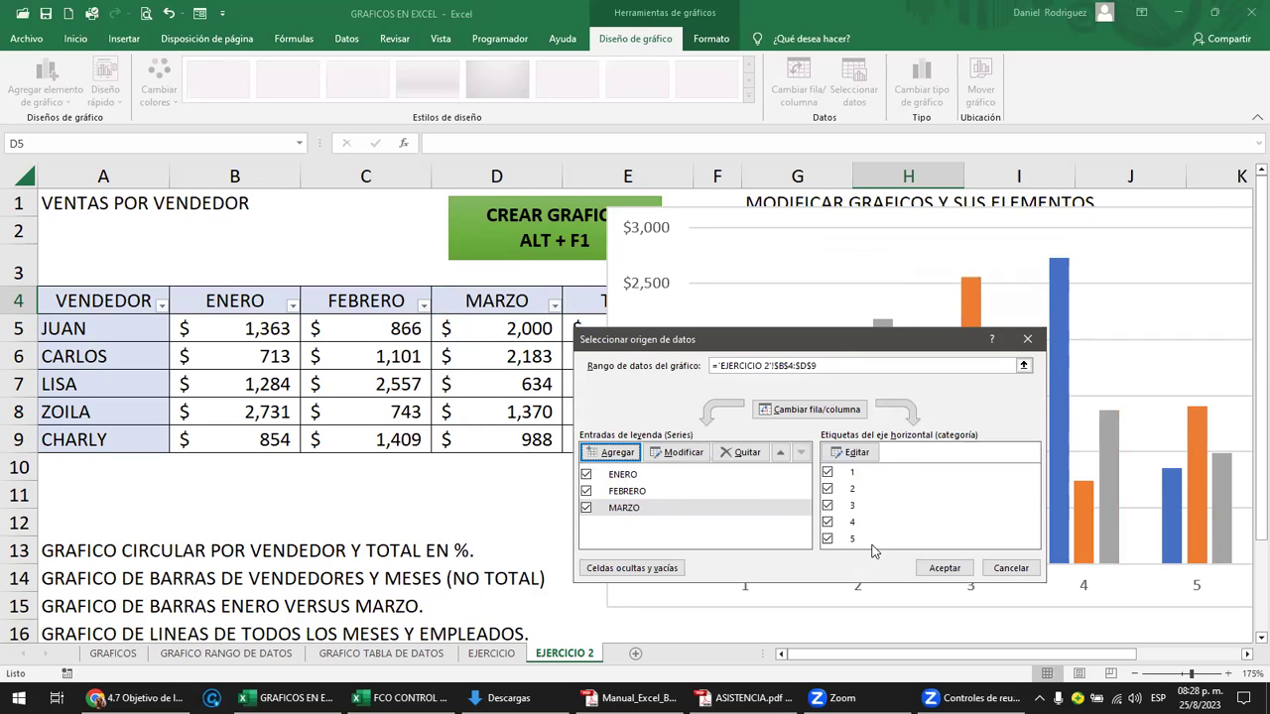
pyautogui.click(944, 567)
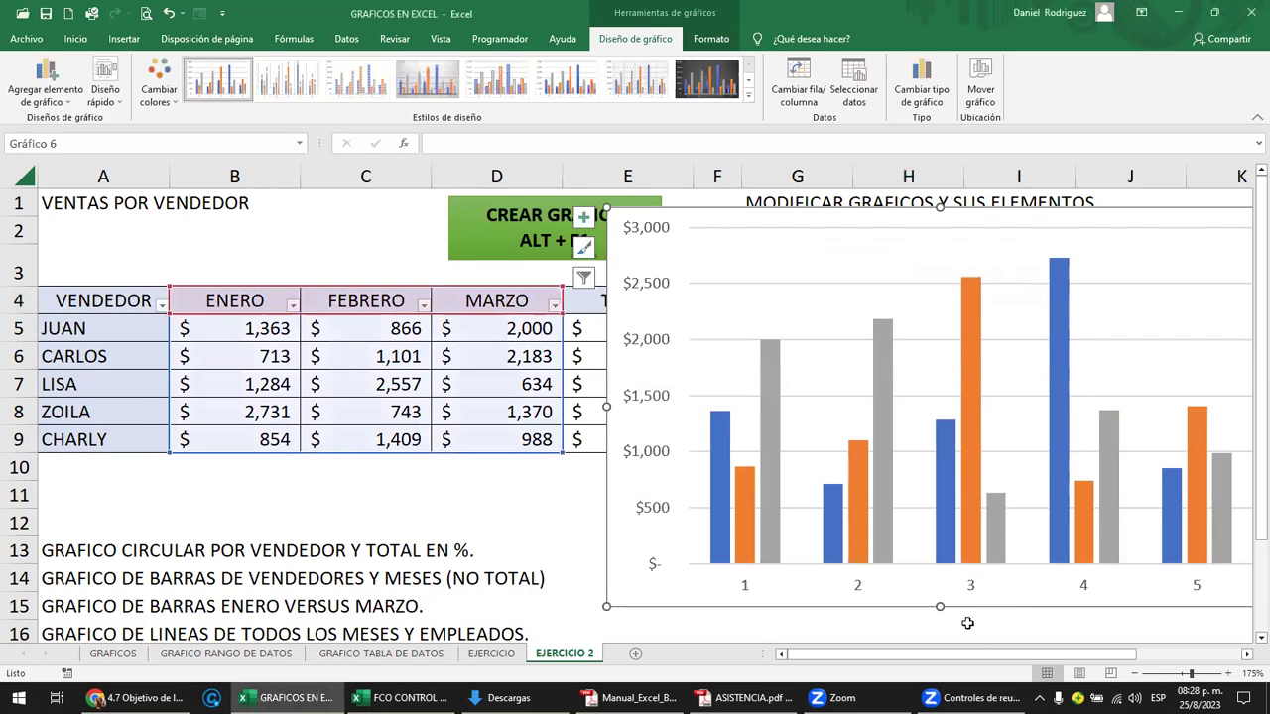
# - Turn on the chart title and rename it VENTAS
pyautogui.scroll(-1, 760, 400)
pyautogui.scroll(-1, 761, 398)
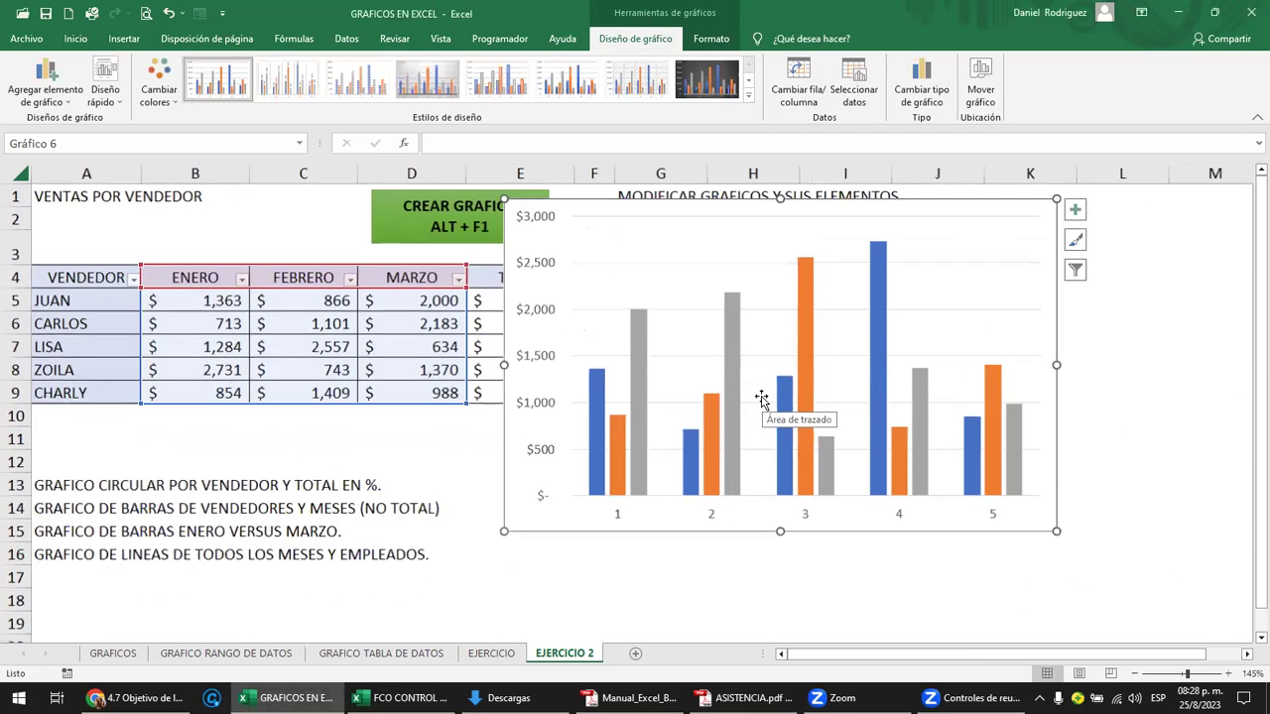
pyautogui.click(1076, 213)
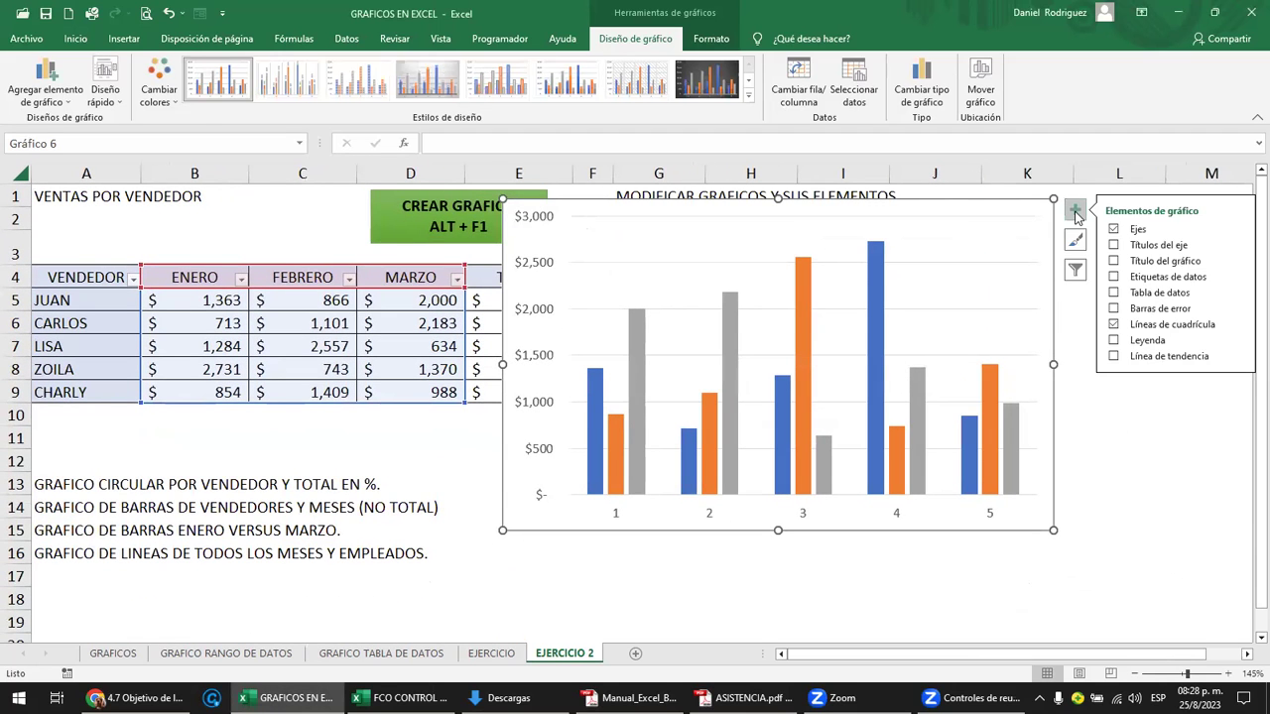
pyautogui.click(1143, 260)
pyautogui.click(759, 224)
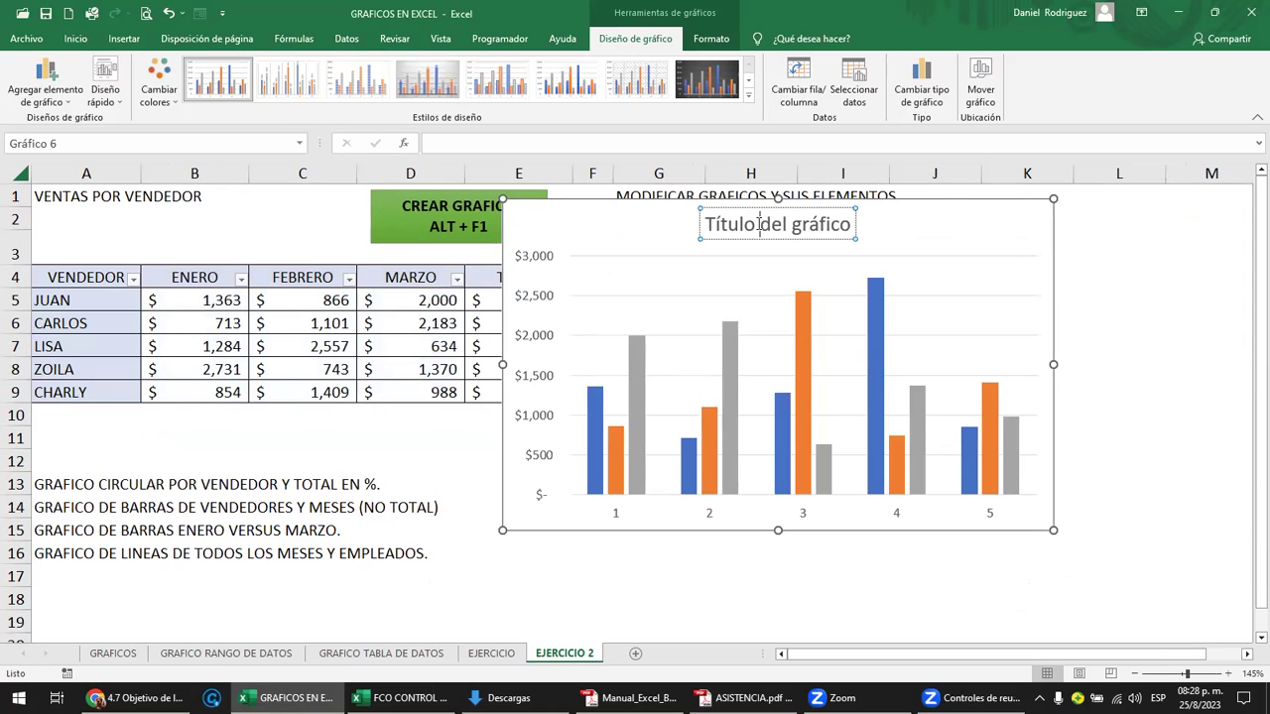
pyautogui.press('BackSpace')
pyautogui.press('BackSpace')
pyautogui.press('Delete')
pyautogui.press('Delete')
pyautogui.press('Delete')
pyautogui.press('Delete')
pyautogui.press('Delete')
pyautogui.write('VENTAS')
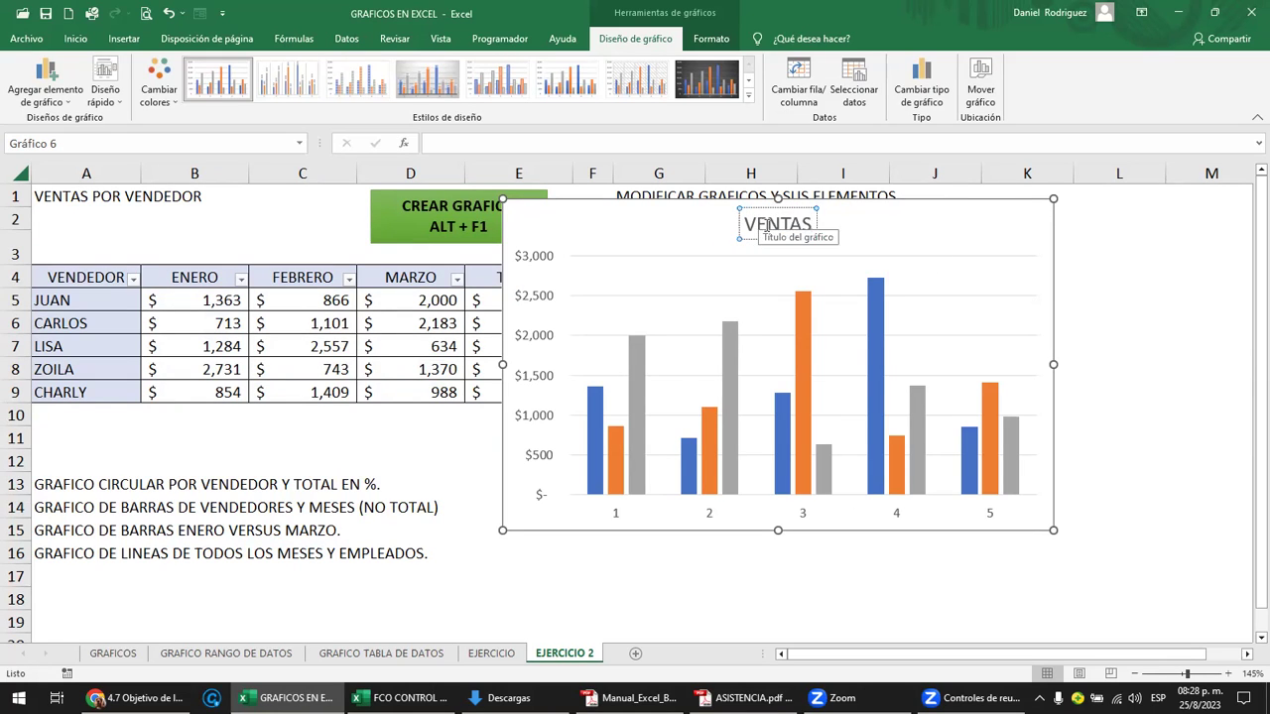
pyautogui.click(1035, 216)
# - Show the legend and data labels, and place the legend at the bottom
pyautogui.click(1074, 211)
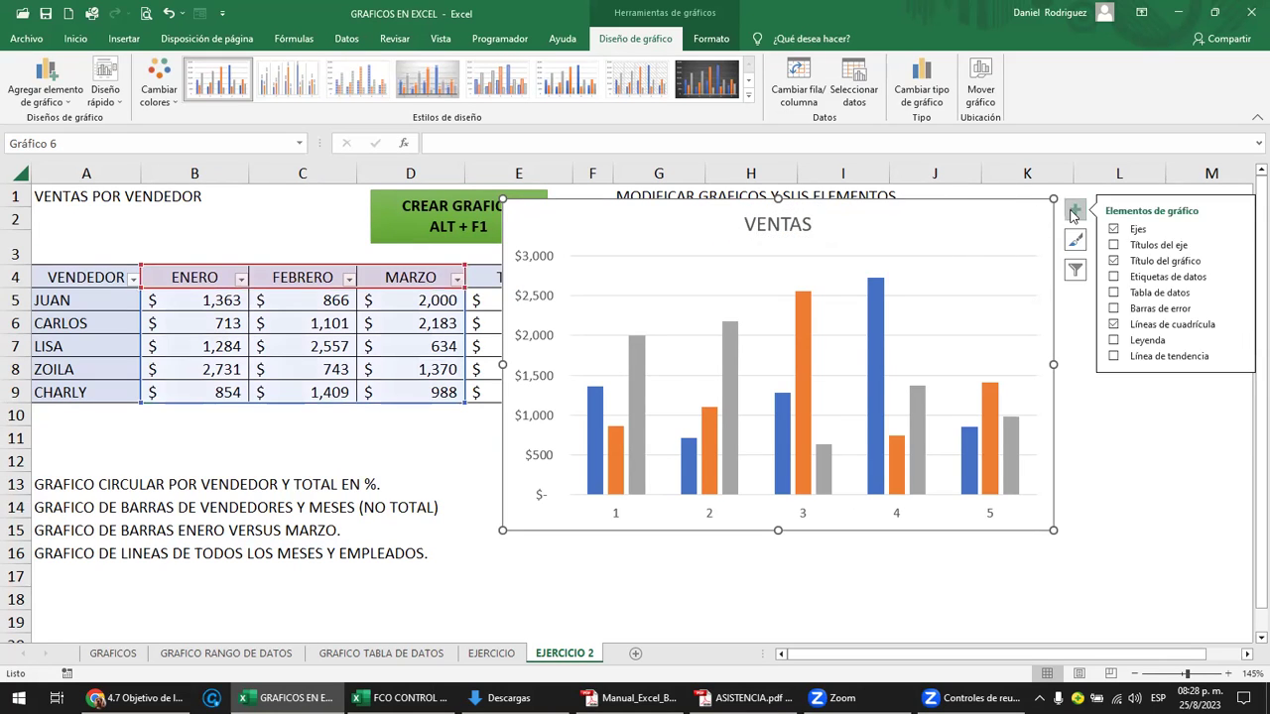
pyautogui.click(1135, 341)
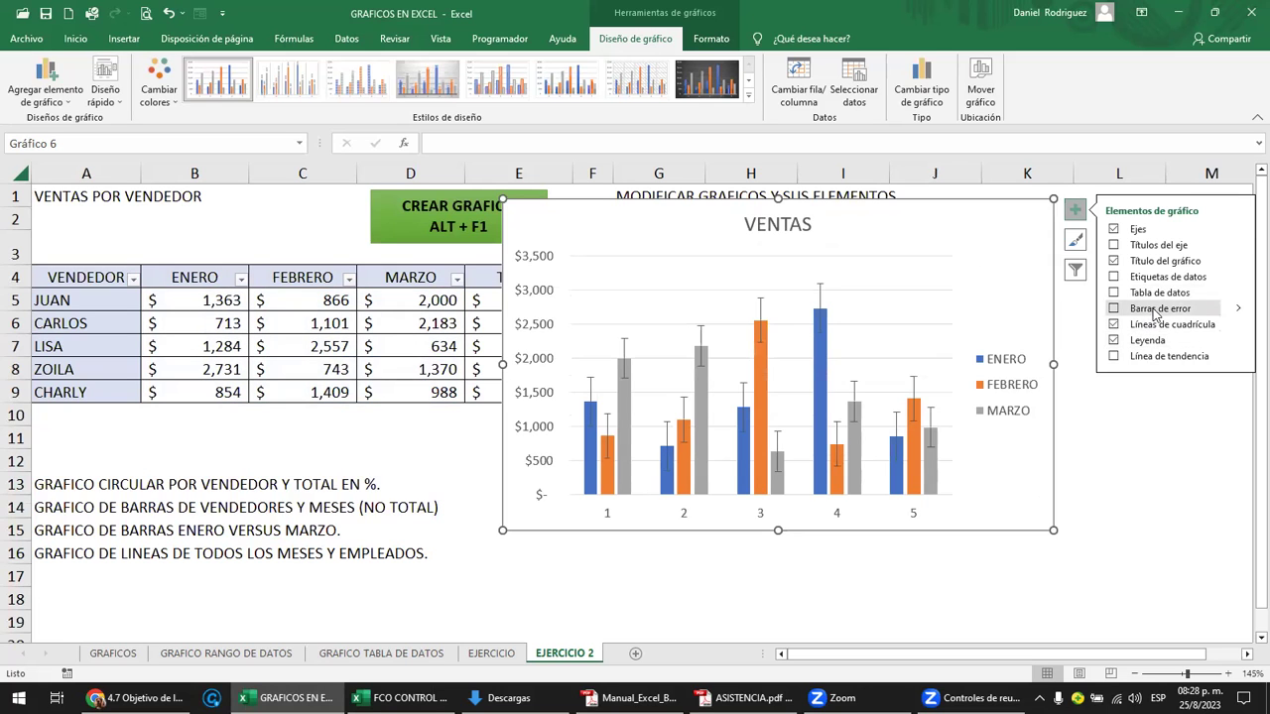
pyautogui.click(1168, 278)
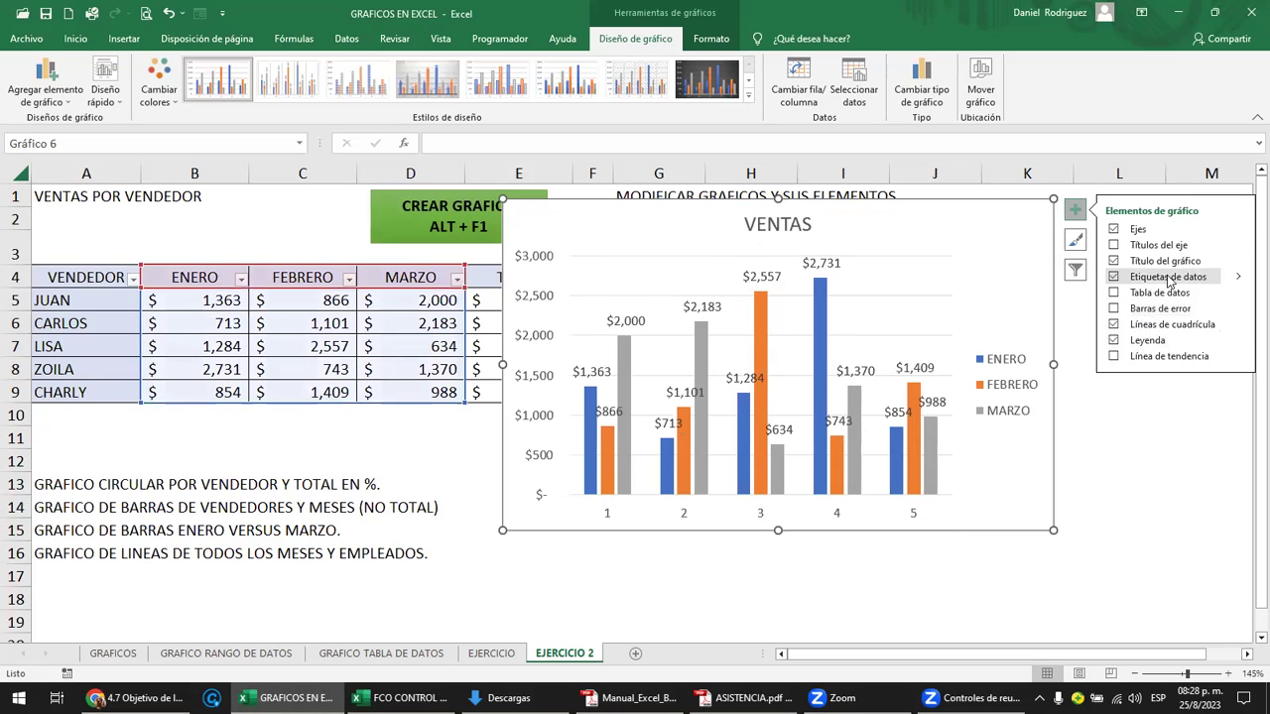
pyautogui.click(1026, 373)
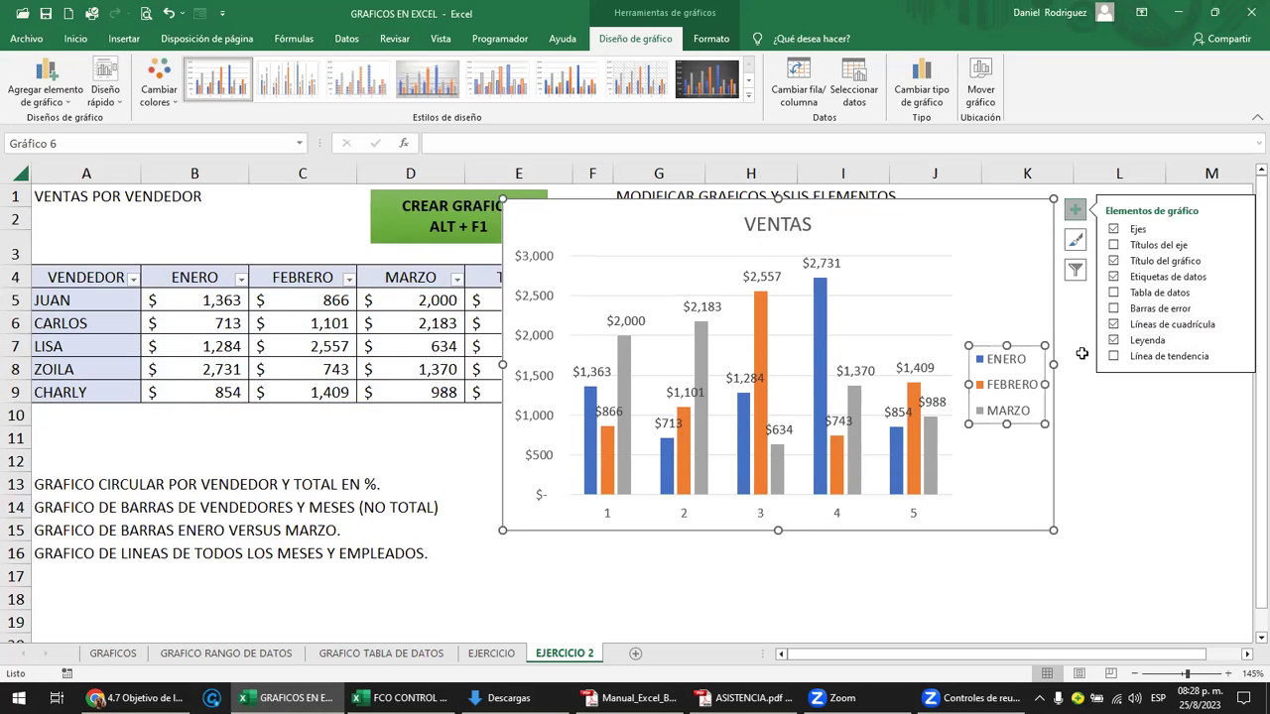
pyautogui.moveTo(1237, 340)
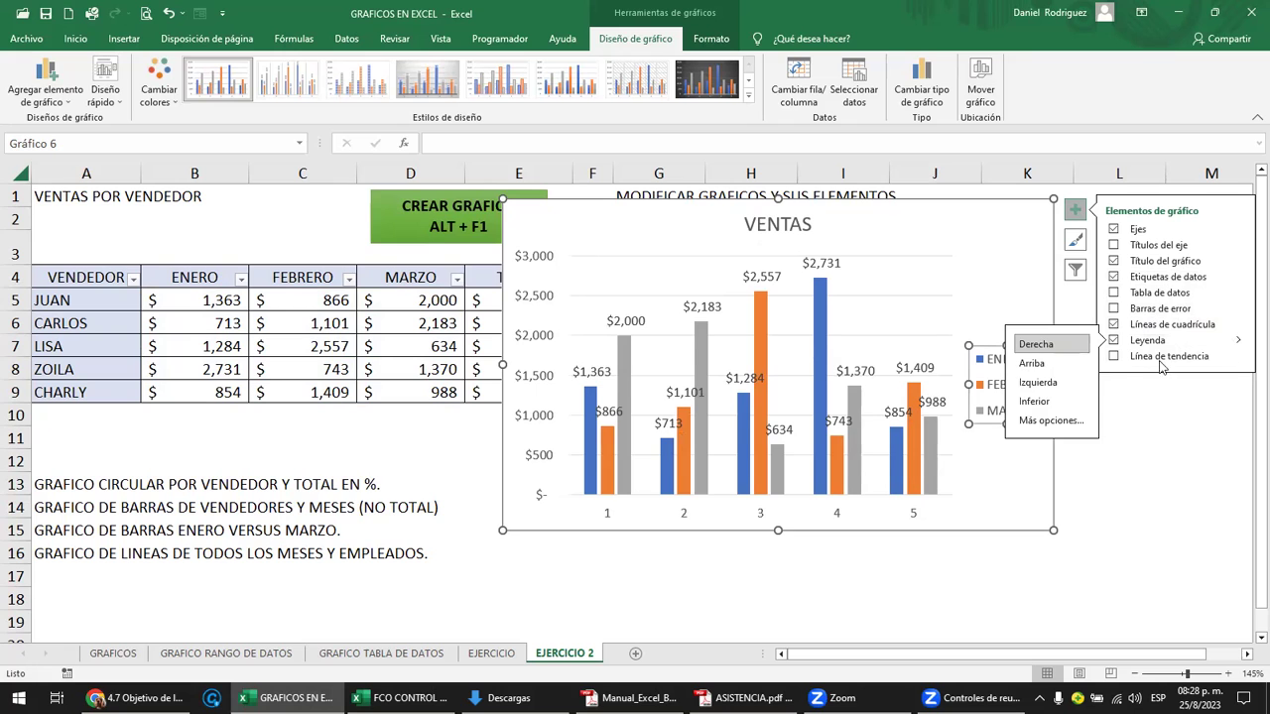
pyautogui.click(1072, 409)
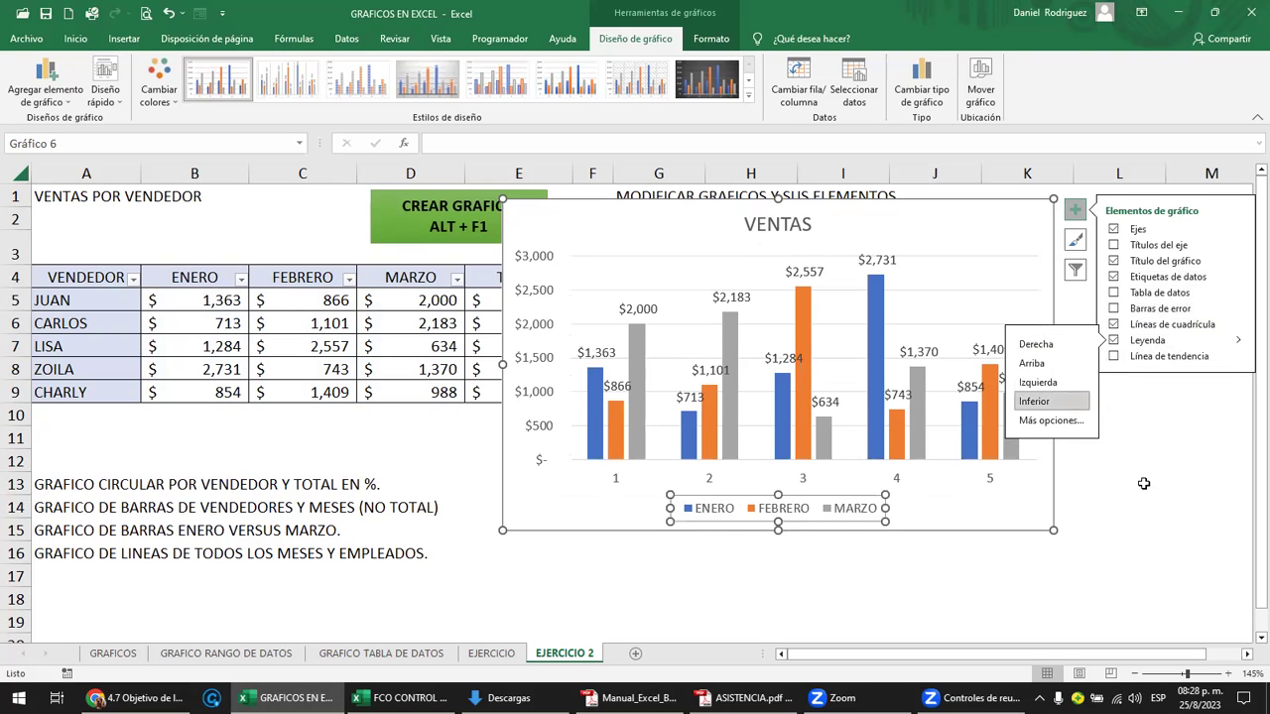
pyautogui.press('Escape')
pyautogui.click(1002, 353)
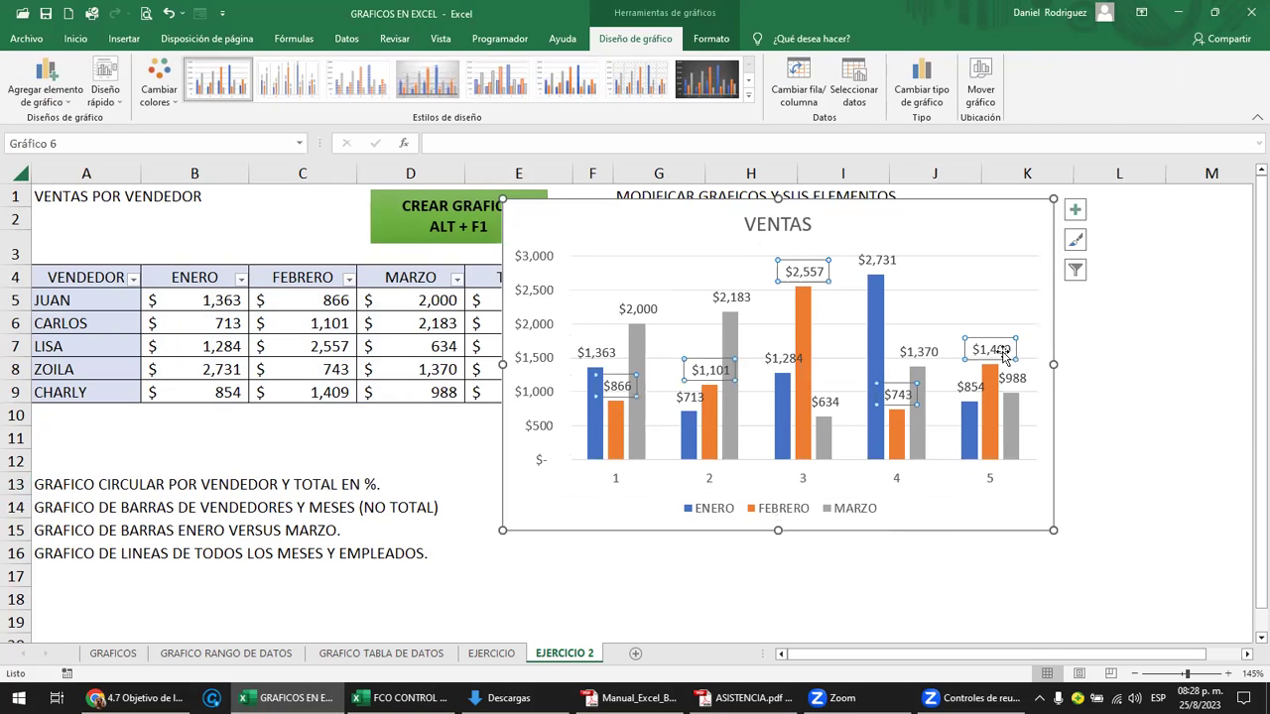
pyautogui.click(1117, 367)
# - Widen, shift and narrow the VENTAS chart so the TOTAL column stays visible
pyautogui.click(1054, 312)
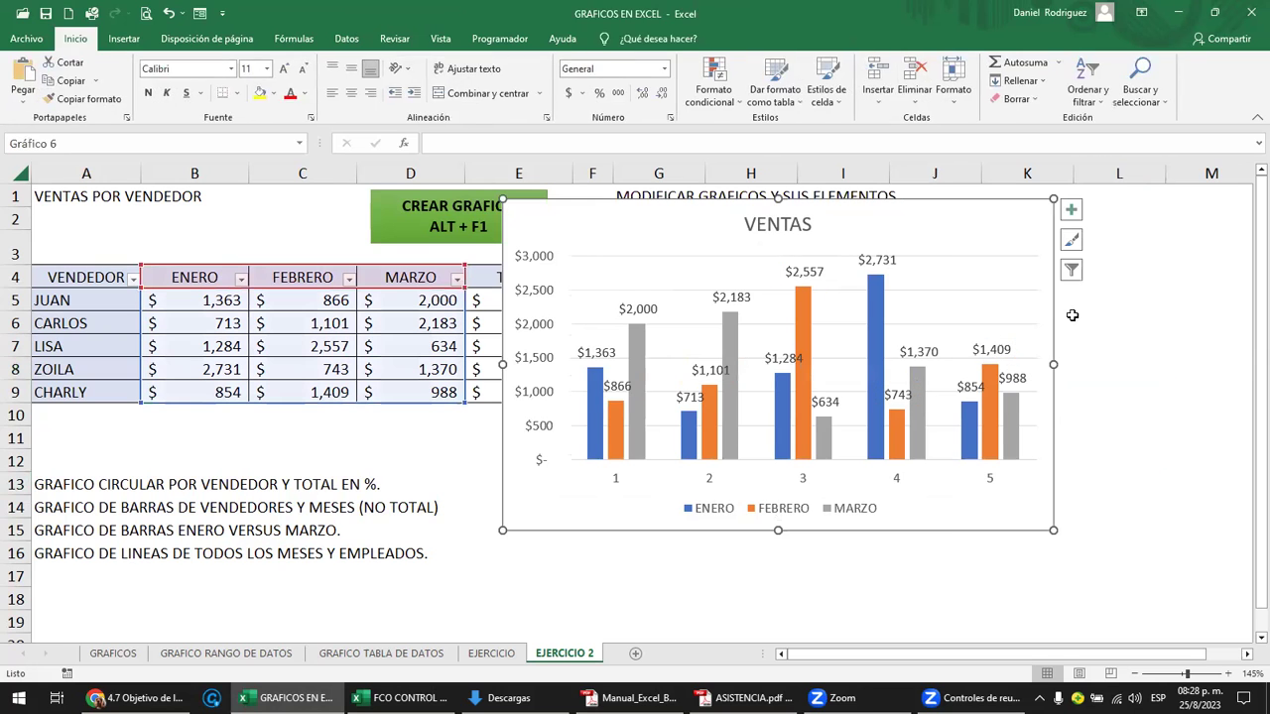
pyautogui.moveTo(1128, 356); pyautogui.dragTo(1128, 359)
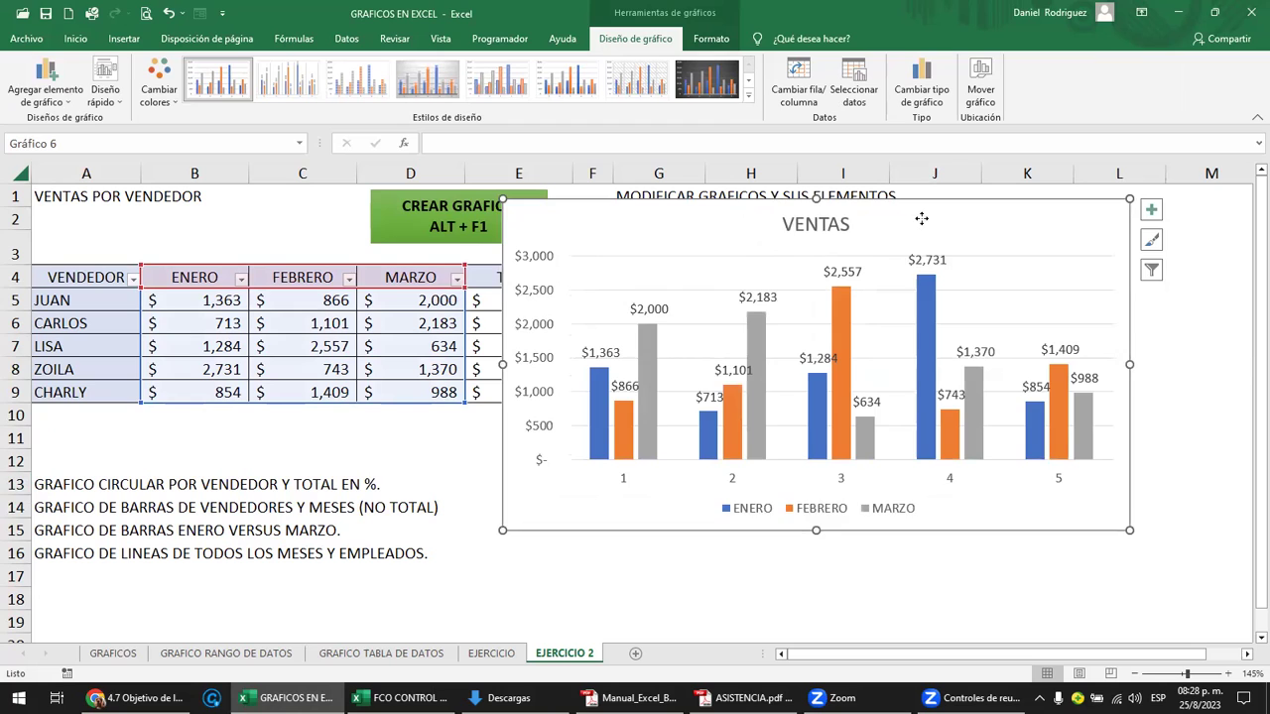
pyautogui.moveTo(922, 219); pyautogui.dragTo(954, 222)
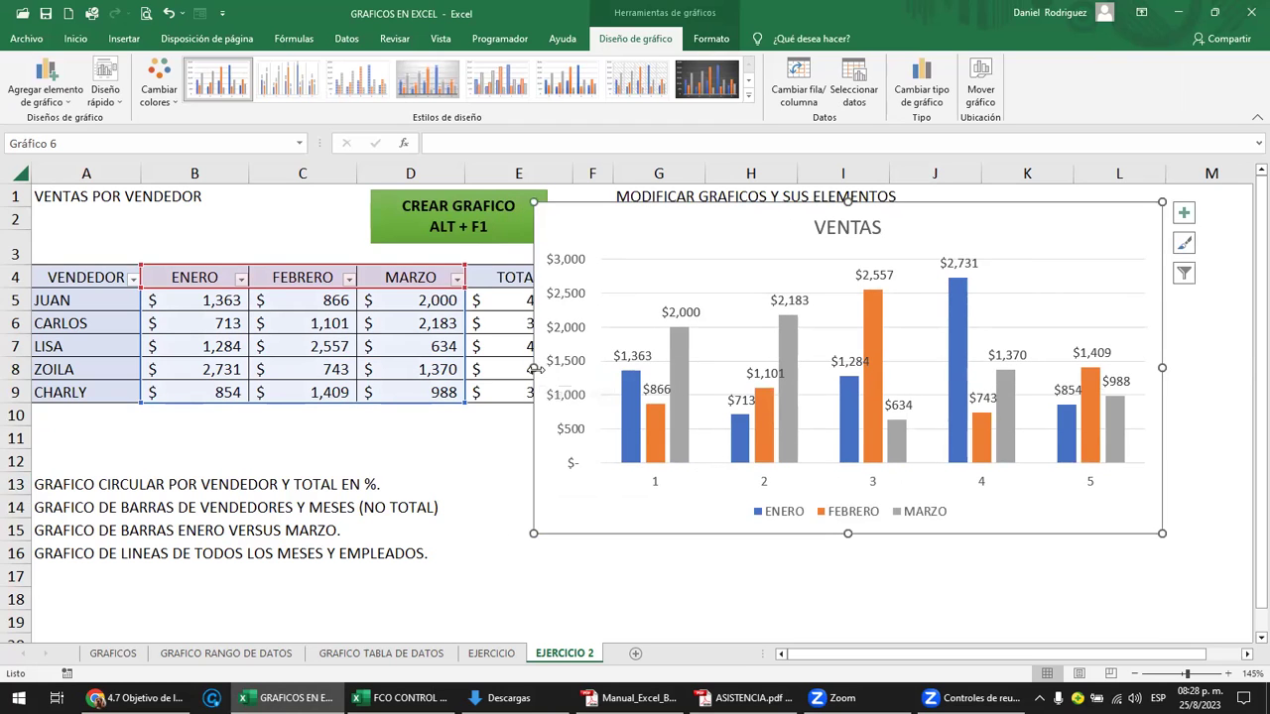
pyautogui.moveTo(535, 369); pyautogui.dragTo(583, 367)
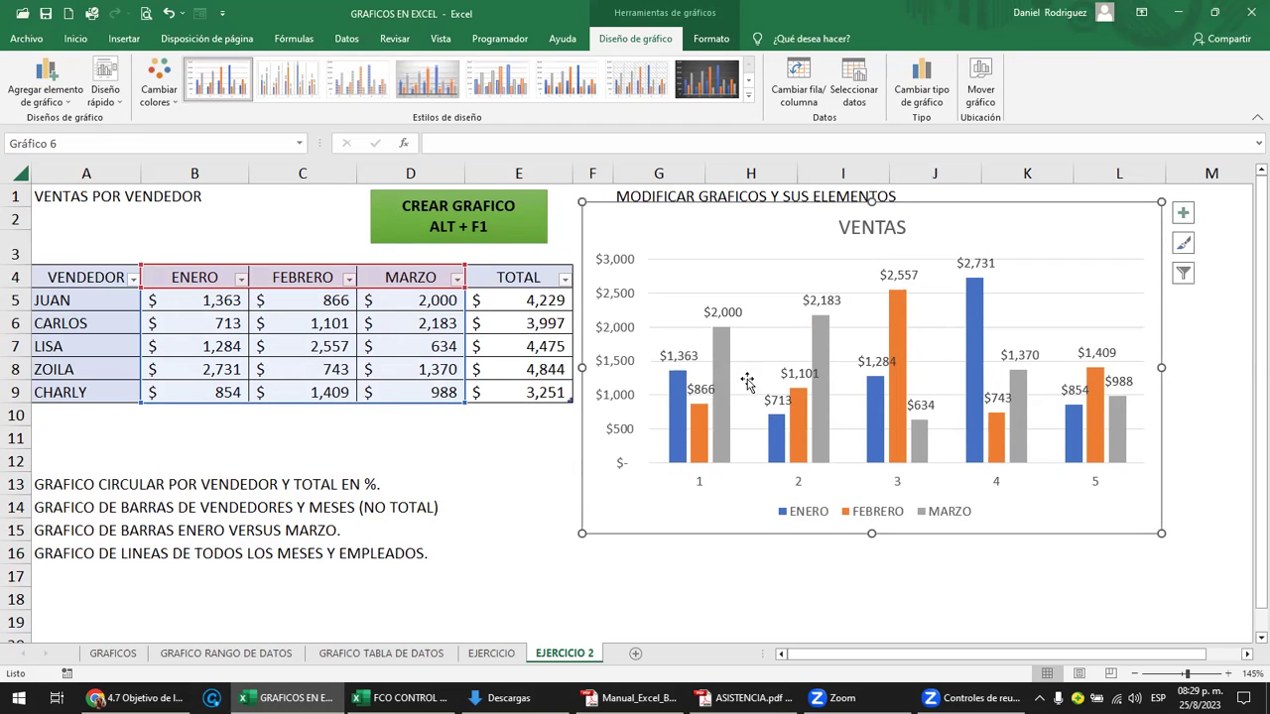
pyautogui.moveTo(823, 350)
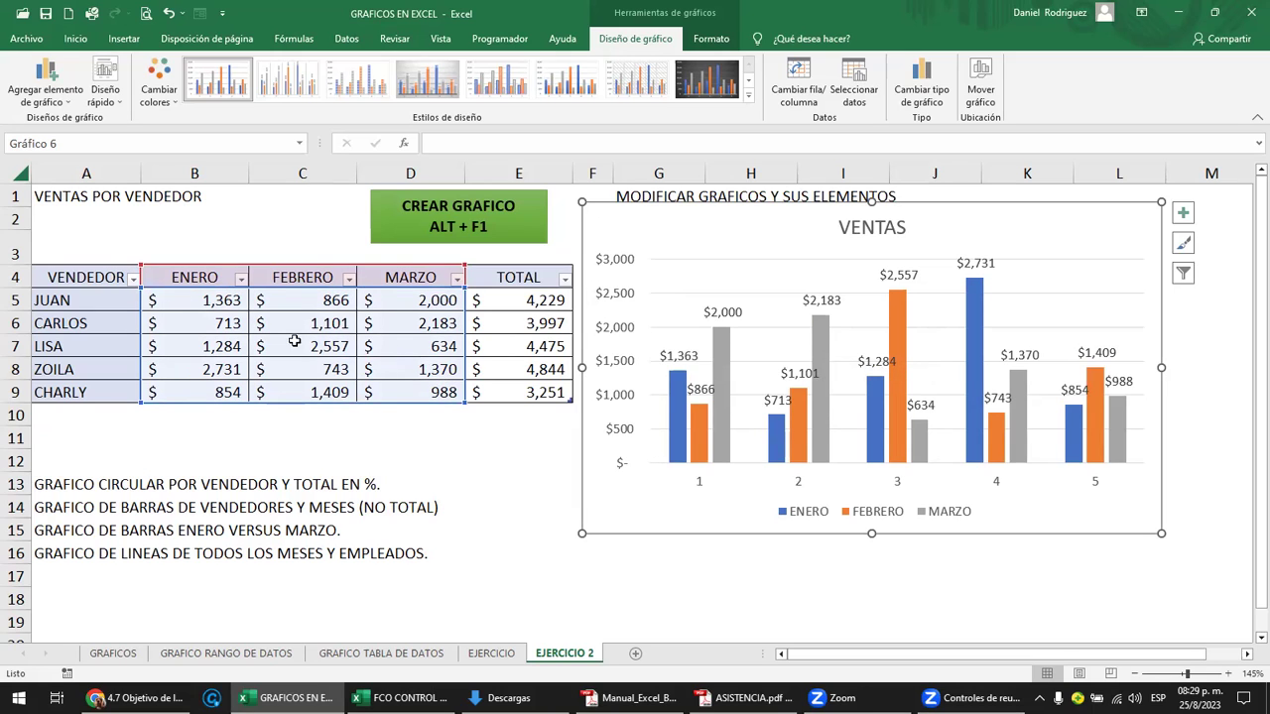
# - Select the monthly sales cells B5:D9, then reselect the chart for Chart Design
pyautogui.moveTo(104, 303); pyautogui.dragTo(107, 392)
pyautogui.moveTo(379, 322); pyautogui.dragTo(420, 389)
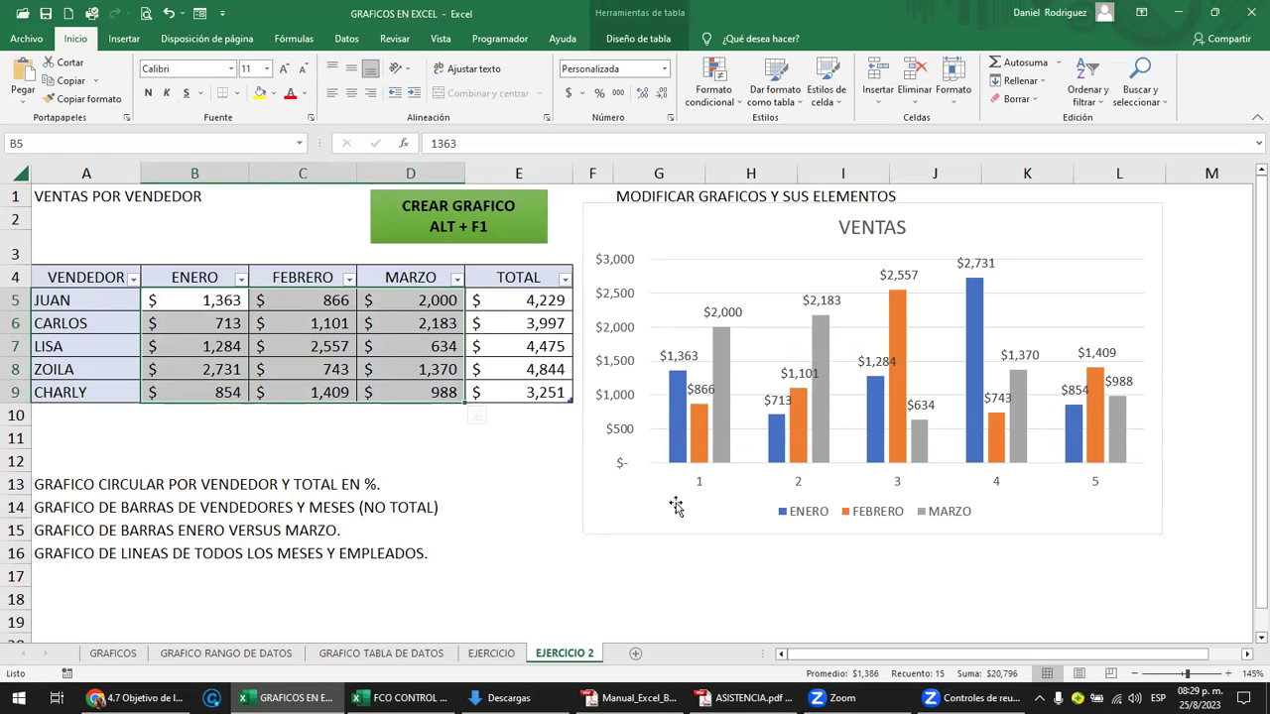
pyautogui.click(706, 491)
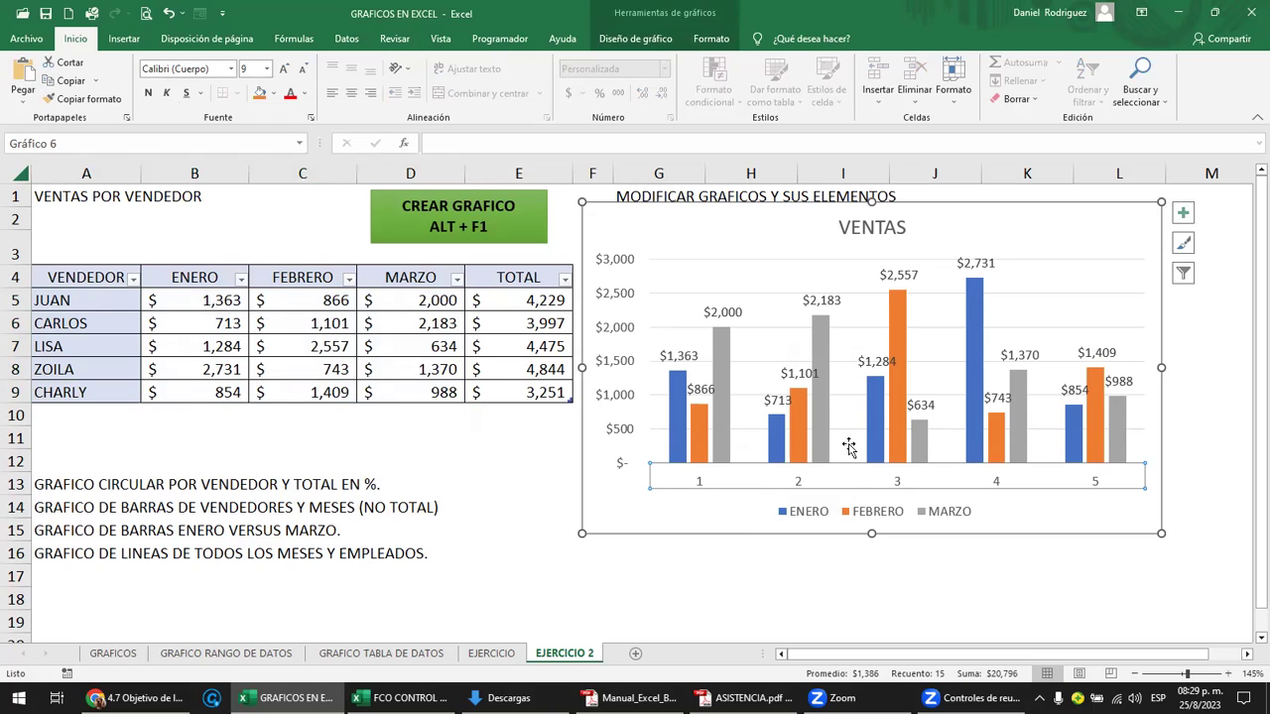
pyautogui.click(1009, 233)
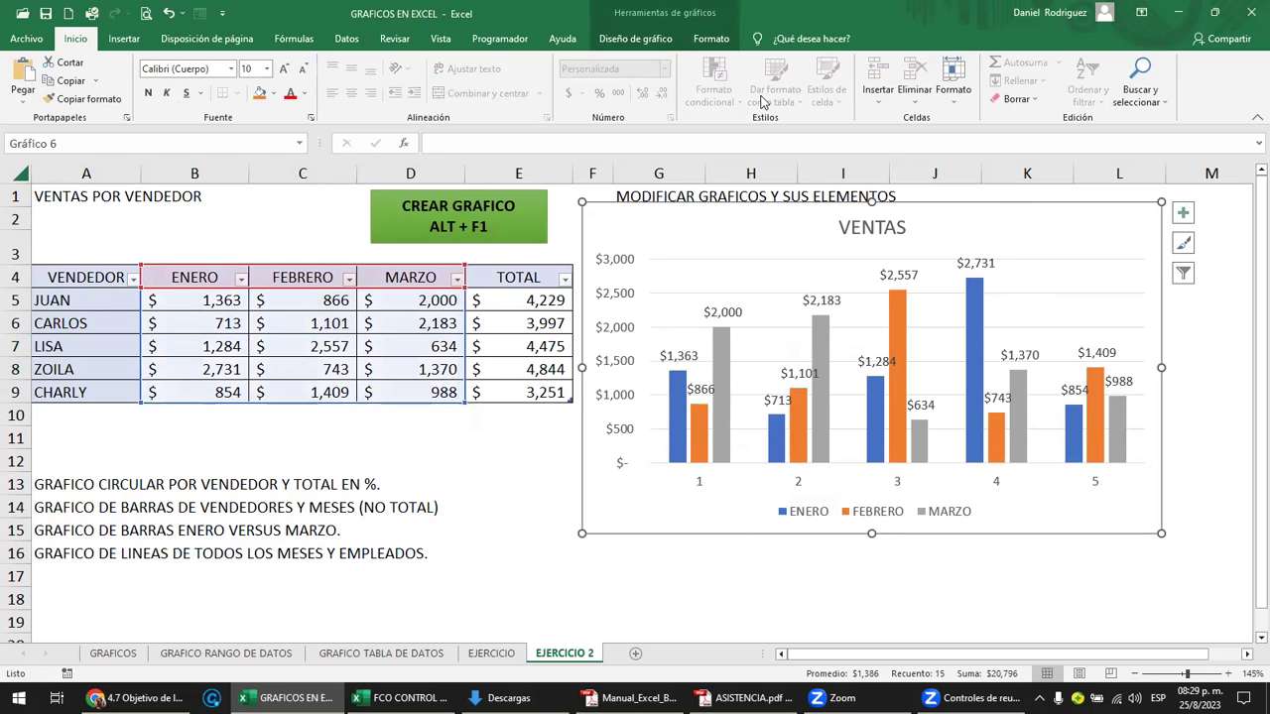
pyautogui.click(629, 44)
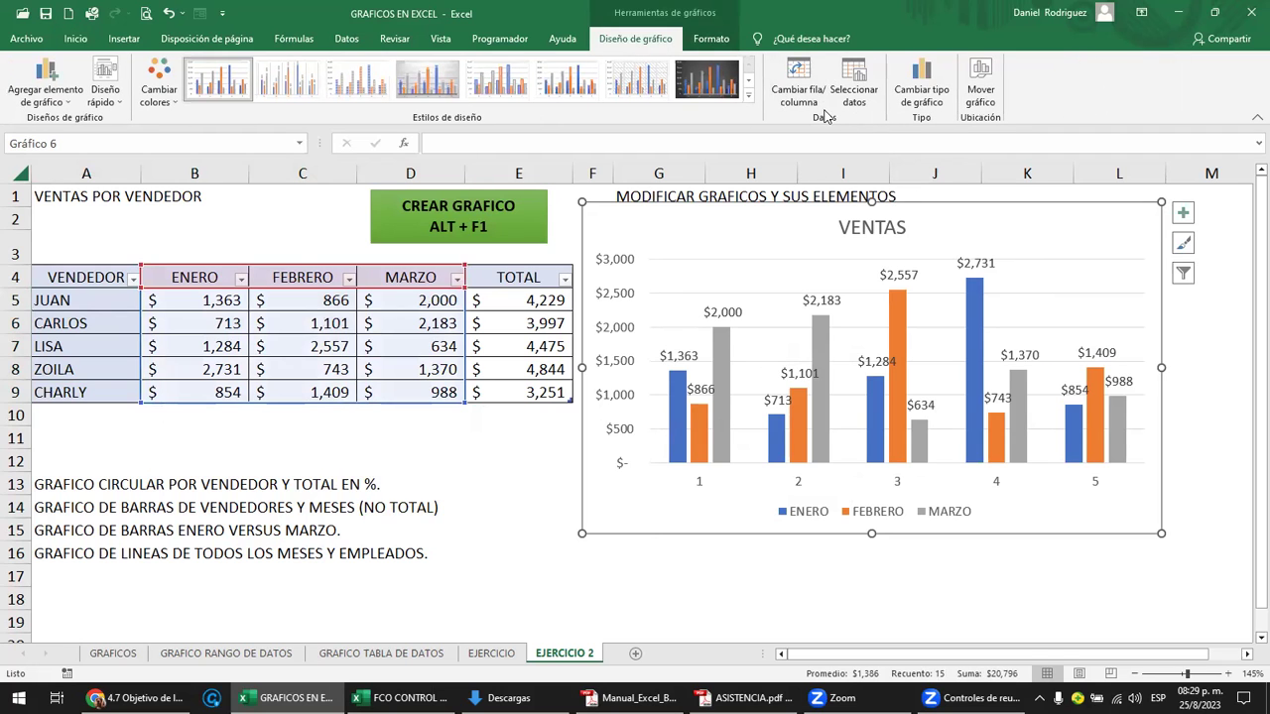
# - Review the chart's ENERO, FEBRERO and MARZO series in the data source settings
pyautogui.click(856, 85)
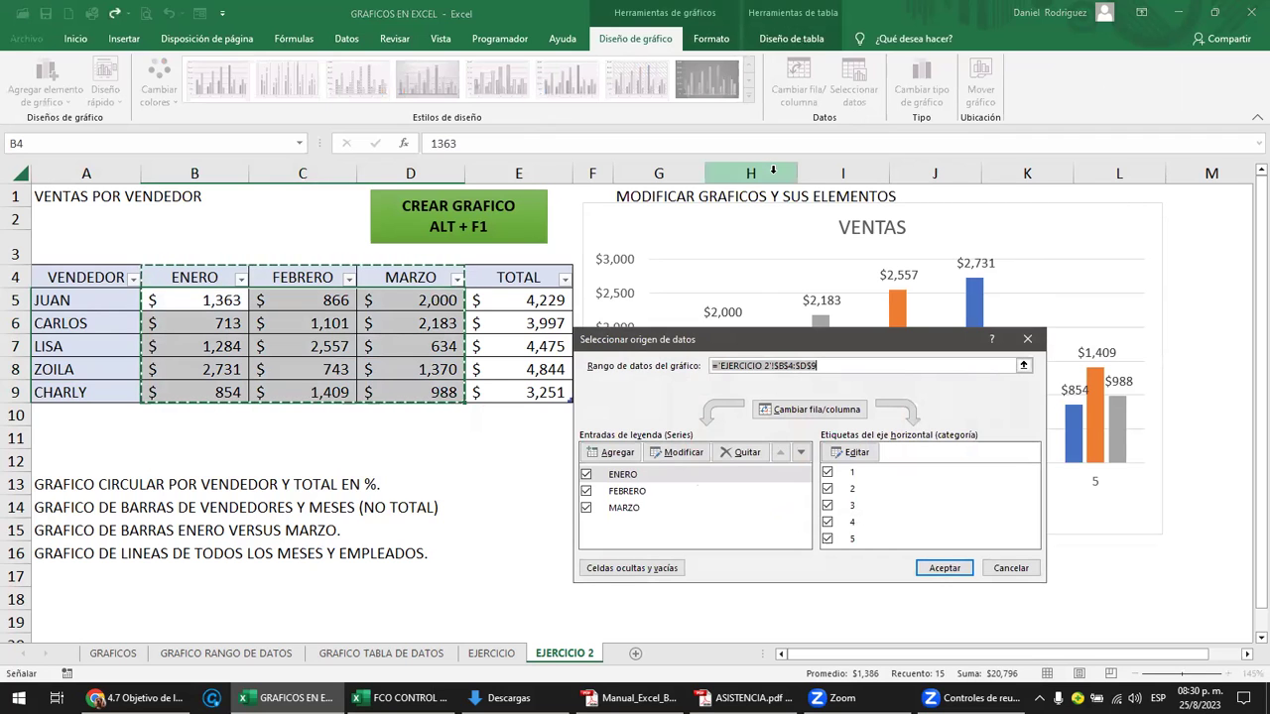
pyautogui.moveTo(685, 341); pyautogui.dragTo(283, 203)
pyautogui.click(255, 338)
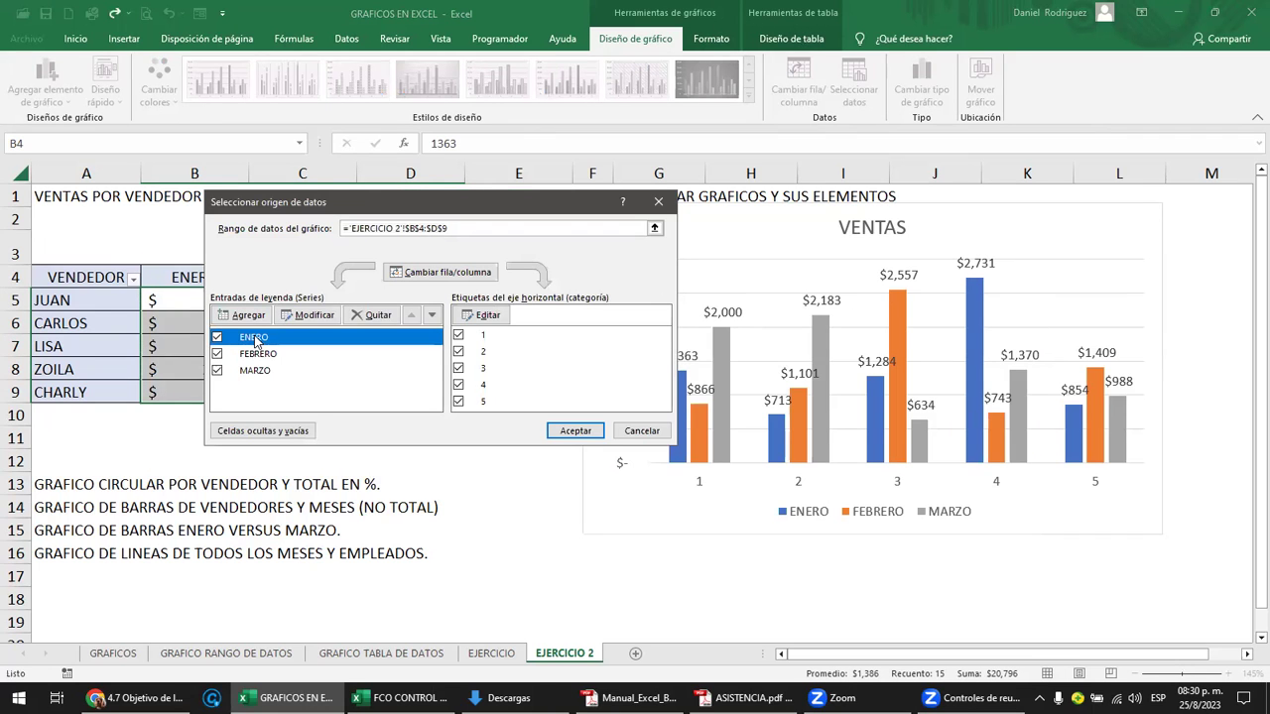
pyautogui.click(257, 353)
pyautogui.click(260, 370)
pyautogui.click(258, 339)
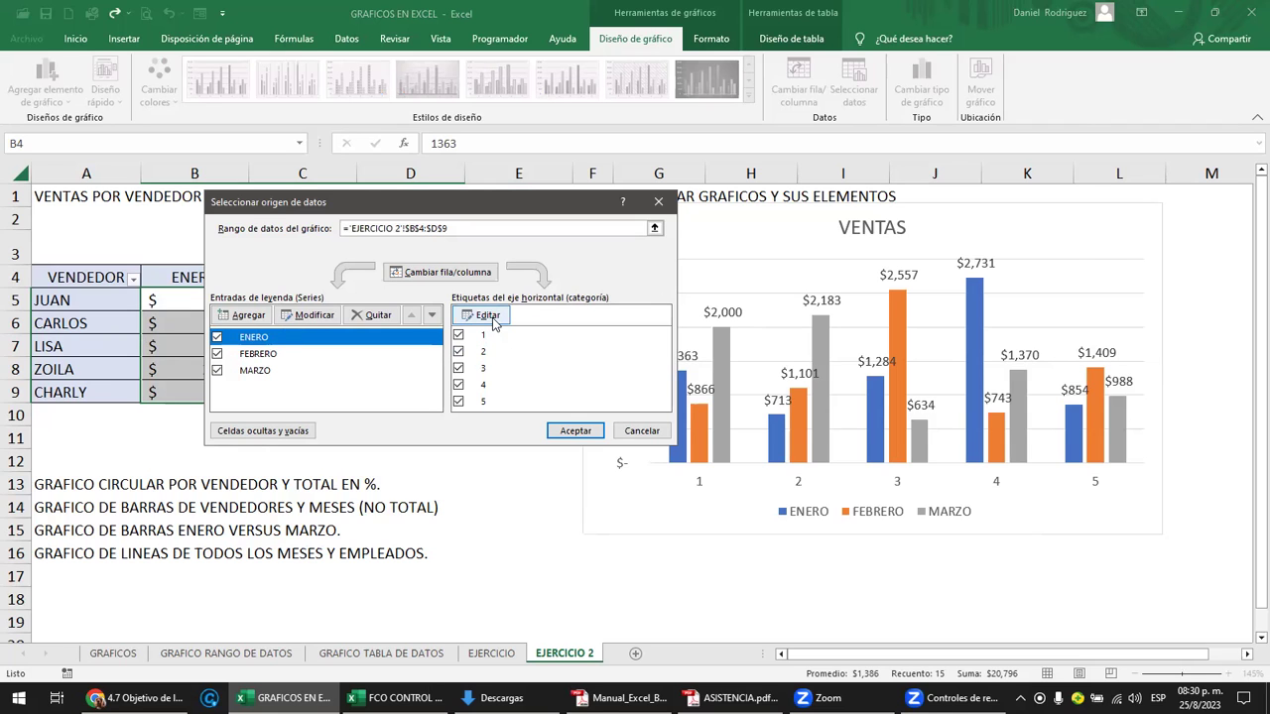
# - Use seller names A5:A9 as horizontal axis labels and confirm the data source
pyautogui.click(488, 318)
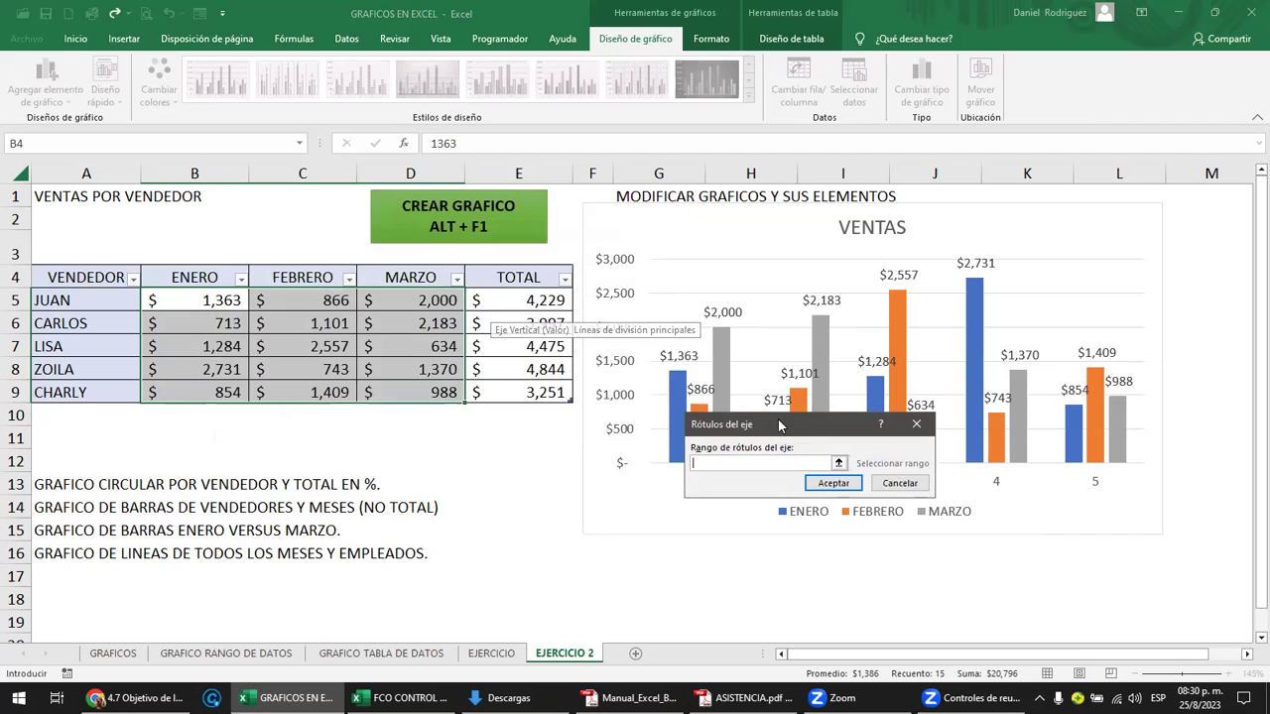
pyautogui.moveTo(809, 425); pyautogui.dragTo(806, 293)
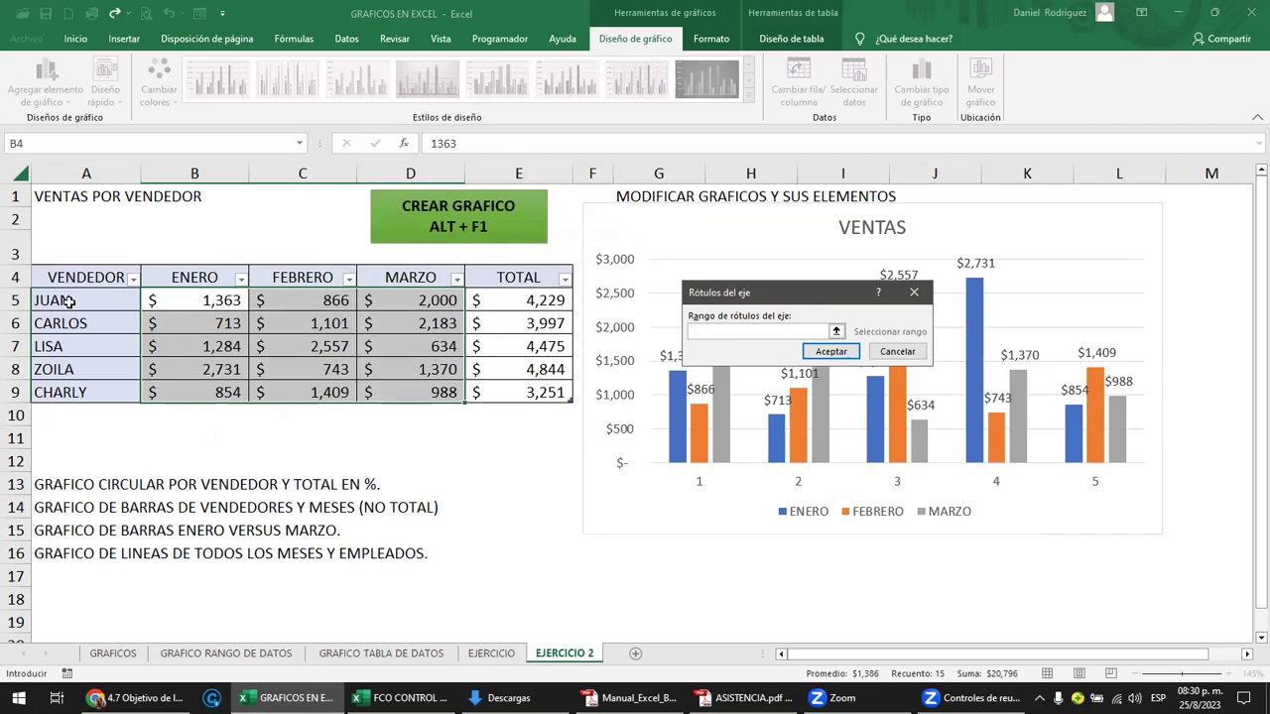
pyautogui.moveTo(67, 301); pyautogui.dragTo(80, 389)
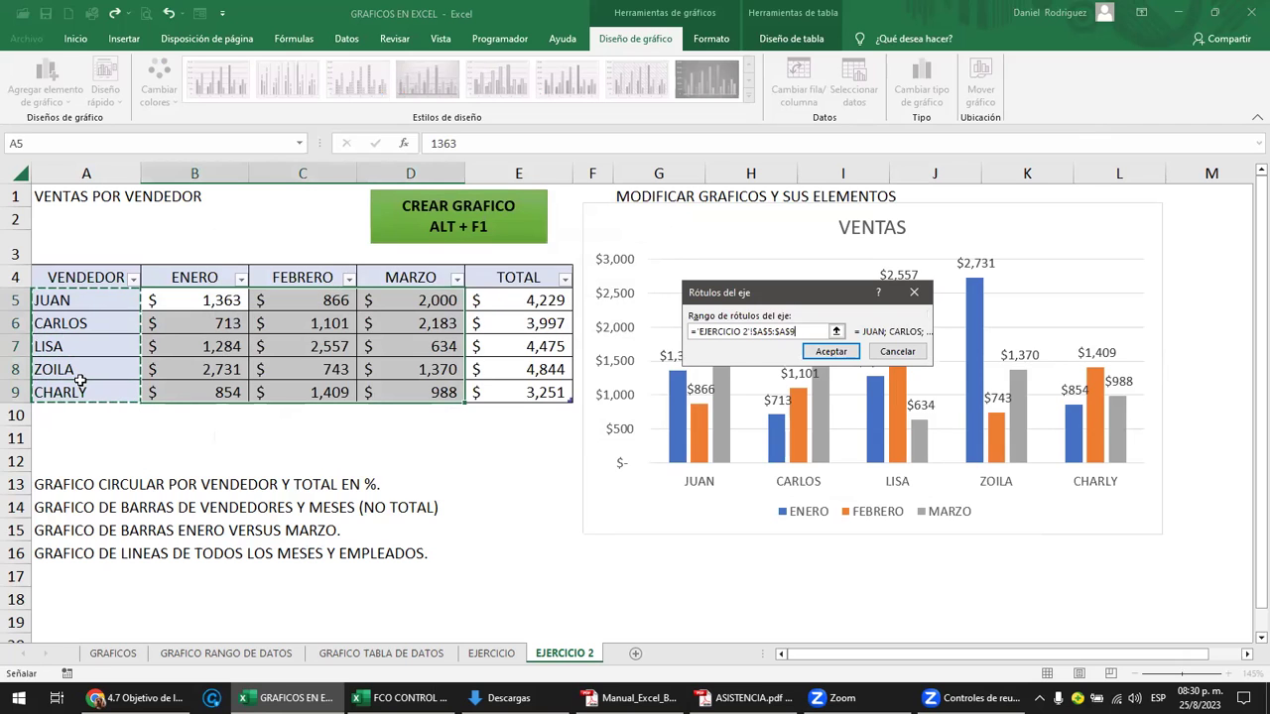
pyautogui.click(840, 353)
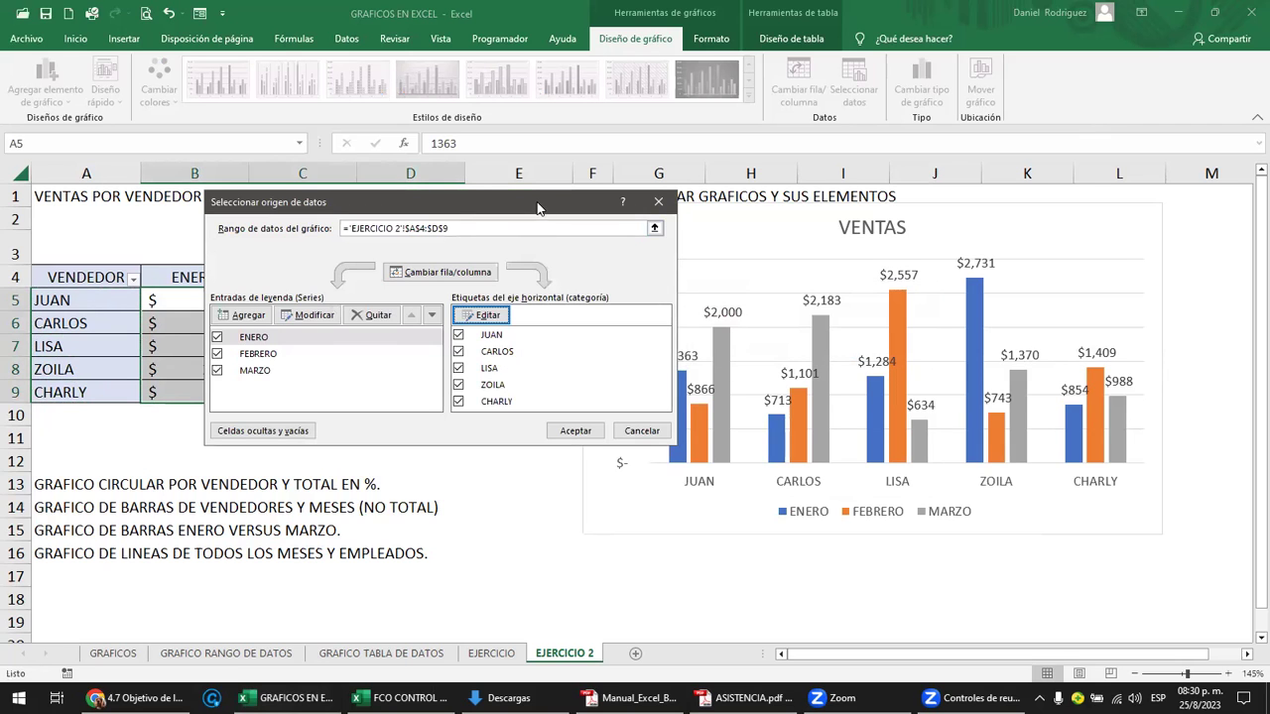
pyautogui.moveTo(537, 206); pyautogui.dragTo(652, 201)
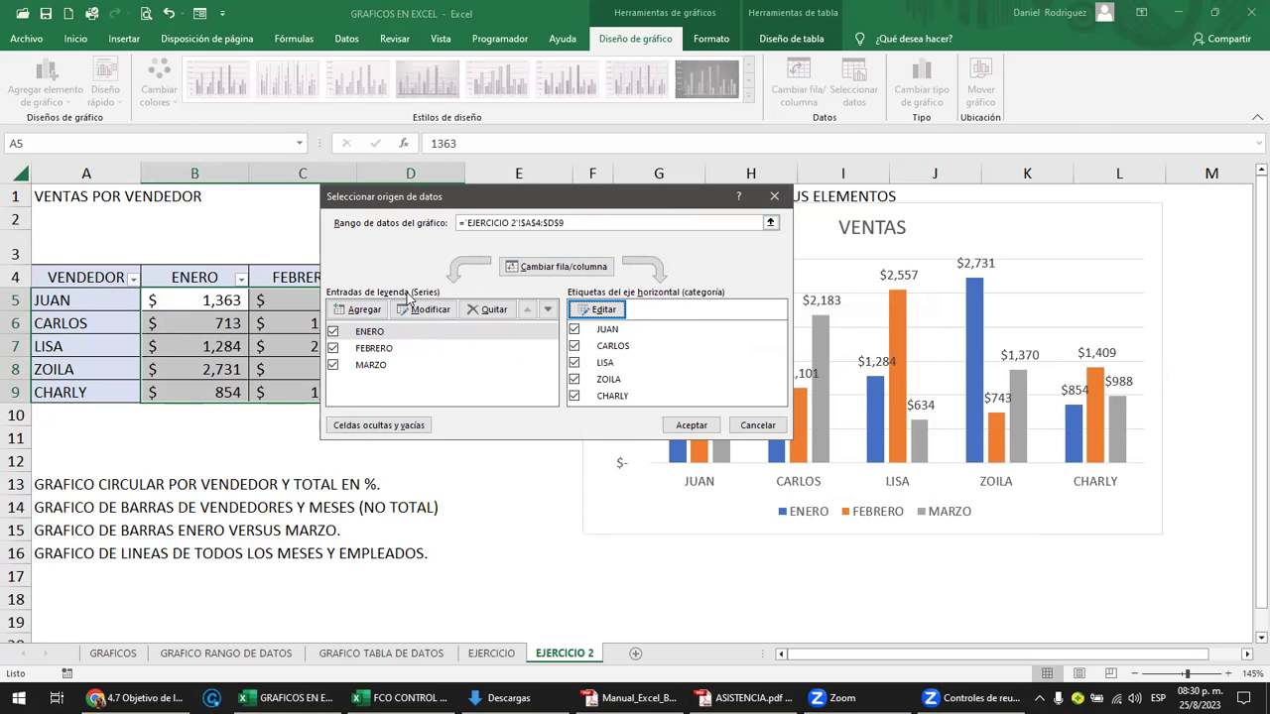
pyautogui.click(380, 351)
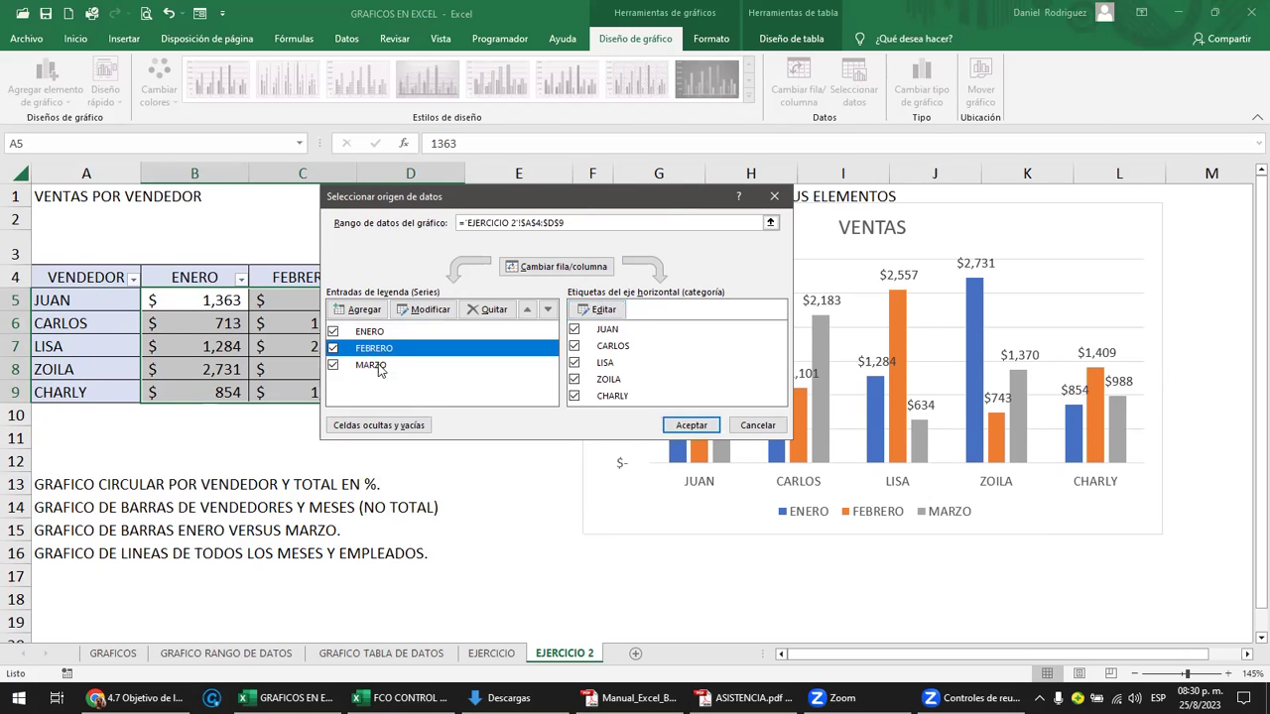
pyautogui.click(383, 368)
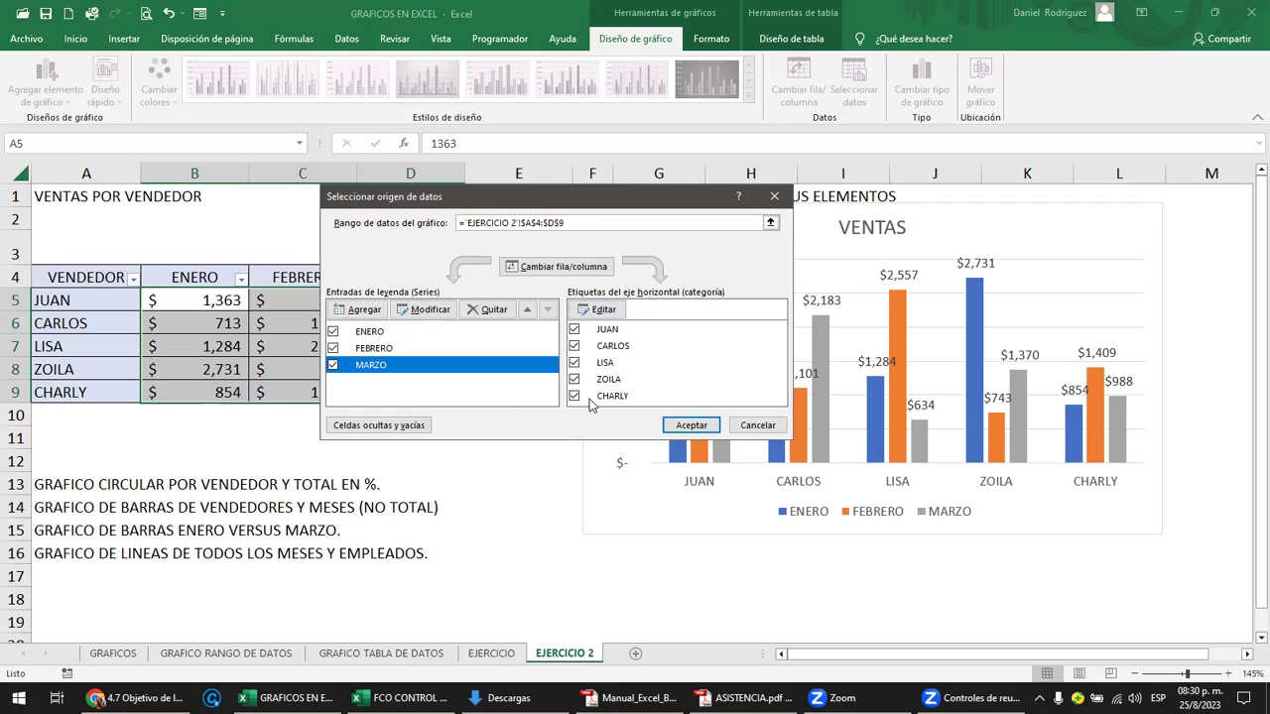
pyautogui.click(691, 425)
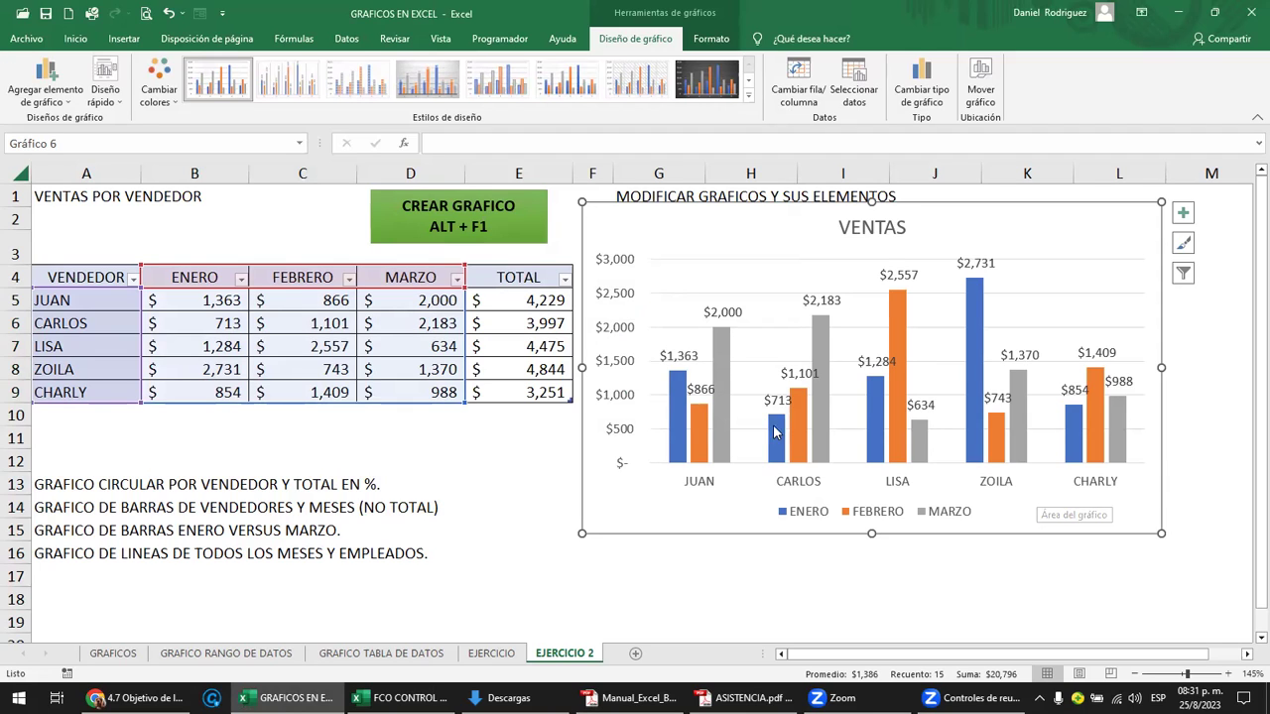
# - Delete the VENTAS chart from the sheet
pyautogui.click(115, 301)
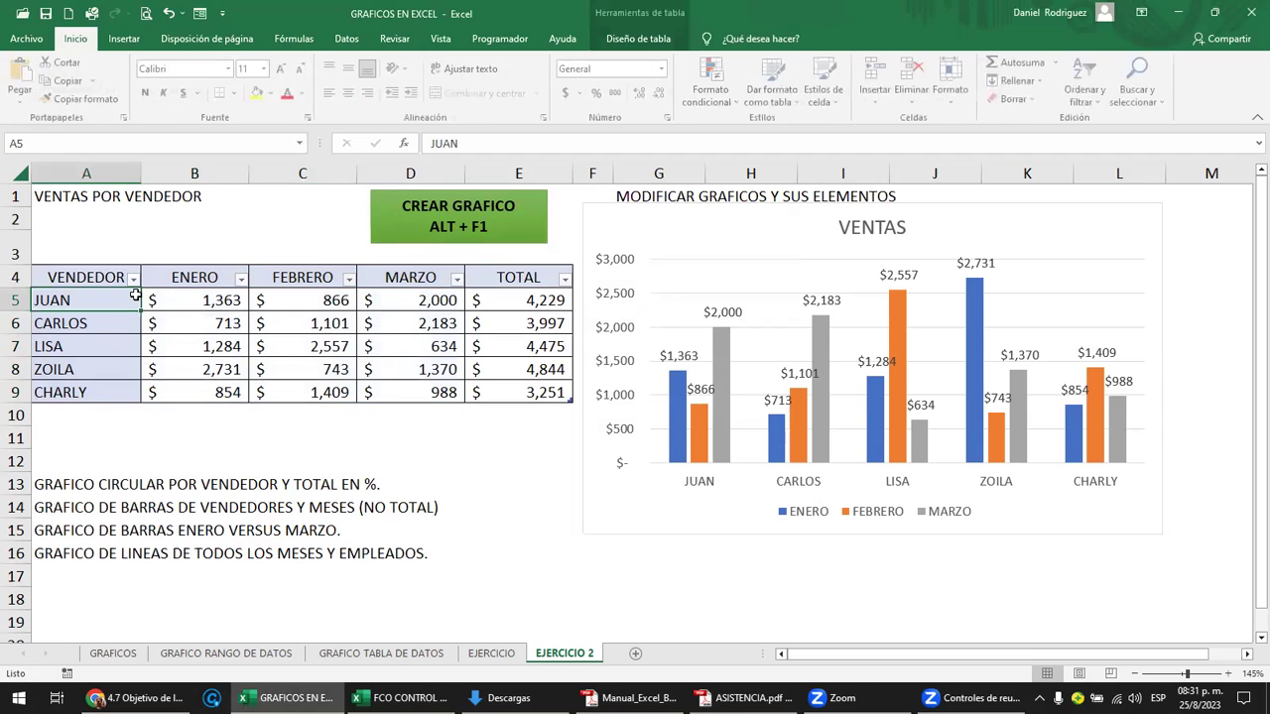
pyautogui.click(195, 241)
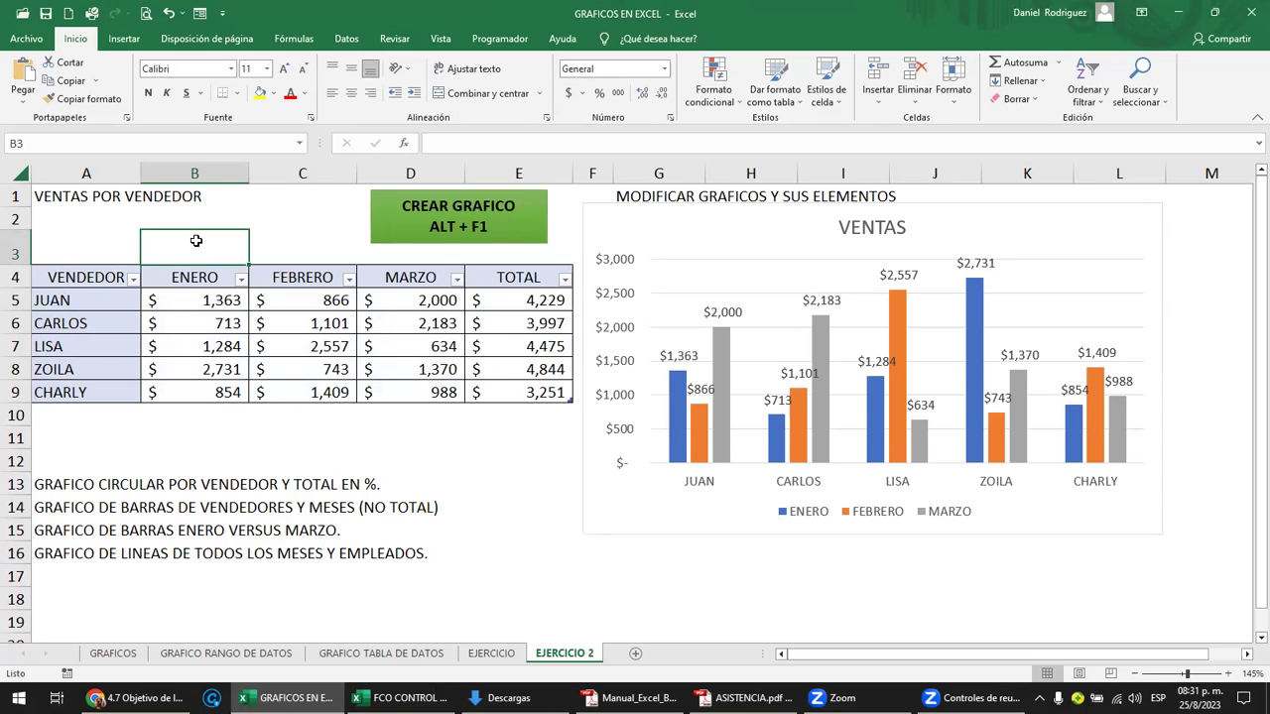
pyautogui.click(658, 248)
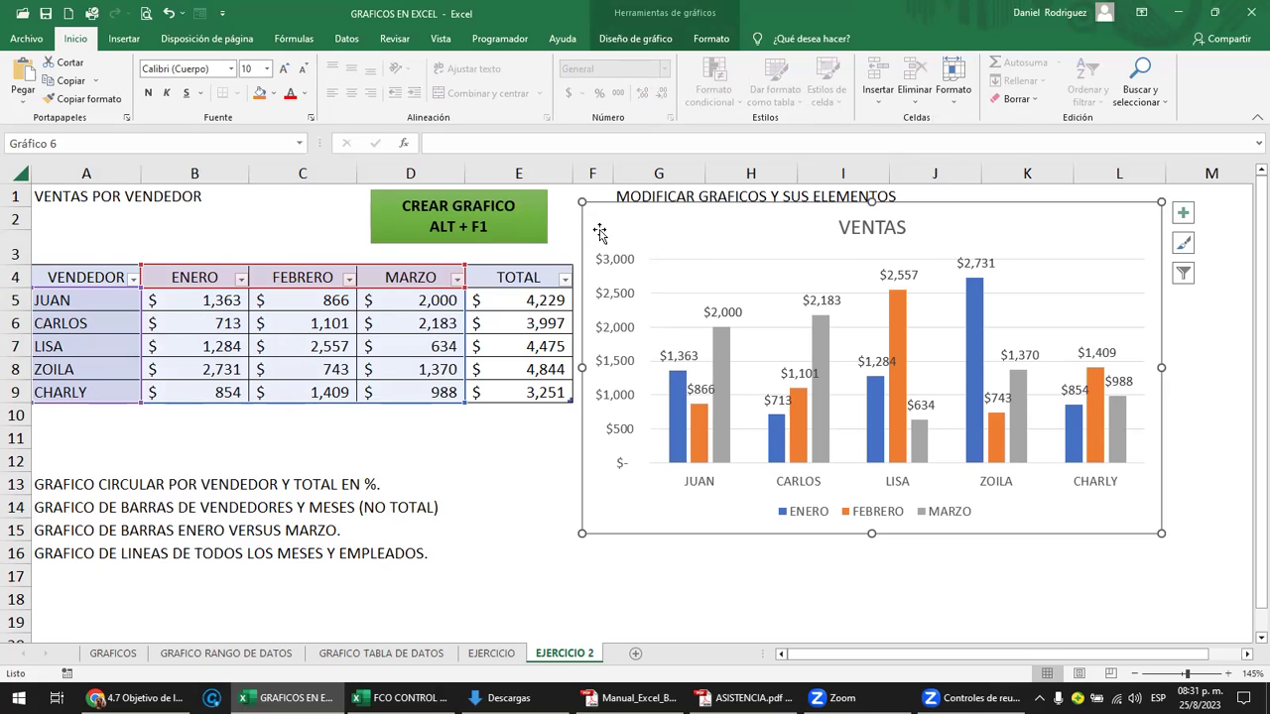
pyautogui.press('Delete')
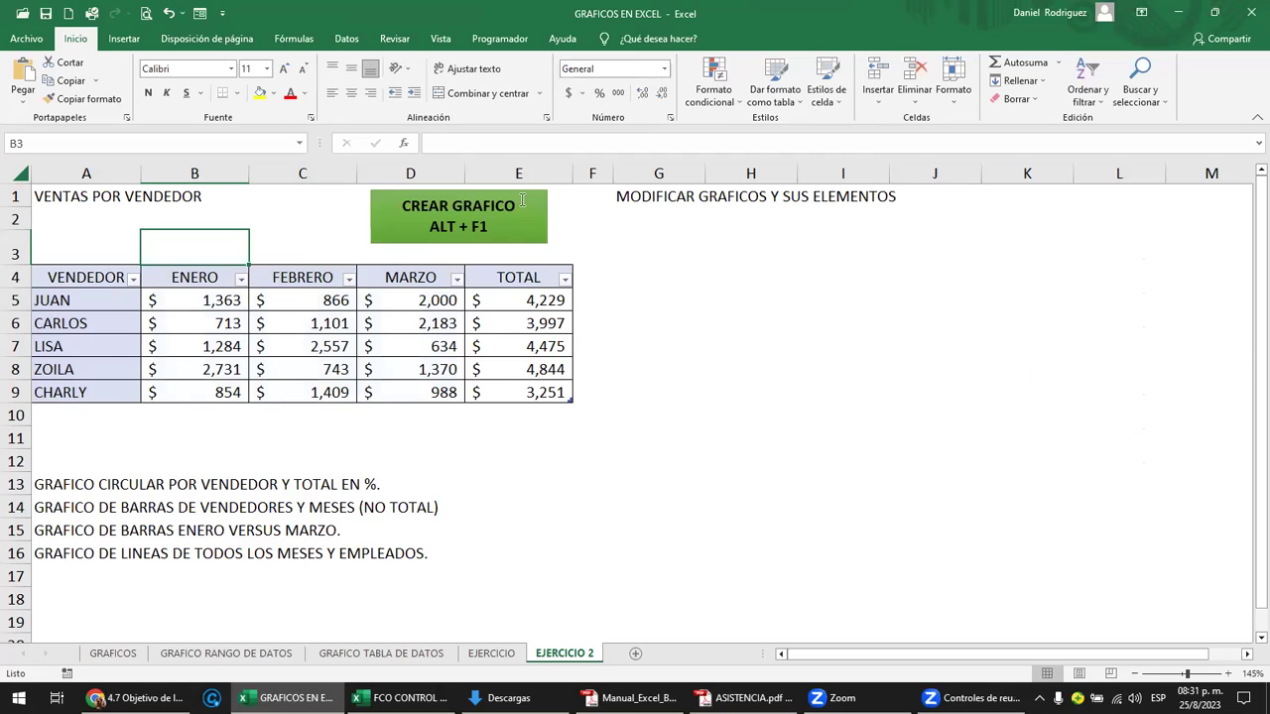
# - Delete the TOTAL column E and insert a default column chart with Alt+F1
pyautogui.click(516, 173)
pyautogui.rightClick(517, 175)
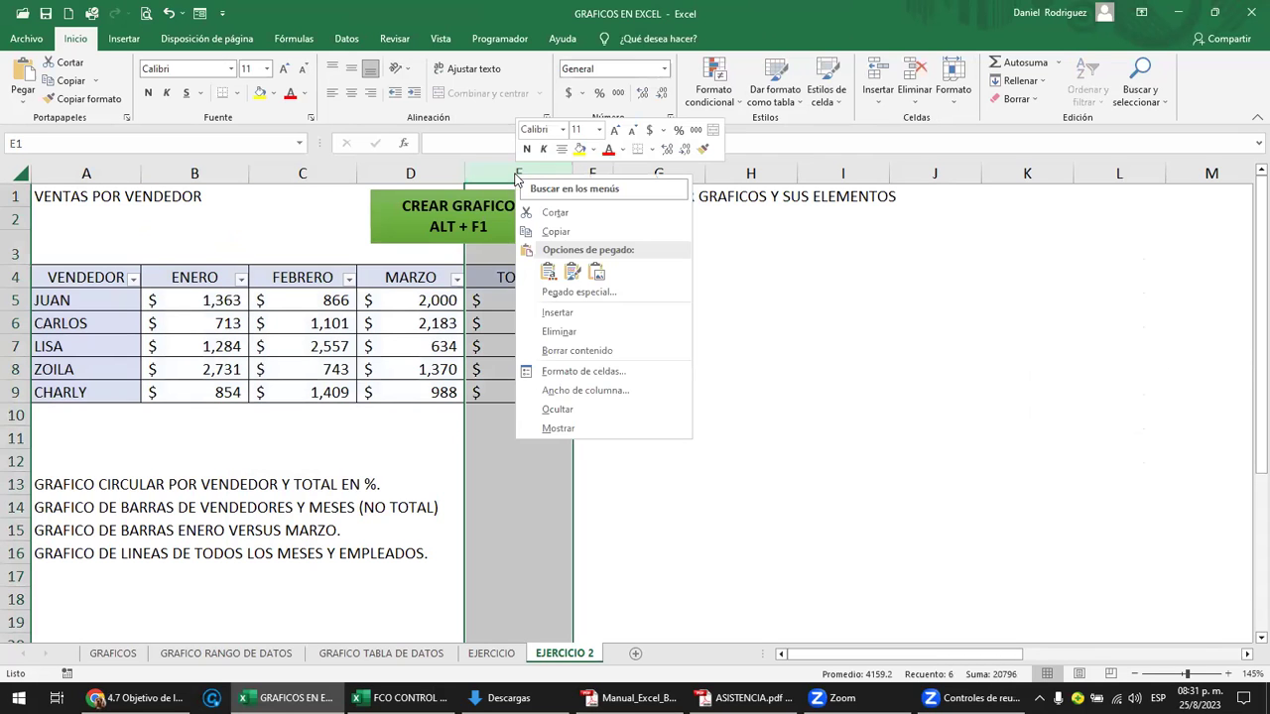
pyautogui.click(602, 331)
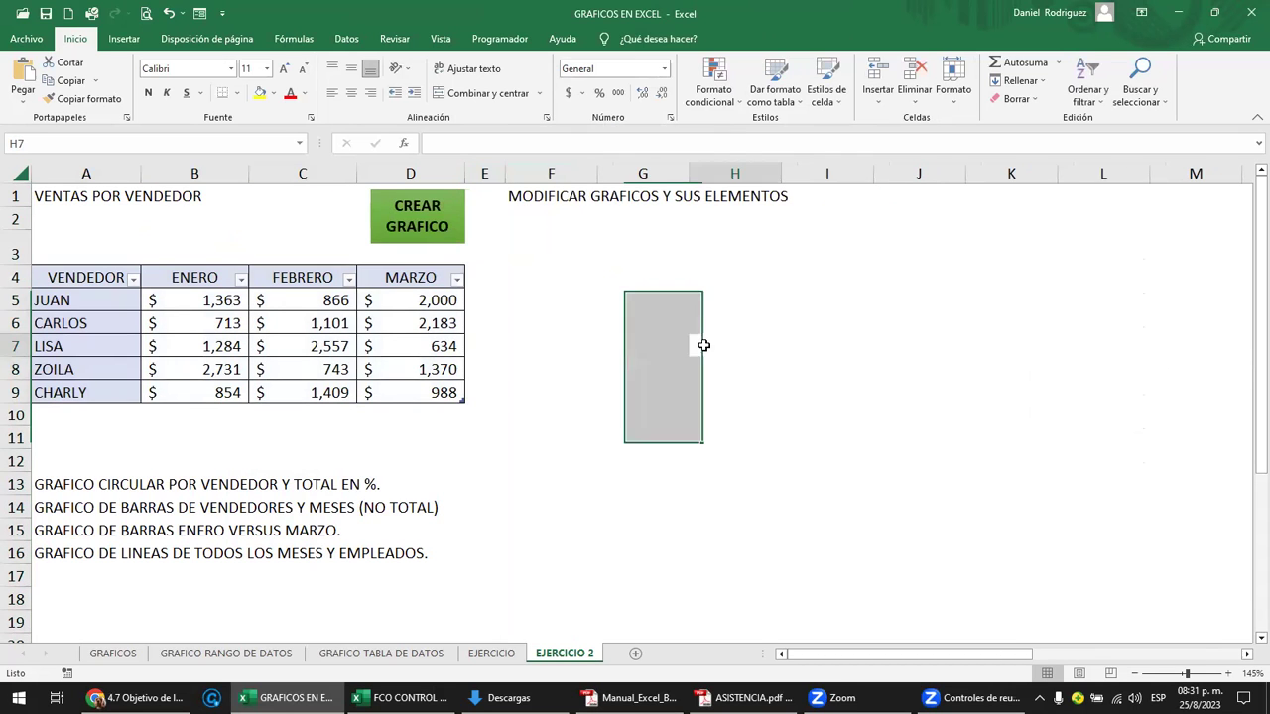
pyautogui.click(432, 282)
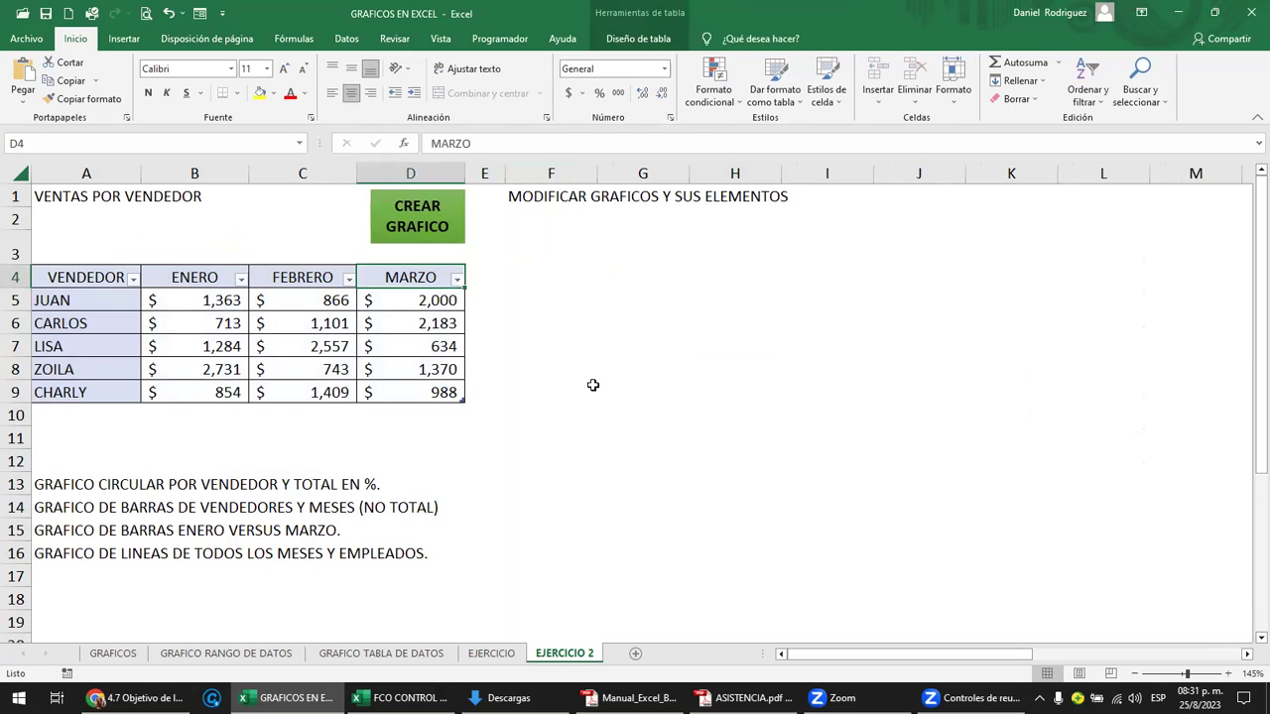
pyautogui.hotkey('alt', 'F1')
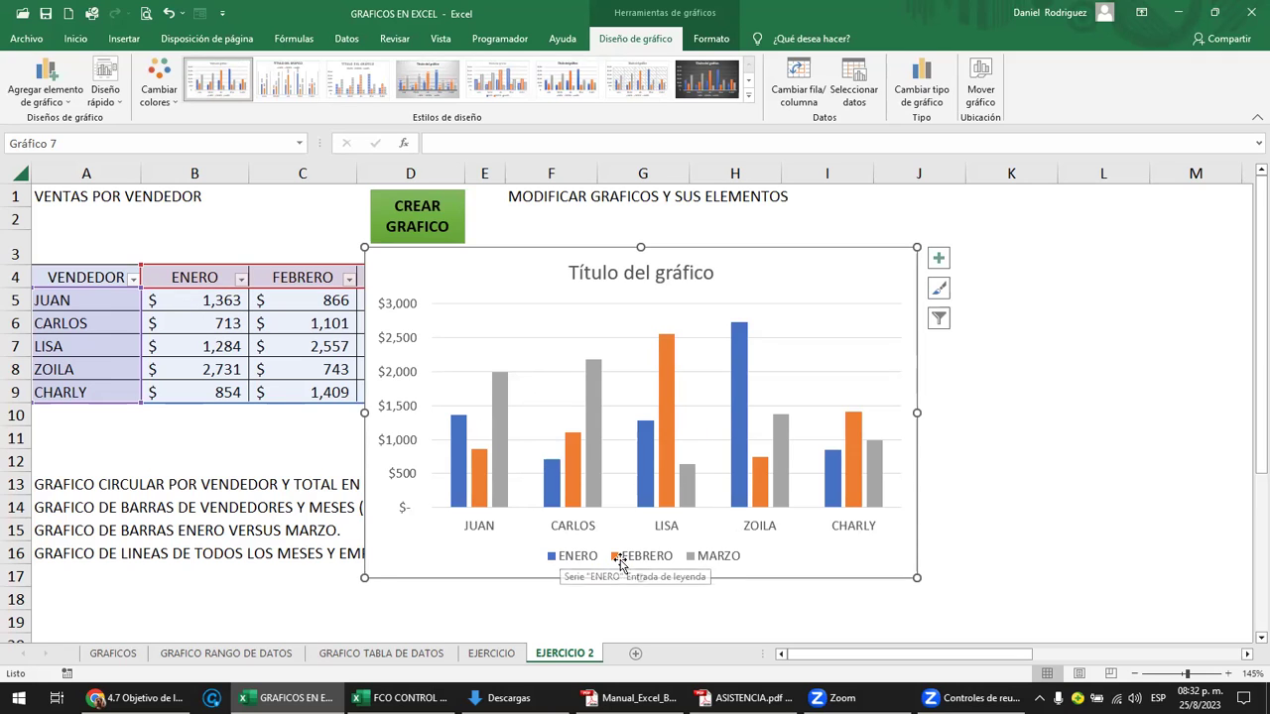
# - Move the chart aside and paste 0 into all sales cells B5:D9
pyautogui.moveTo(540, 275); pyautogui.dragTo(670, 267)
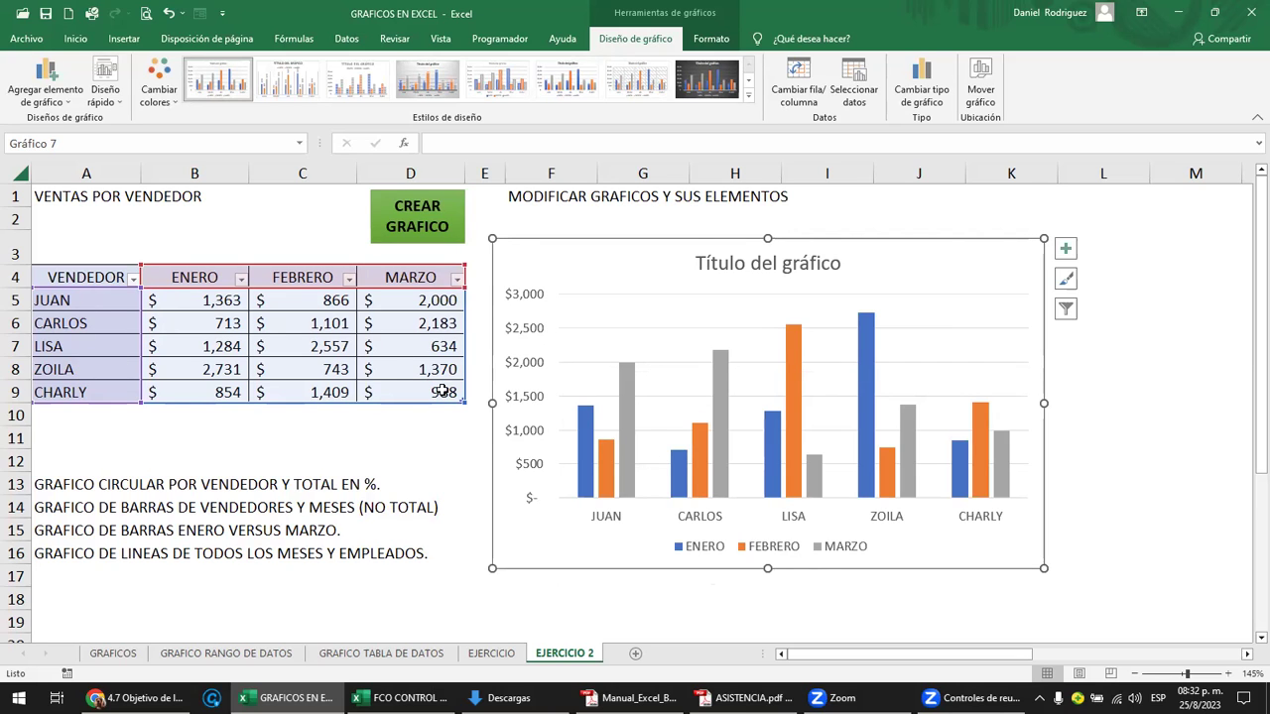
pyautogui.click(196, 299)
pyautogui.write('0')
pyautogui.hotkey('ctrl', 'Return')
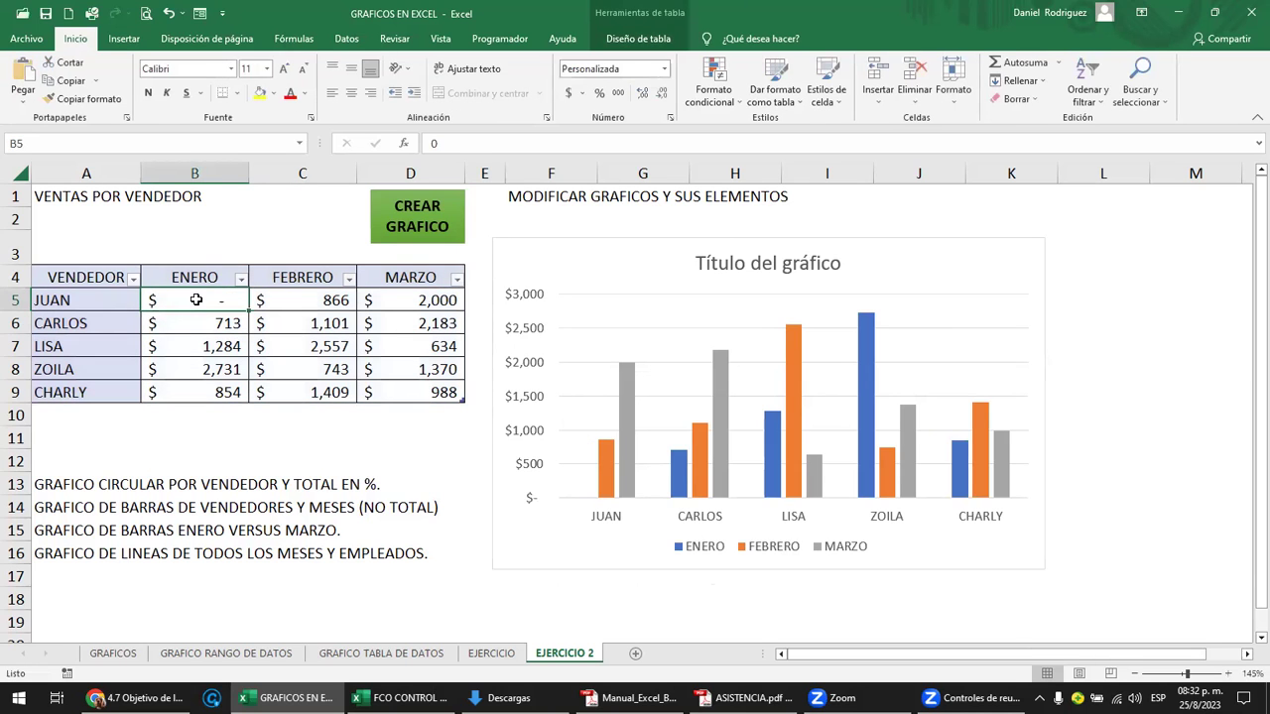
pyautogui.hotkey('ctrl', 'c')
pyautogui.hotkey('shift', 'Right')
pyautogui.hotkey('shift', 'Right')
pyautogui.hotkey('shift', 'Down')
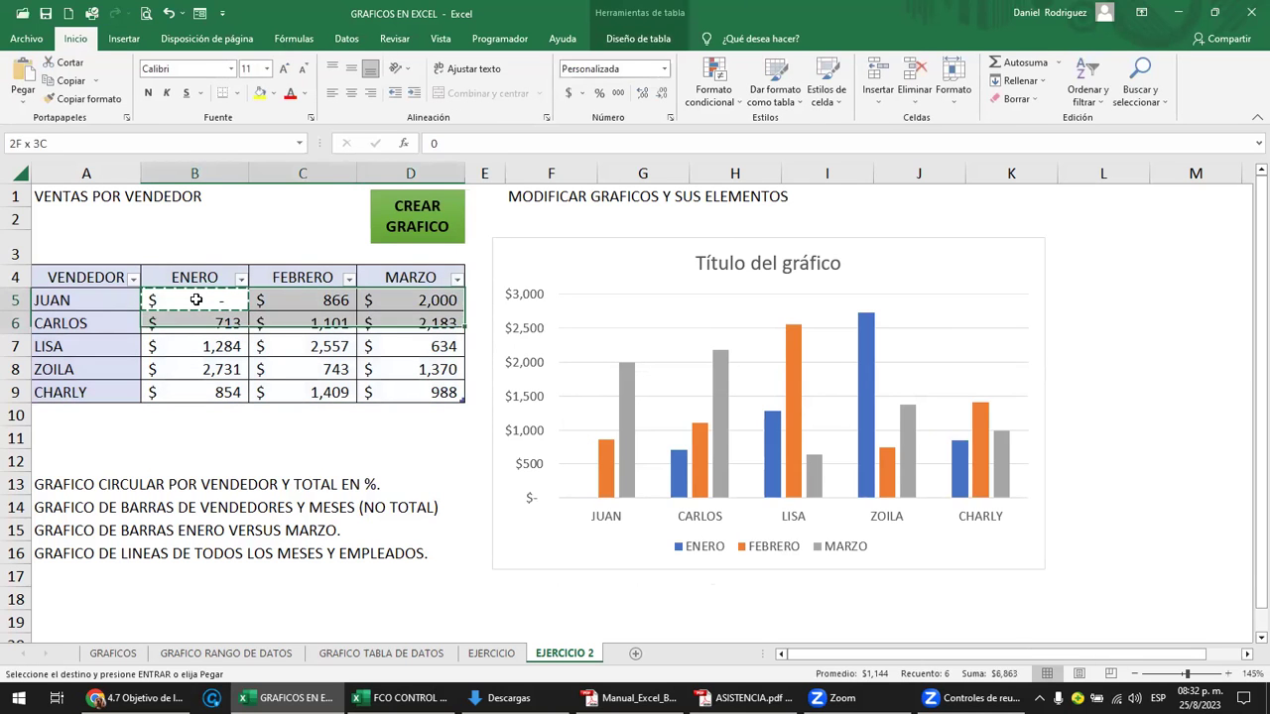
pyautogui.hotkey('shift', 'Down')
pyautogui.hotkey('shift', 'Down')
pyautogui.hotkey('shift', 'Down')
pyautogui.hotkey('ctrl', 'v')
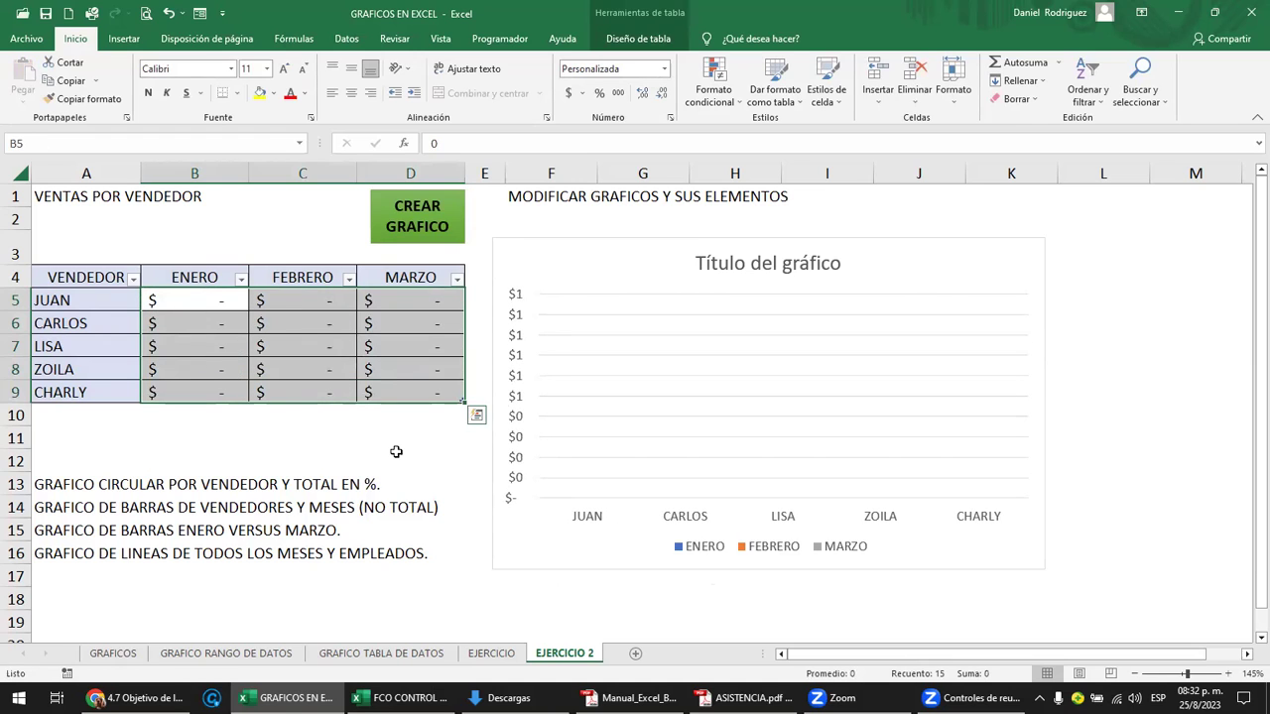
# - Restore the original sales figures, cancel the copy, and delete the chart
pyautogui.click(396, 451)
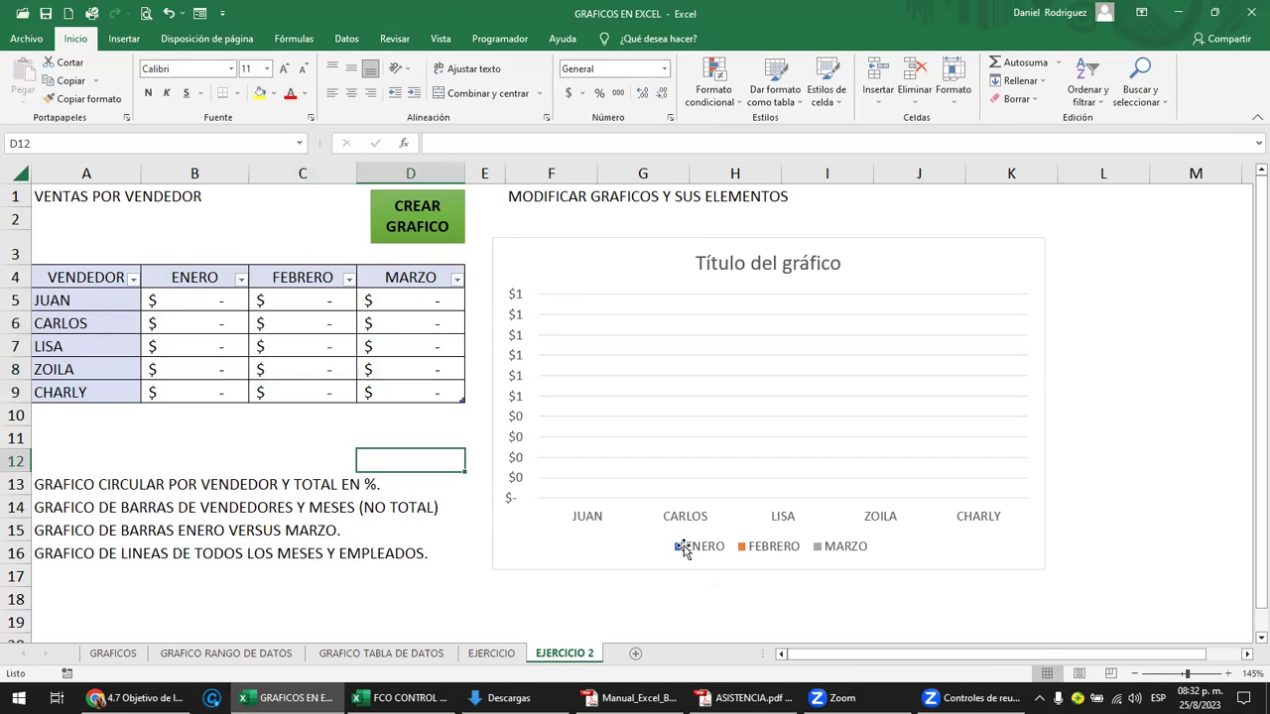
pyautogui.moveTo(202, 280); pyautogui.dragTo(392, 277)
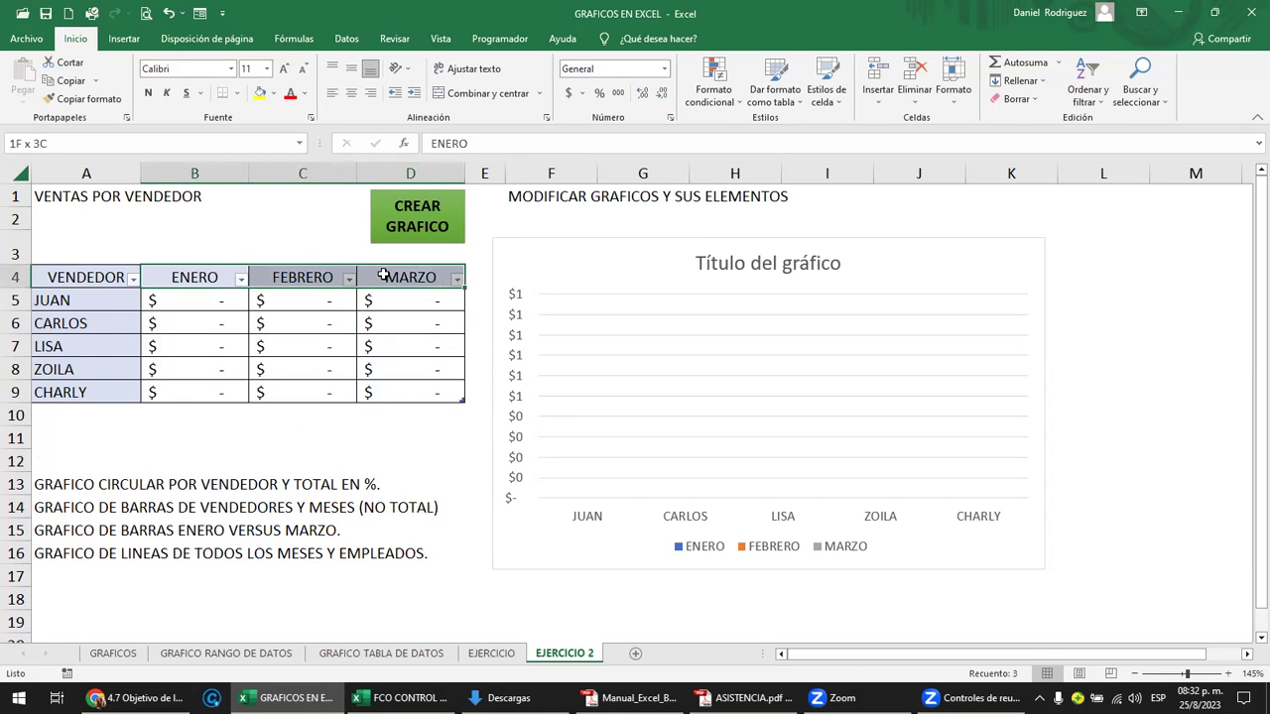
pyautogui.click(582, 520)
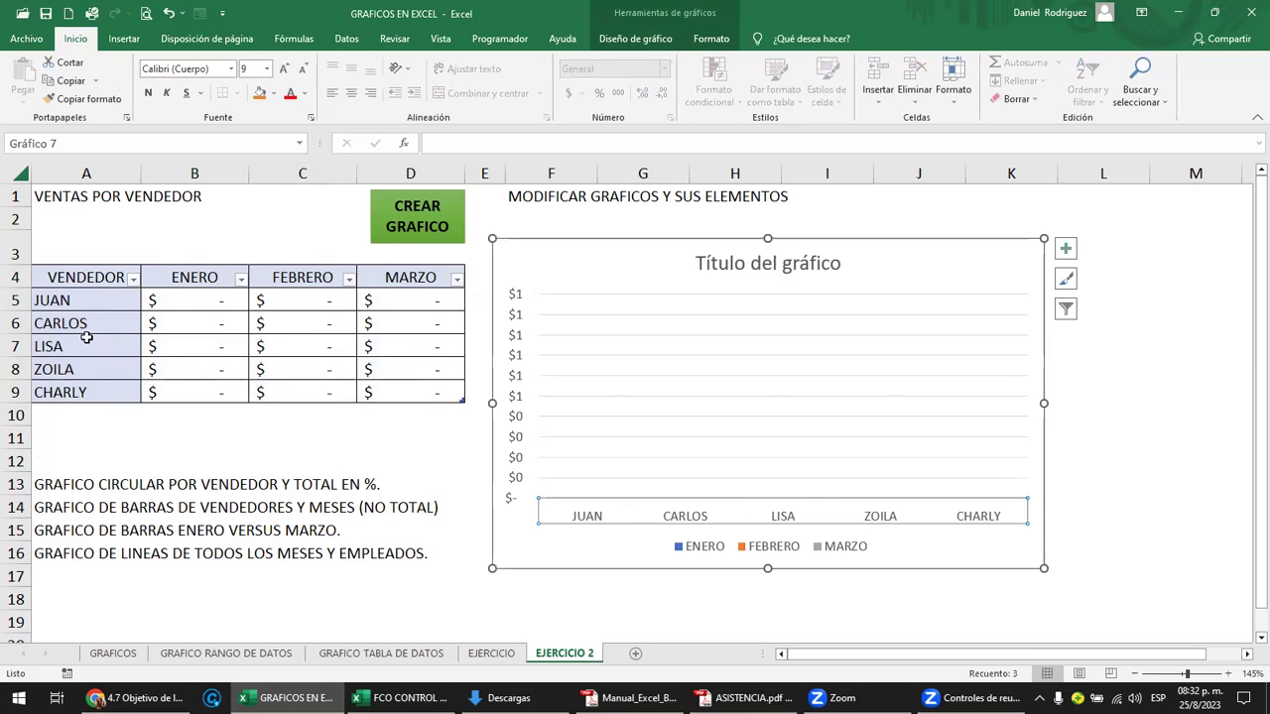
pyautogui.click(168, 302)
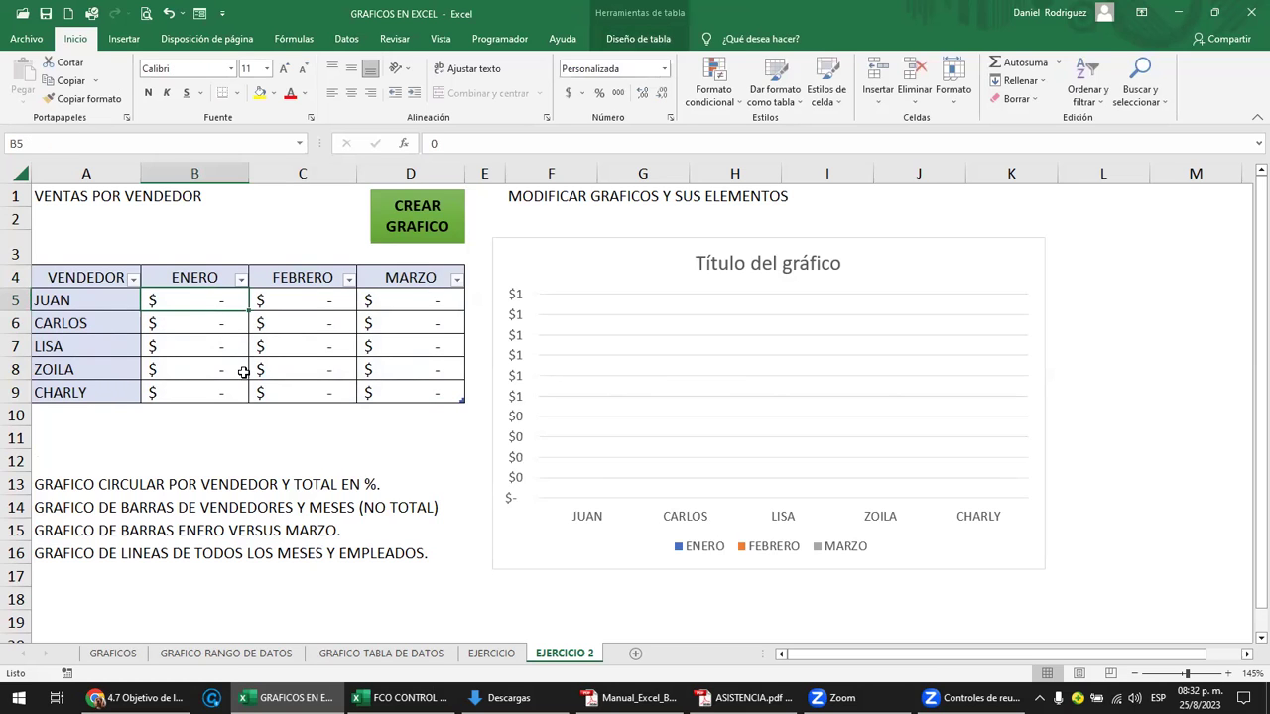
pyautogui.hotkey('ctrl', 'v')
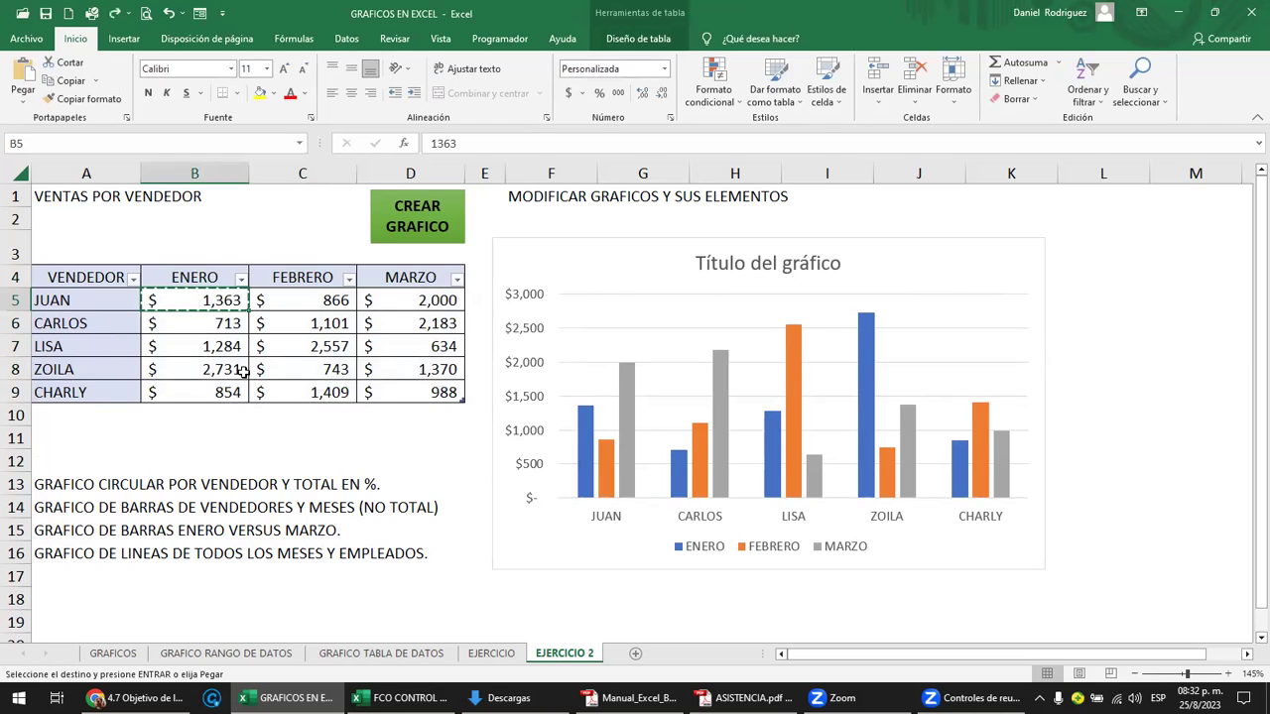
pyautogui.press('Escape')
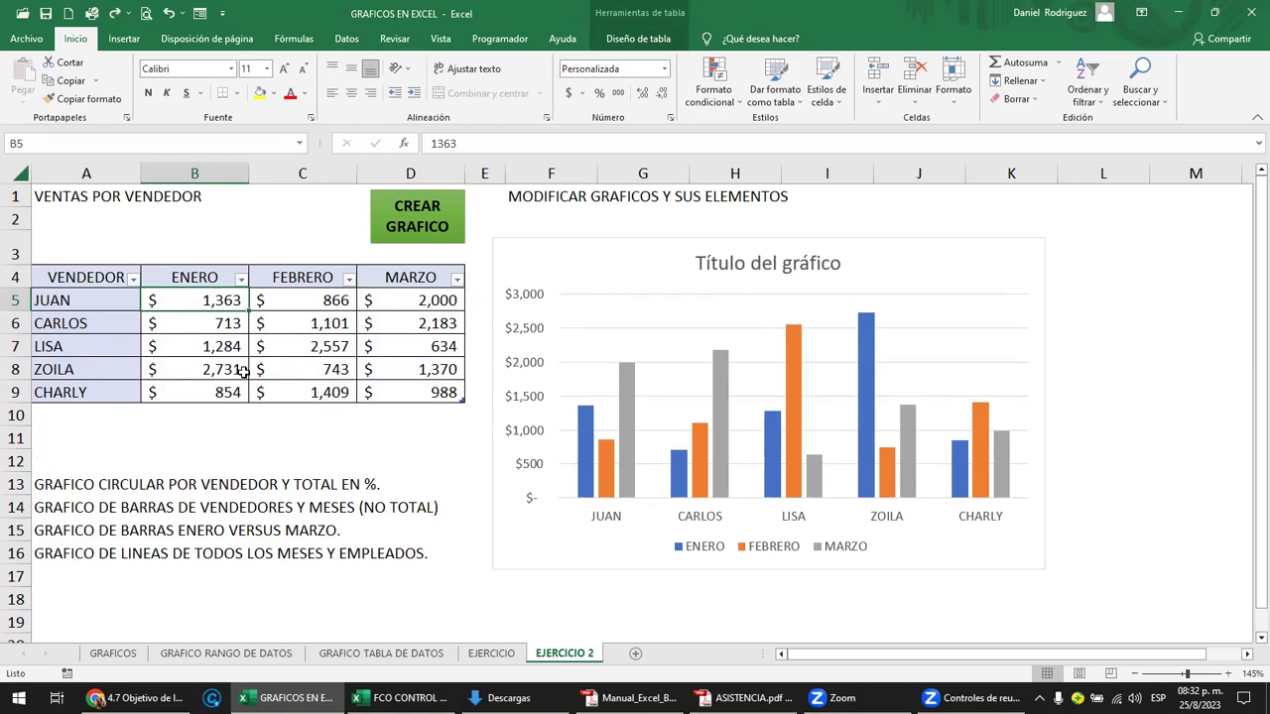
pyautogui.click(549, 244)
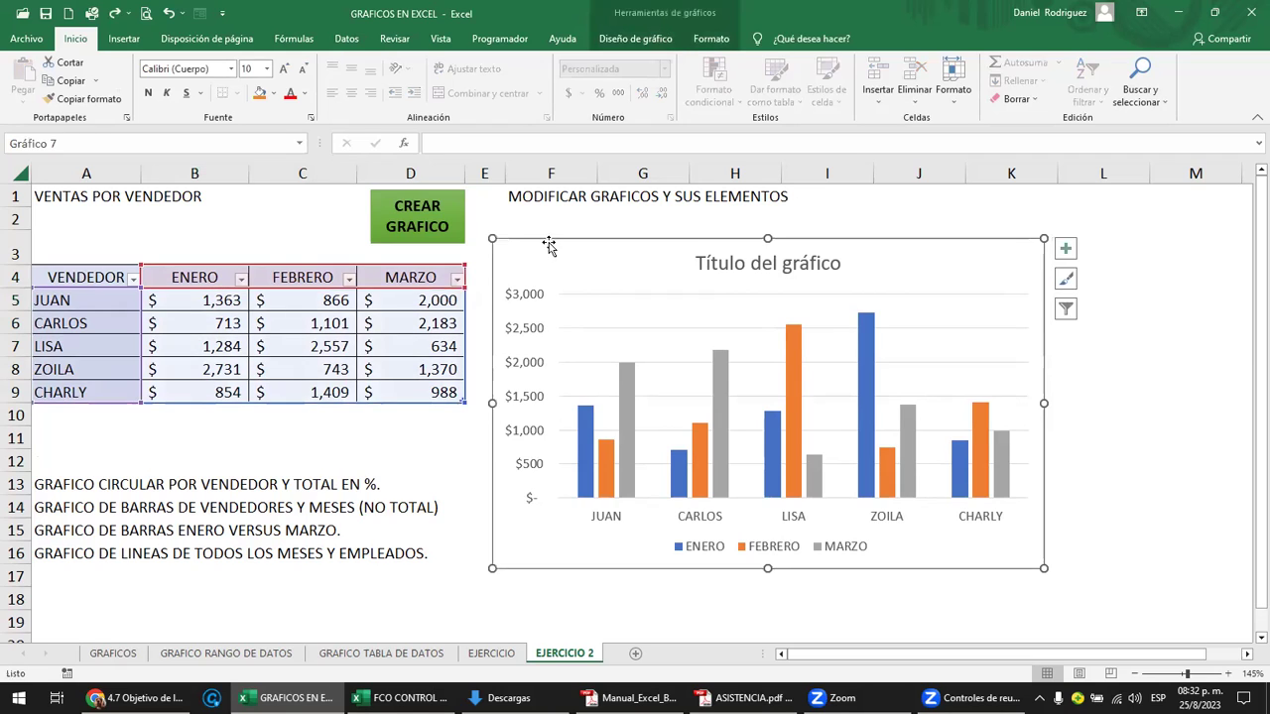
pyautogui.press('Delete')
# - Insert an empty clustered column chart from F4, place it over columns F–L, and open Seleccionar datos
pyautogui.click(581, 284)
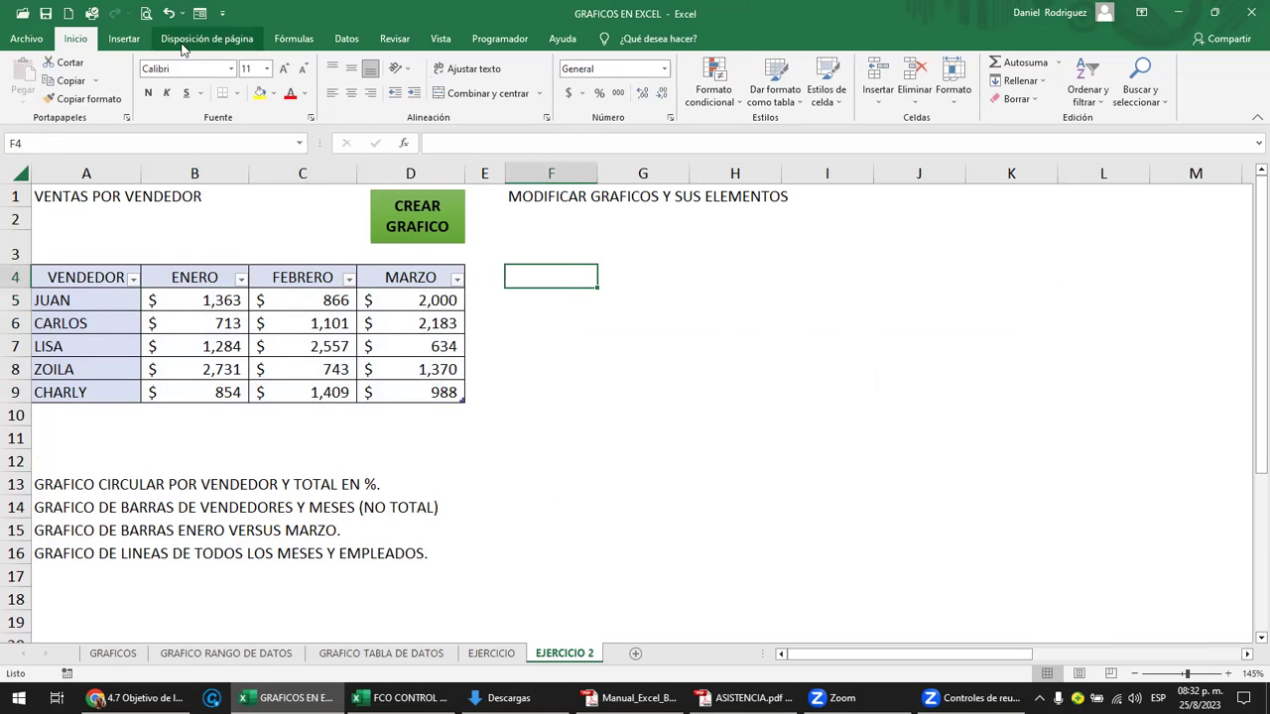
pyautogui.click(124, 39)
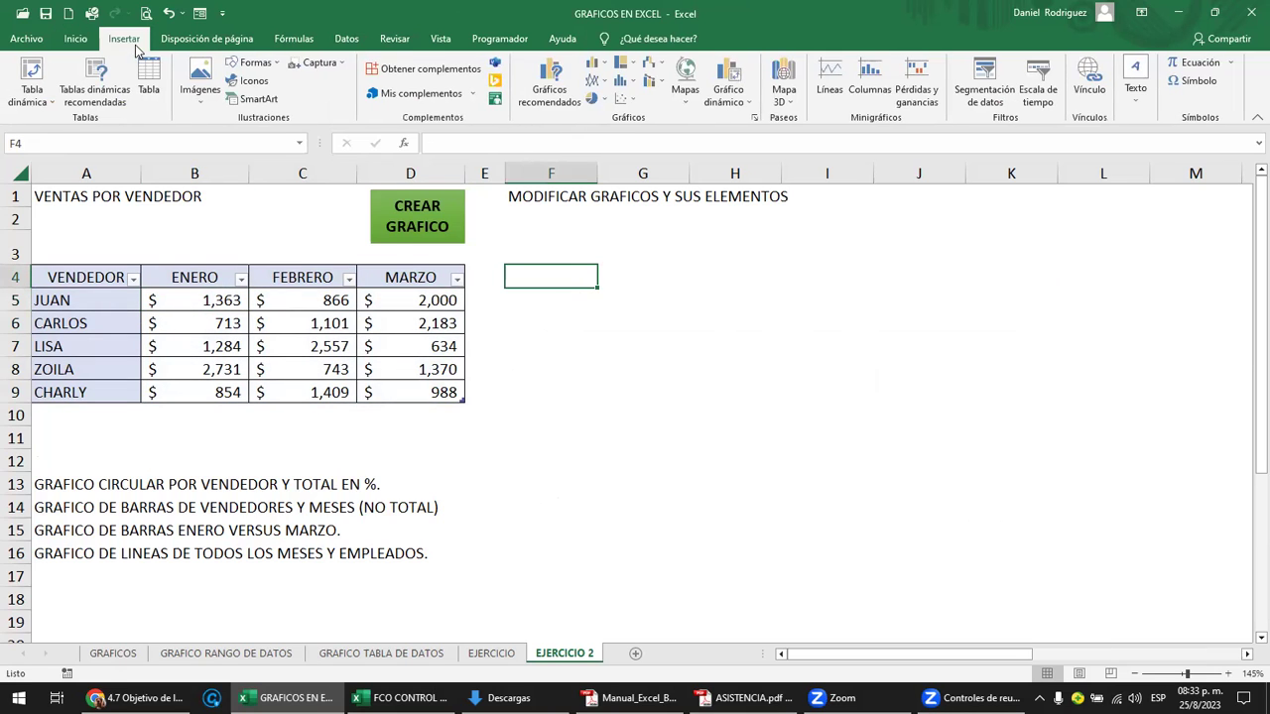
pyautogui.click(596, 62)
pyautogui.click(600, 118)
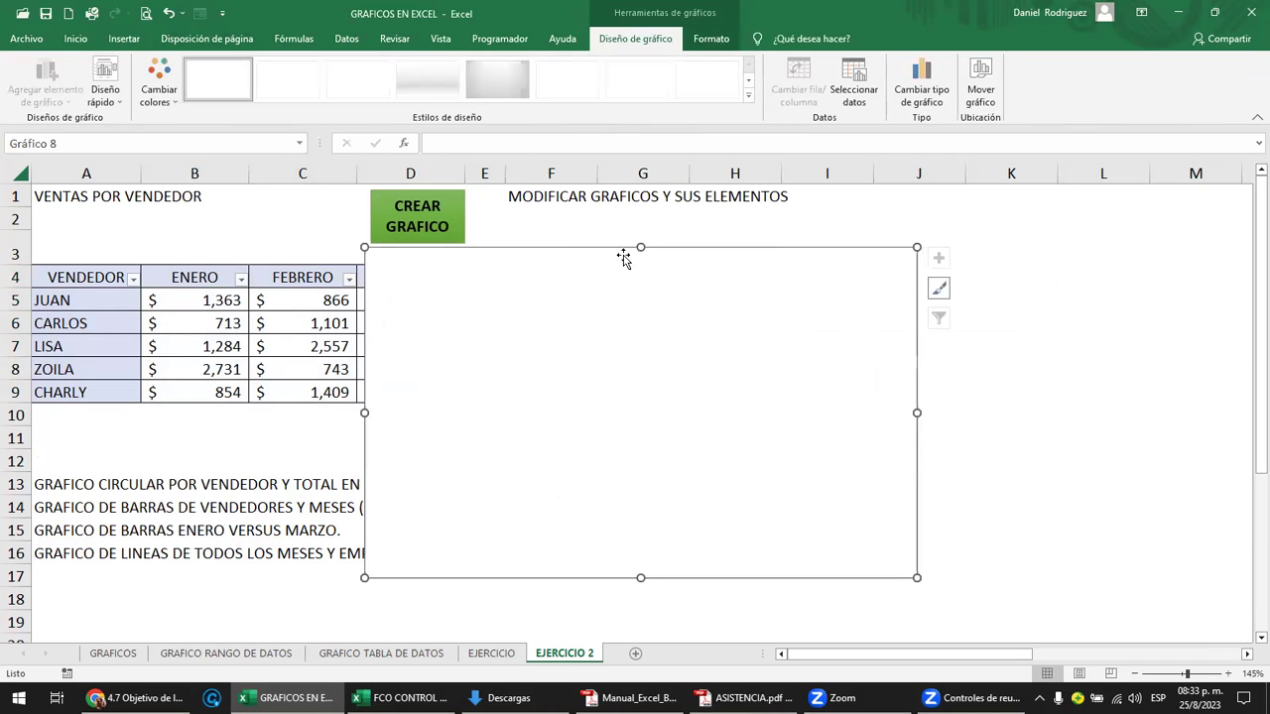
pyautogui.moveTo(618, 272); pyautogui.dragTo(808, 256)
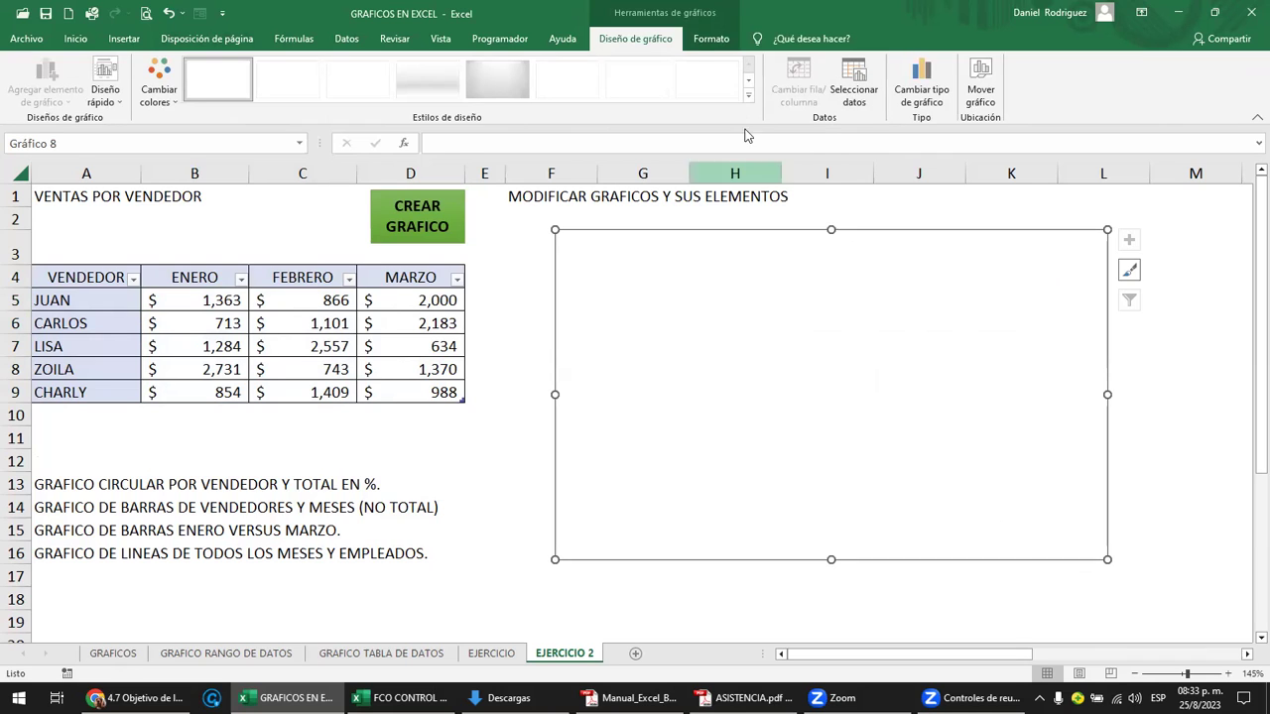
pyautogui.click(852, 90)
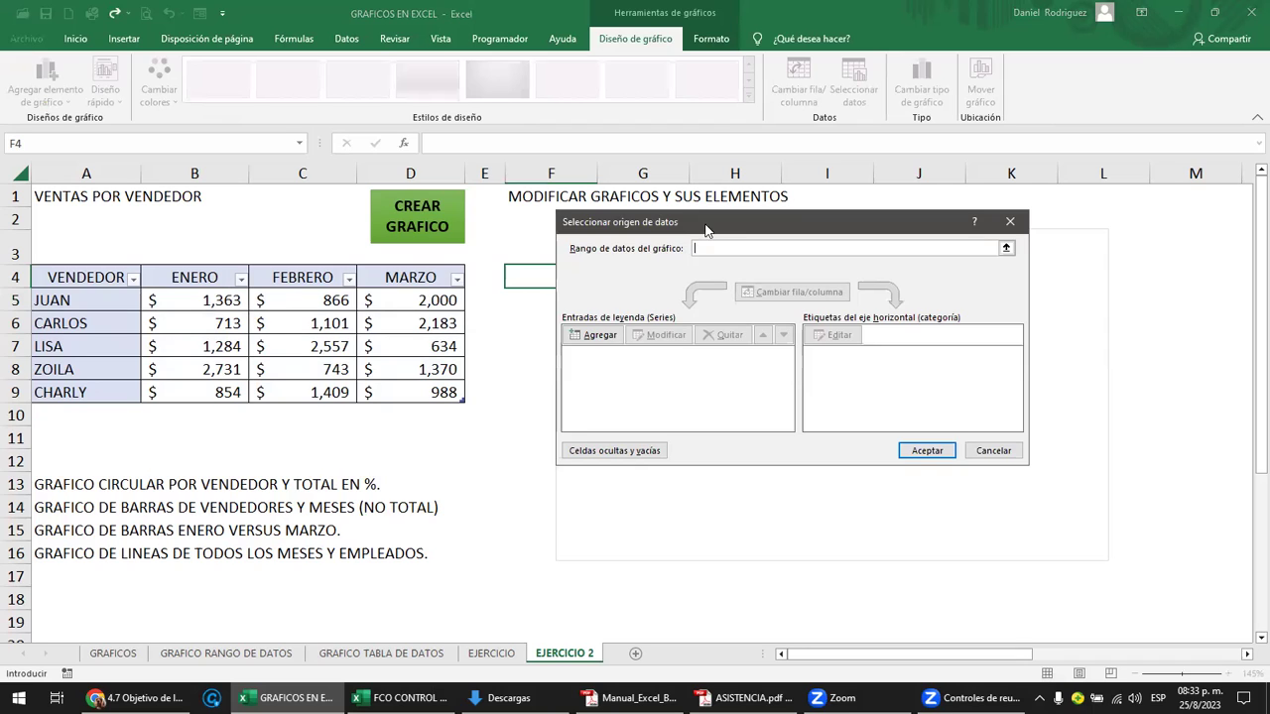
# - Add an ENERO series named from B4 with values B5:B9
pyautogui.moveTo(708, 231); pyautogui.dragTo(717, 273)
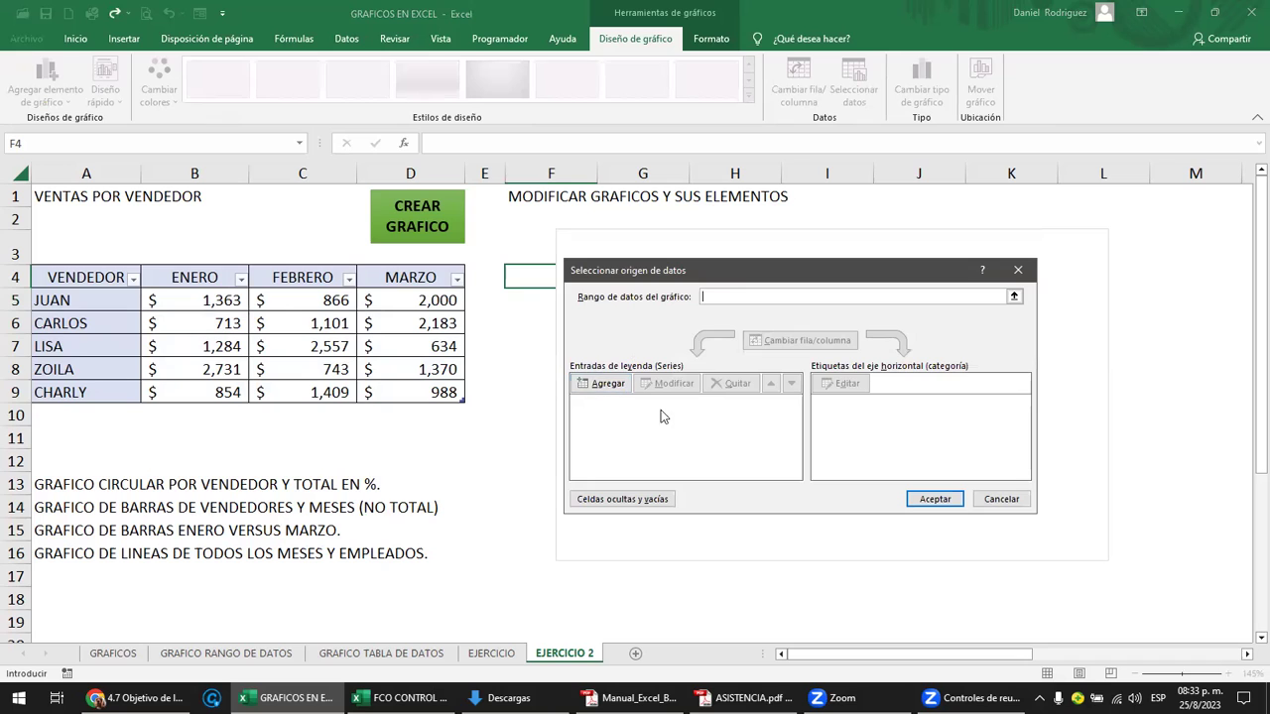
pyautogui.click(610, 390)
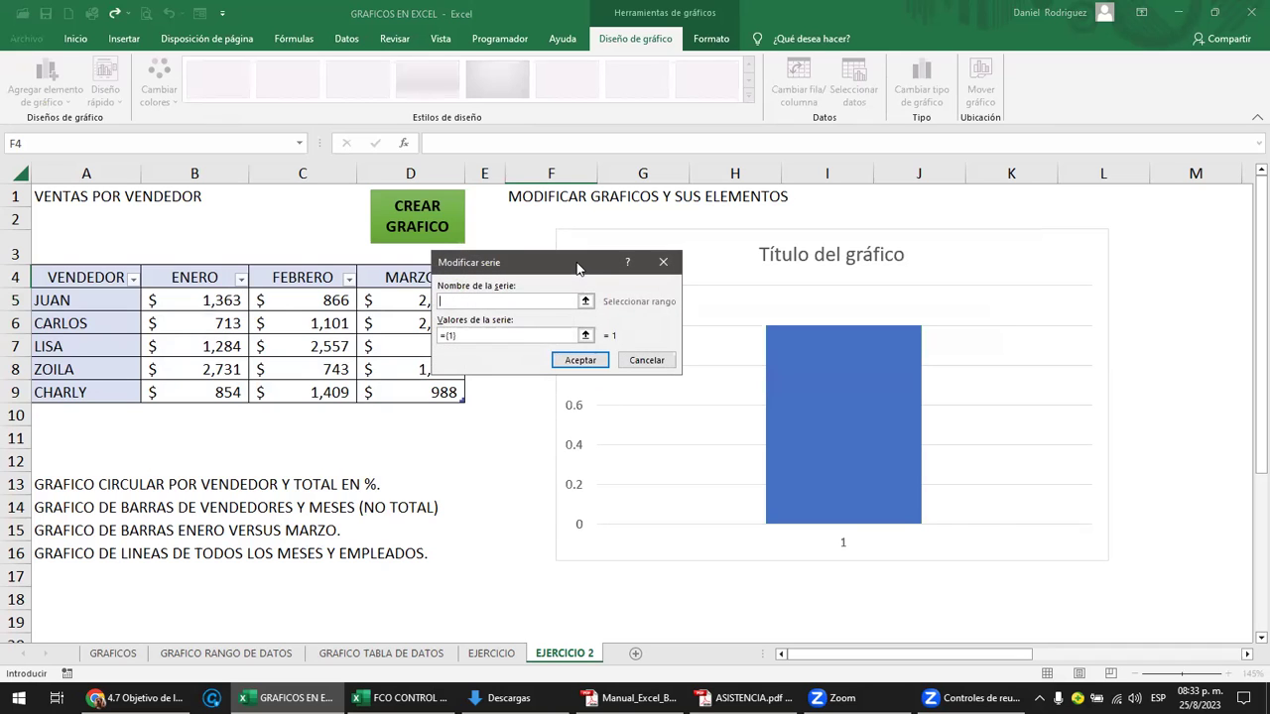
pyautogui.moveTo(578, 268); pyautogui.dragTo(680, 274)
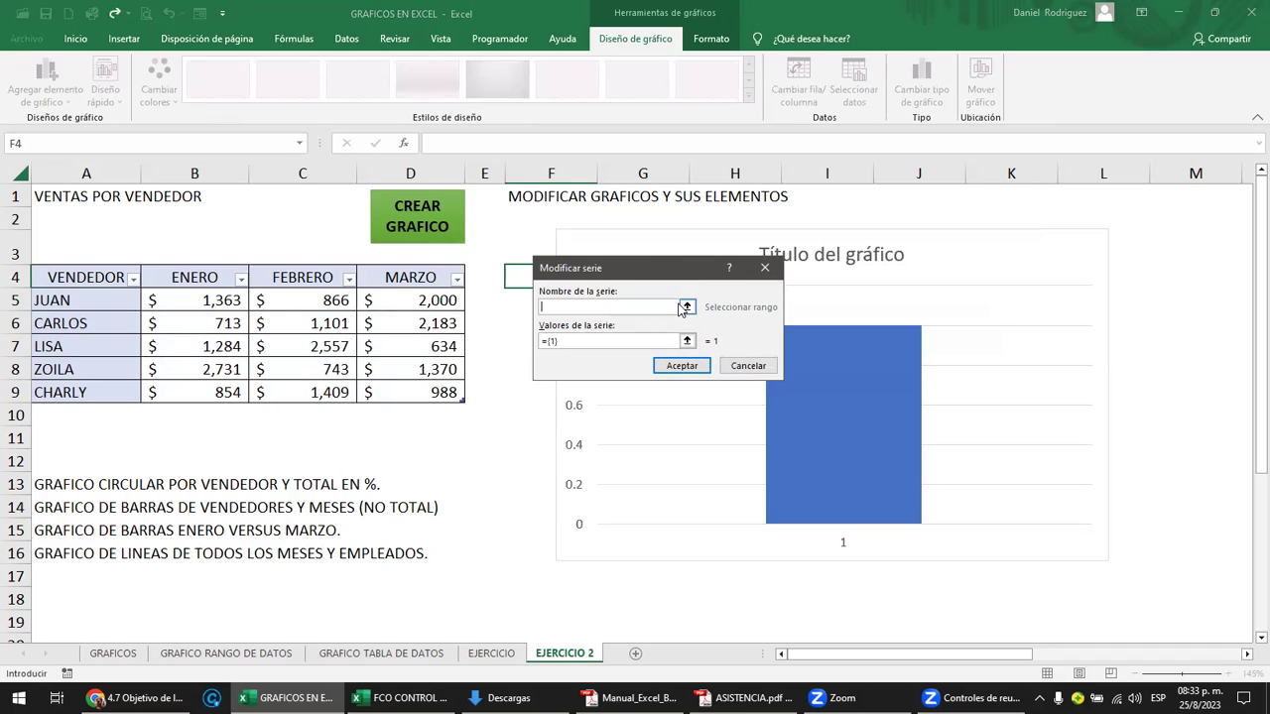
pyautogui.click(199, 280)
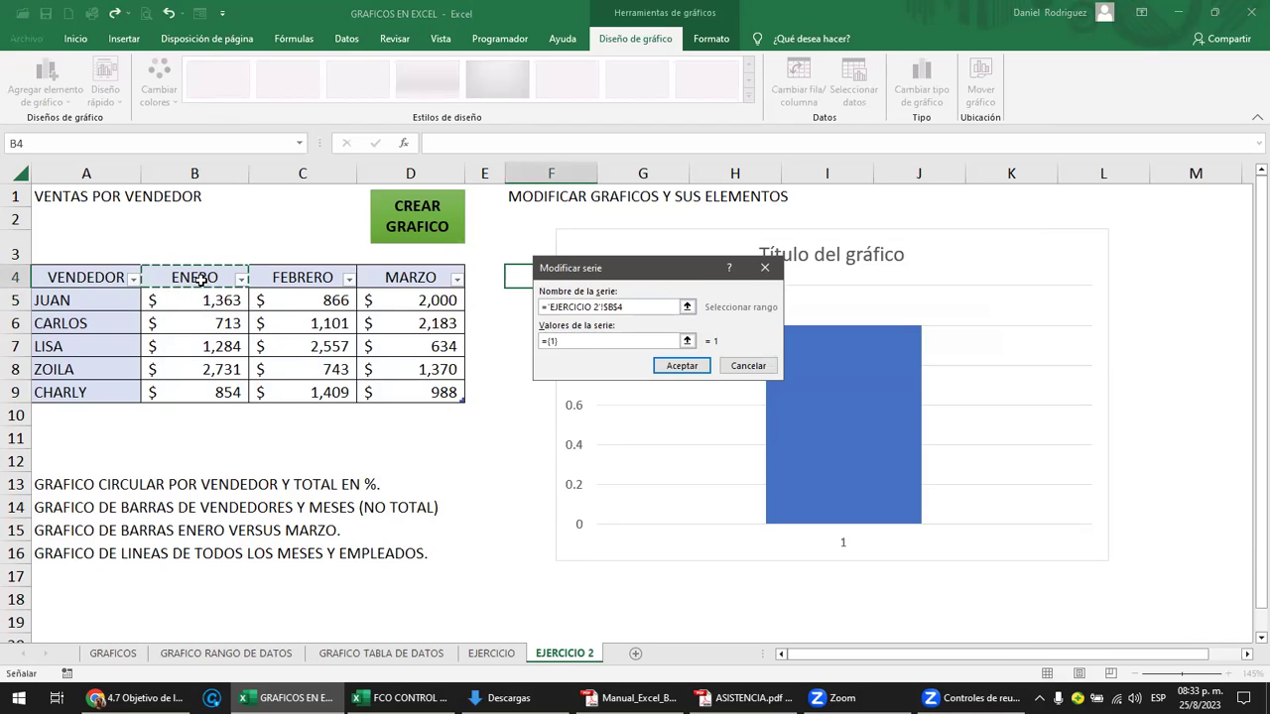
pyautogui.click(566, 341)
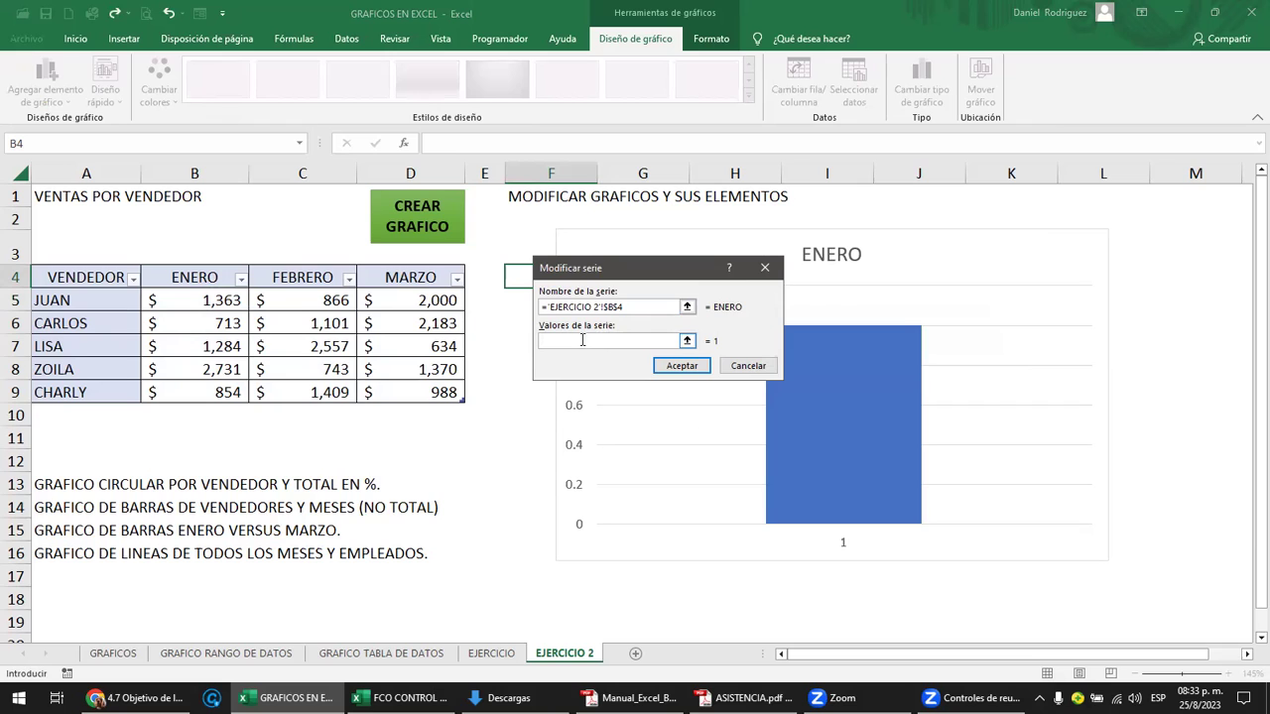
pyautogui.moveTo(222, 300); pyautogui.dragTo(221, 385)
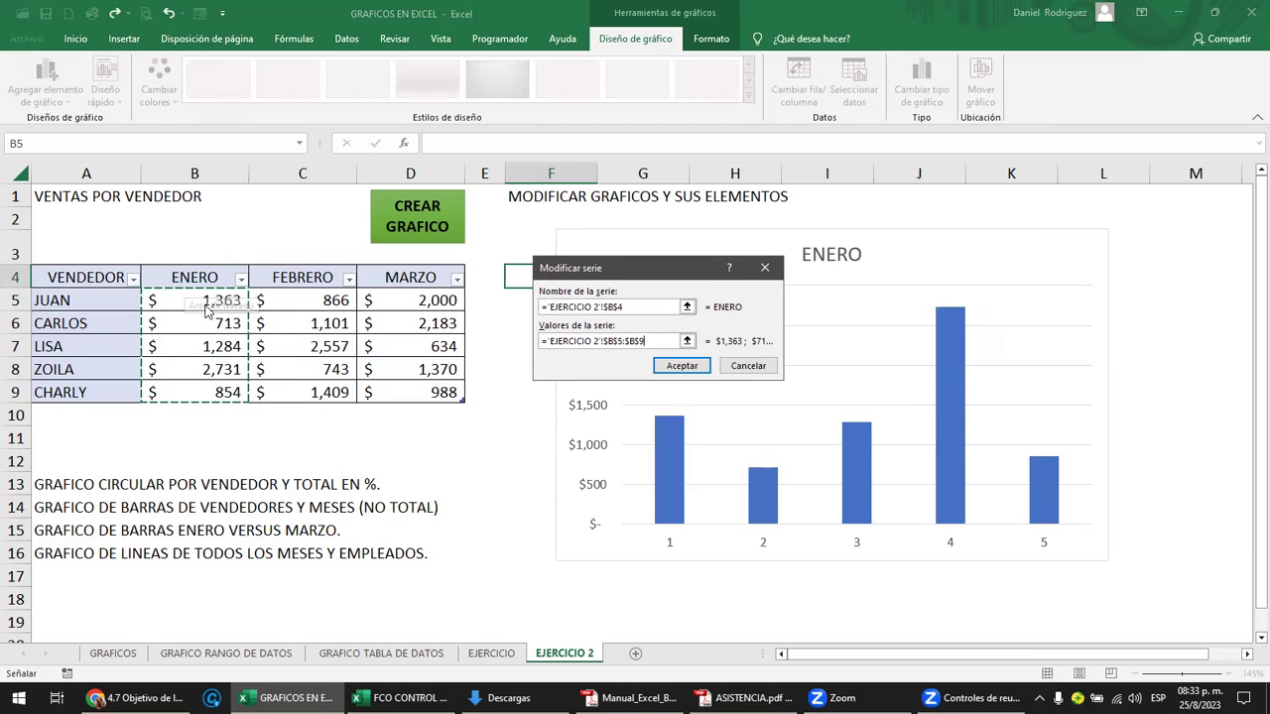
pyautogui.click(682, 365)
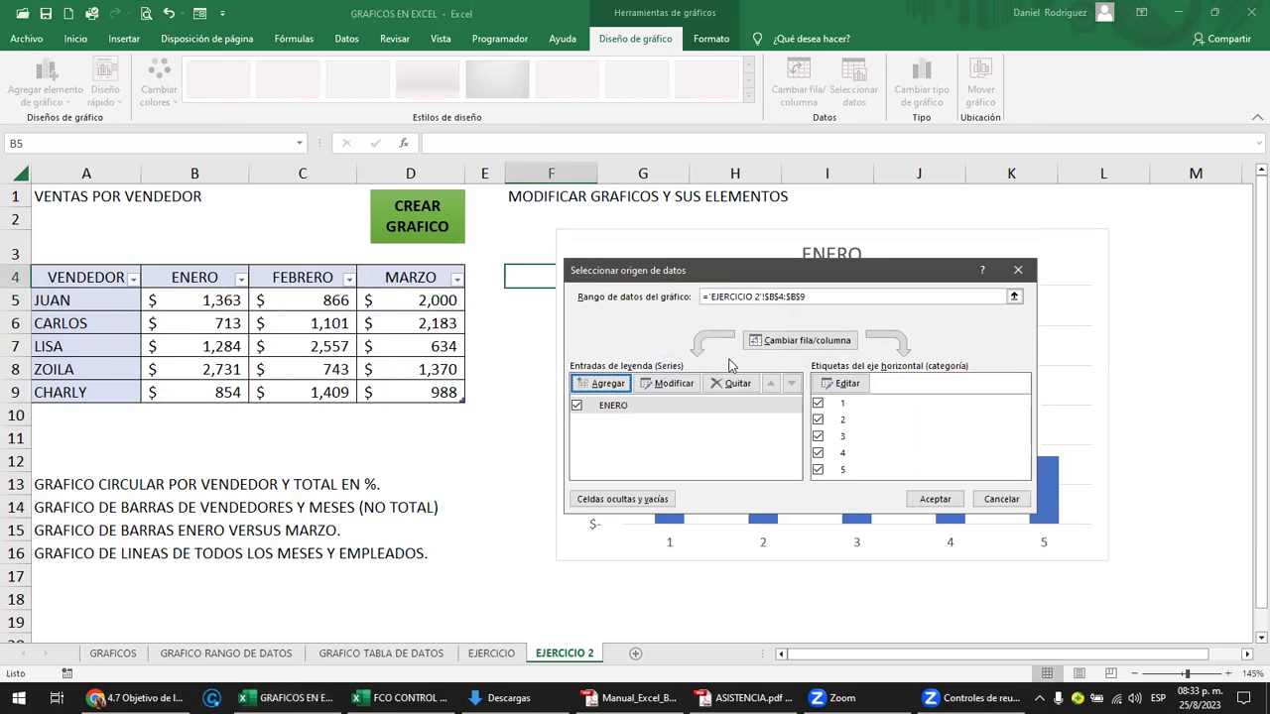
# - Add a FEBRERO series named from C4 with values C5:C9
pyautogui.click(609, 386)
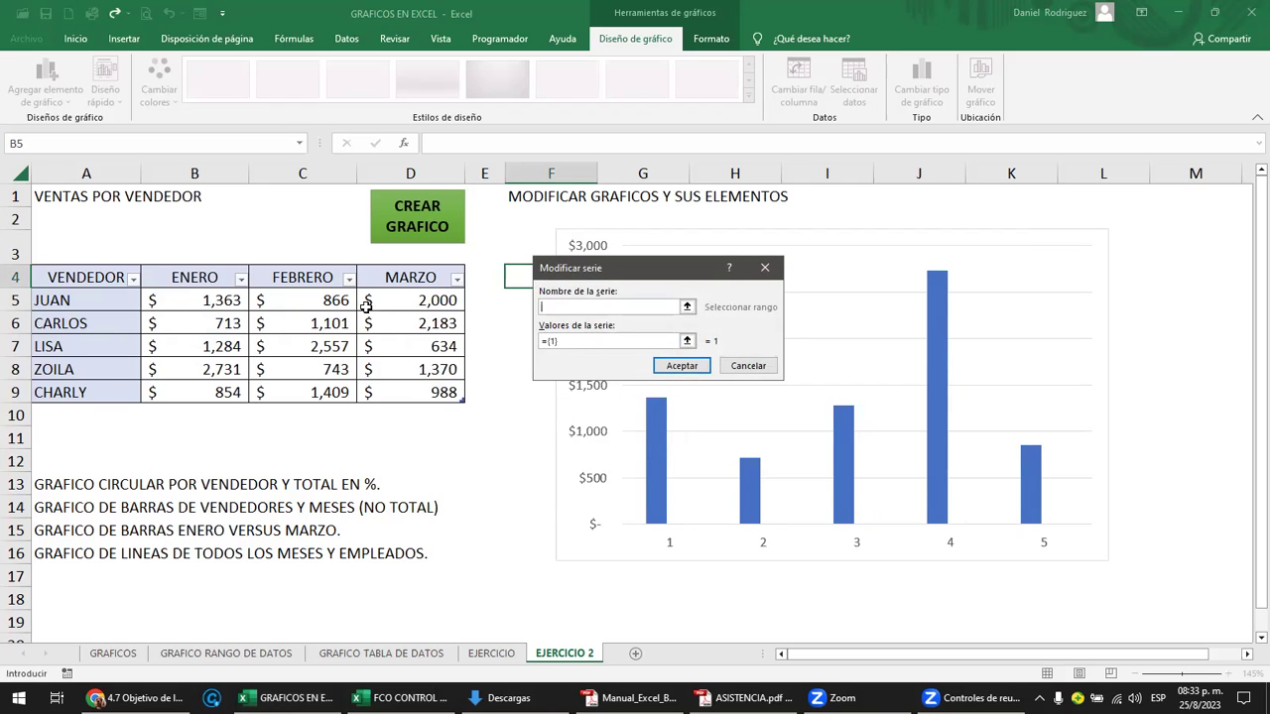
pyautogui.click(306, 282)
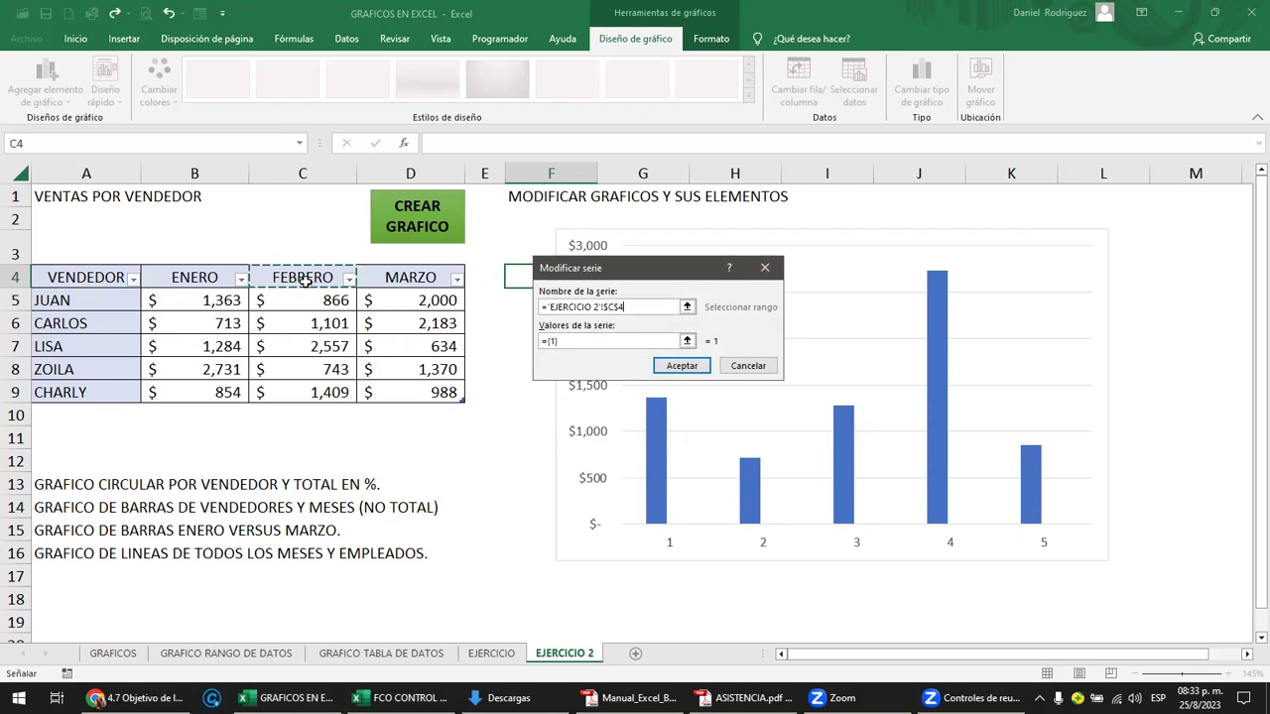
pyautogui.click(569, 341)
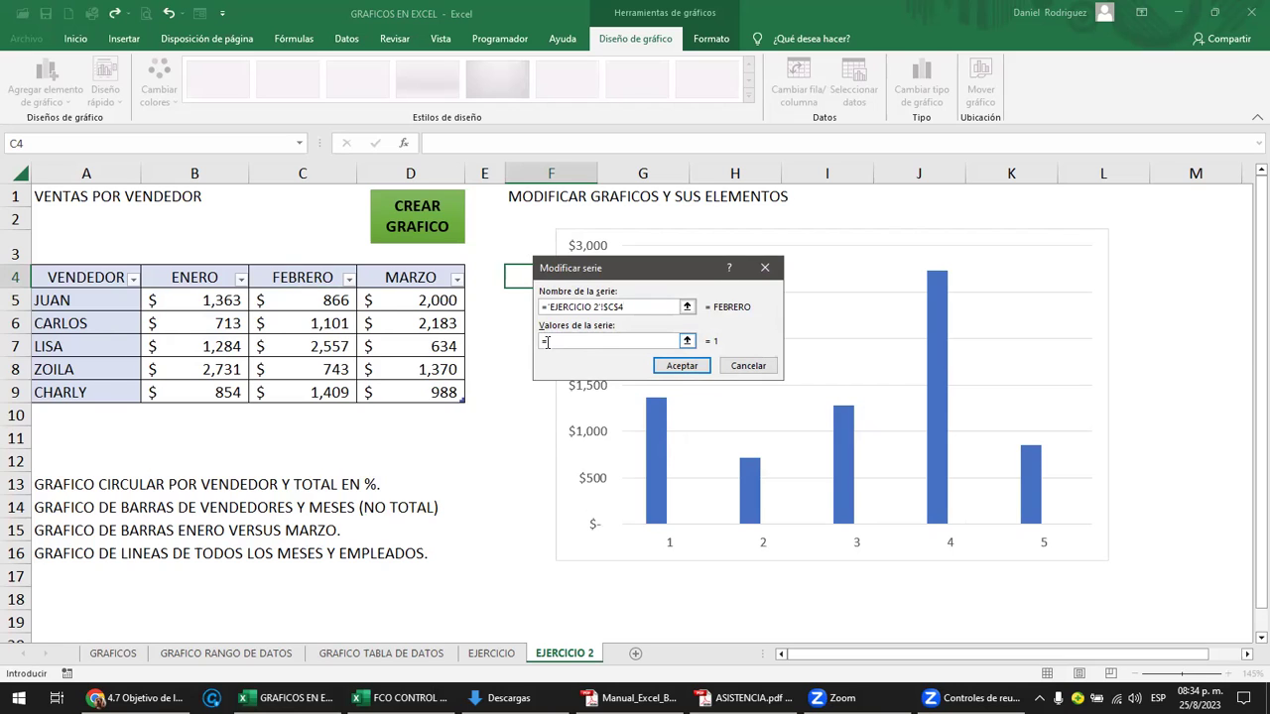
pyautogui.moveTo(313, 302); pyautogui.dragTo(335, 388)
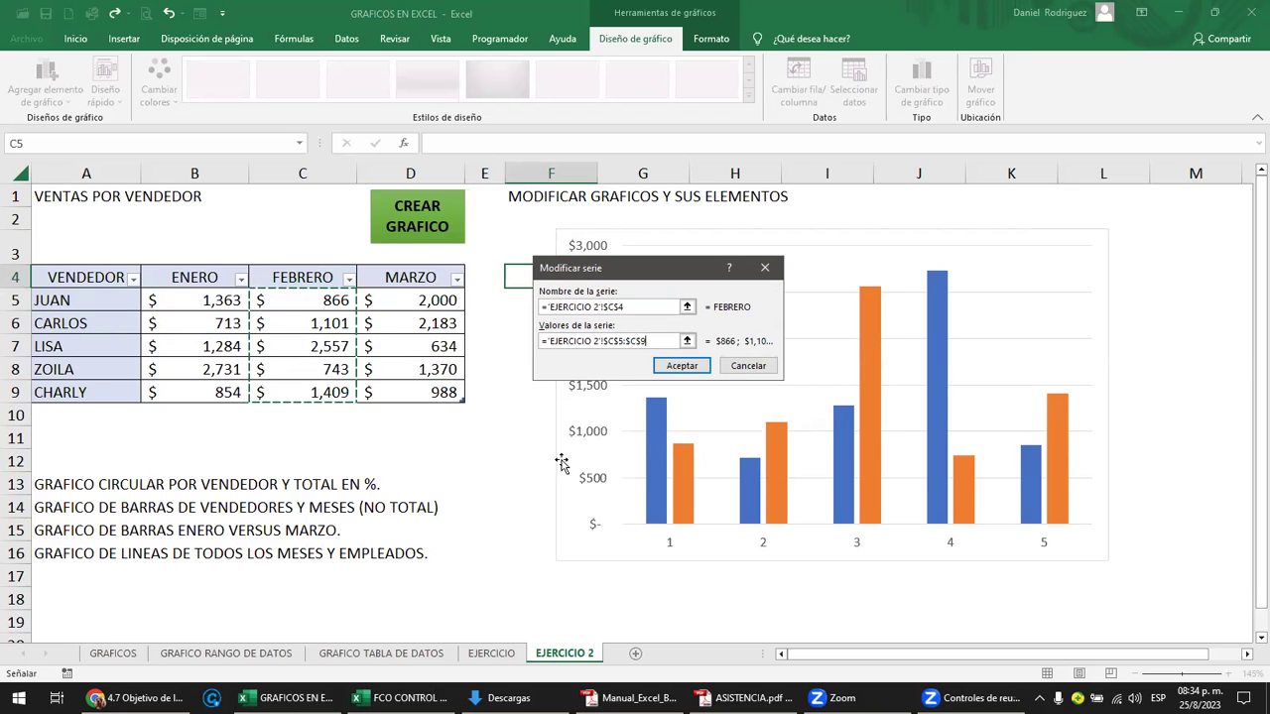
pyautogui.click(682, 366)
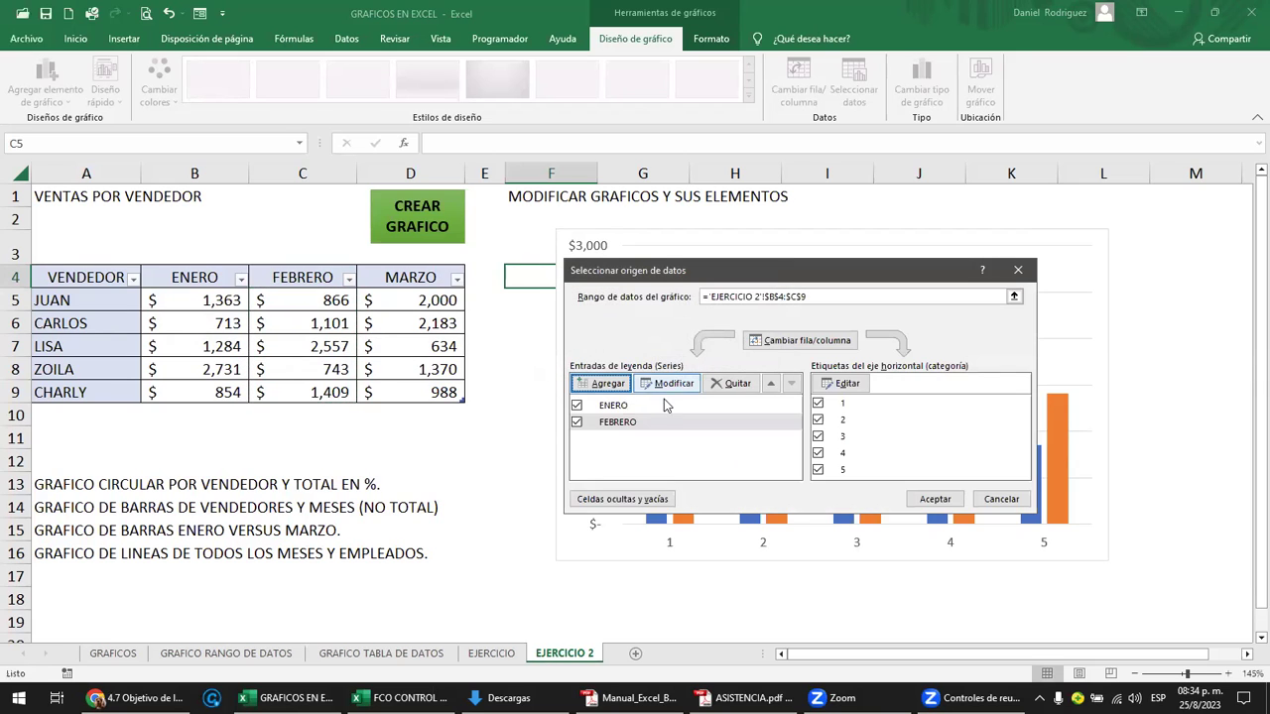
# - Add a MARZO series named from D4 with values A5:A9, apply, and reopen the data source
pyautogui.click(607, 384)
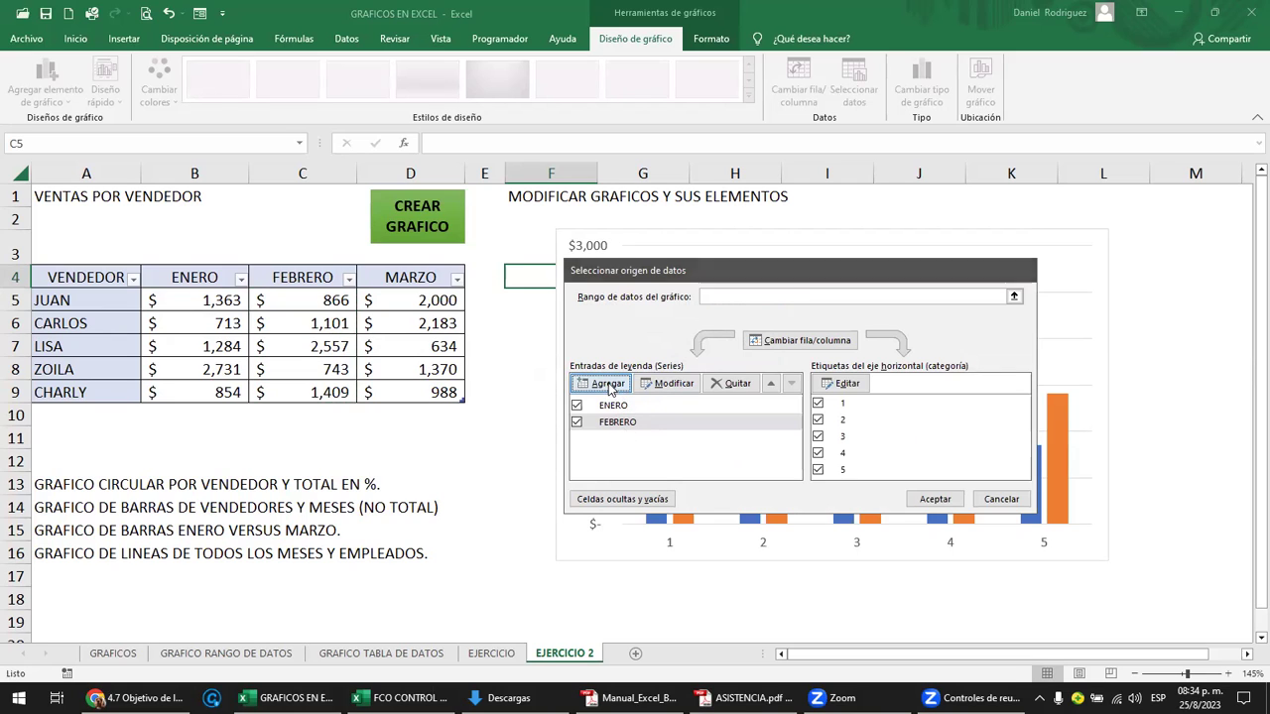
pyautogui.click(426, 280)
pyautogui.click(564, 343)
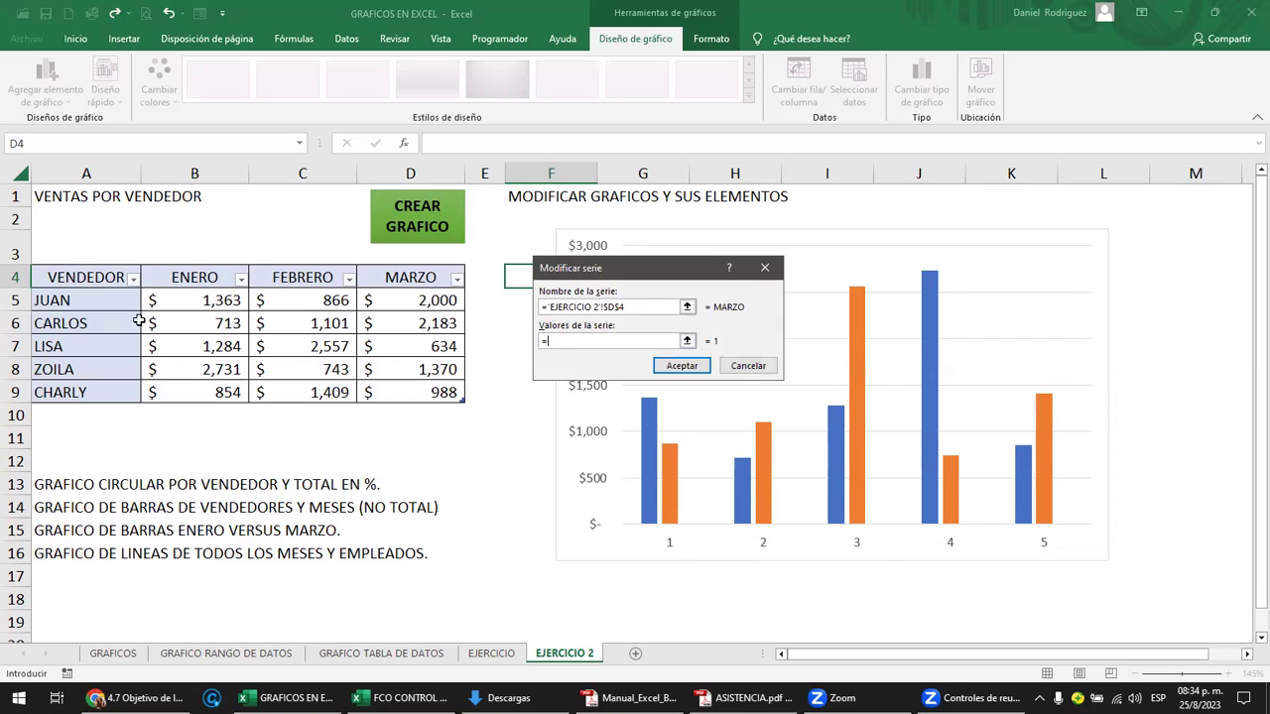
pyautogui.moveTo(107, 305); pyautogui.dragTo(115, 386)
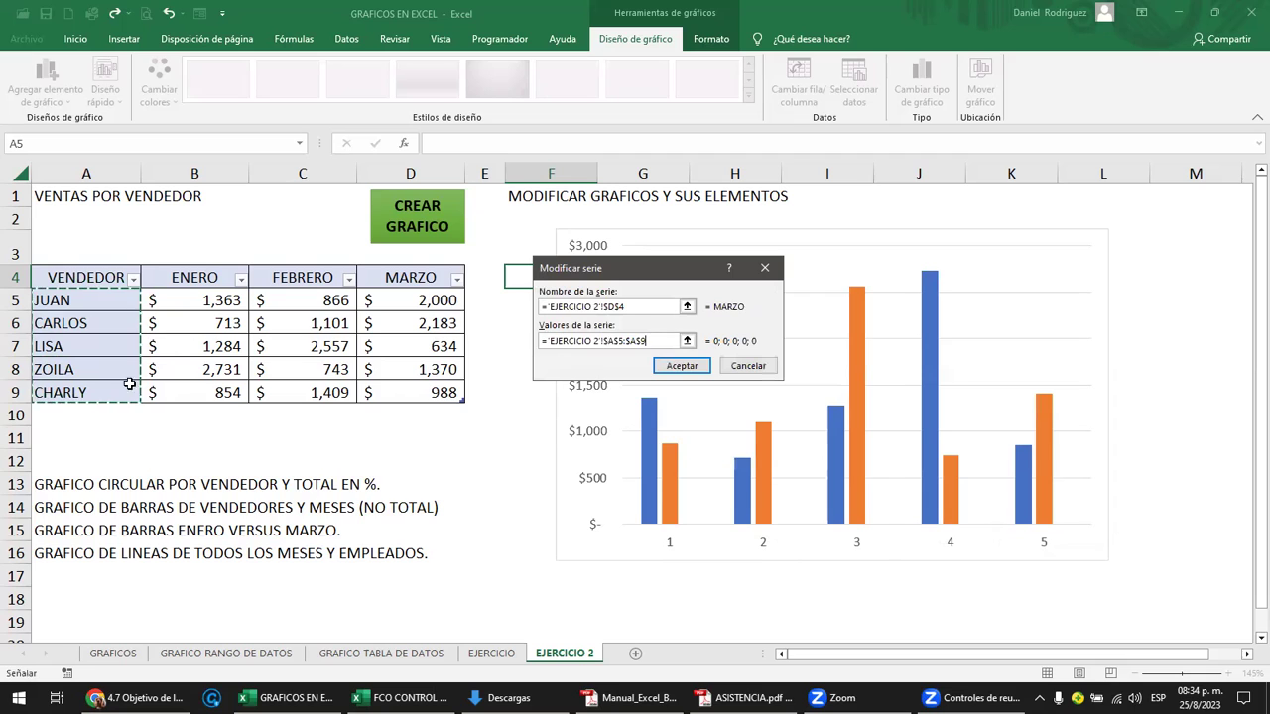
pyautogui.click(683, 366)
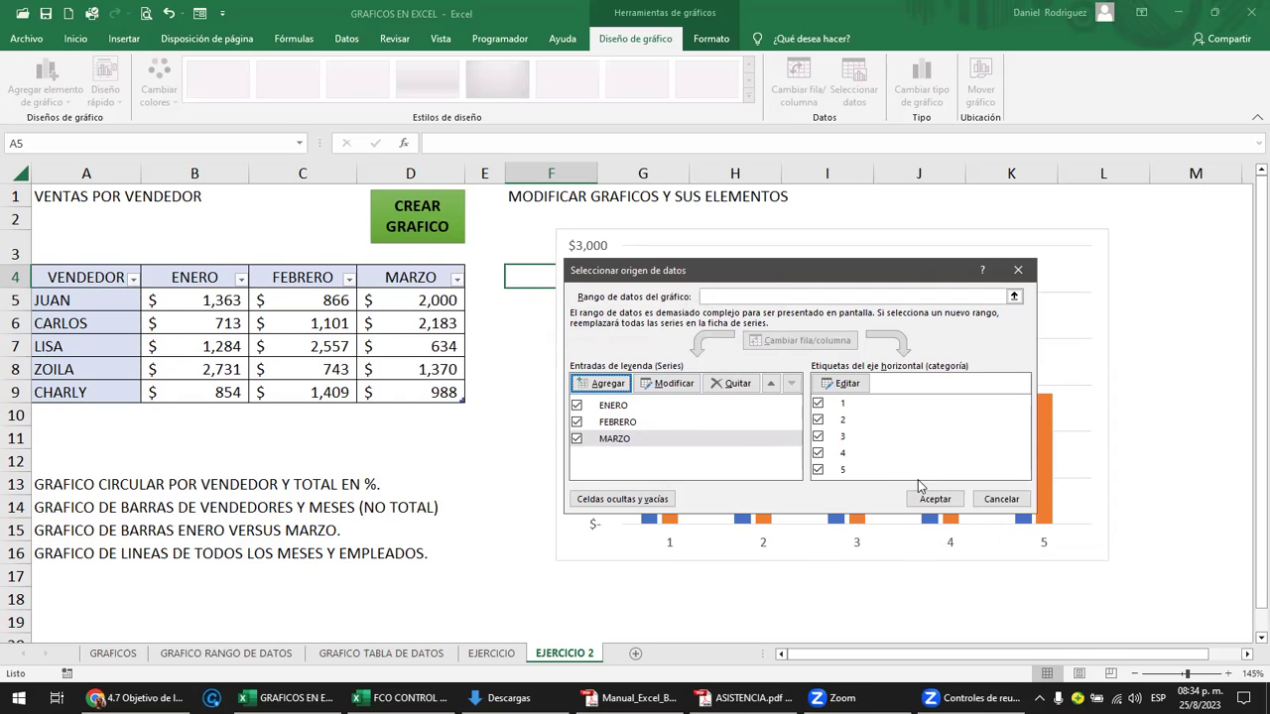
pyautogui.click(935, 501)
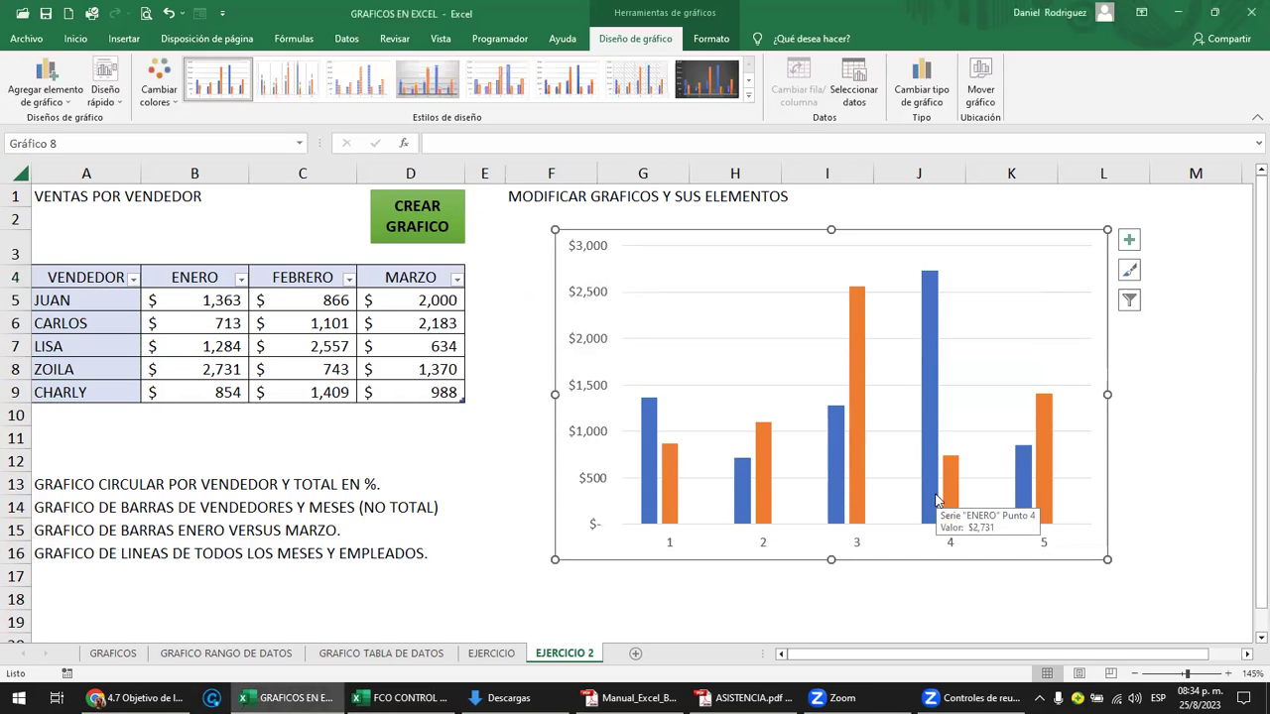
pyautogui.click(852, 93)
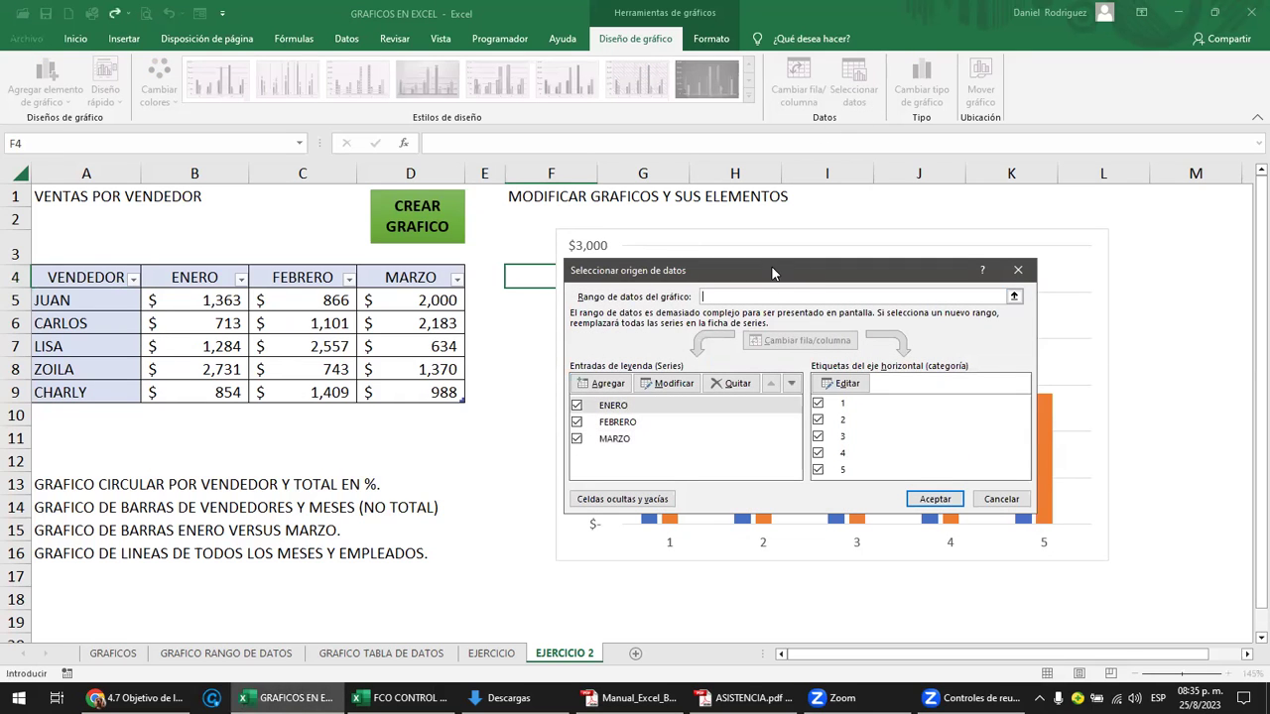
pyautogui.moveTo(773, 273); pyautogui.dragTo(333, 379)
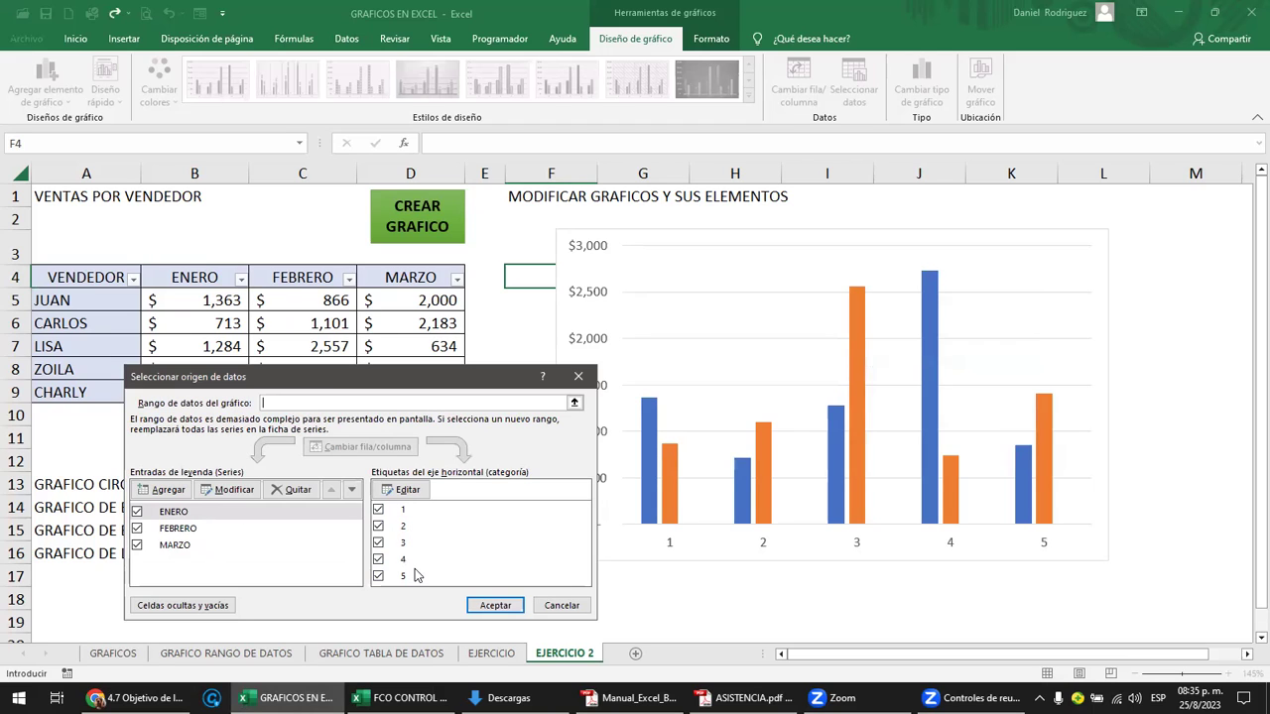
# - Set the horizontal axis labels to the seller names in A5:A9 (JUAN to CHARLY)
pyautogui.click(408, 491)
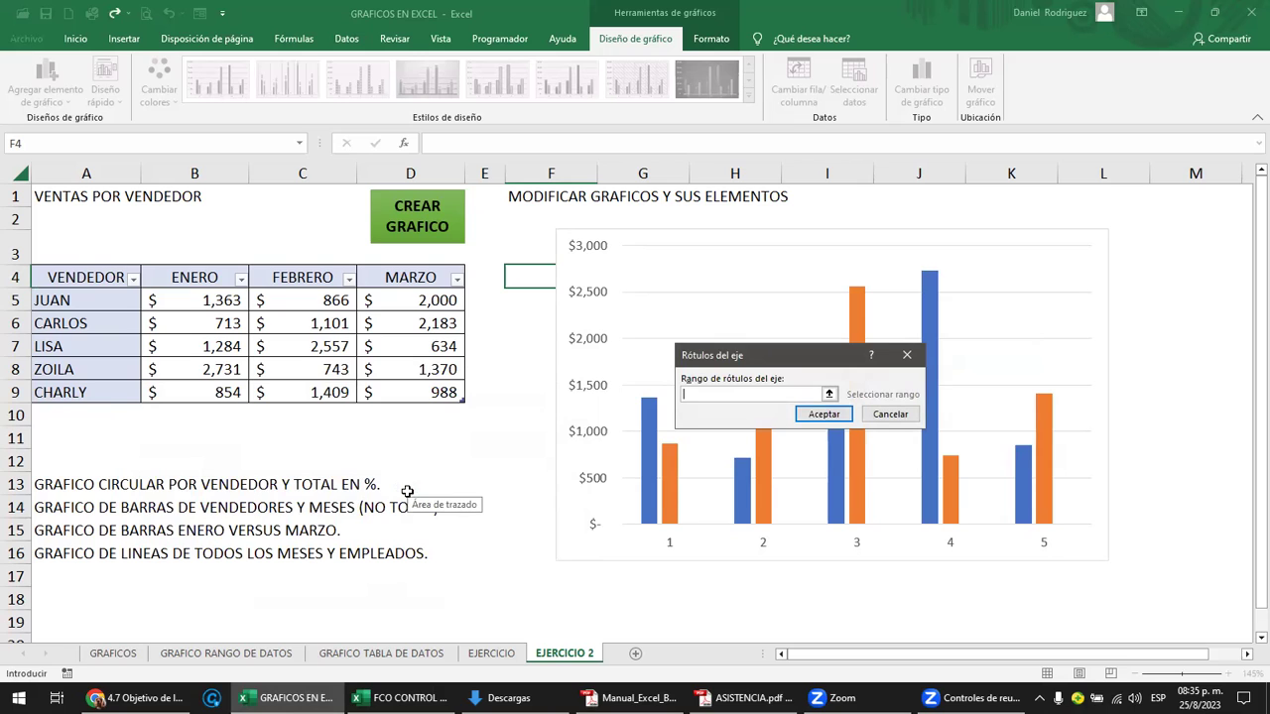
pyautogui.moveTo(96, 298); pyautogui.dragTo(100, 392)
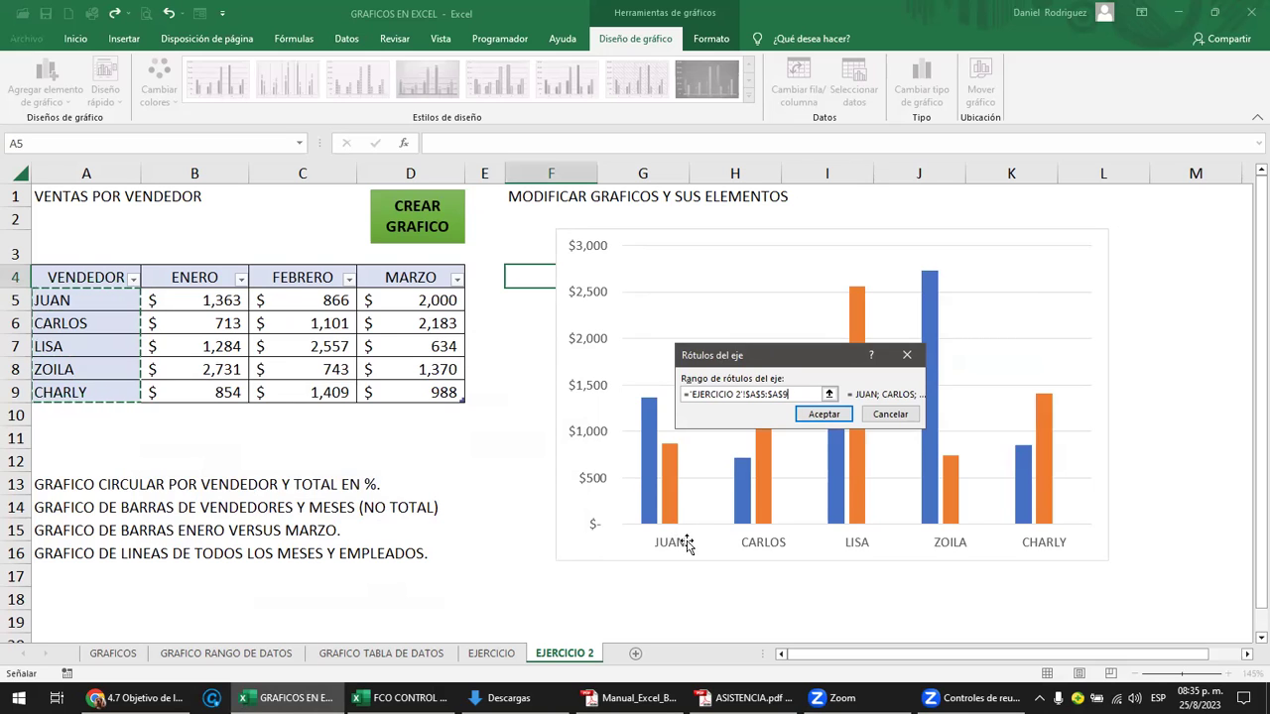
pyautogui.moveTo(208, 278); pyautogui.dragTo(377, 276)
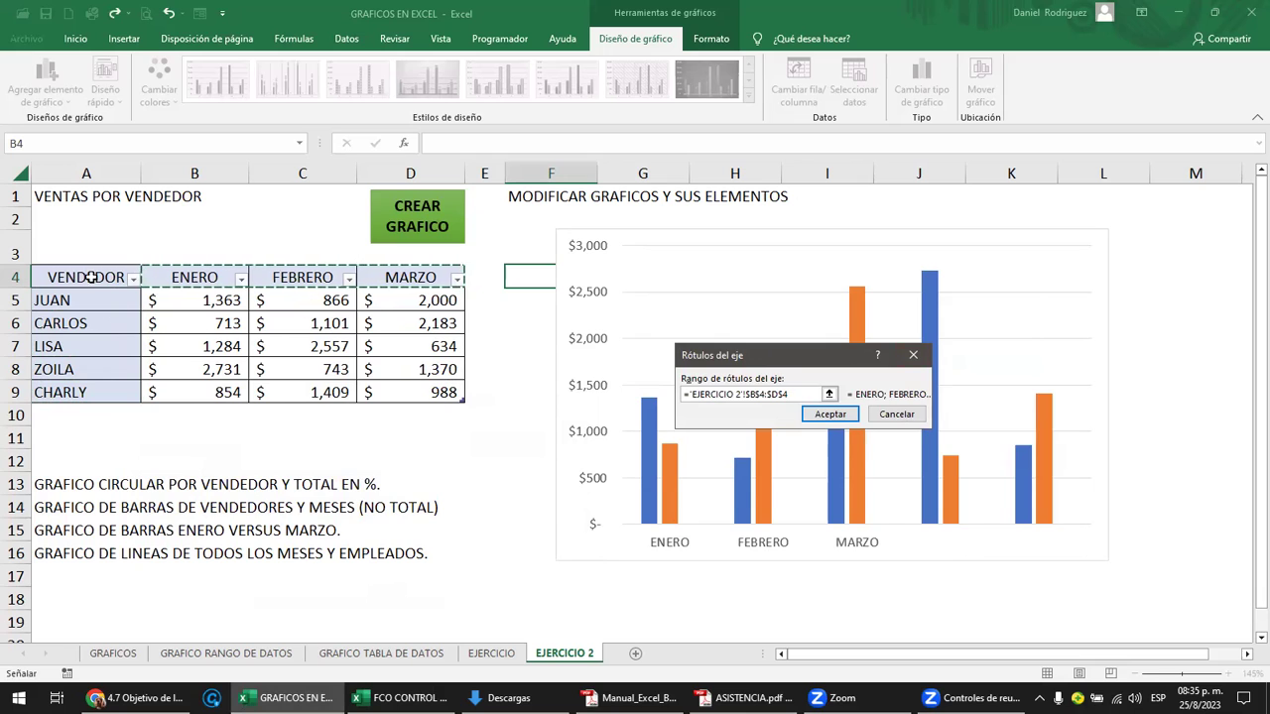
pyautogui.moveTo(91, 278); pyautogui.dragTo(102, 382)
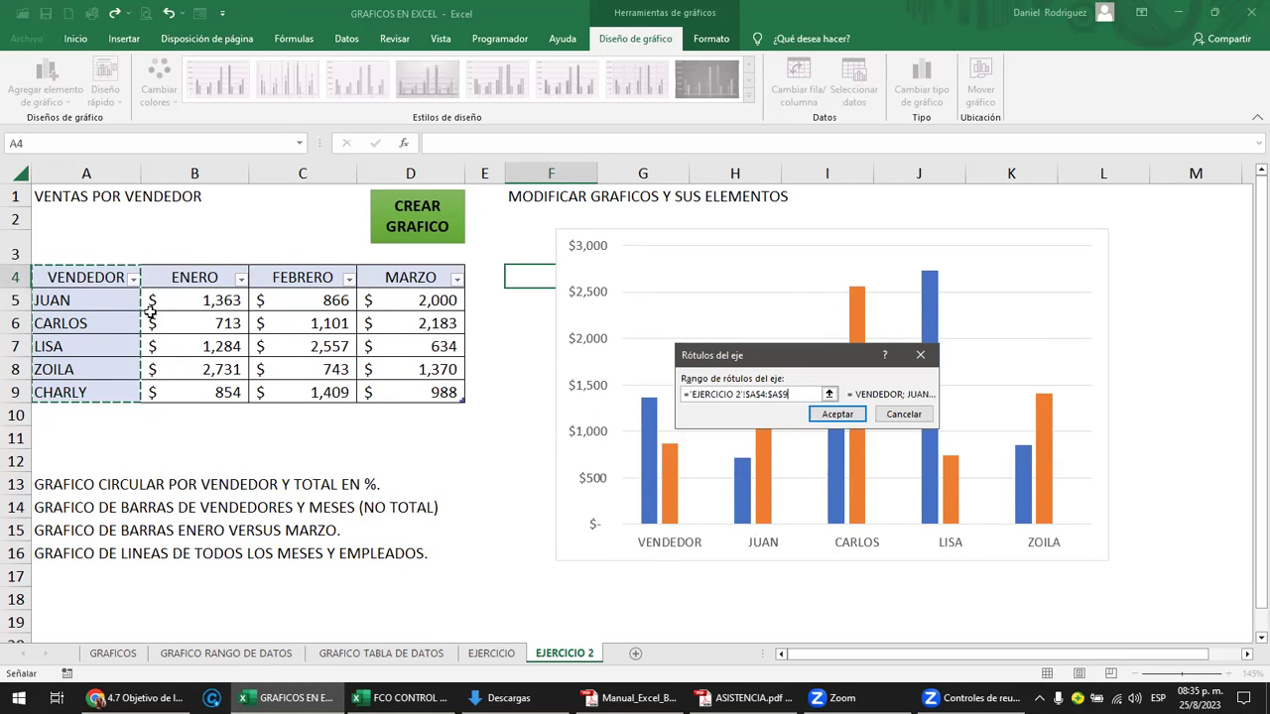
pyautogui.moveTo(90, 300); pyautogui.dragTo(106, 386)
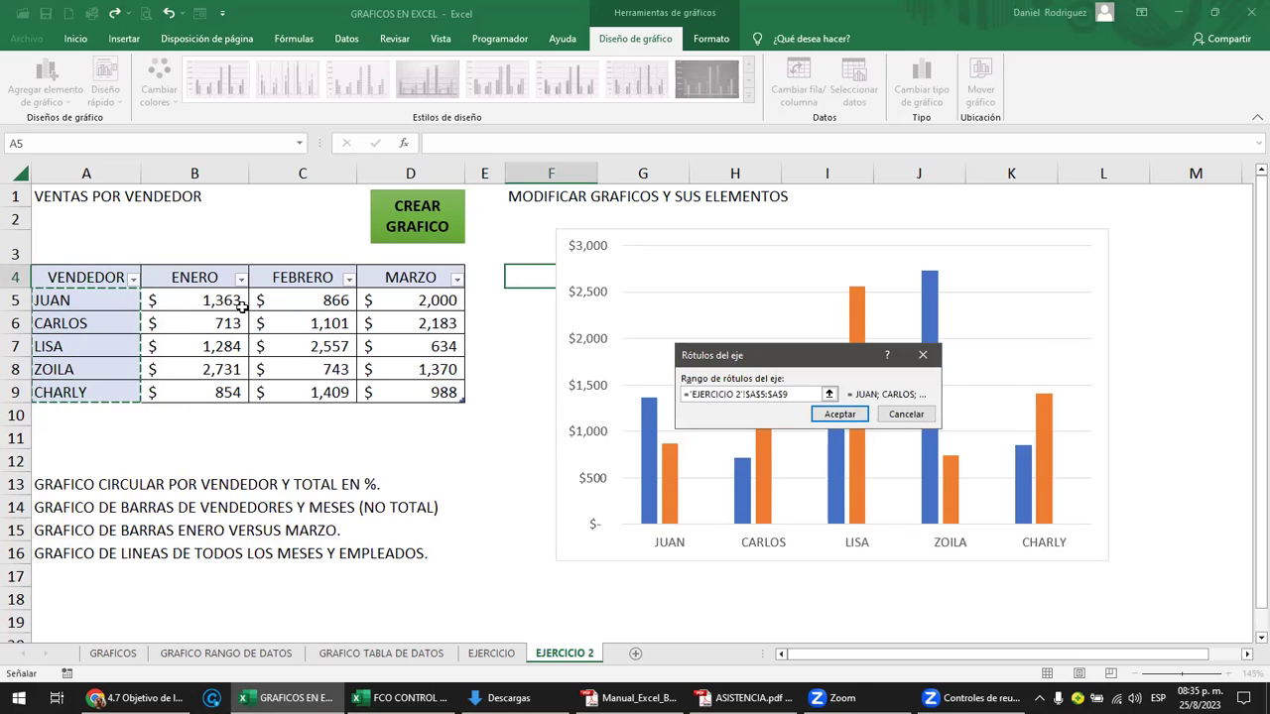
pyautogui.click(838, 415)
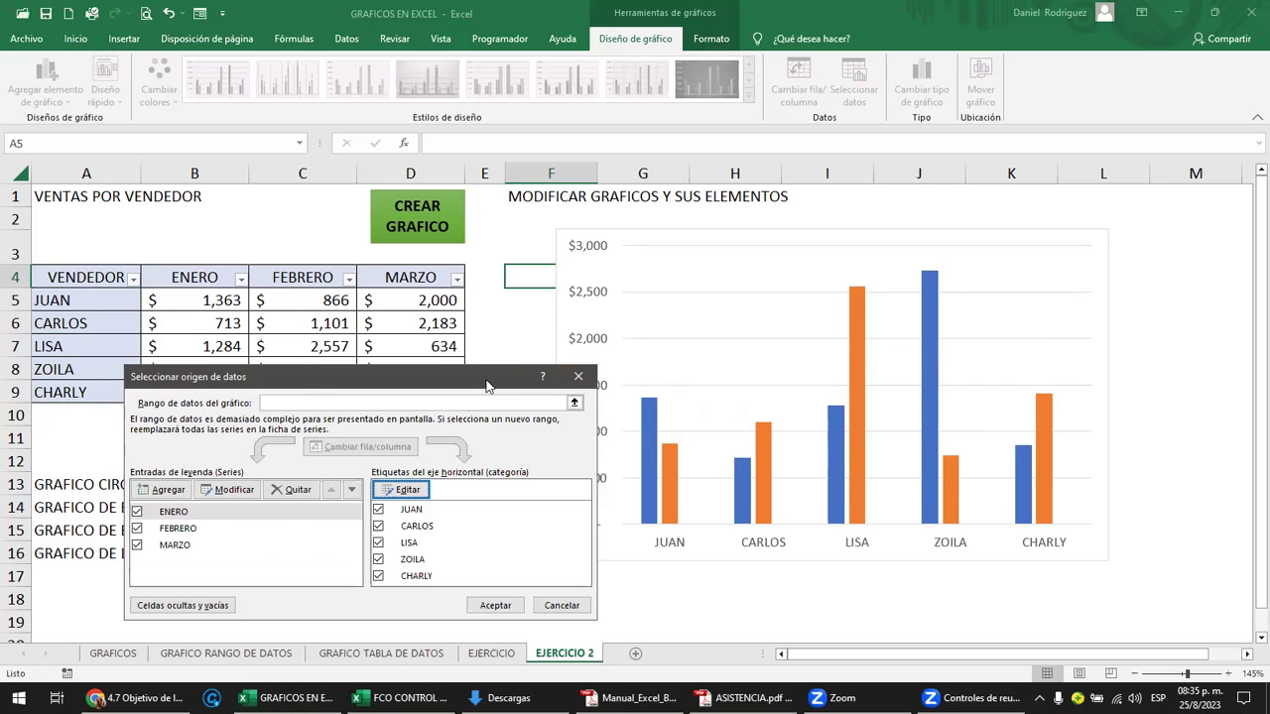
# - Move the data source dialog back over the chart and cycle through the series, ending on ENERO
pyautogui.moveTo(486, 386); pyautogui.dragTo(606, 289)
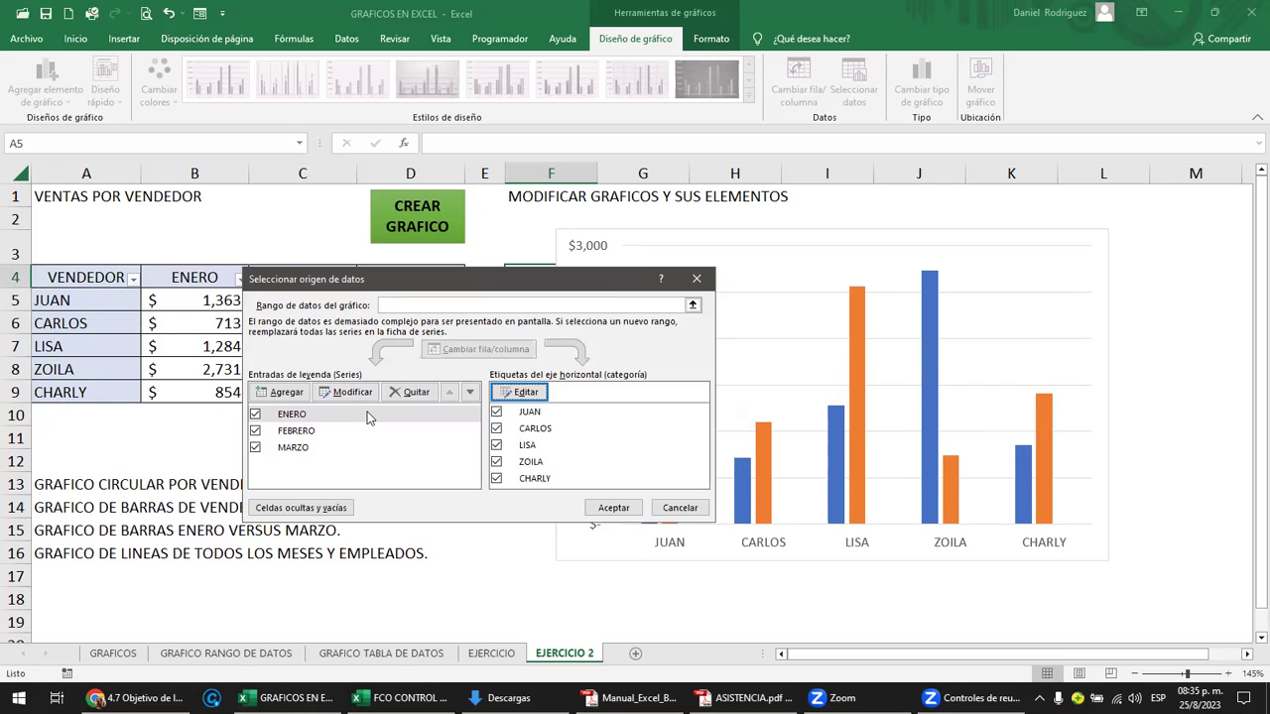
pyautogui.click(301, 416)
pyautogui.click(302, 430)
pyautogui.click(305, 448)
pyautogui.click(303, 429)
pyautogui.click(301, 415)
pyautogui.click(302, 431)
pyautogui.click(300, 448)
pyautogui.click(303, 428)
pyautogui.click(303, 415)
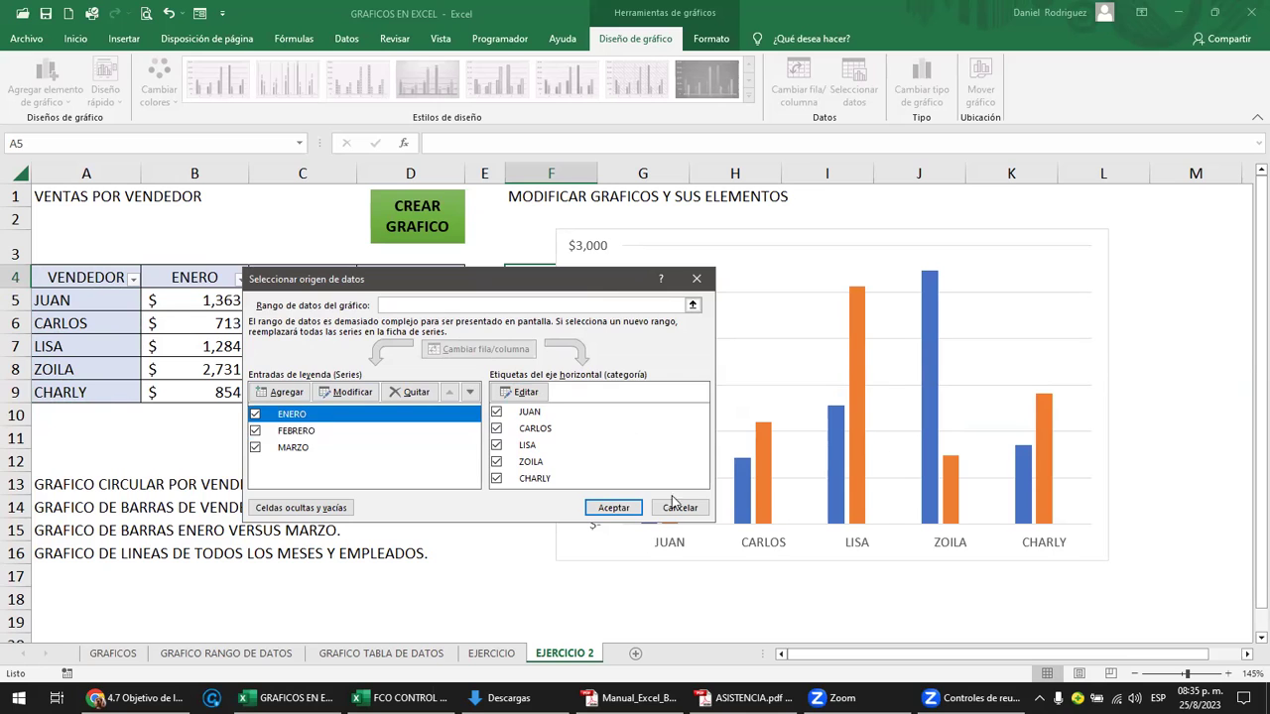
# - Apply the data source, then add a bottom legend, data labels and a chart title without axis titles
pyautogui.click(607, 508)
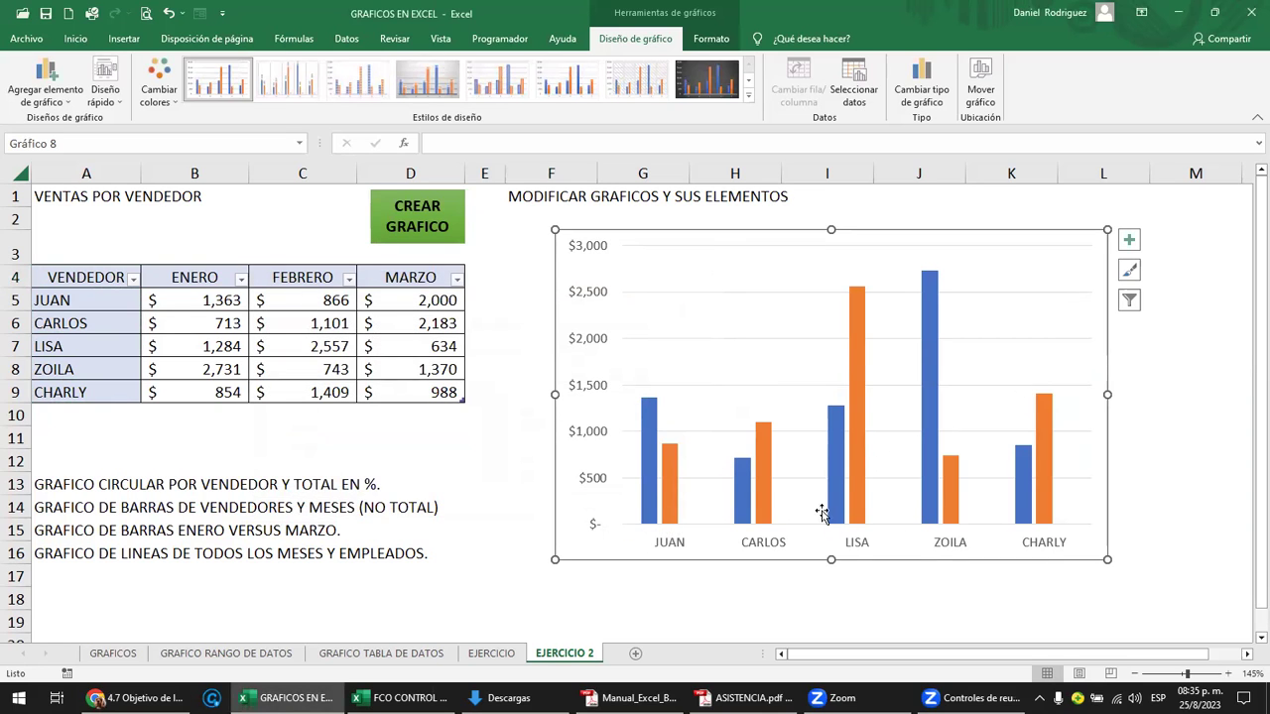
pyautogui.moveTo(651, 453)
pyautogui.click(1130, 241)
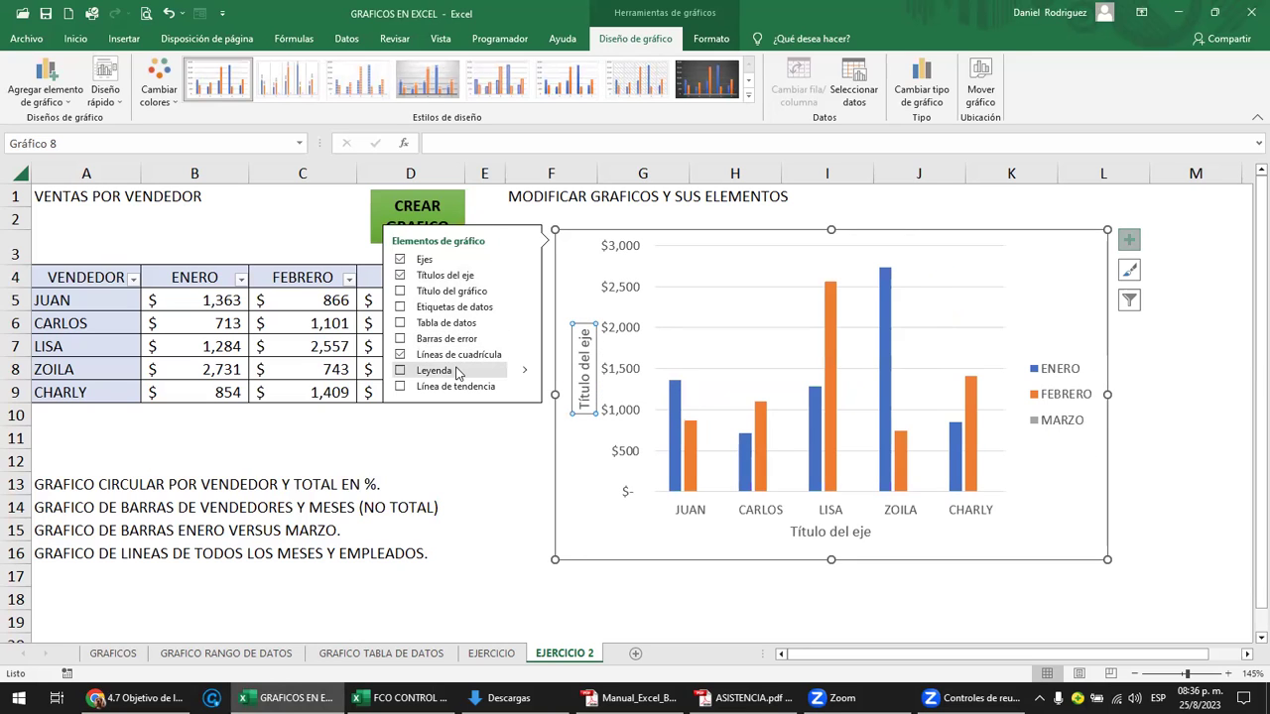
pyautogui.click(524, 370)
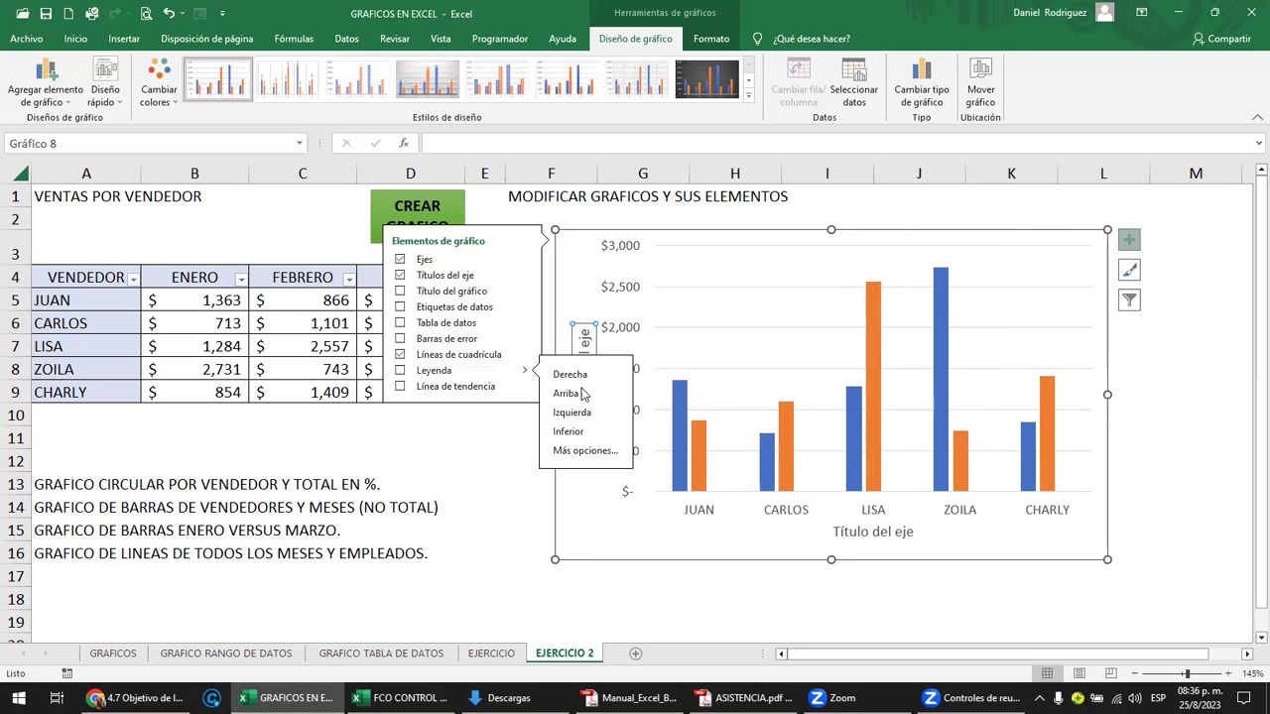
pyautogui.click(591, 433)
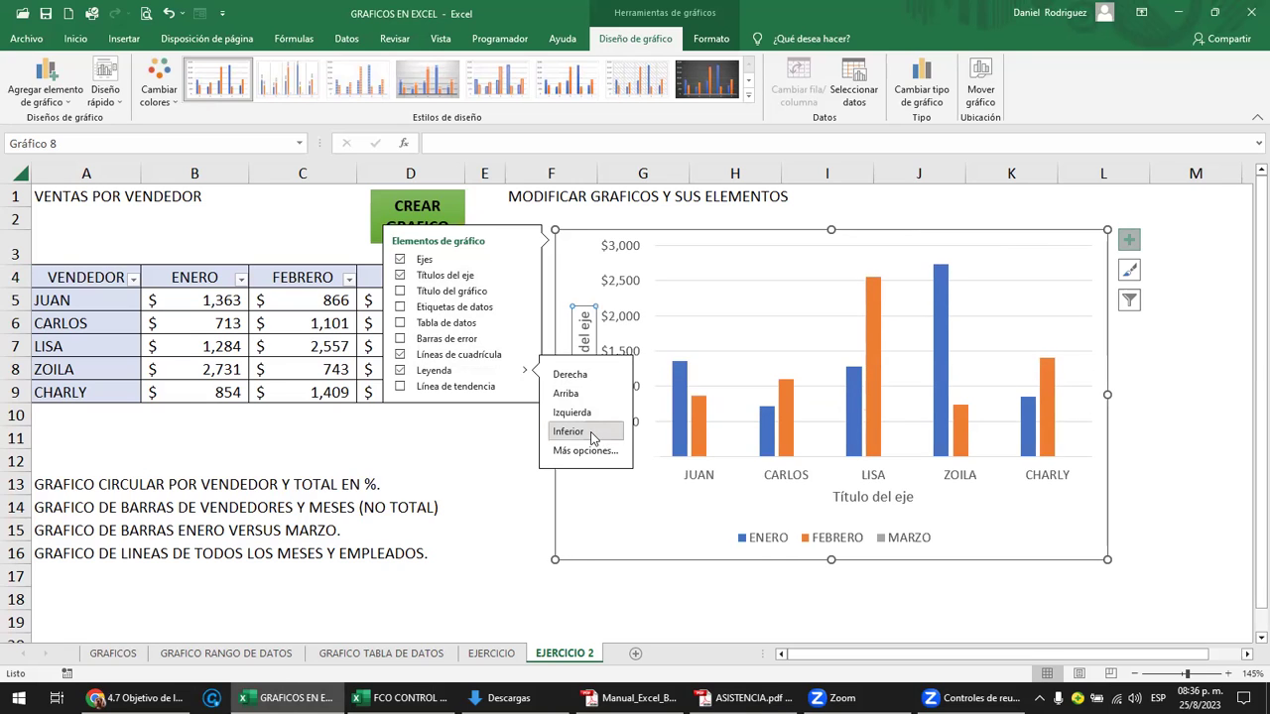
pyautogui.click(434, 313)
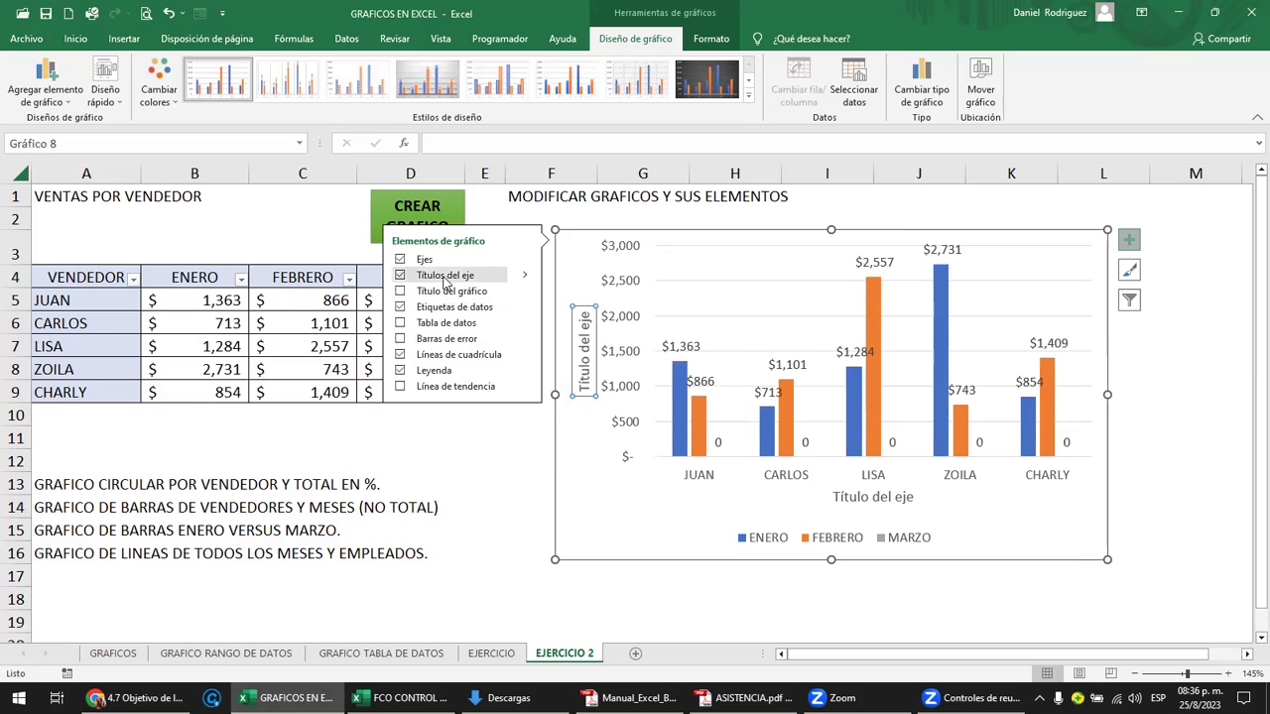
pyautogui.click(444, 276)
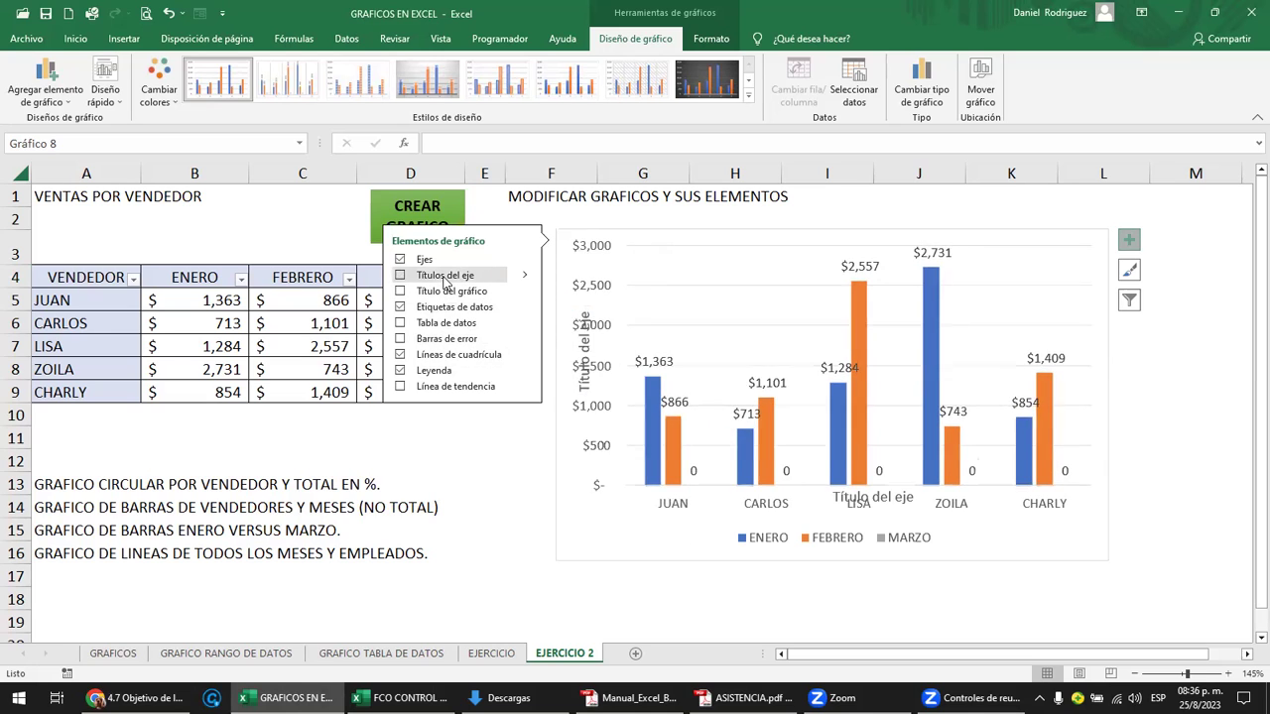
pyautogui.click(451, 291)
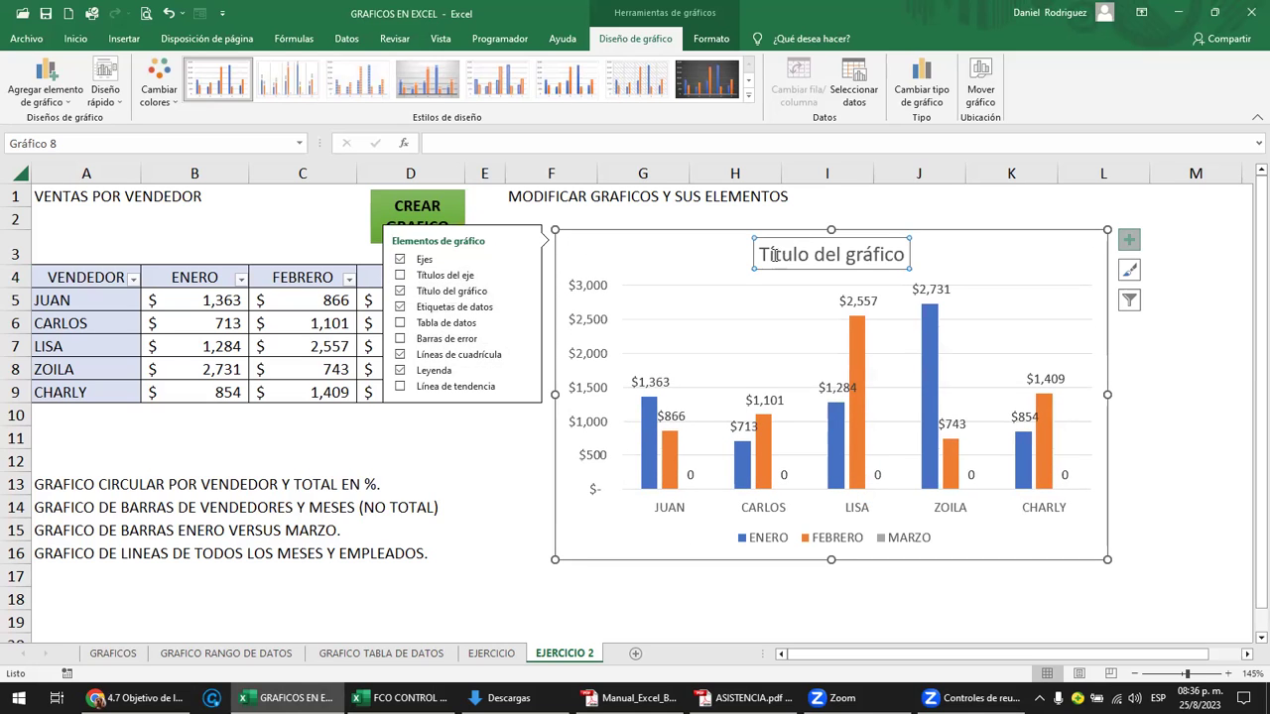
# - Rename the chart title to VENTAS
pyautogui.click(774, 254)
pyautogui.press('Home')
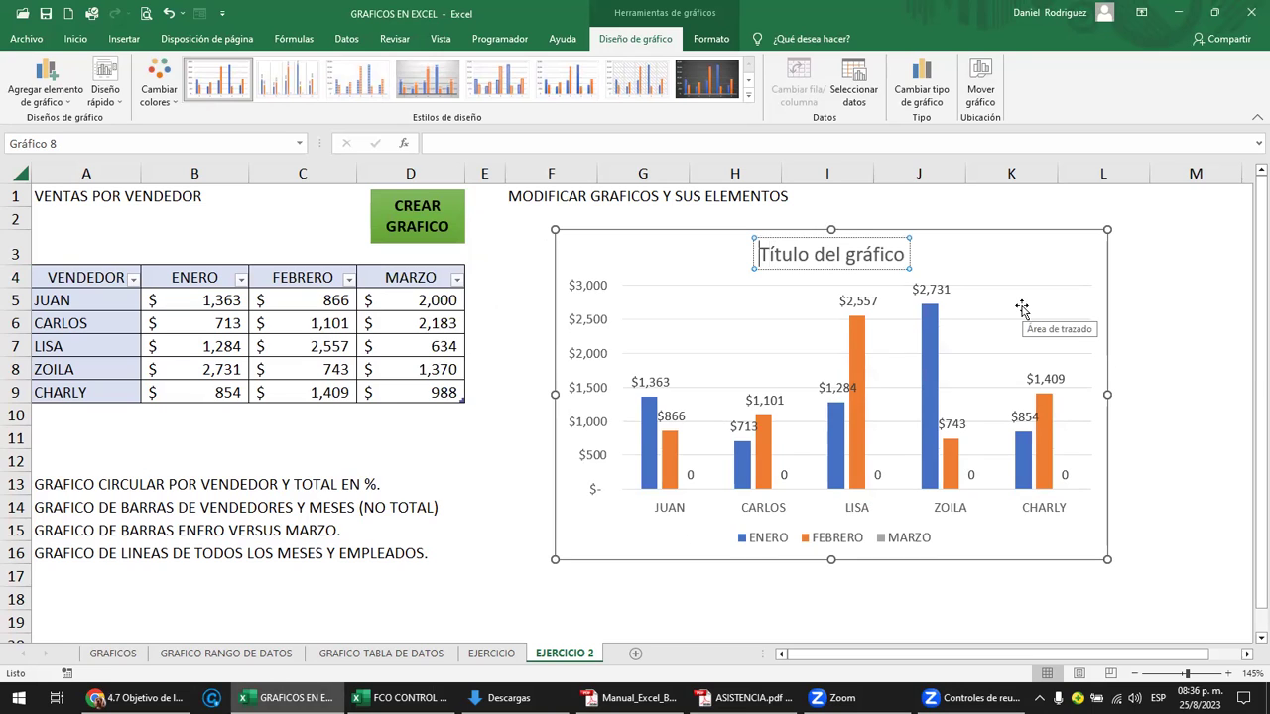
pyautogui.write('VENTAS')
pyautogui.press('Delete')
pyautogui.press('Delete')
pyautogui.press('Delete')
pyautogui.press('Delete')
pyautogui.press('Delete')
pyautogui.press('Delete')
pyautogui.press('Delete')
pyautogui.press('Delete')
pyautogui.press('Delete')
pyautogui.press('Delete')
pyautogui.press('Delete')
pyautogui.press('Delete')
pyautogui.press('Delete')
pyautogui.press('Delete')
pyautogui.press('Delete')
pyautogui.press('Delete')
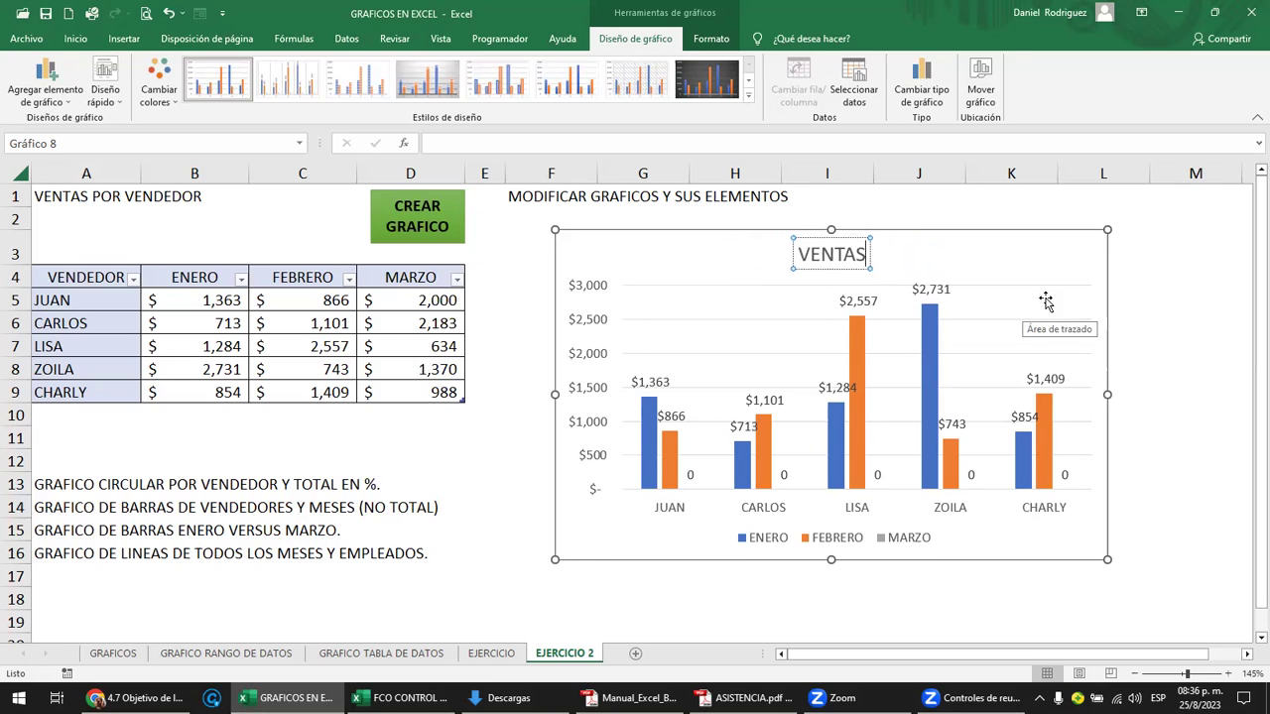
pyautogui.click(1003, 320)
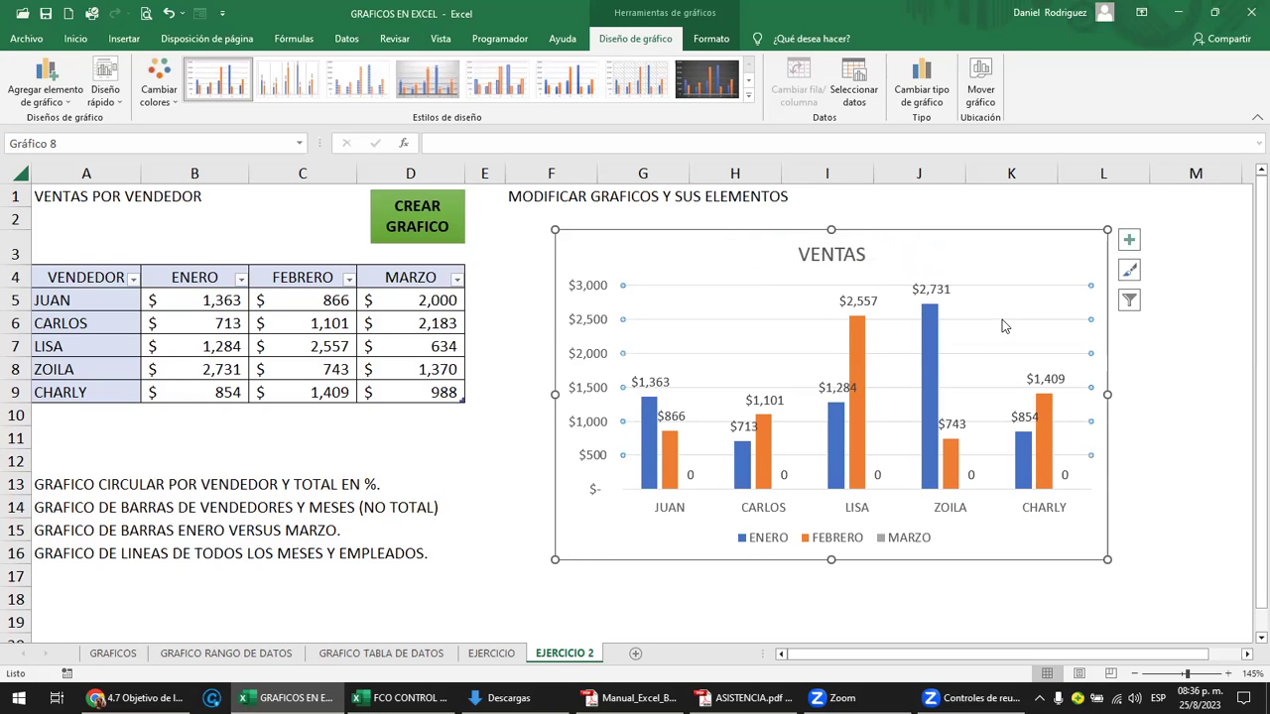
# - Select the chart's major horizontal gridlines and delete them
pyautogui.click(1129, 241)
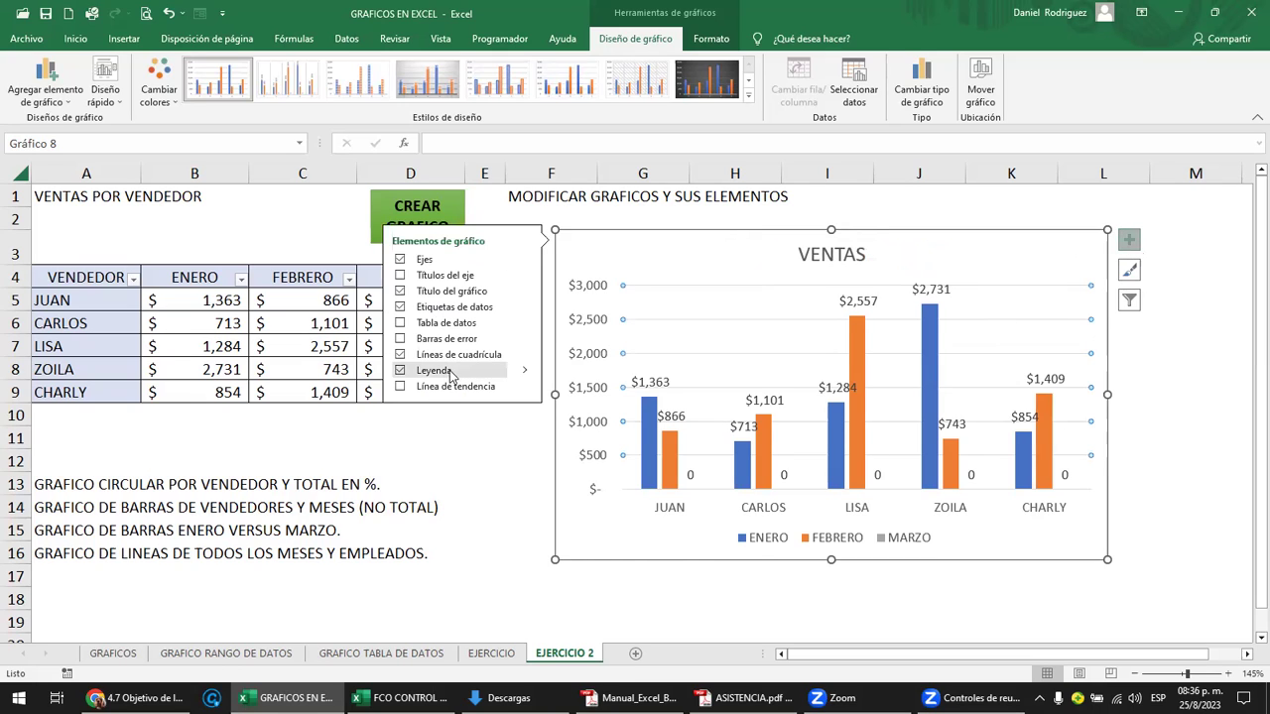
pyautogui.click(451, 356)
pyautogui.click(452, 355)
pyautogui.click(483, 414)
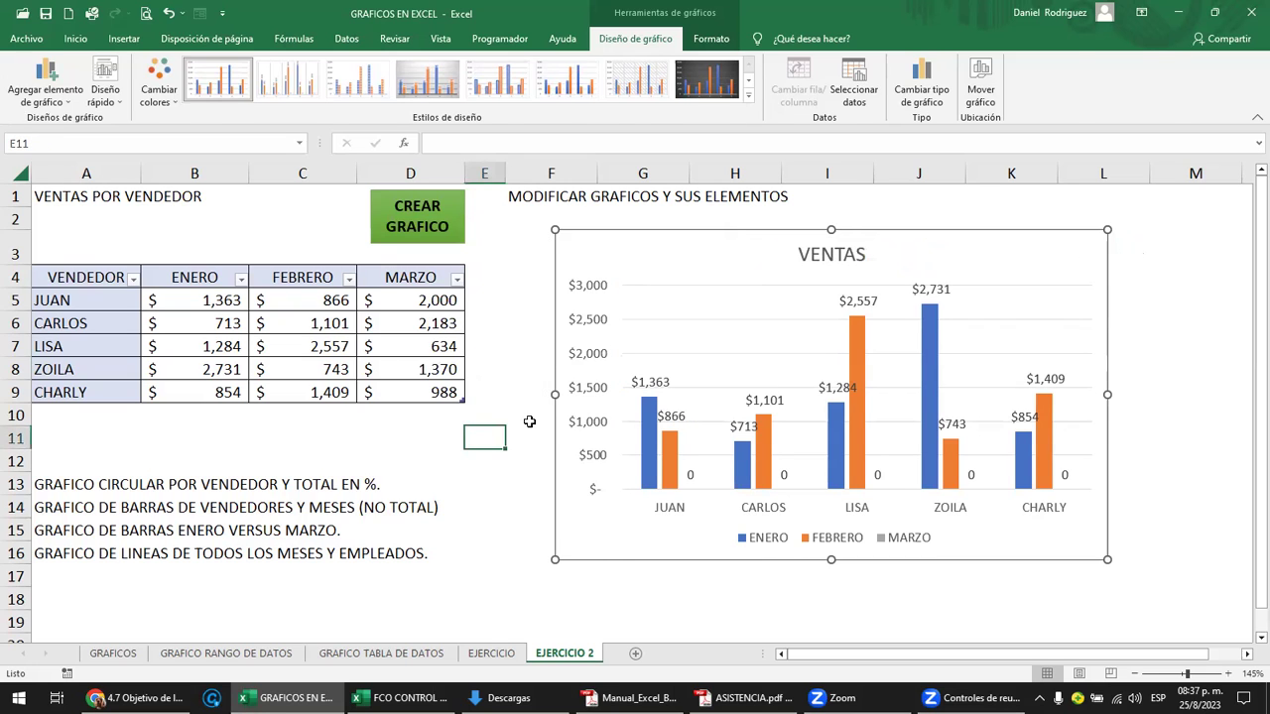
pyautogui.click(677, 290)
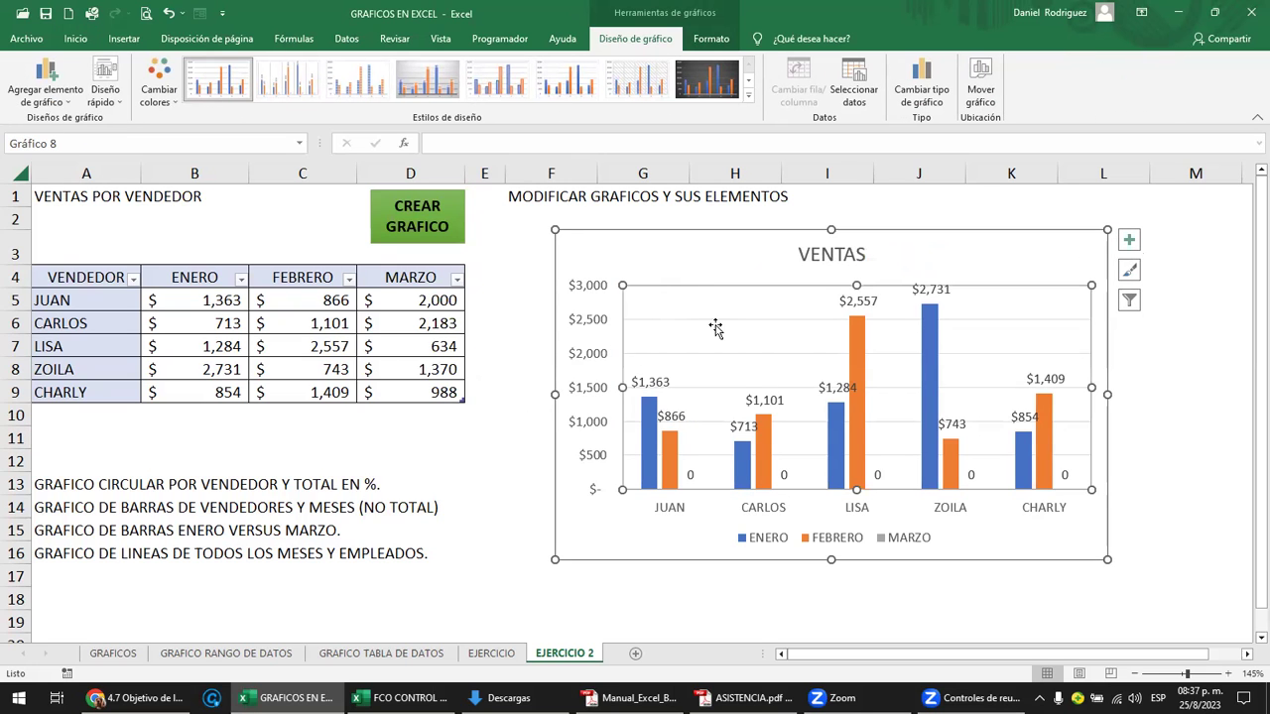
pyautogui.click(678, 275)
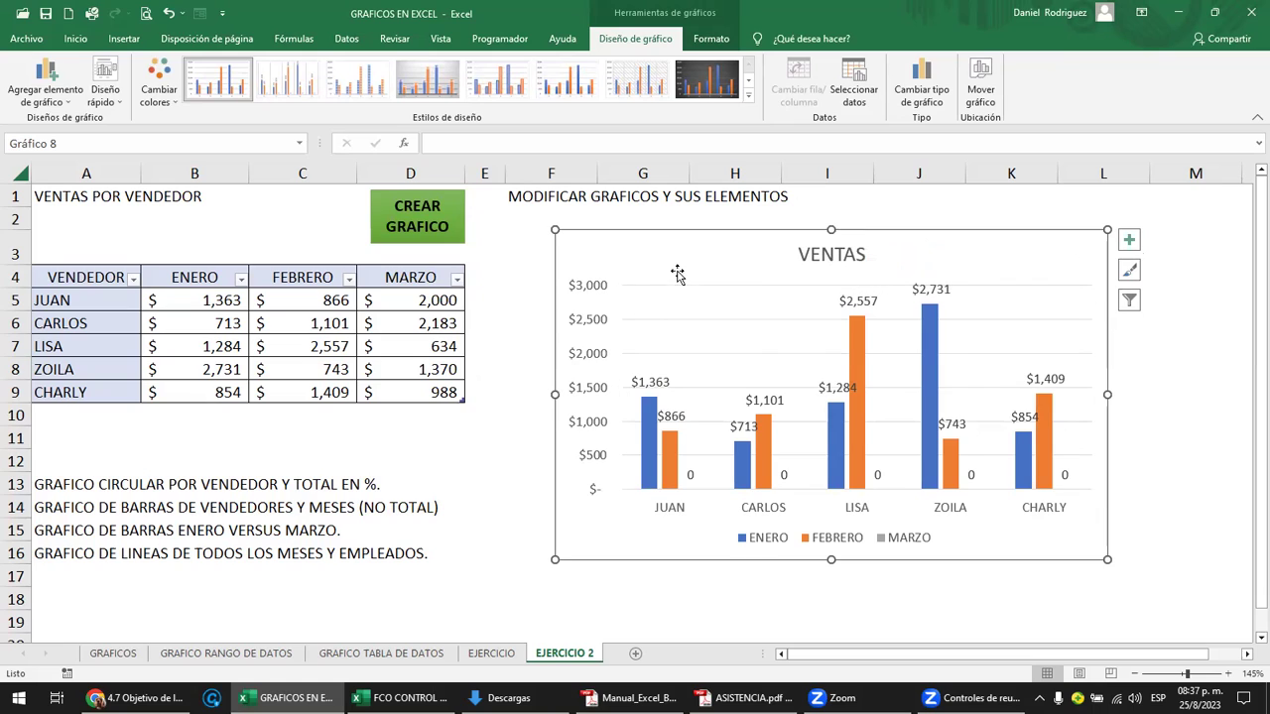
pyautogui.click(727, 307)
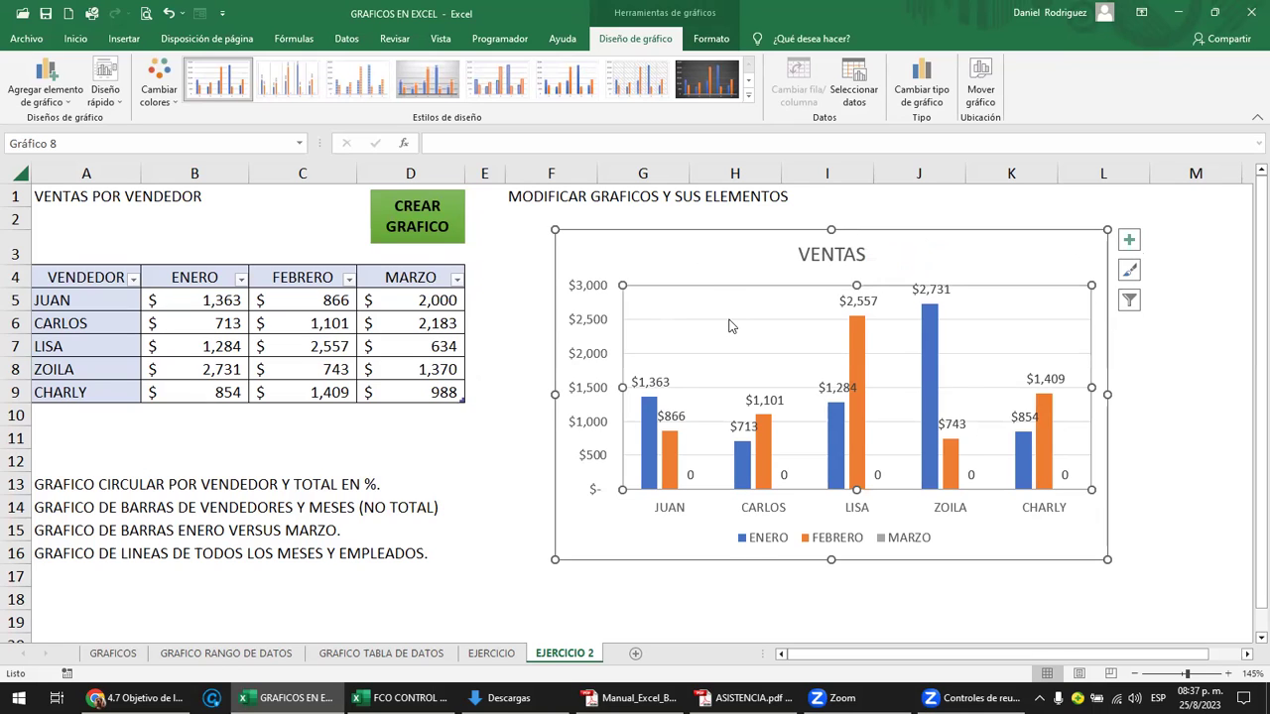
pyautogui.click(728, 320)
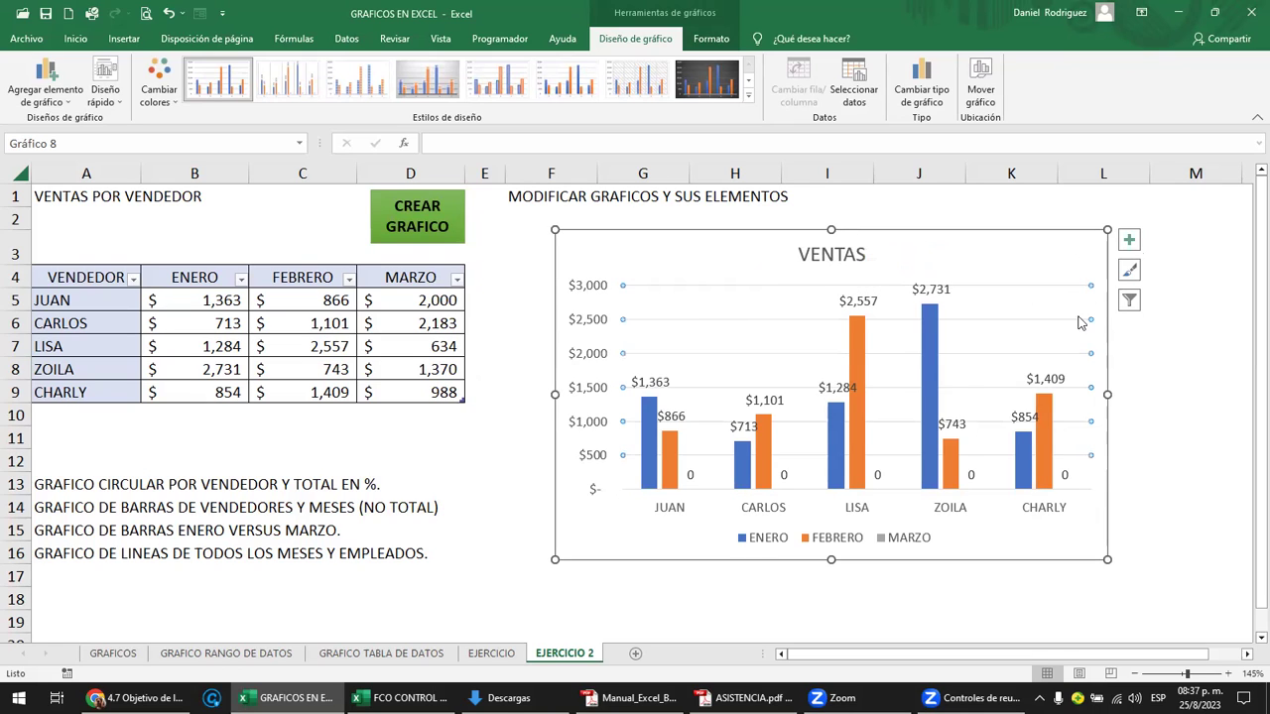
pyautogui.press('Delete')
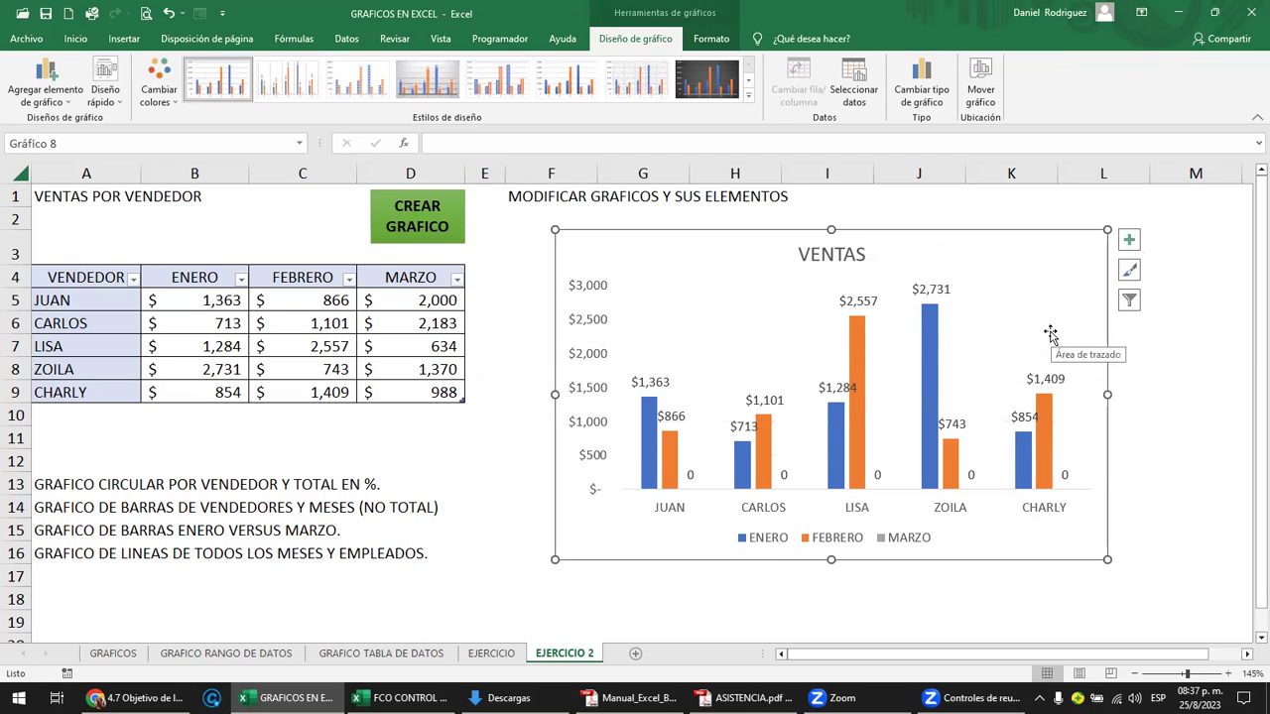
# - Undo the gridline deletion with Ctrl+Z to bring the gridlines back
pyautogui.click(666, 458)
pyautogui.click(1148, 443)
pyautogui.hotkey('ctrl', 'z')
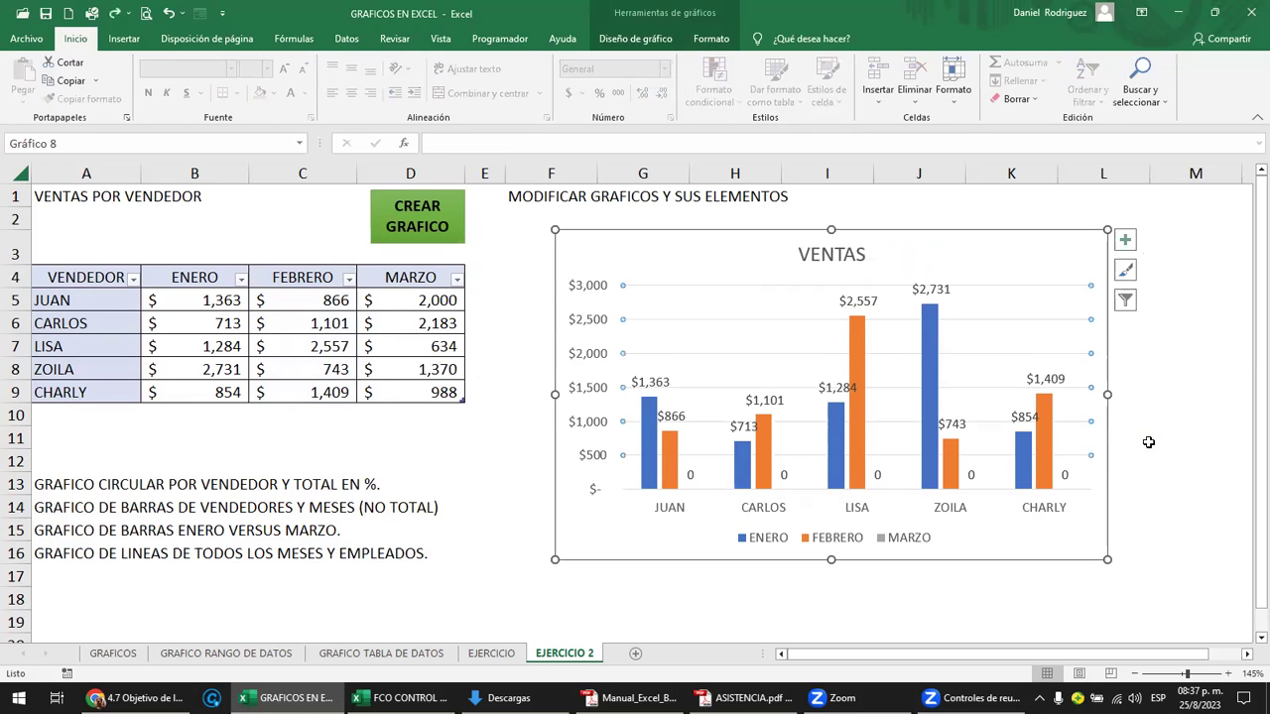
# - Append 'co' to the chart title so it reads VENTASco, then reselect the chart
pyautogui.hotkey('ctrl', 'z')
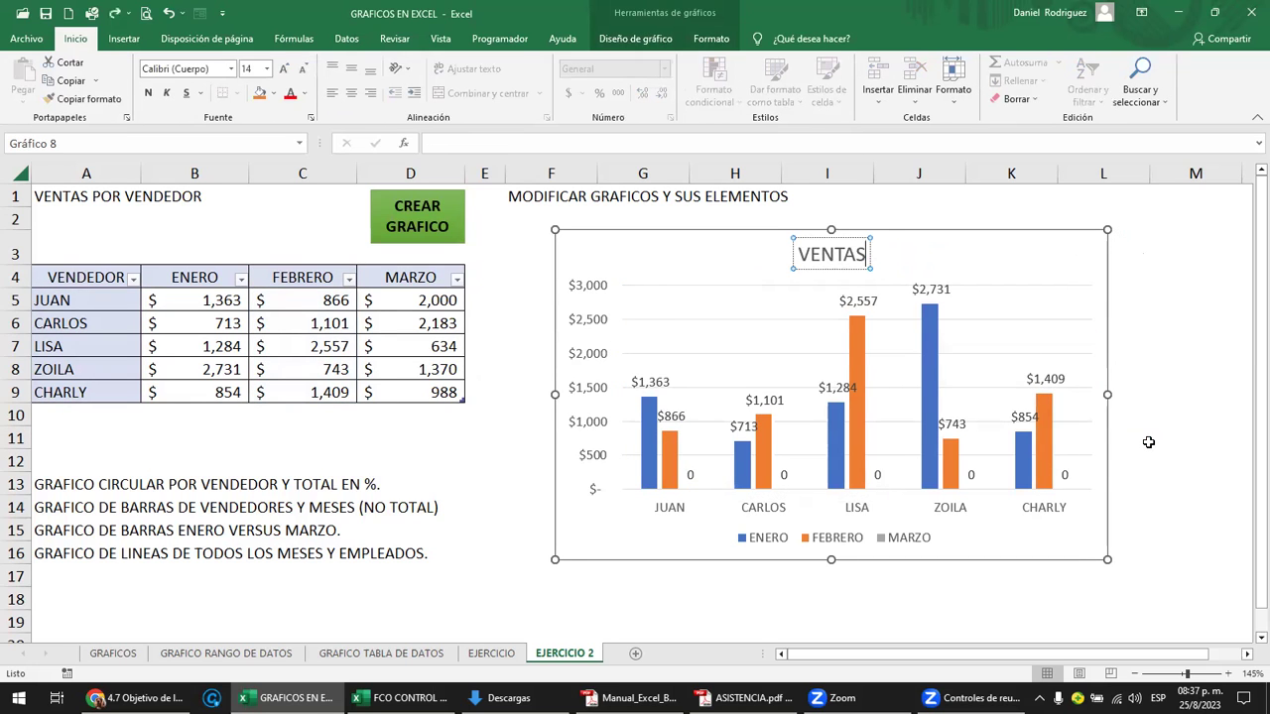
pyautogui.write('co')
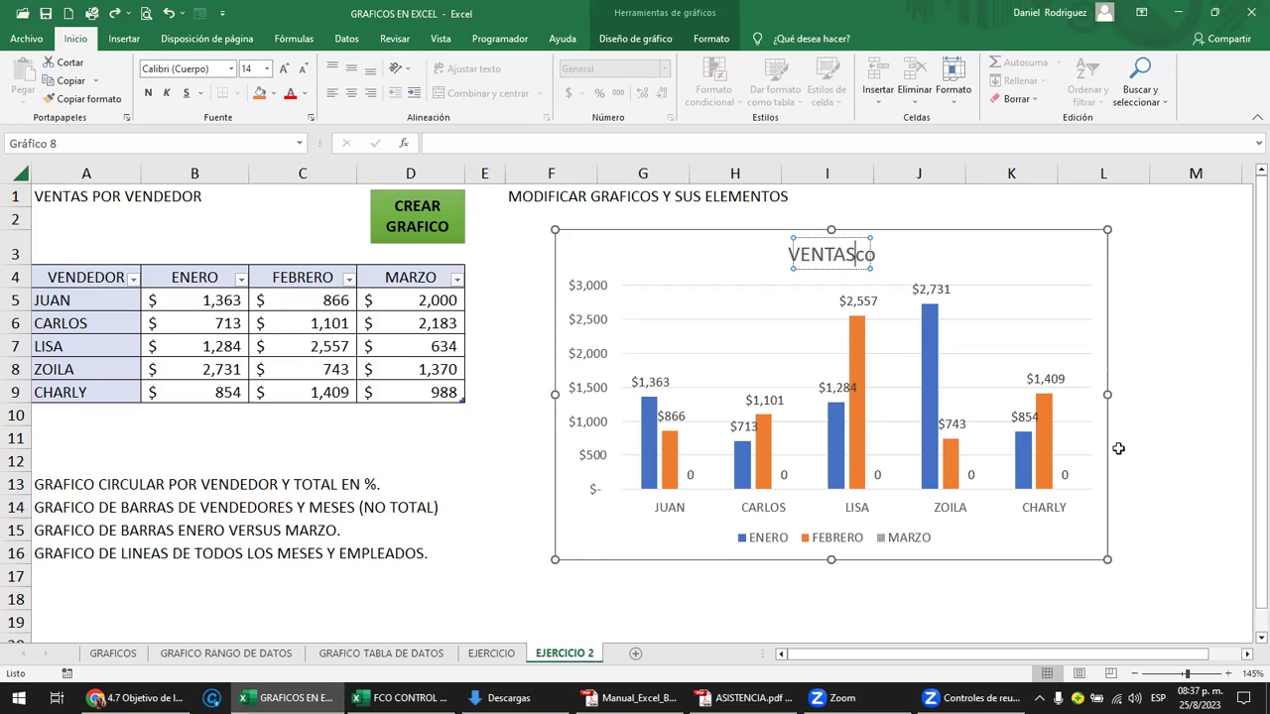
pyautogui.click(456, 465)
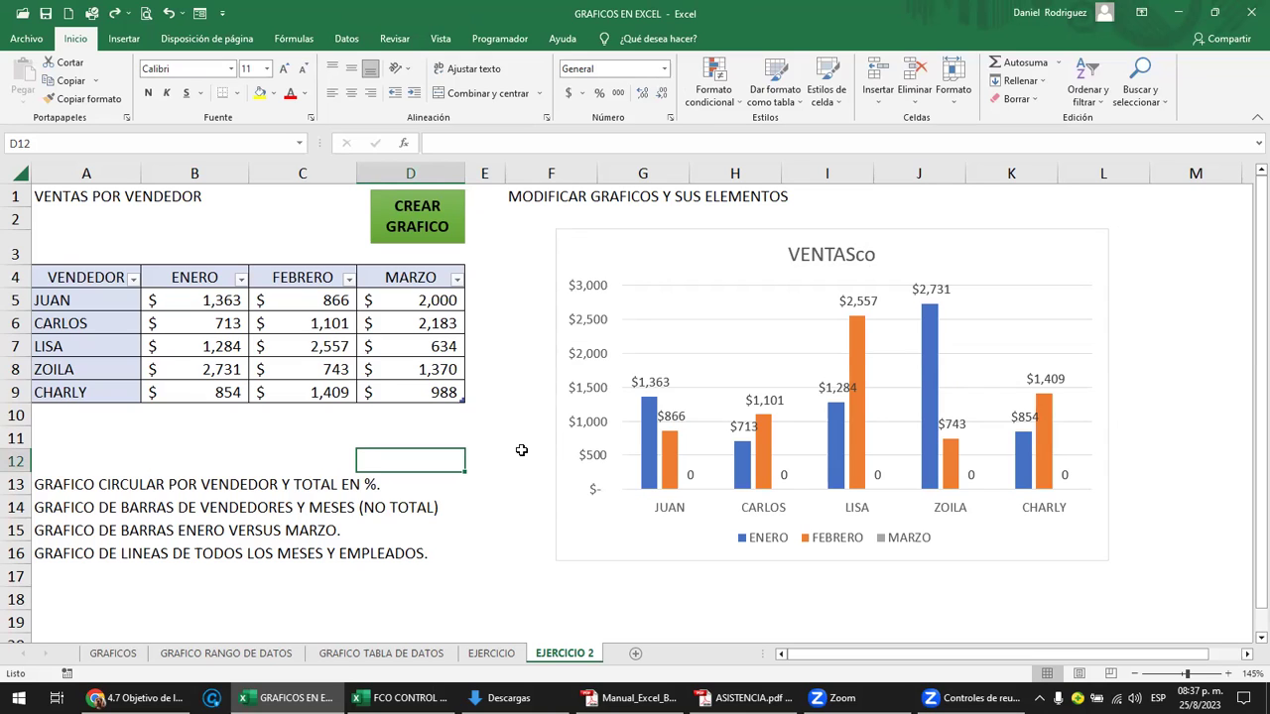
pyautogui.click(630, 252)
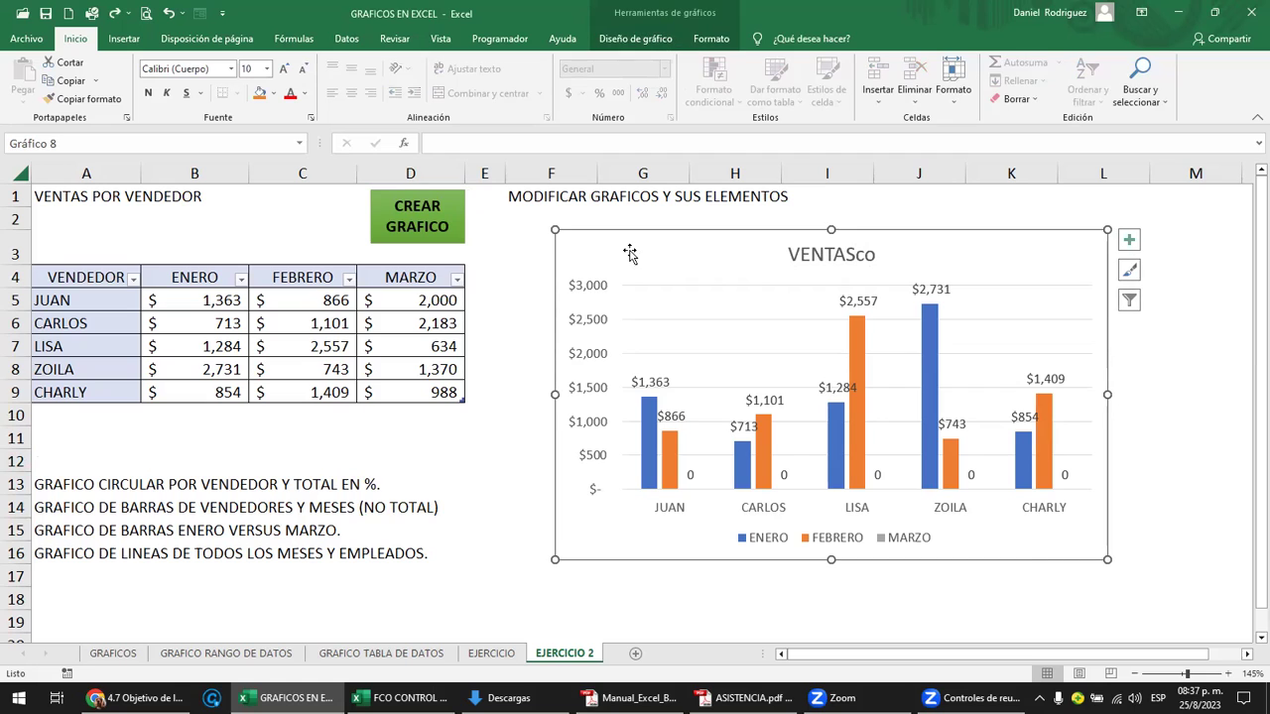
pyautogui.click(640, 40)
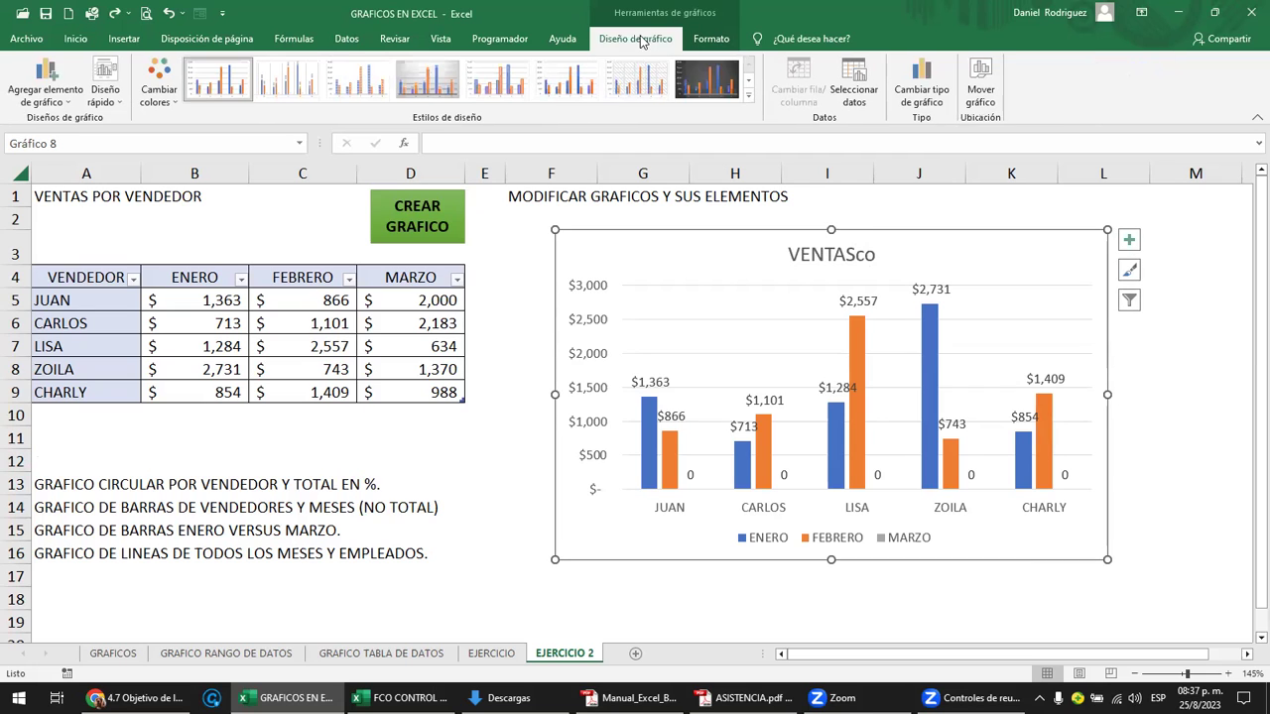
pyautogui.click(851, 94)
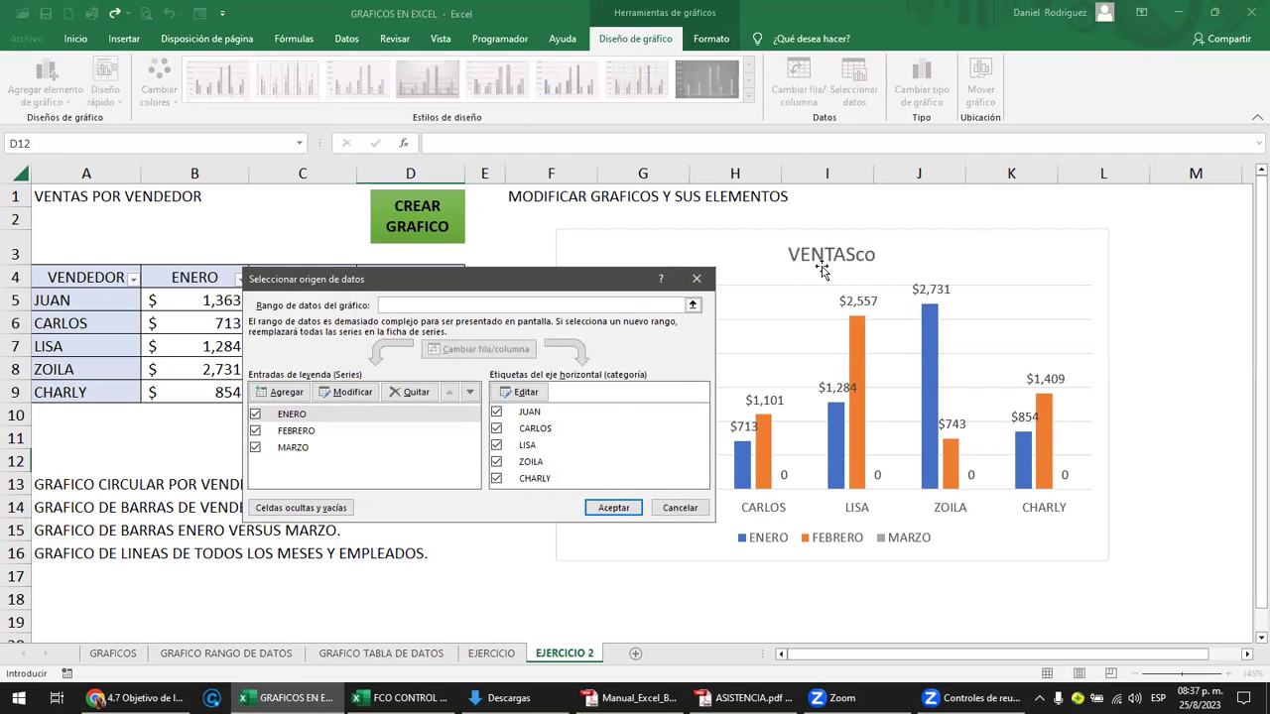
pyautogui.click(696, 277)
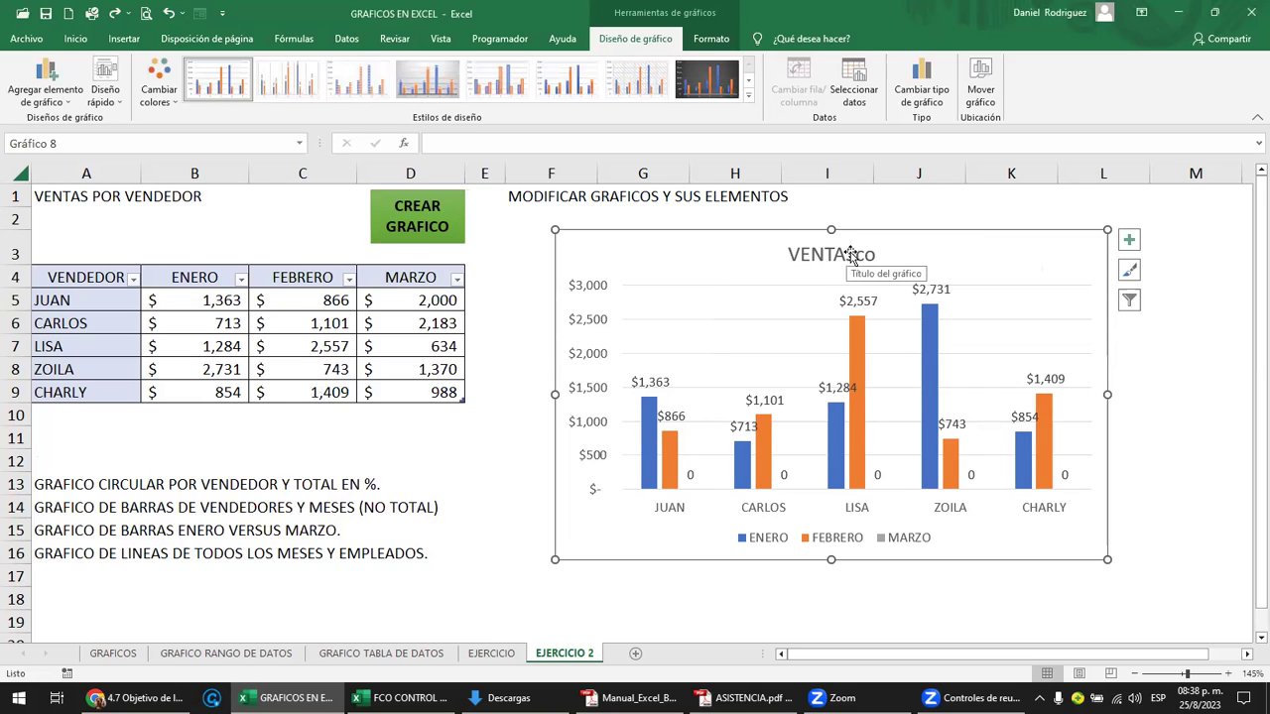
pyautogui.click(1188, 416)
pyautogui.click(1011, 256)
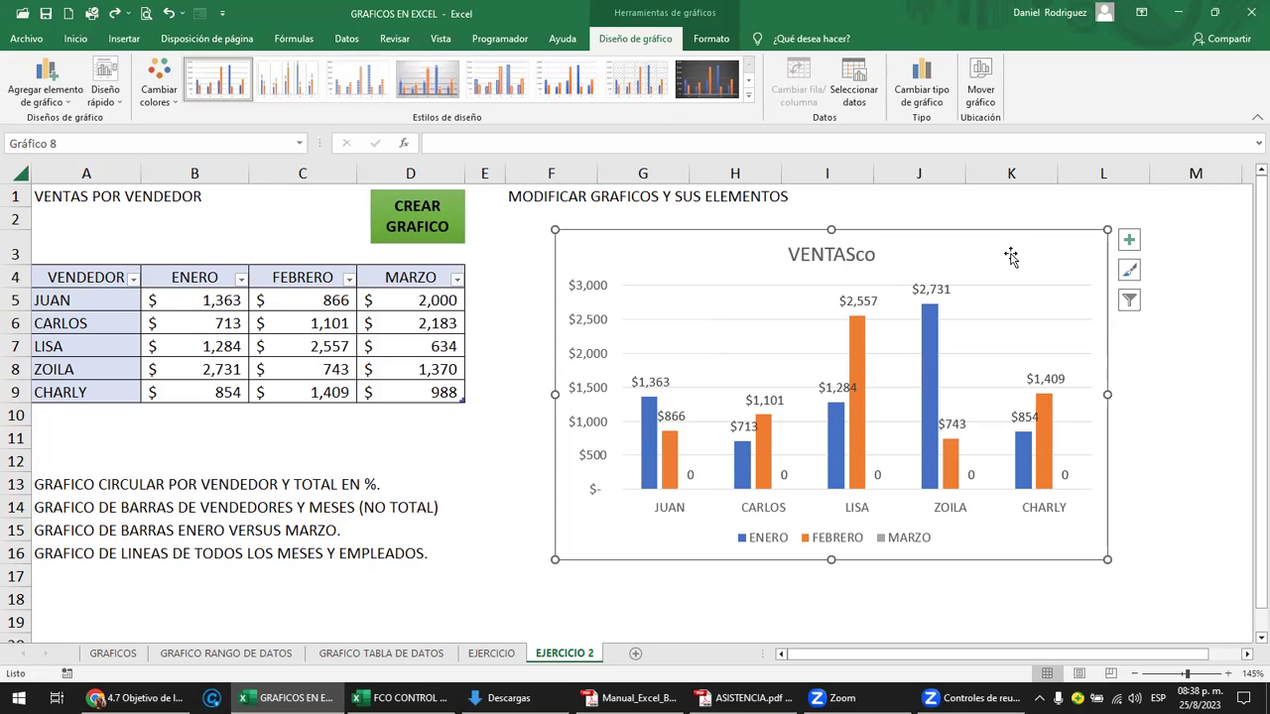
# - Change the chart title from VENTASco to VENTAS 2023
pyautogui.click(845, 258)
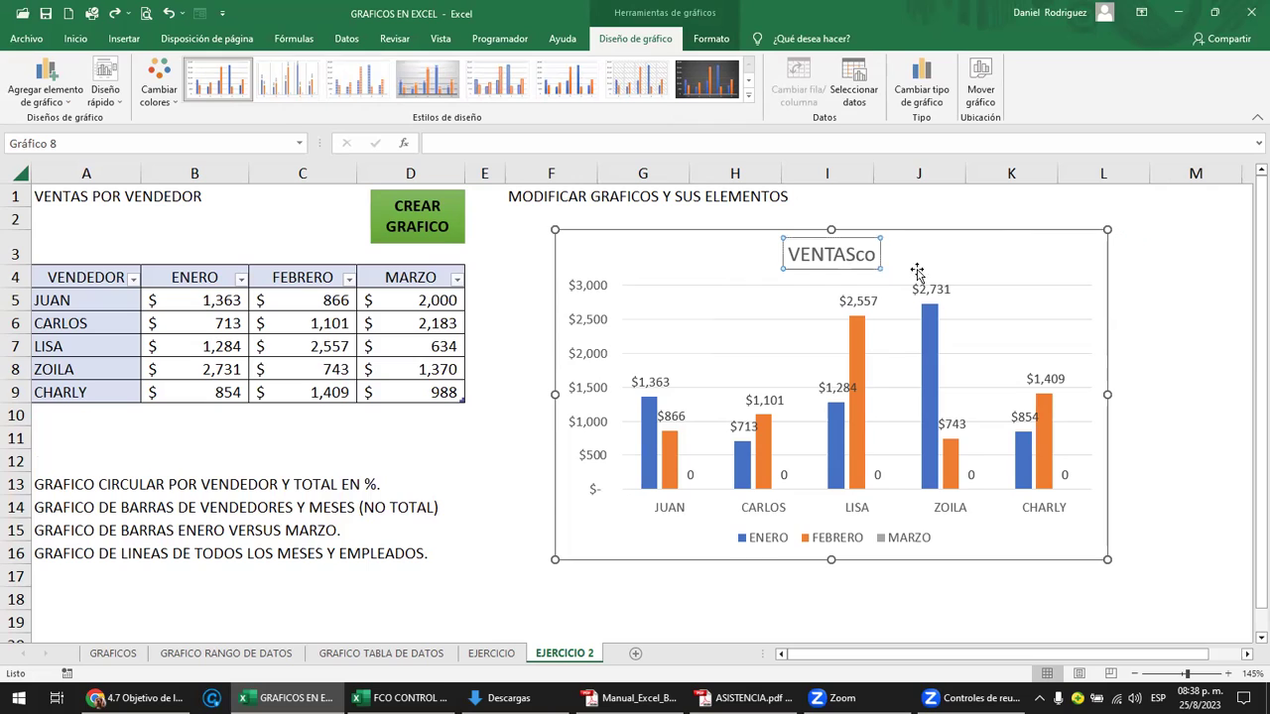
pyautogui.press('BackSpace')
pyautogui.press('BackSpace')
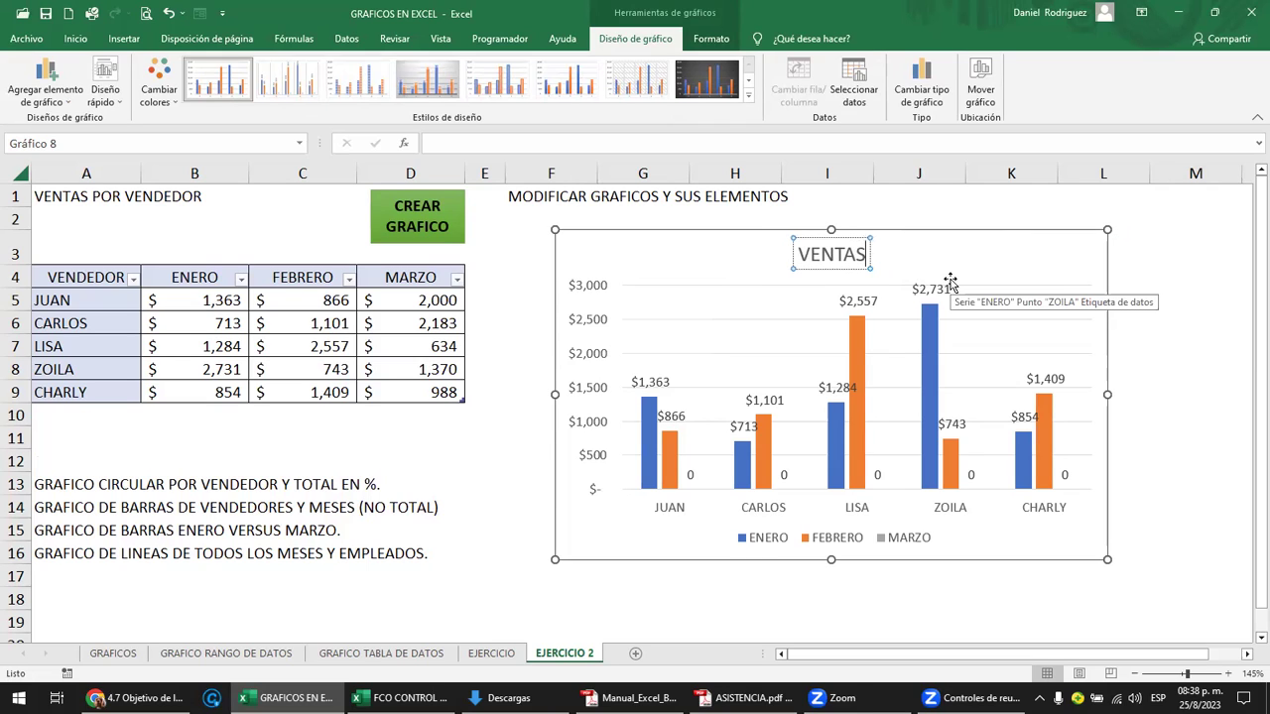
pyautogui.write(' 2023')
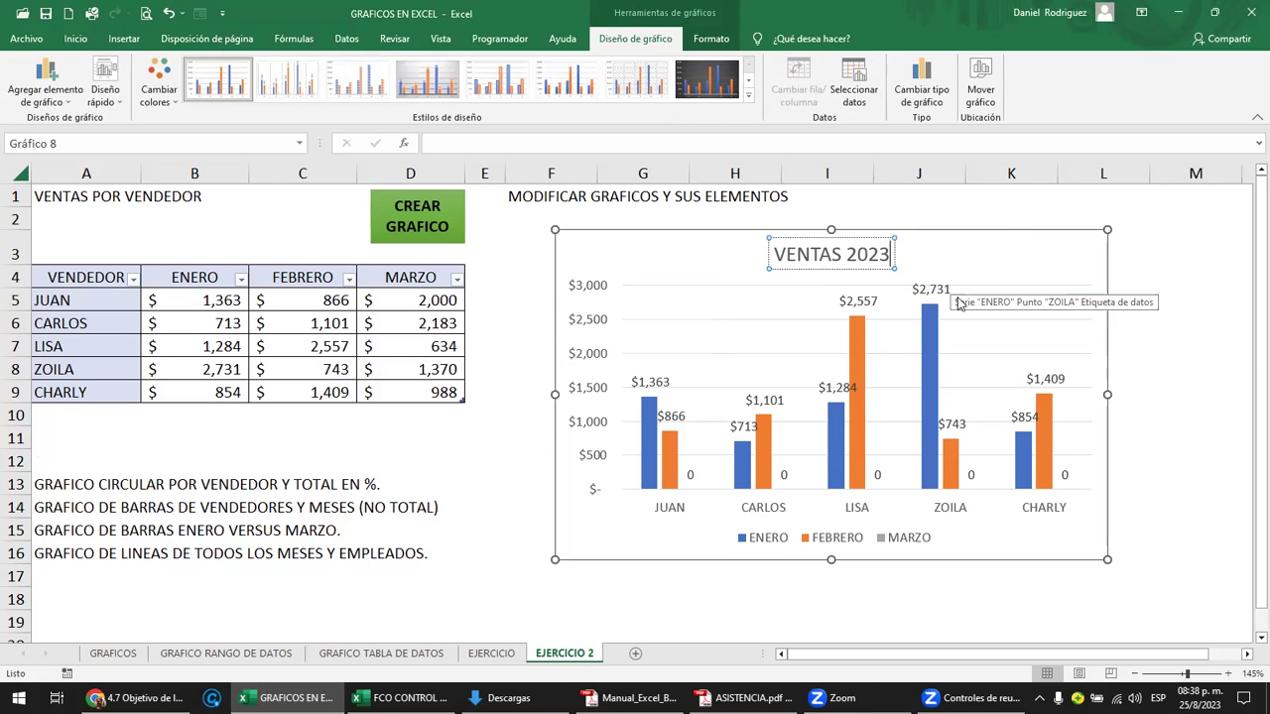
pyautogui.click(1162, 375)
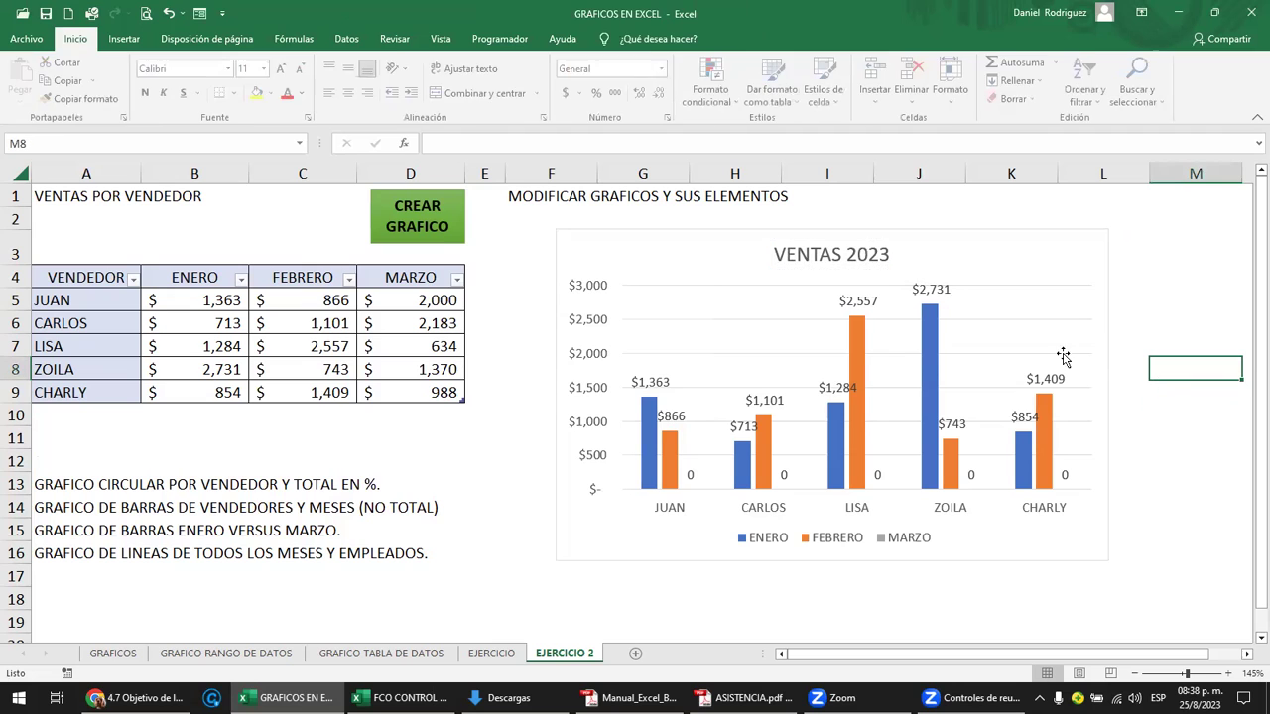
pyautogui.click(646, 244)
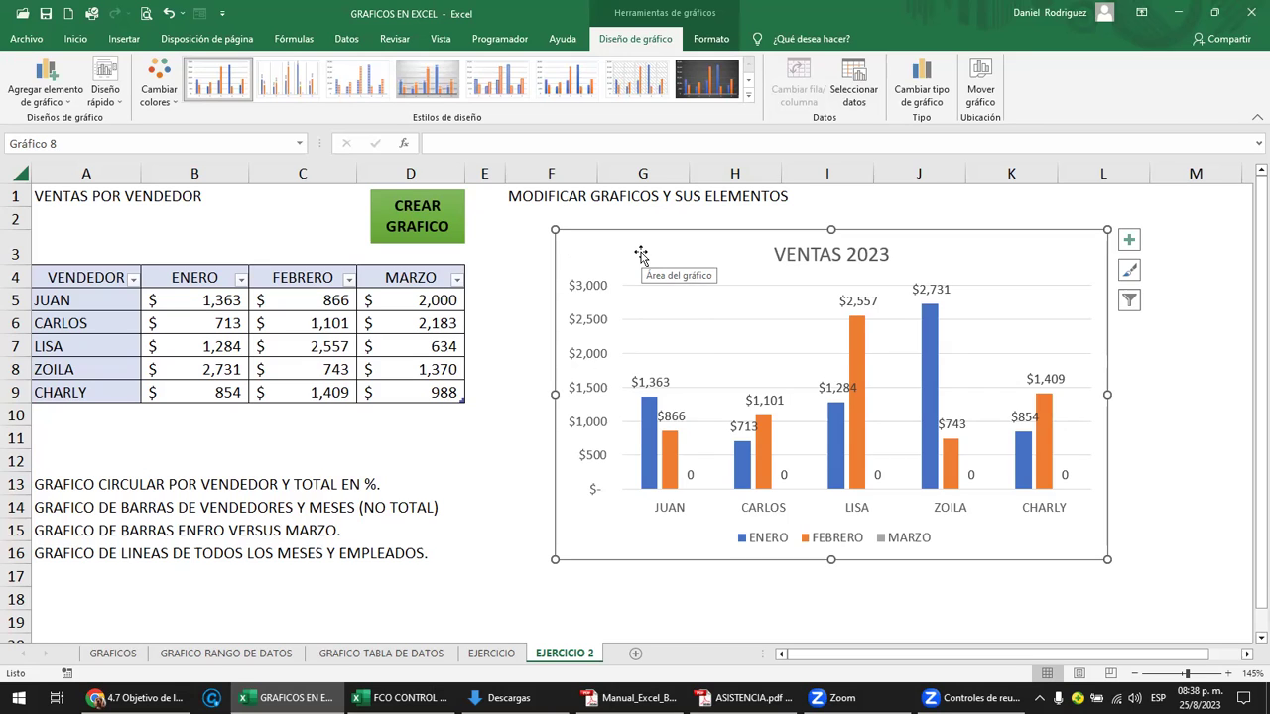
pyautogui.click(88, 275)
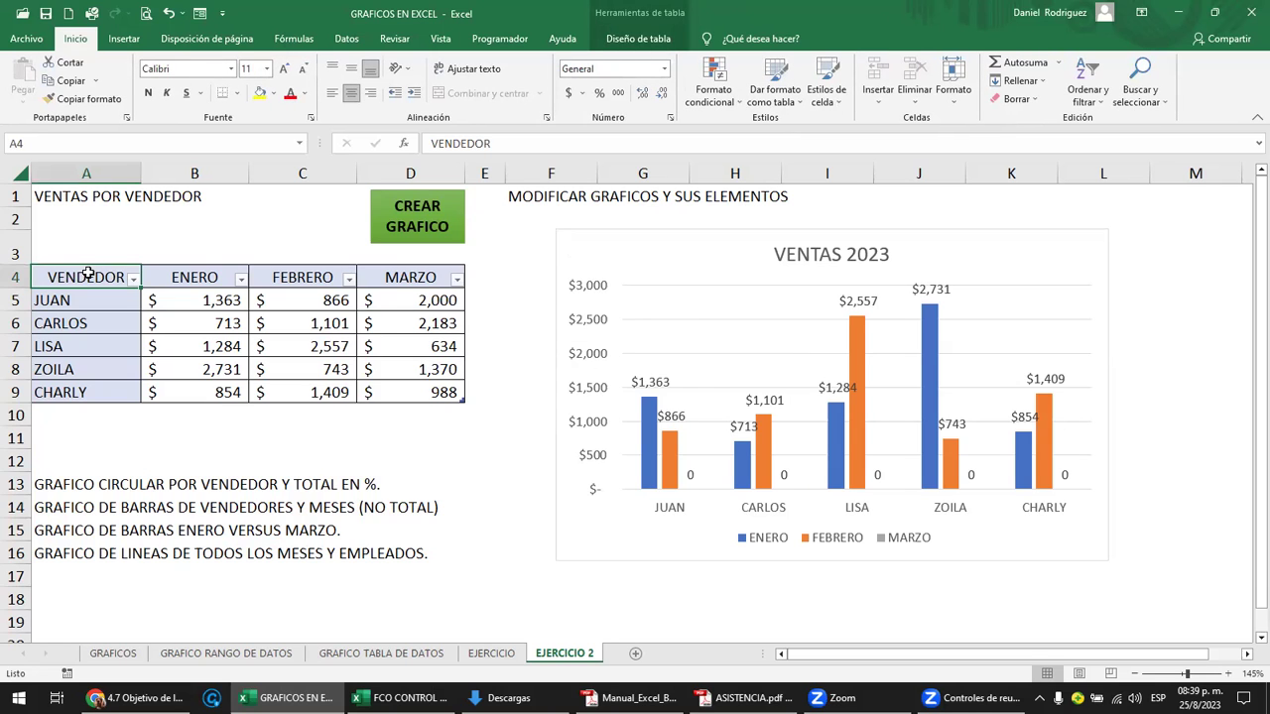
pyautogui.moveTo(88, 277); pyautogui.dragTo(407, 395)
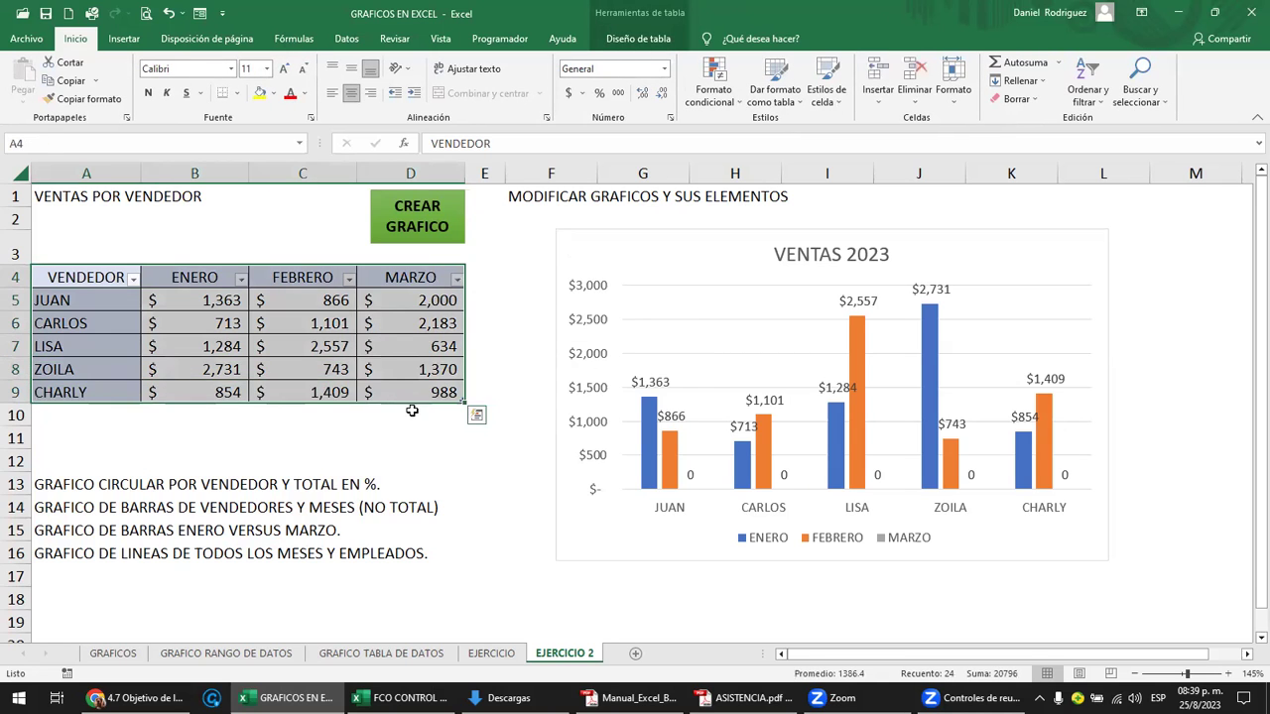
pyautogui.click(412, 413)
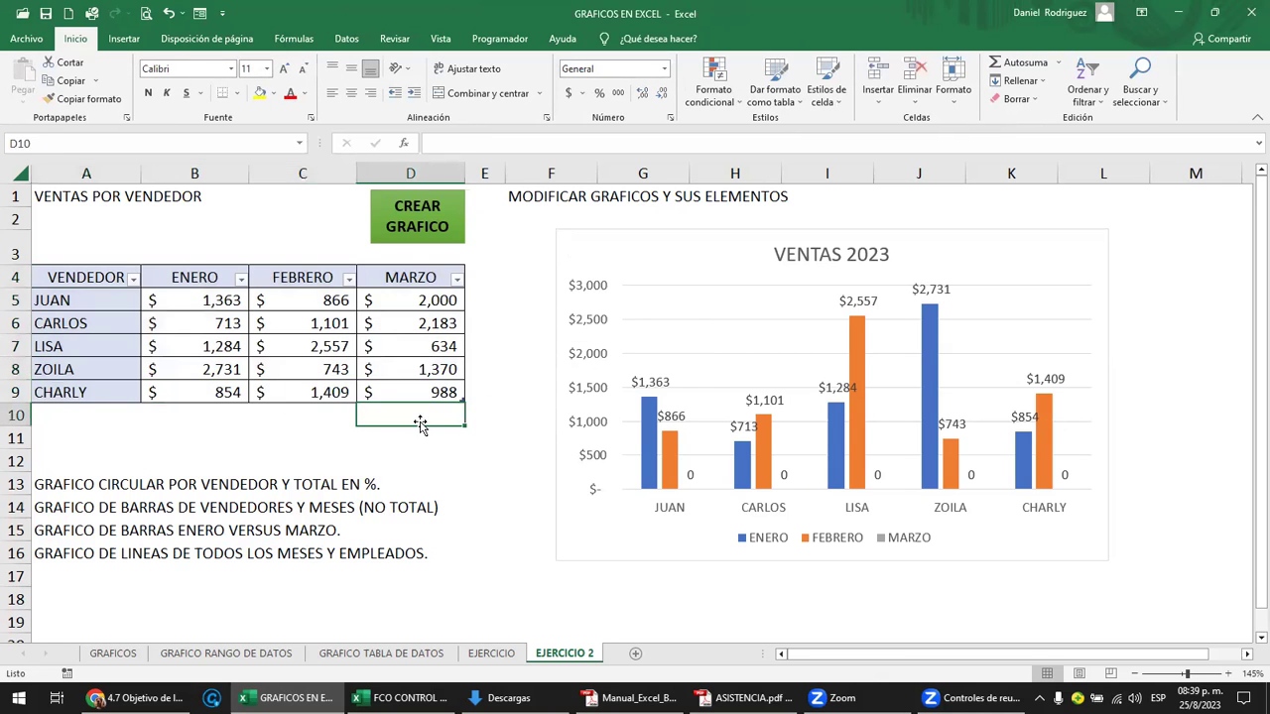
pyautogui.click(660, 247)
pyautogui.click(520, 273)
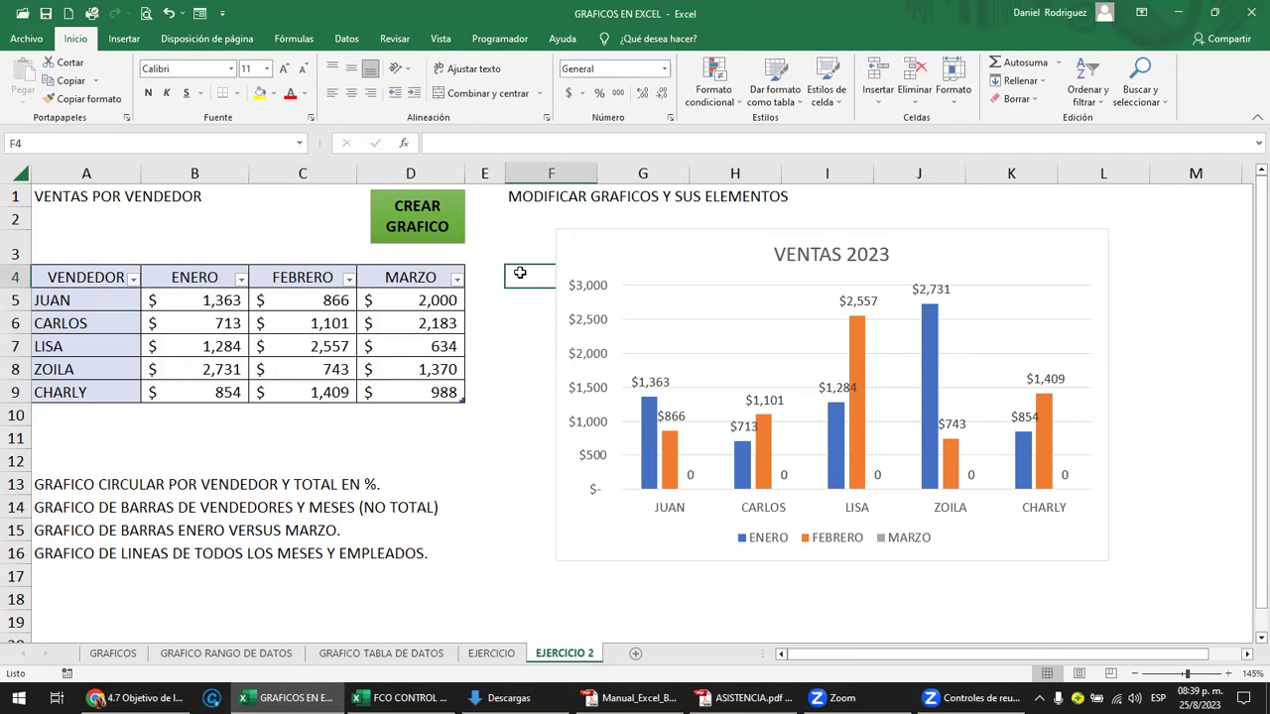
pyautogui.press('alt')
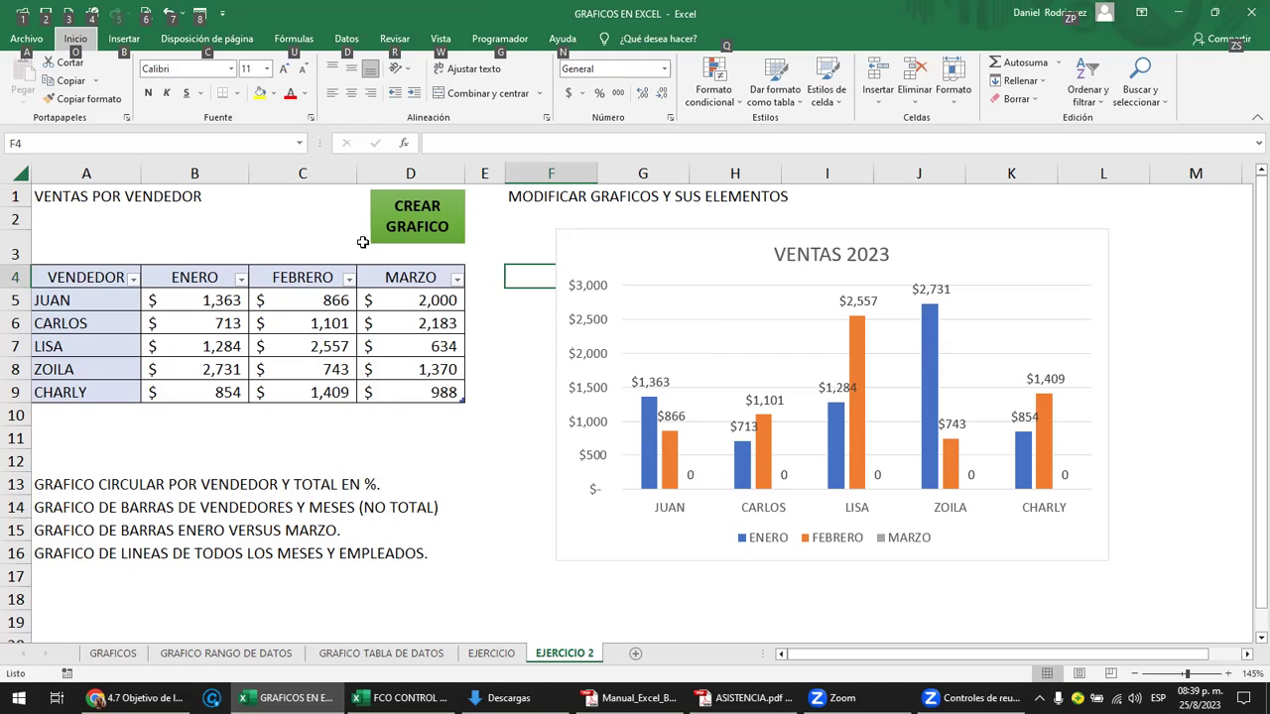
# - Open the Change Chart Type dialog for the VENTAS 2023 chart via the Alt, B, L, S KeyTips
pyautogui.press('b')
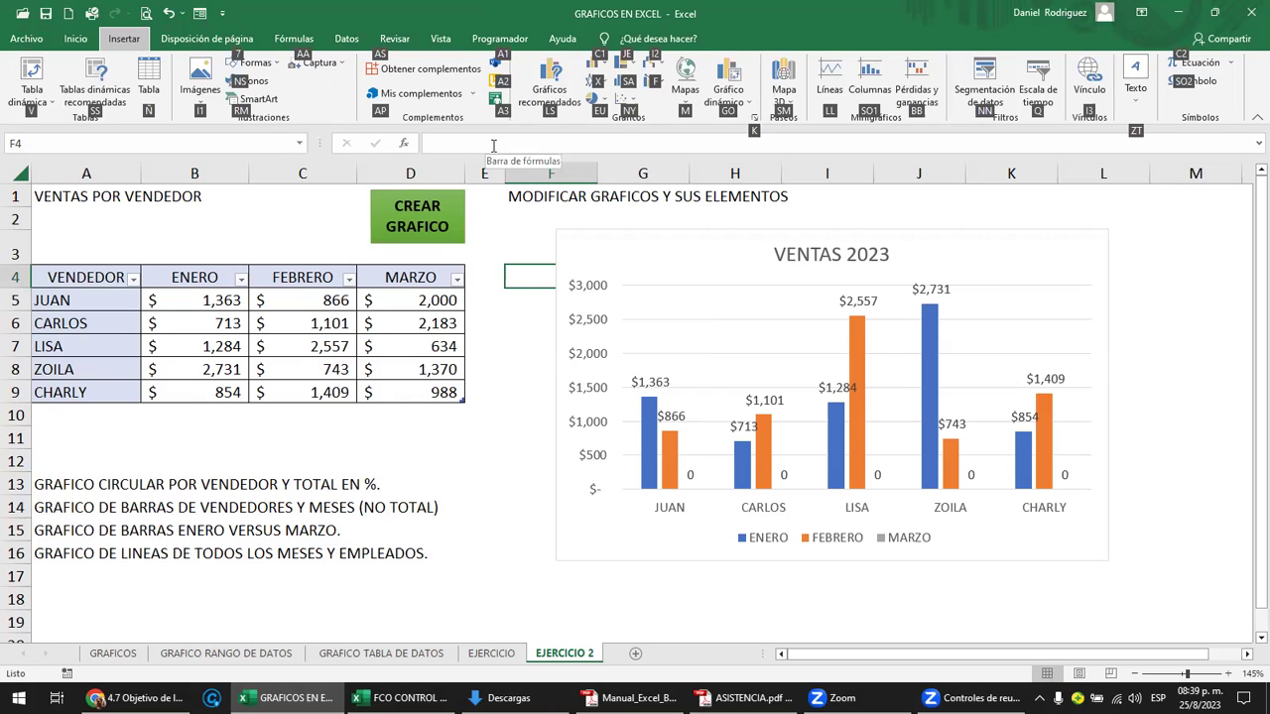
pyautogui.click(526, 238)
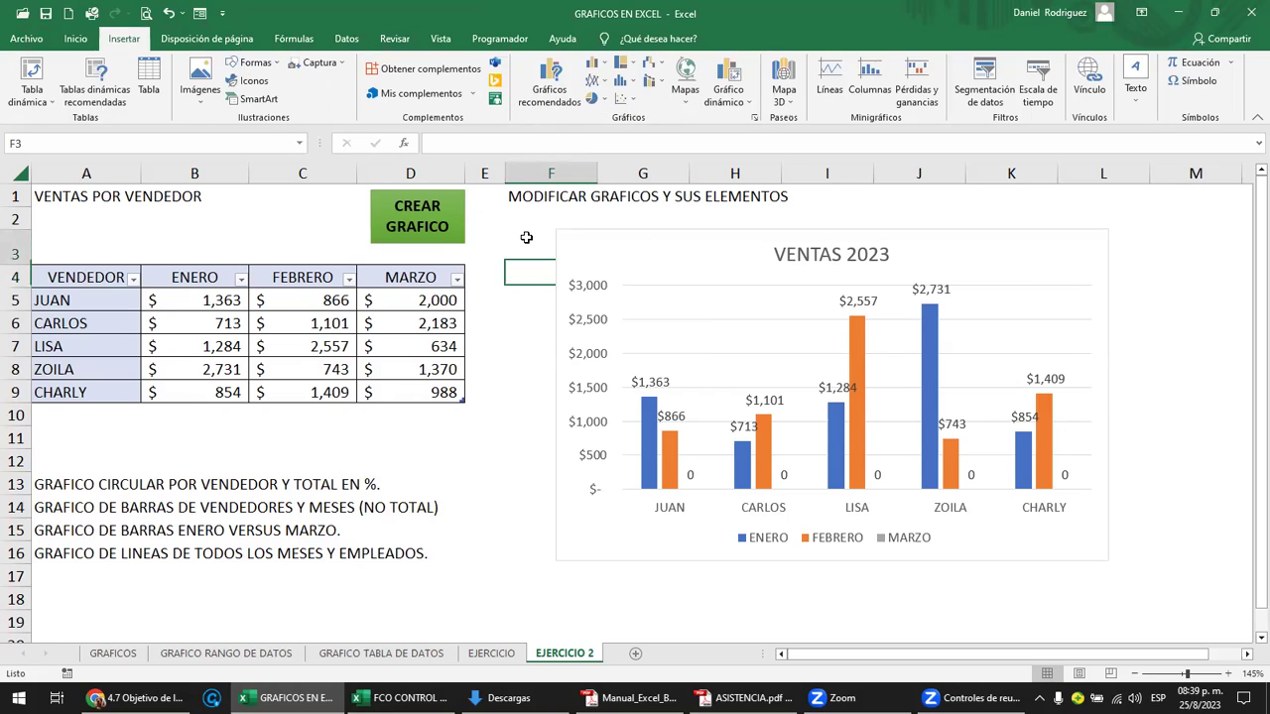
pyautogui.click(496, 282)
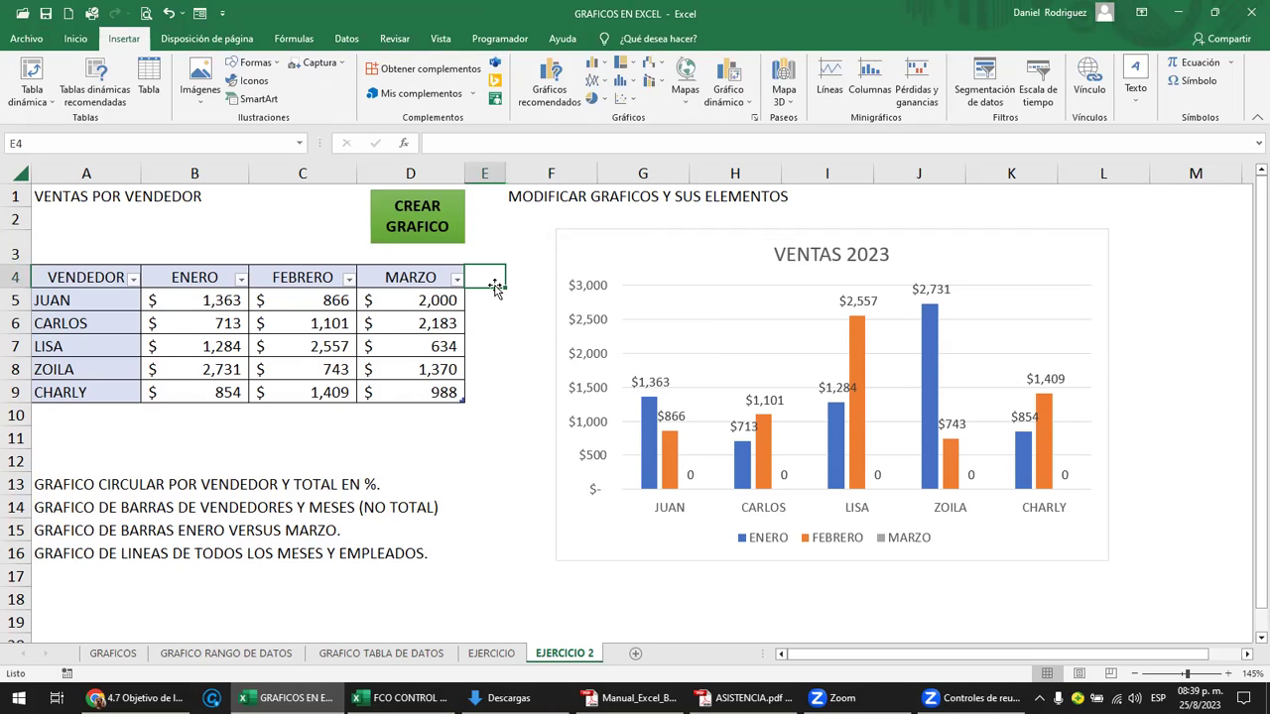
pyautogui.click(562, 246)
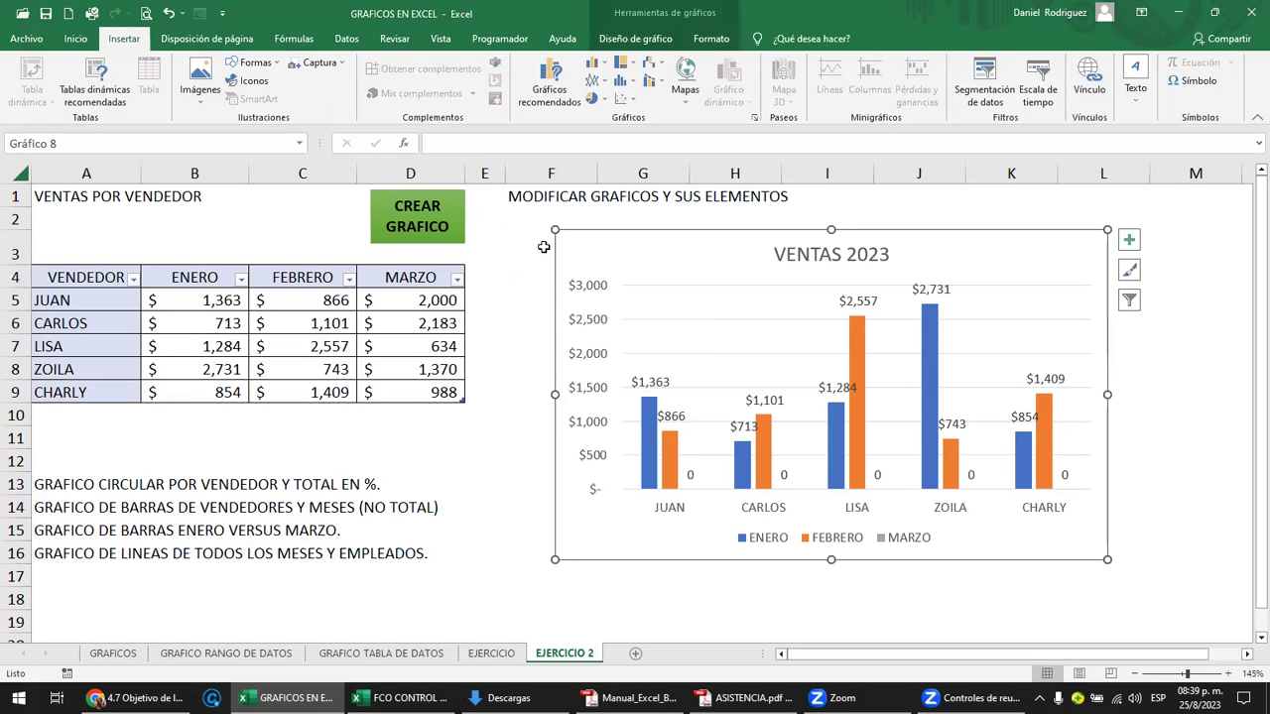
pyautogui.press('alt')
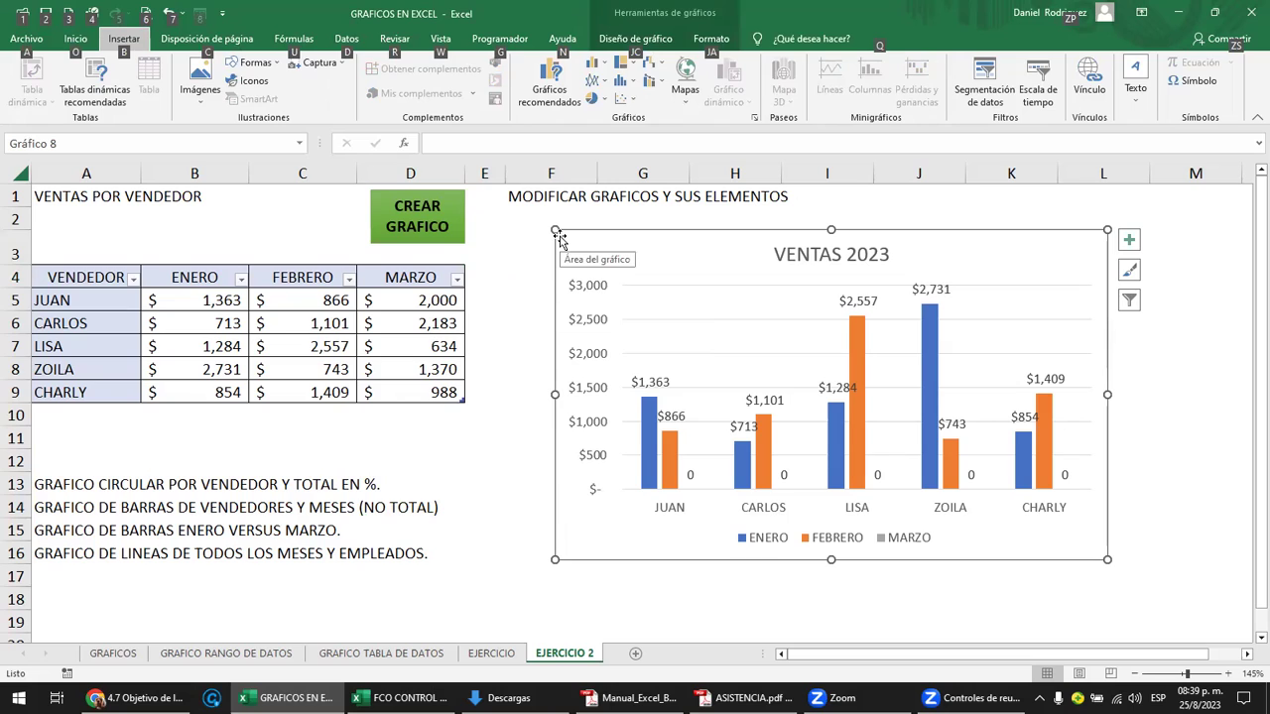
pyautogui.press('b')
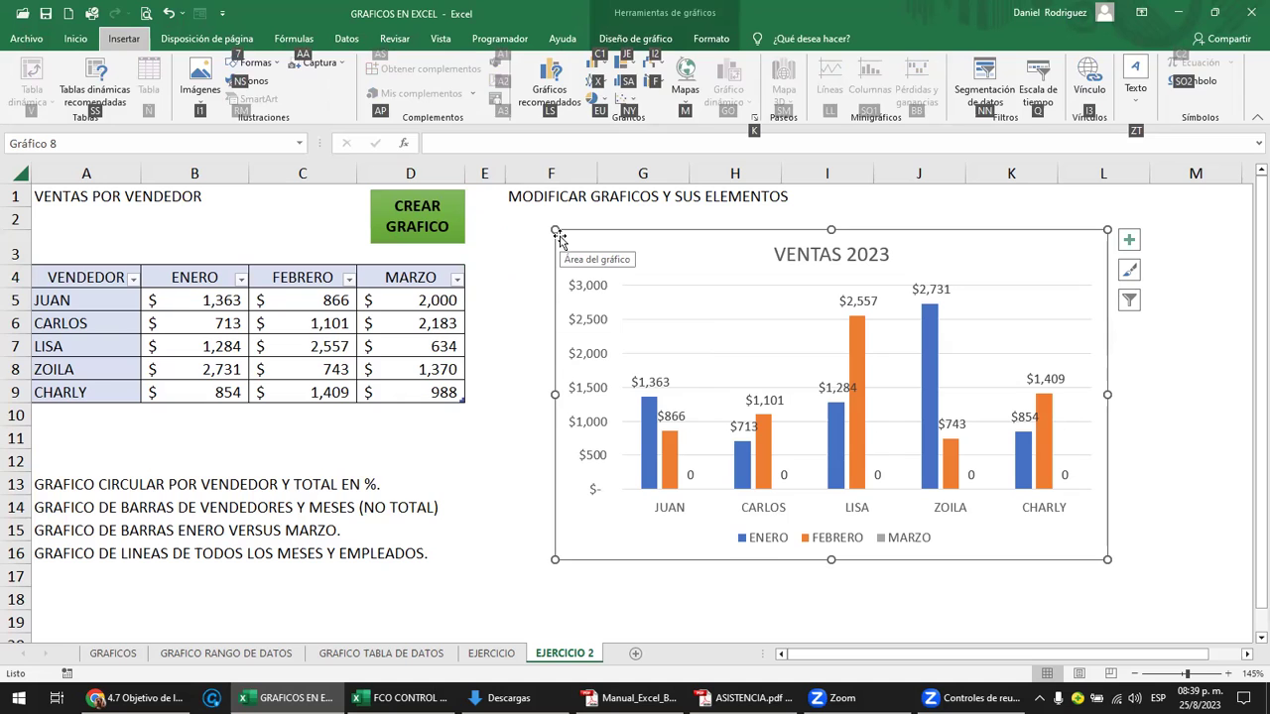
pyautogui.press('l')
pyautogui.press('s')
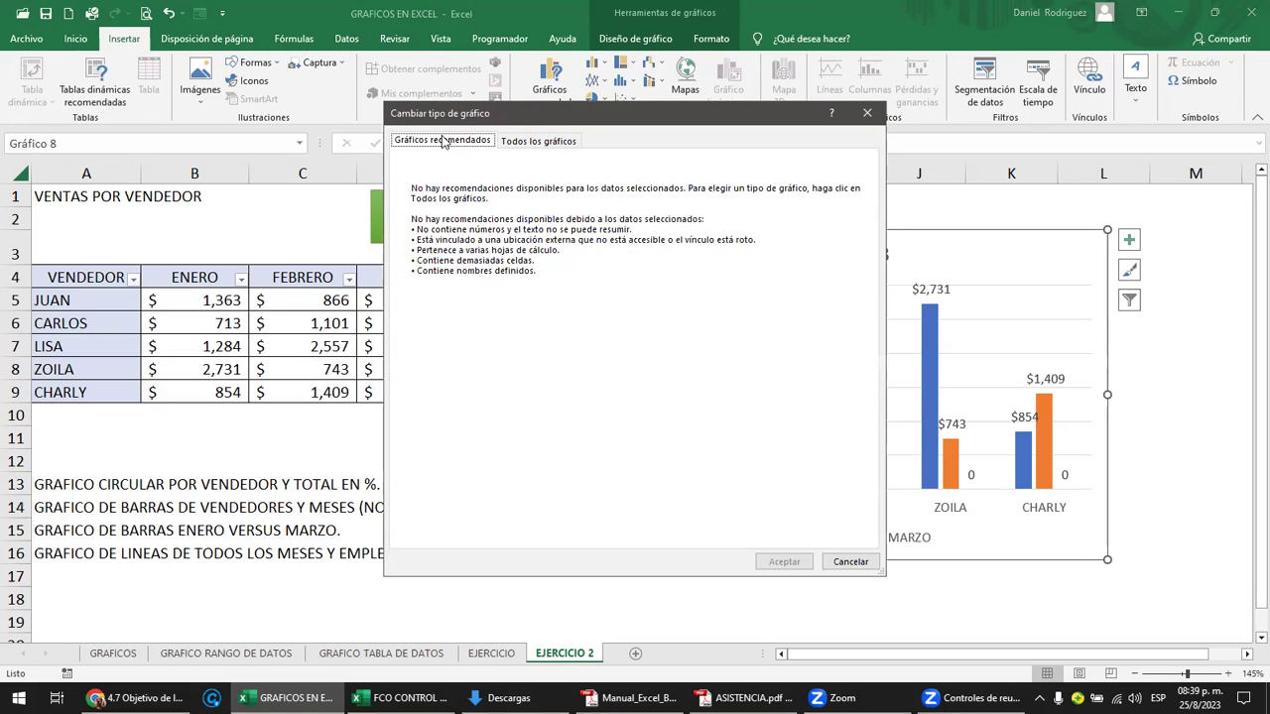
# - Cancel the chart-type dialog and open Select Data for the VENTAS 2023 chart, moving it aside
pyautogui.click(867, 112)
pyautogui.click(1166, 438)
pyautogui.click(927, 259)
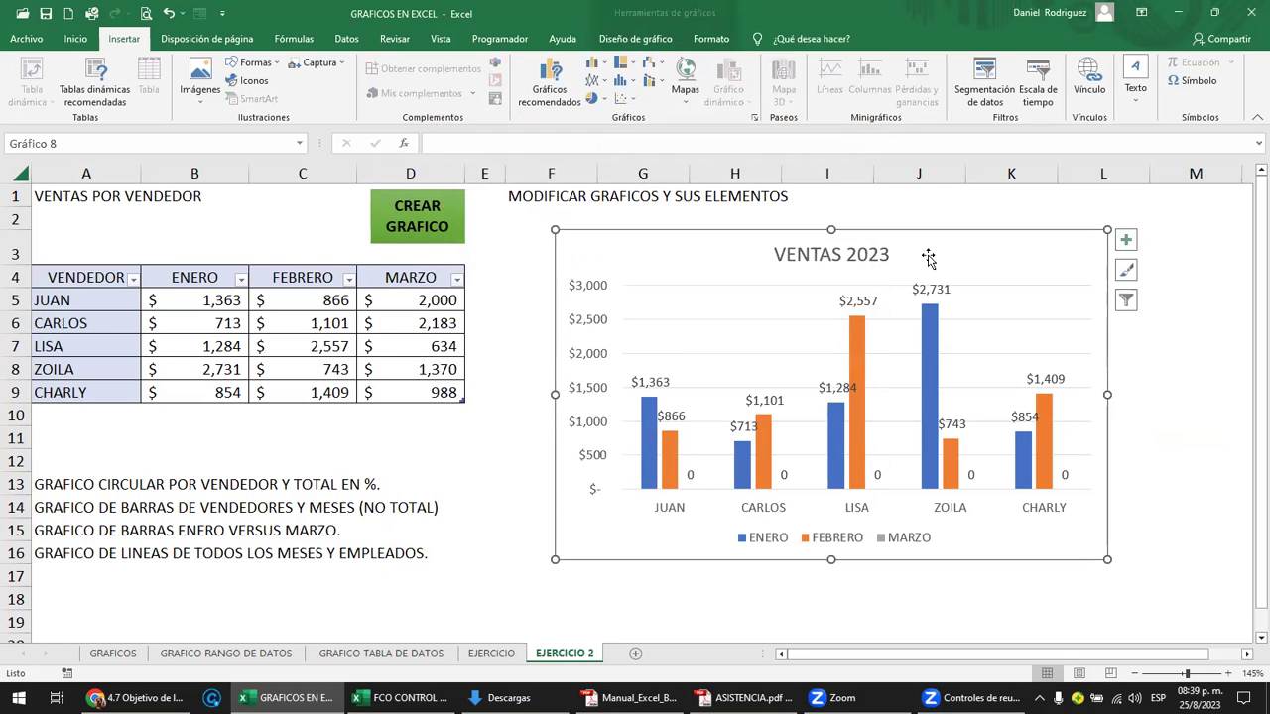
pyautogui.click(636, 40)
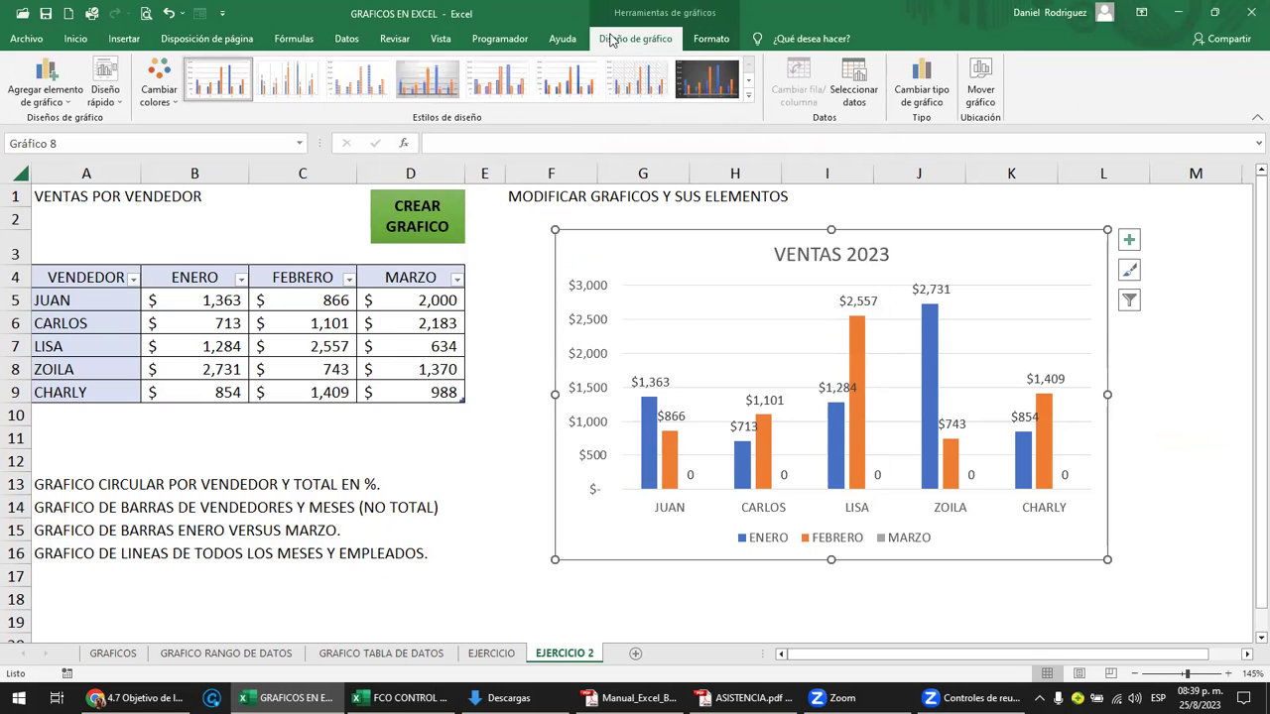
pyautogui.click(853, 82)
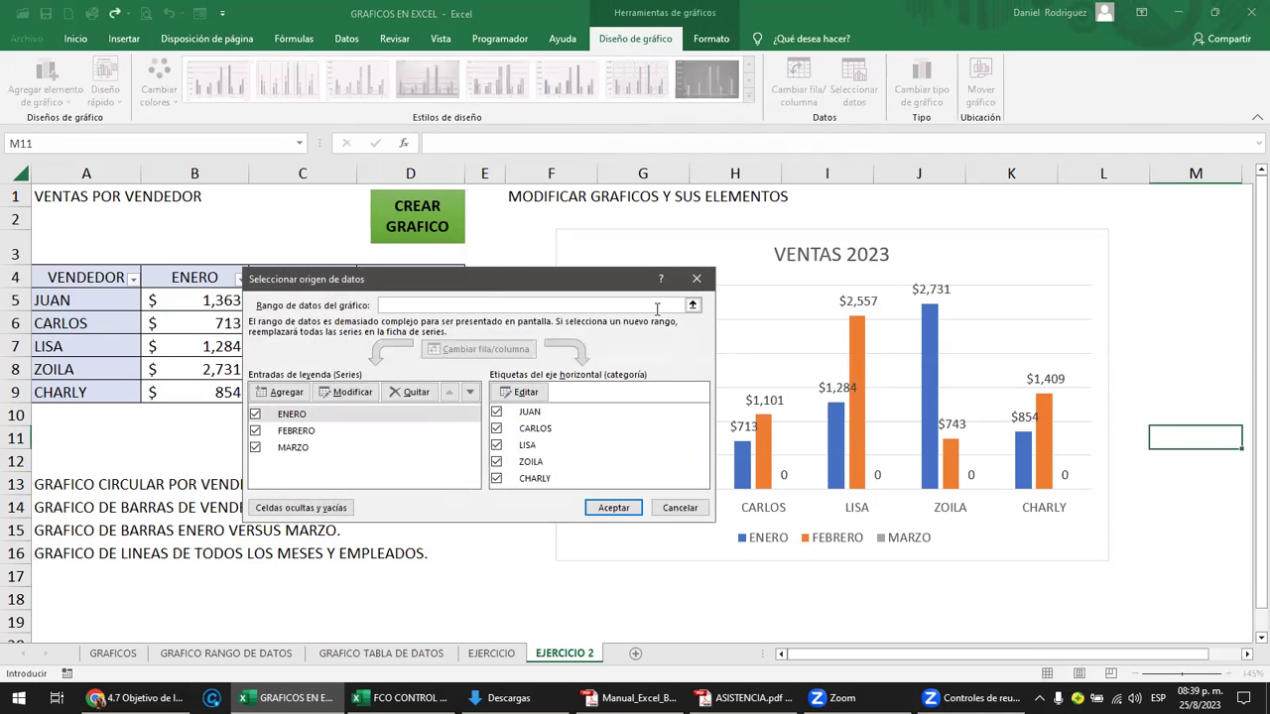
pyautogui.moveTo(482, 281); pyautogui.dragTo(563, 196)
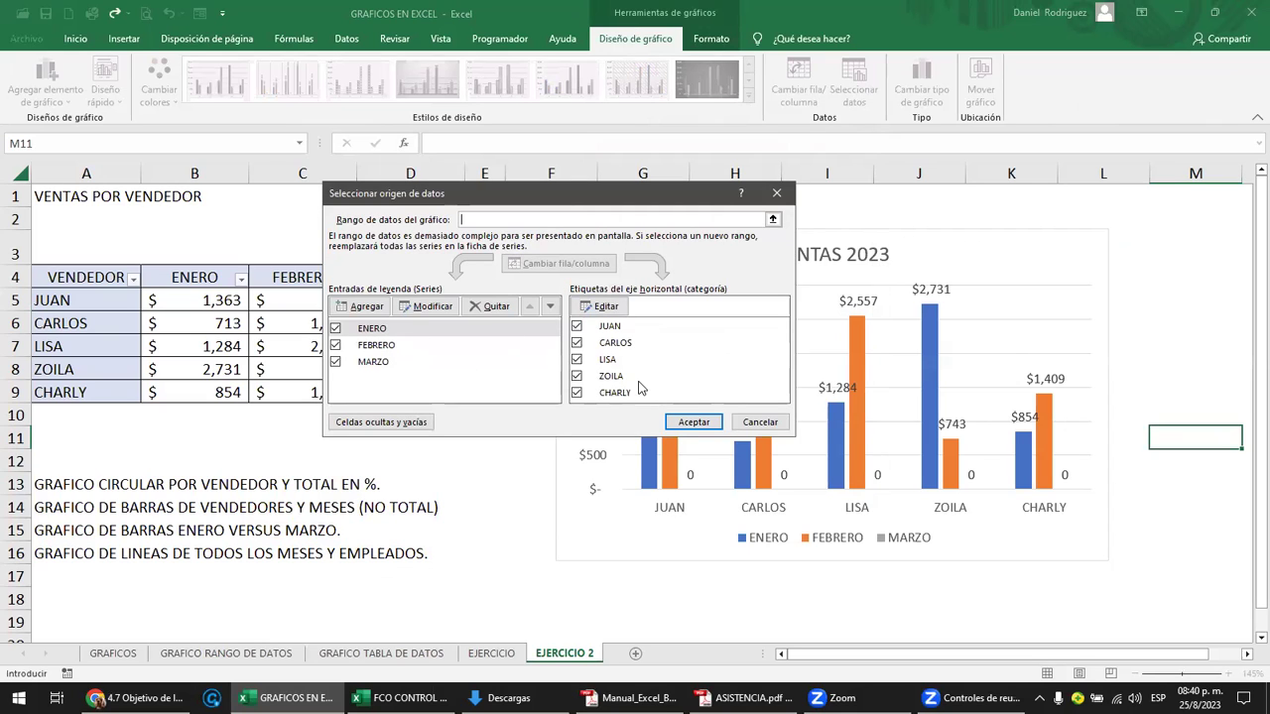
# - Close Select Data, insert a trial chart of A4:A9 and C4:C9 with Alt+F1, then remove it
pyautogui.click(771, 191)
pyautogui.click(264, 344)
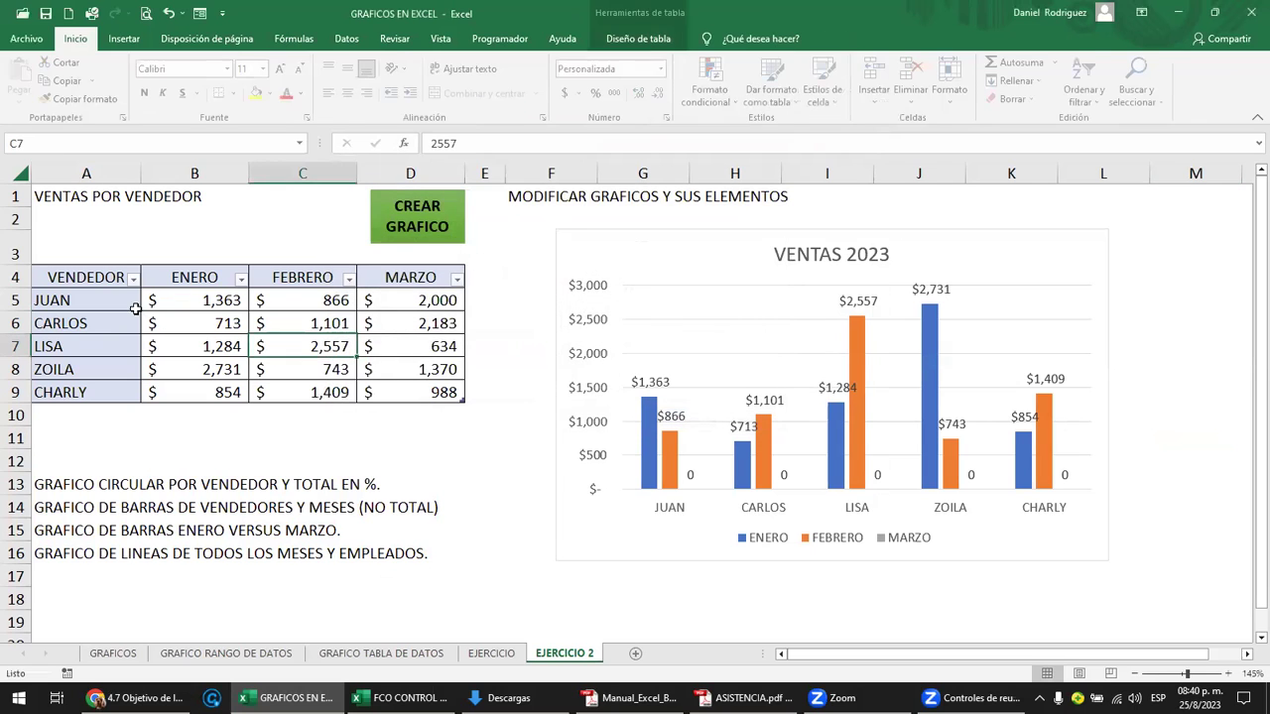
pyautogui.moveTo(105, 283); pyautogui.dragTo(105, 392)
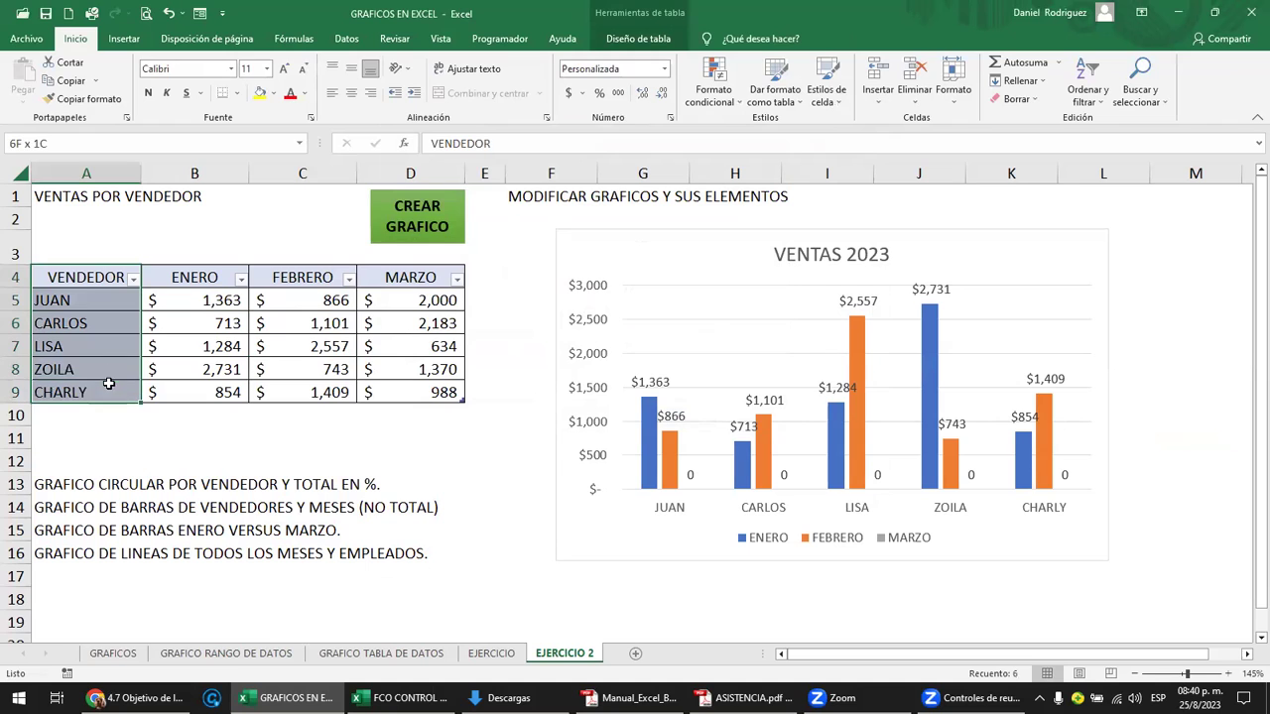
pyautogui.keyDown('ctrl'); pyautogui.moveTo(311, 286); pyautogui.dragTo(327, 394); pyautogui.keyUp('ctrl')
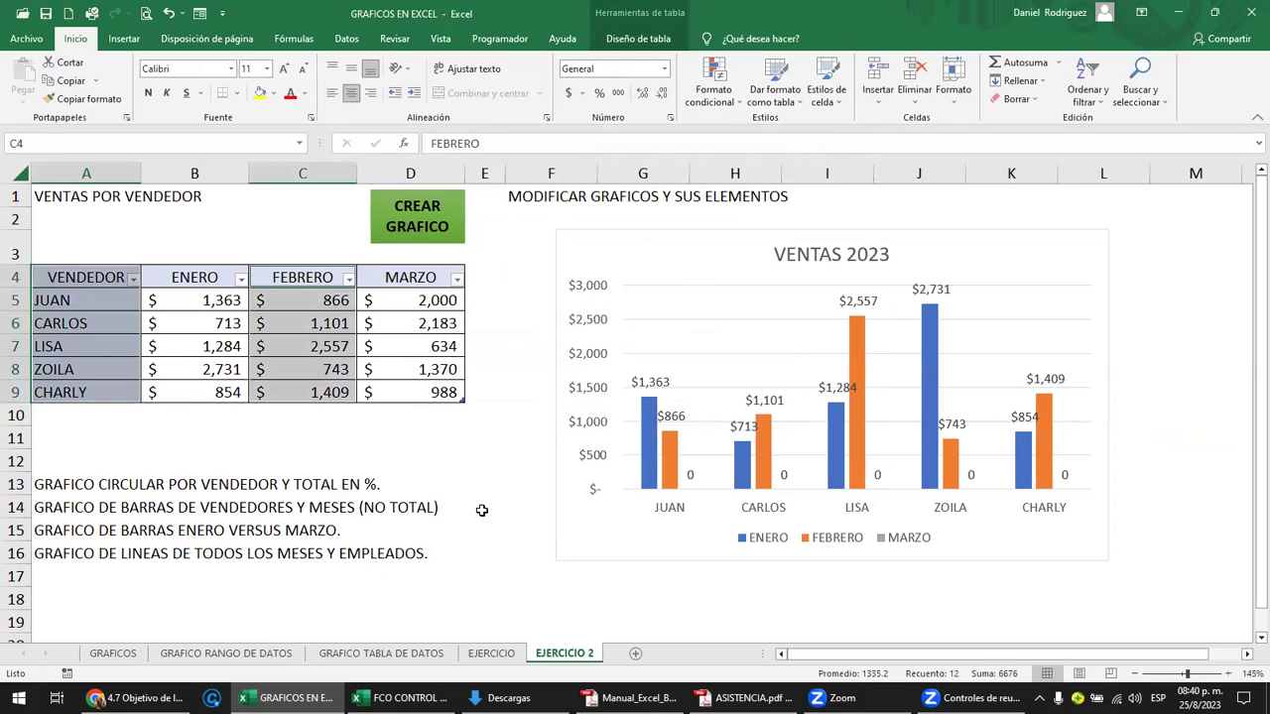
pyautogui.hotkey('alt', 'F1')
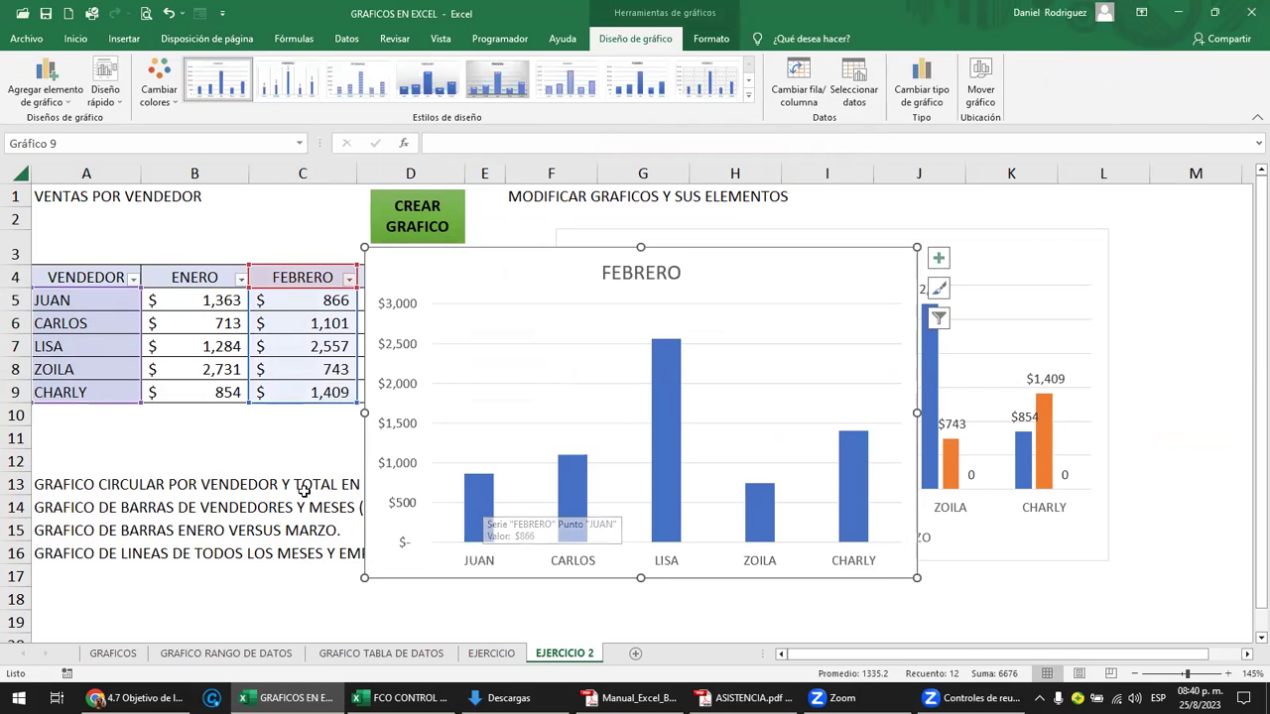
pyautogui.press('Delete')
pyautogui.click(487, 281)
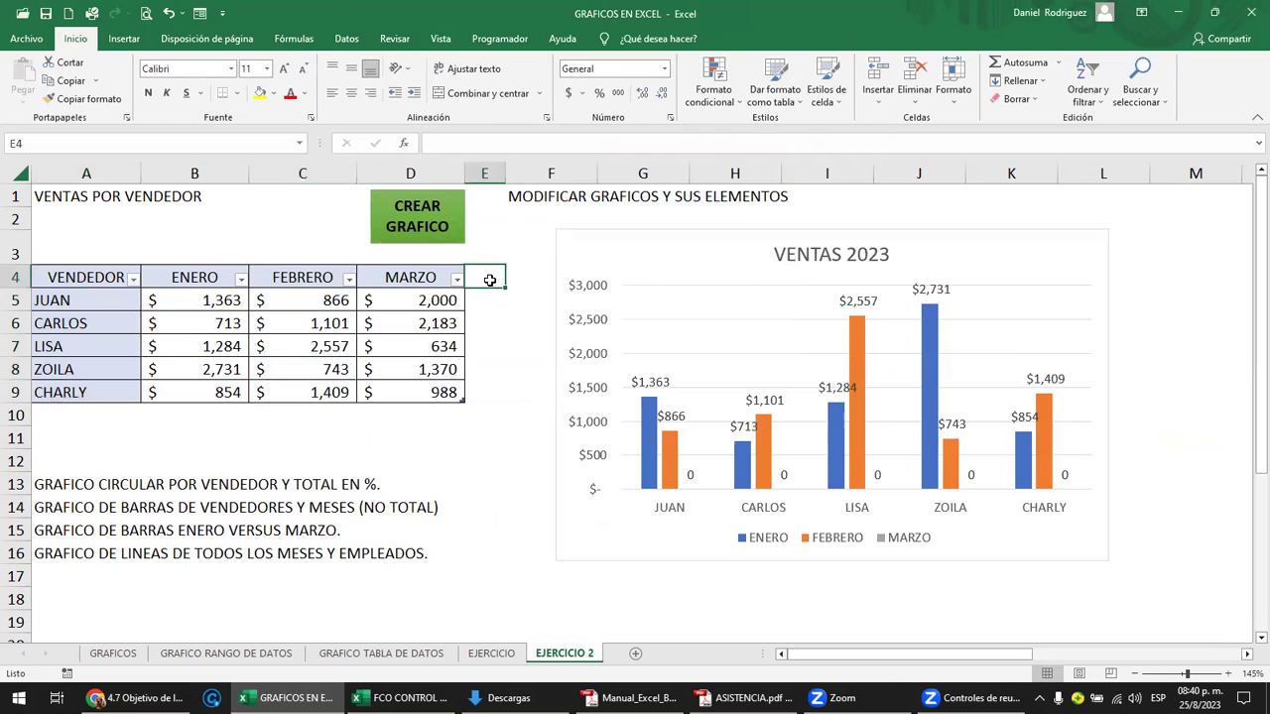
pyautogui.click(521, 244)
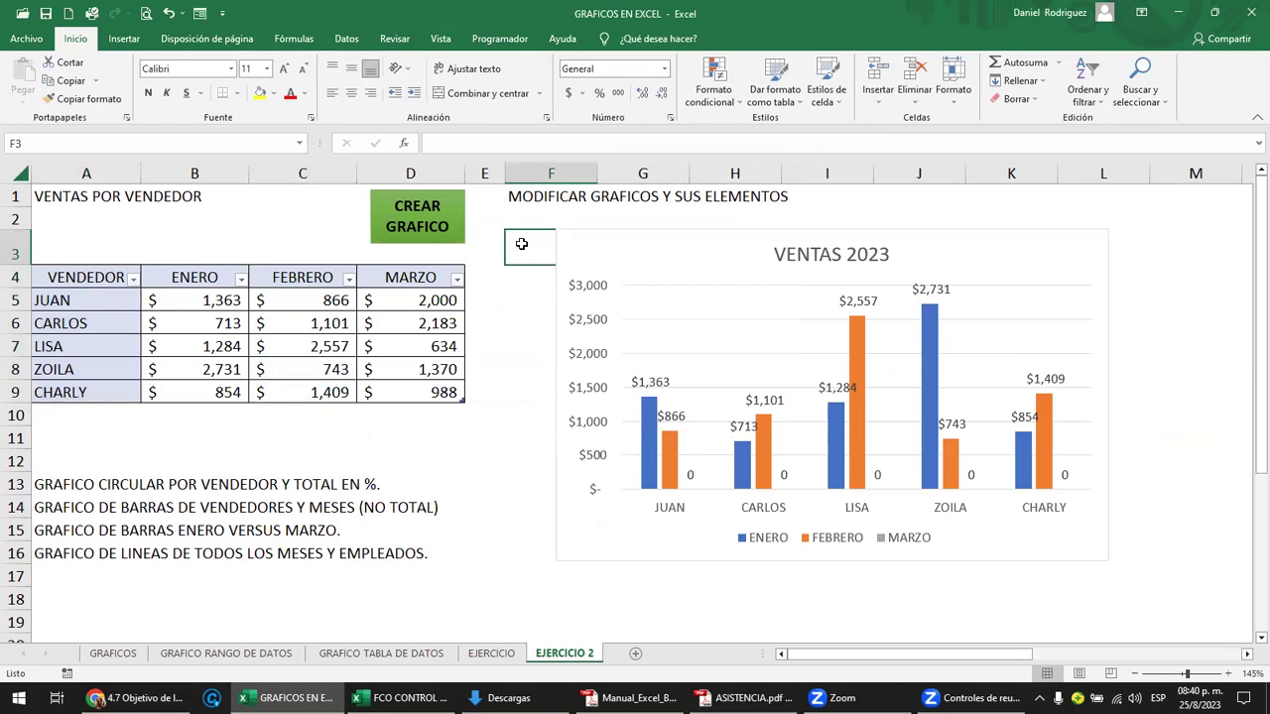
# - Widen the VENTAS 2023 chart to the right and left by its side handles
pyautogui.click(1086, 282)
pyautogui.moveTo(1108, 394); pyautogui.dragTo(1183, 393)
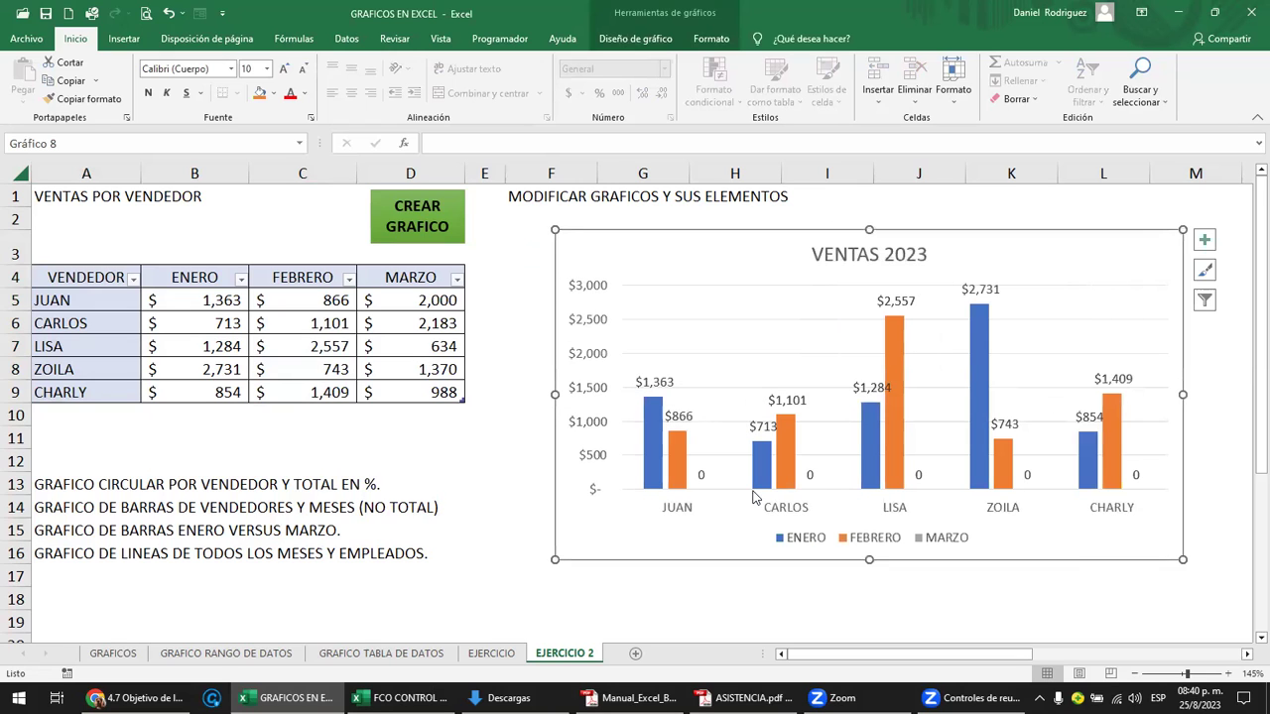
pyautogui.moveTo(551, 394); pyautogui.dragTo(502, 394)
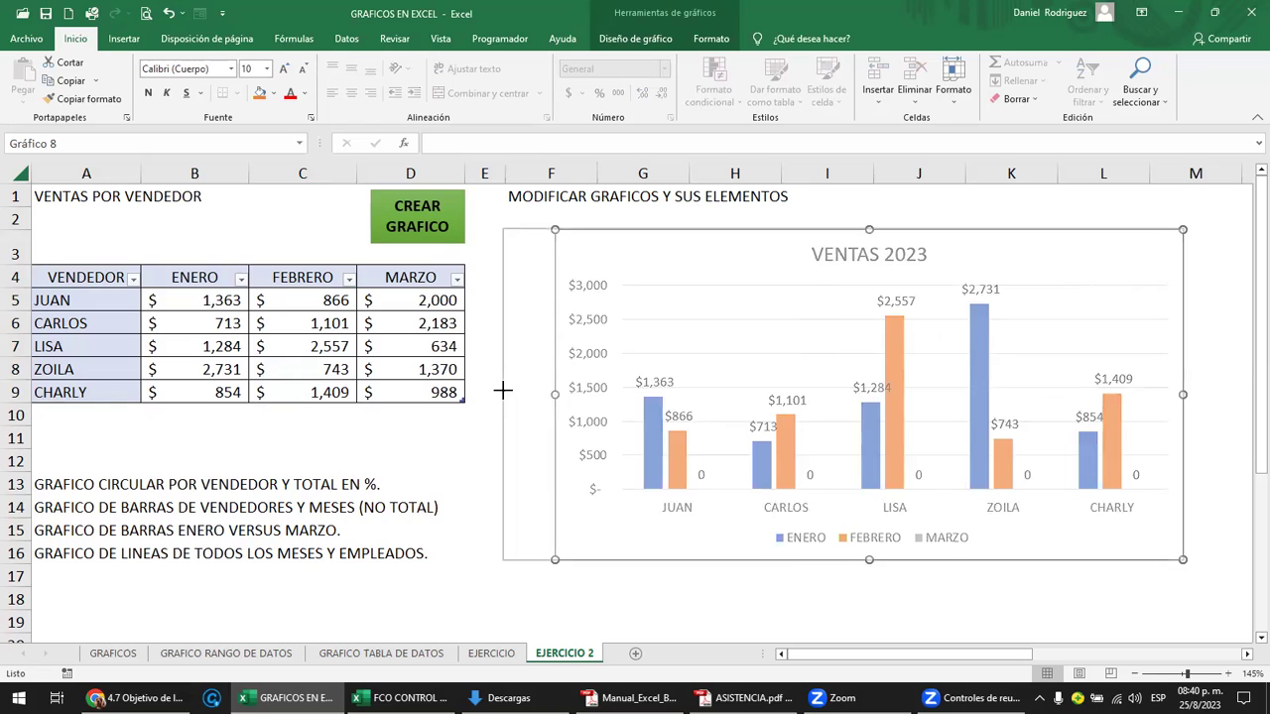
pyautogui.click(425, 435)
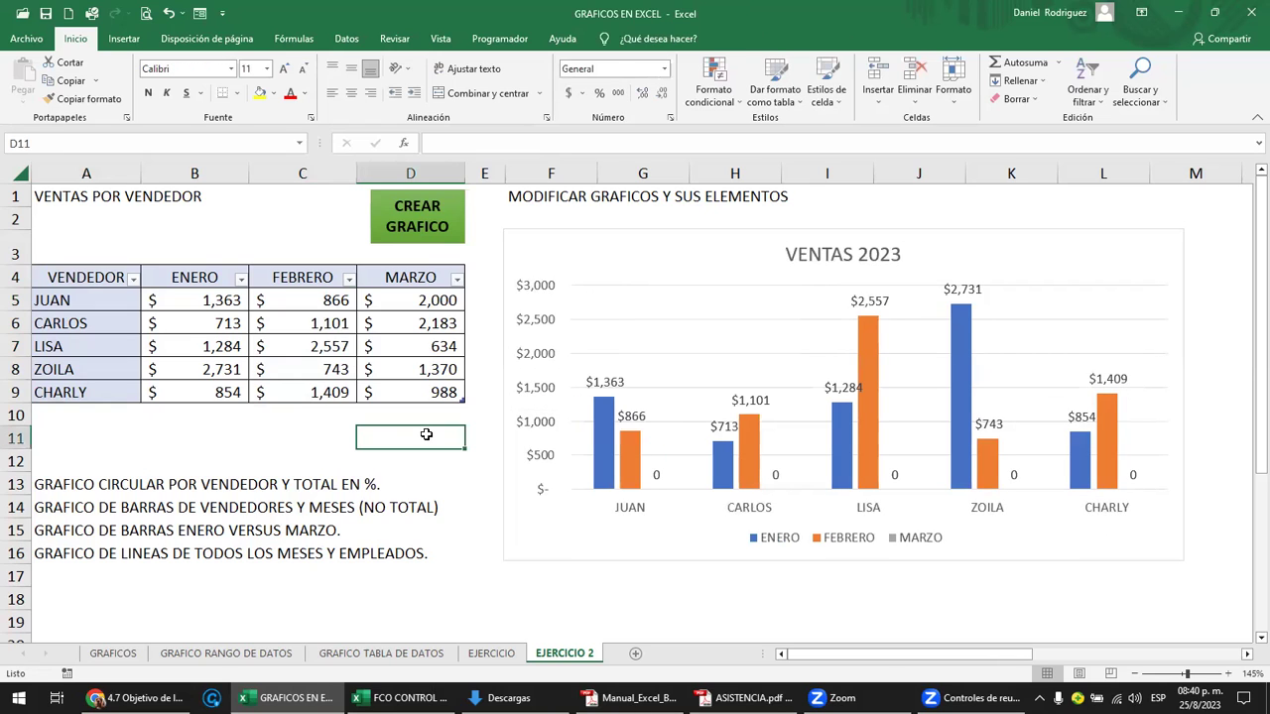
pyautogui.click(607, 256)
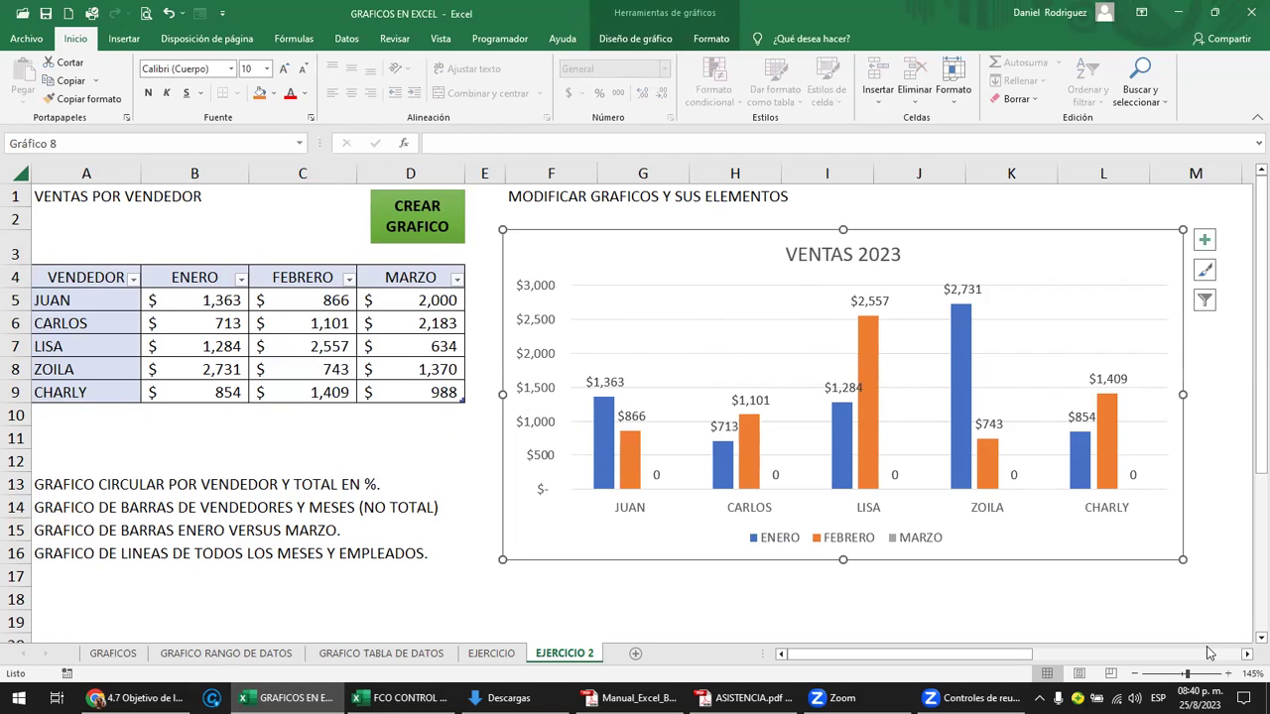
pyautogui.click(772, 598)
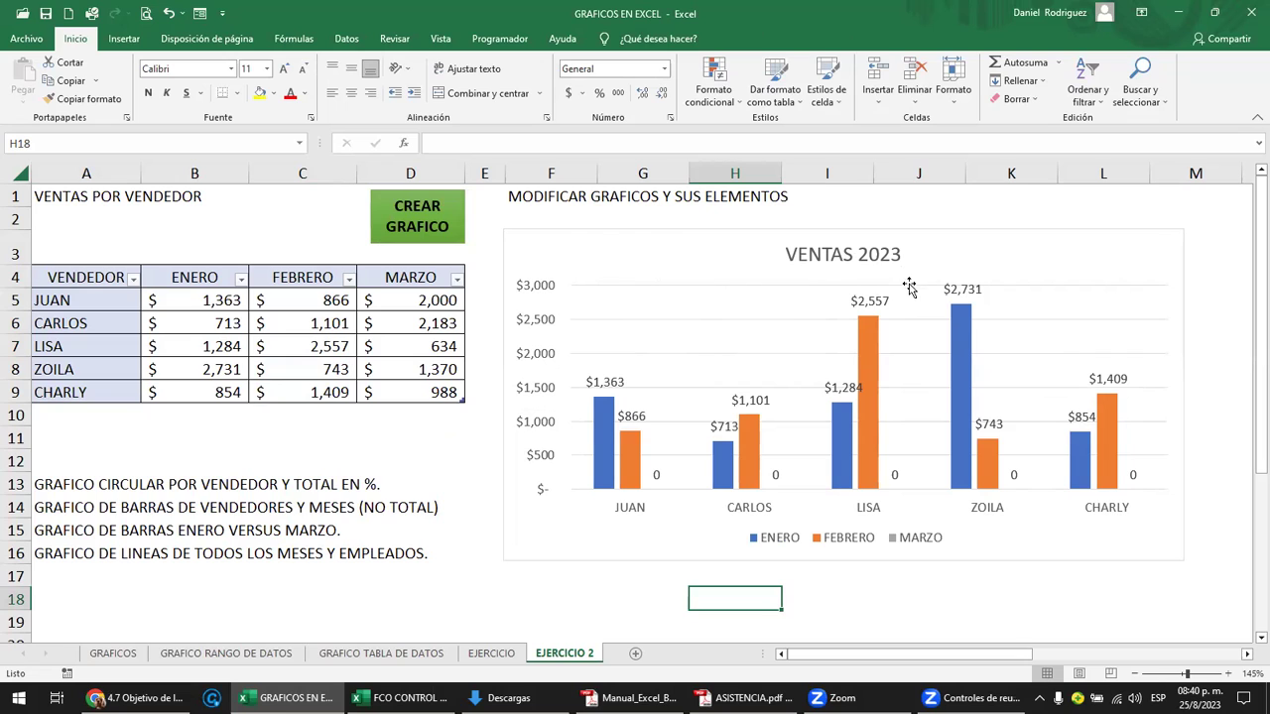
# - Select the whole VENTAS 2023 chart and delete it from the sheet
pyautogui.click(690, 256)
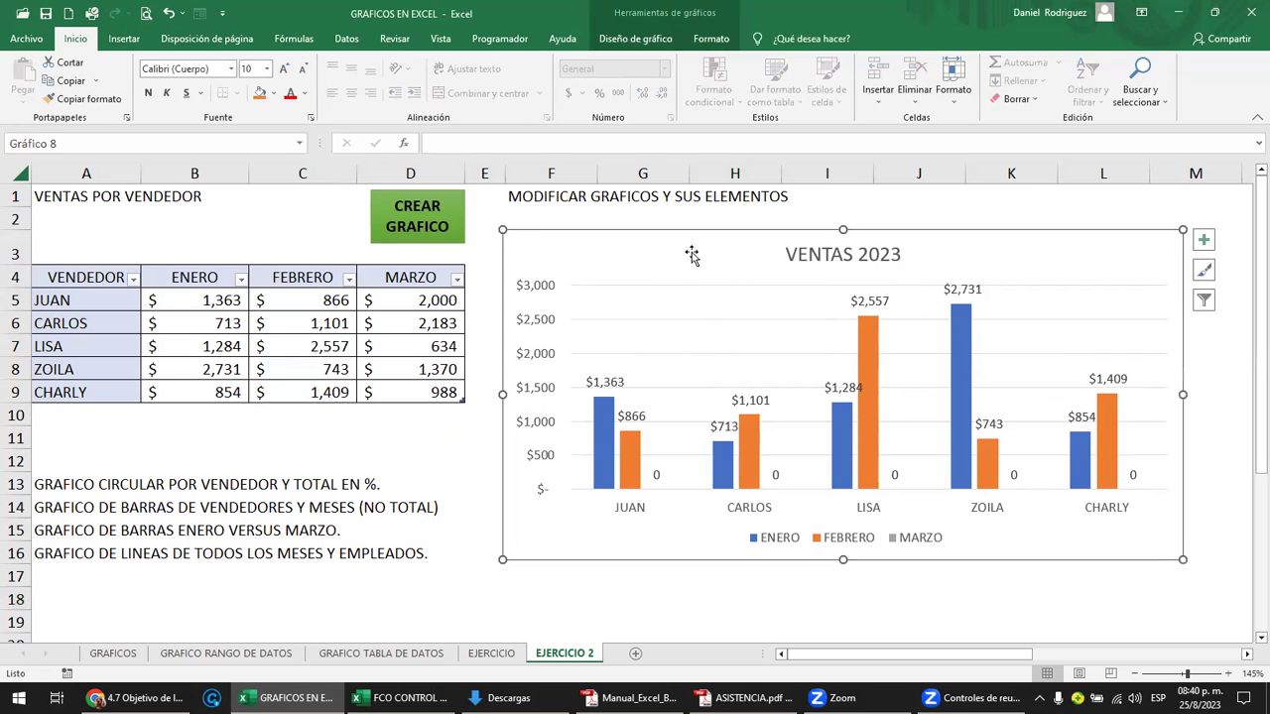
pyautogui.click(711, 39)
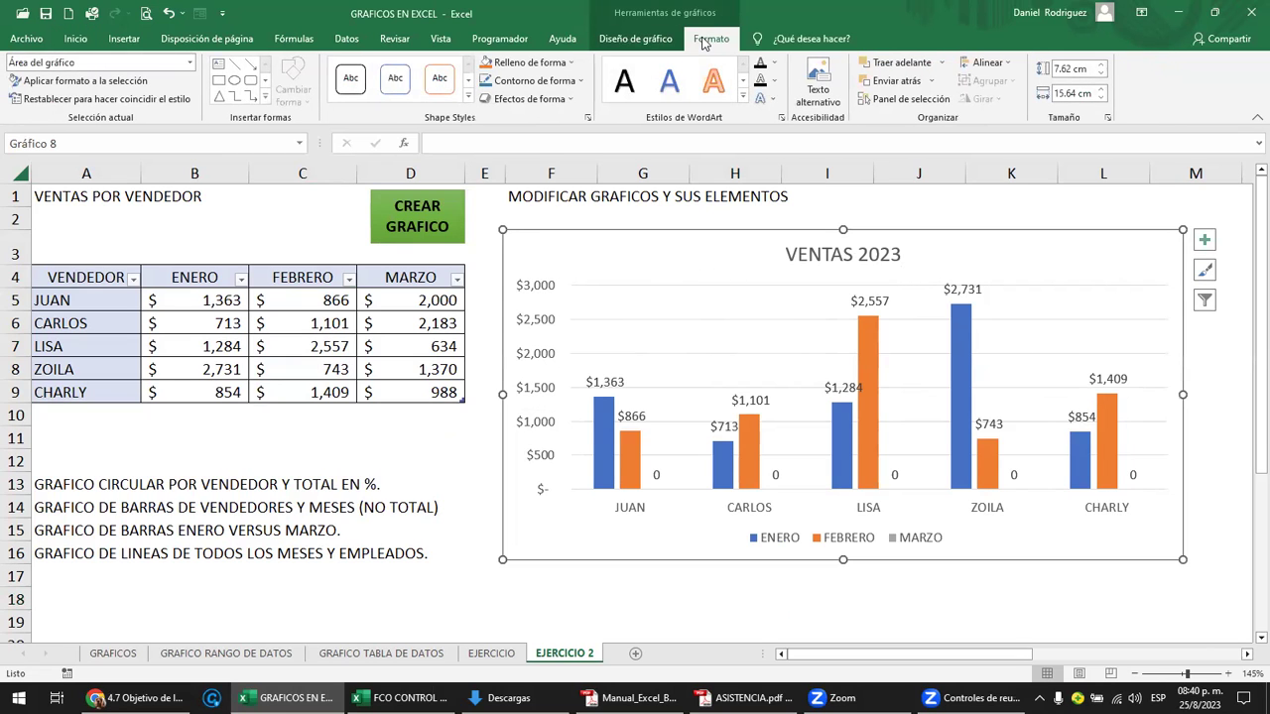
pyautogui.click(1108, 423)
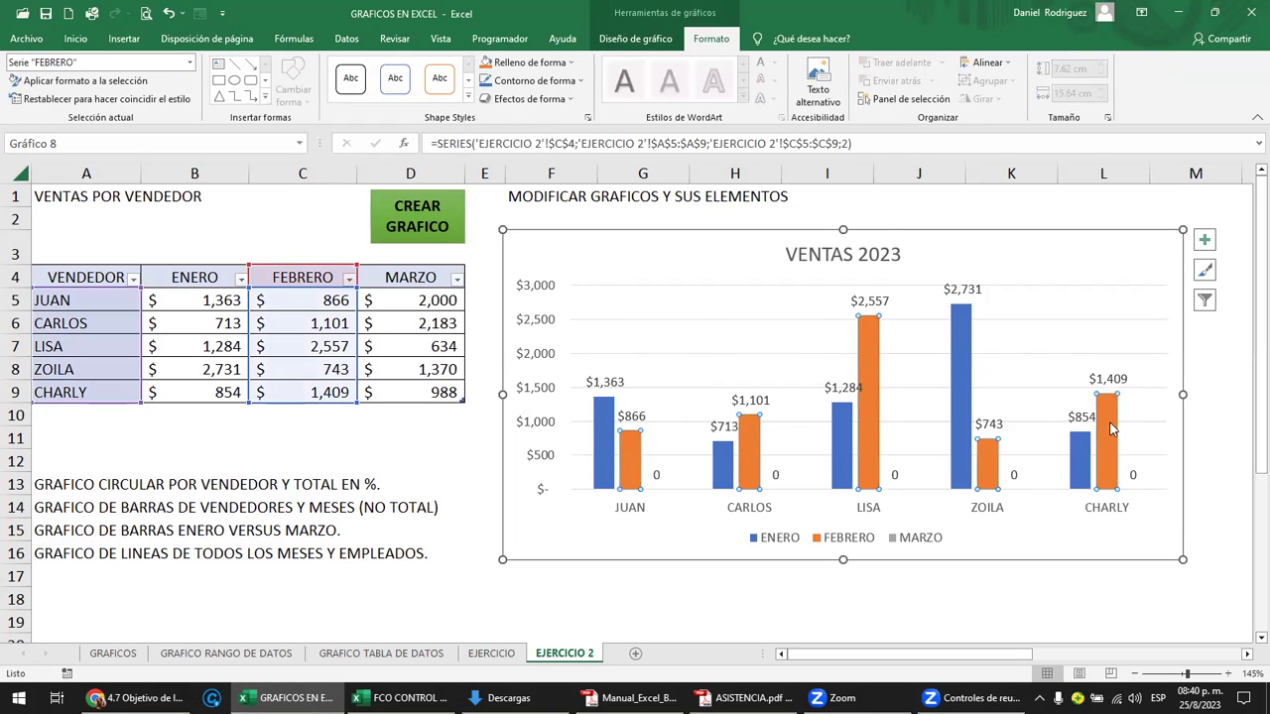
pyautogui.click(679, 247)
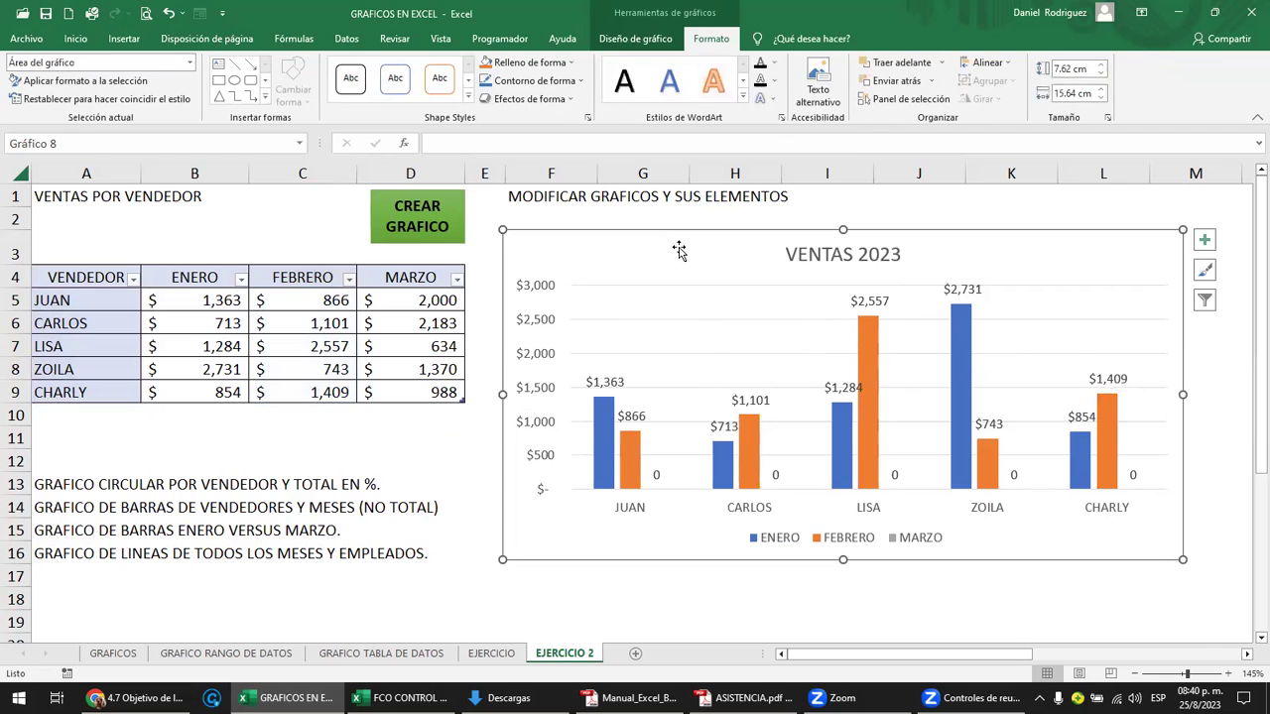
pyautogui.press('Delete')
pyautogui.click(84, 285)
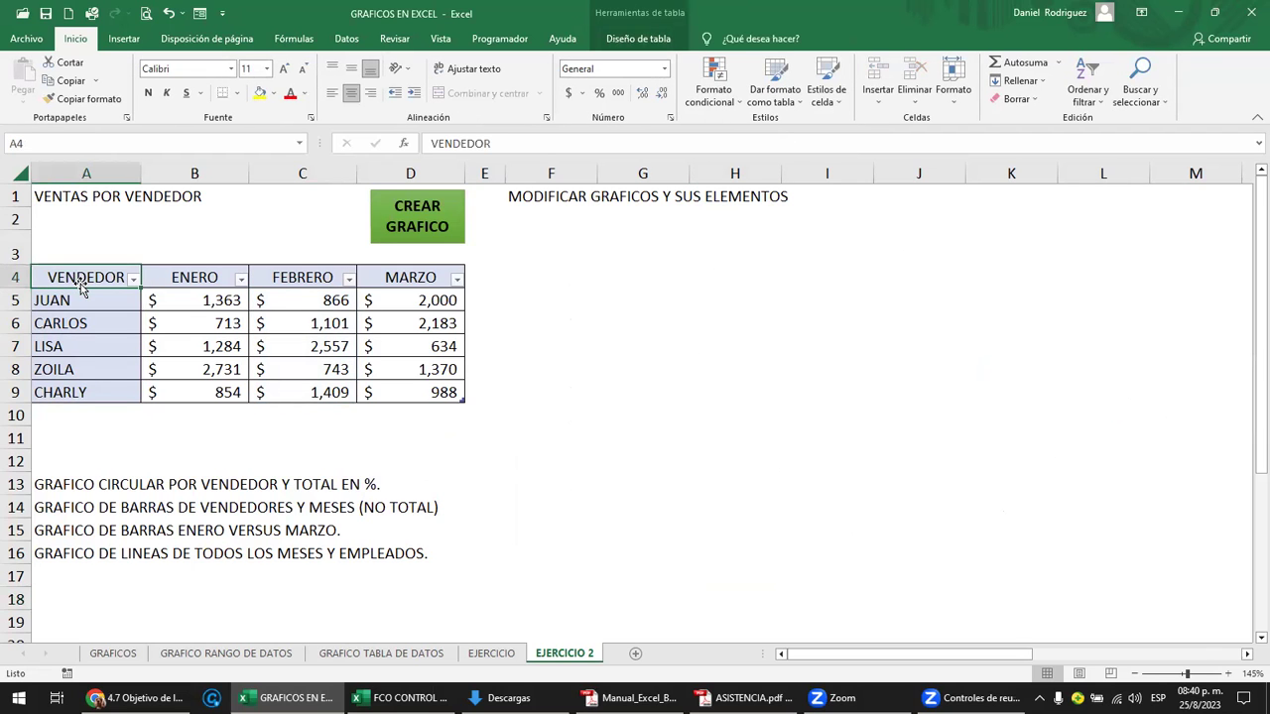
# - Insert a default column chart with Alt+F1, place it right of the table, and select the ENERO series
pyautogui.hotkey('alt', 'F1')
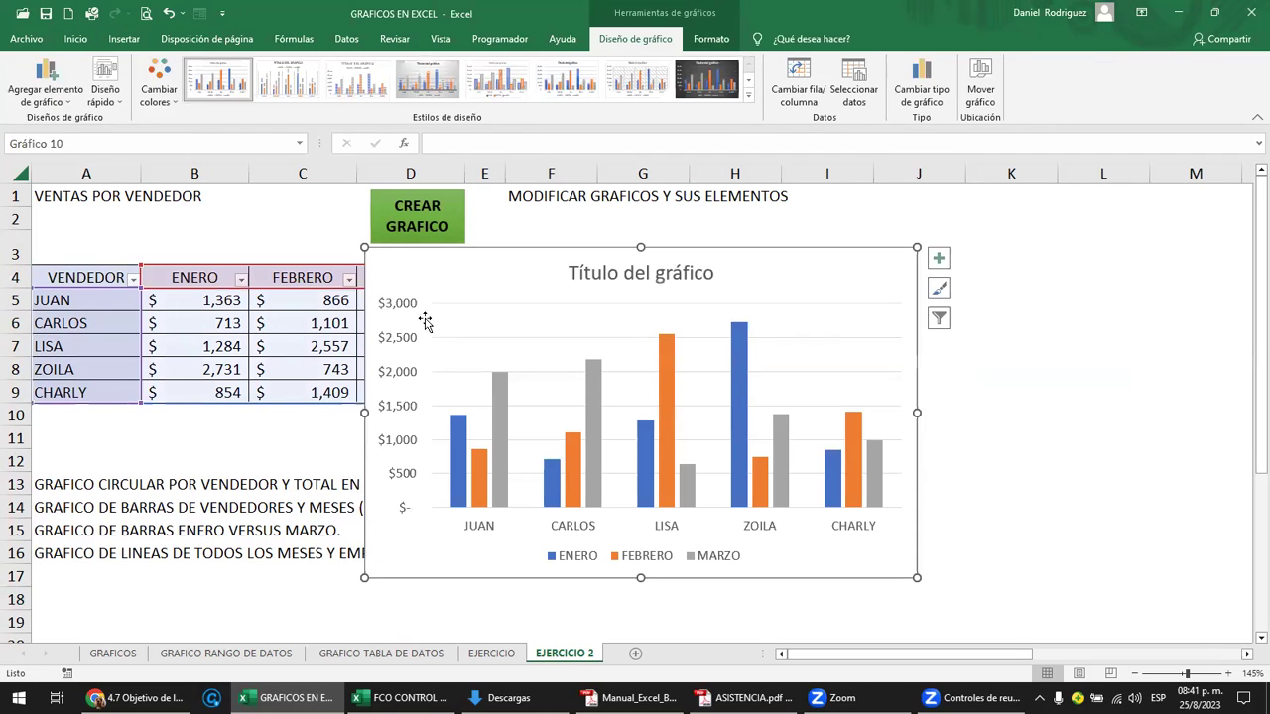
pyautogui.moveTo(776, 295); pyautogui.dragTo(834, 294)
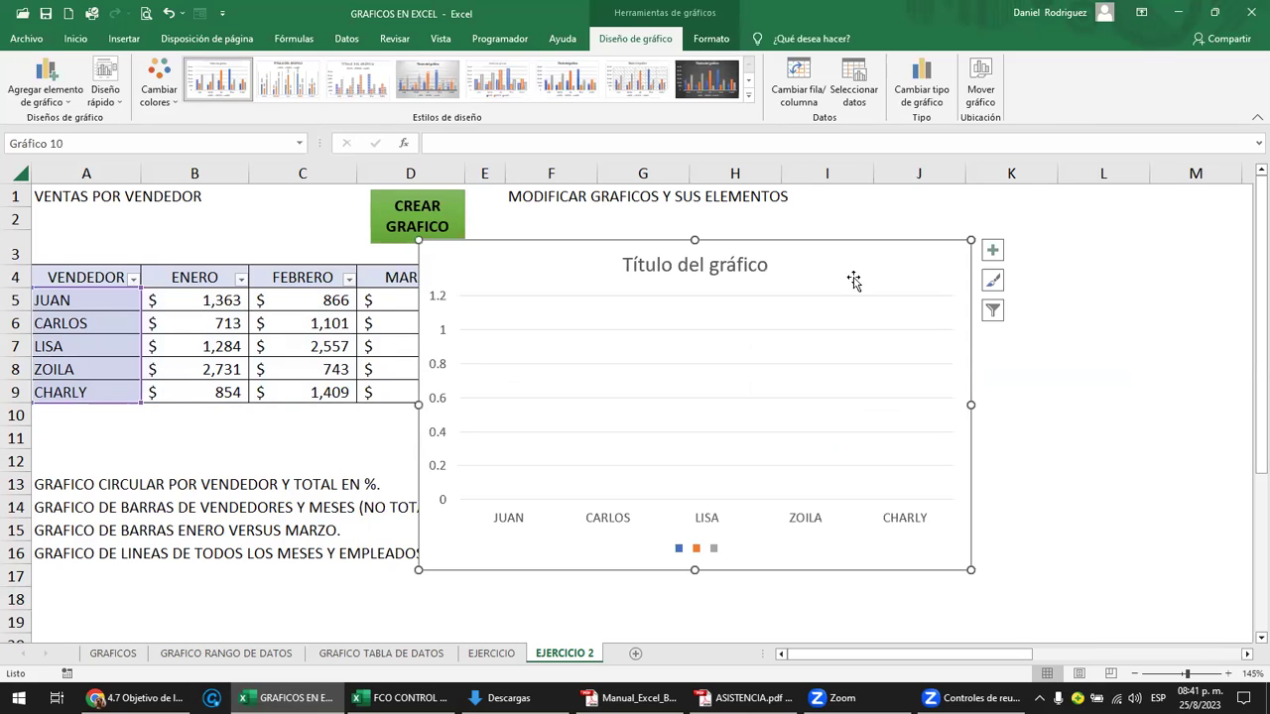
pyautogui.press('Escape')
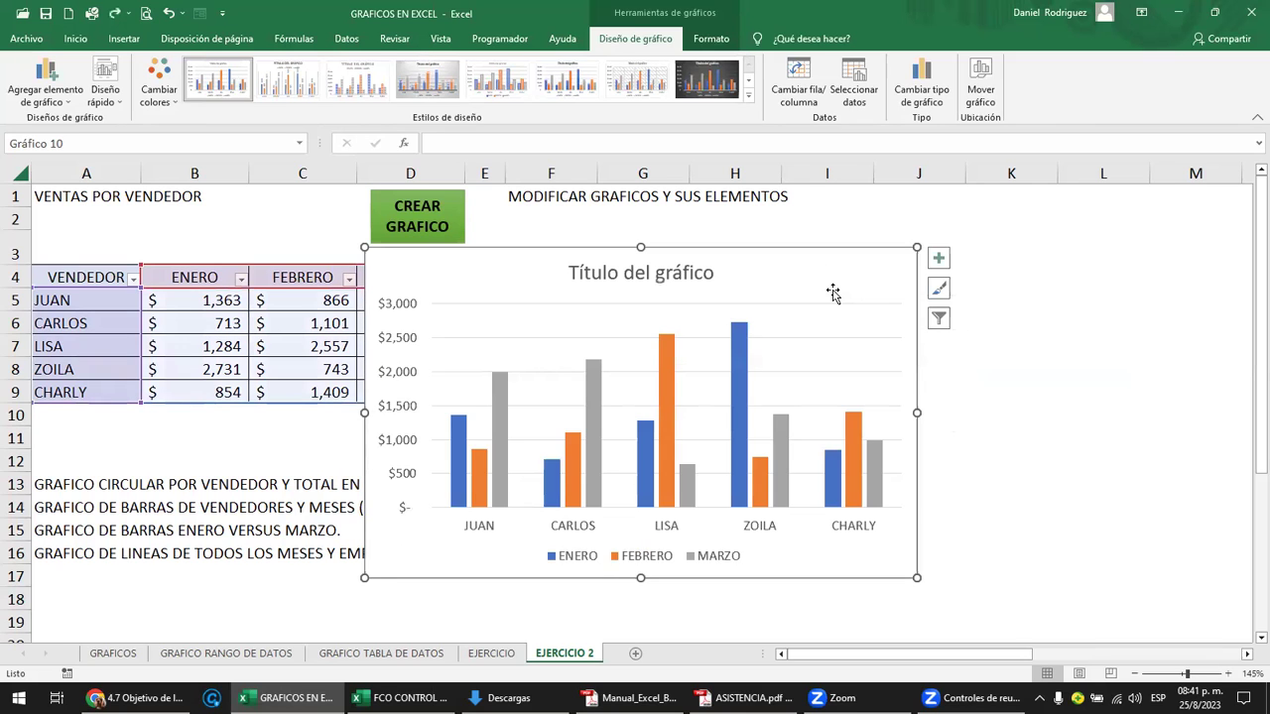
pyautogui.moveTo(912, 261); pyautogui.dragTo(1079, 241)
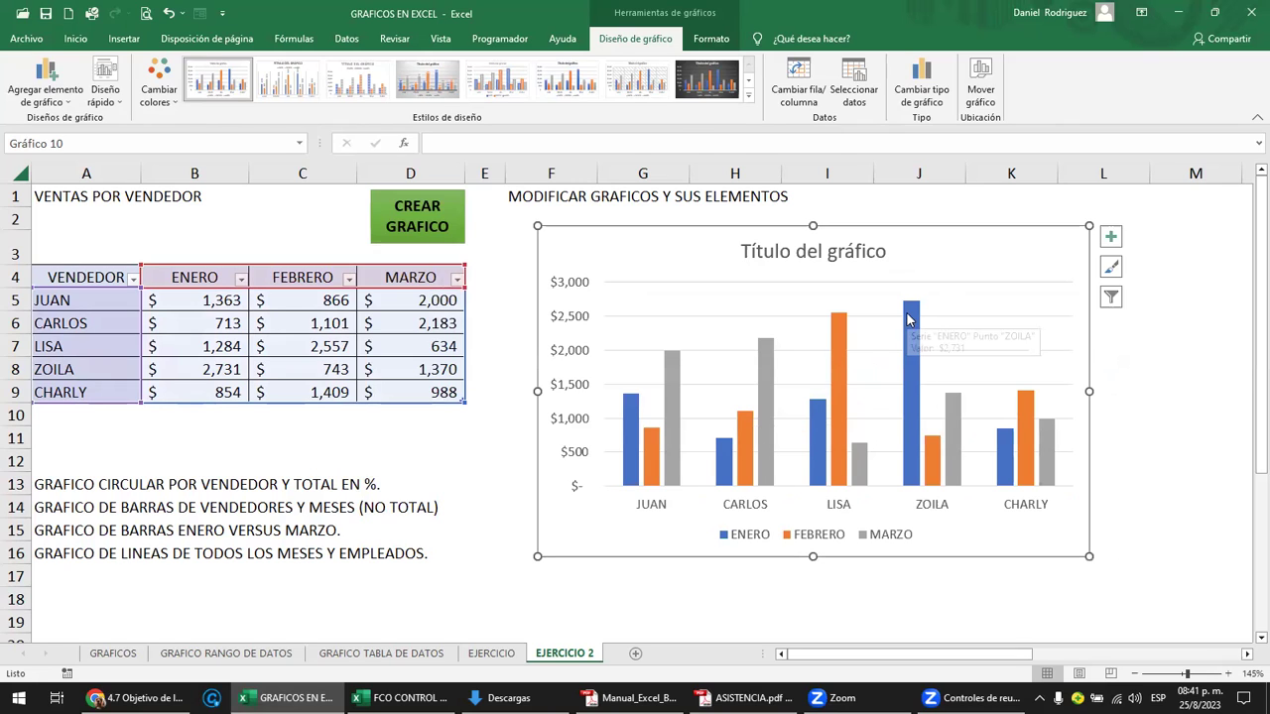
pyautogui.click(909, 322)
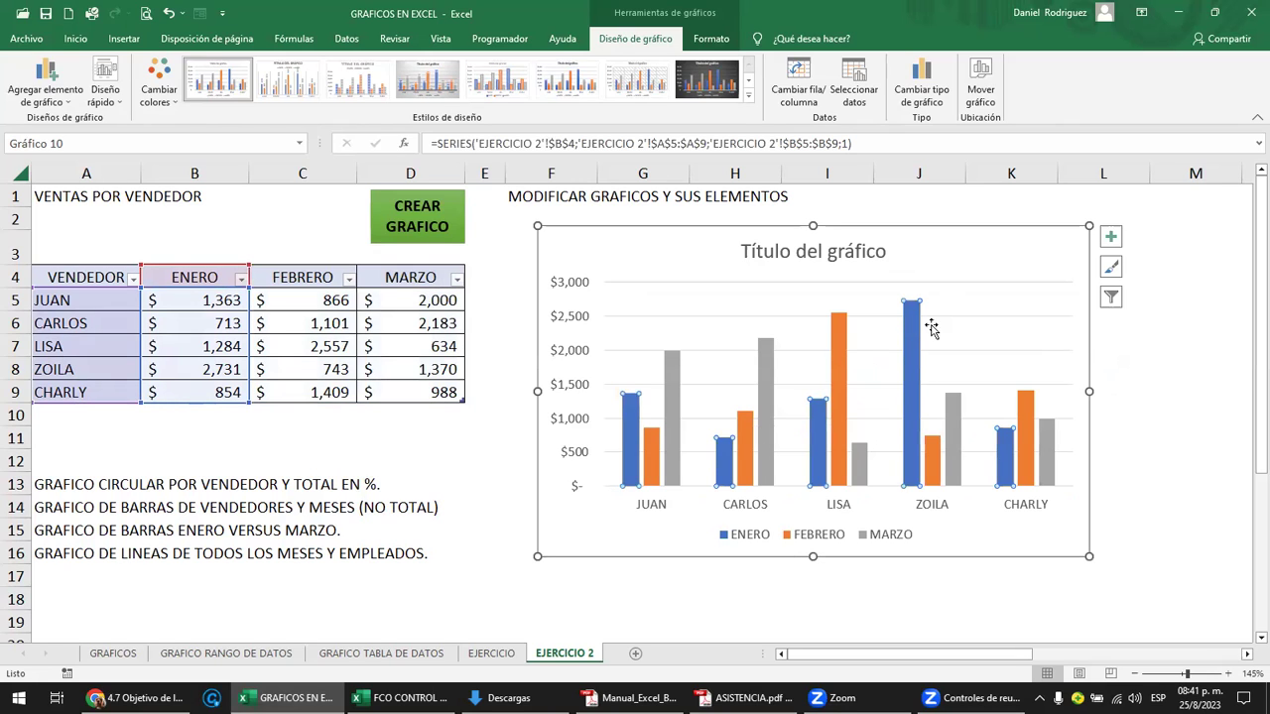
pyautogui.click(720, 45)
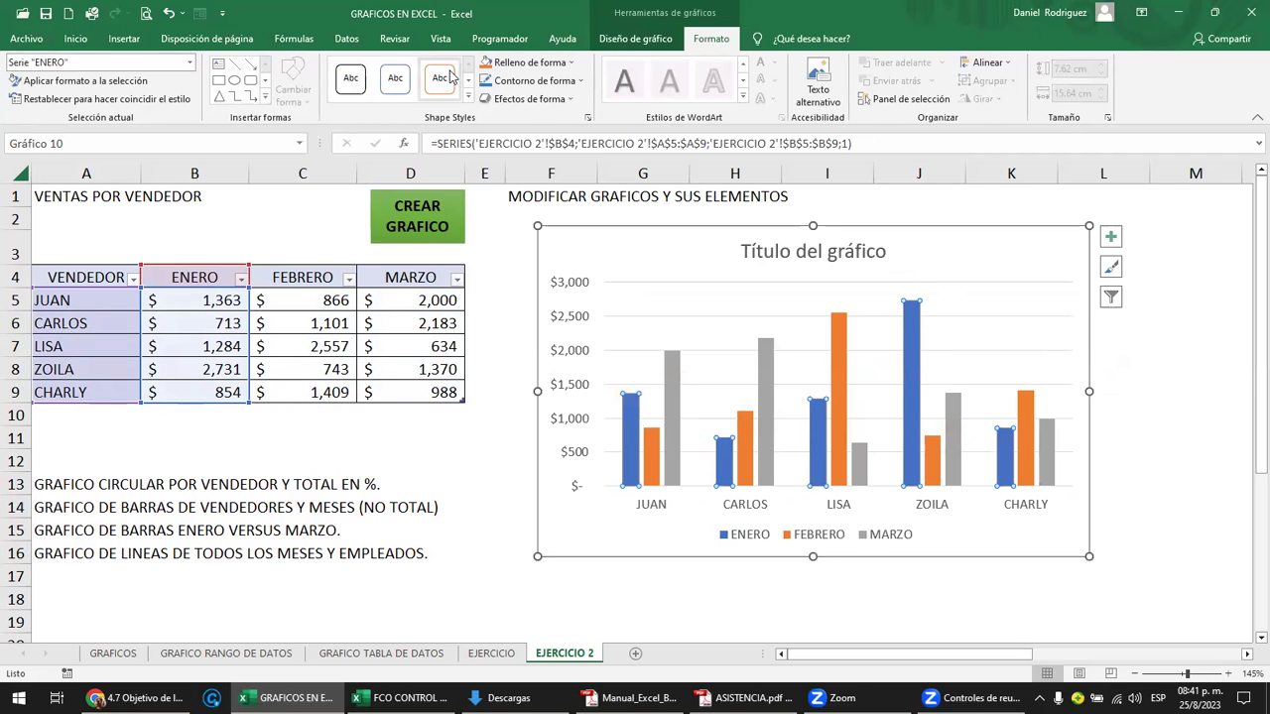
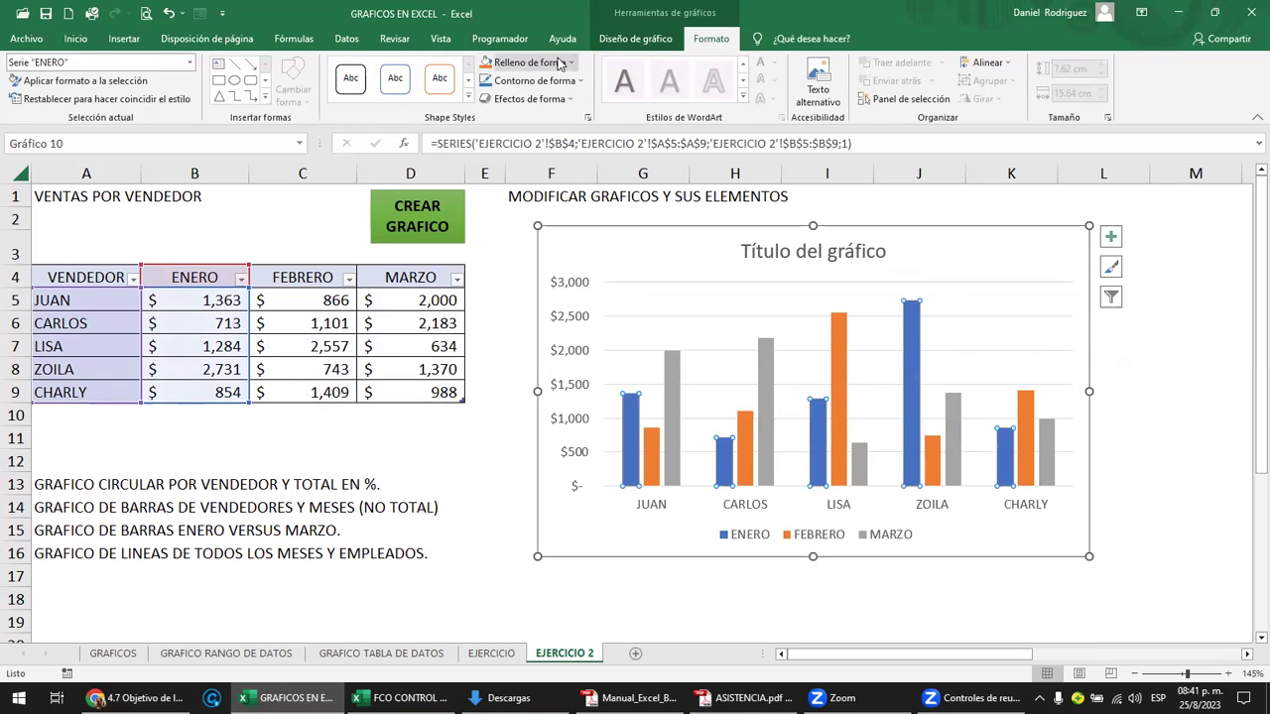
# - Apply the first bevel preset to the blue ENERO bars
pyautogui.click(566, 100)
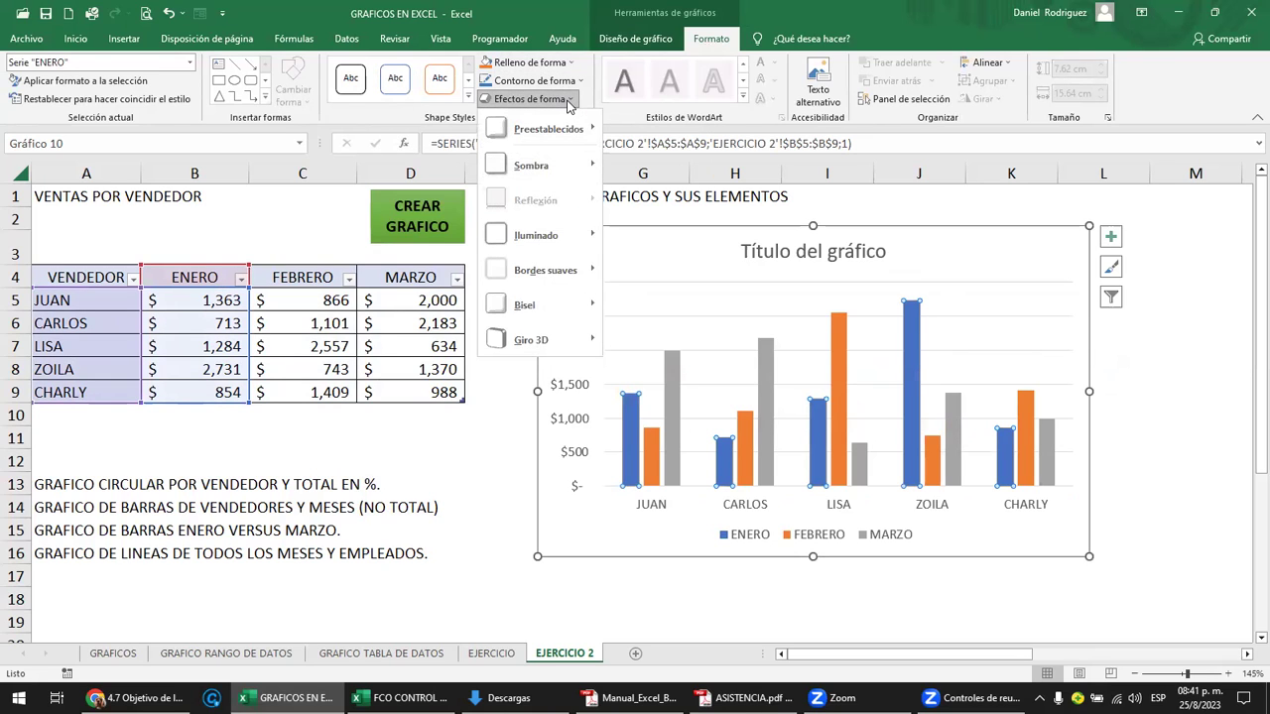
pyautogui.moveTo(510, 308)
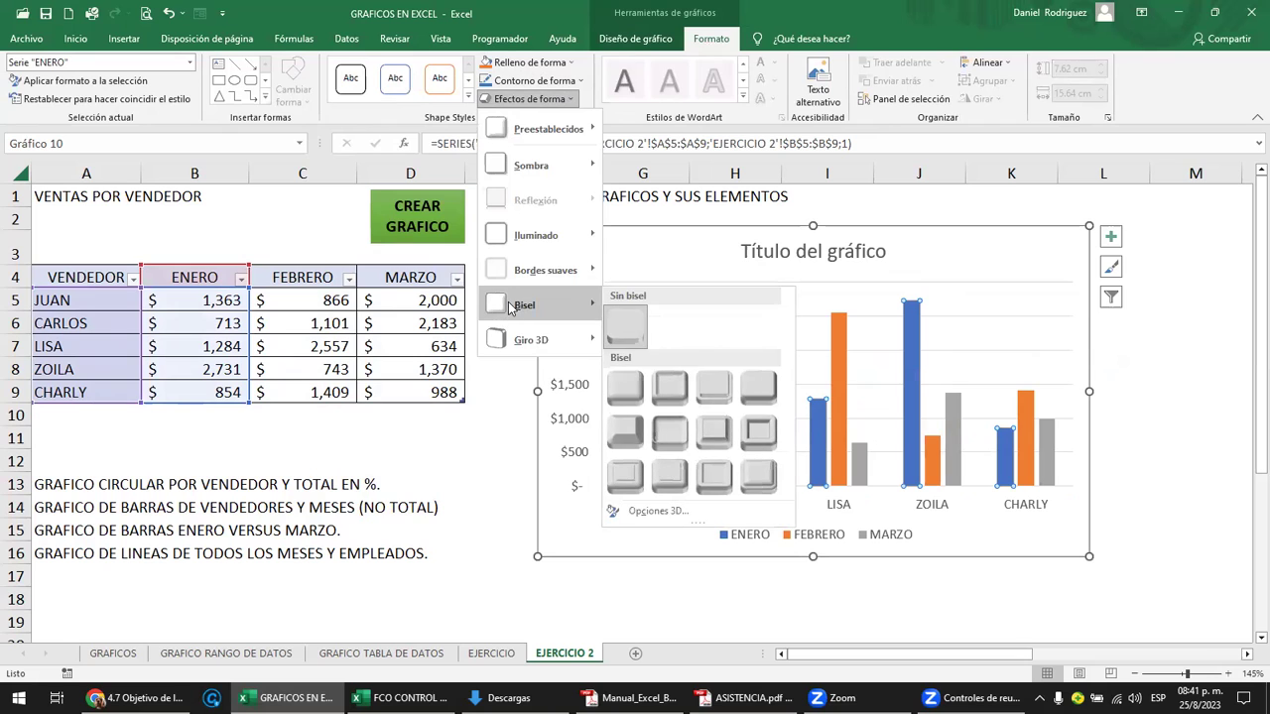
pyautogui.click(626, 387)
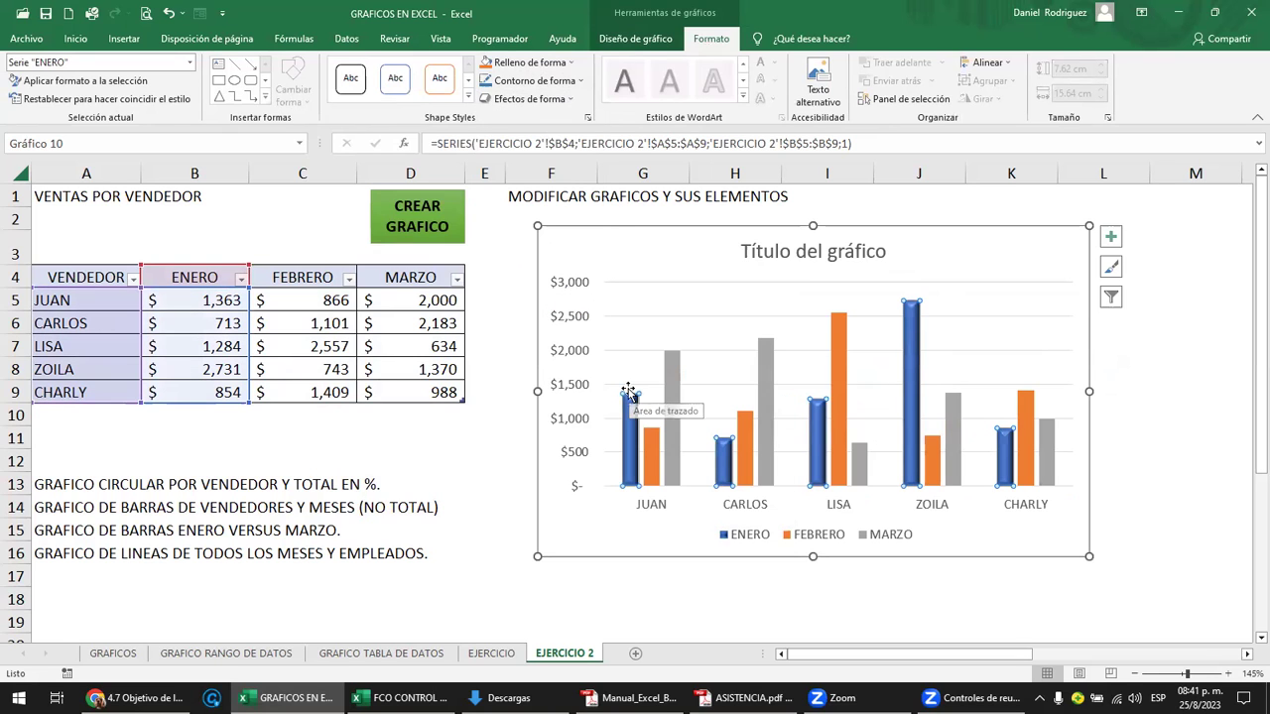
pyautogui.click(1099, 421)
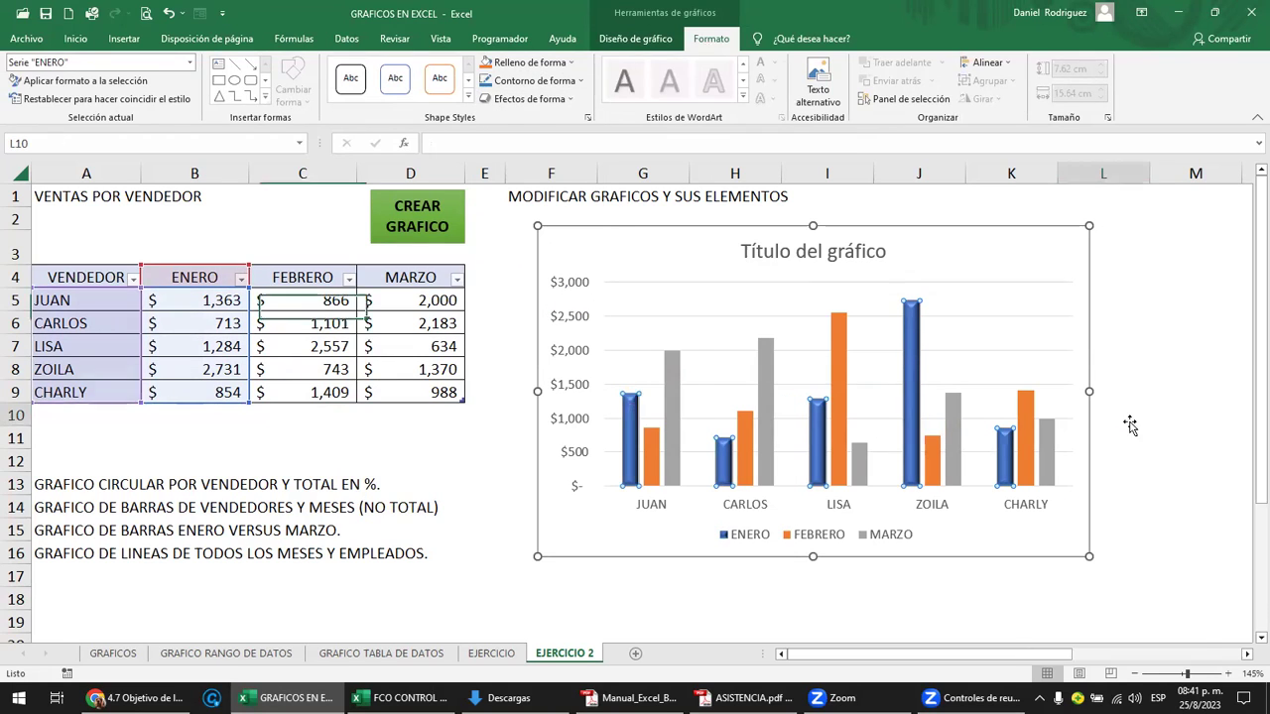
pyautogui.keyDown('ctrl'); pyautogui.scroll(3, 1090, 438); pyautogui.keyUp('ctrl')
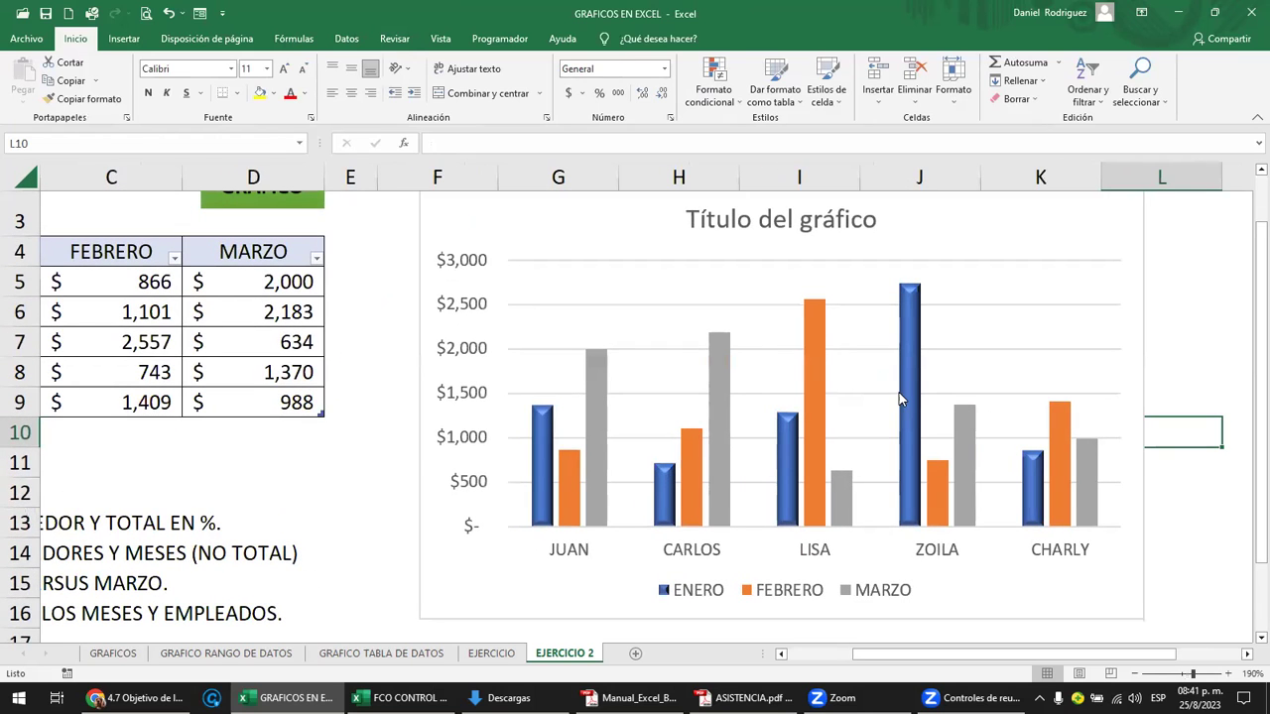
# - Give the grey MARZO bars the same first bevel preset
pyautogui.click(588, 313)
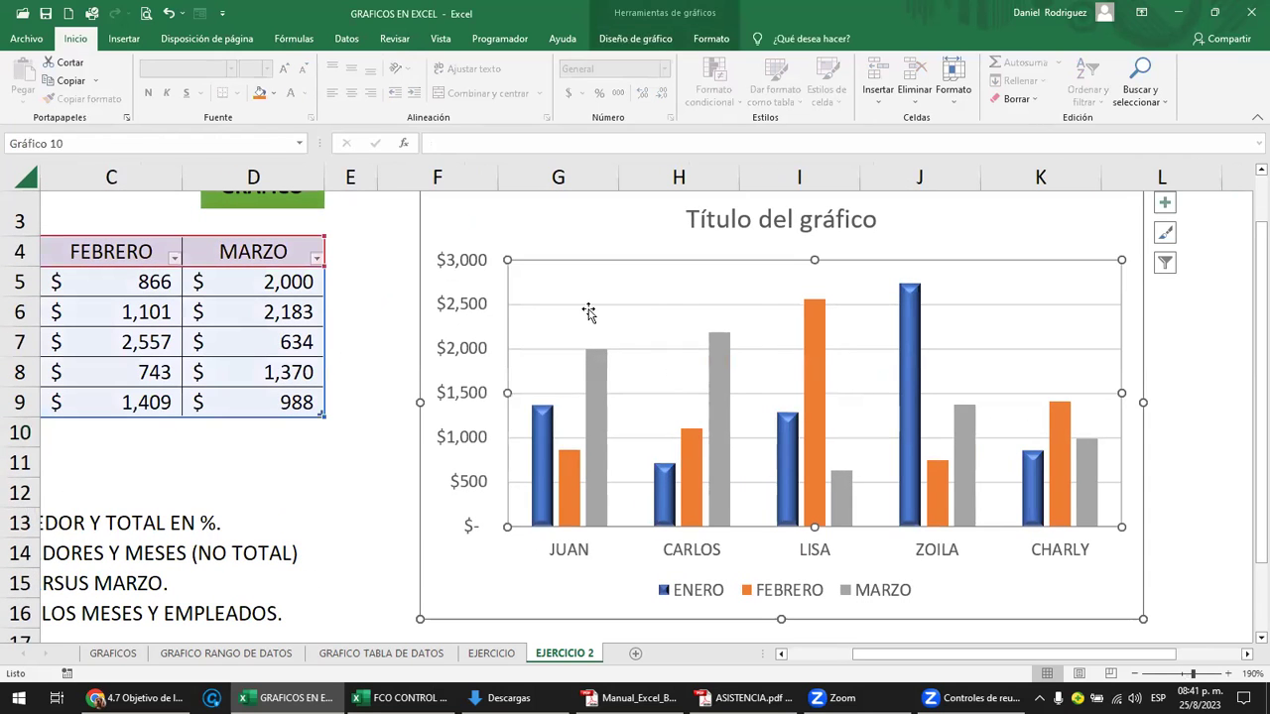
pyautogui.click(592, 385)
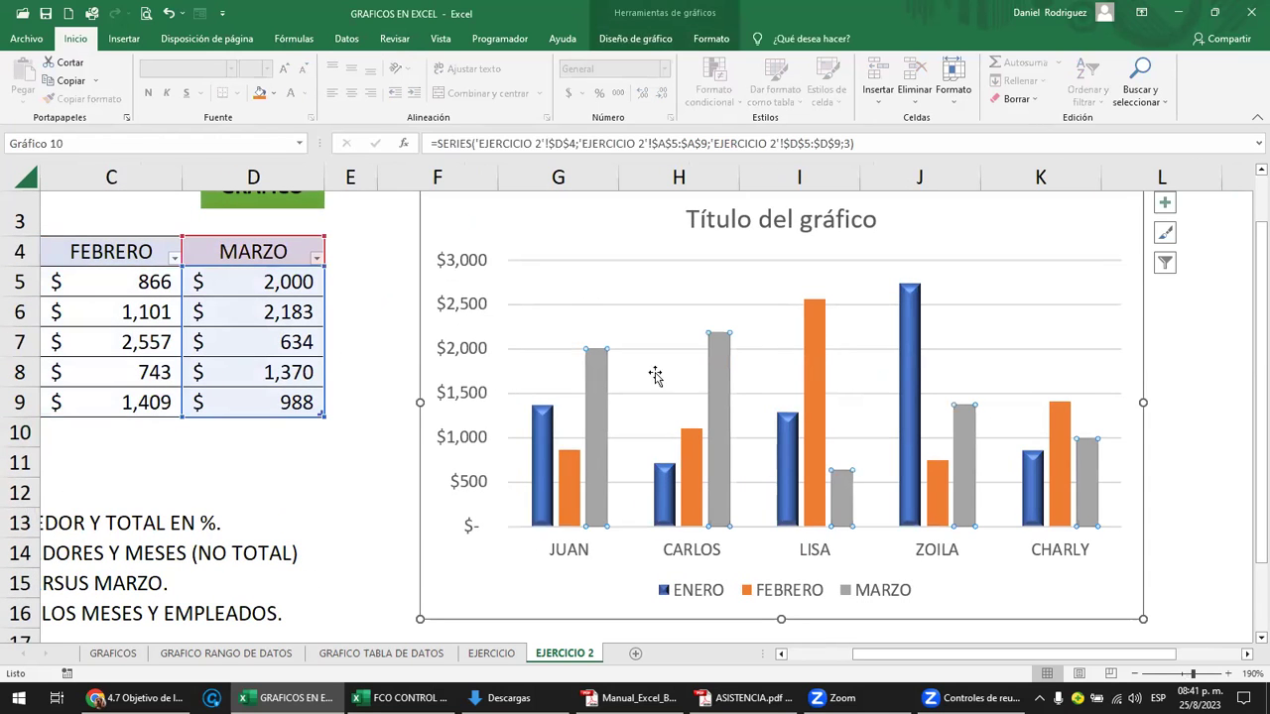
pyautogui.click(920, 342)
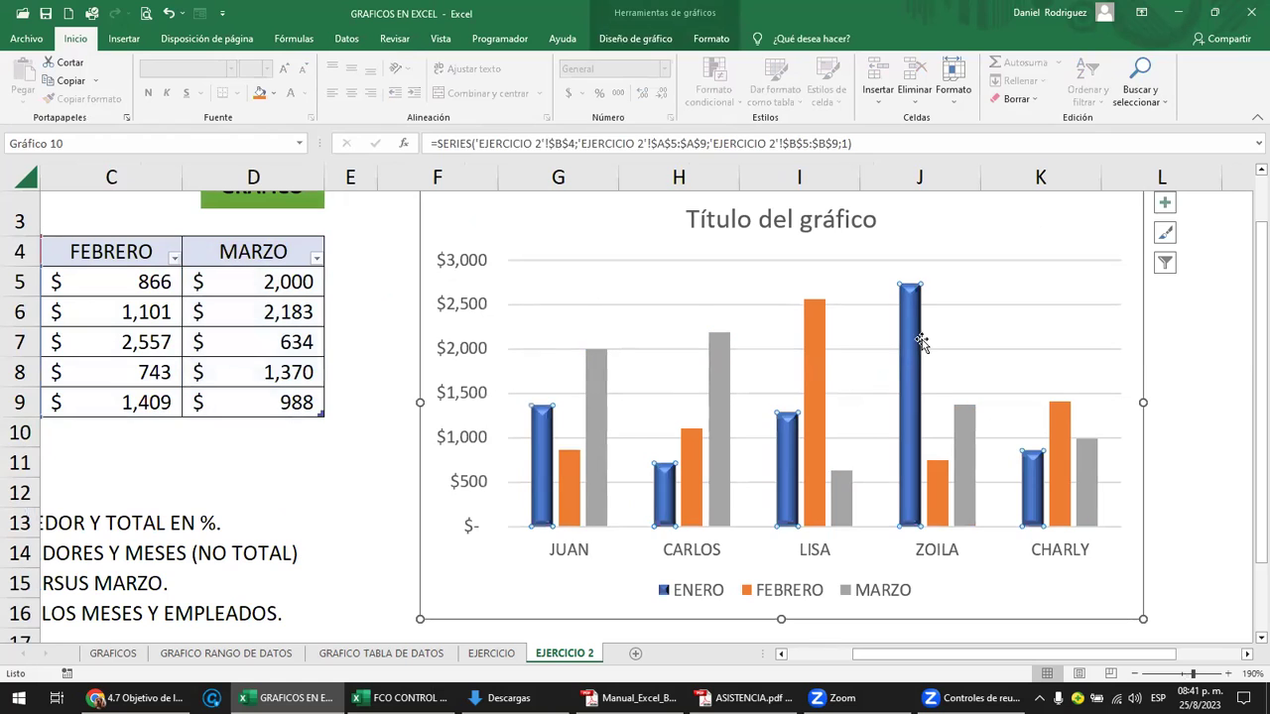
pyautogui.click(592, 390)
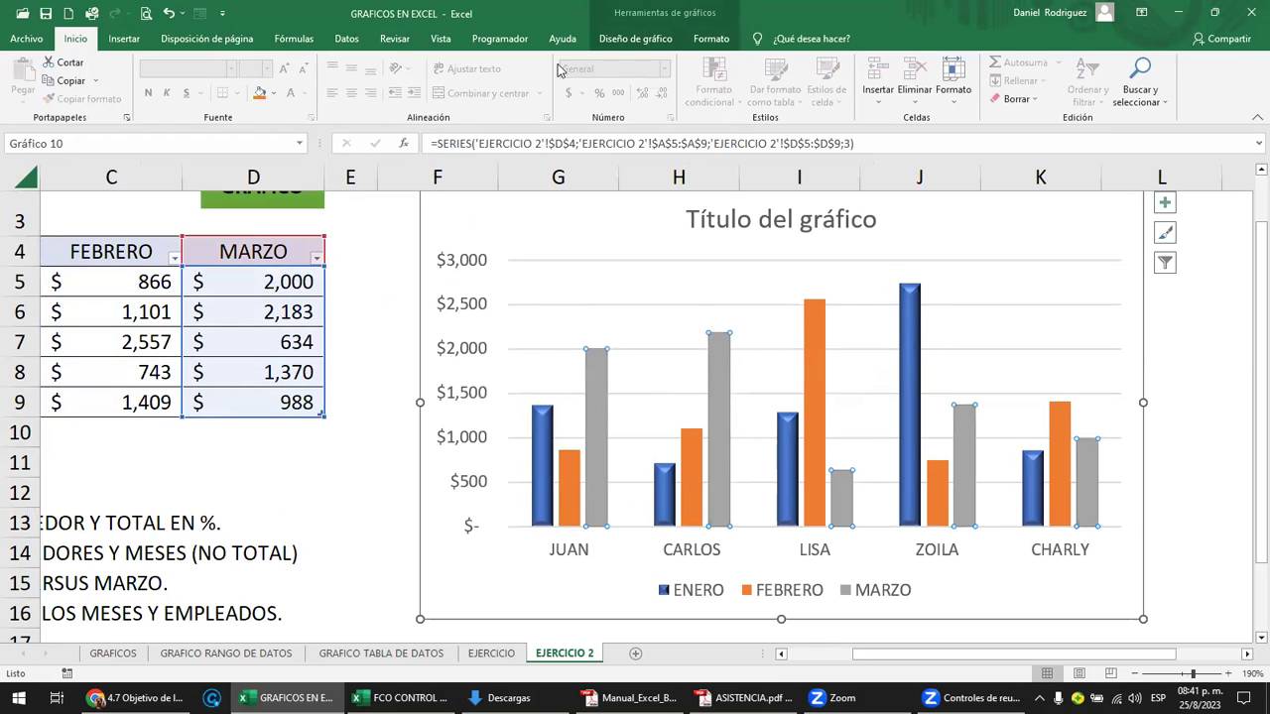
pyautogui.click(719, 42)
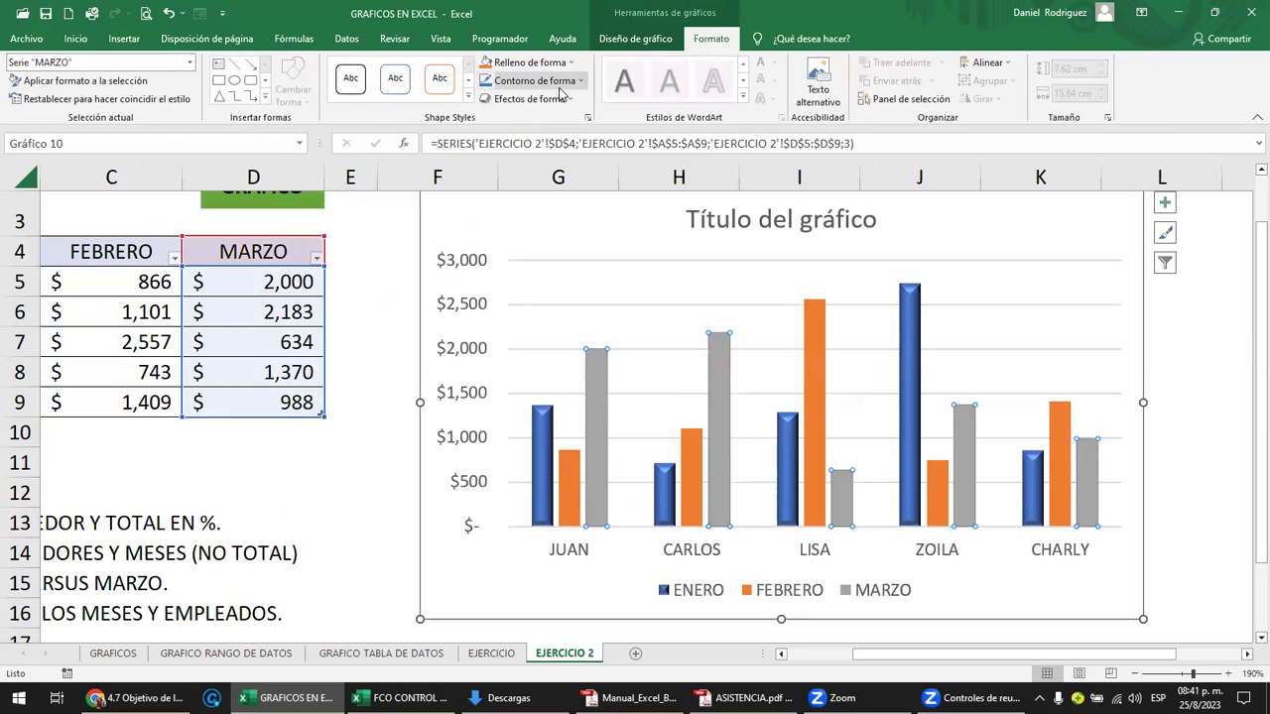
pyautogui.click(561, 100)
pyautogui.moveTo(535, 305)
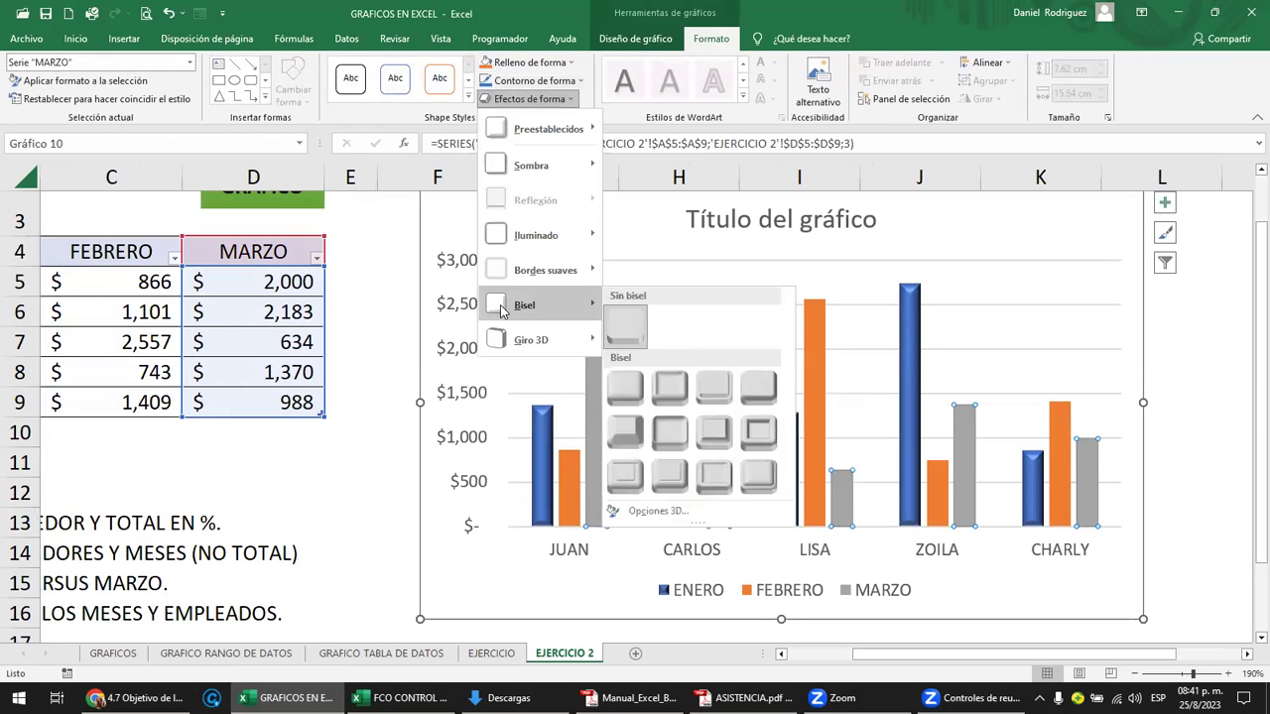
pyautogui.click(627, 390)
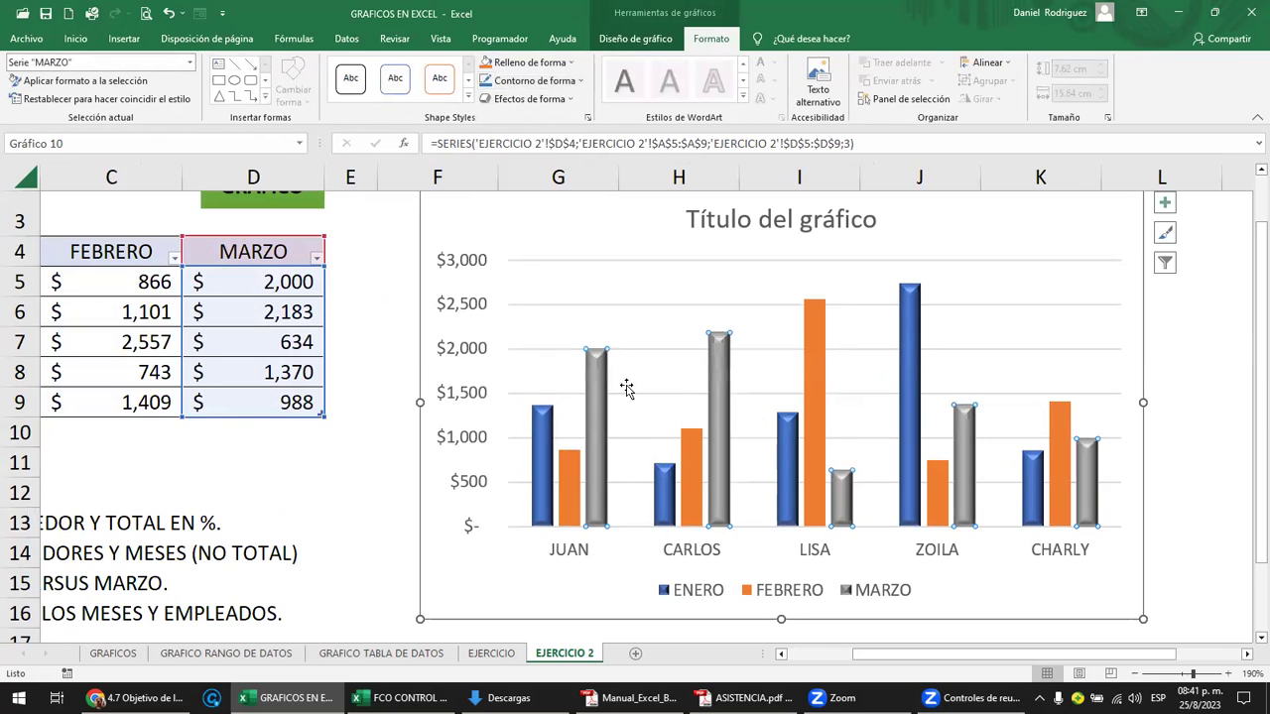
# - Bevel the orange FEBRERO bars and widen the chart slightly to the left
pyautogui.click(568, 466)
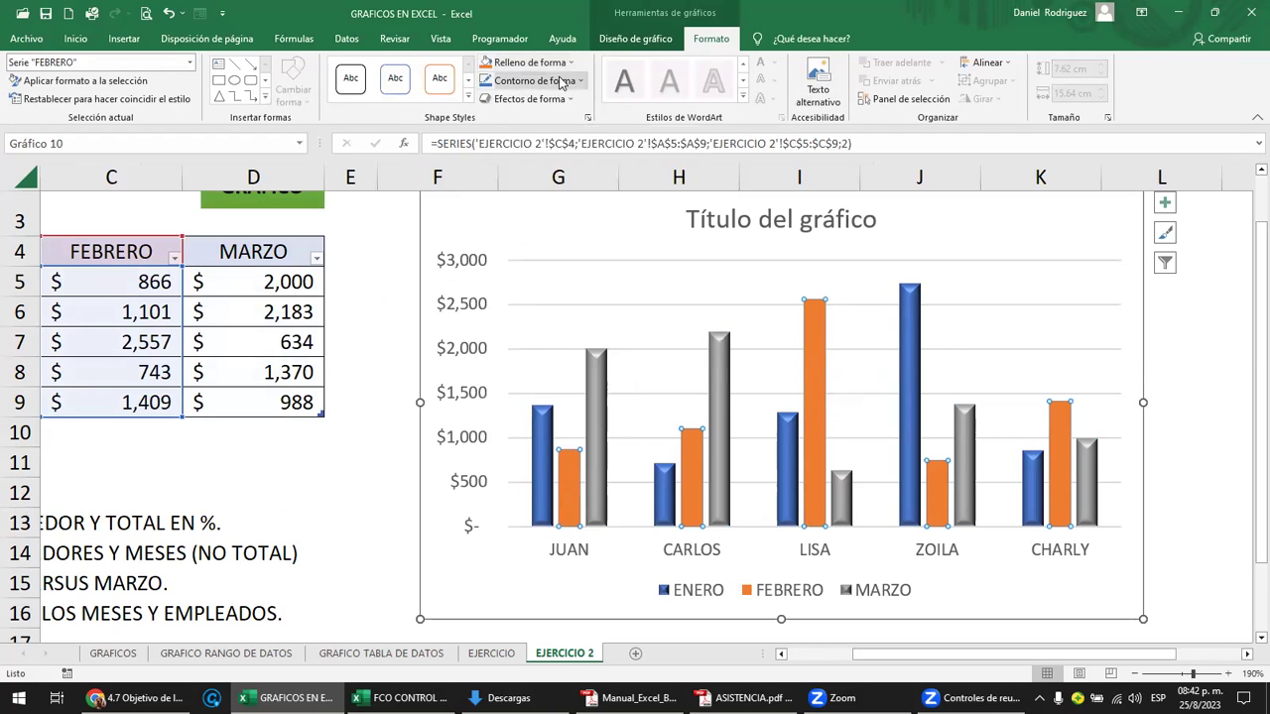
pyautogui.click(565, 99)
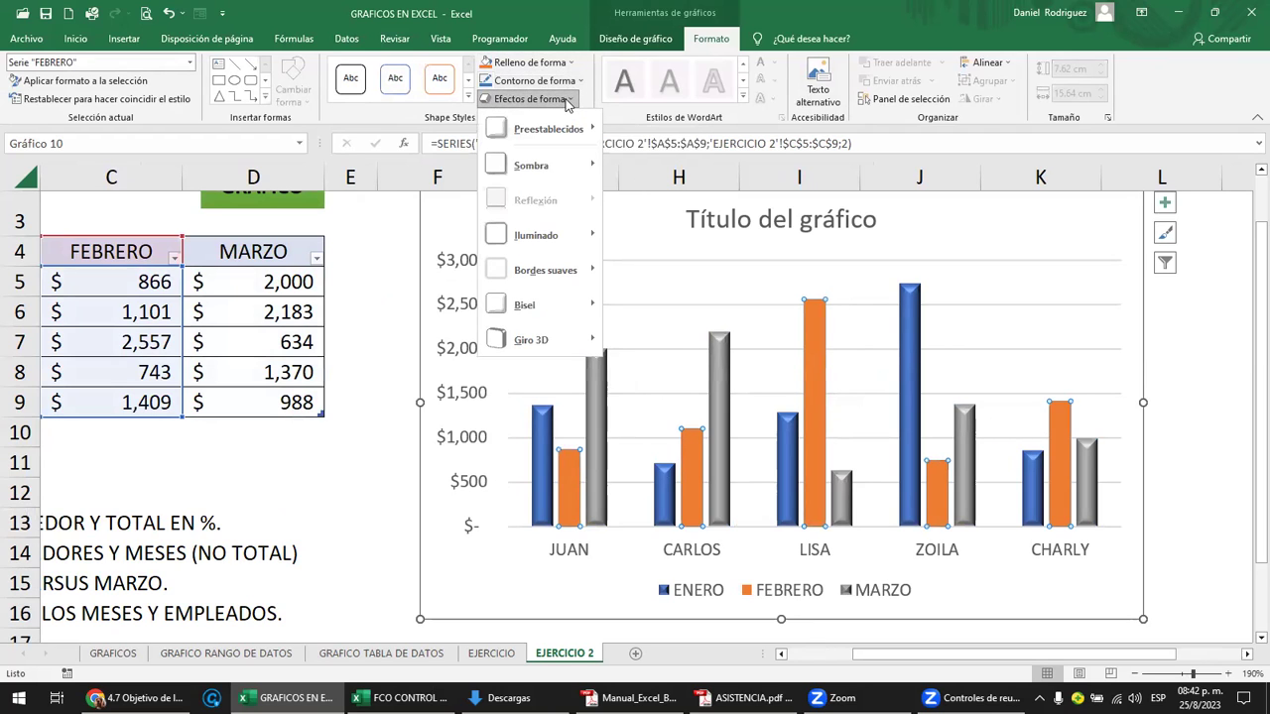
pyautogui.moveTo(530, 306)
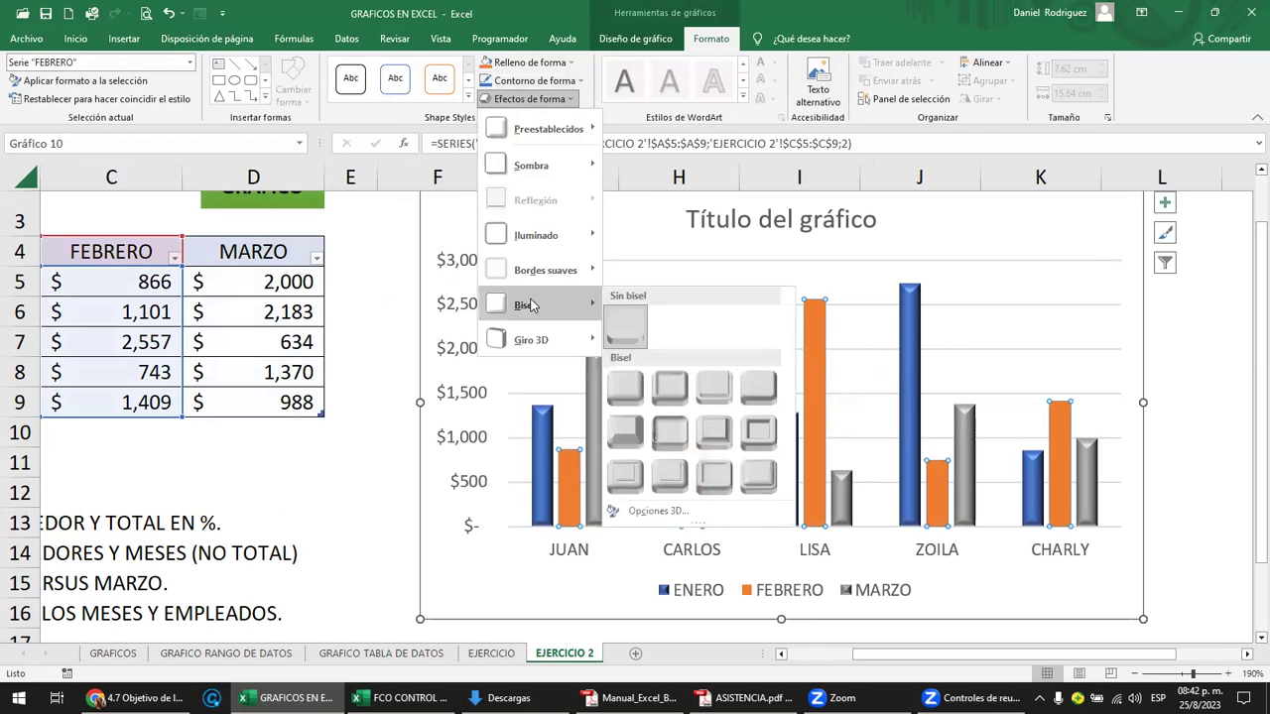
pyautogui.click(625, 387)
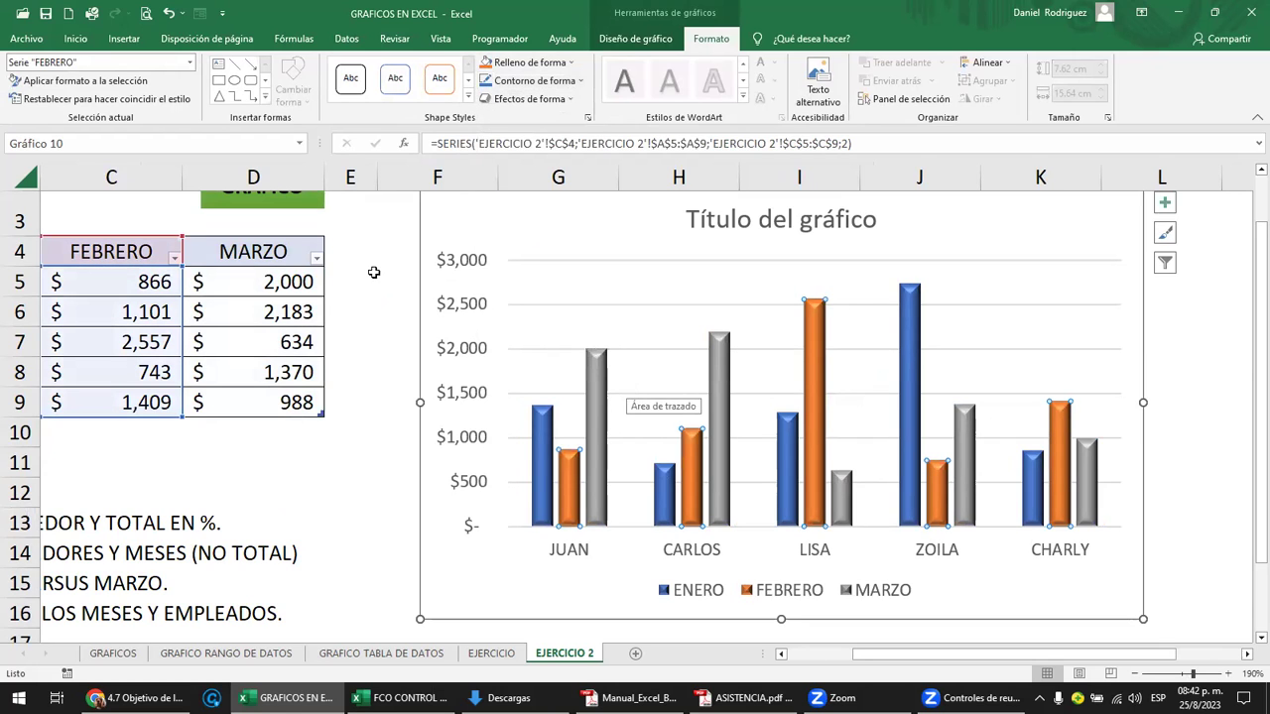
pyautogui.moveTo(420, 401); pyautogui.dragTo(386, 401)
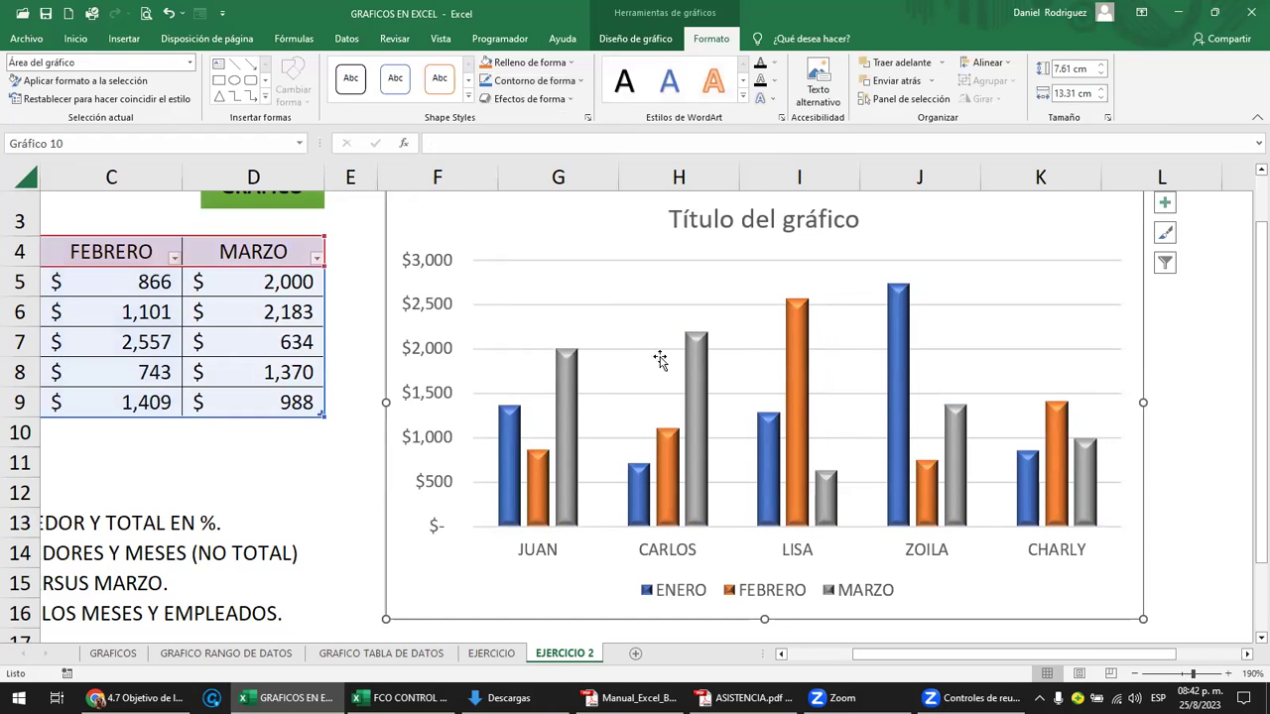
pyautogui.click(1179, 373)
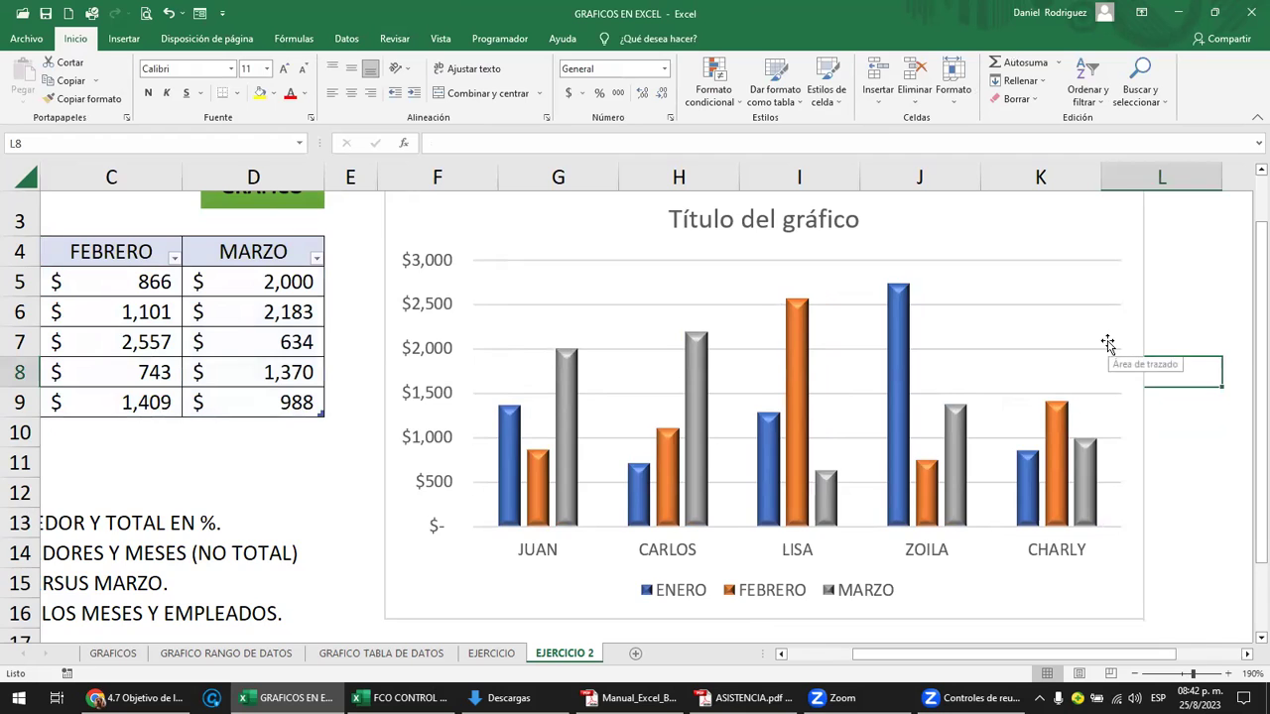
pyautogui.keyDown('ctrl'); pyautogui.scroll(-1, 1107, 340); pyautogui.keyUp('ctrl')
pyautogui.click(975, 327)
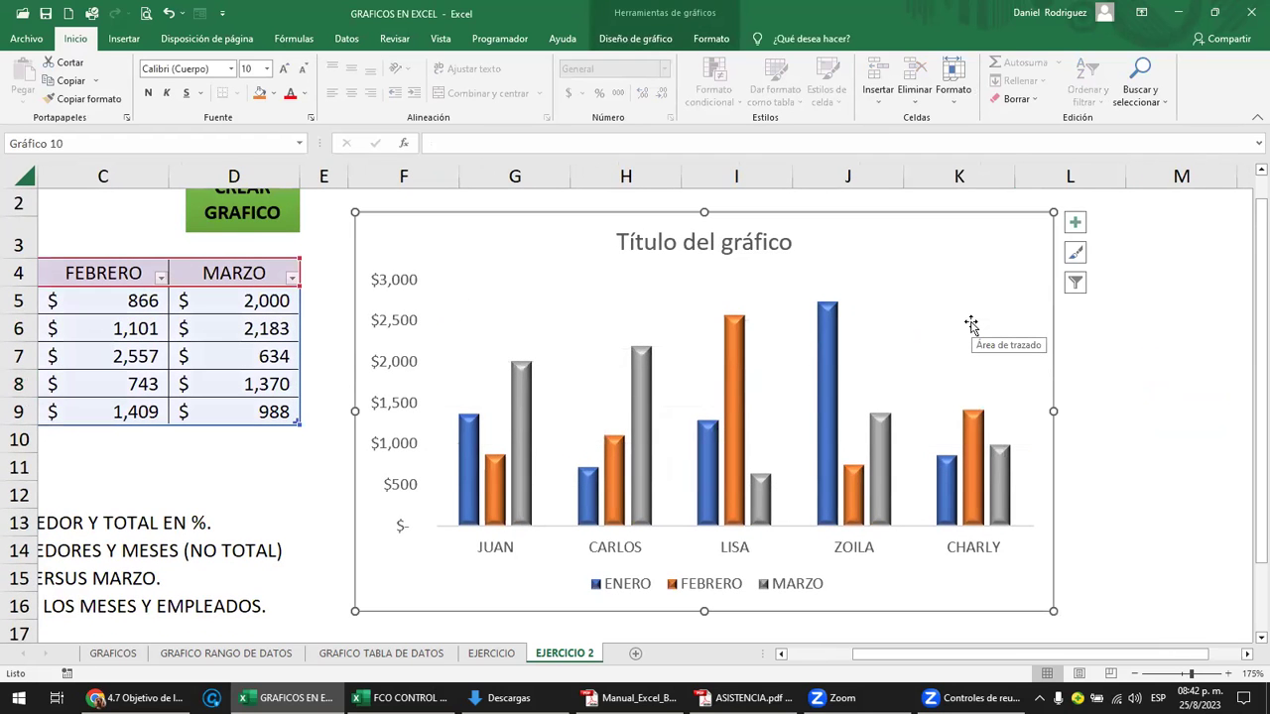
pyautogui.click(829, 343)
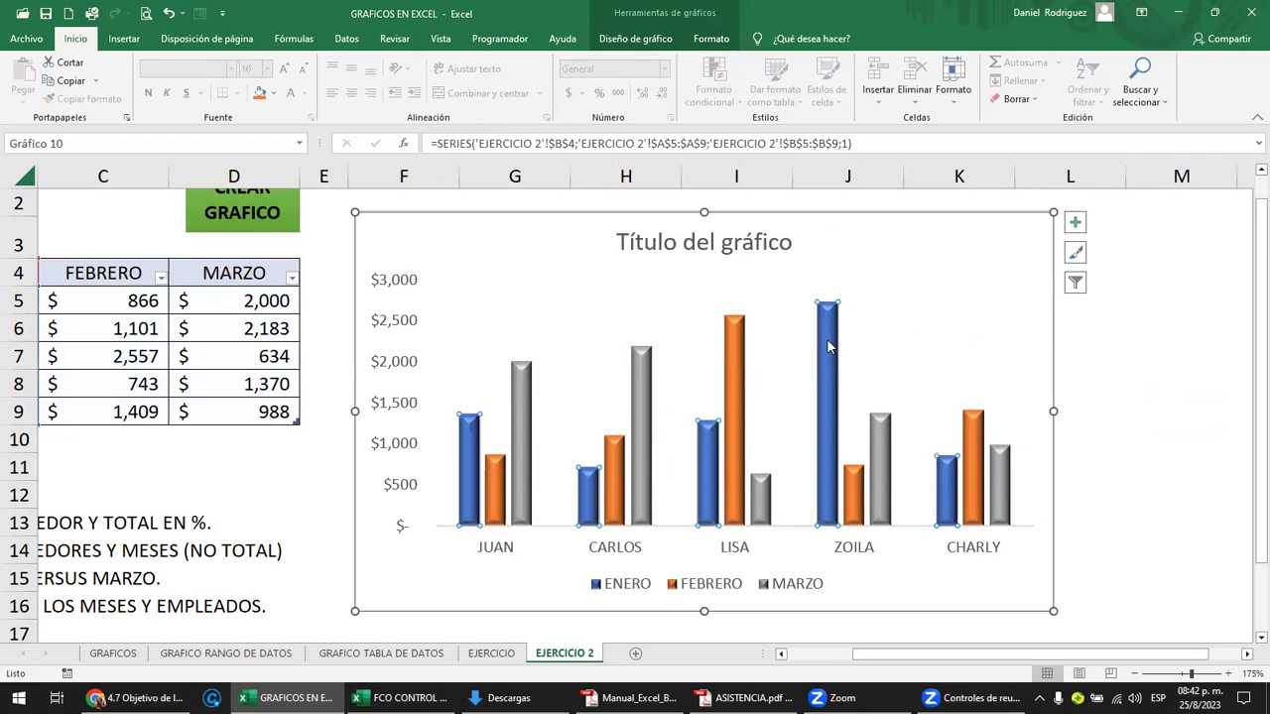
pyautogui.moveTo(820, 354)
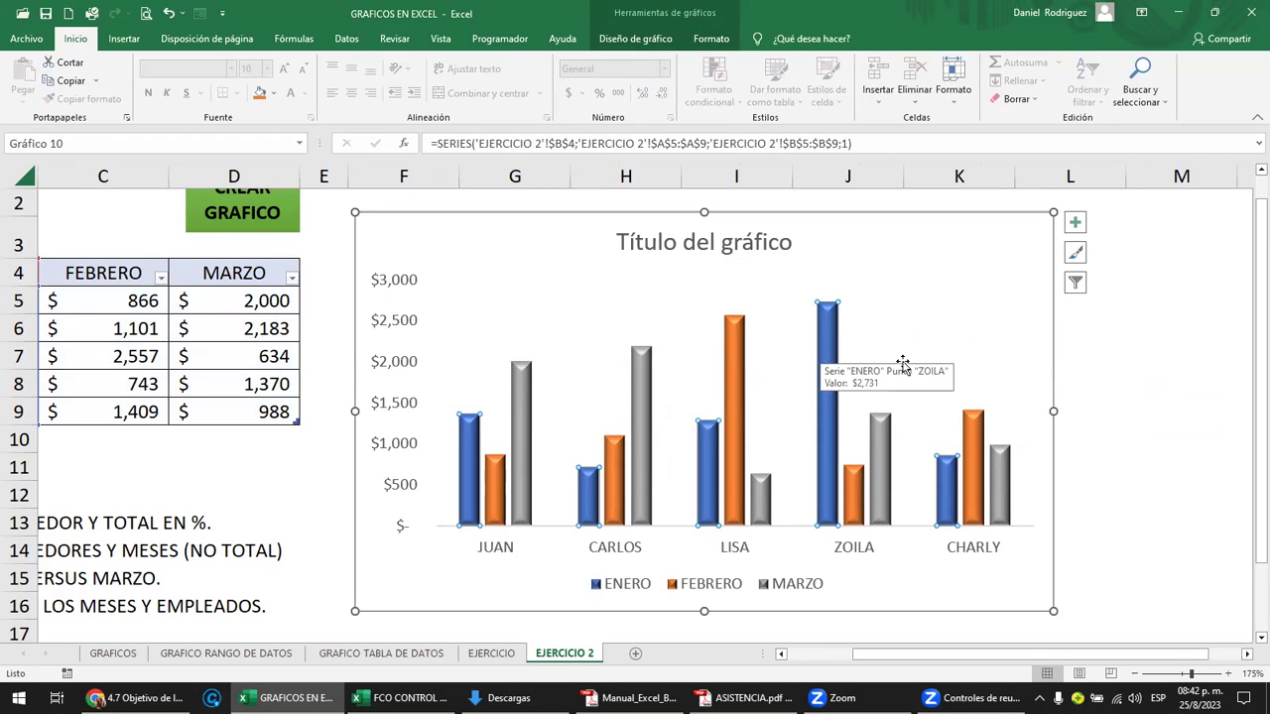
pyautogui.moveTo(972, 437)
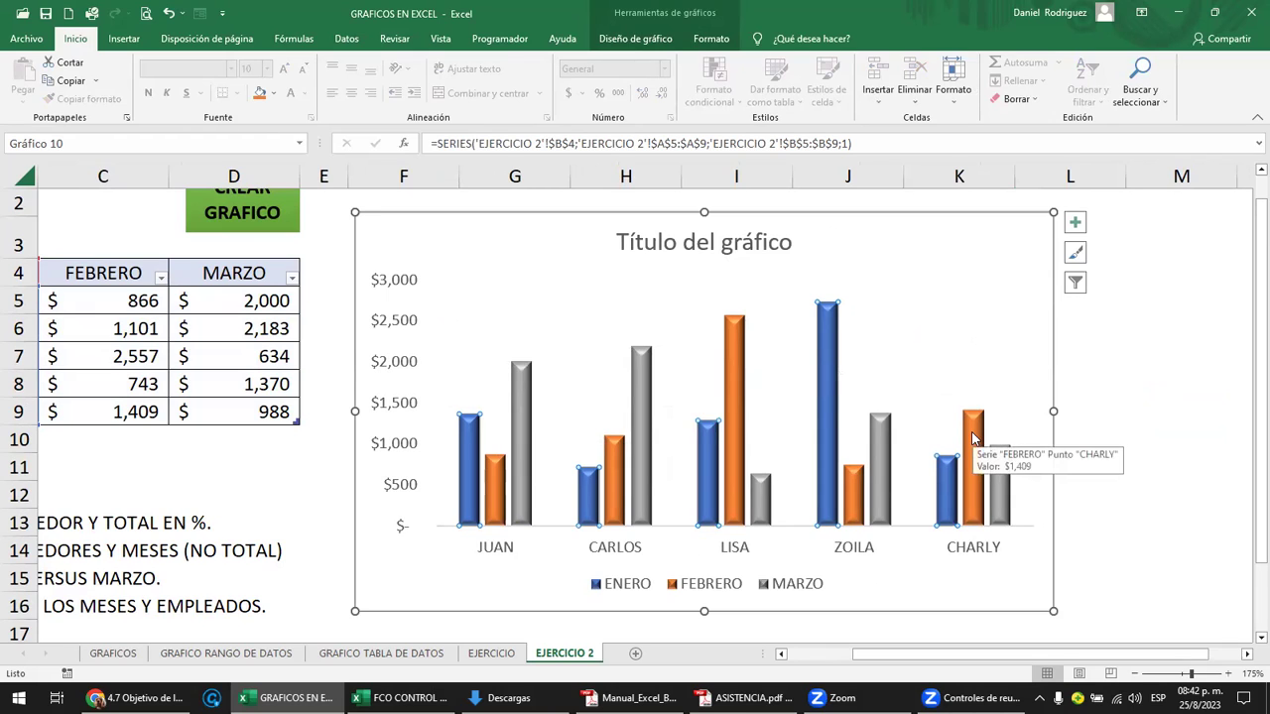
pyautogui.click(1075, 223)
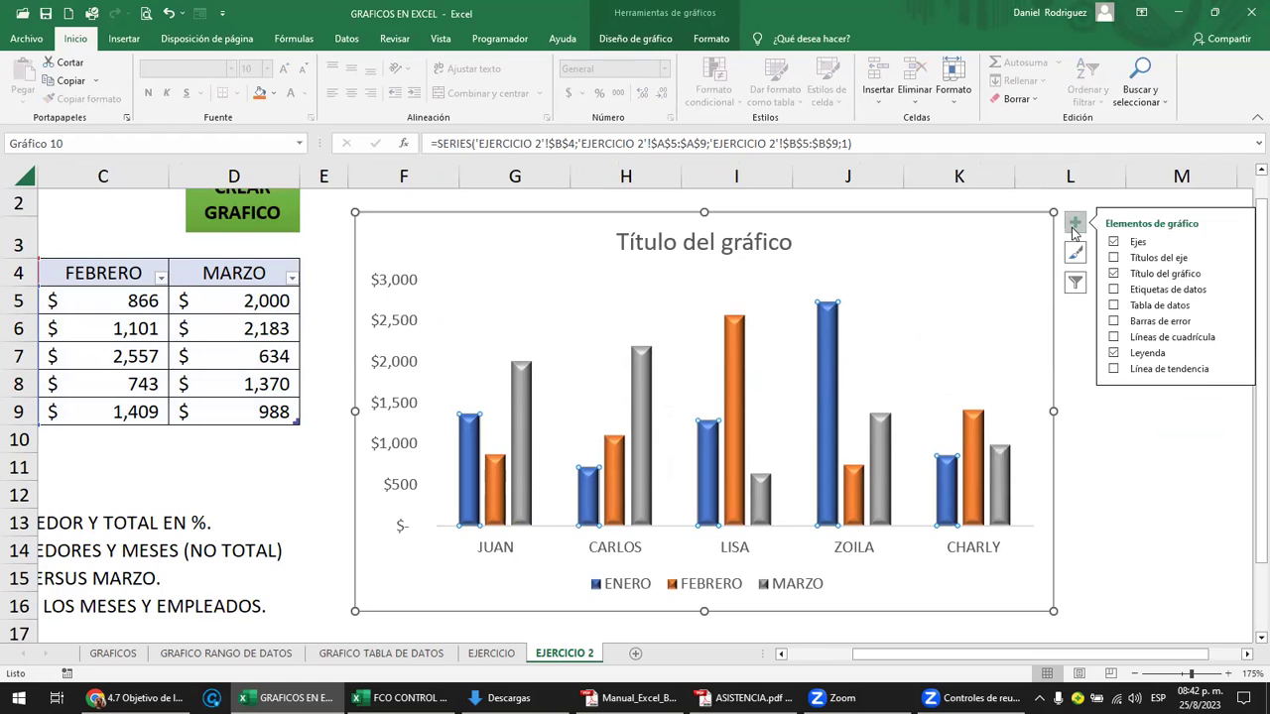
pyautogui.click(1201, 293)
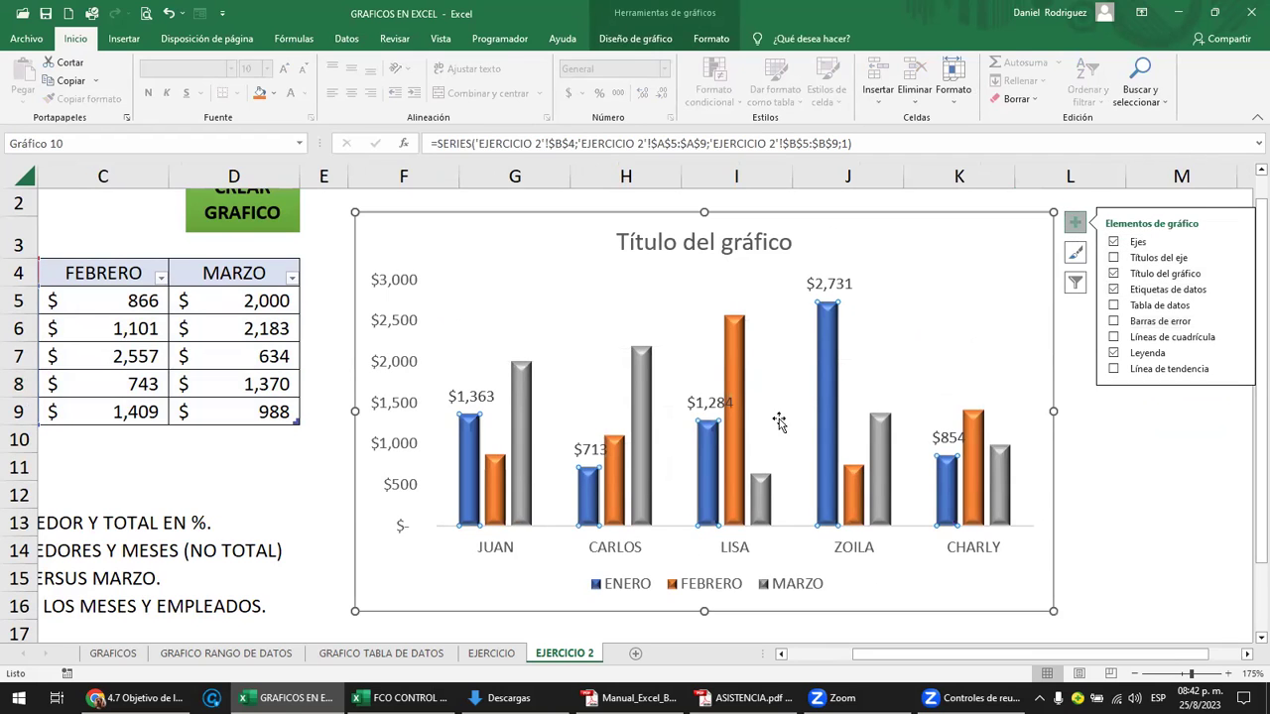
pyautogui.click(710, 404)
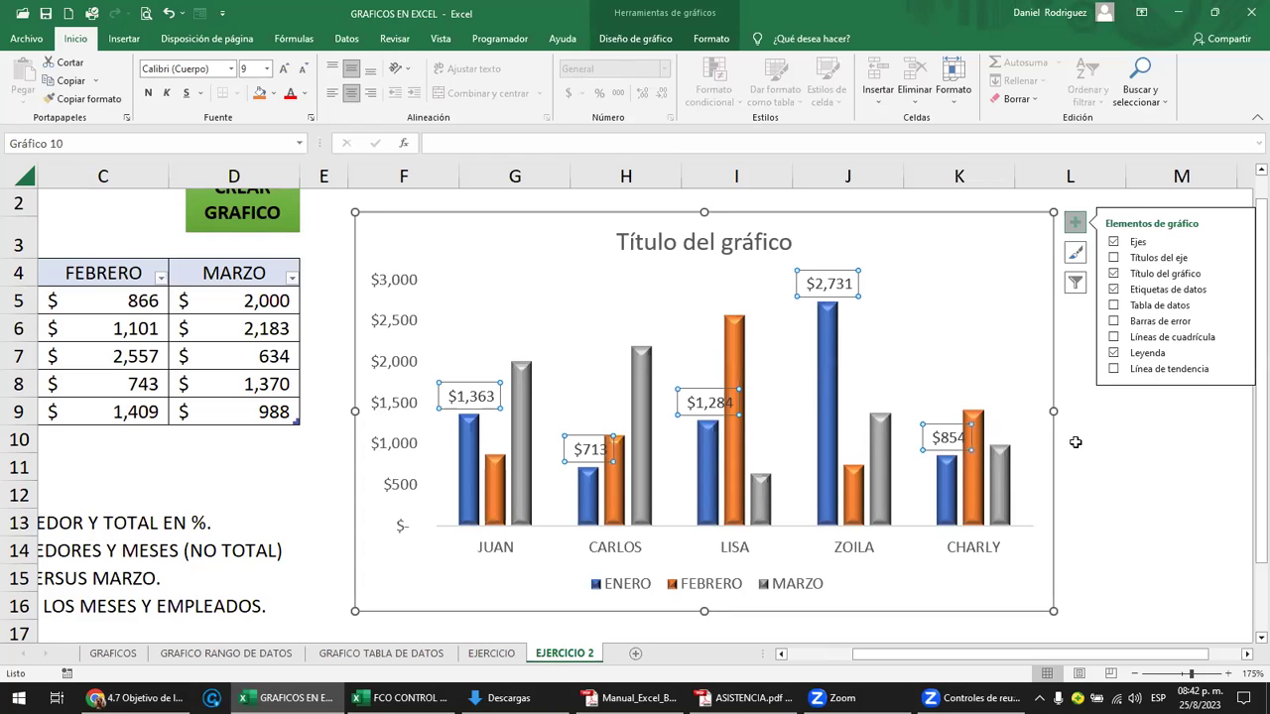
pyautogui.click(1113, 289)
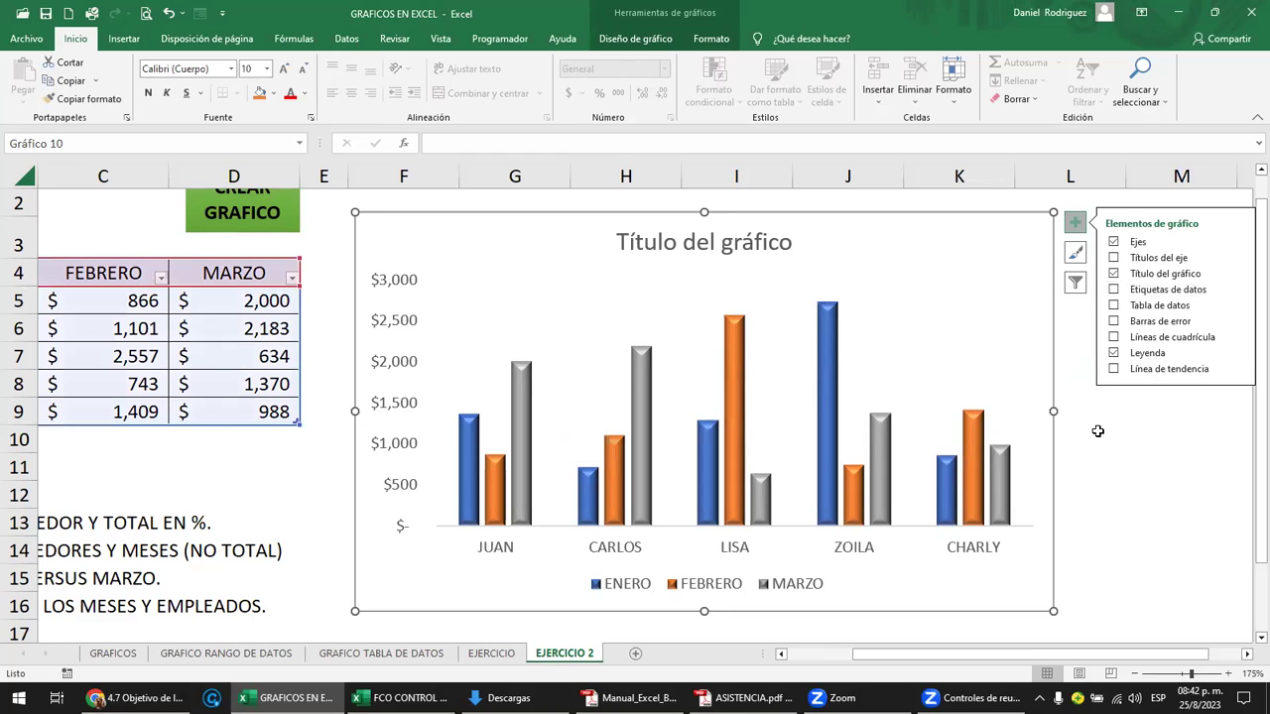
pyautogui.click(1094, 436)
pyautogui.click(812, 289)
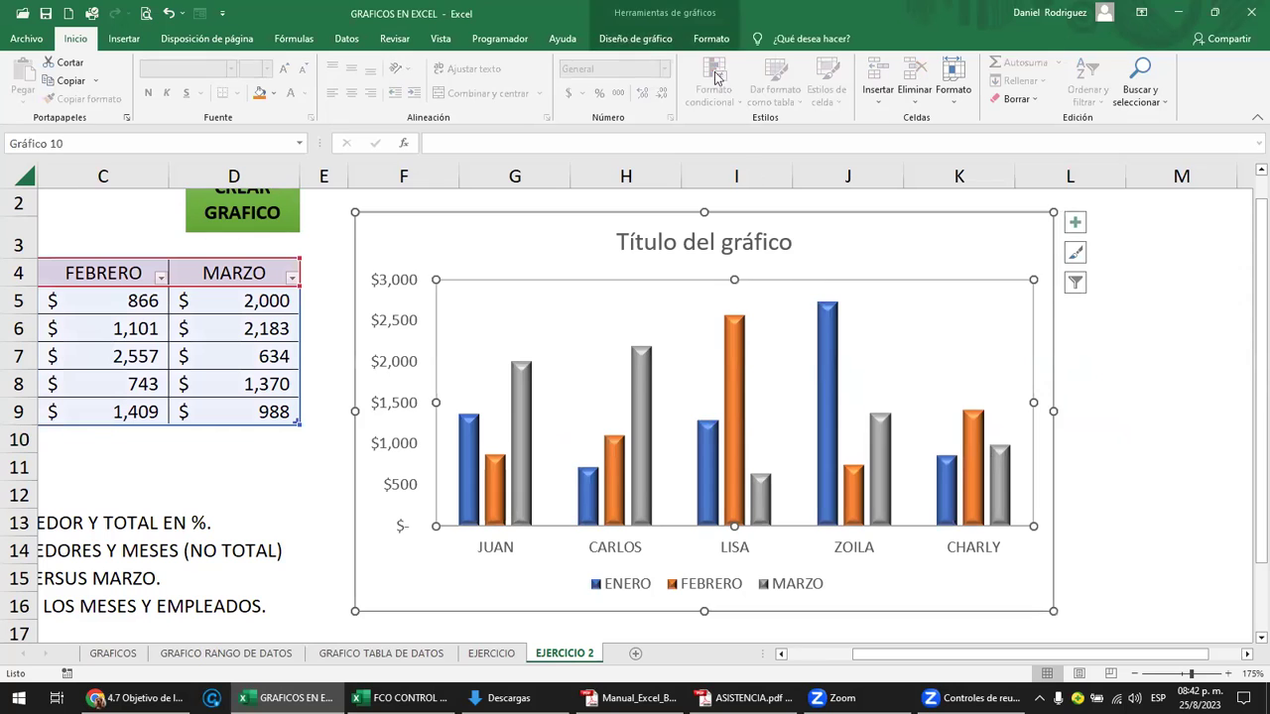
# - Apply the dark thumbnail from Estilos de diseño to the sales column chart
pyautogui.click(710, 40)
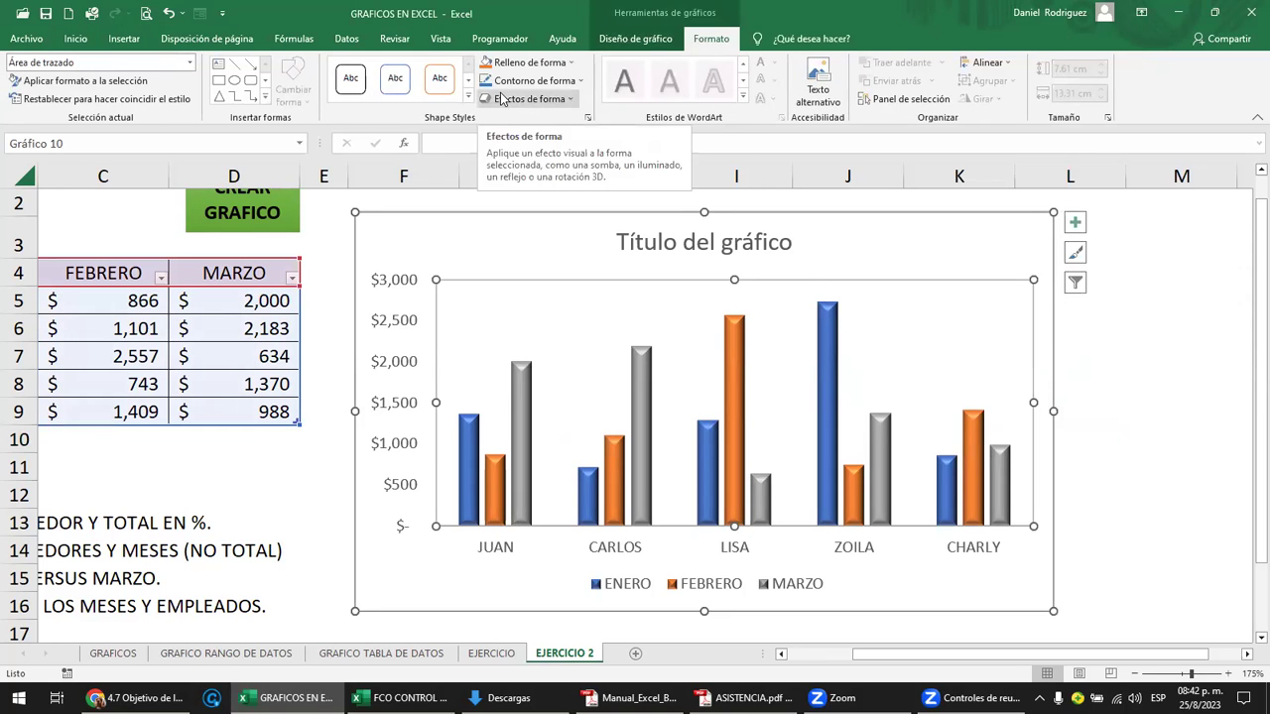
pyautogui.click(468, 96)
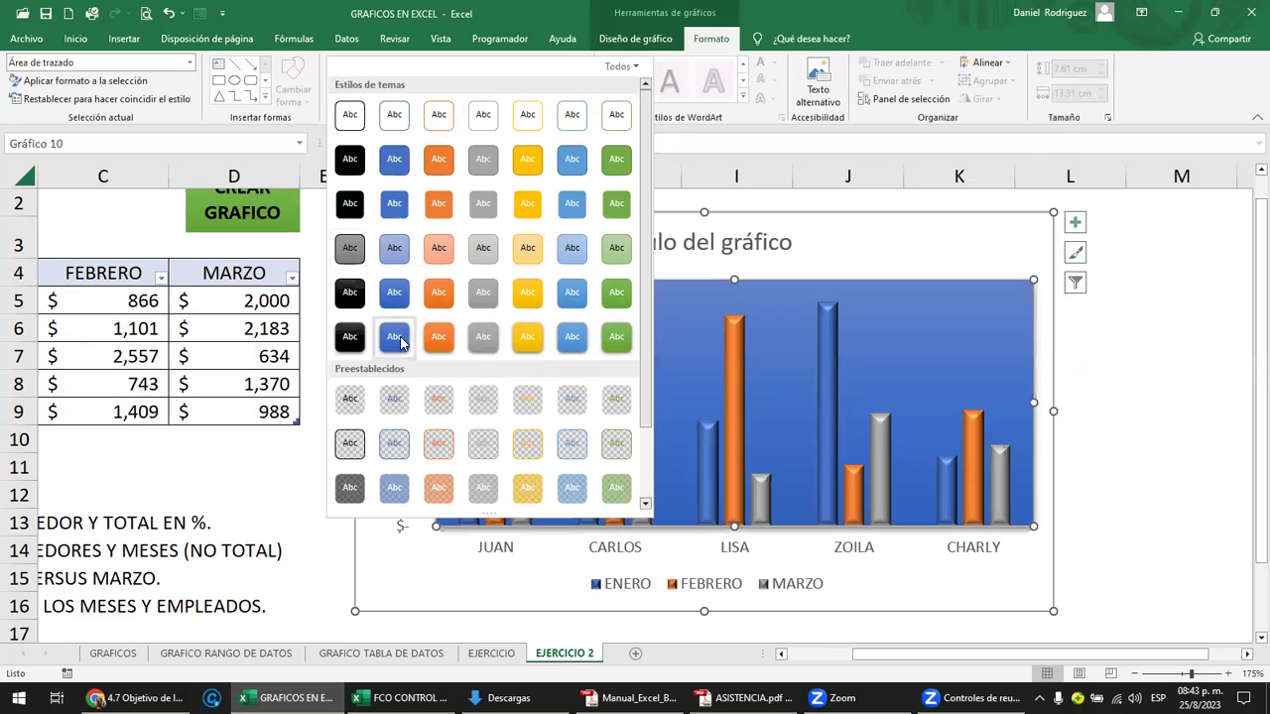
pyautogui.click(800, 199)
pyautogui.click(635, 37)
pyautogui.click(701, 84)
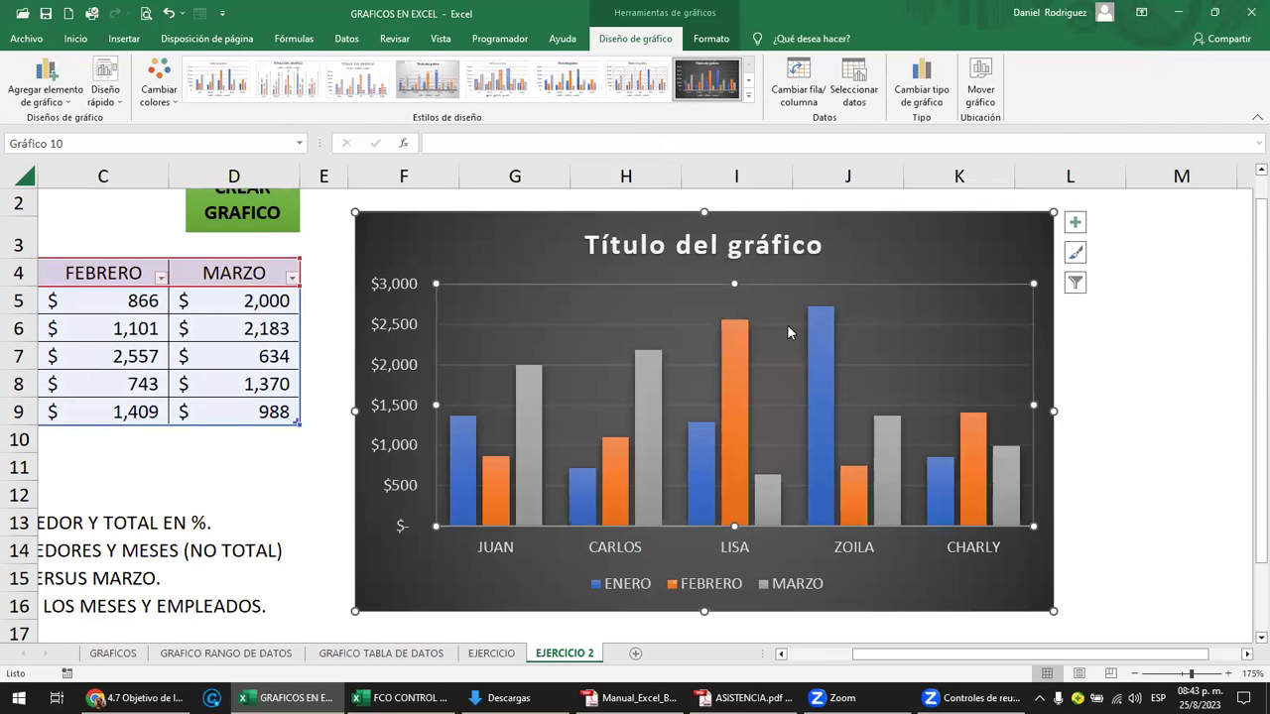
pyautogui.click(1099, 511)
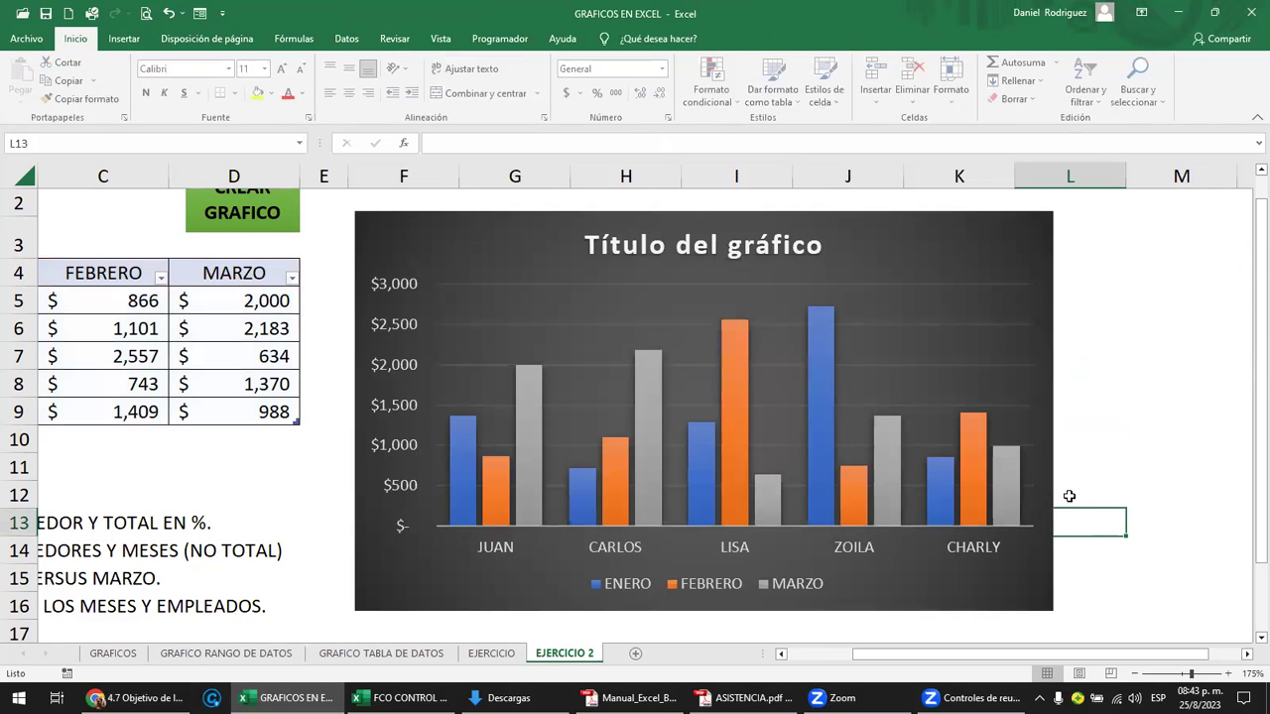
# - Apply the first bevel preset to the grey MARZO bars
pyautogui.click(1003, 470)
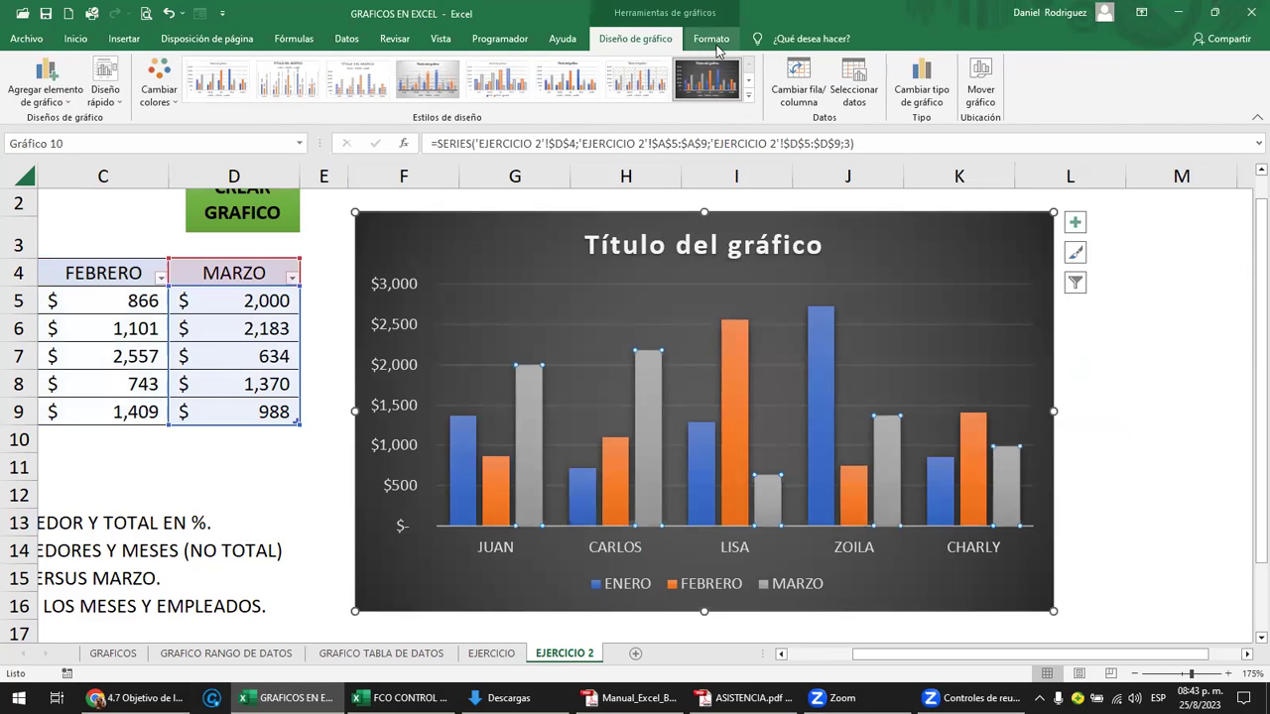
pyautogui.click(711, 38)
pyautogui.click(564, 102)
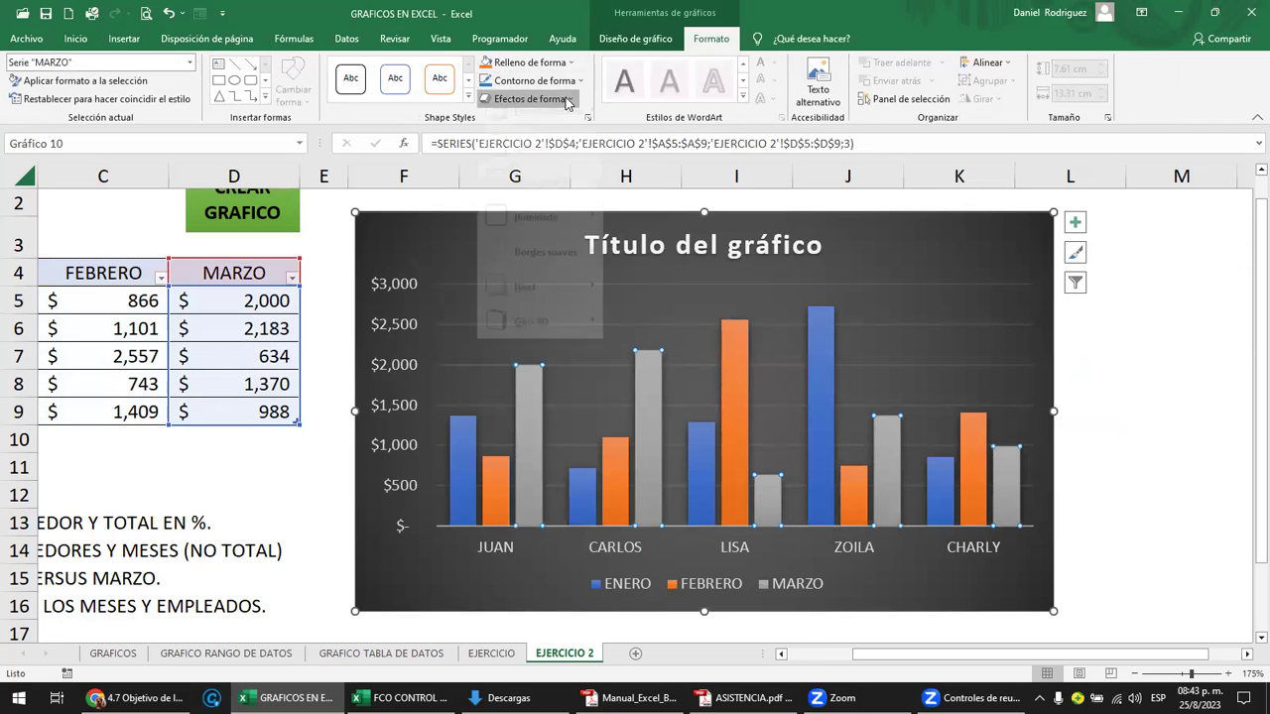
pyautogui.moveTo(506, 310)
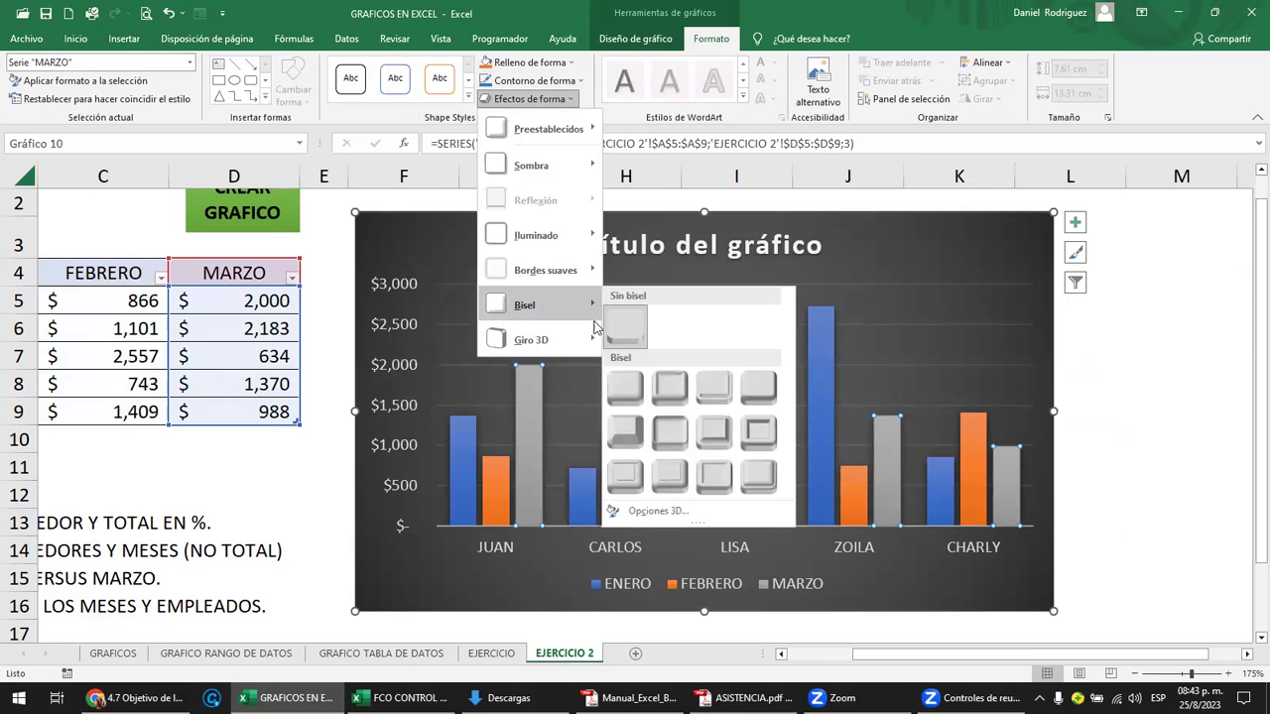
pyautogui.click(625, 387)
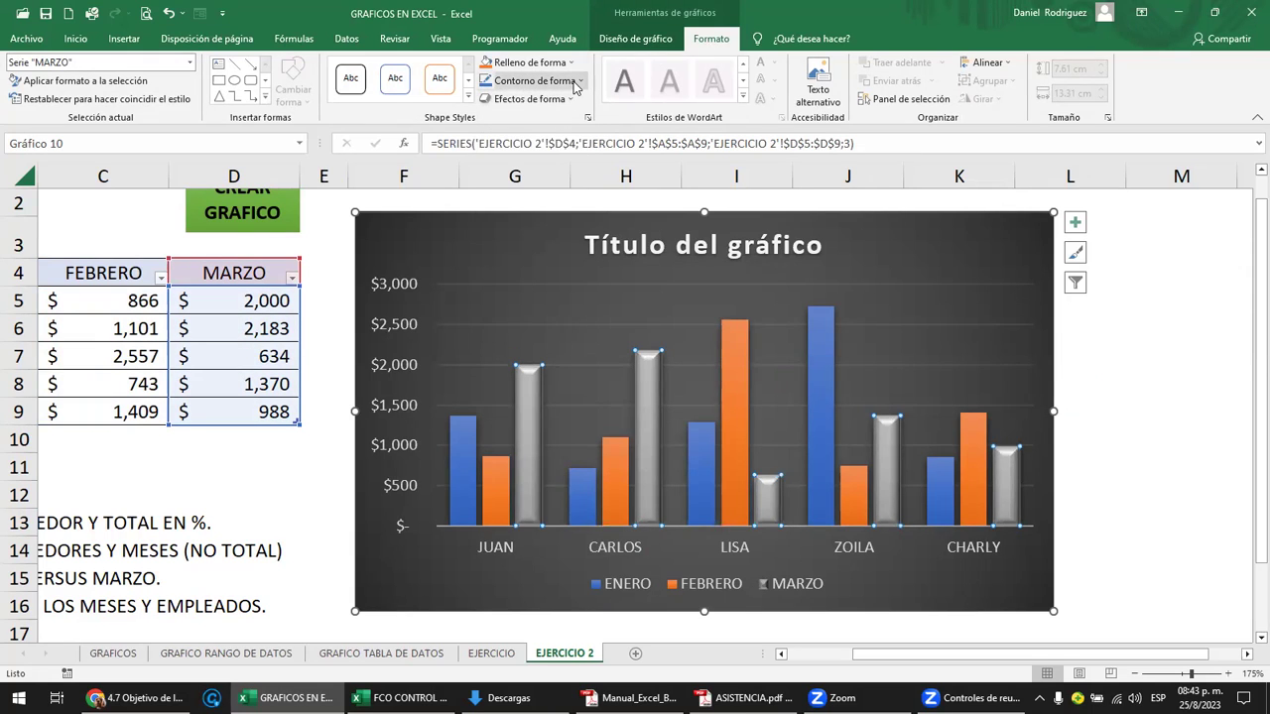
# - Add a blue glow variation to the MARZO bars
pyautogui.click(570, 100)
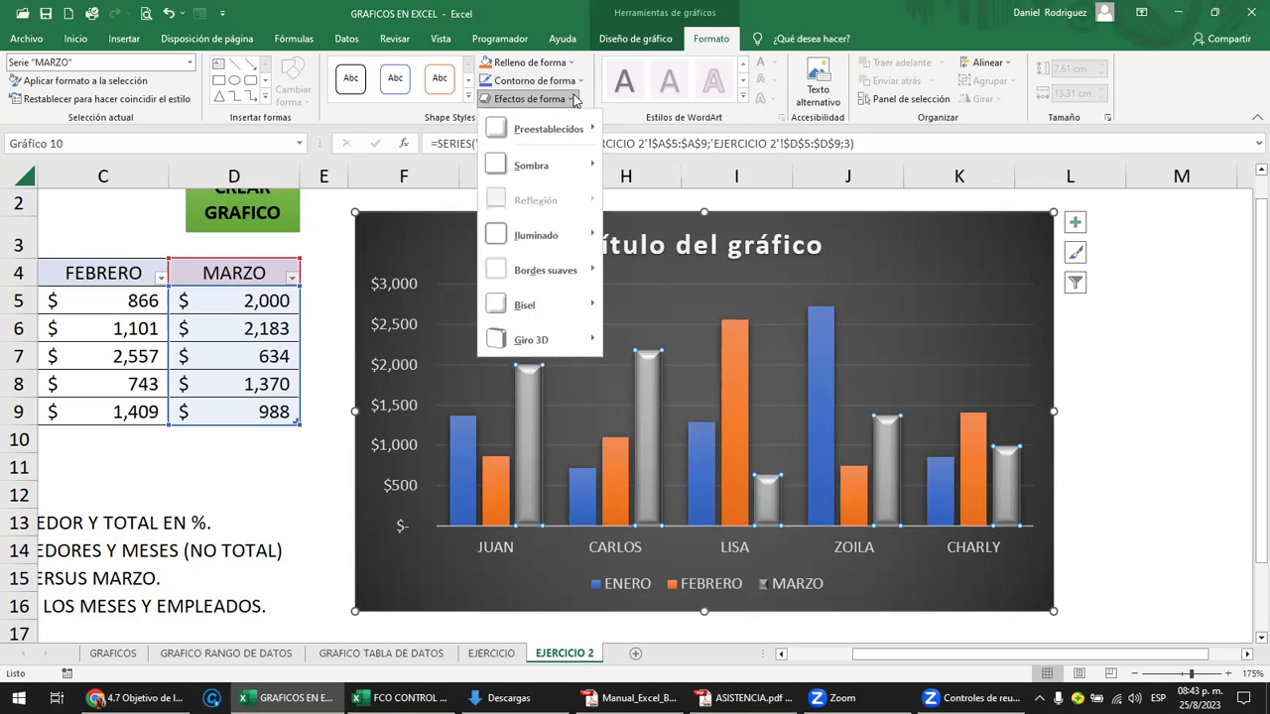
pyautogui.moveTo(570, 136)
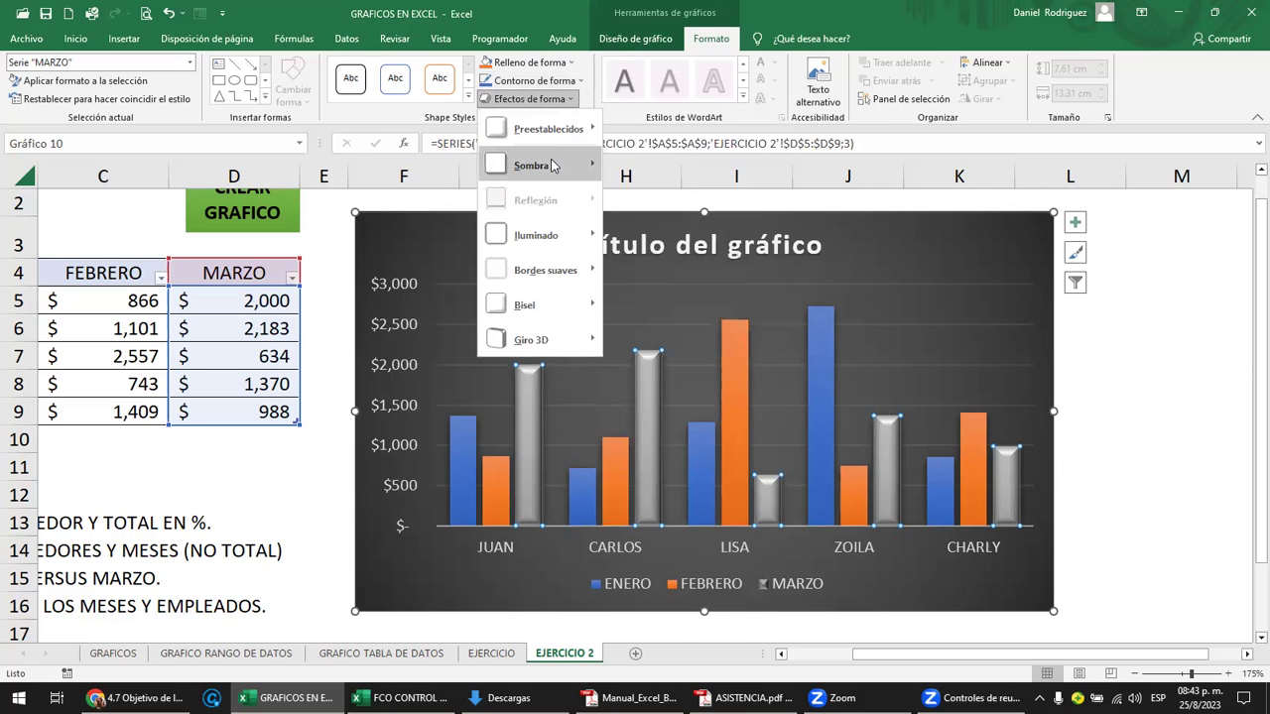
pyautogui.moveTo(552, 243)
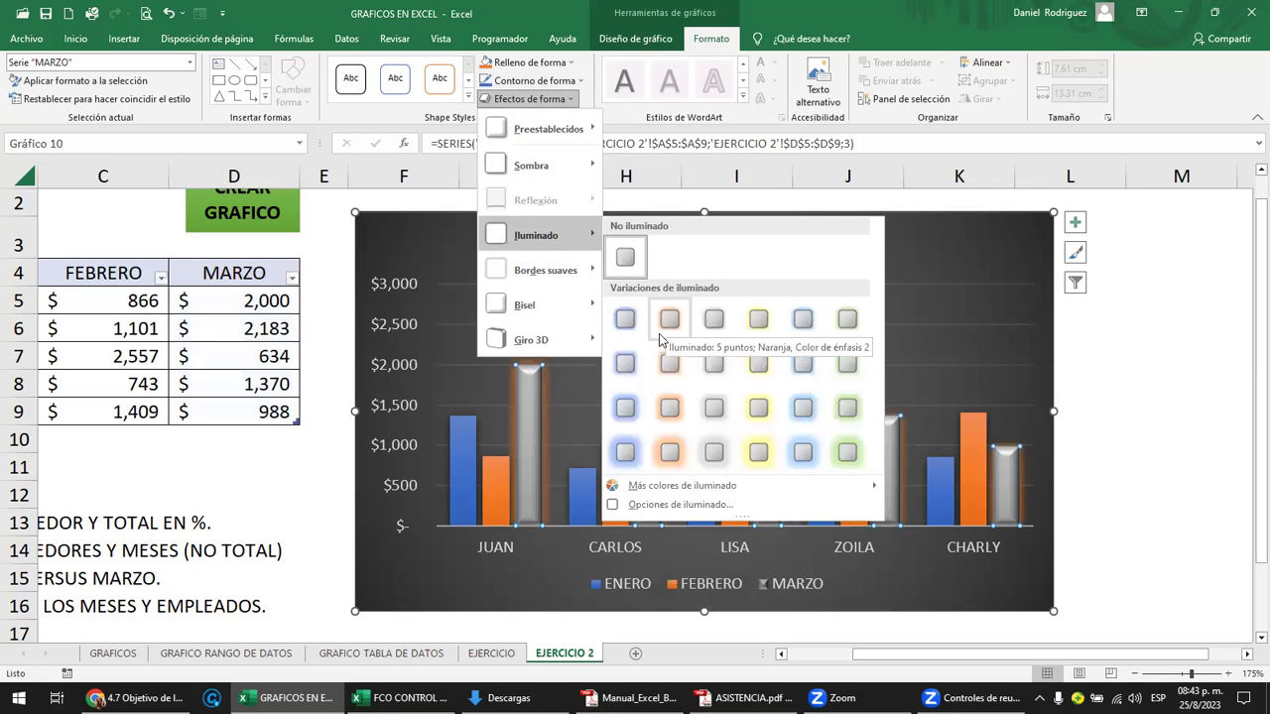
pyautogui.click(803, 402)
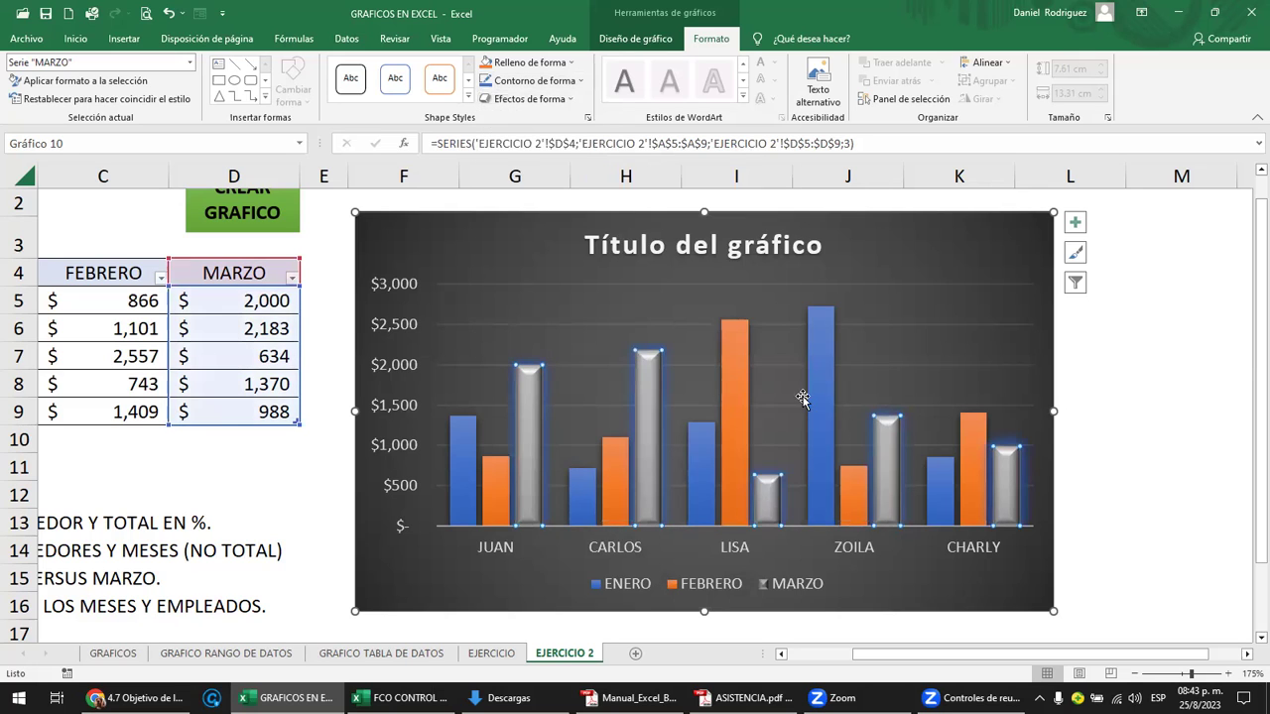
pyautogui.click(1146, 428)
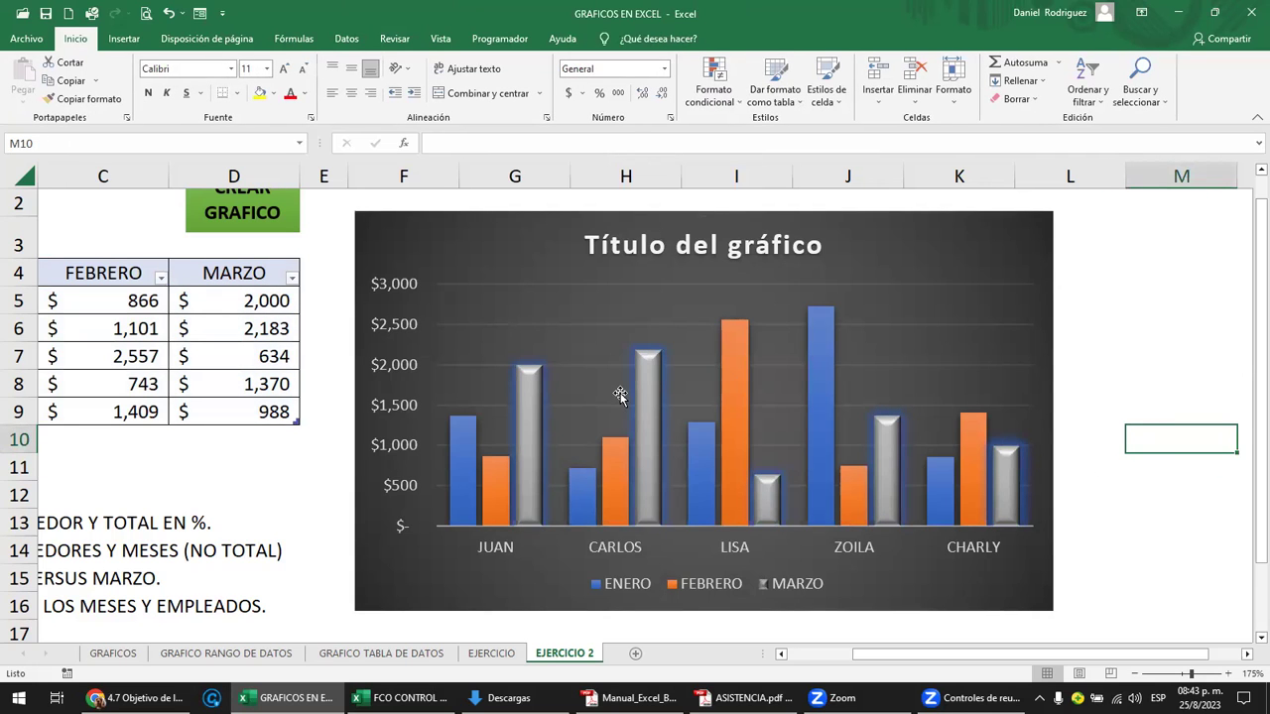
pyautogui.click(566, 247)
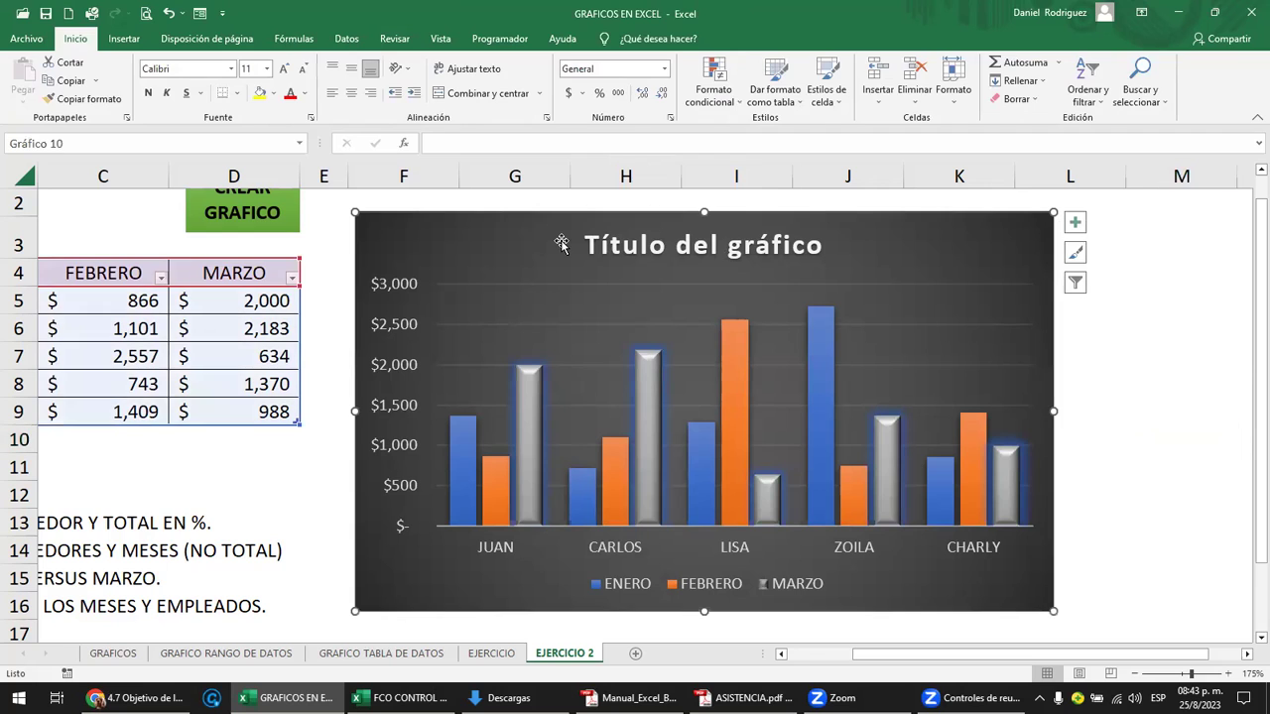
# - Limit the chart data to the ENERO column and bevel the tallest bar
pyautogui.moveTo(302, 426); pyautogui.dragTo(60, 427)
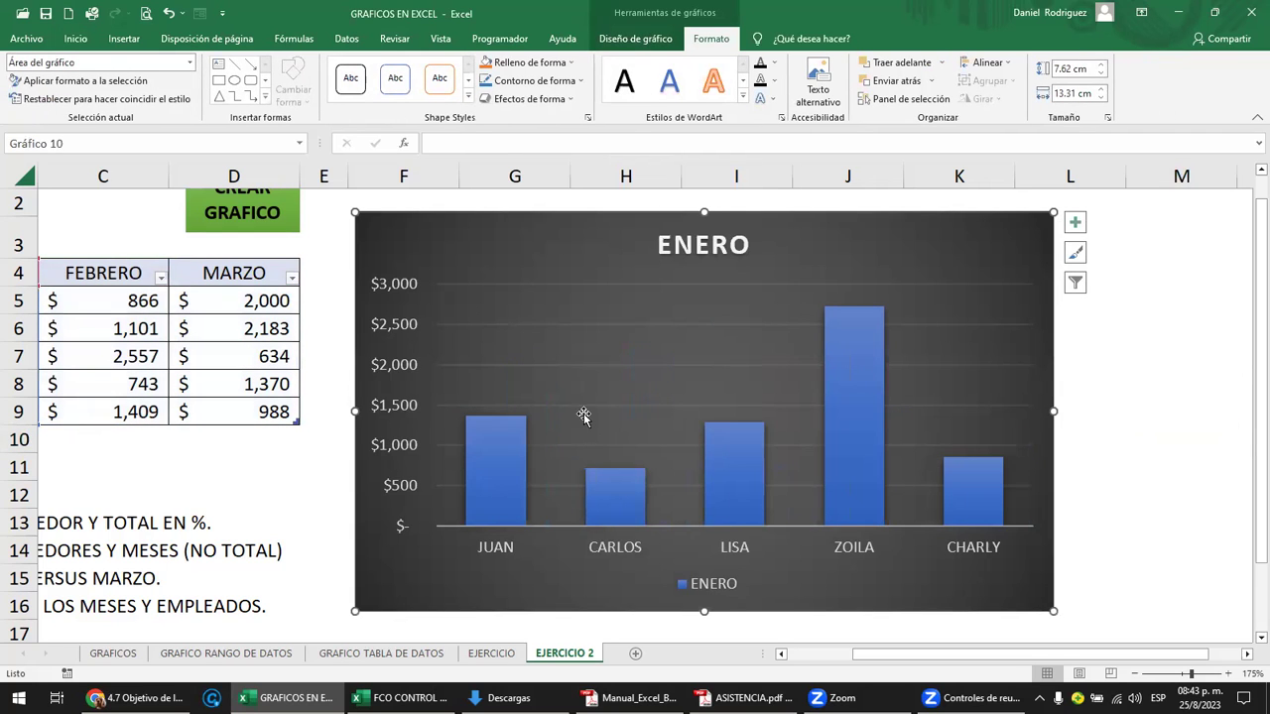
pyautogui.click(972, 496)
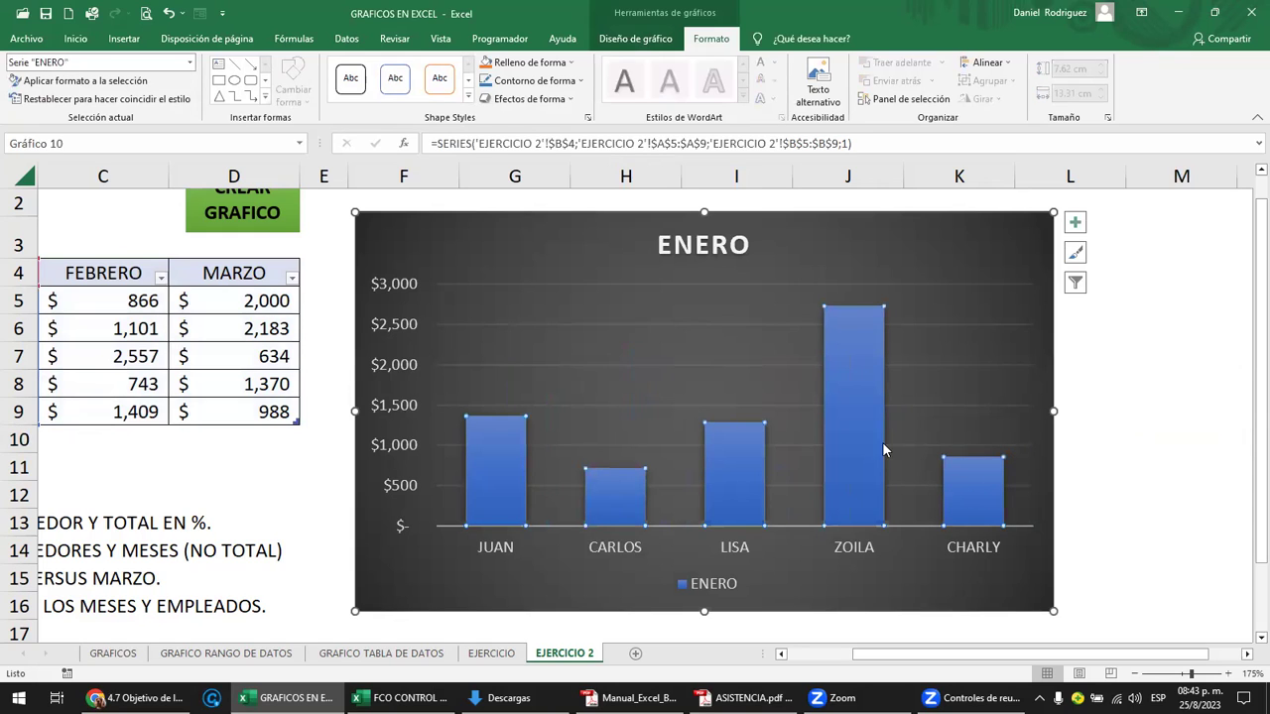
pyautogui.click(864, 349)
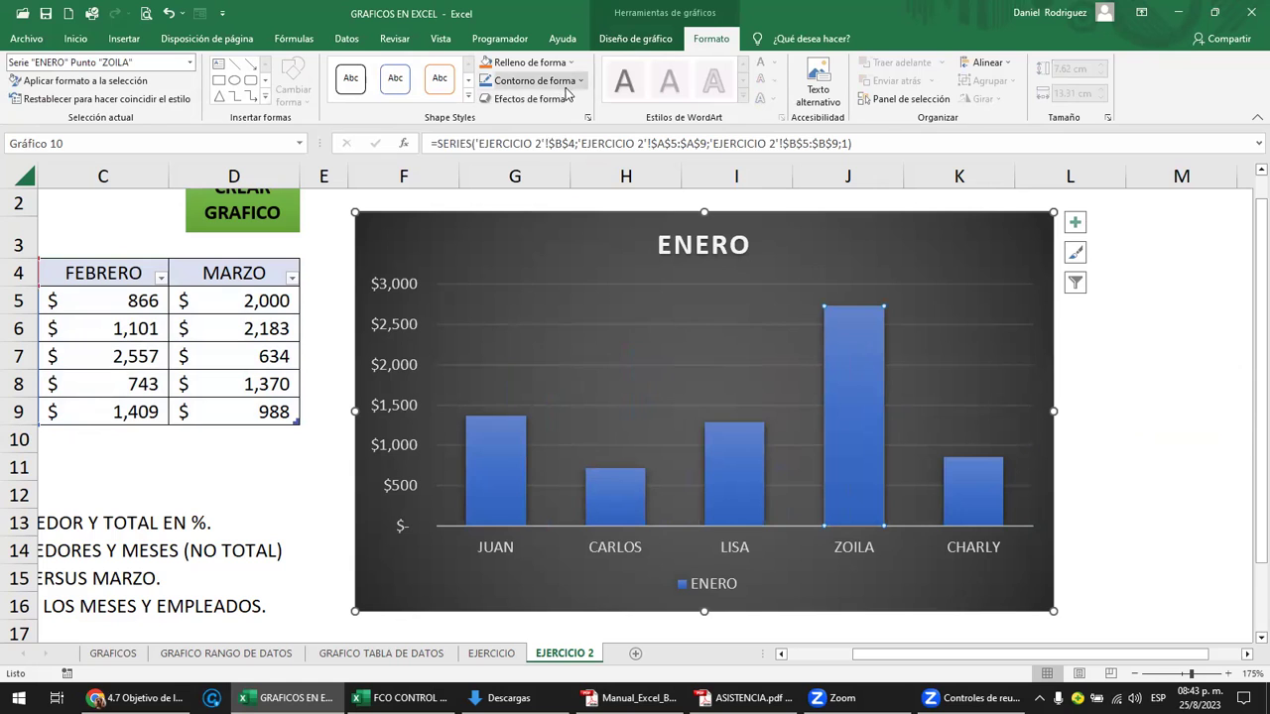
pyautogui.click(530, 98)
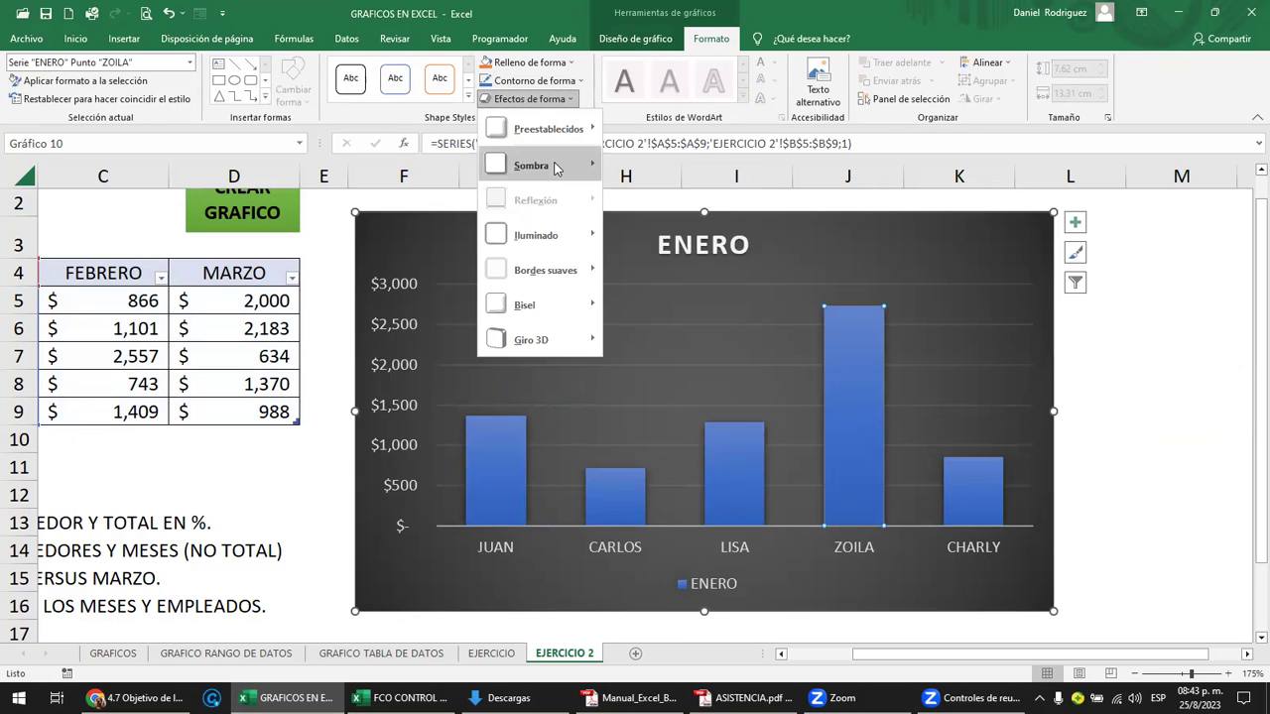
pyautogui.moveTo(541, 305)
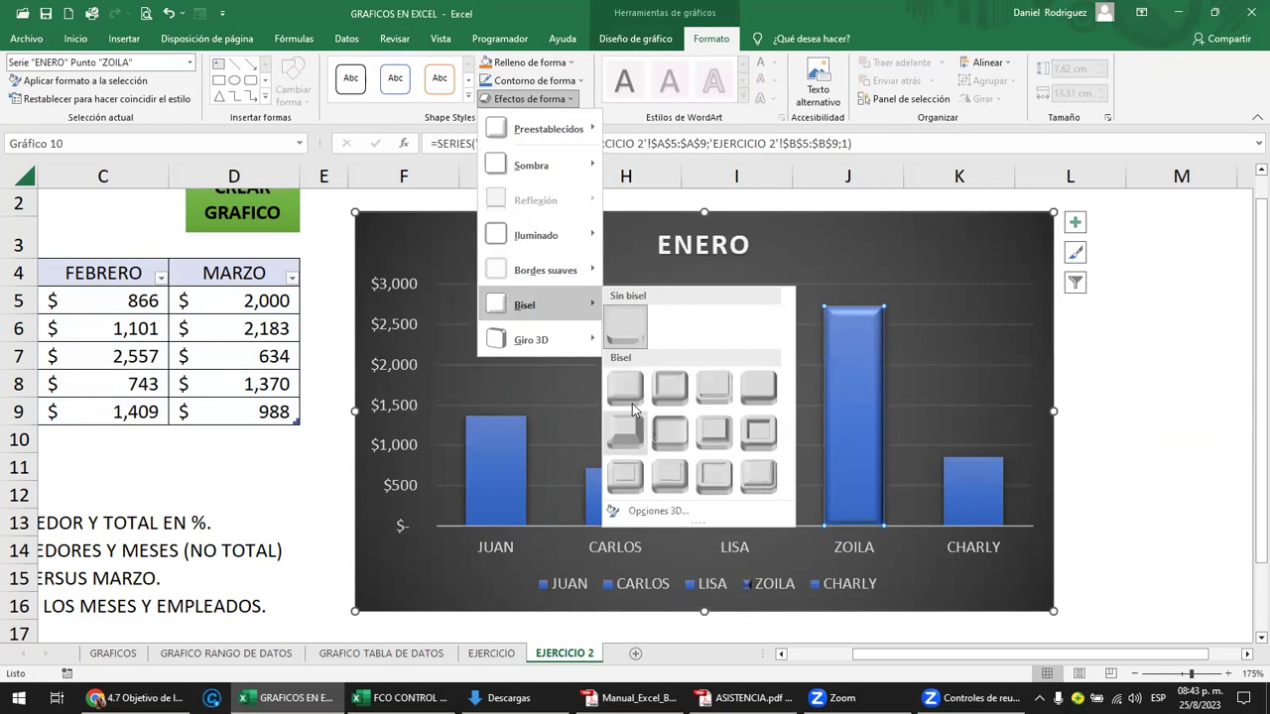
pyautogui.click(619, 390)
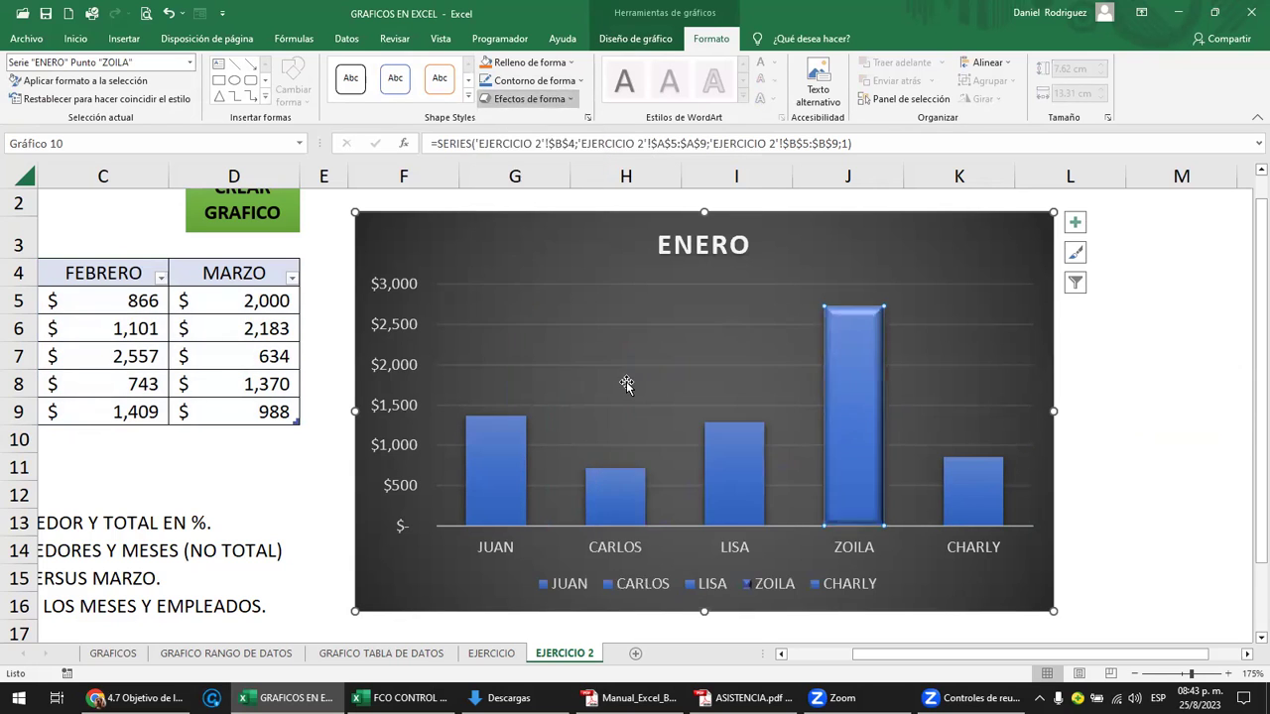
# - Give ZOILA's tallest ENERO bar a yellow glow
pyautogui.click(568, 98)
pyautogui.moveTo(557, 181)
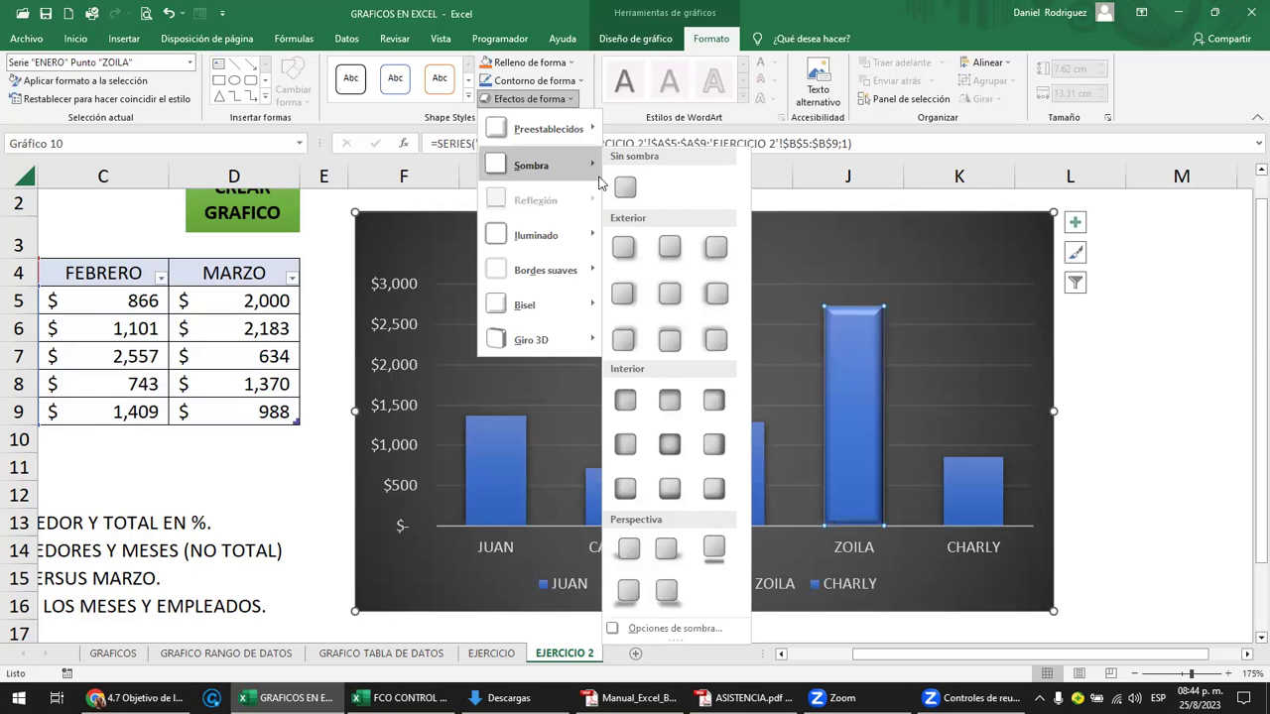
pyautogui.moveTo(560, 238)
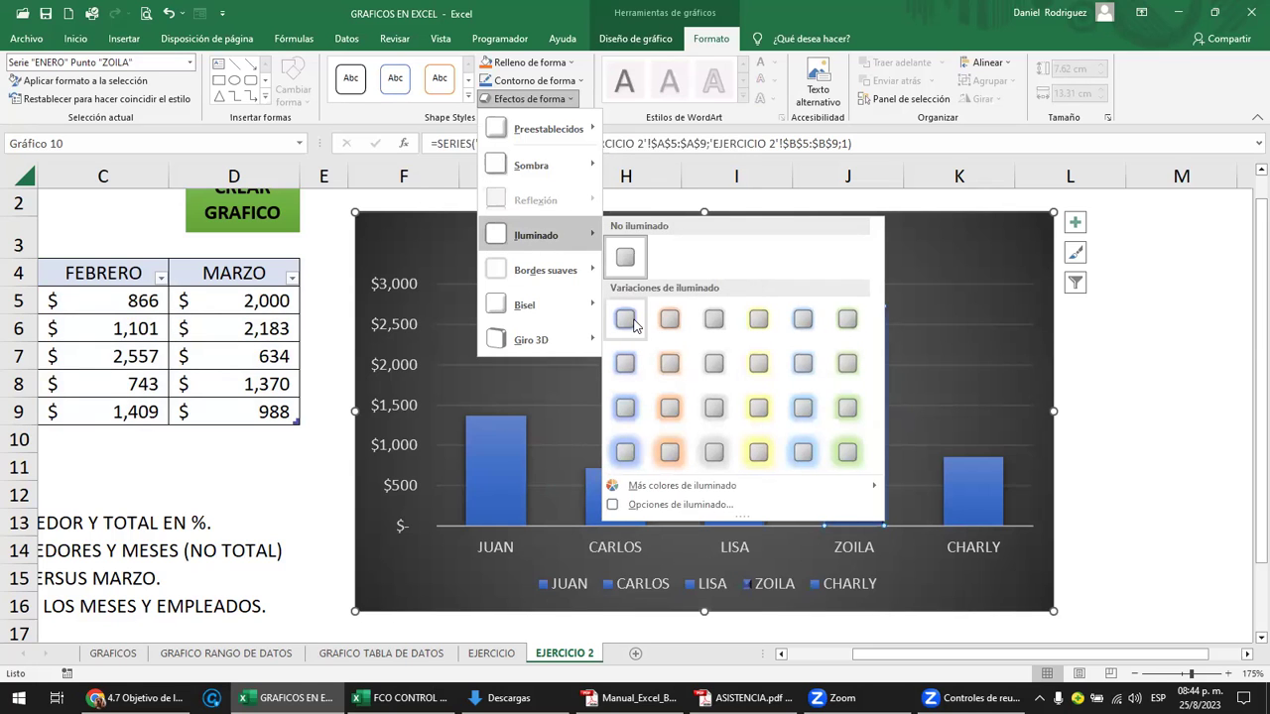
pyautogui.click(760, 367)
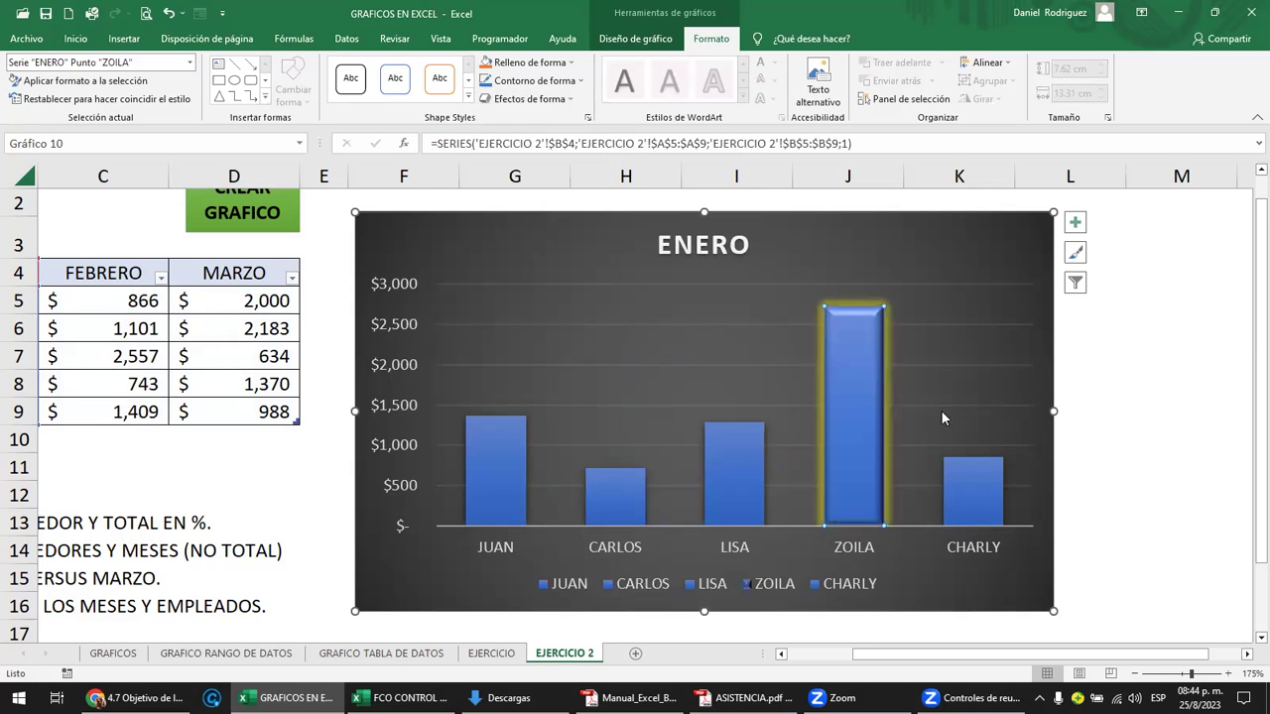
pyautogui.click(1127, 442)
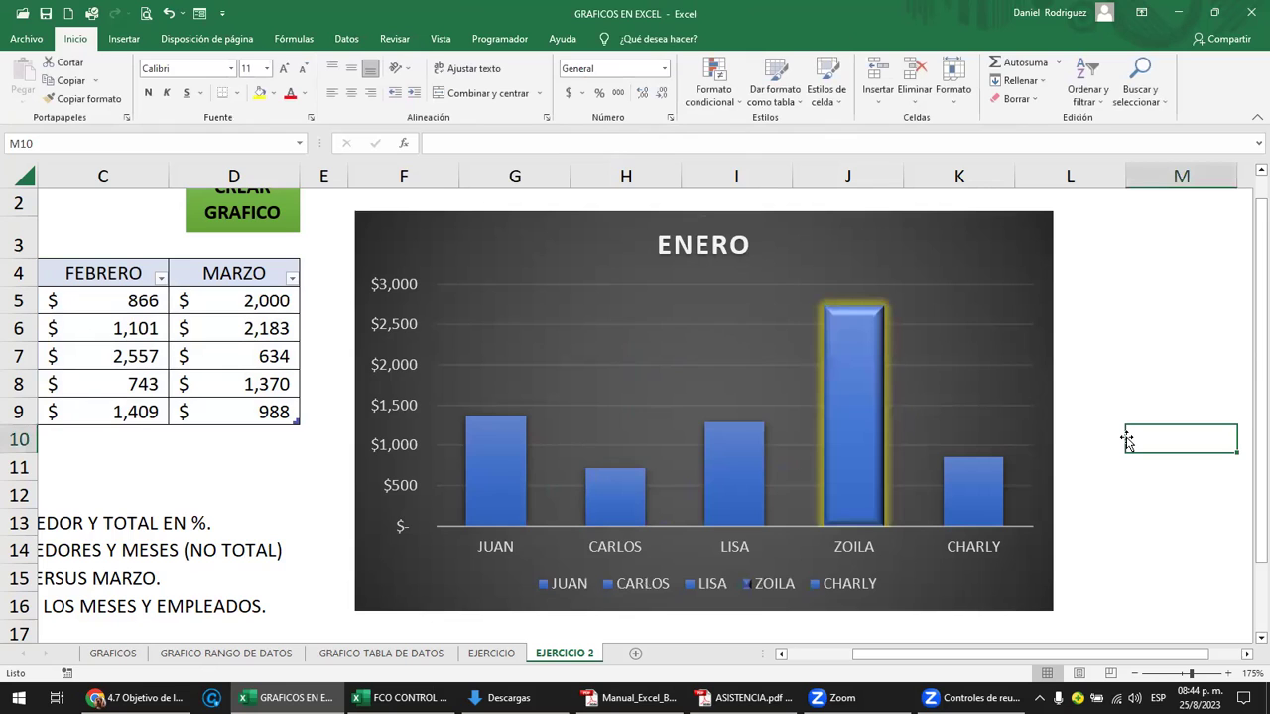
pyautogui.click(842, 354)
pyautogui.click(614, 486)
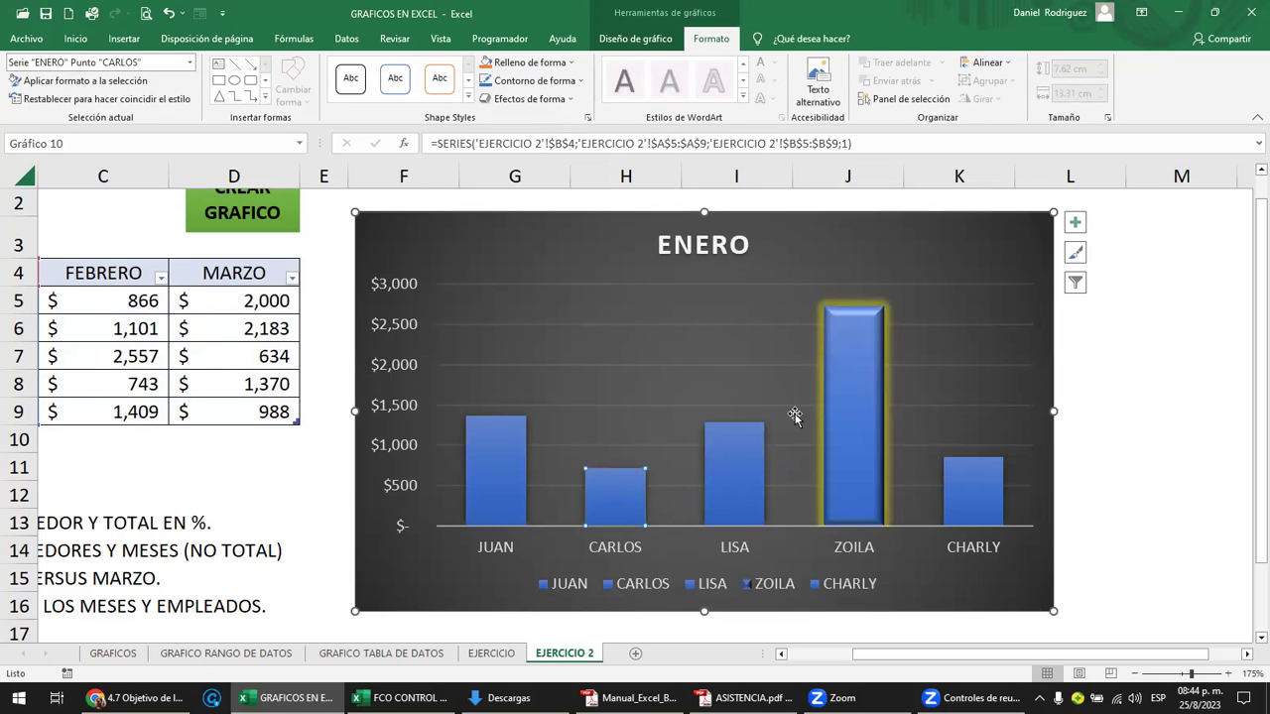
pyautogui.click(861, 376)
# - Fill ZOILA's tallest ENERO bar solid green
pyautogui.doubleClick(859, 373)
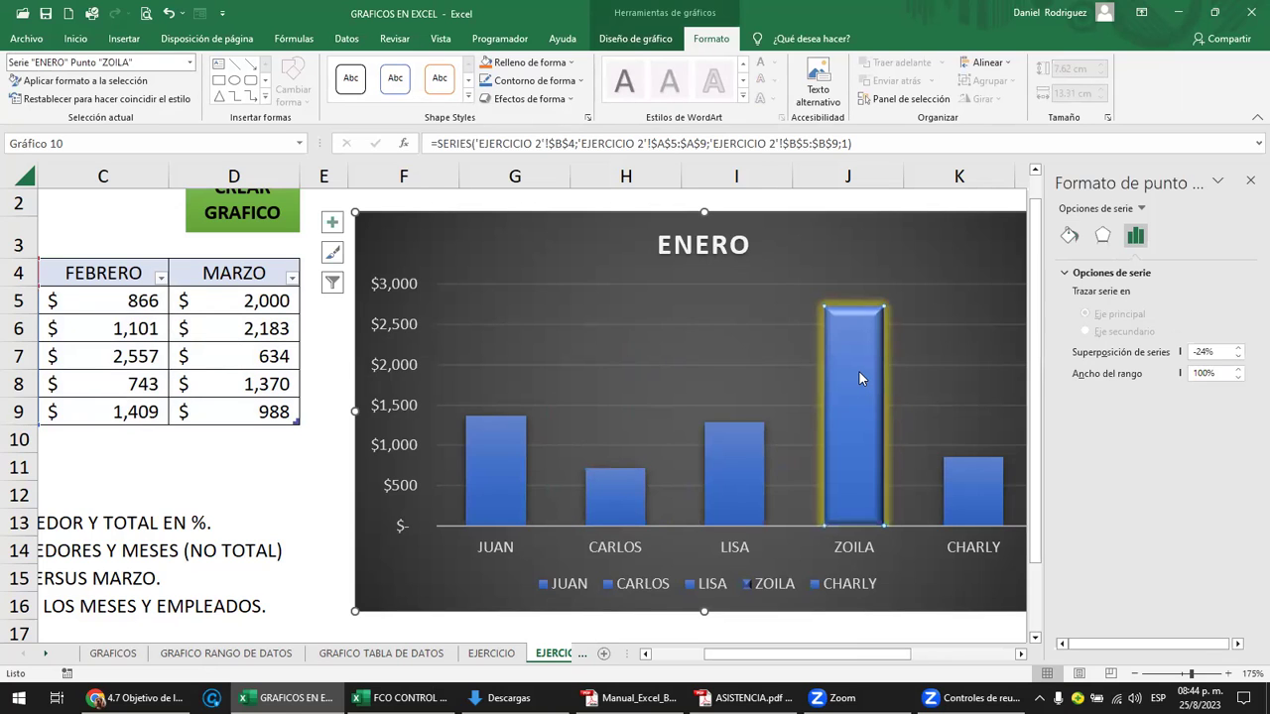
pyautogui.click(1069, 235)
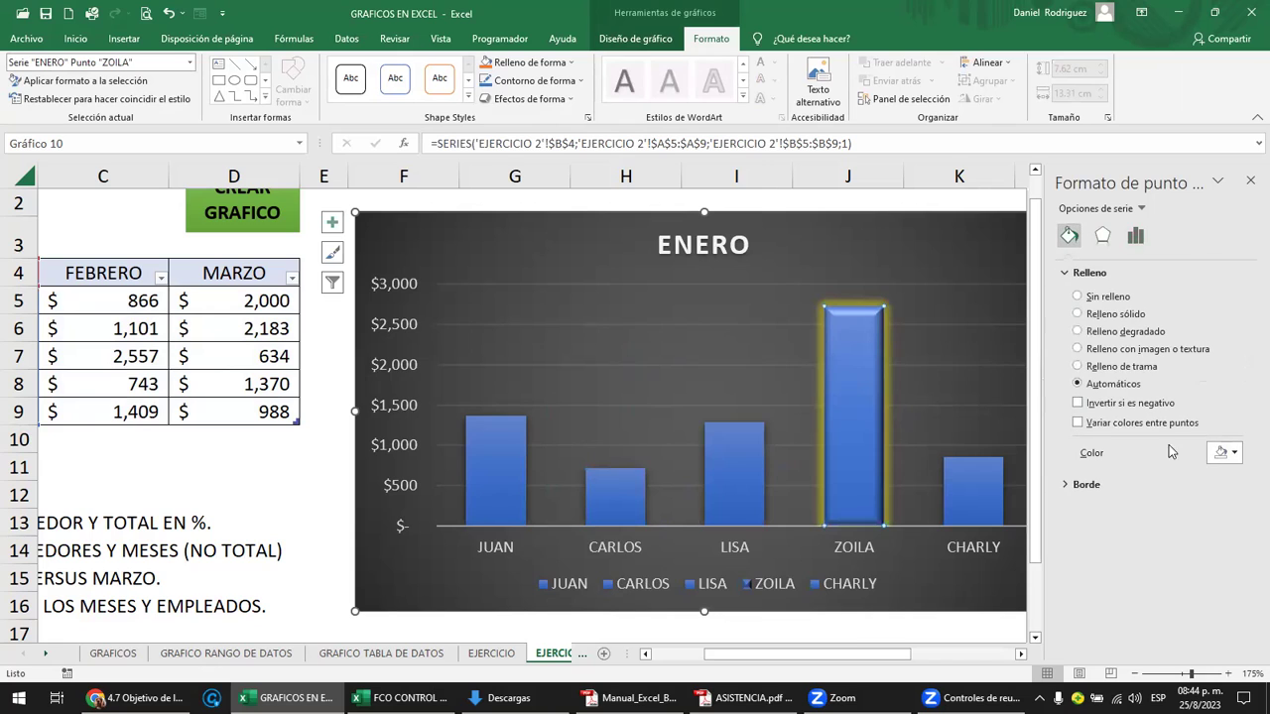
pyautogui.click(1240, 452)
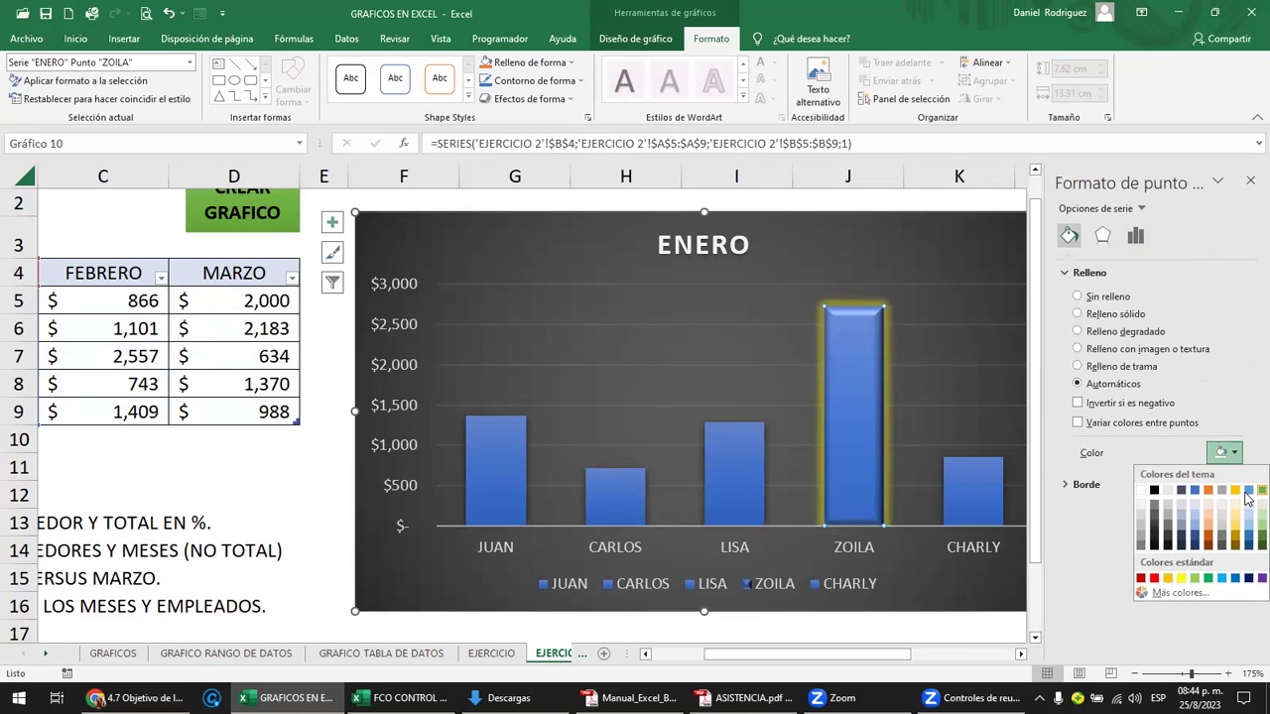
pyautogui.click(1261, 490)
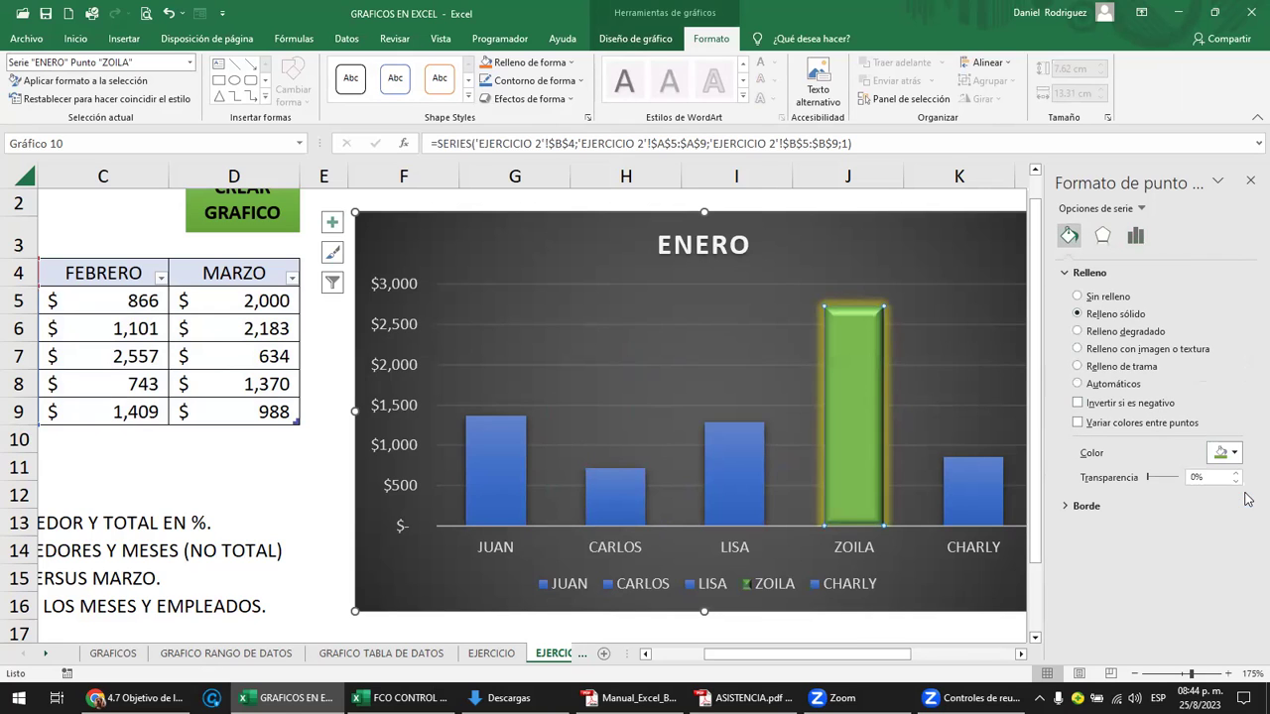
# - Fill the CARLOS bar orange and give it an orange glow
pyautogui.click(613, 508)
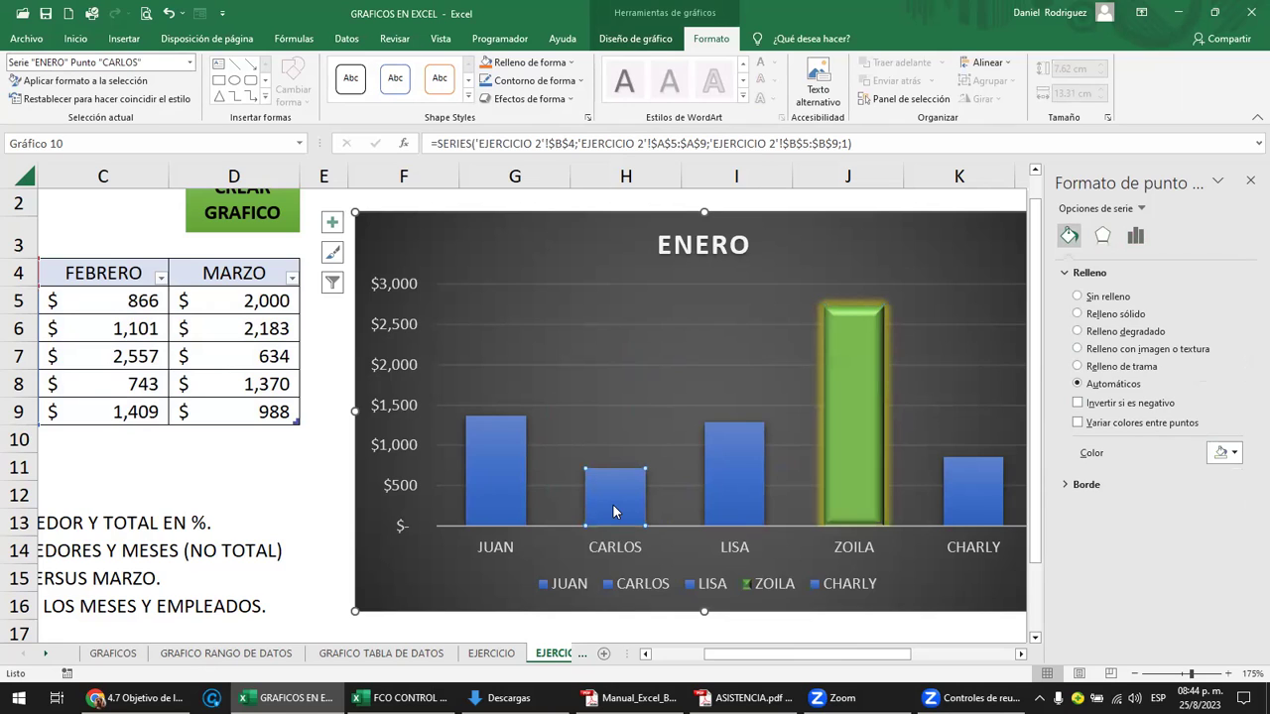
pyautogui.click(1234, 452)
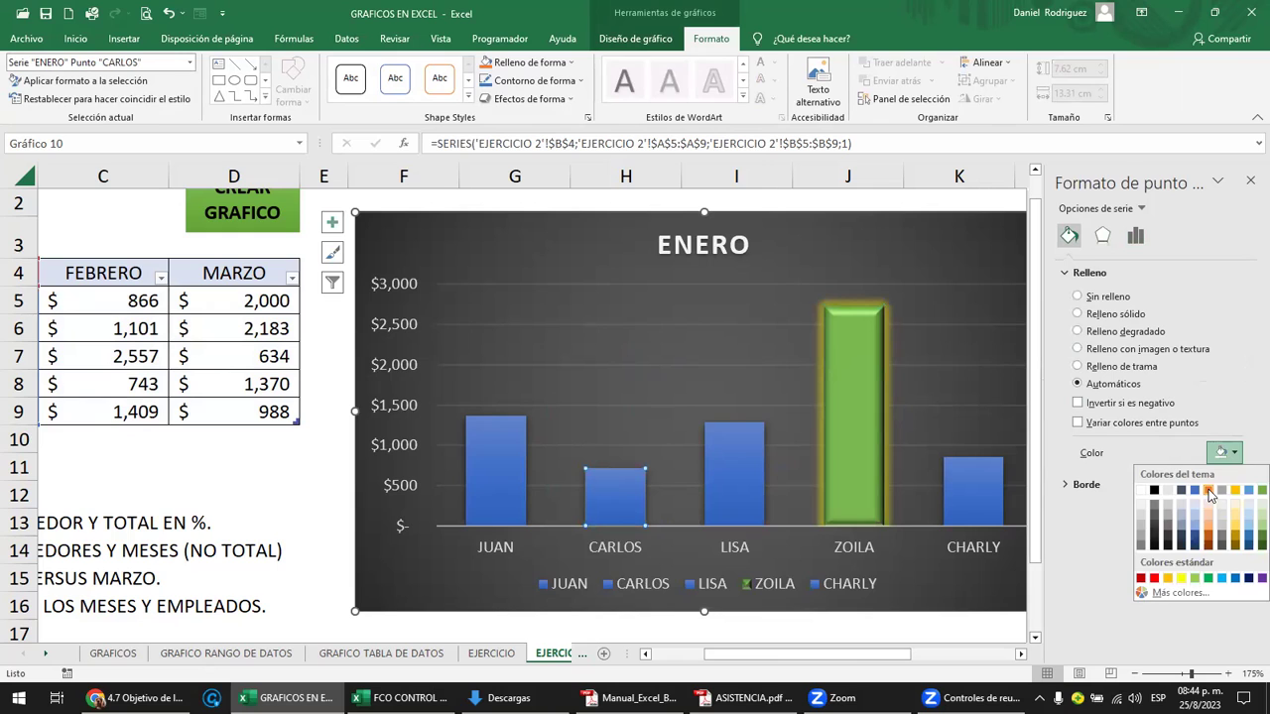
pyautogui.click(1209, 491)
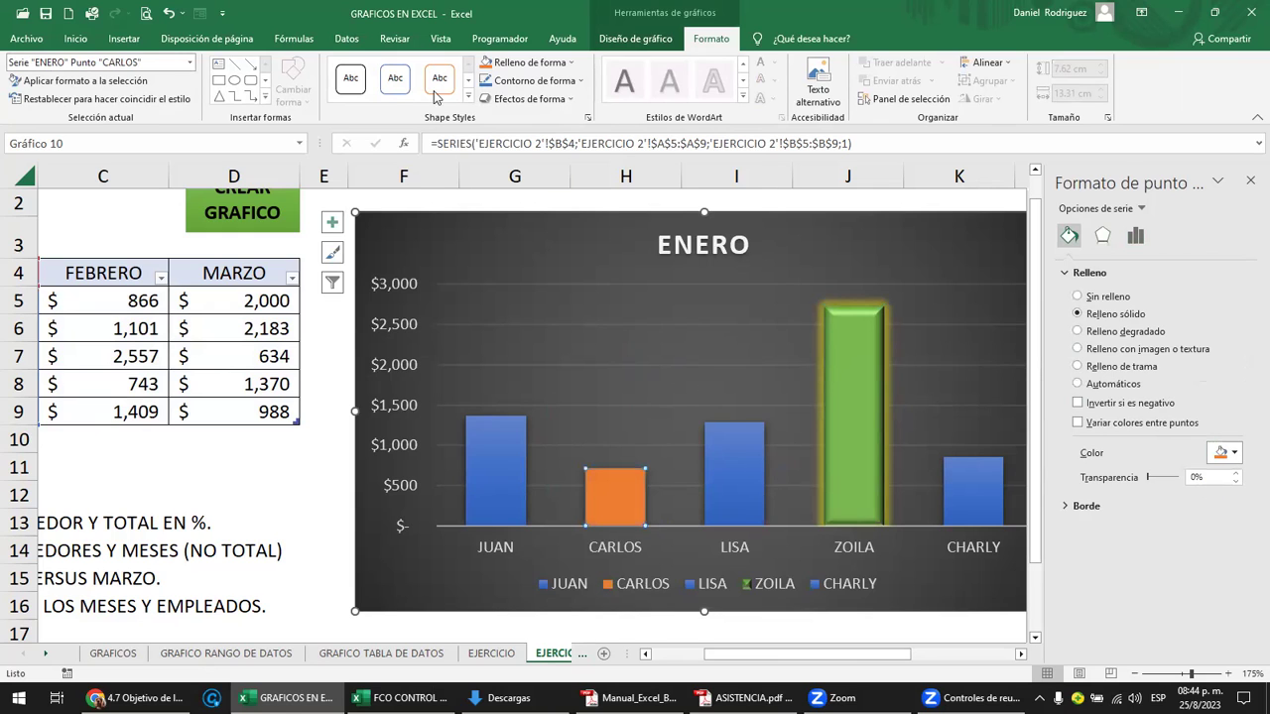
pyautogui.click(573, 99)
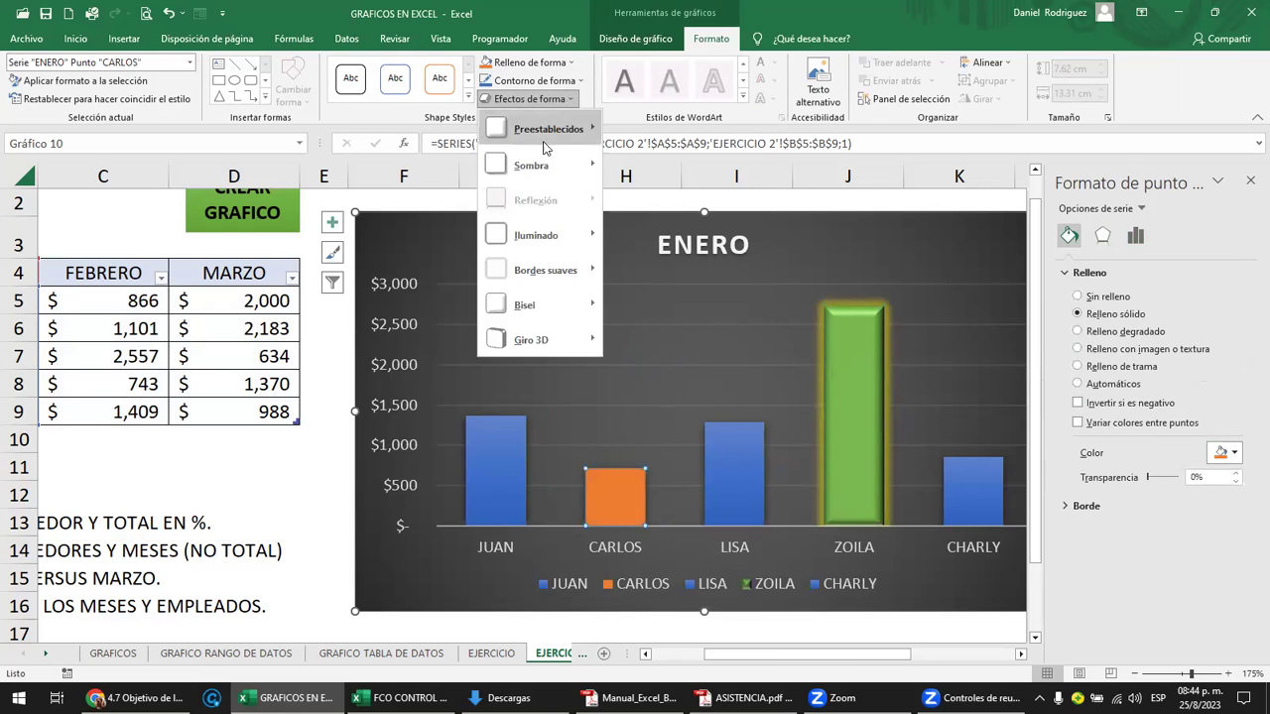
pyautogui.moveTo(536, 235)
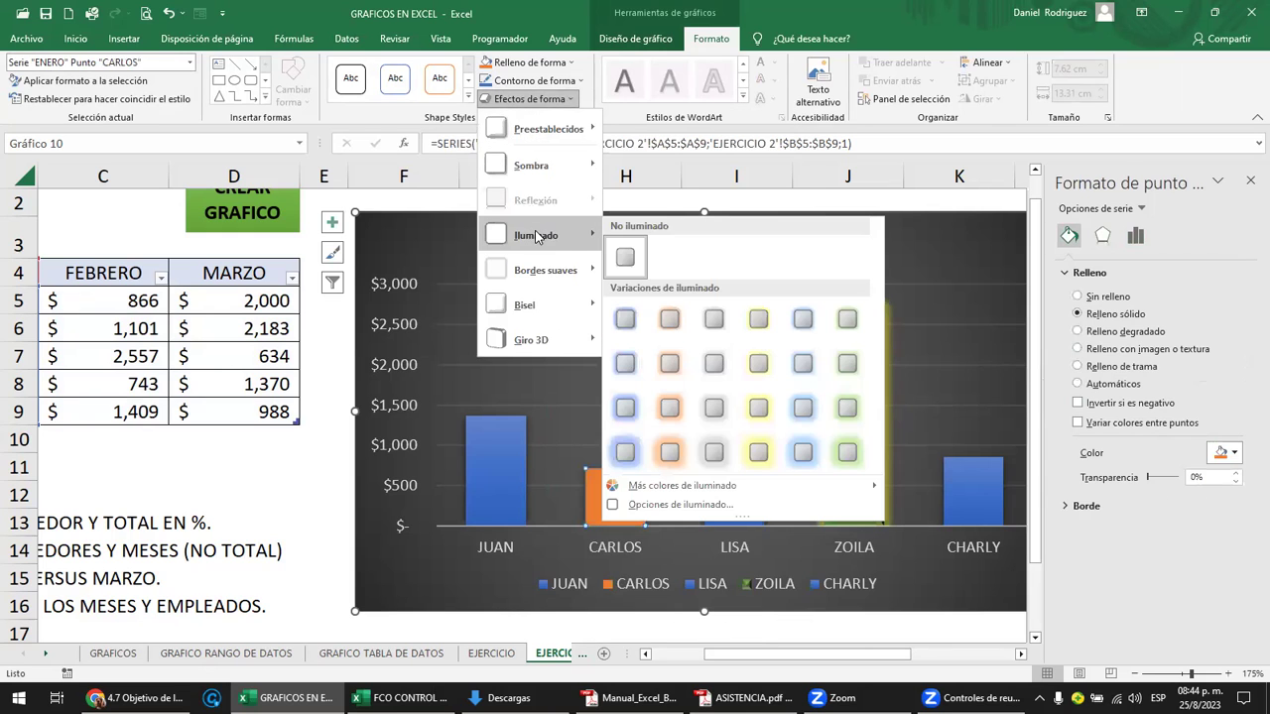
pyautogui.click(675, 365)
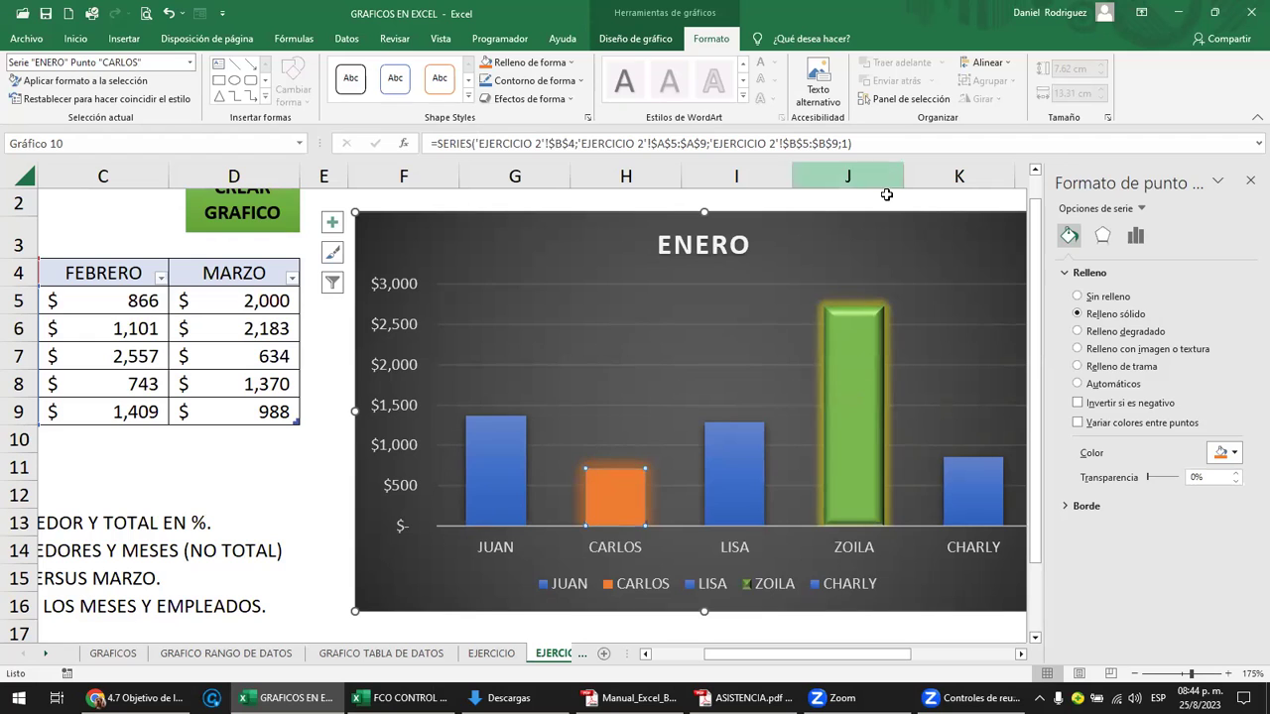
pyautogui.click(885, 194)
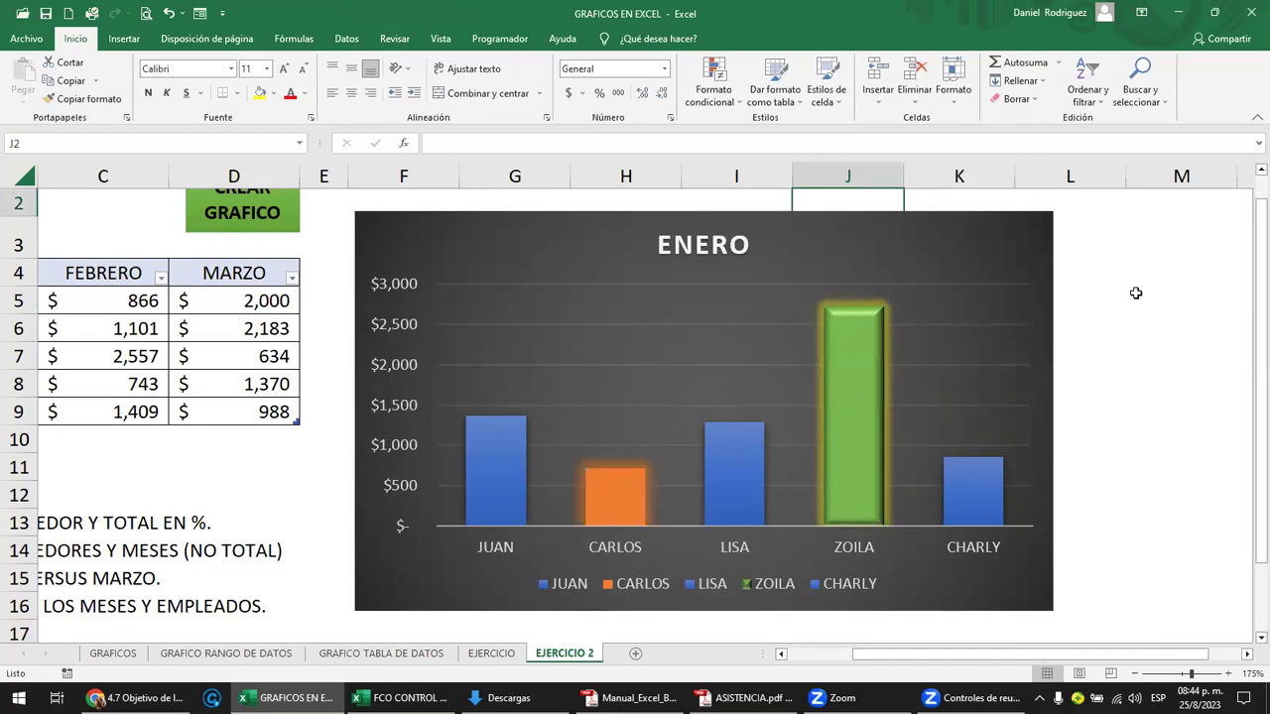
pyautogui.click(1136, 292)
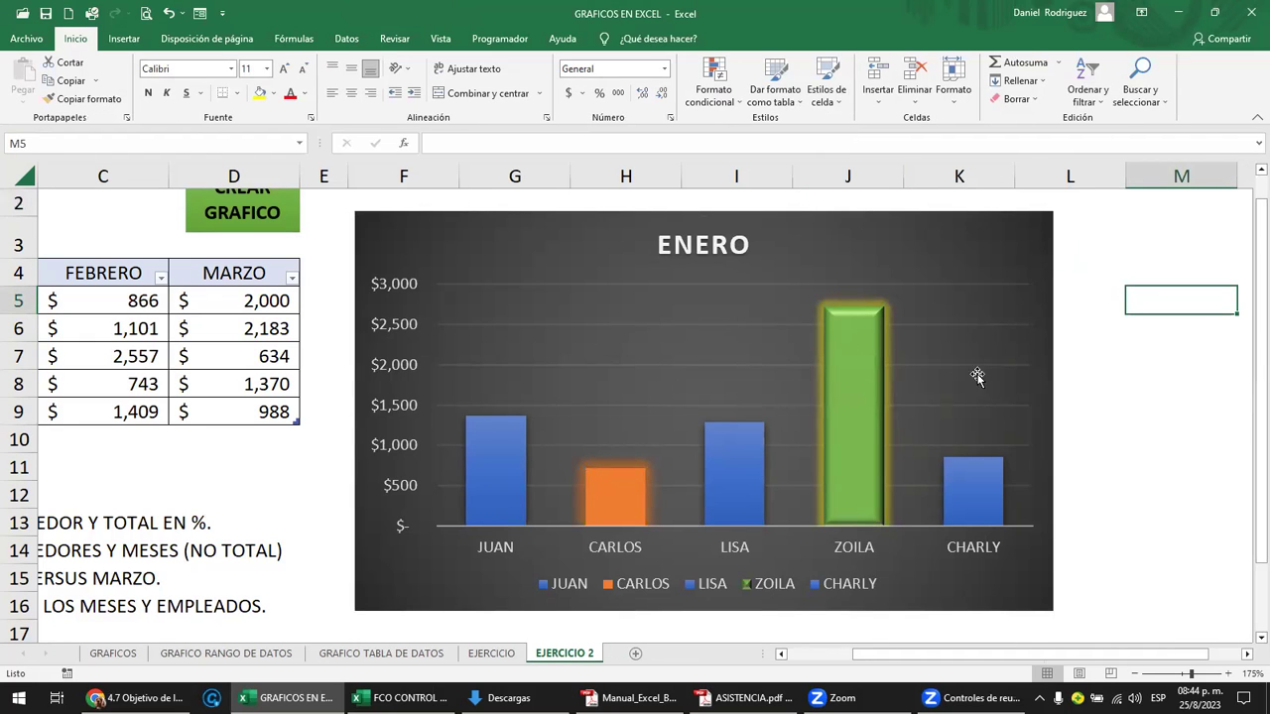
# - Turn on Etiquetas de datos so each ENERO bar shows its January value
pyautogui.click(958, 293)
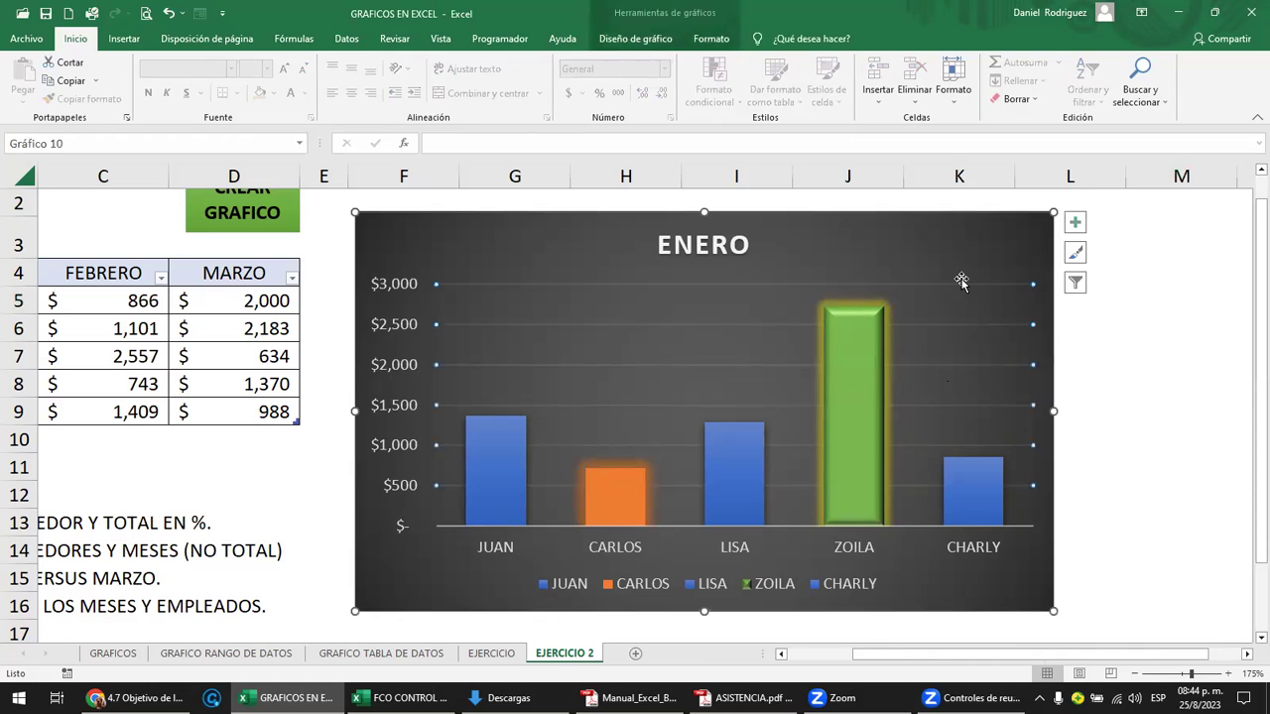
pyautogui.click(1074, 222)
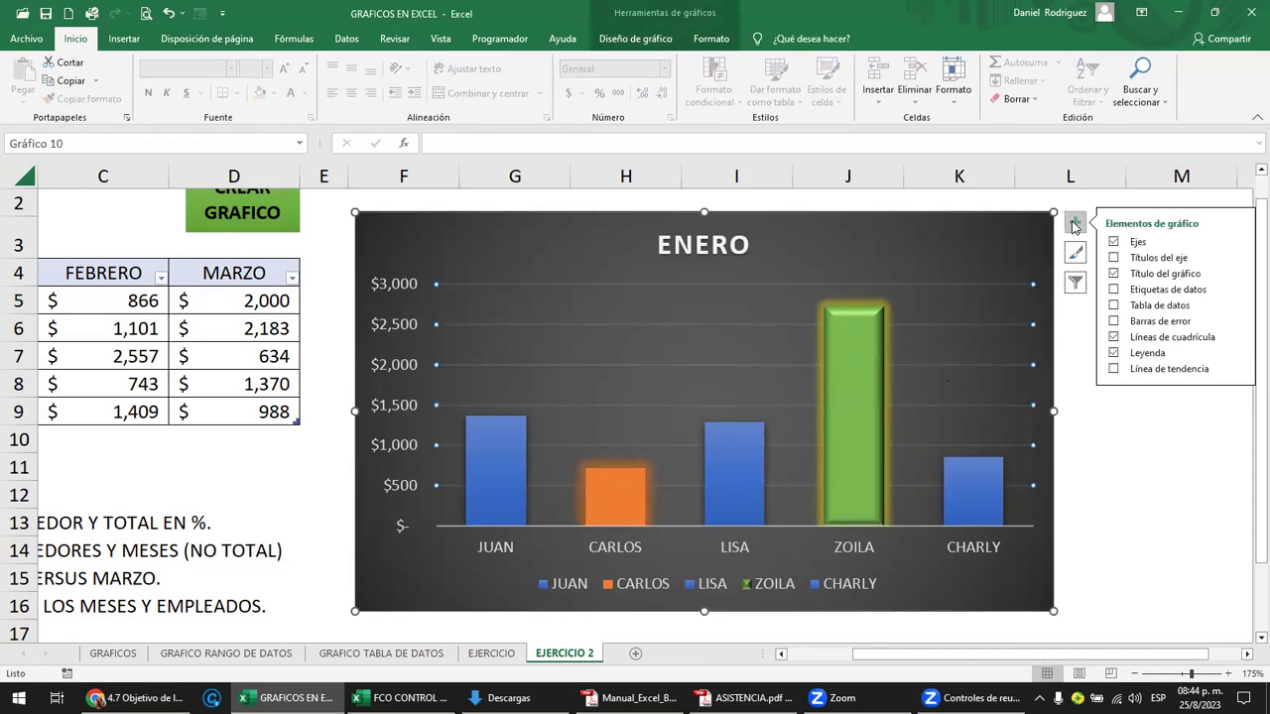
pyautogui.click(1170, 291)
pyautogui.click(1159, 483)
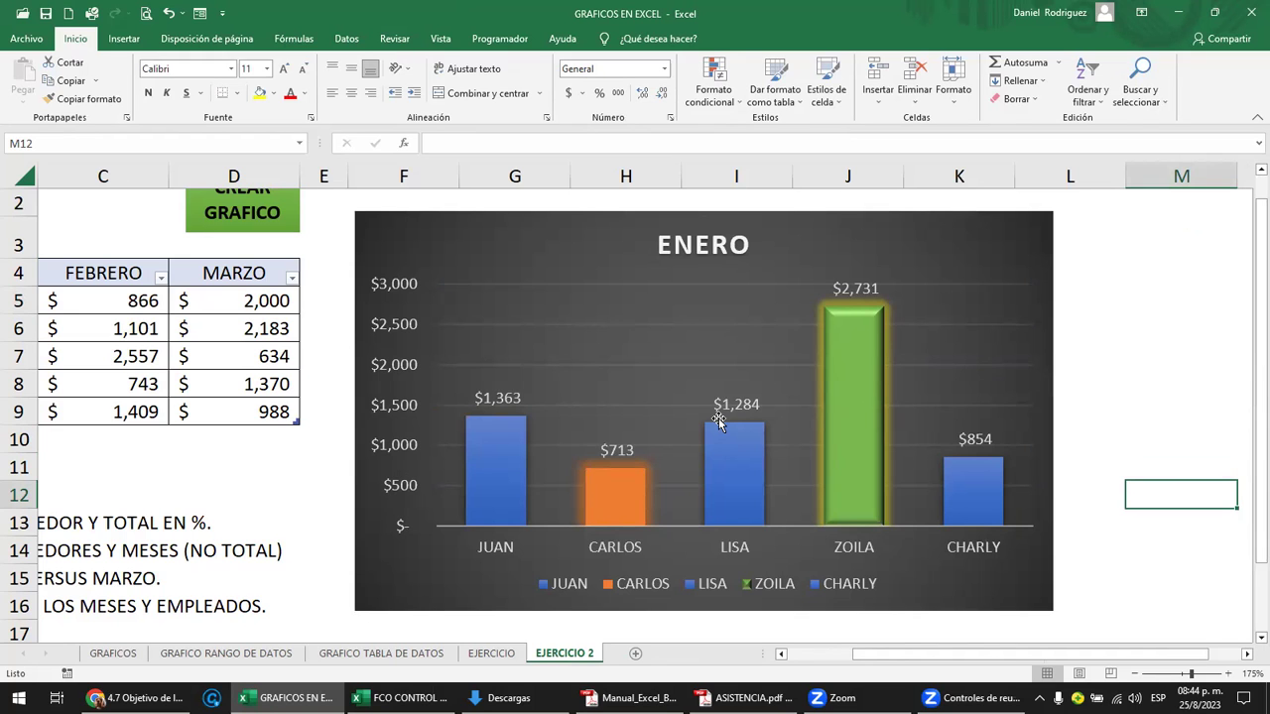
pyautogui.keyDown('ctrl'); pyautogui.scroll(-3, 736, 407); pyautogui.keyUp('ctrl')
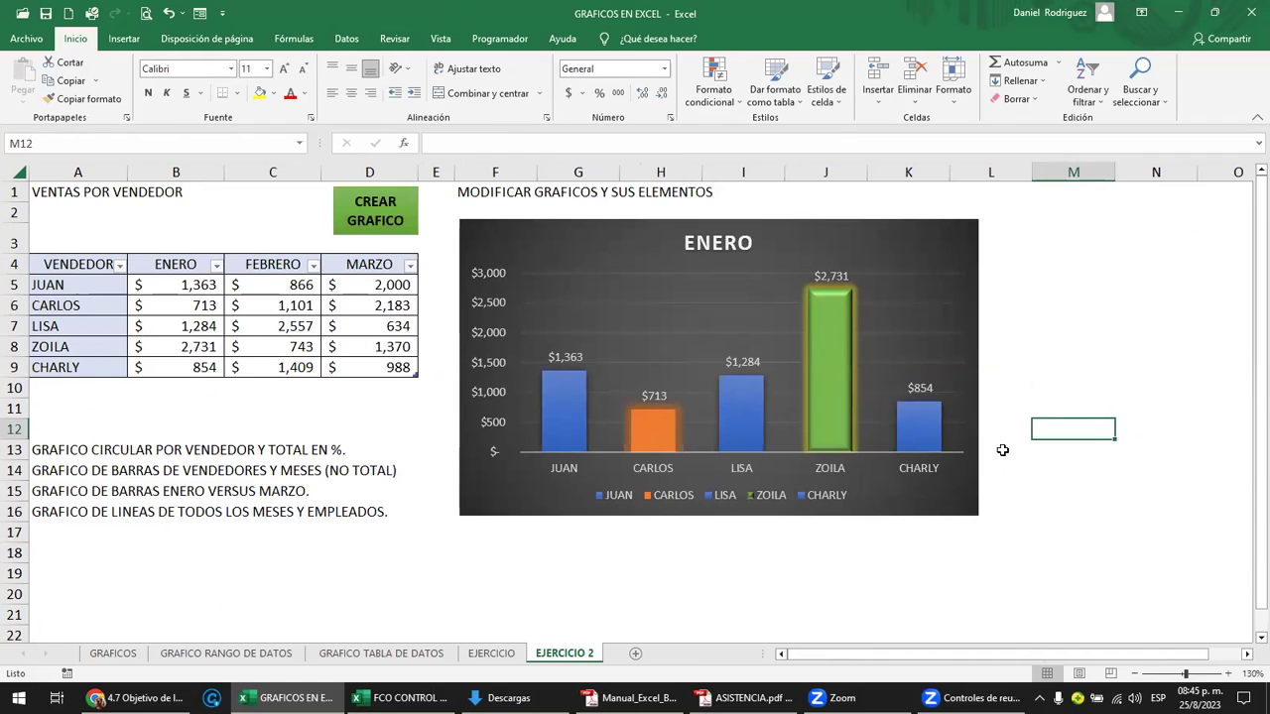
# - Filter the ENERO chart's vendors down to only CARLOS and ZOILA
pyautogui.click(890, 242)
pyautogui.click(999, 289)
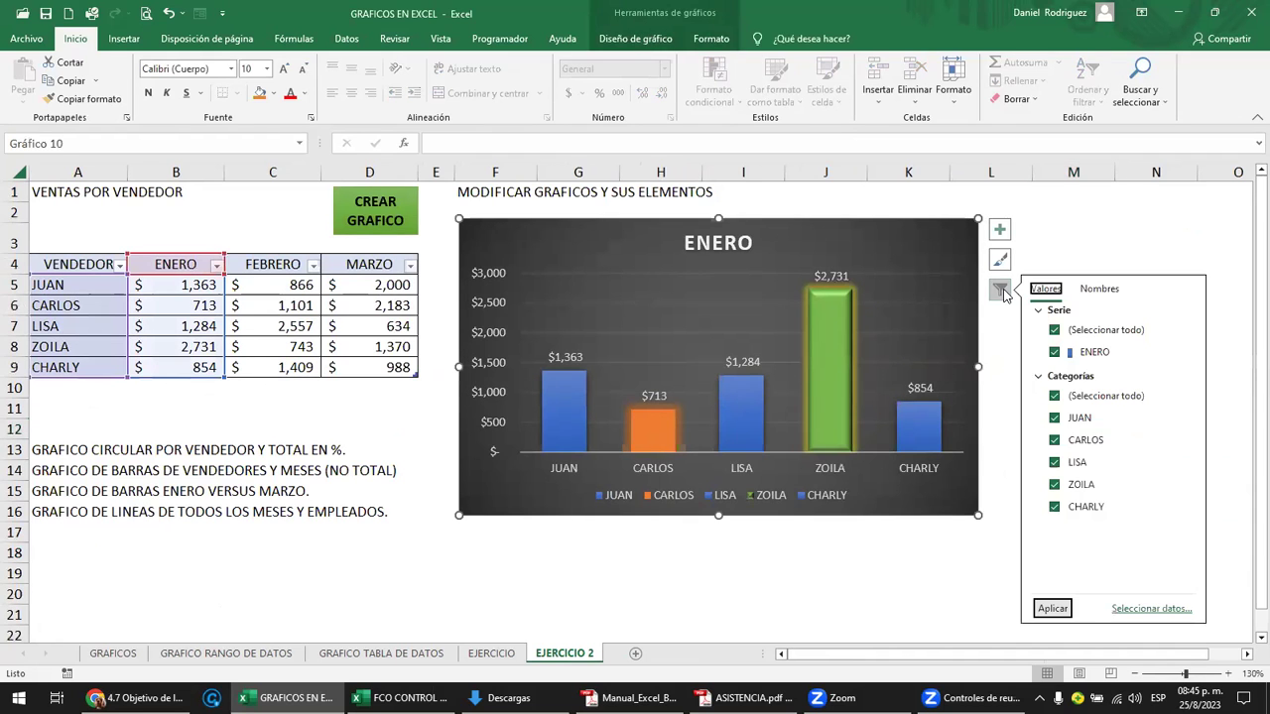
pyautogui.click(1056, 398)
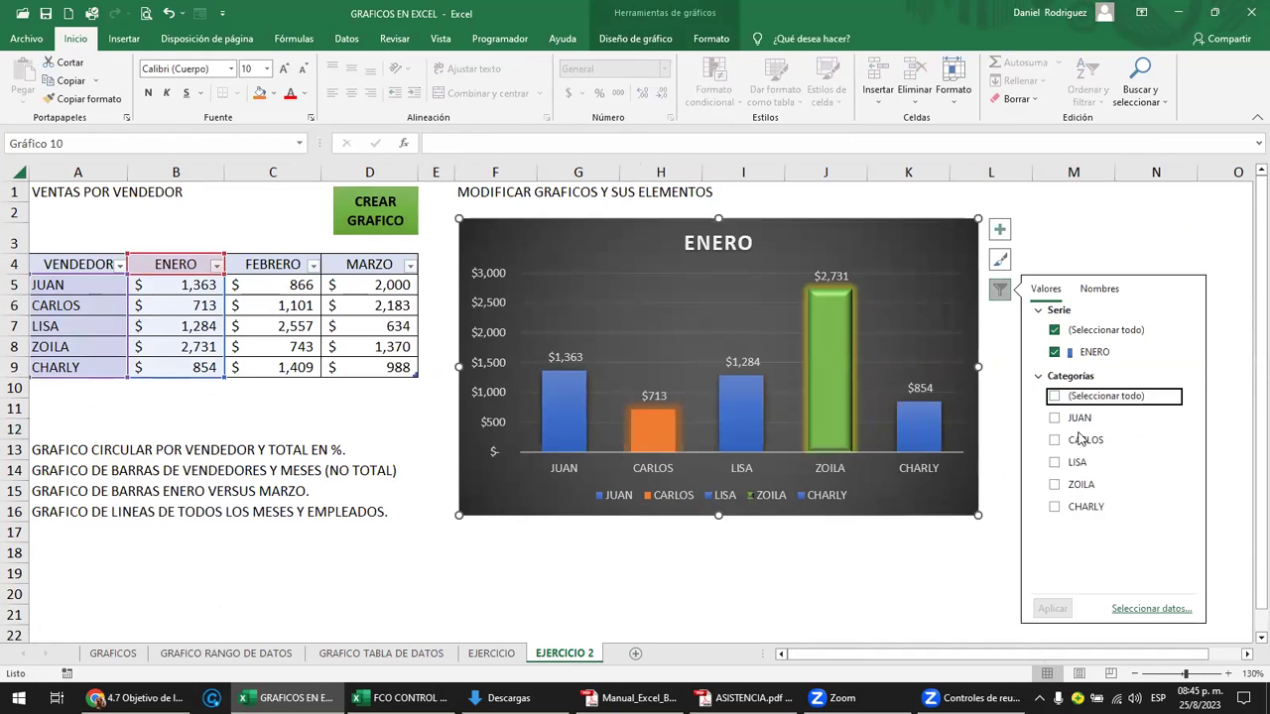
pyautogui.click(1056, 507)
pyautogui.click(1072, 486)
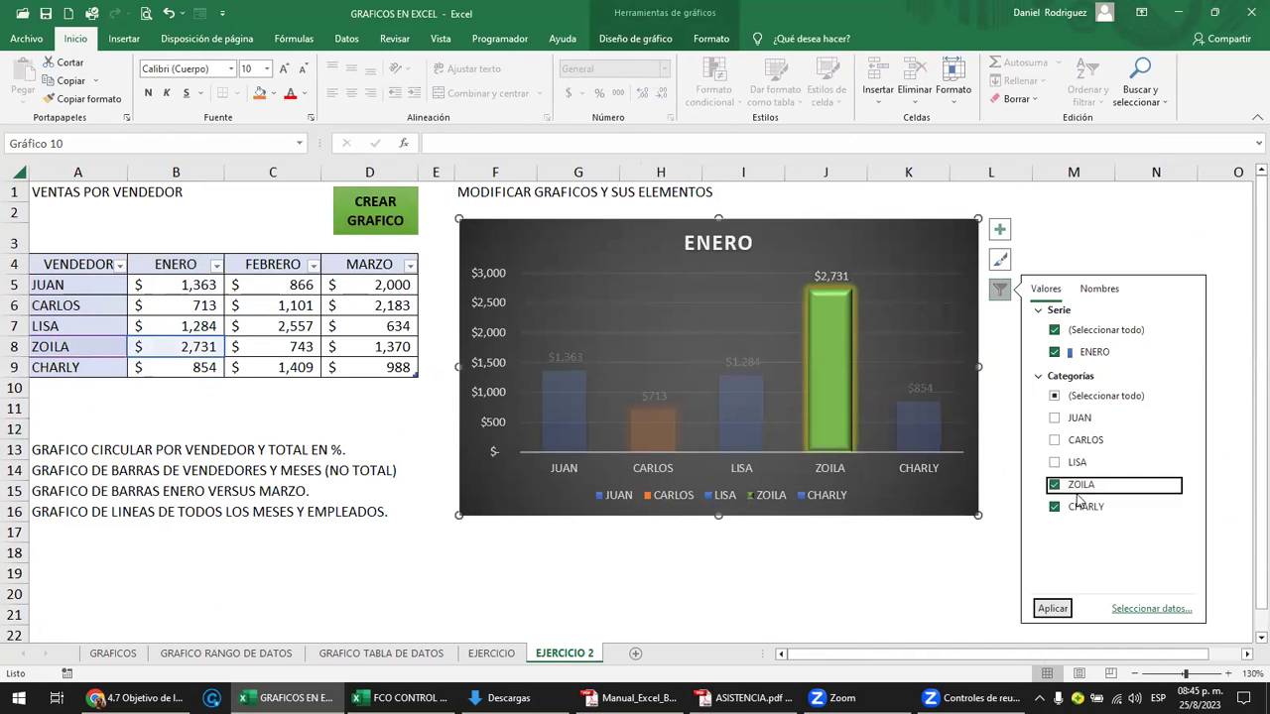
pyautogui.click(1079, 506)
pyautogui.click(1071, 440)
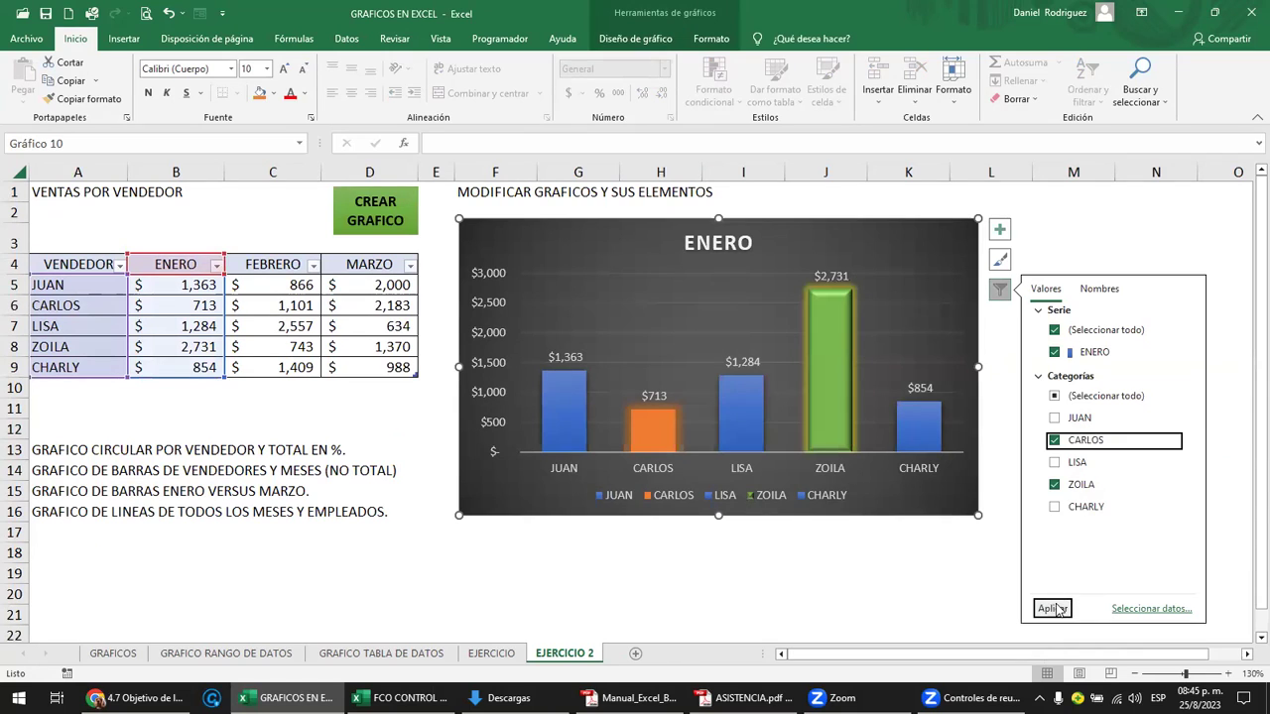
pyautogui.click(1051, 611)
pyautogui.click(940, 580)
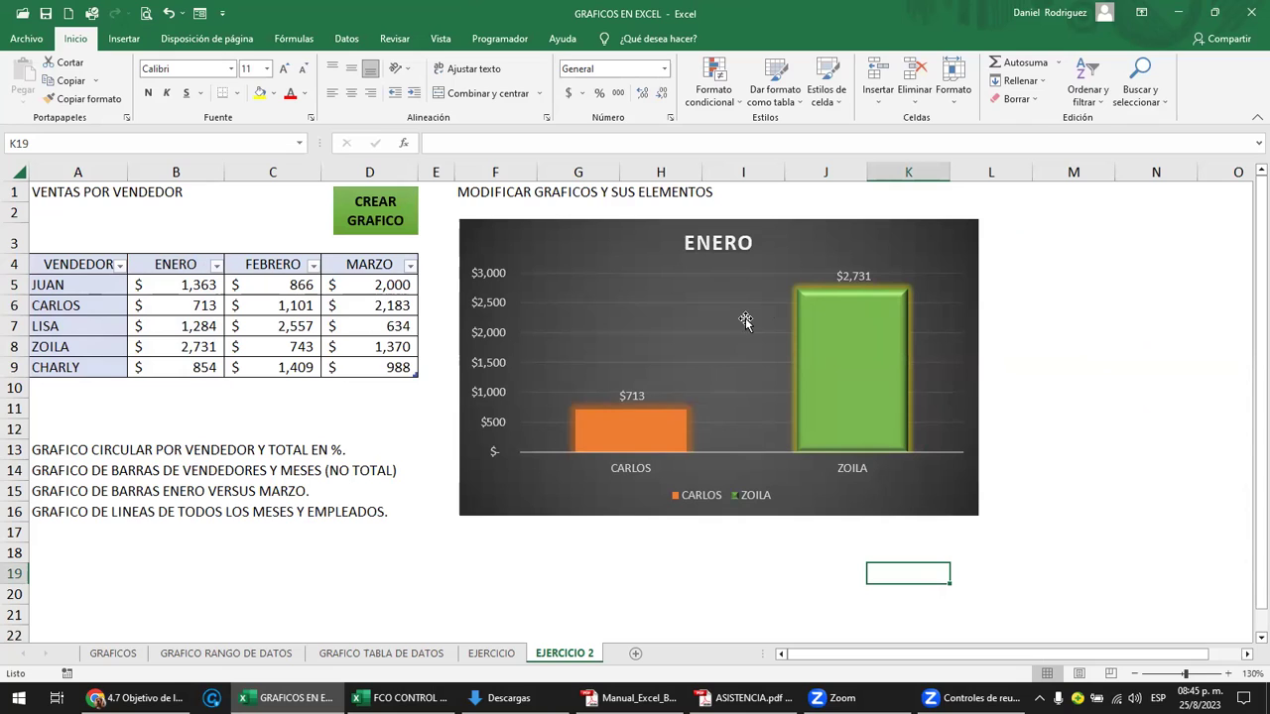
pyautogui.moveTo(666, 443)
pyautogui.click(1061, 401)
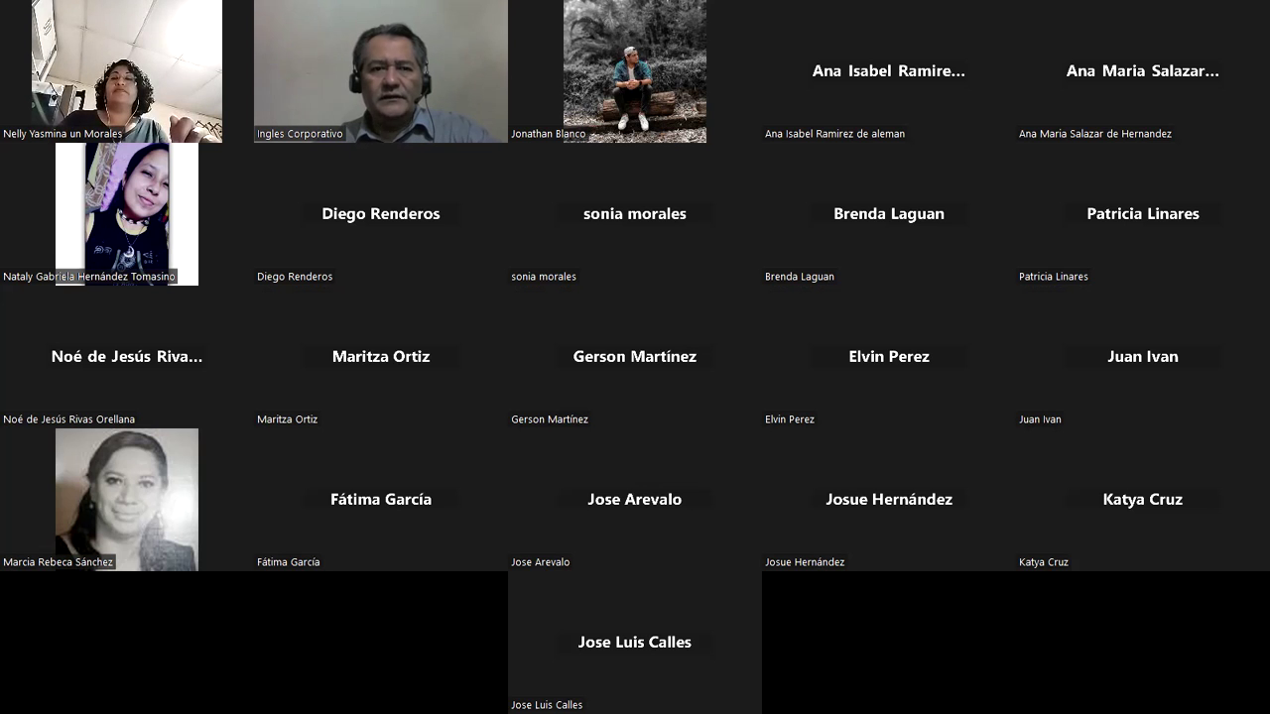
# - Bring page 100, 'Dar formato a un elemento de gráfico', into view in the manual
pyautogui.scroll(3, 730, 335)
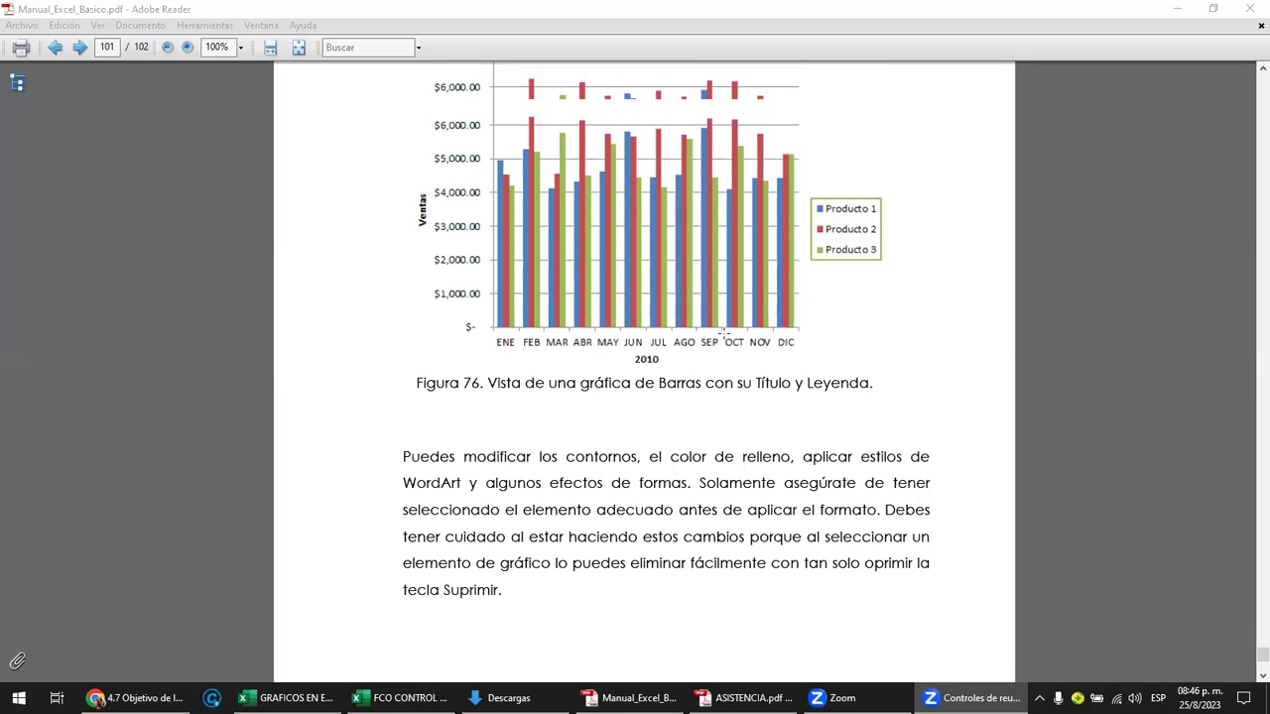
pyautogui.scroll(7, 721, 337)
pyautogui.scroll(2, 717, 333)
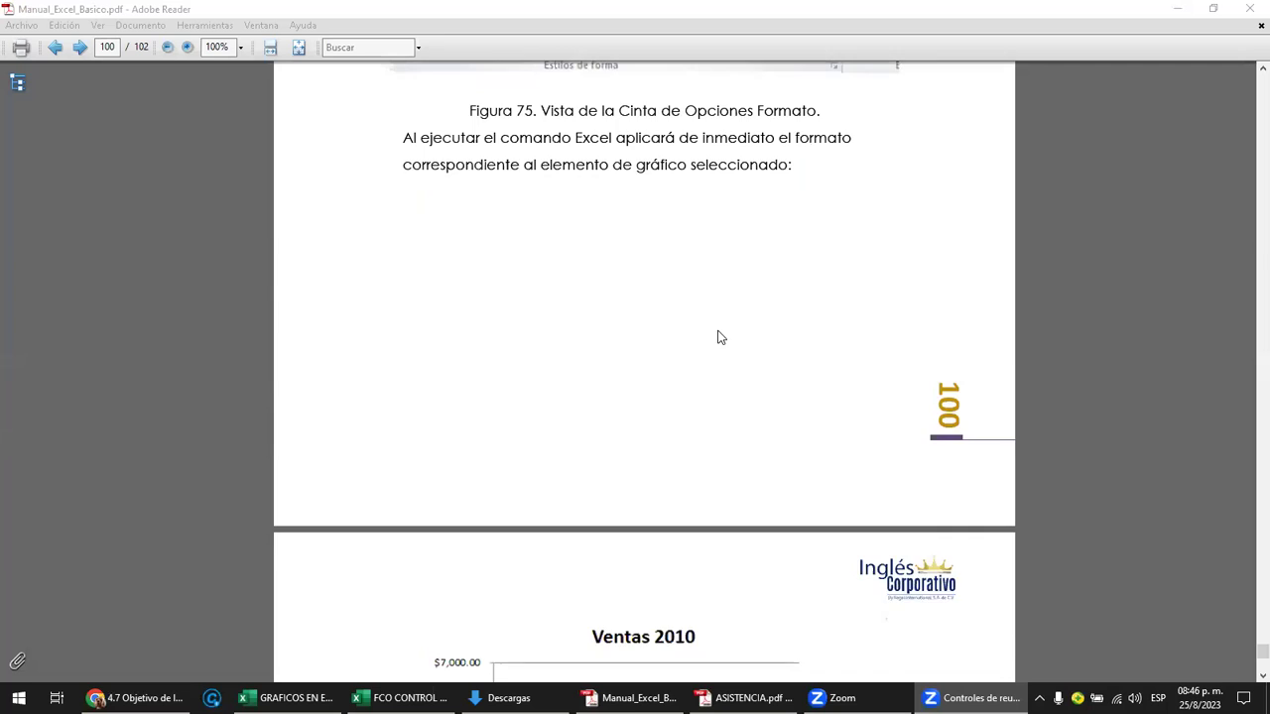
pyautogui.scroll(4, 717, 332)
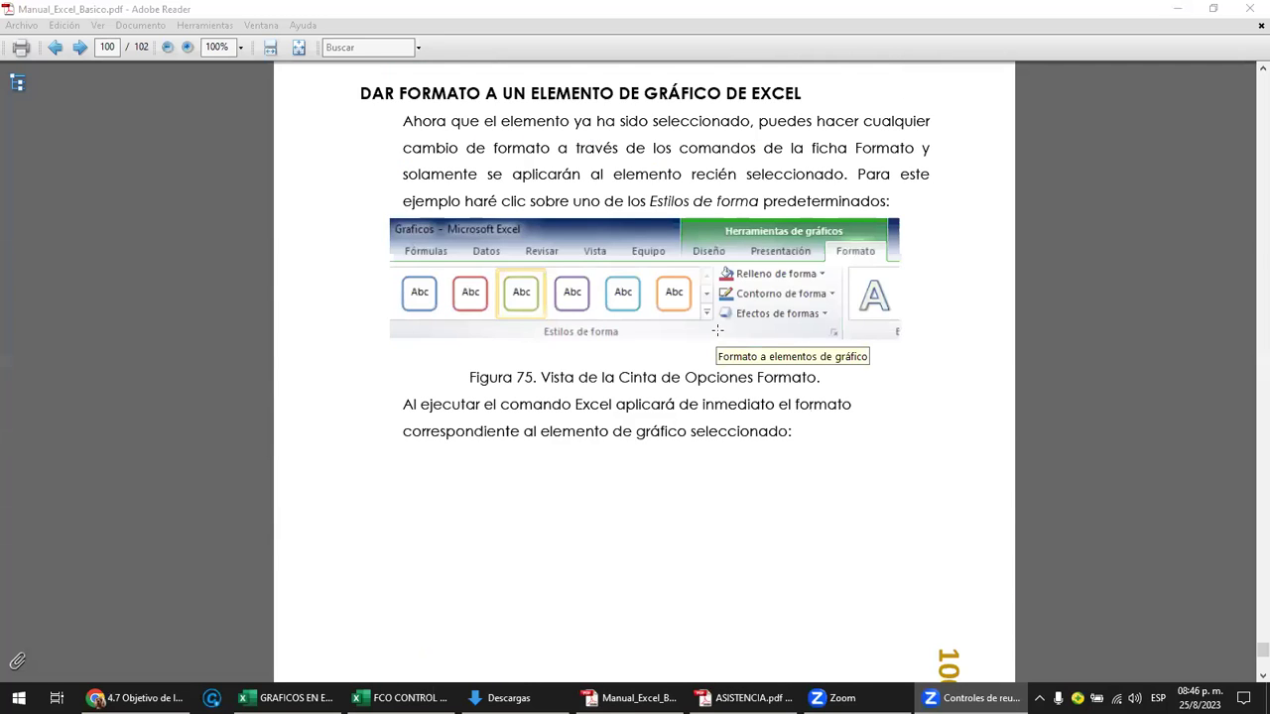
pyautogui.scroll(1, 421, 235)
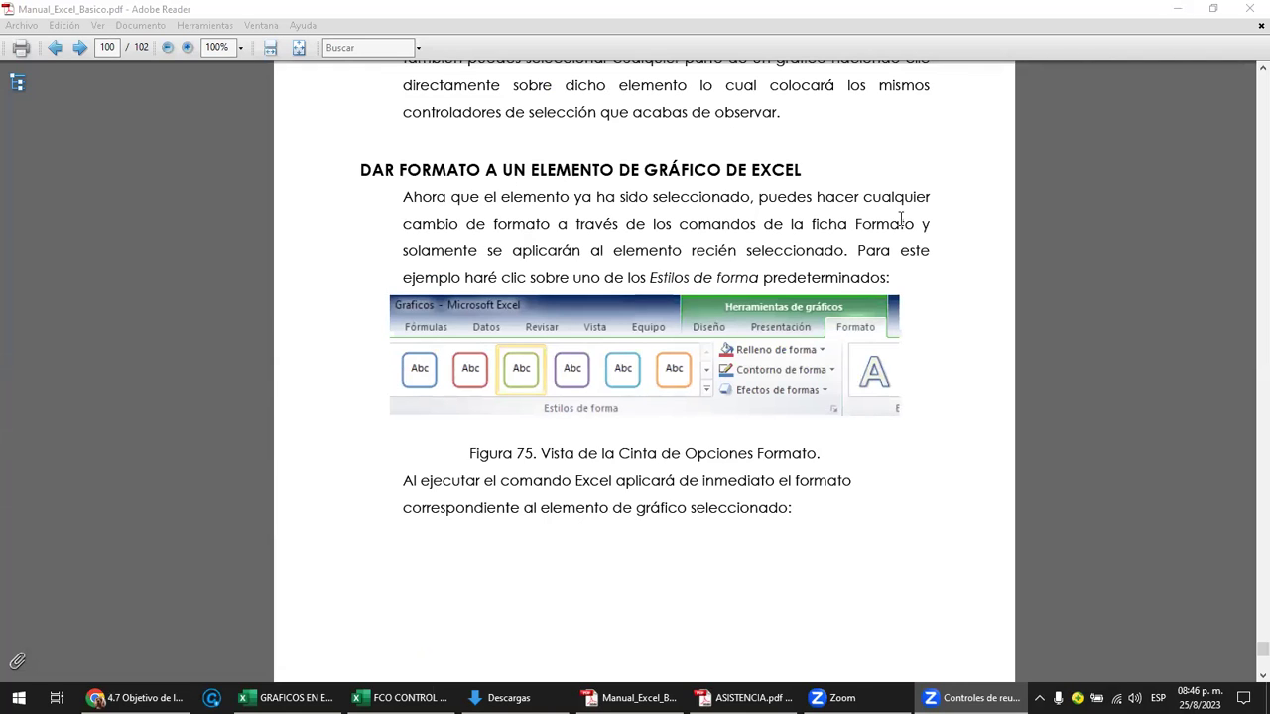
pyautogui.click(483, 337)
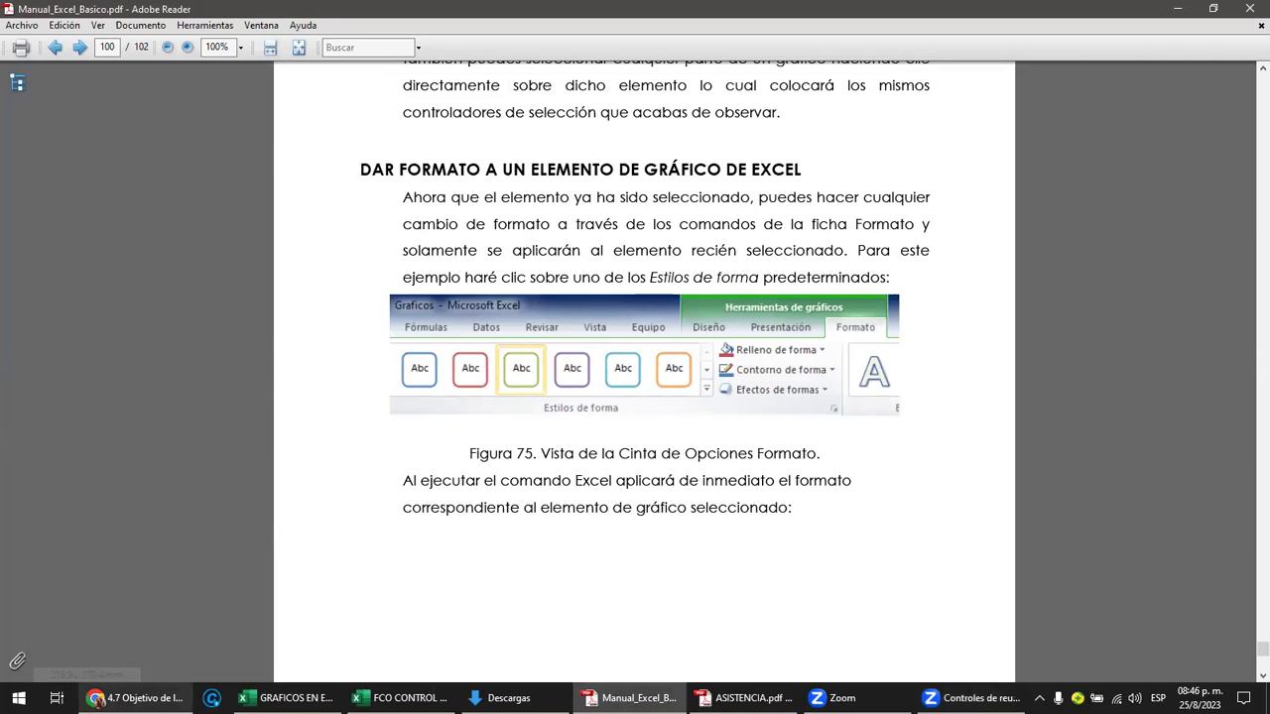
pyautogui.click(134, 698)
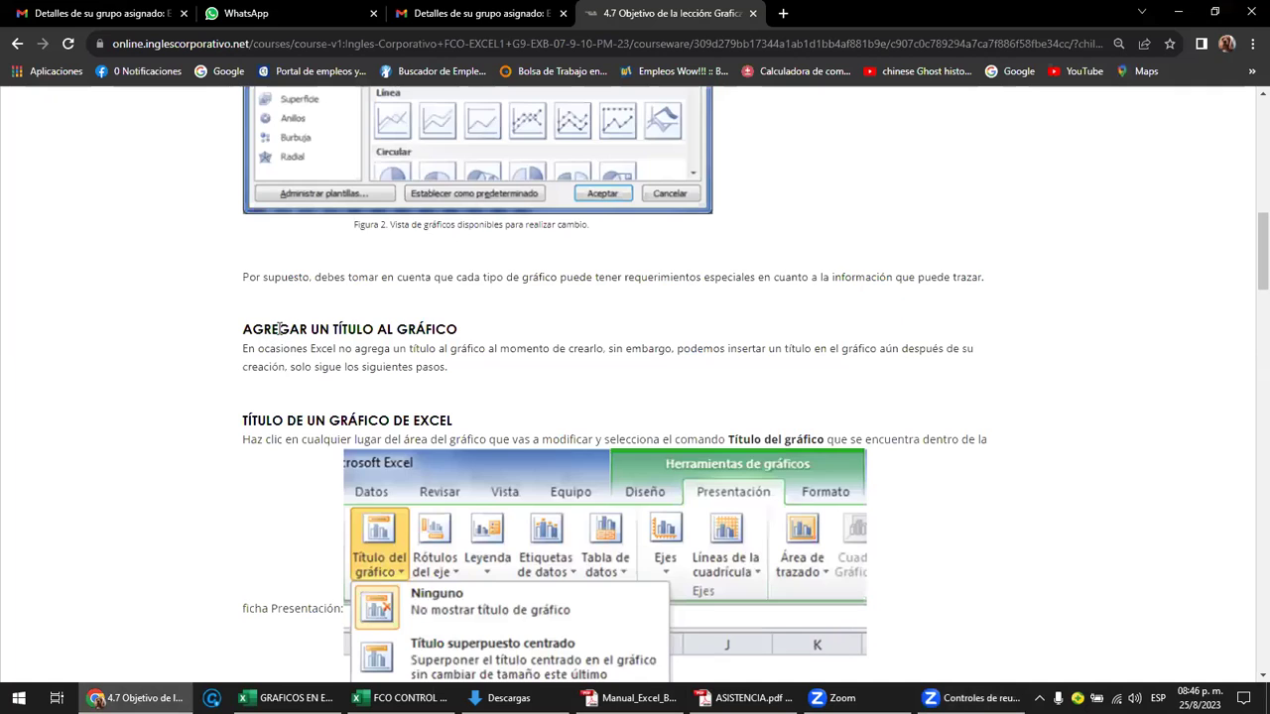
pyautogui.scroll(9, 374, 293)
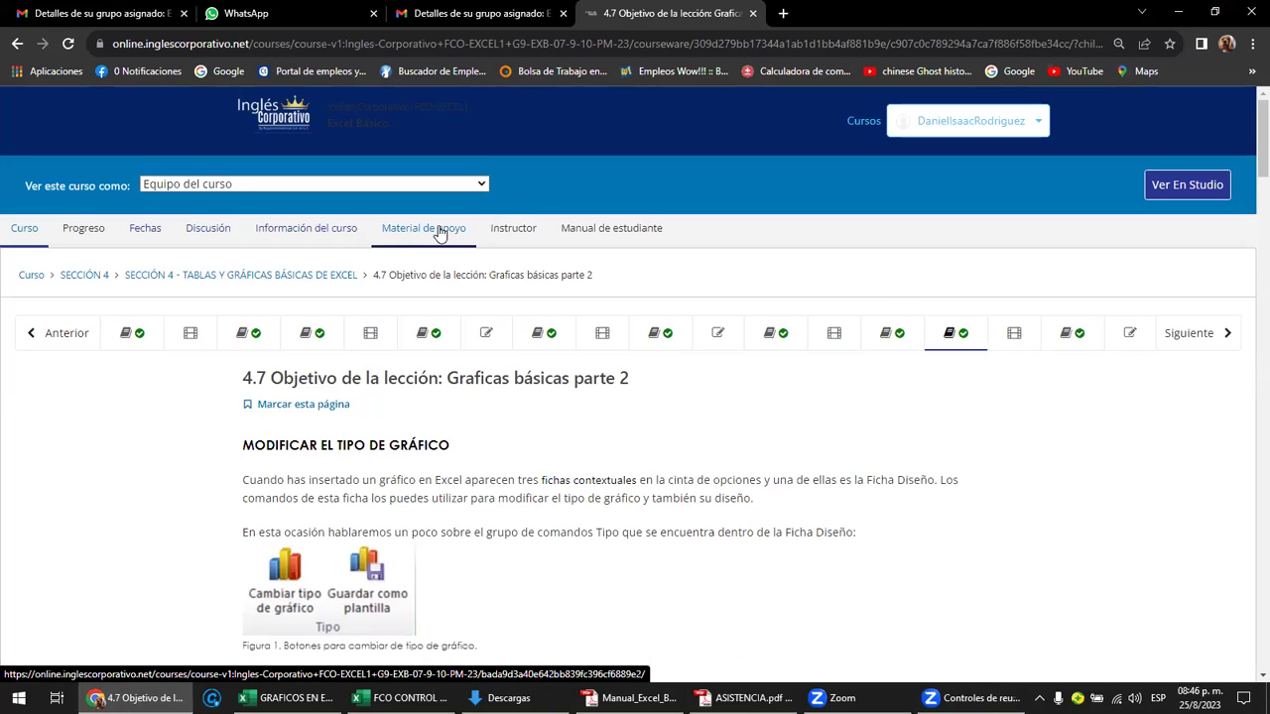
pyautogui.click(630, 697)
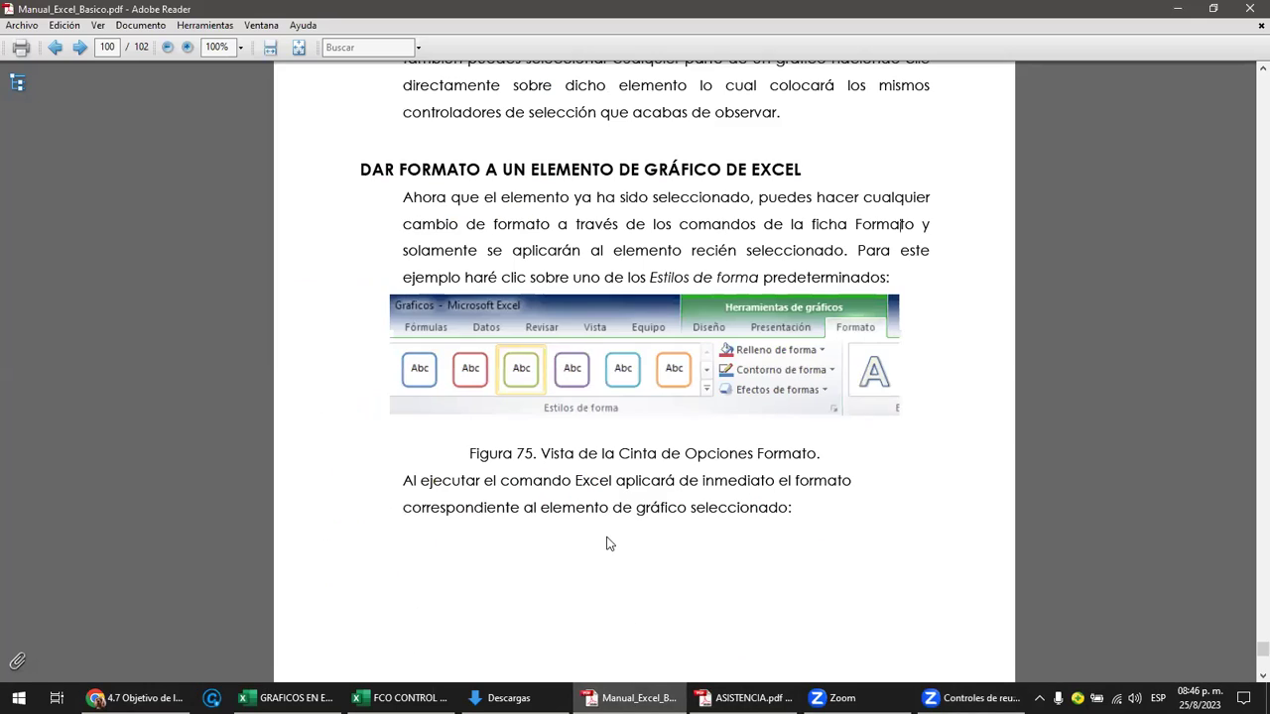
# - Jump to the manual's table of contents and view it at 100% through Bibliografía
pyautogui.press('Home')
pyautogui.scroll(-1, 615, 531)
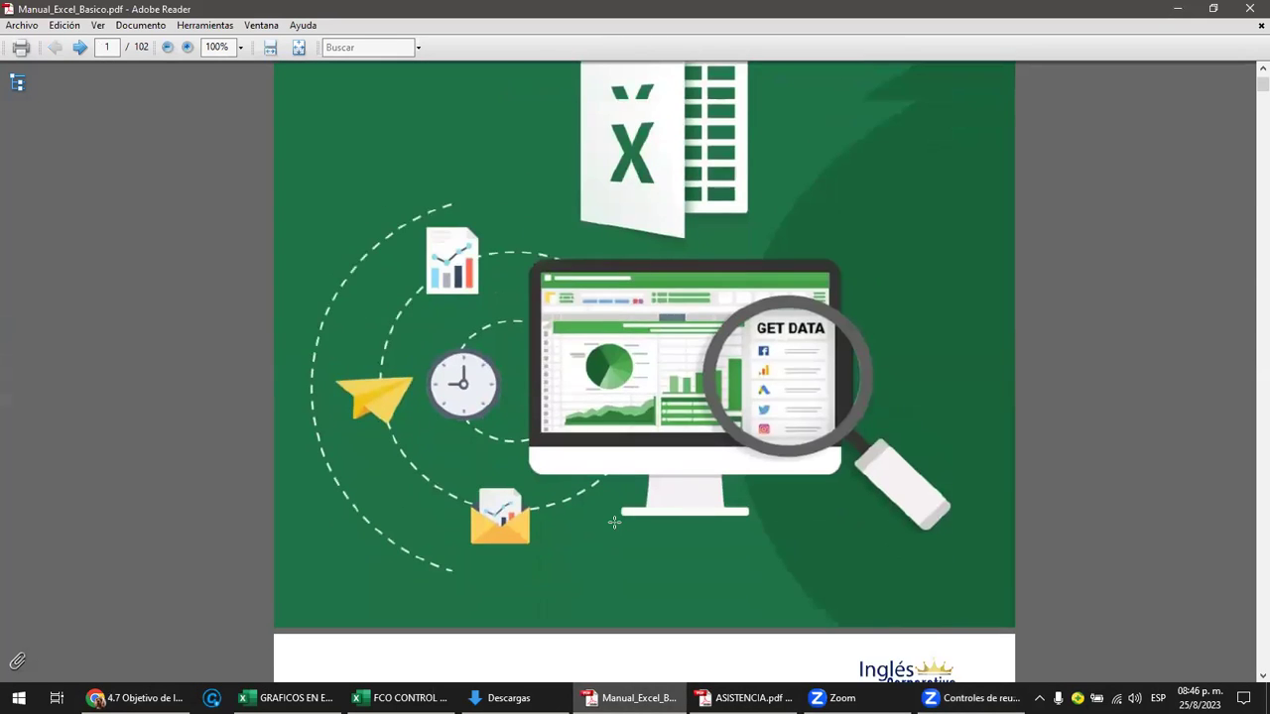
pyautogui.scroll(-8, 629, 518)
pyautogui.scroll(-3, 629, 517)
pyautogui.scroll(-2, 635, 514)
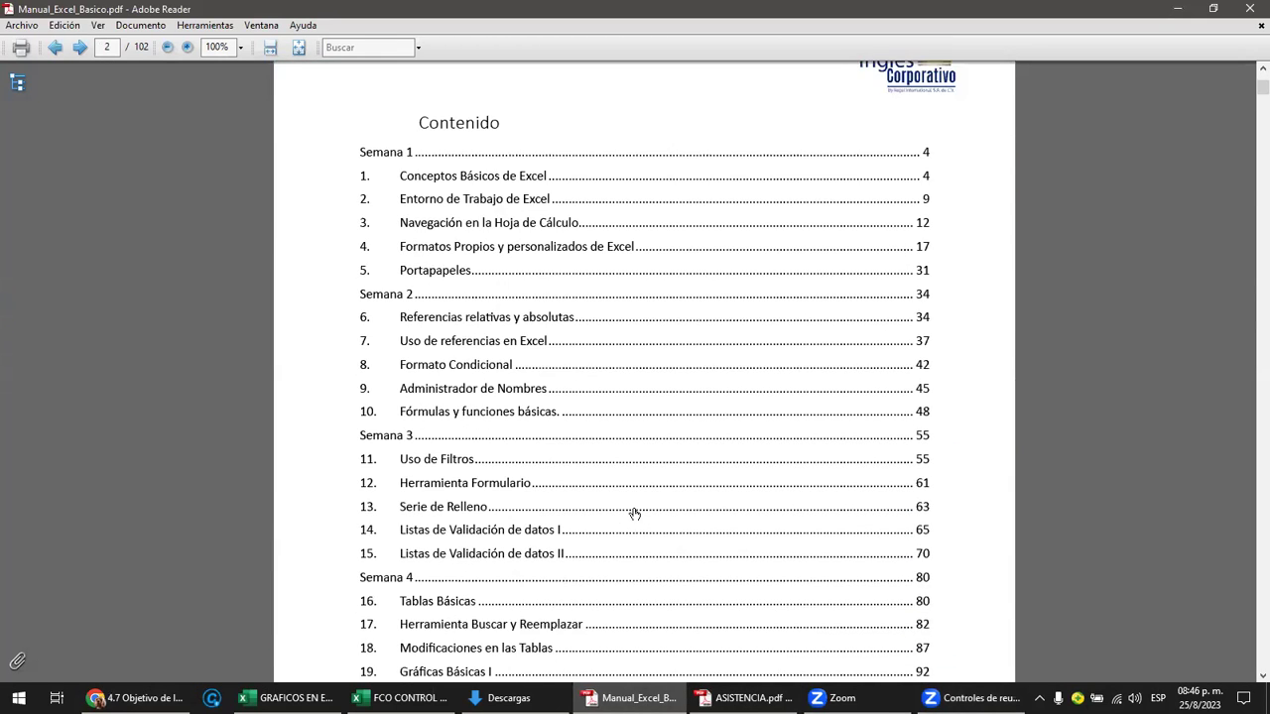
pyautogui.keyDown('ctrl'); pyautogui.scroll(1, 635, 514); pyautogui.keyUp('ctrl')
pyautogui.scroll(1, 635, 513)
pyautogui.scroll(-1, 635, 514)
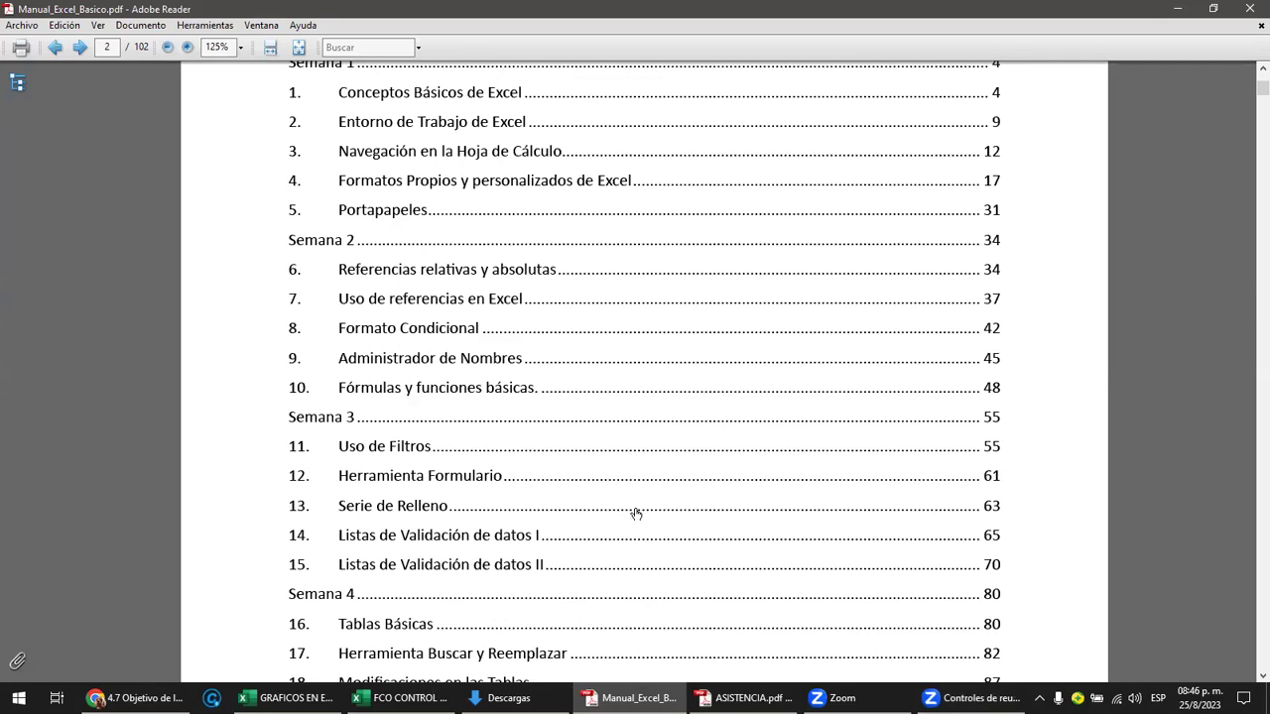
pyautogui.scroll(-3, 637, 514)
pyautogui.scroll(-2, 637, 514)
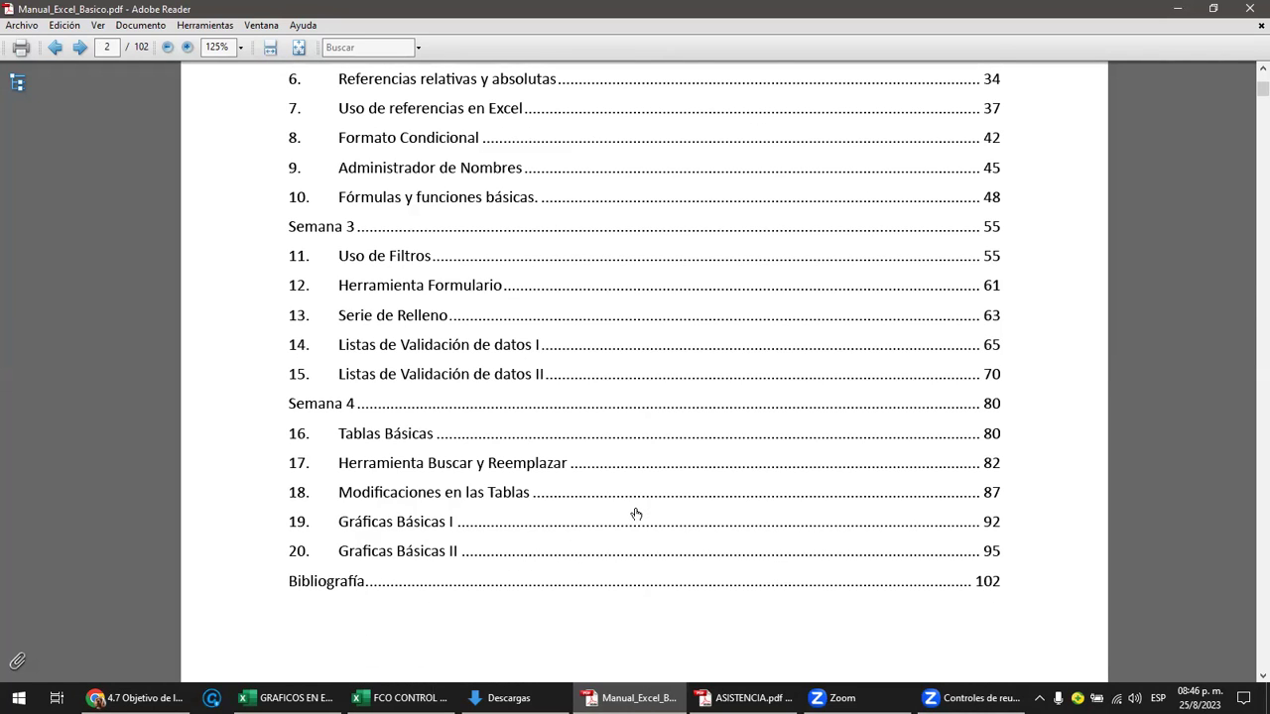
pyautogui.scroll(1, 636, 514)
pyautogui.scroll(1, 636, 514)
pyautogui.scroll(1, 636, 514)
pyautogui.scroll(1, 636, 514)
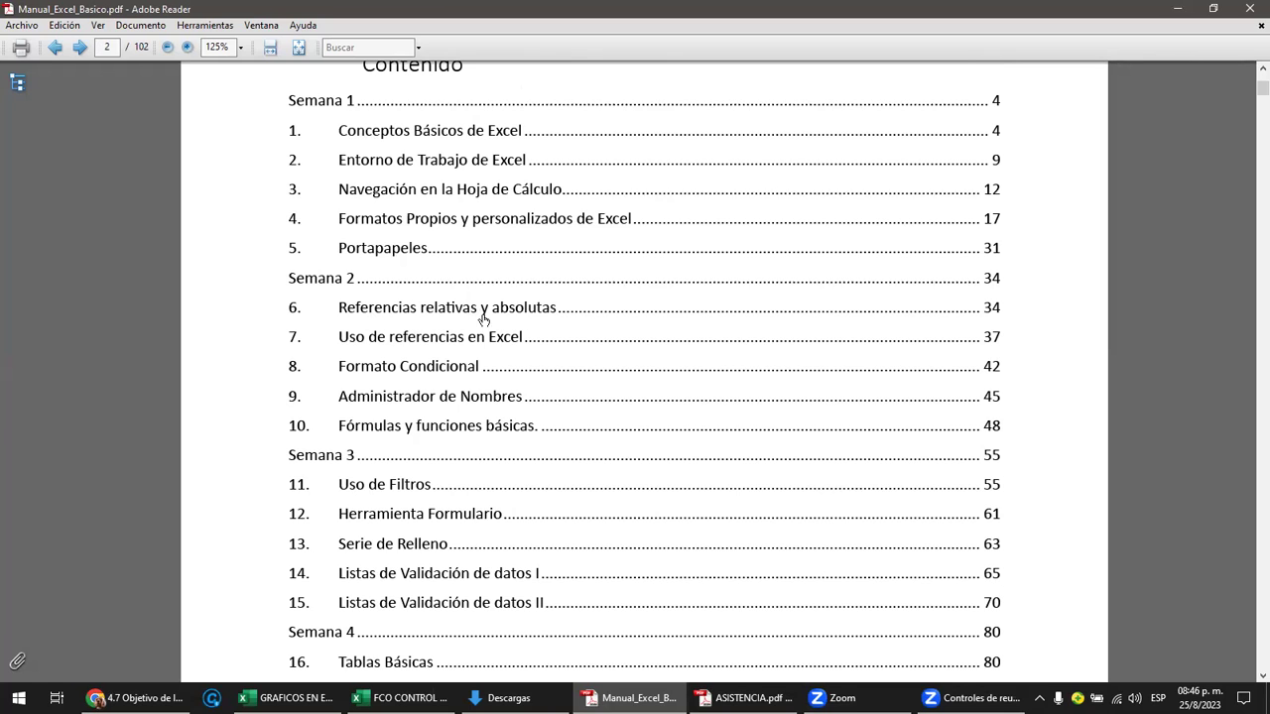
pyautogui.scroll(-1, 432, 387)
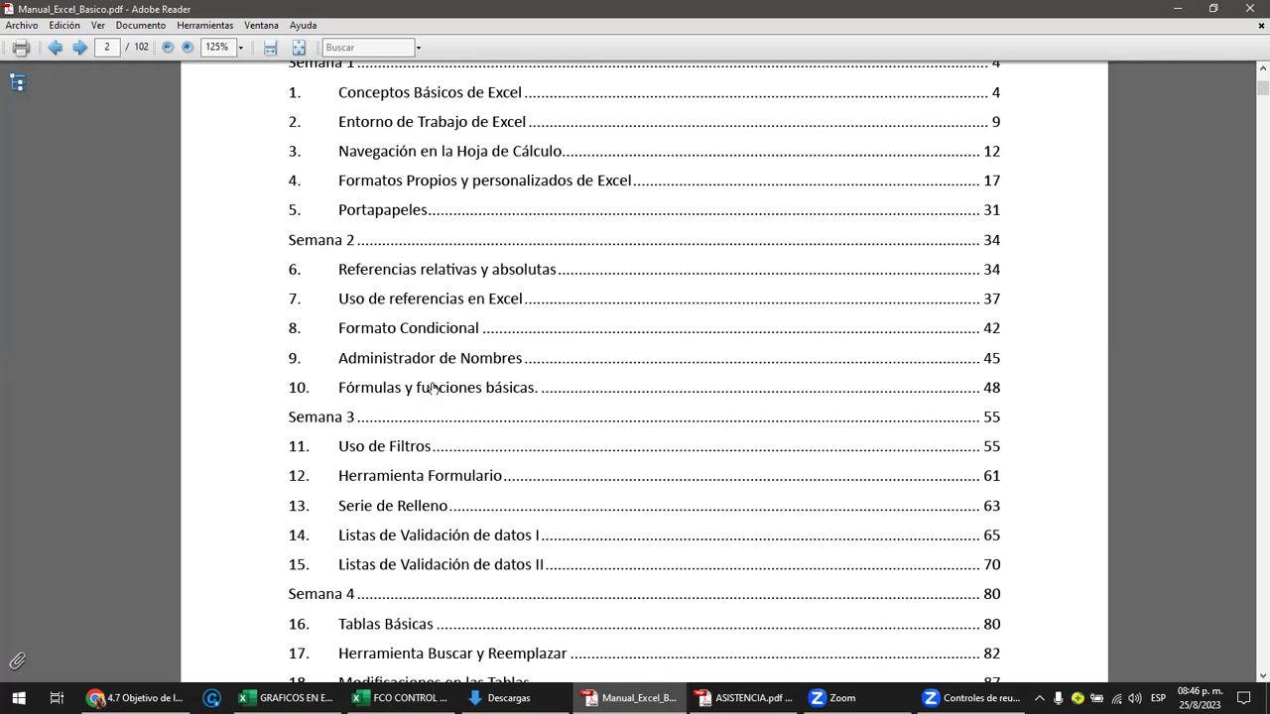
pyautogui.scroll(-1, 433, 387)
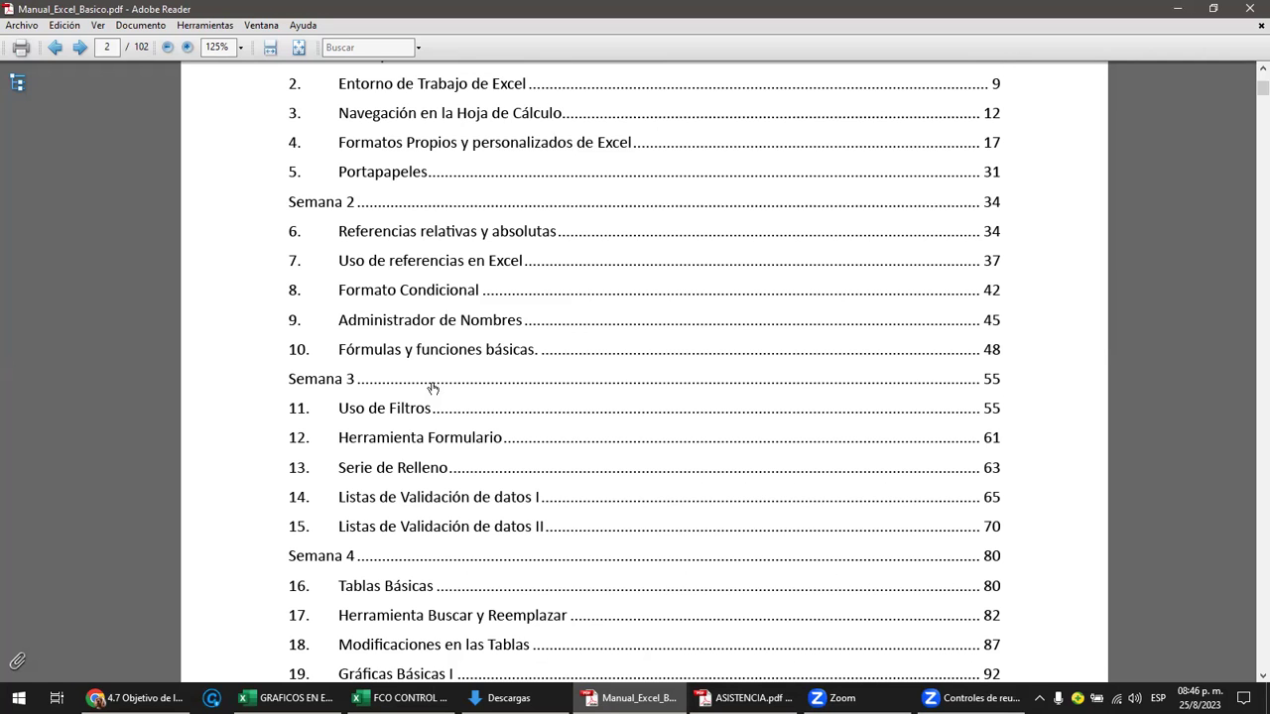
pyautogui.scroll(-1, 433, 387)
pyautogui.scroll(-1, 433, 387)
pyautogui.scroll(-1, 433, 387)
pyautogui.scroll(-1, 433, 387)
pyautogui.scroll(-1, 433, 387)
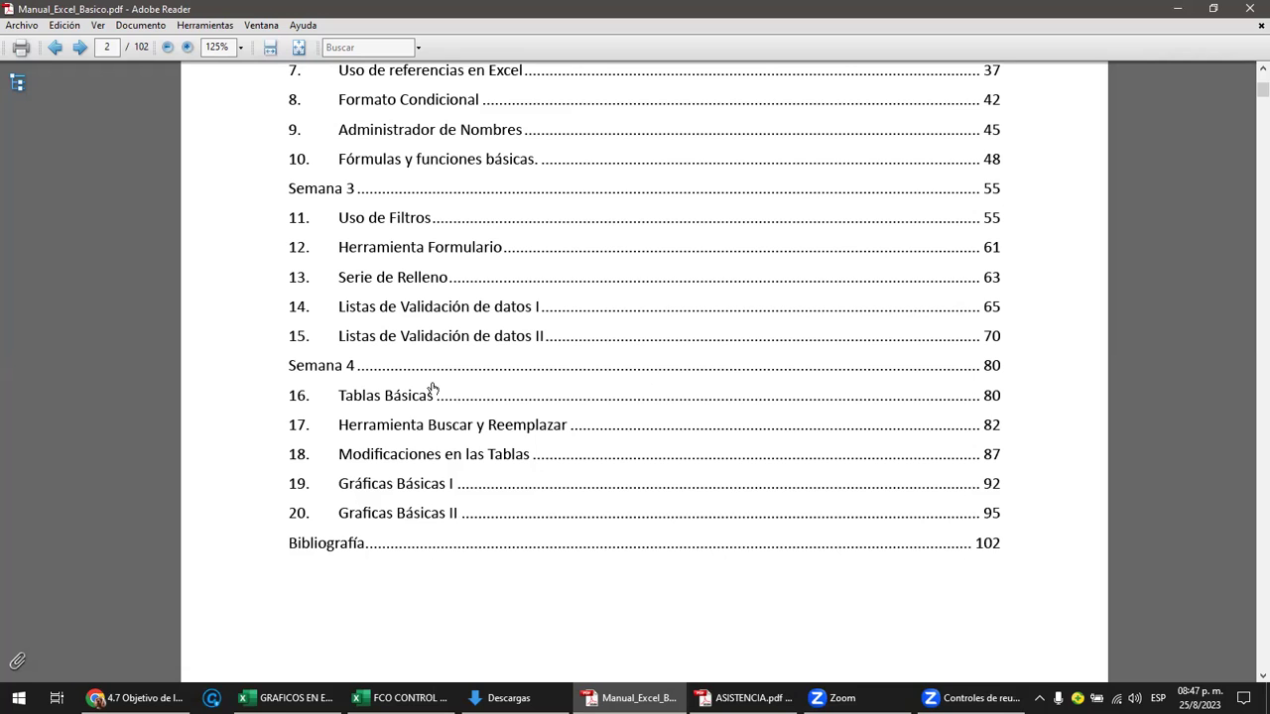
pyautogui.scroll(-1, 433, 387)
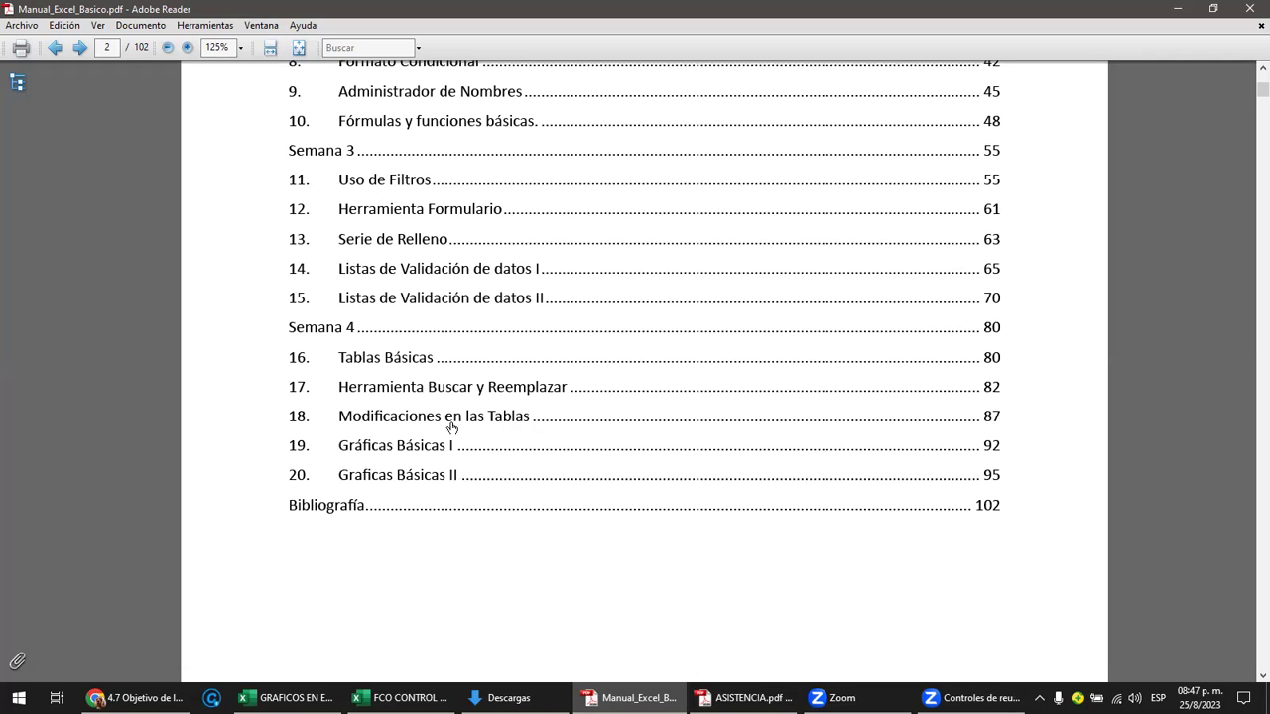
pyautogui.scroll(3, 455, 446)
pyautogui.scroll(4, 455, 446)
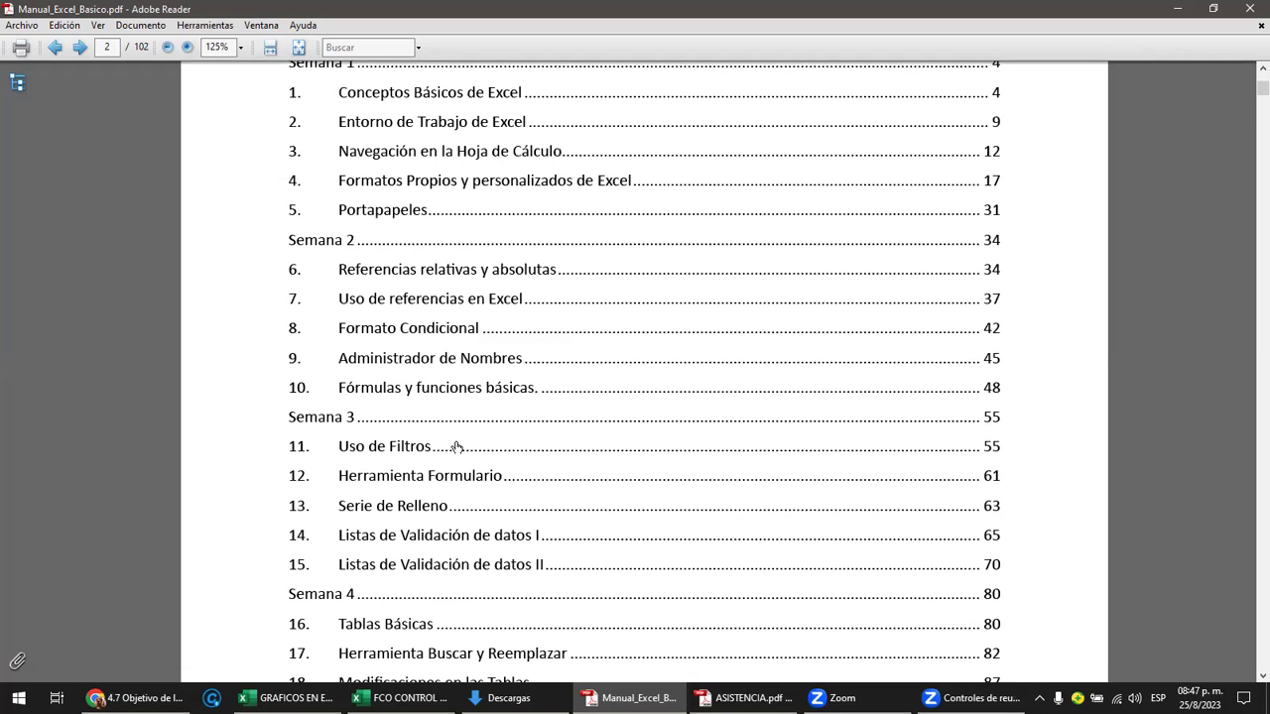
pyautogui.scroll(1, 483, 370)
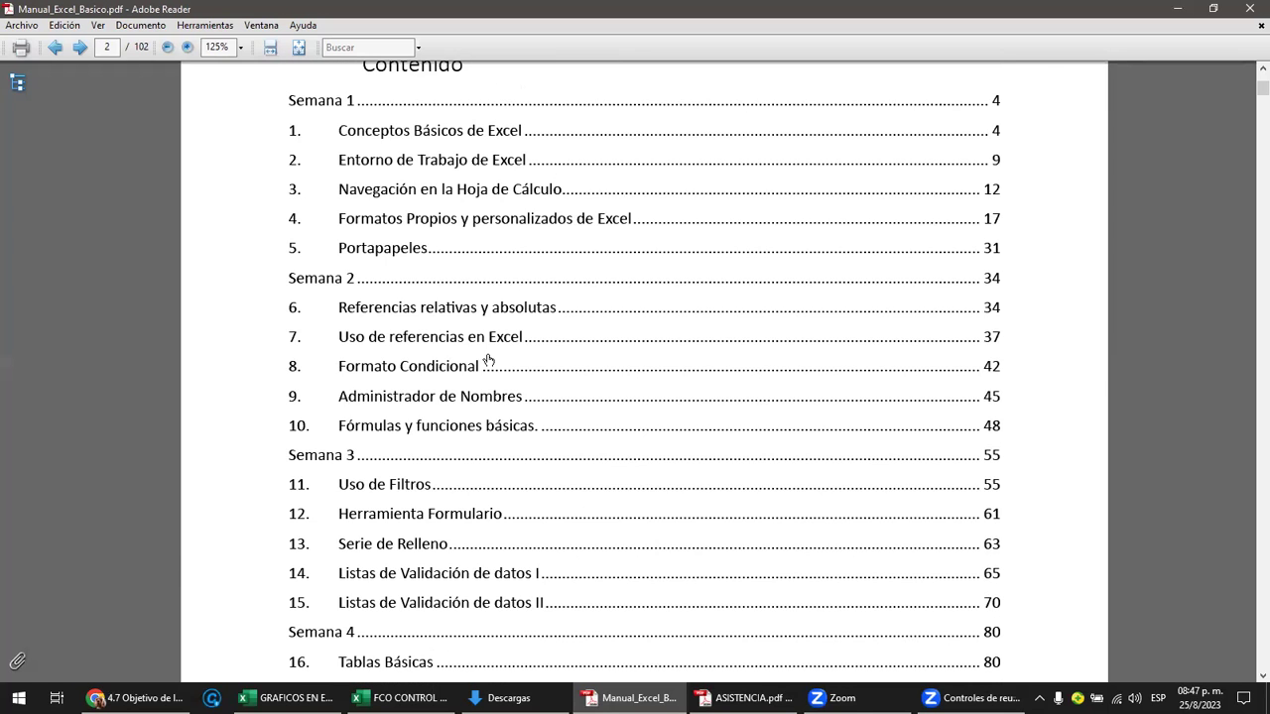
pyautogui.keyDown('ctrl'); pyautogui.scroll(-1, 486, 360); pyautogui.keyUp('ctrl')
pyautogui.scroll(-2, 486, 361)
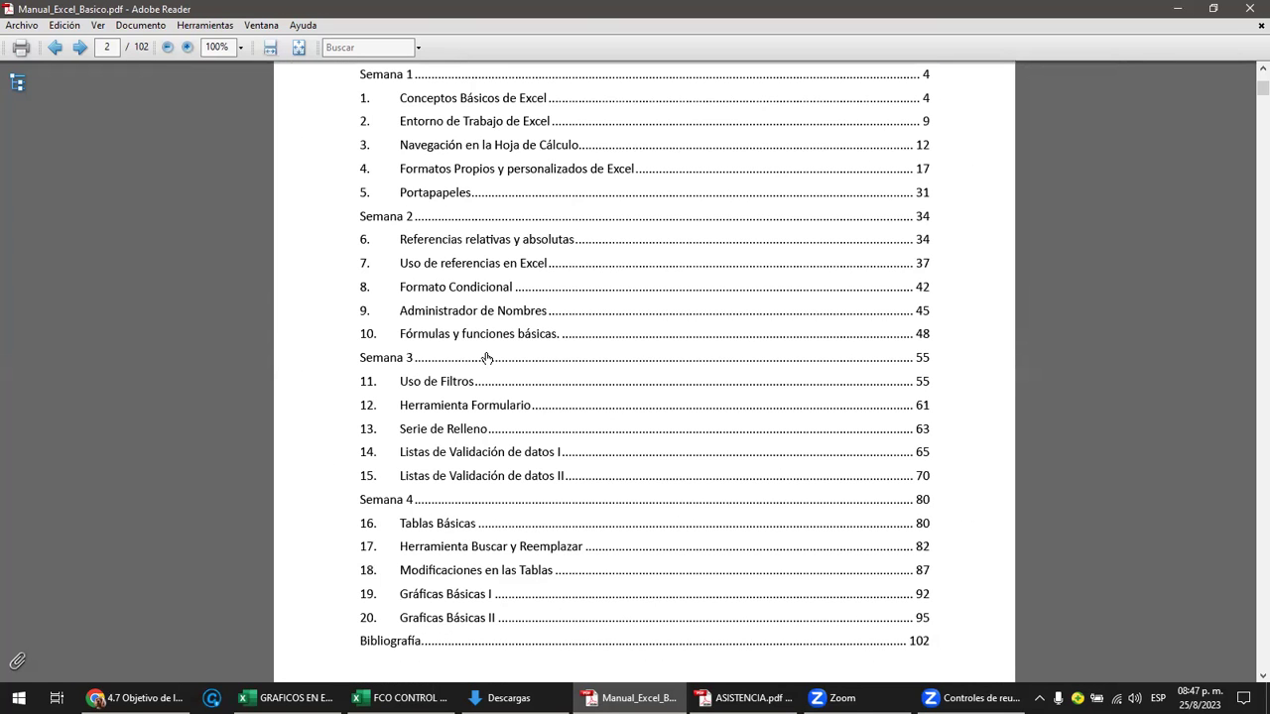
pyautogui.scroll(-1, 486, 359)
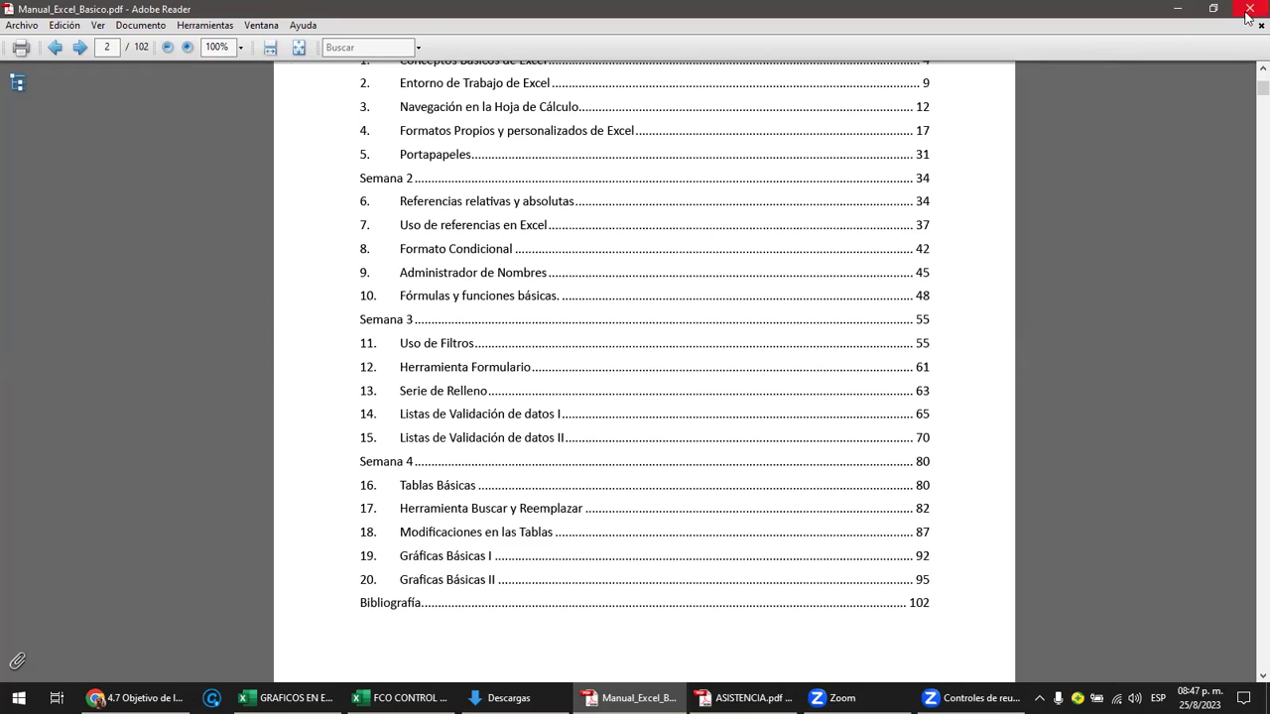
# - Close the manual and advance past Videoconferencia #20 and the forum to 4.8 Laboratorio 12
pyautogui.click(1248, 17)
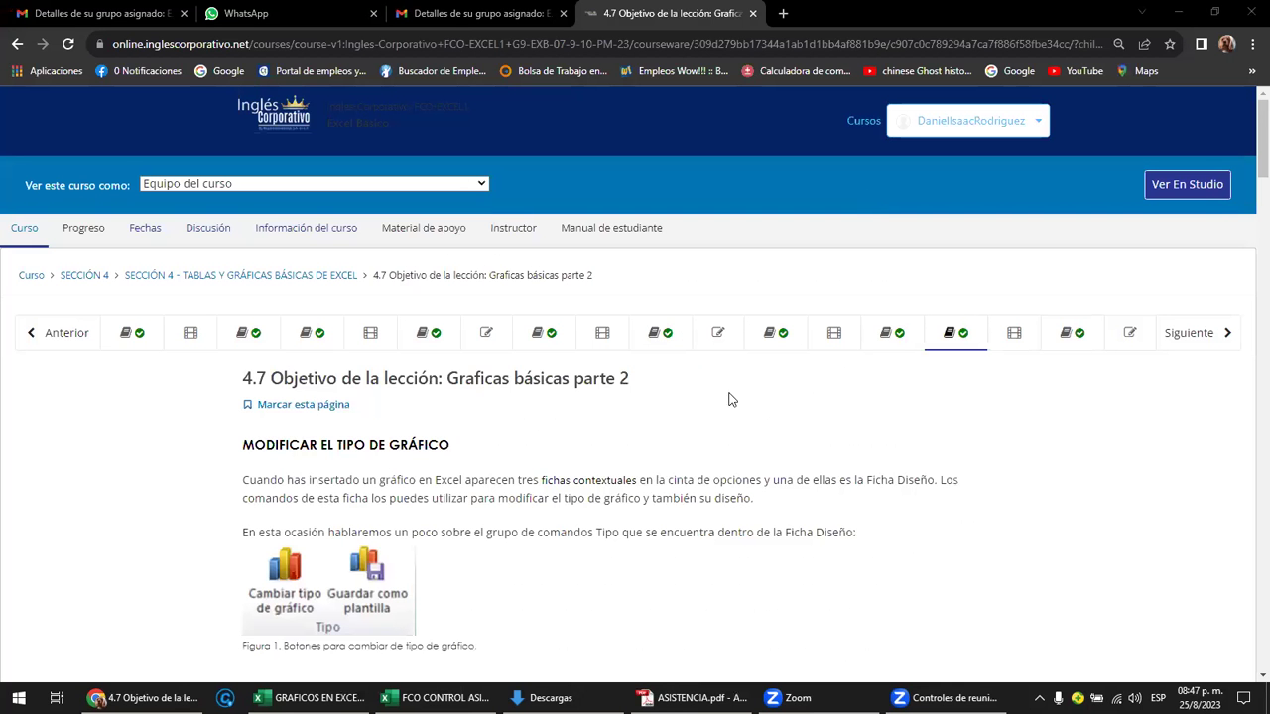
pyautogui.click(1195, 338)
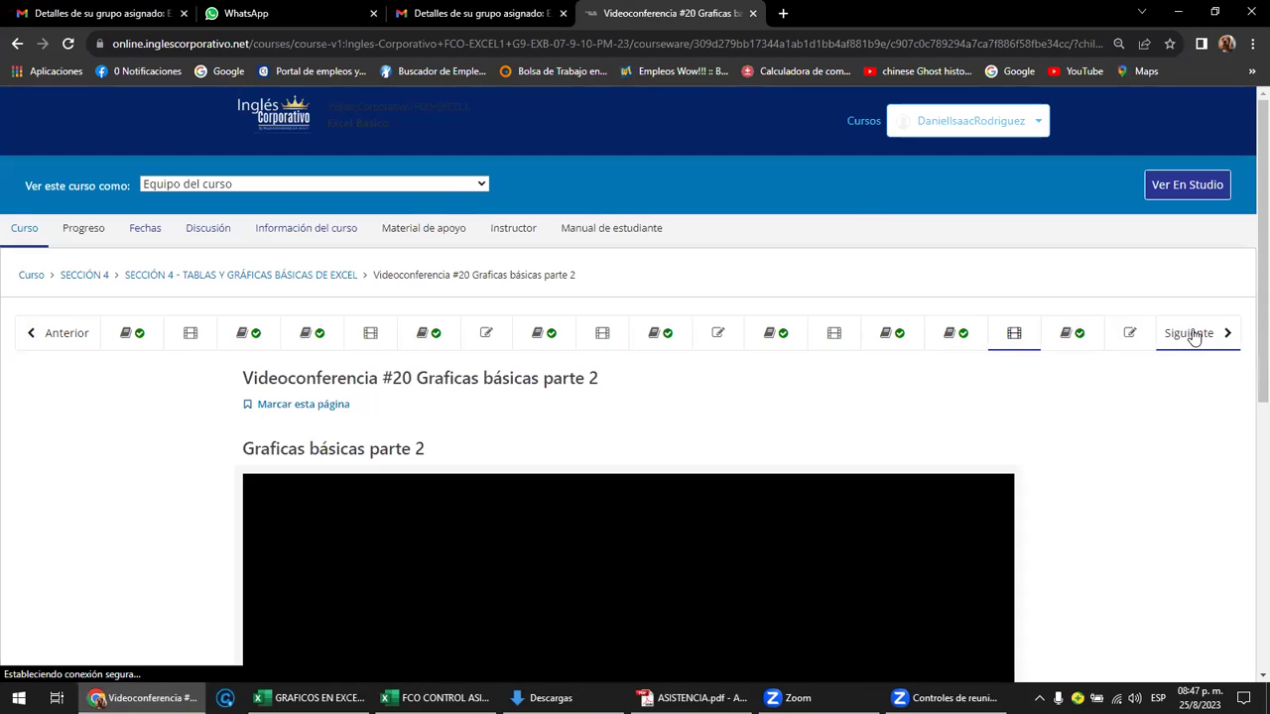
pyautogui.click(1194, 338)
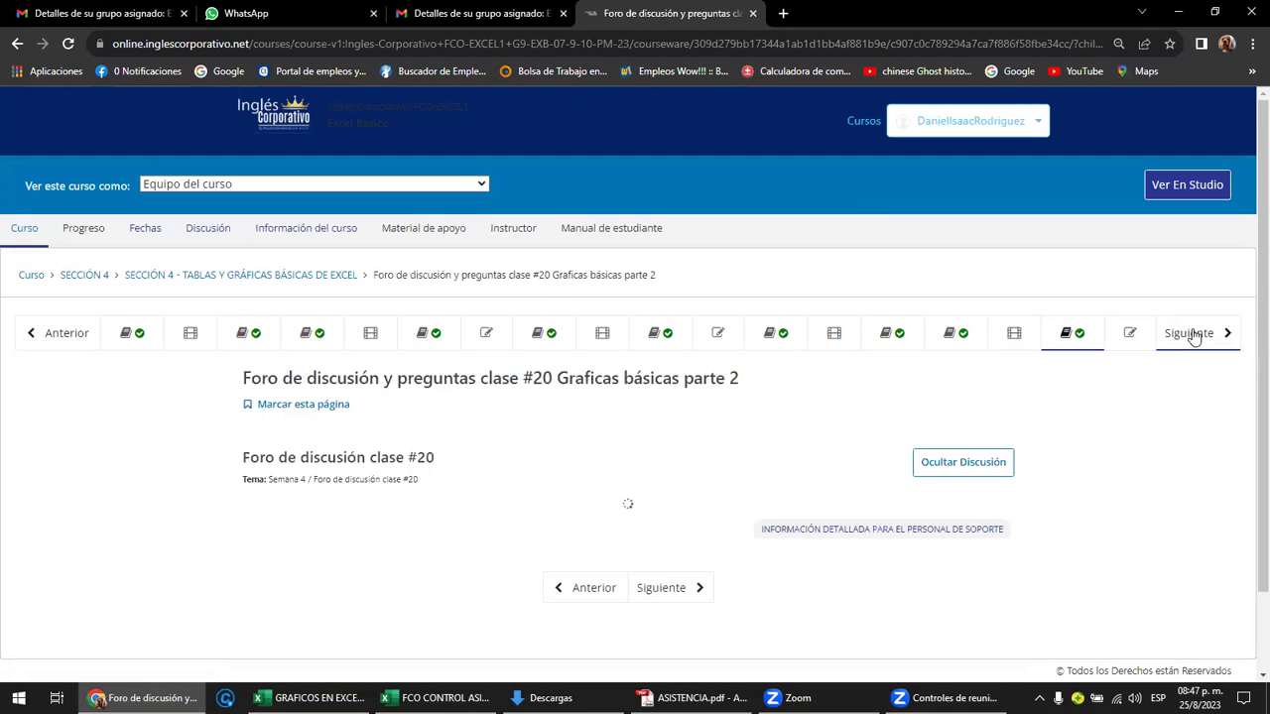
pyautogui.click(1195, 334)
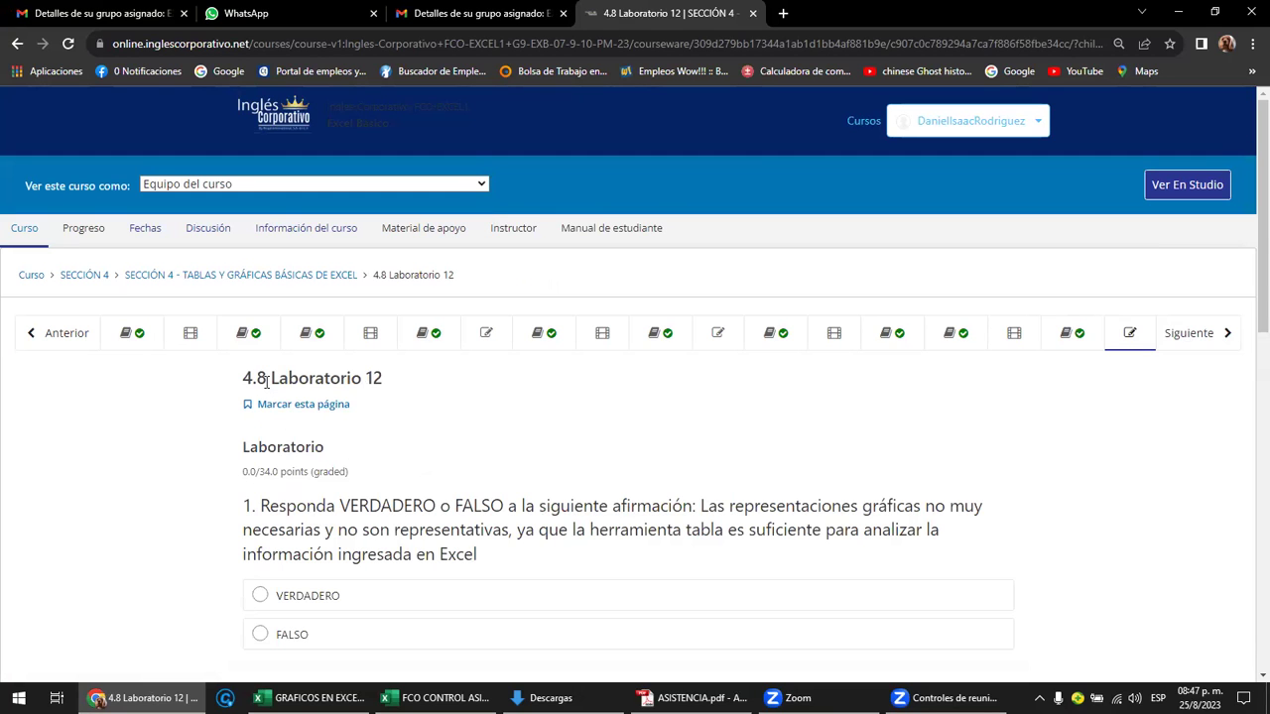
# - Look over the Laboratorio 12 TRUE/FALSE quiz questions
pyautogui.scroll(-2, 266, 382)
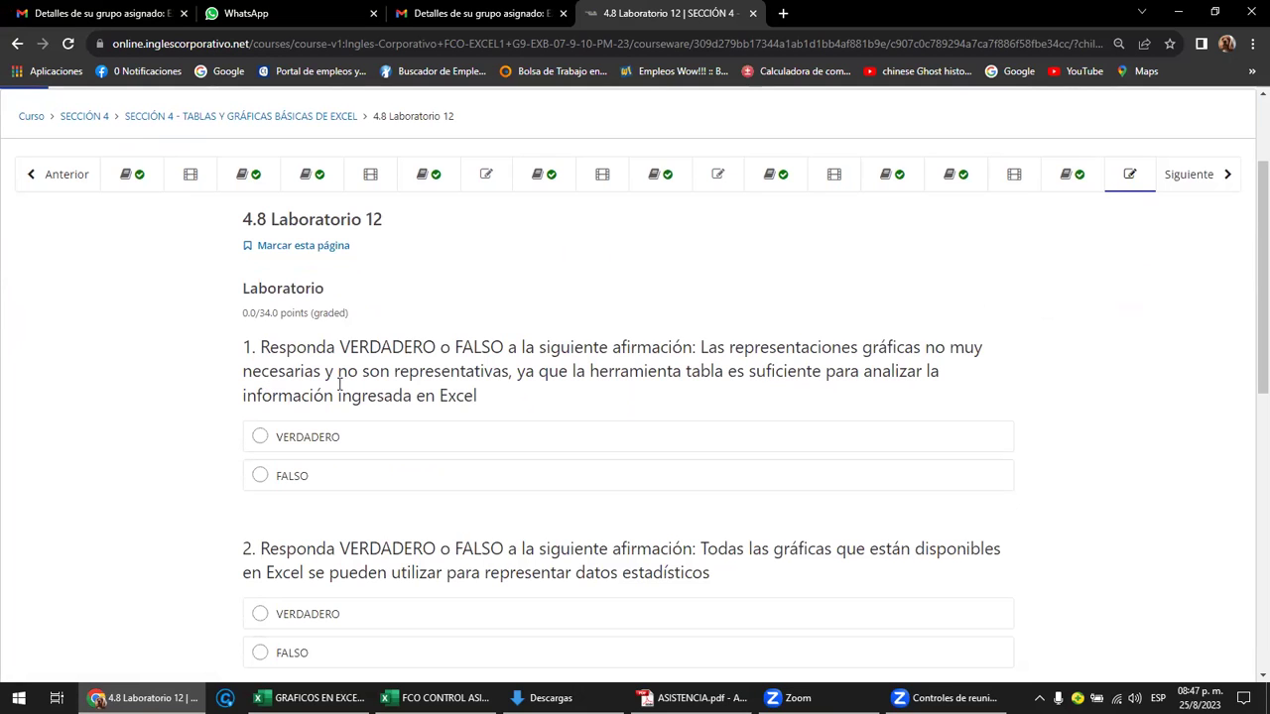
pyautogui.scroll(-4, 318, 387)
pyautogui.scroll(-3, 338, 387)
pyautogui.scroll(-1, 362, 389)
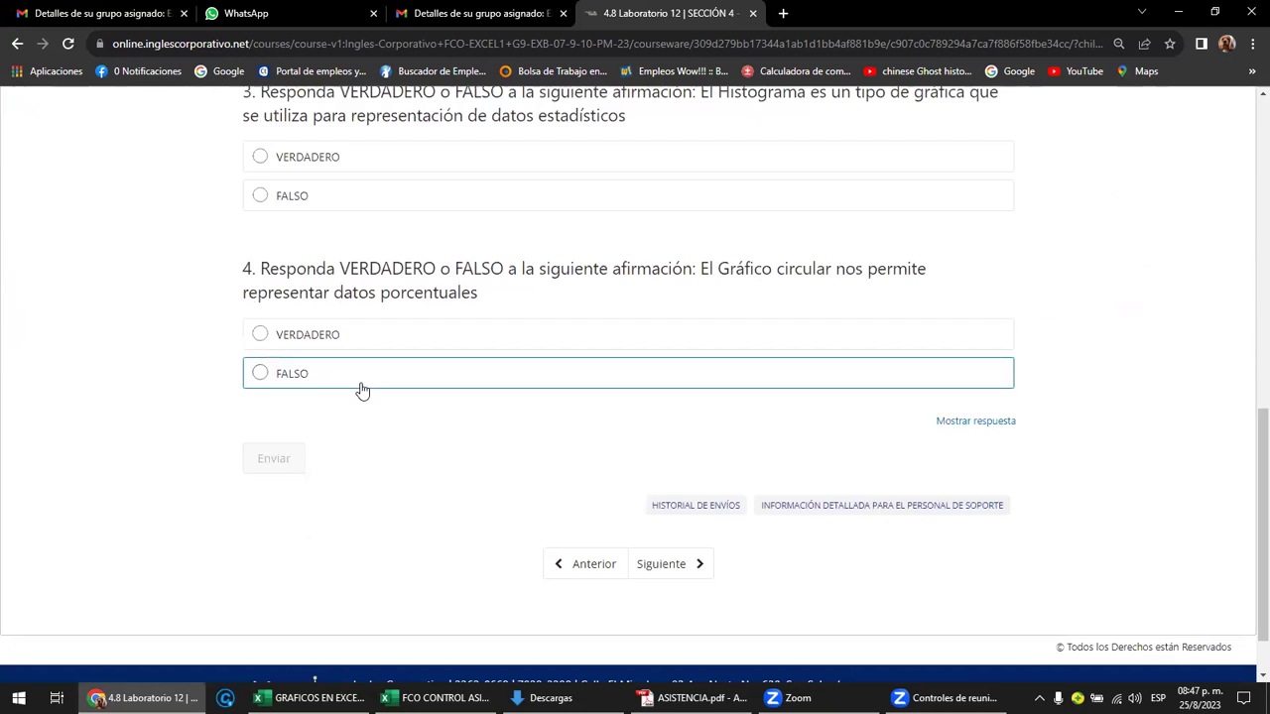
pyautogui.scroll(1, 362, 389)
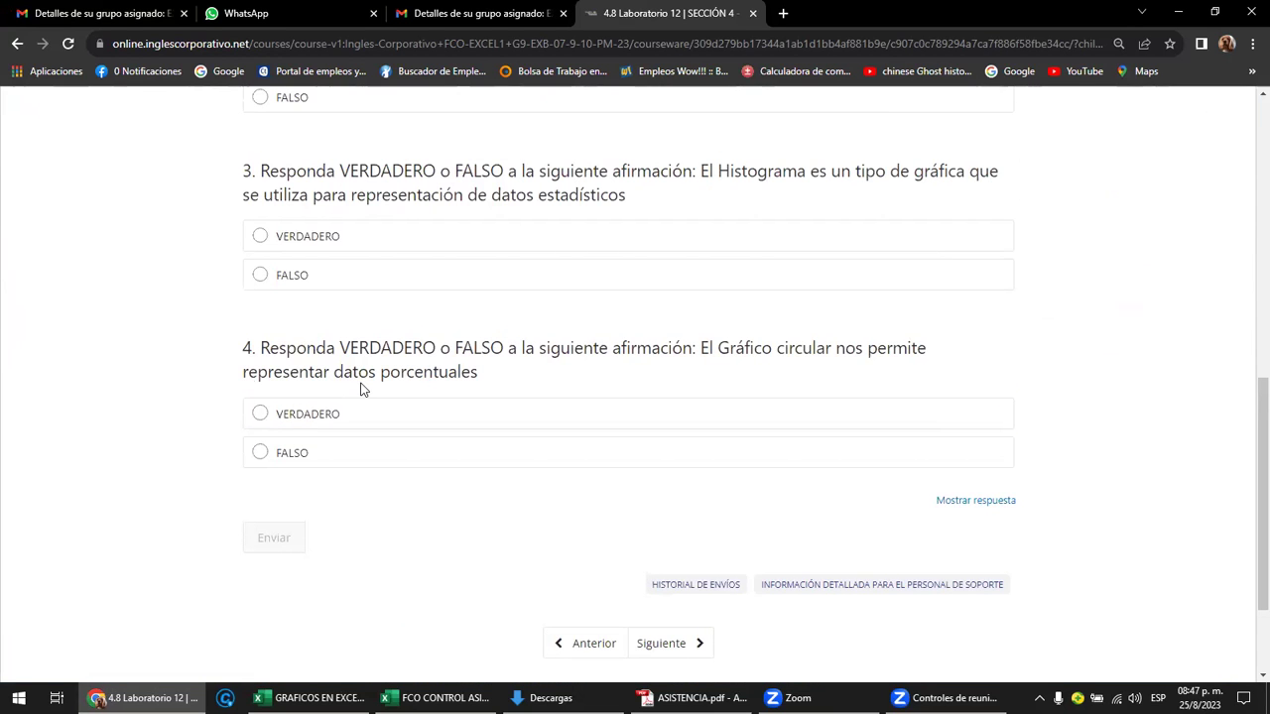
pyautogui.scroll(1, 362, 389)
pyautogui.scroll(5, 363, 389)
pyautogui.scroll(3, 362, 389)
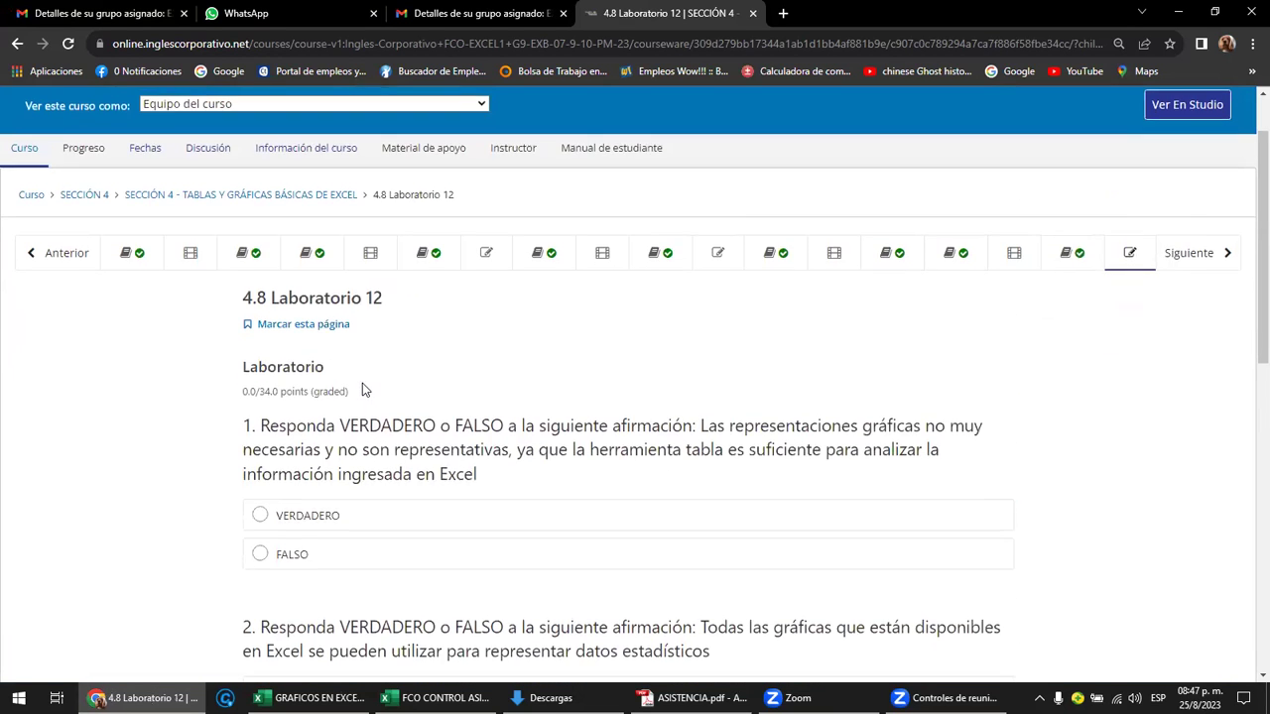
pyautogui.scroll(-1, 362, 384)
pyautogui.scroll(-1, 363, 385)
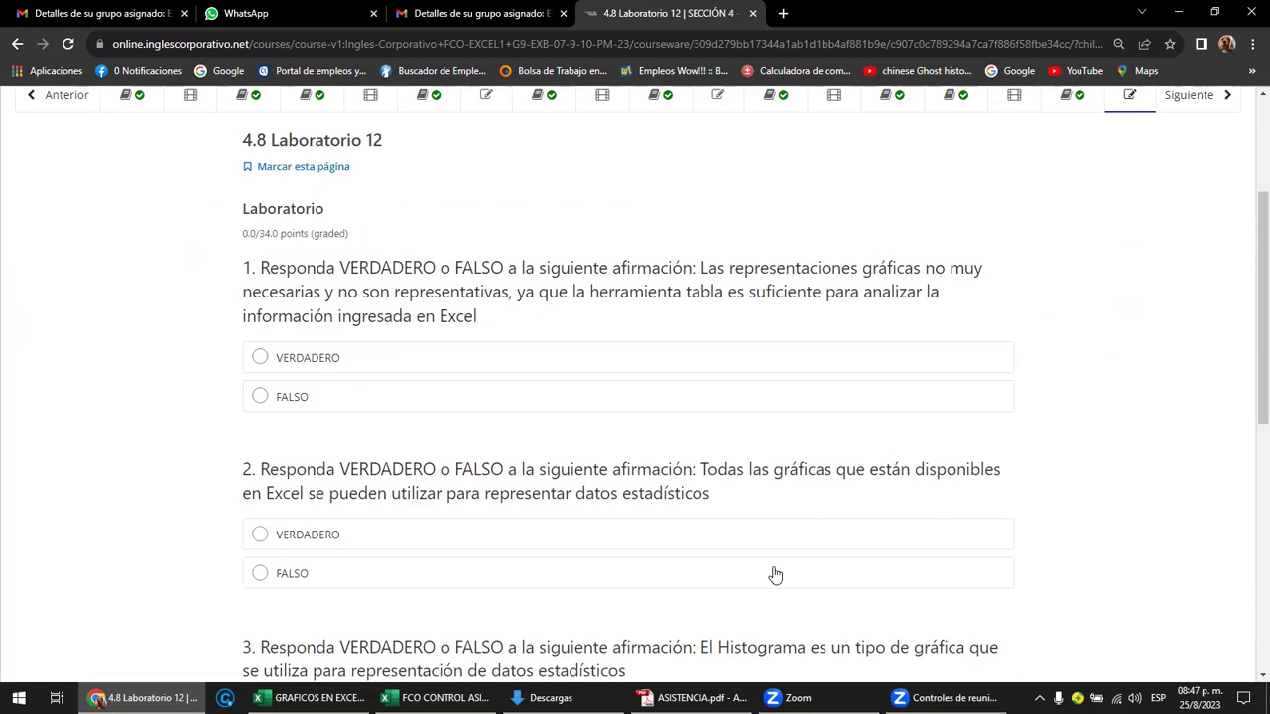
pyautogui.scroll(1, 731, 282)
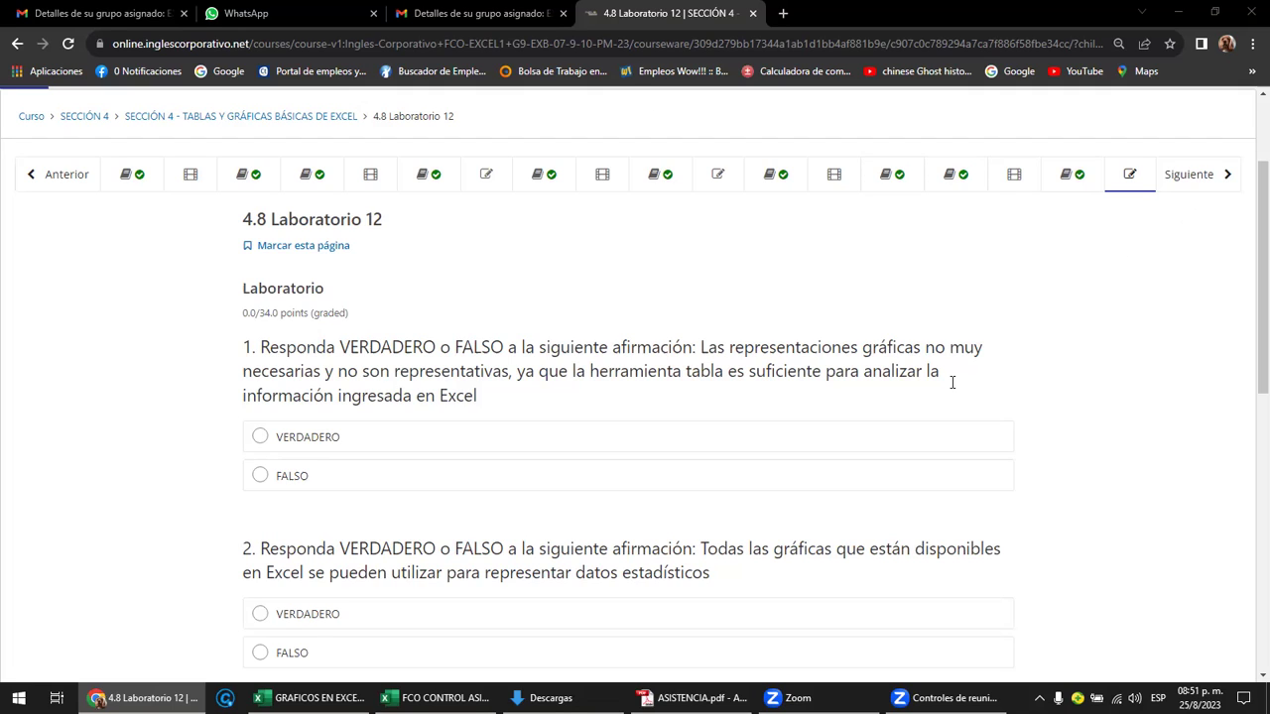
# - Send 'Estamos haciendo el laboratorio 12' to the G8-EXB-07-8-9-PM-23 WhatsApp group
pyautogui.click(268, 13)
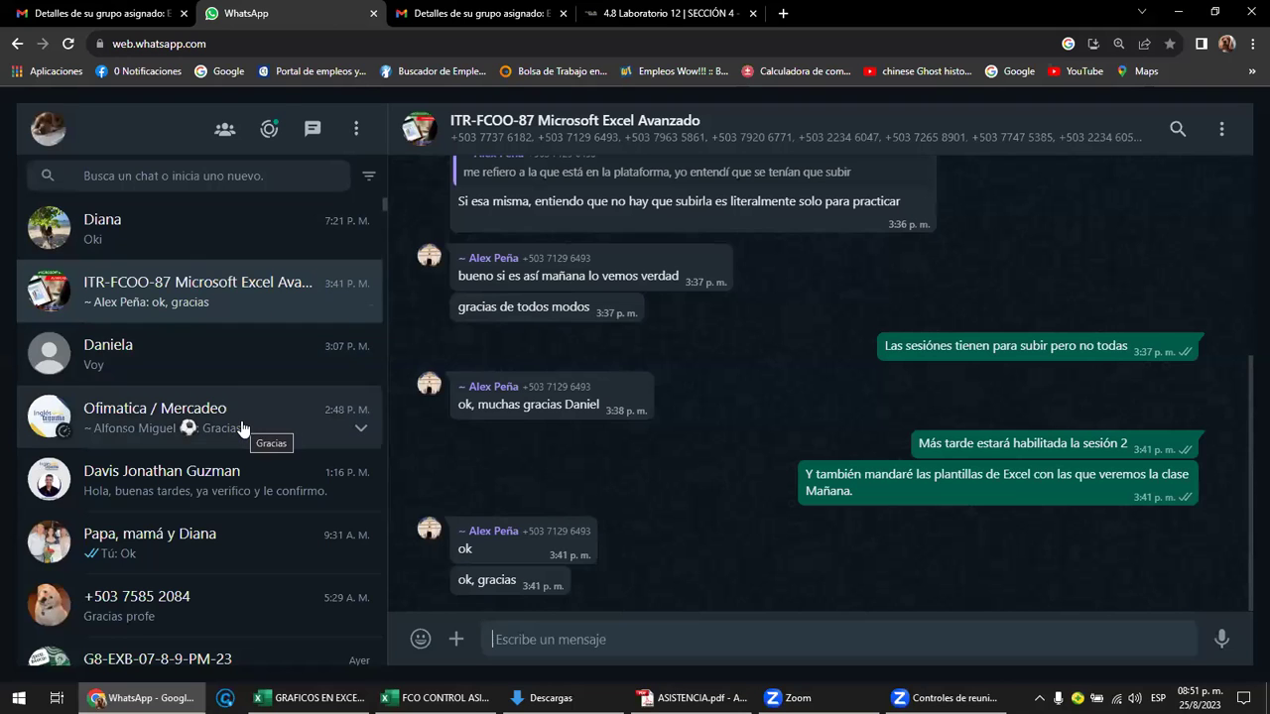
pyautogui.scroll(-1, 240, 466)
pyautogui.click(226, 585)
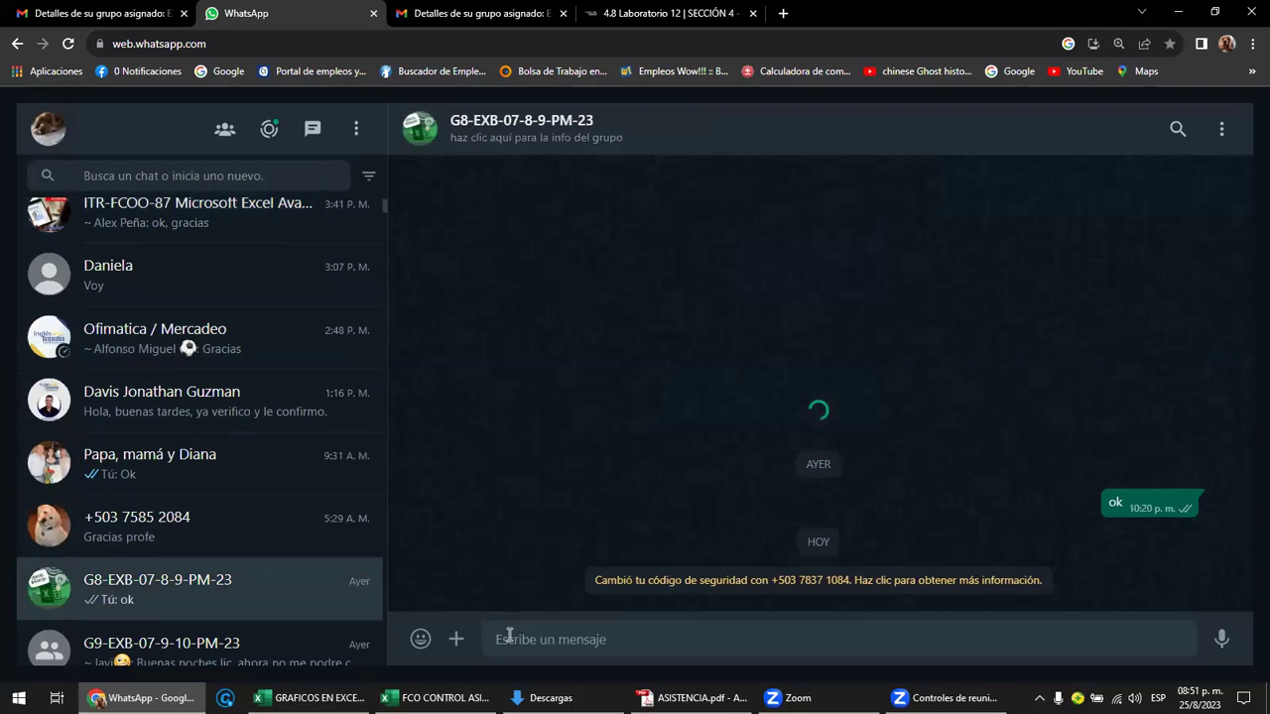
pyautogui.write('e')
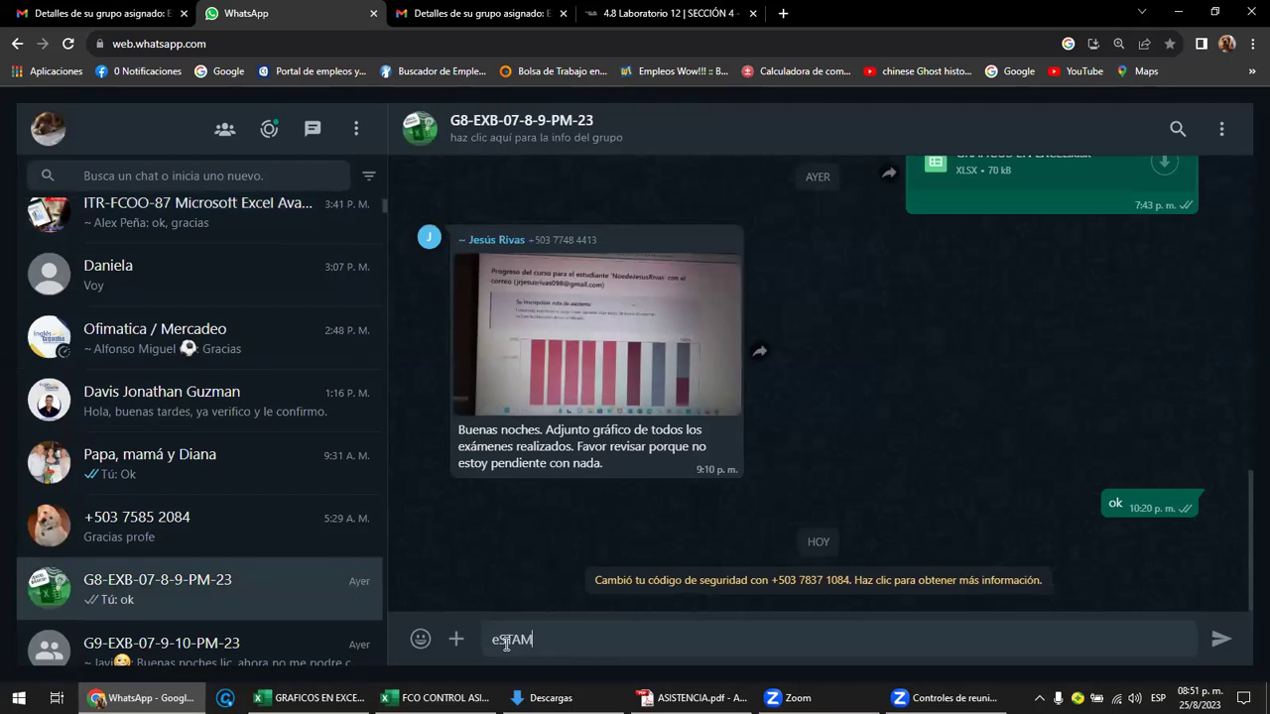
pyautogui.press('BackSpace')
pyautogui.write('Estamos haciendo el laboratorio ')
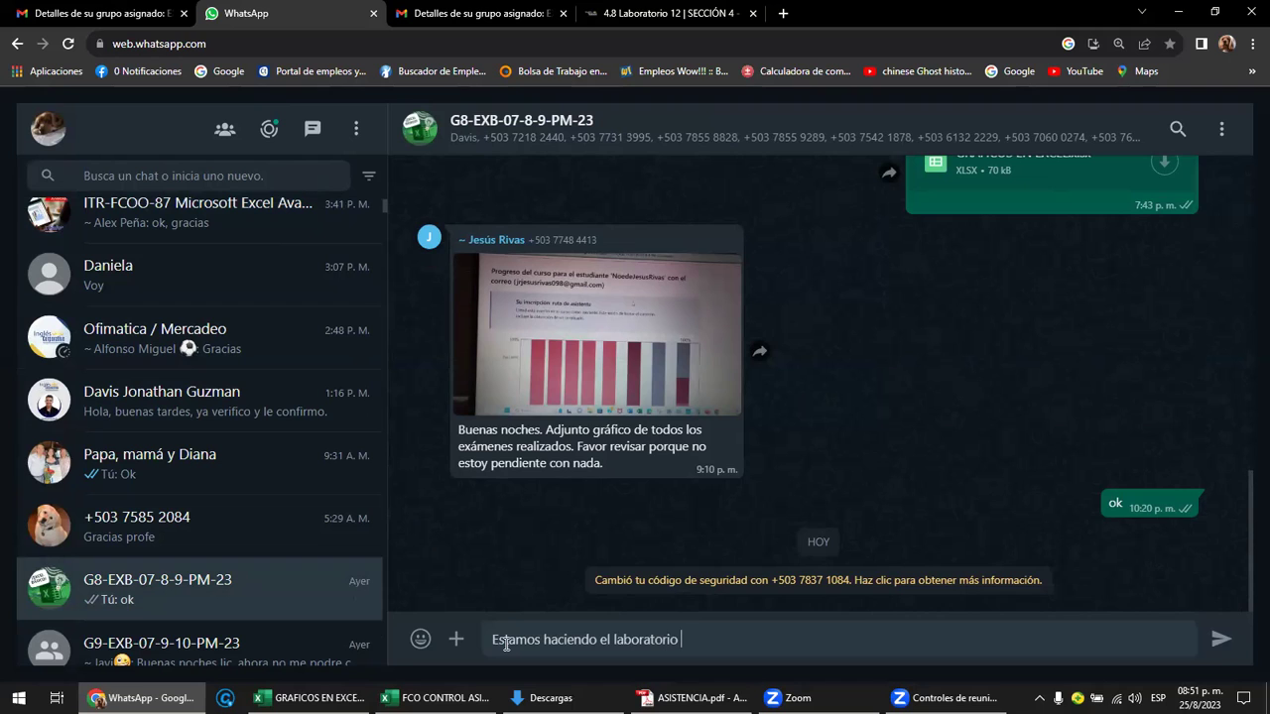
pyautogui.write('1')
pyautogui.write('2')
pyautogui.press('Return')
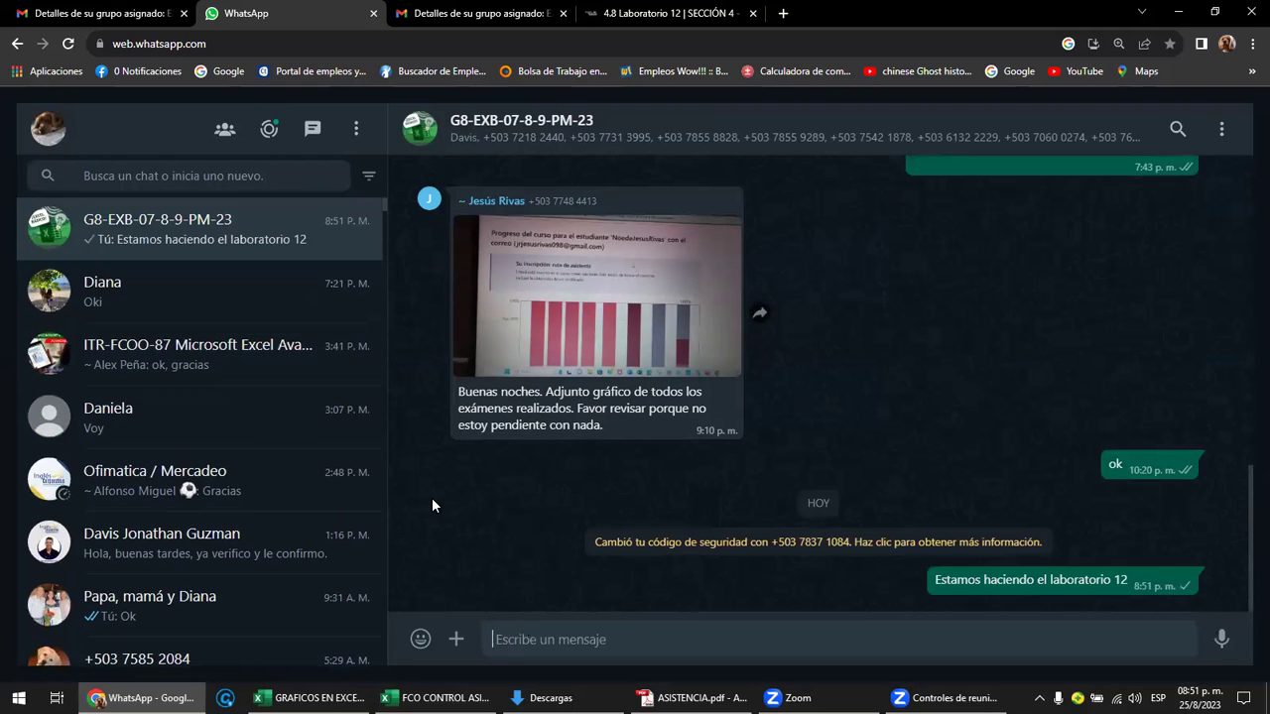
# - Compare the two 'Detalles de su grupo asignado' emails, then return to the G8 group chat
pyautogui.click(431, 19)
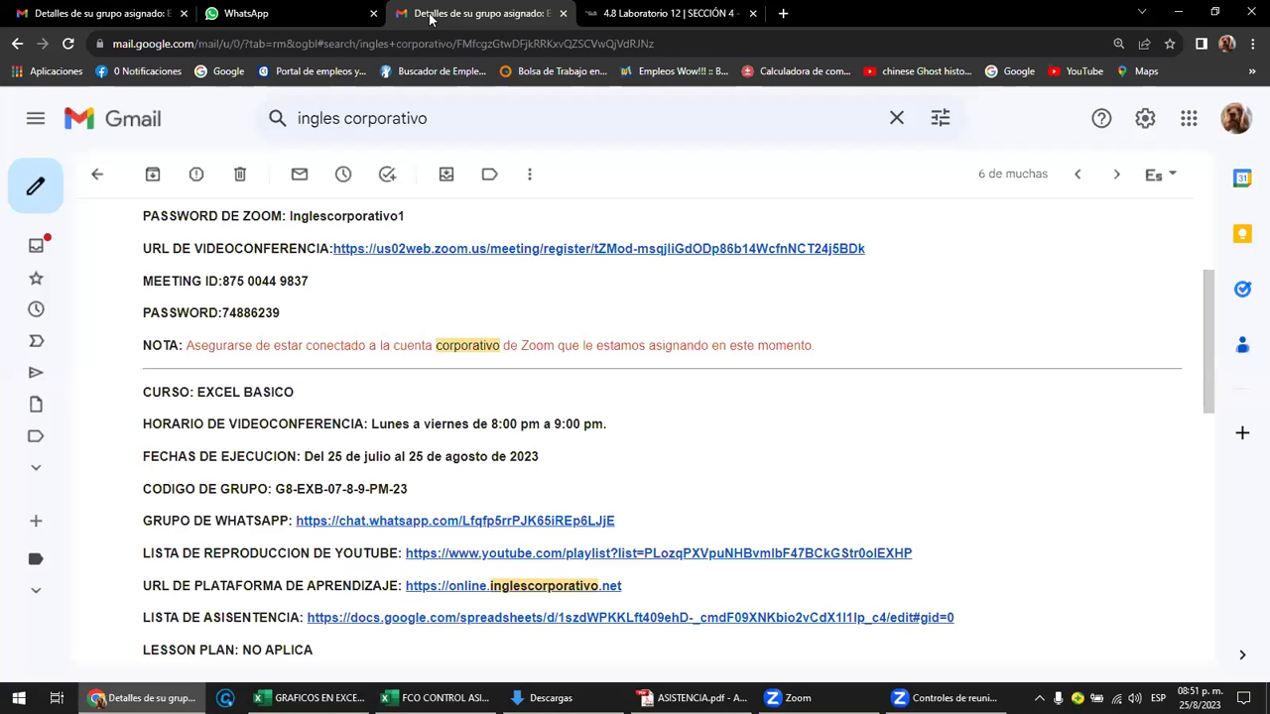
pyautogui.click(149, 14)
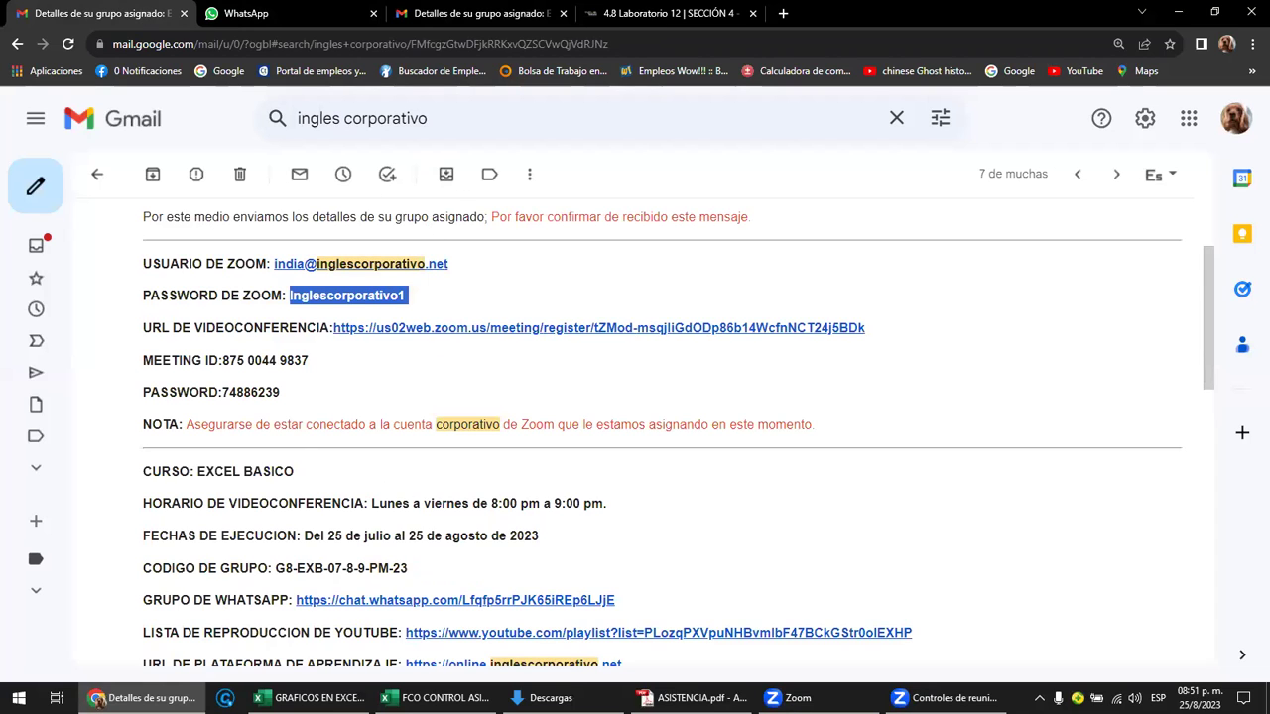
pyautogui.click(417, 12)
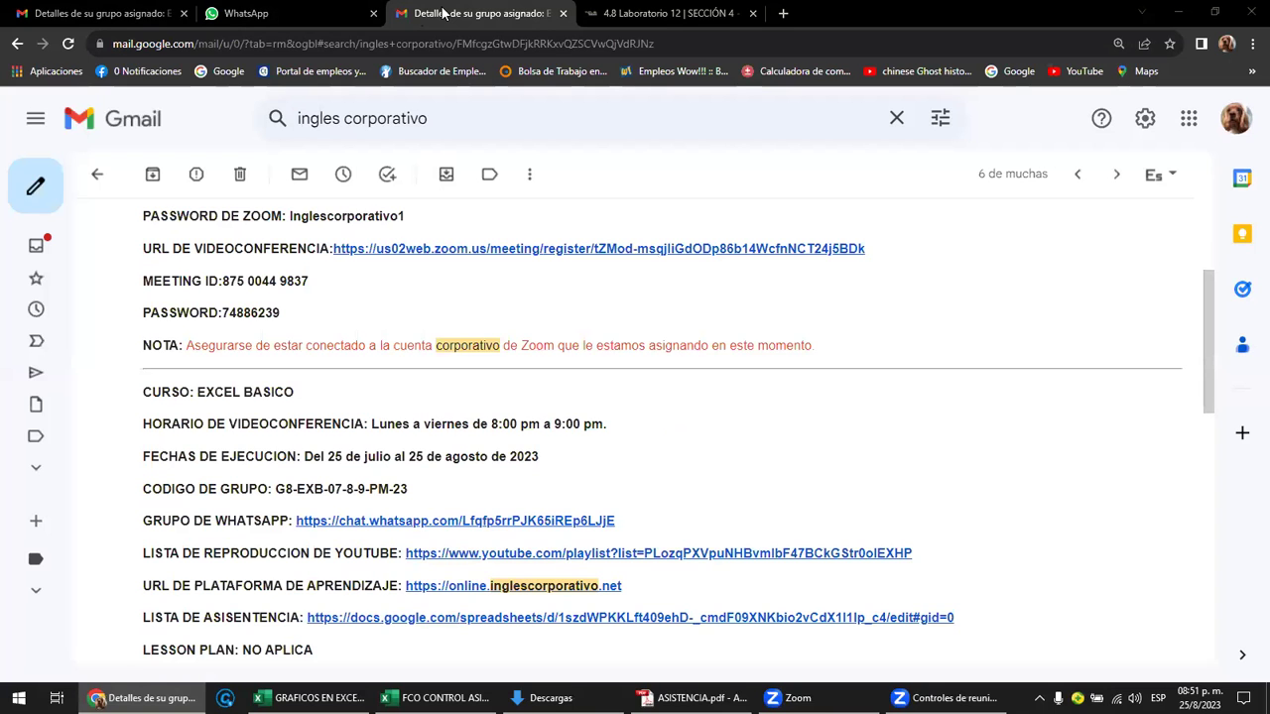
pyautogui.click(661, 14)
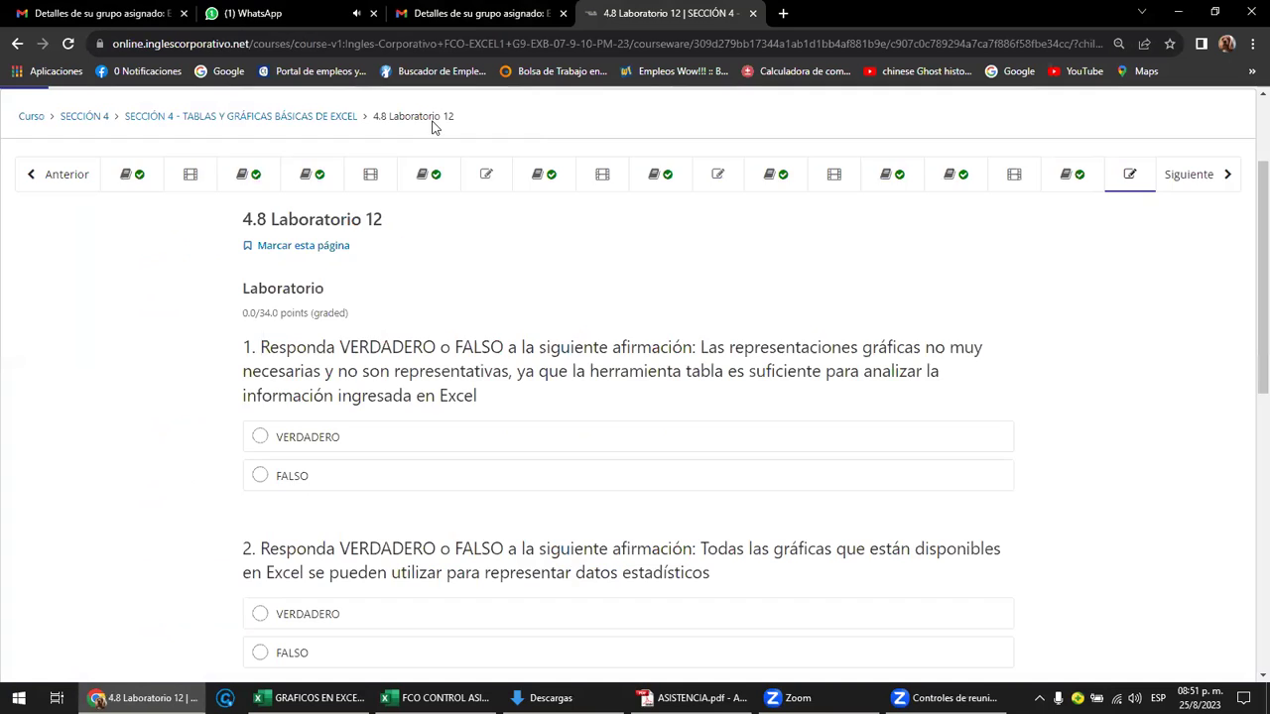
pyautogui.click(231, 15)
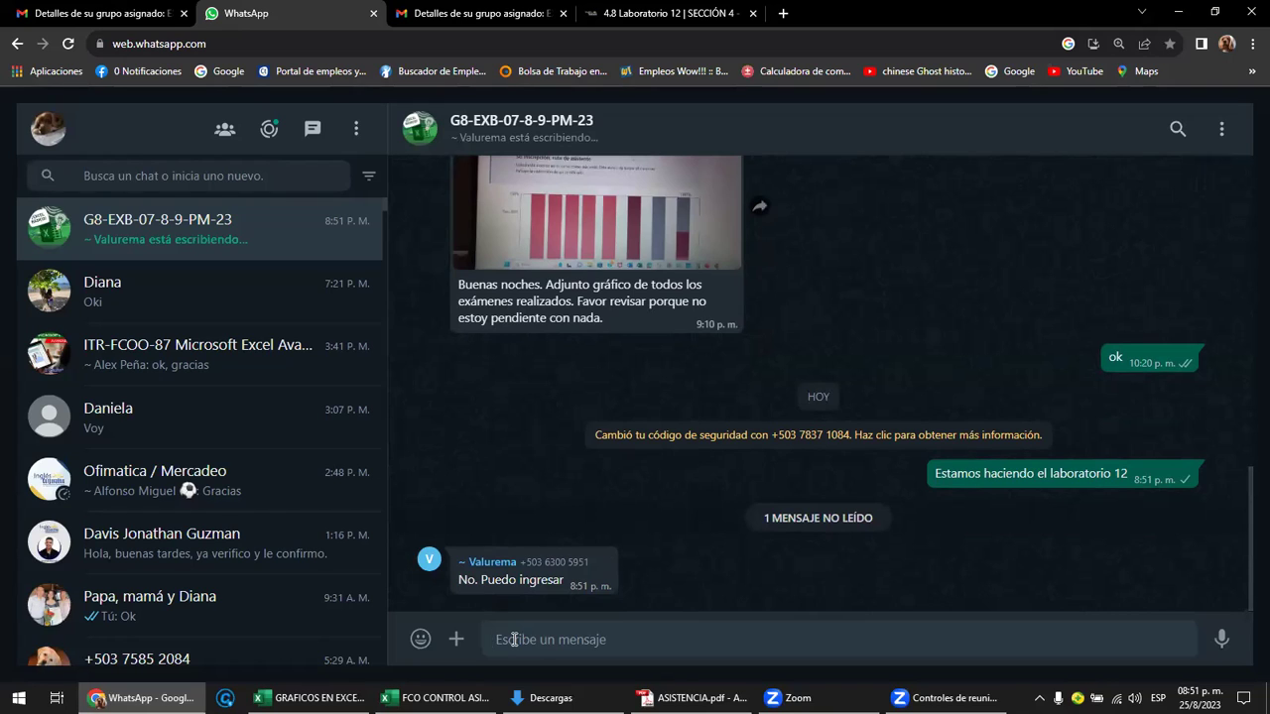
# - Reply 'intende nuevamente' in the group chat and go back to the 4.8 Laboratorio 12 quiz
pyautogui.write('intende nuevamente')
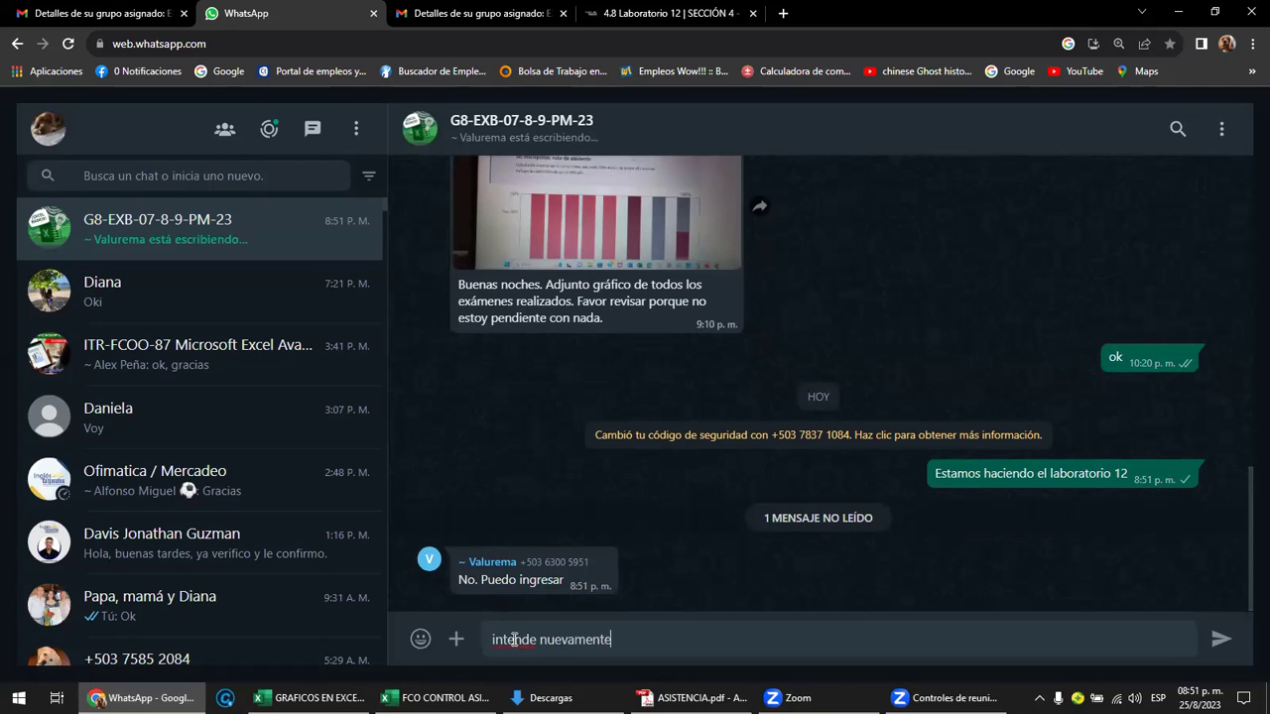
pyautogui.press('Return')
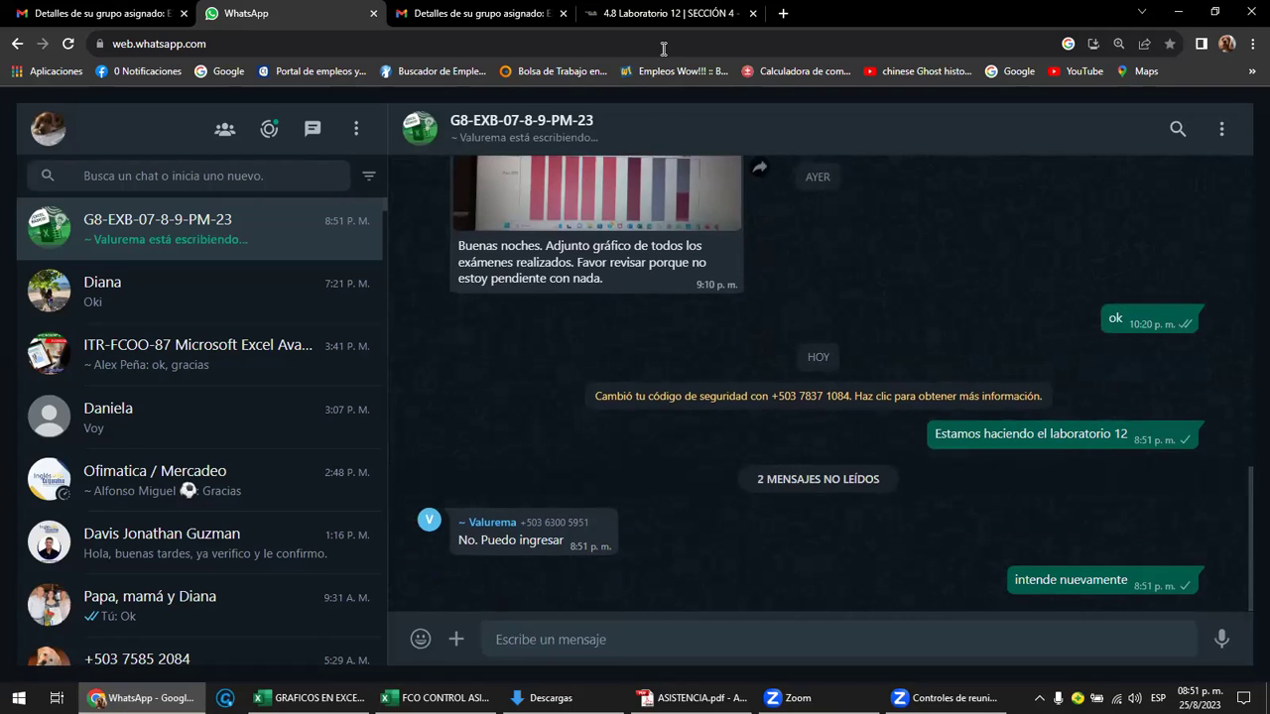
pyautogui.click(660, 22)
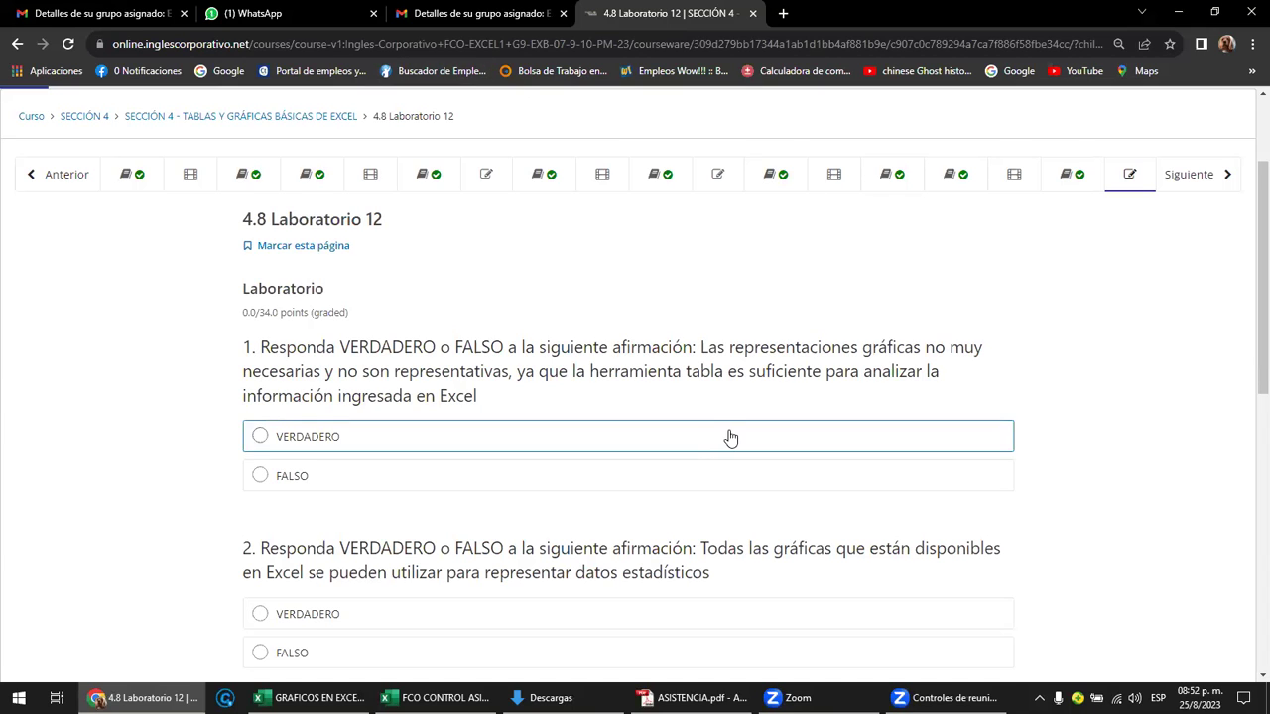
# - Review the Laboratorio 12 true/false questions on Excel charts and mark FALSO on question 2
pyautogui.scroll(-3, 730, 438)
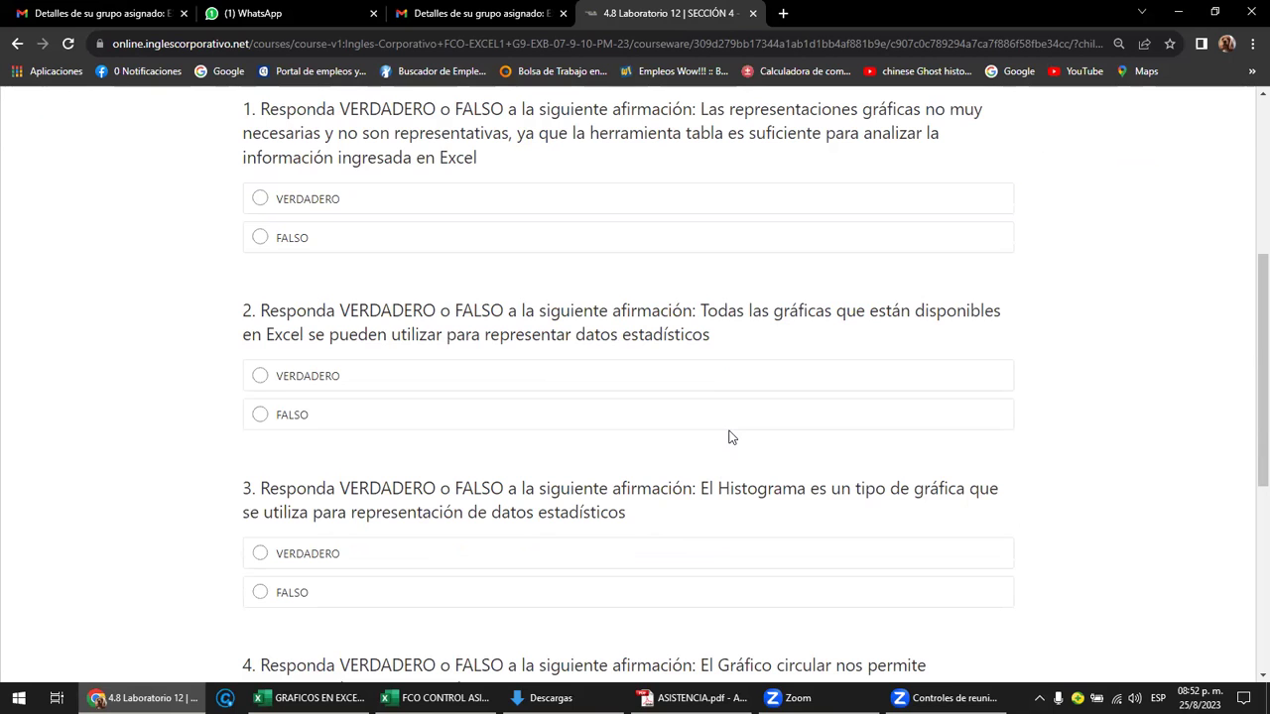
pyautogui.scroll(-1, 730, 437)
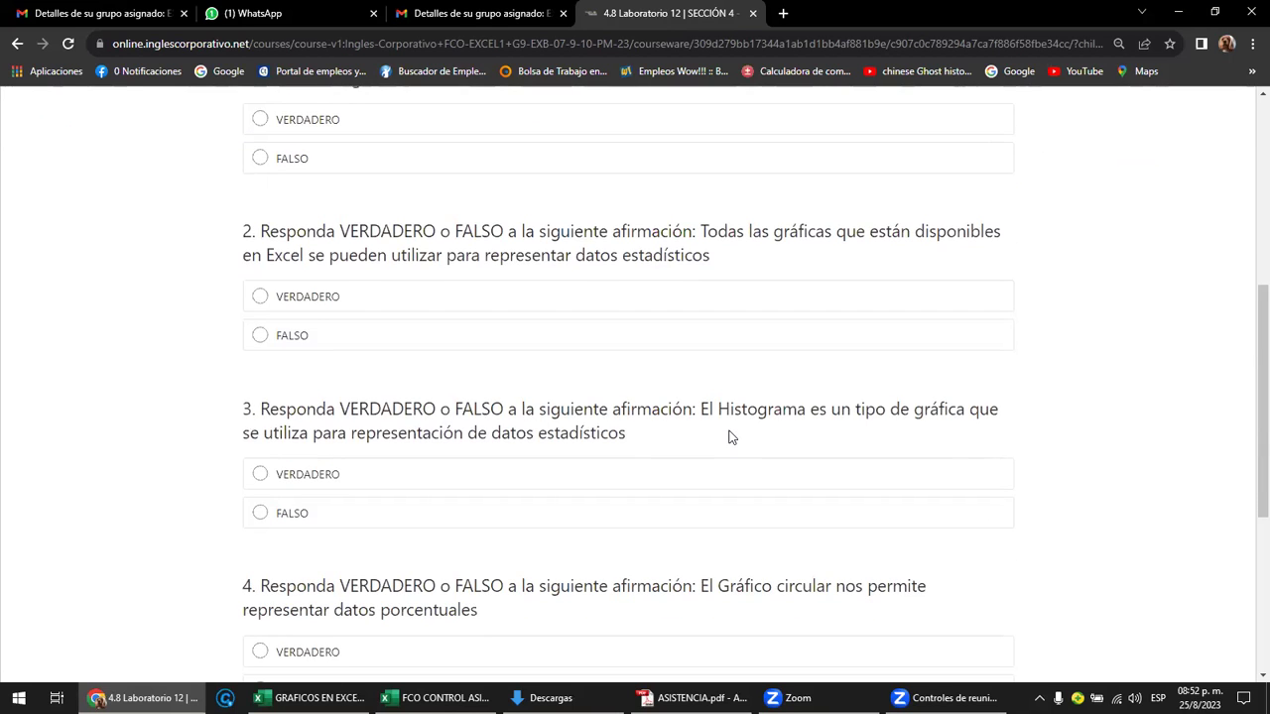
pyautogui.scroll(-1, 730, 438)
pyautogui.scroll(-1, 730, 438)
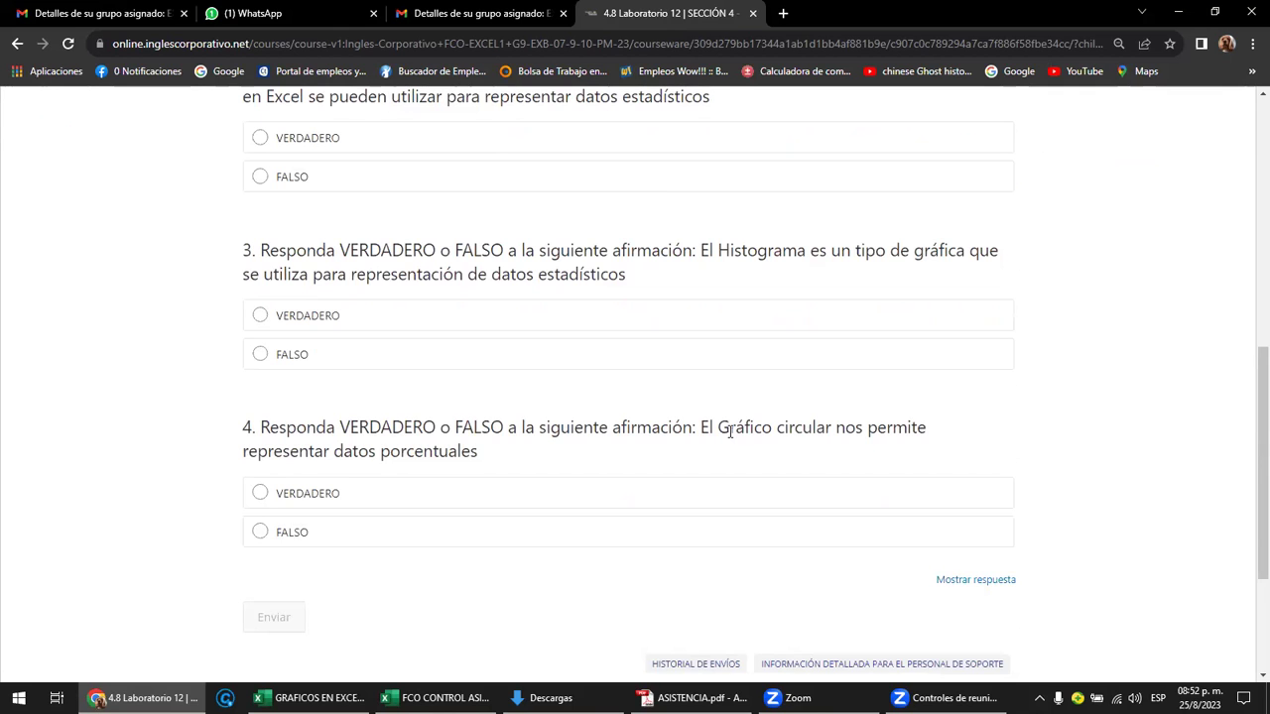
pyautogui.scroll(-3, 730, 430)
pyautogui.scroll(5, 715, 434)
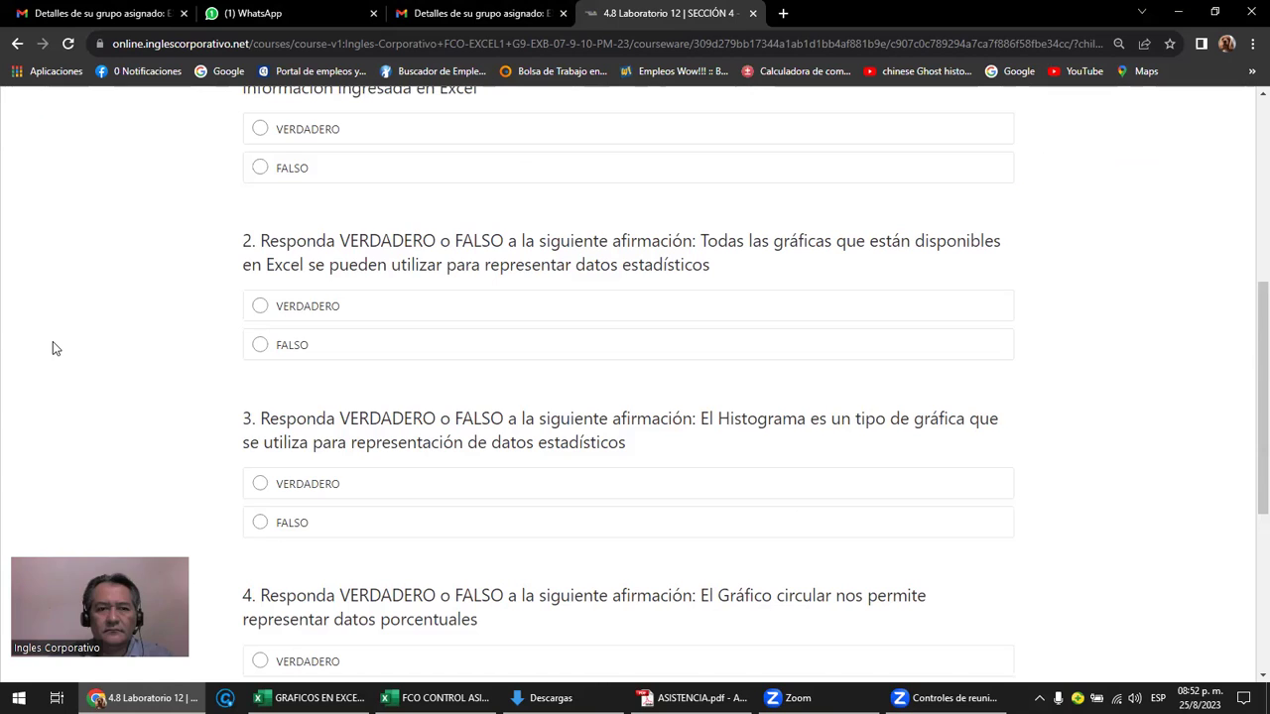
pyautogui.click(939, 341)
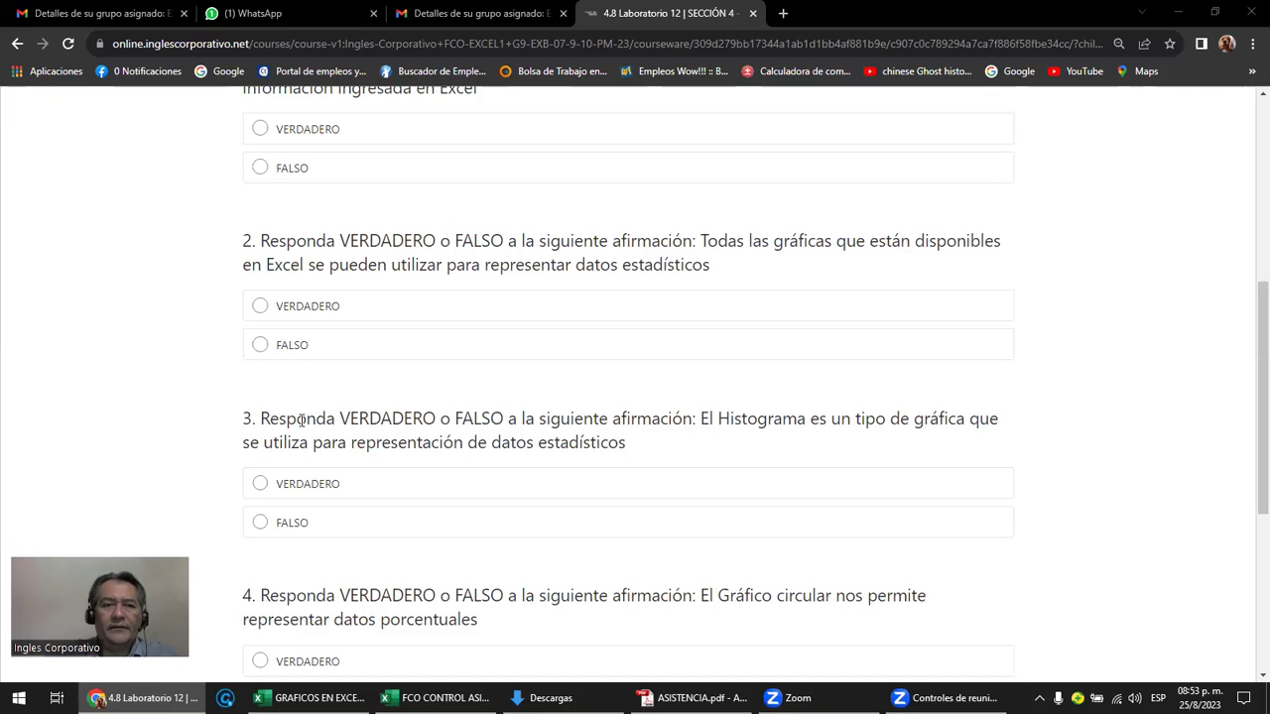
# - Read the student's connection-problem messages in the group chat, then return to Laboratorio 12
pyautogui.click(274, 16)
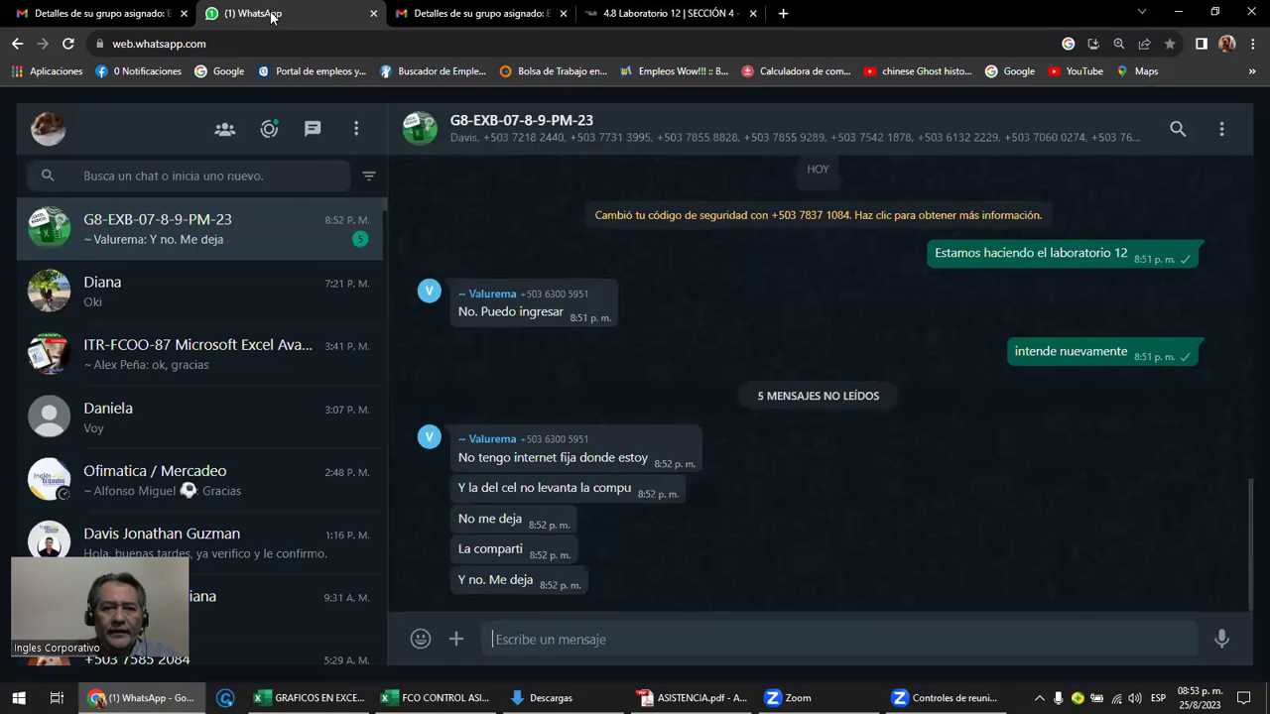
pyautogui.click(651, 14)
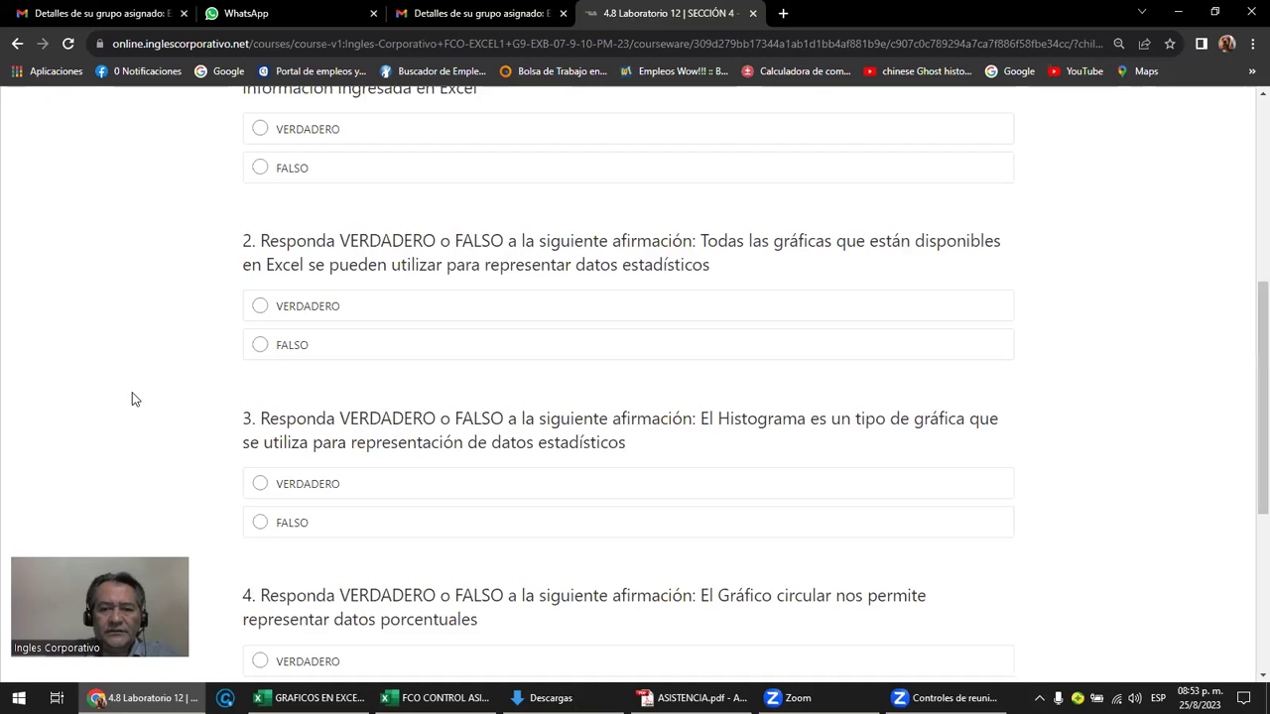
pyautogui.scroll(-3, 132, 394)
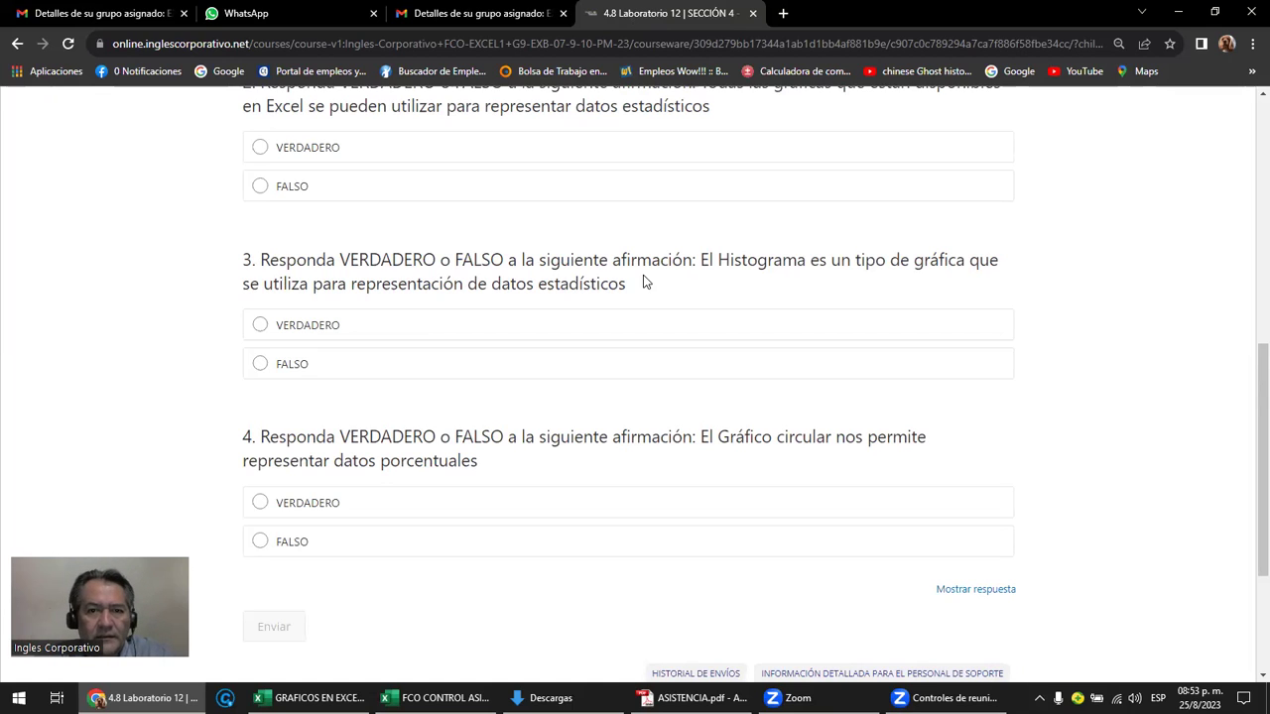
pyautogui.scroll(-1, 644, 281)
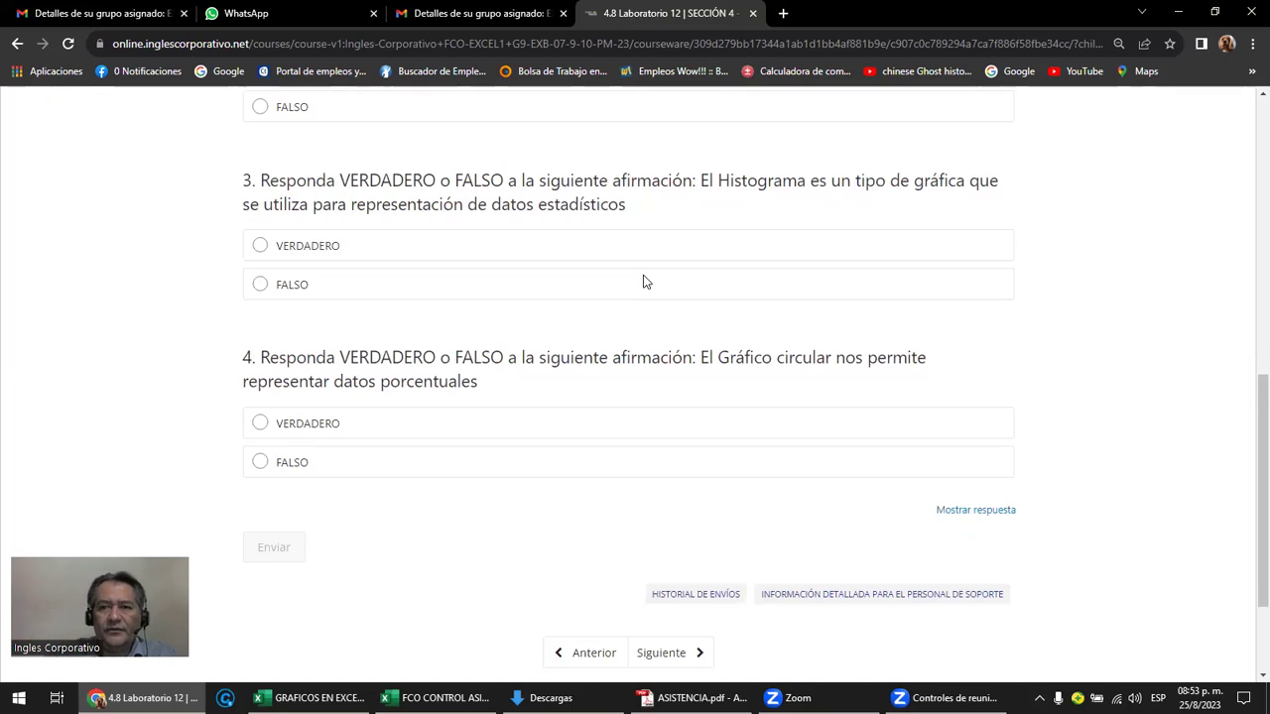
pyautogui.scroll(2, 1022, 239)
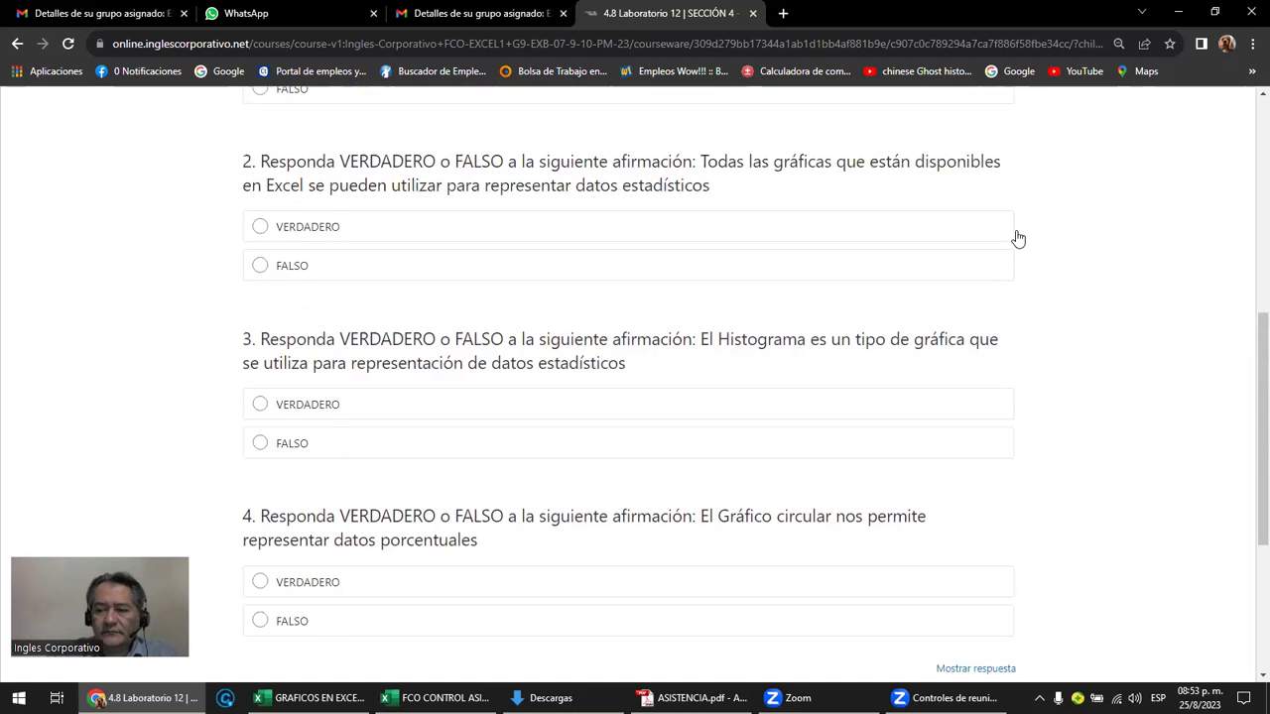
pyautogui.scroll(5, 1140, 213)
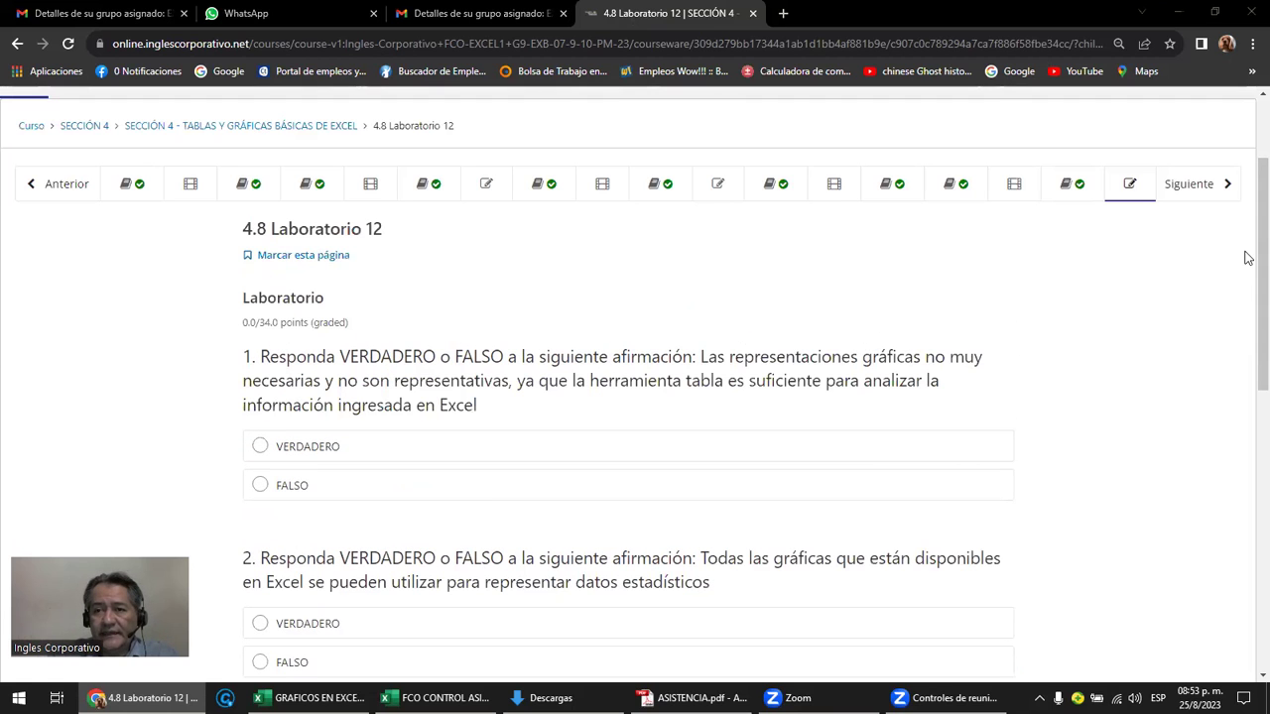
# - Advance with Siguiente to the Examen final and scroll down through its questions
pyautogui.click(1180, 190)
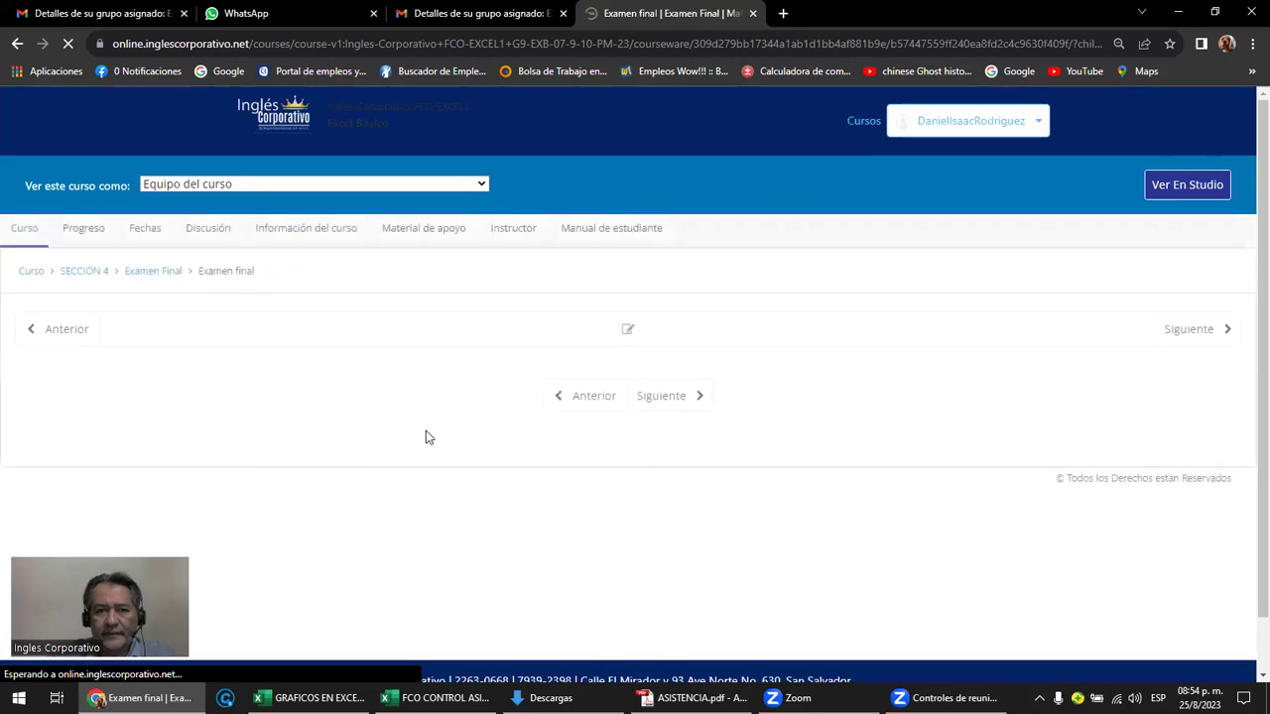
pyautogui.scroll(-3, 514, 446)
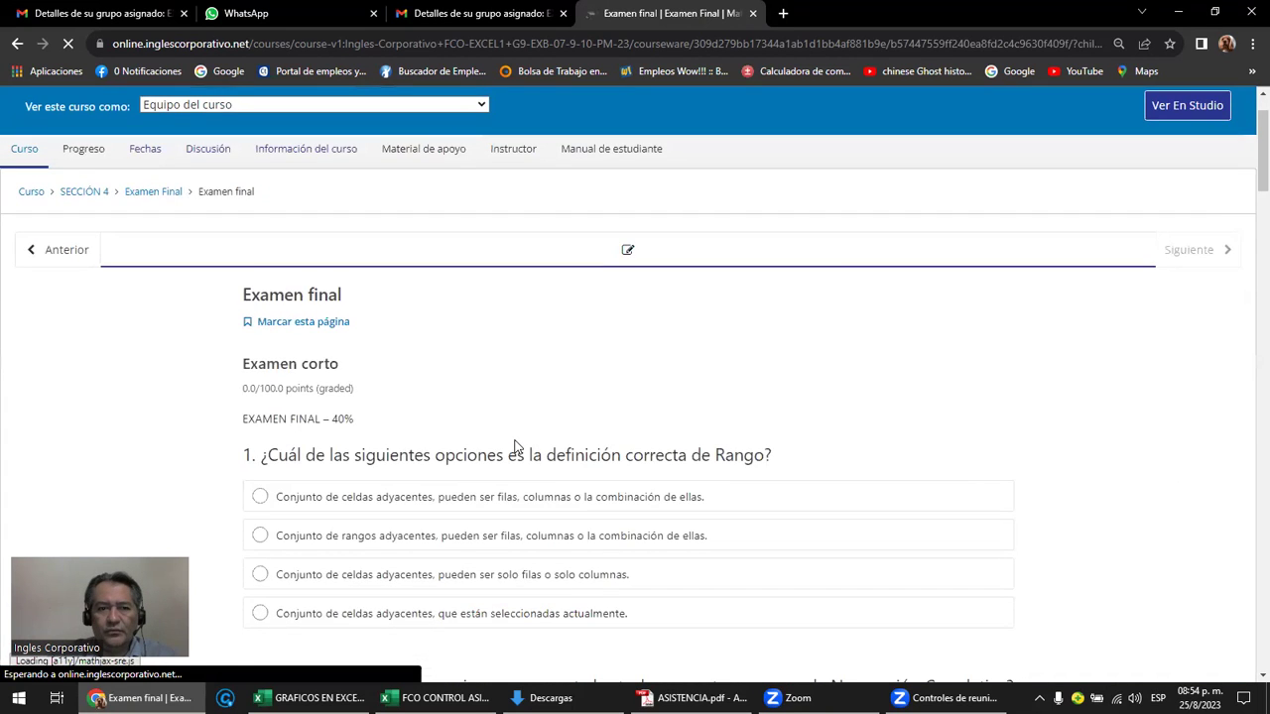
pyautogui.scroll(-1, 515, 445)
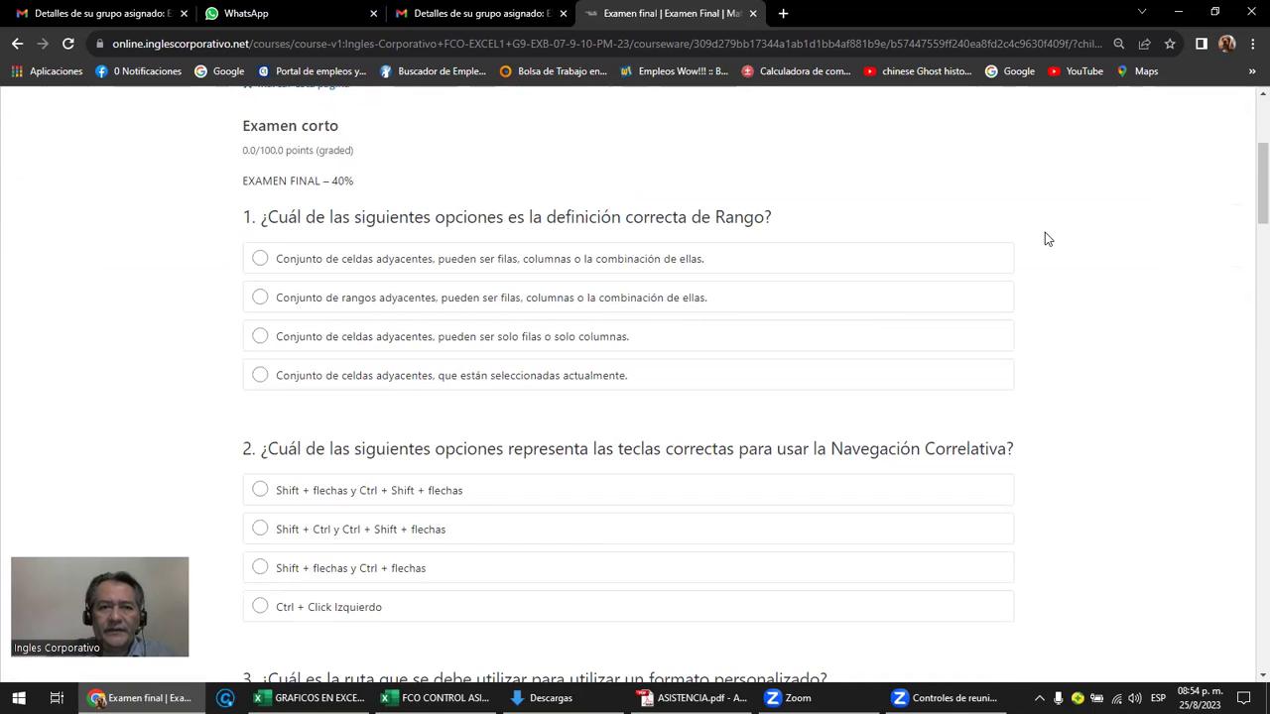
pyautogui.scroll(-1, 1049, 239)
pyautogui.scroll(-6, 1044, 240)
pyautogui.scroll(-5, 1044, 240)
pyautogui.scroll(-4, 1045, 244)
pyautogui.scroll(-5, 1045, 250)
pyautogui.scroll(-3, 1044, 250)
pyautogui.scroll(-3, 1045, 250)
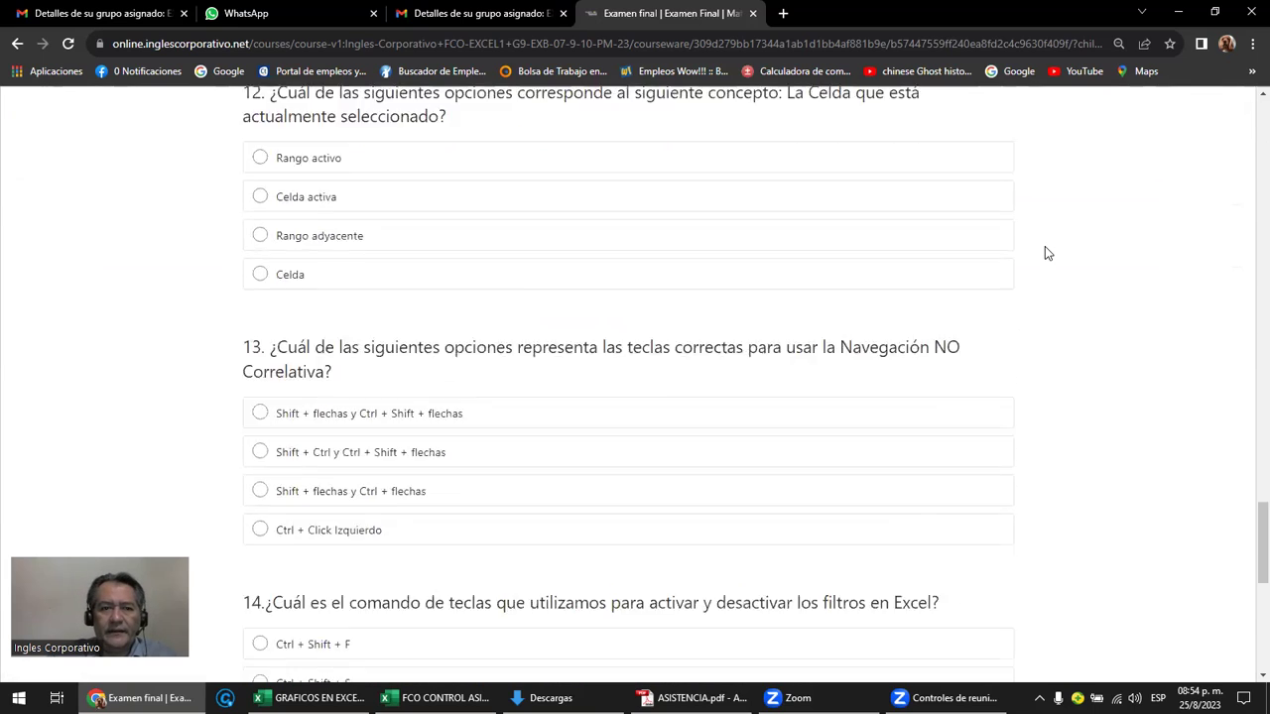
pyautogui.scroll(-3, 1044, 253)
pyautogui.scroll(-3, 1047, 253)
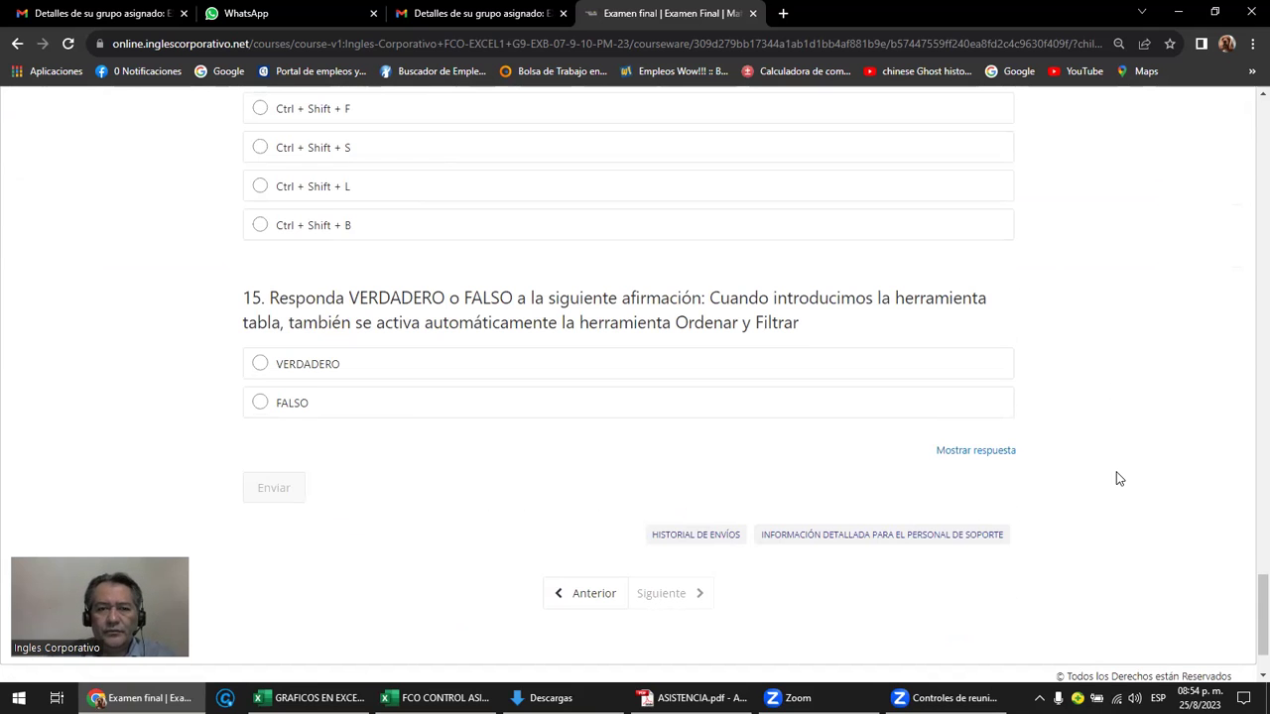
# - Scroll back up to the top of the Examen final questions
pyautogui.scroll(3, 1116, 478)
pyautogui.scroll(5, 1116, 478)
pyautogui.scroll(3, 1116, 478)
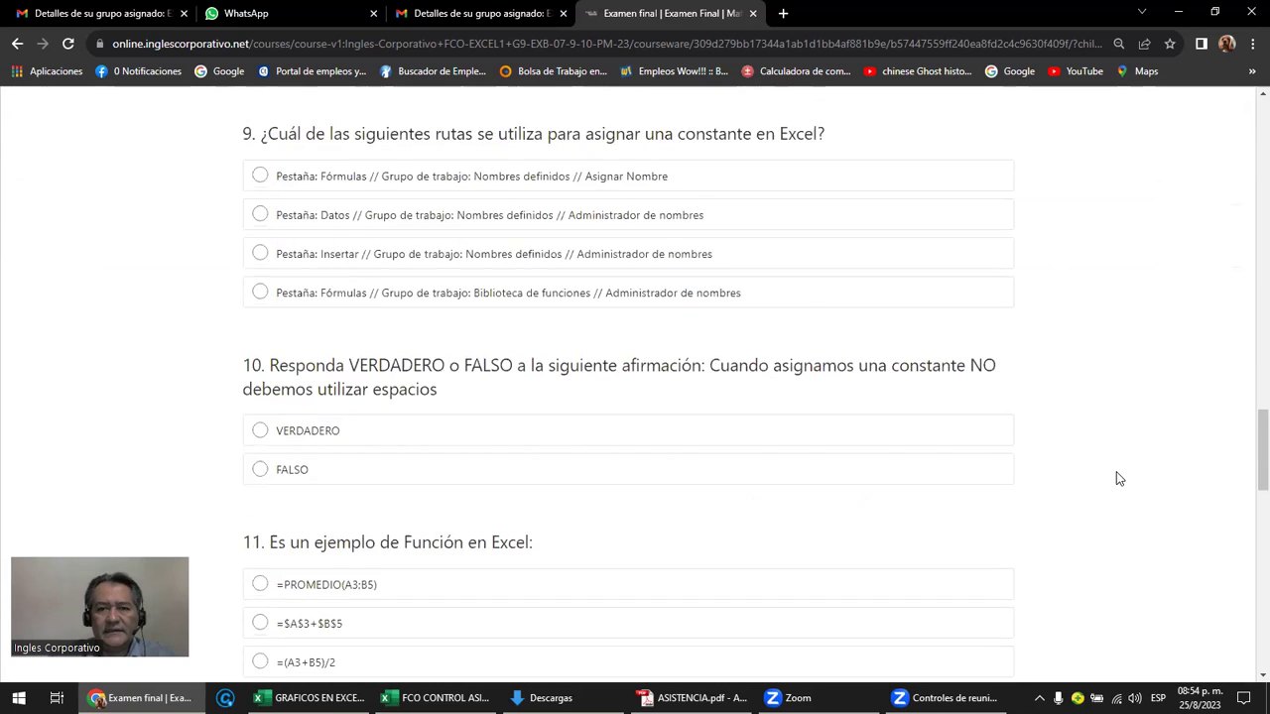
pyautogui.scroll(6, 1116, 478)
pyautogui.scroll(3, 1116, 478)
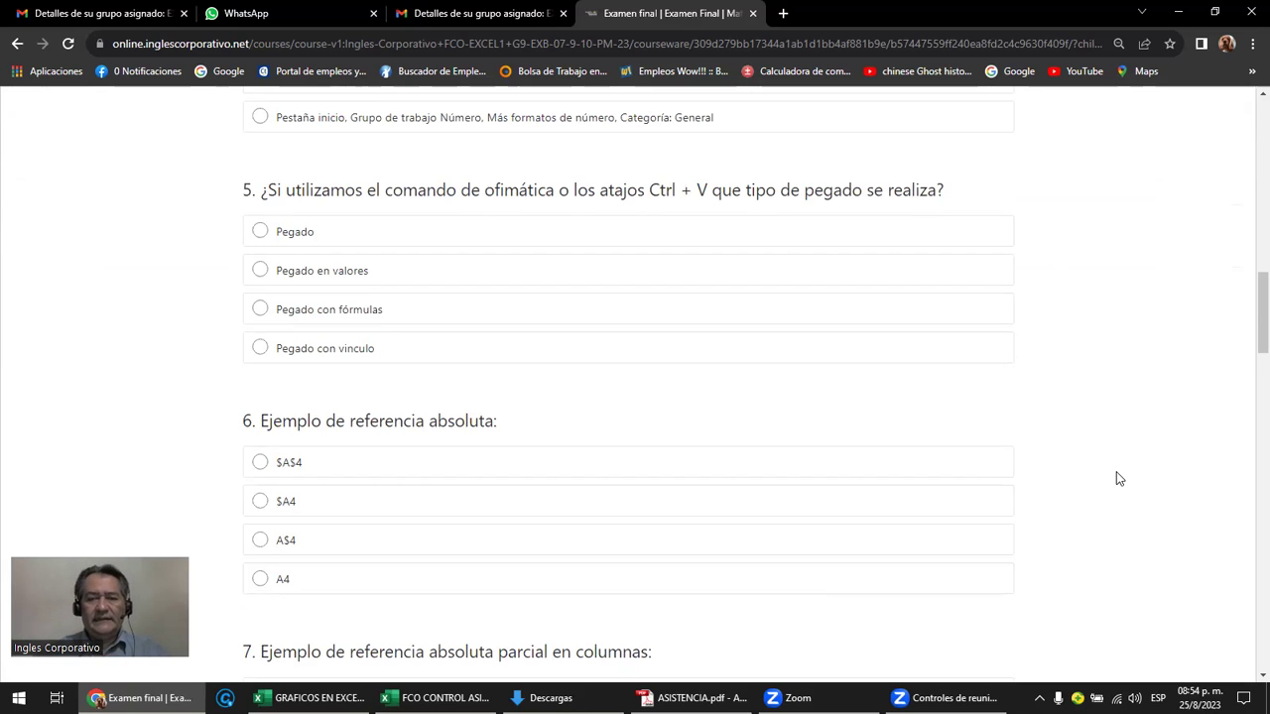
pyautogui.scroll(5, 1116, 478)
pyautogui.scroll(3, 1116, 478)
pyautogui.scroll(5, 1116, 478)
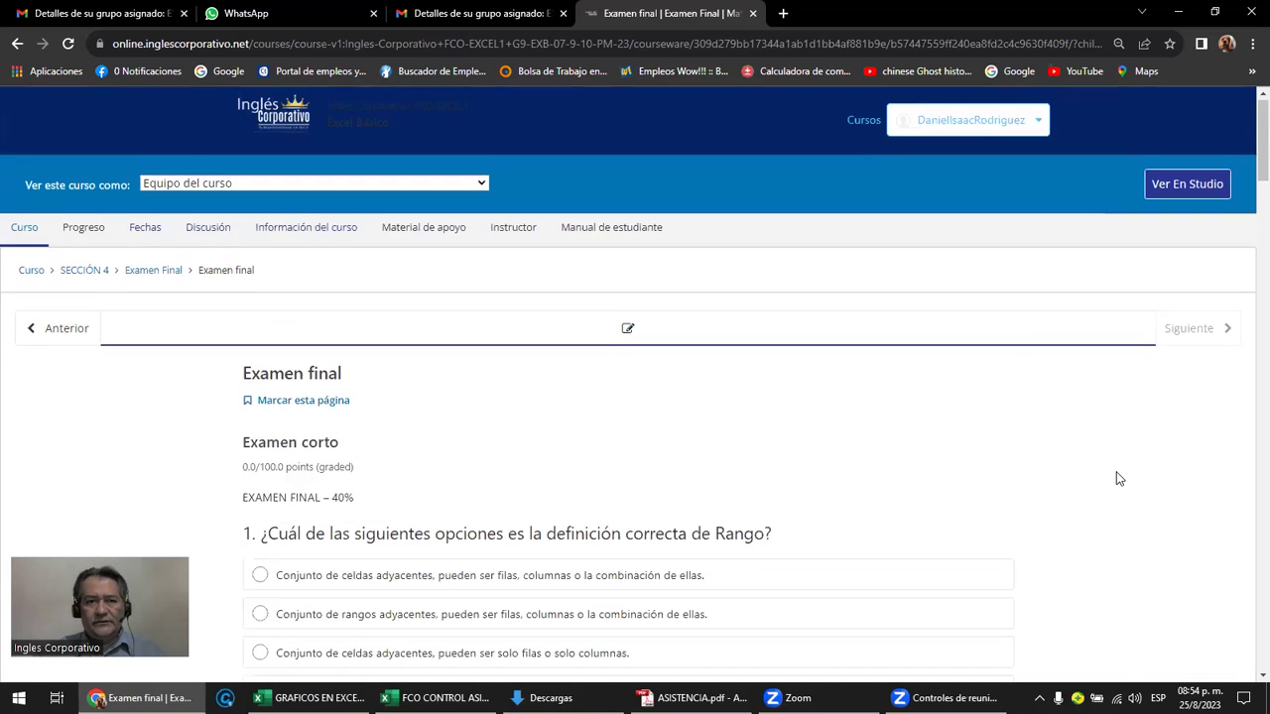
pyautogui.scroll(-2, 1117, 479)
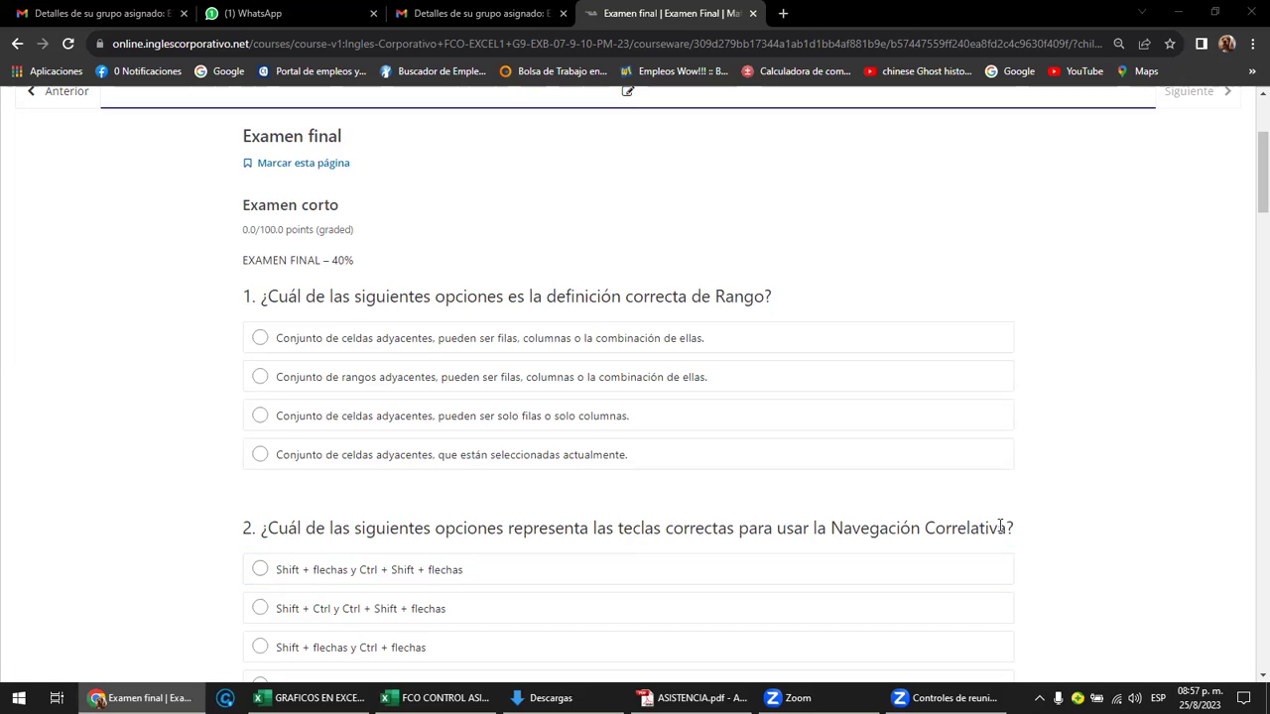
# - Switch to WhatsApp Web to check the group chat for new messages
pyautogui.click(300, 11)
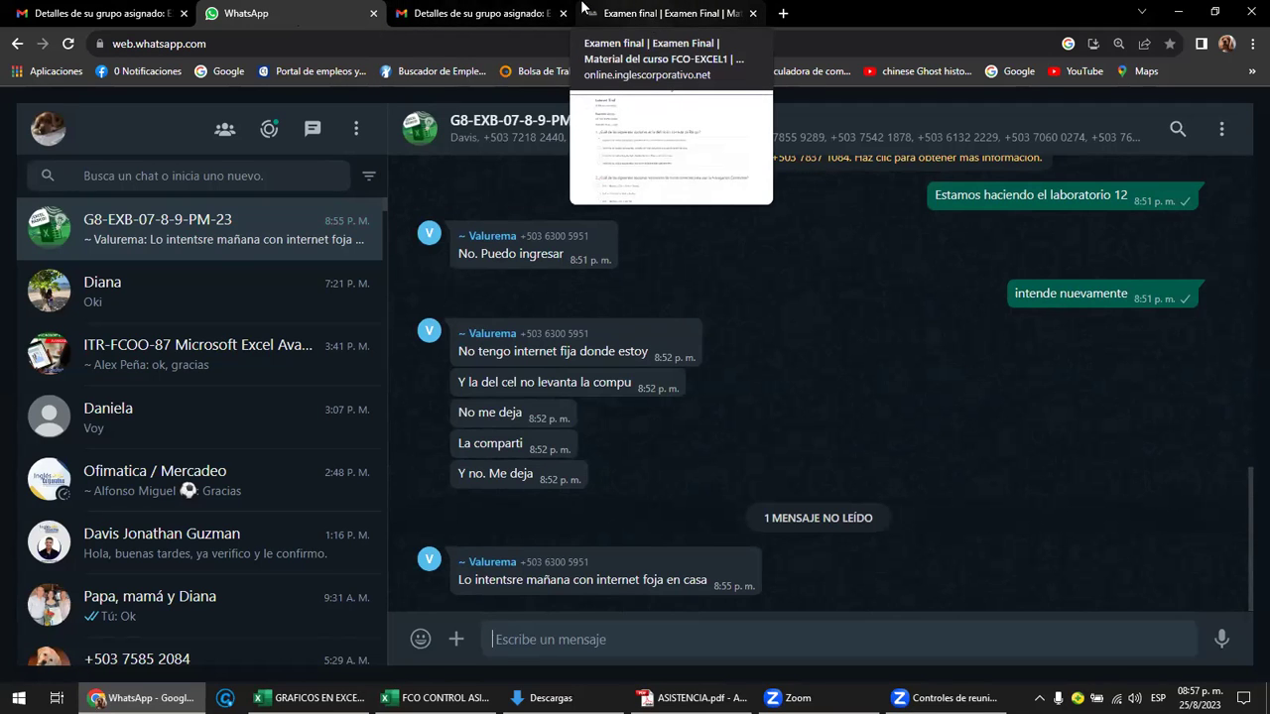
# - After reading the retry-tomorrow message, switch back to the Examen final tab
pyautogui.click(645, 14)
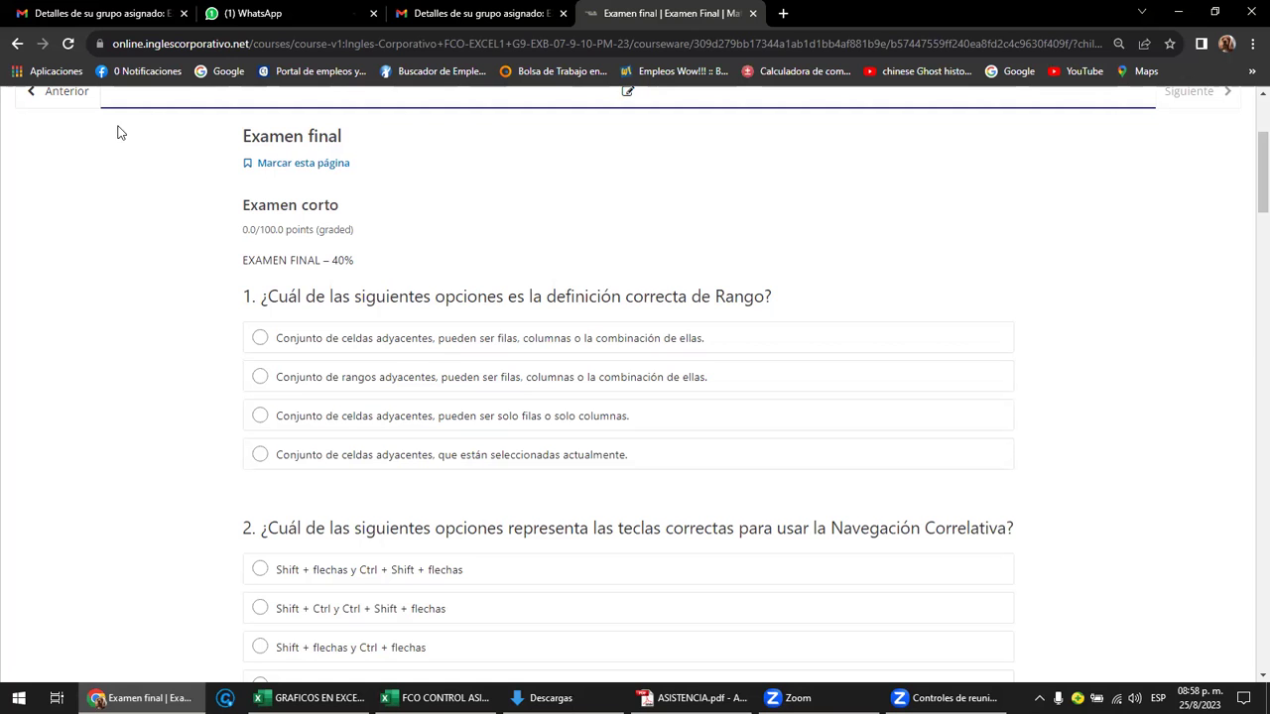
# - Open the unknown sender's photo chat, mark it not spam, and return to Examen final
pyautogui.click(256, 16)
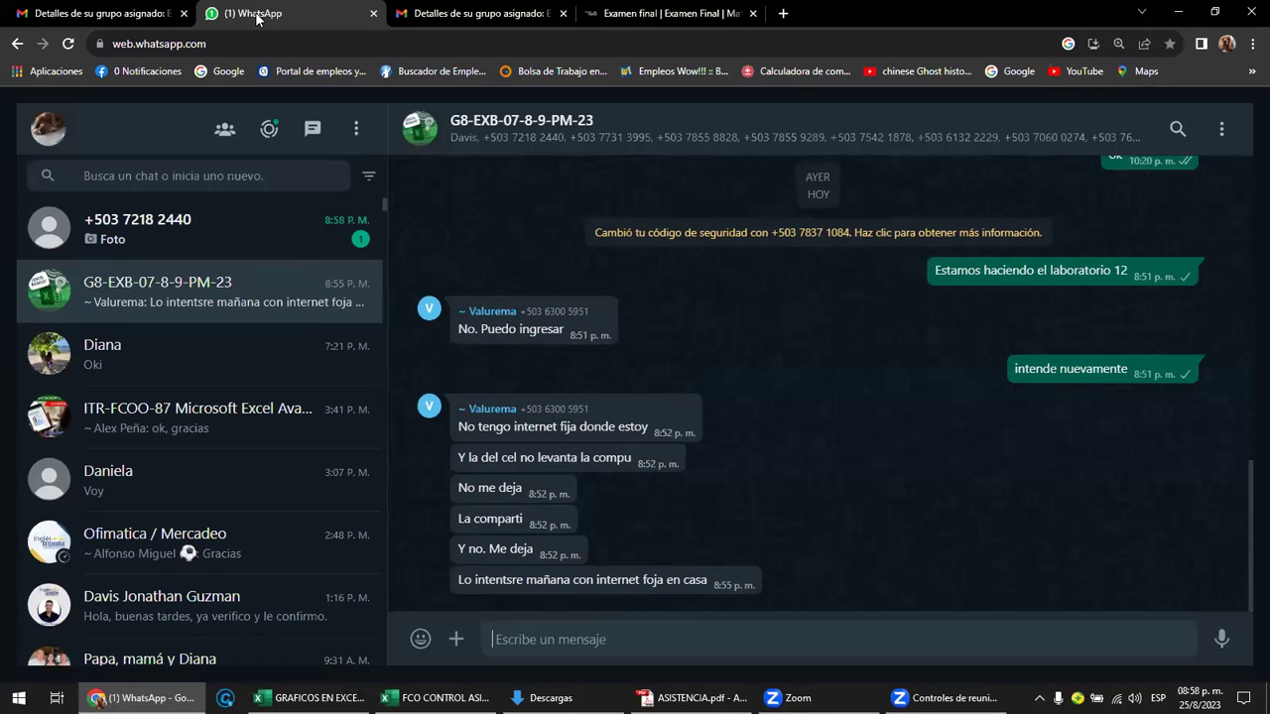
pyautogui.click(218, 242)
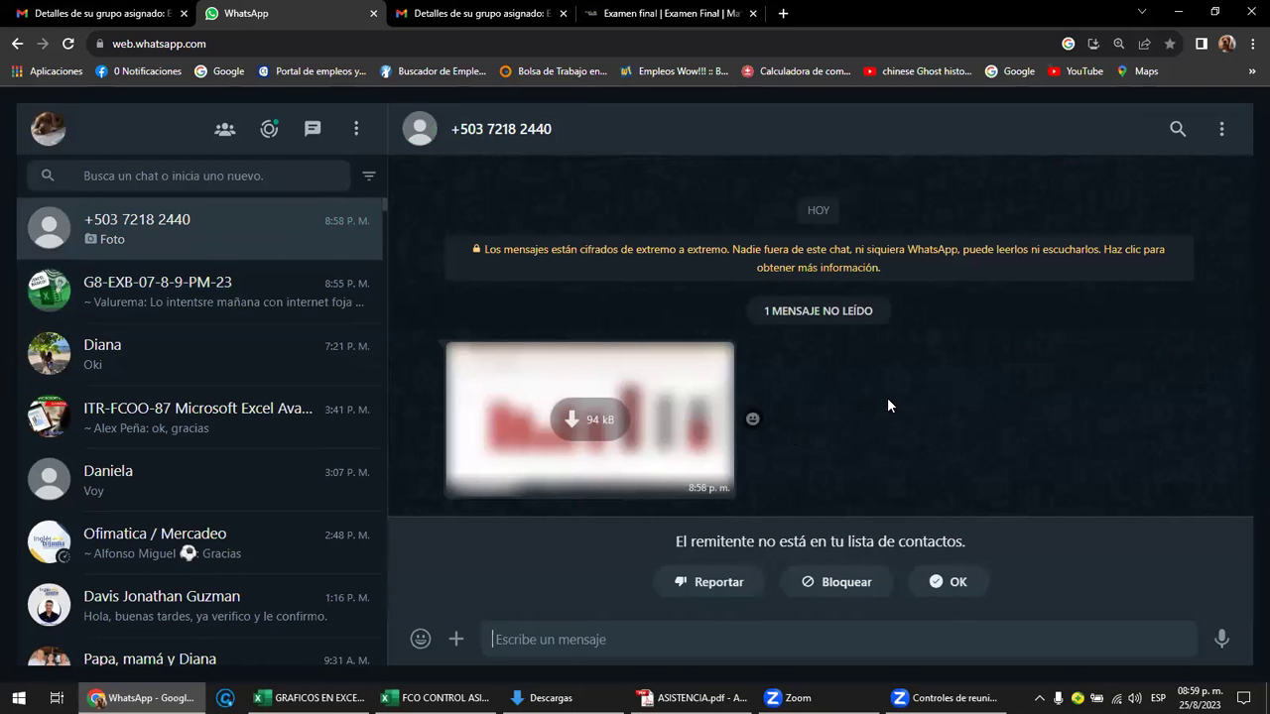
pyautogui.click(937, 582)
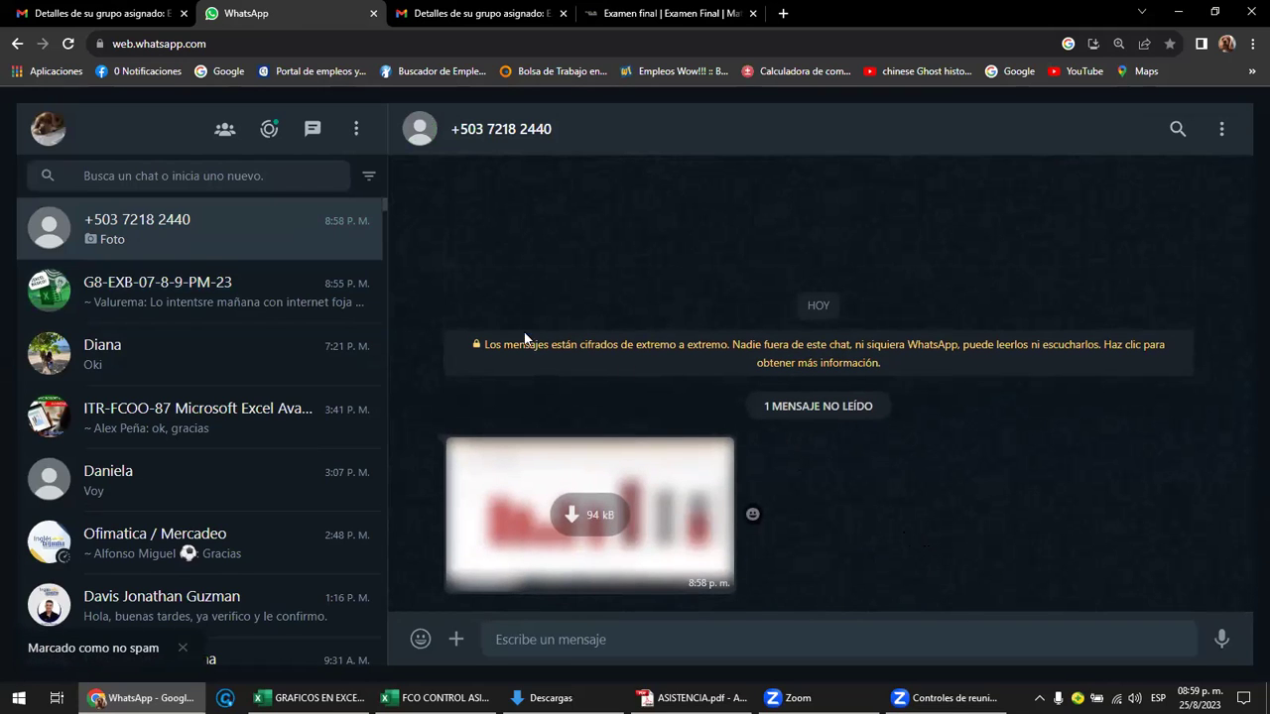
pyautogui.click(669, 14)
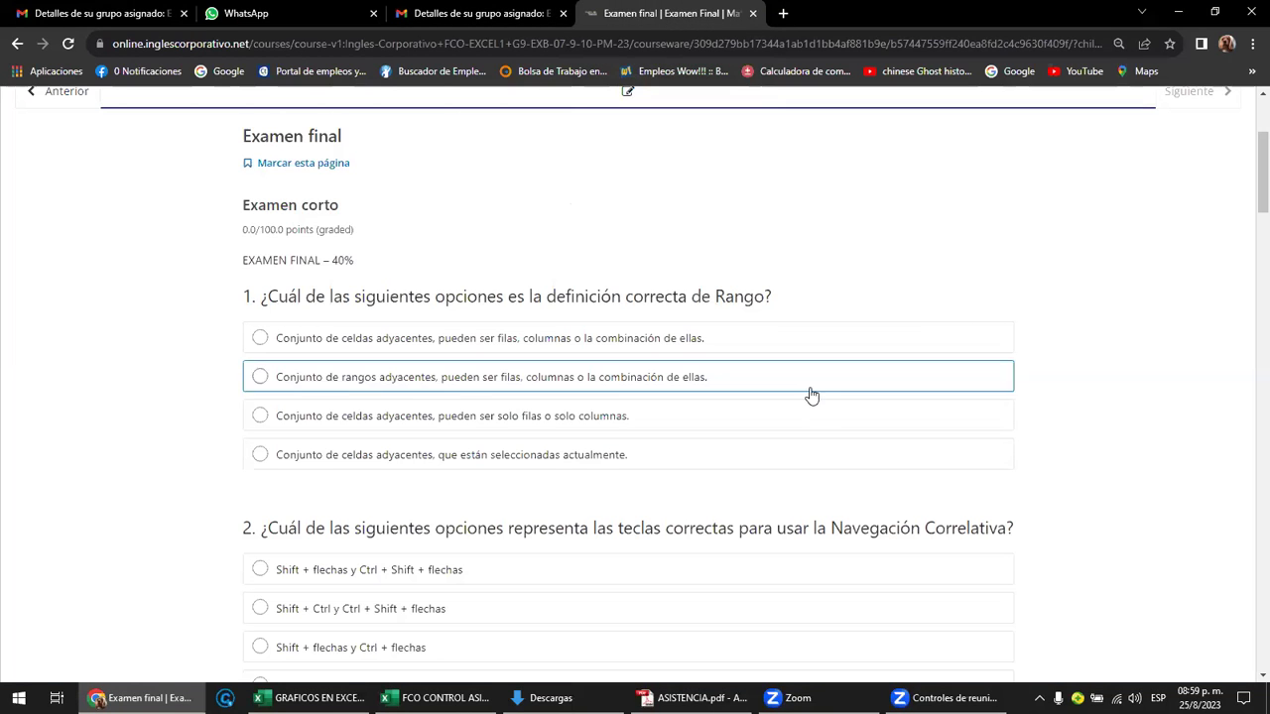